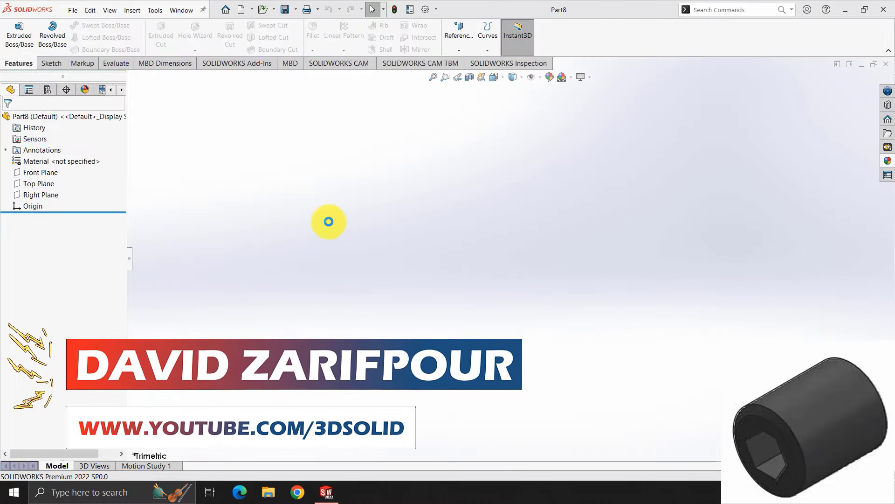
# Start a Front Plane sketch with a vertical line up from the origin, dimensioned 3.00 mm.
pyautogui.click(52, 64)
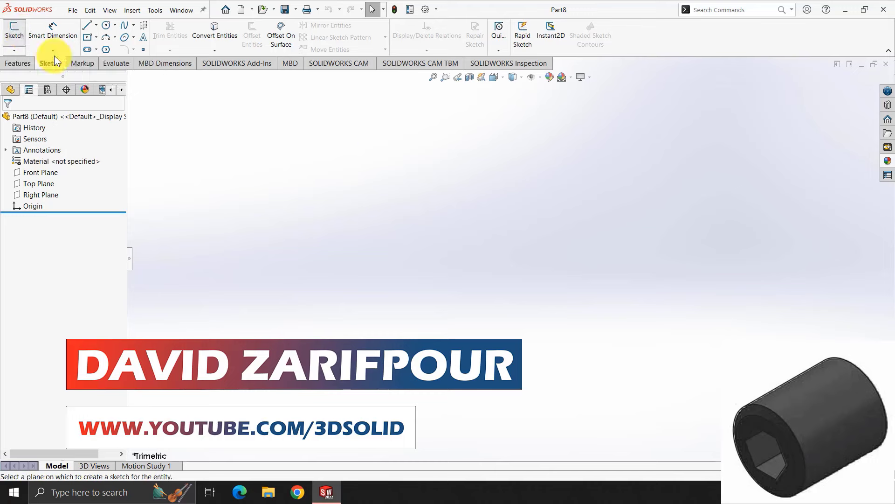
pyautogui.click(381, 137)
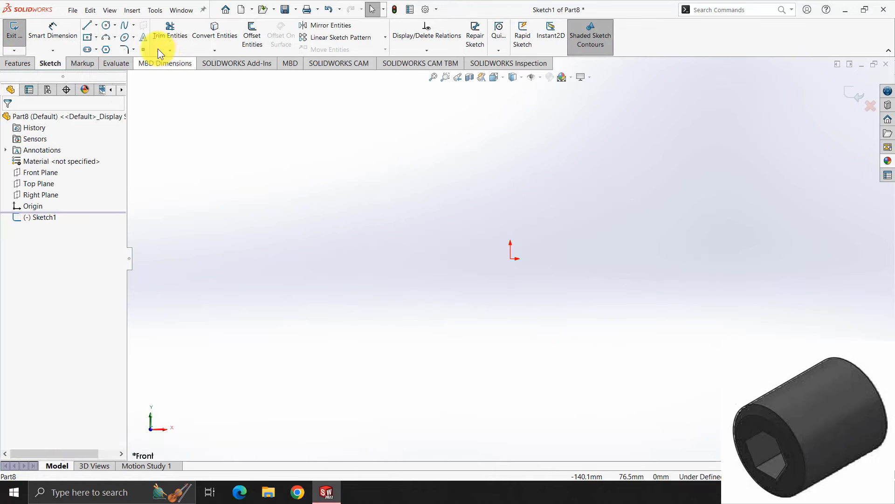
pyautogui.click(85, 25)
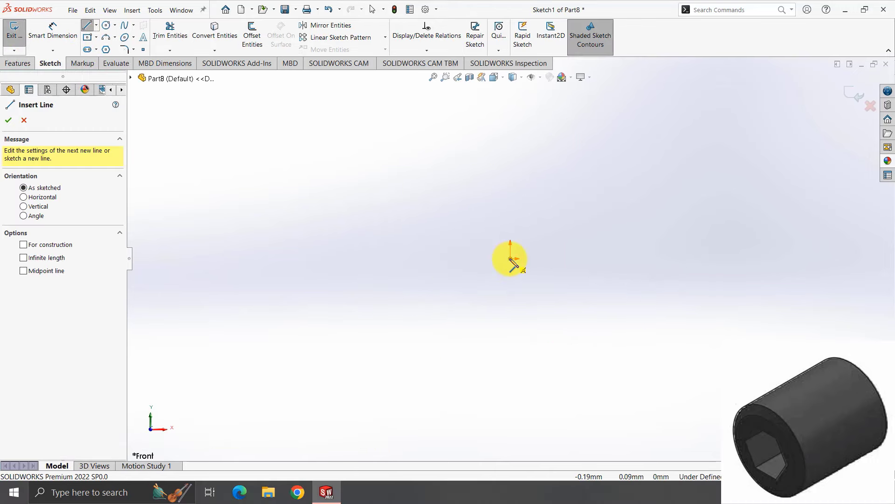
pyautogui.click(511, 259)
pyautogui.click(511, 187)
pyautogui.click(53, 31)
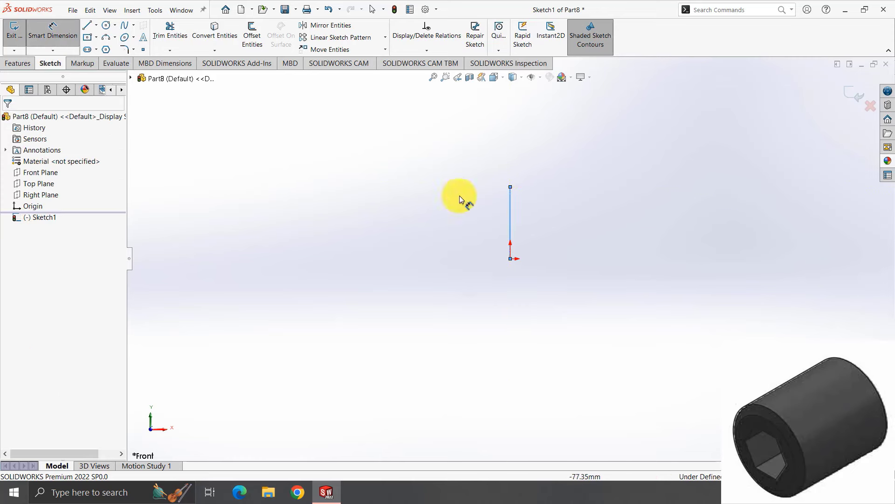
pyautogui.click(511, 215)
pyautogui.click(541, 235)
pyautogui.press('Return')
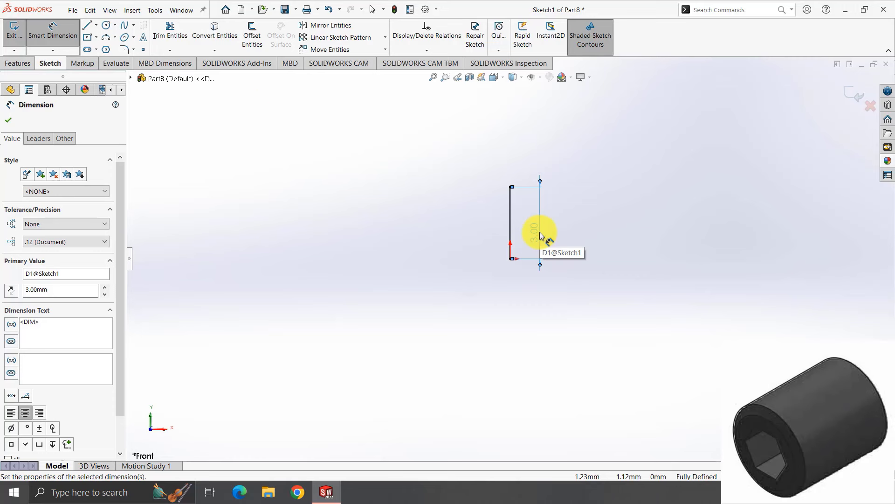
# Draw a horizontal line left from the vertical line's top and dimension it 7.07 mm.
pyautogui.press('l')
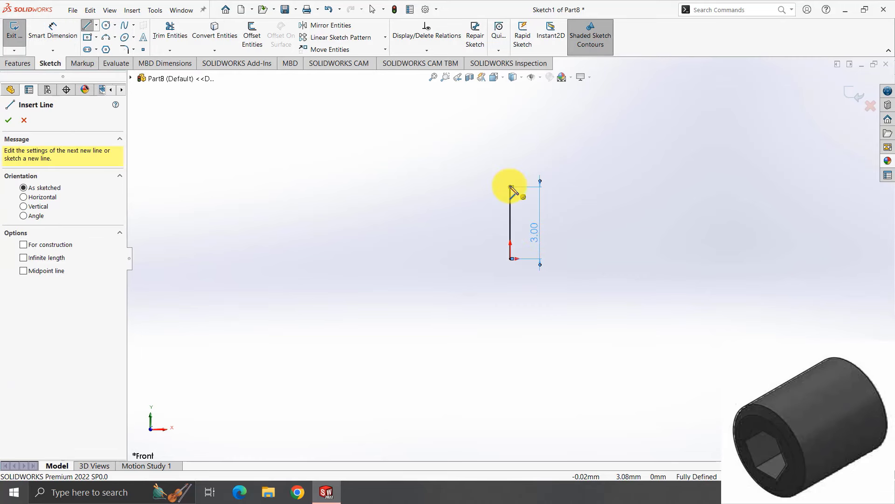
pyautogui.click(511, 186)
pyautogui.click(421, 187)
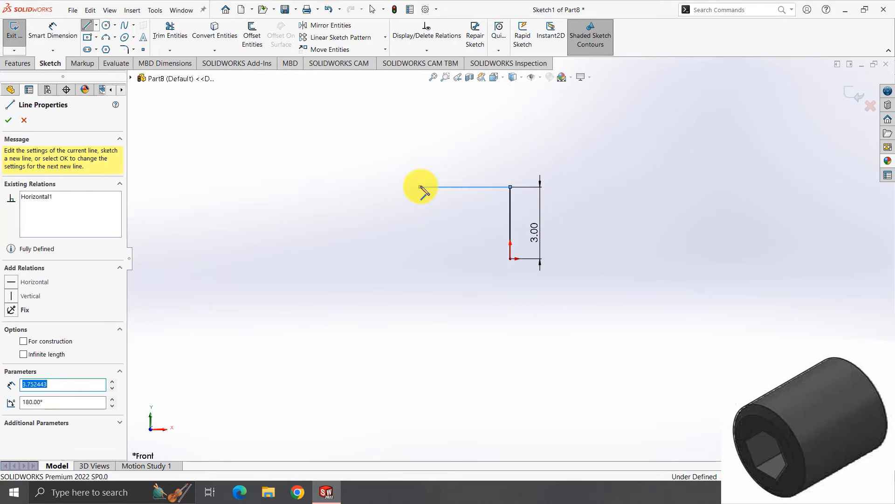
pyautogui.click(48, 32)
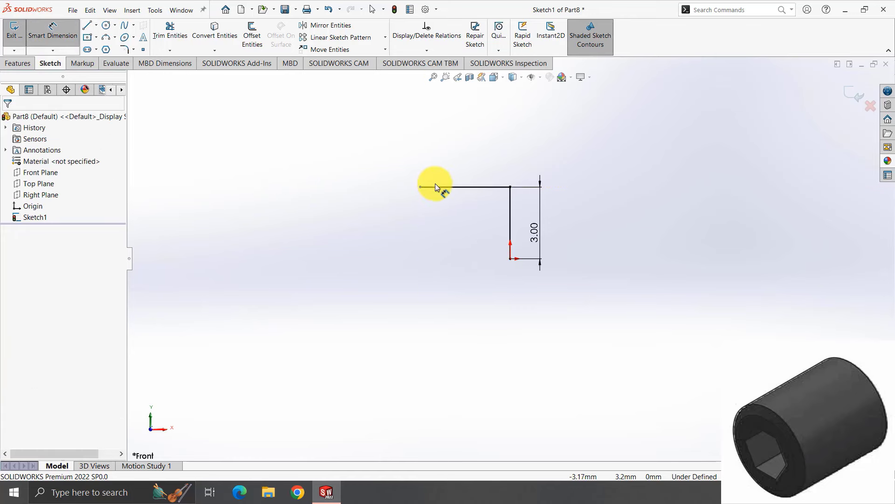
pyautogui.click(436, 187)
pyautogui.click(441, 161)
pyautogui.write('7.')
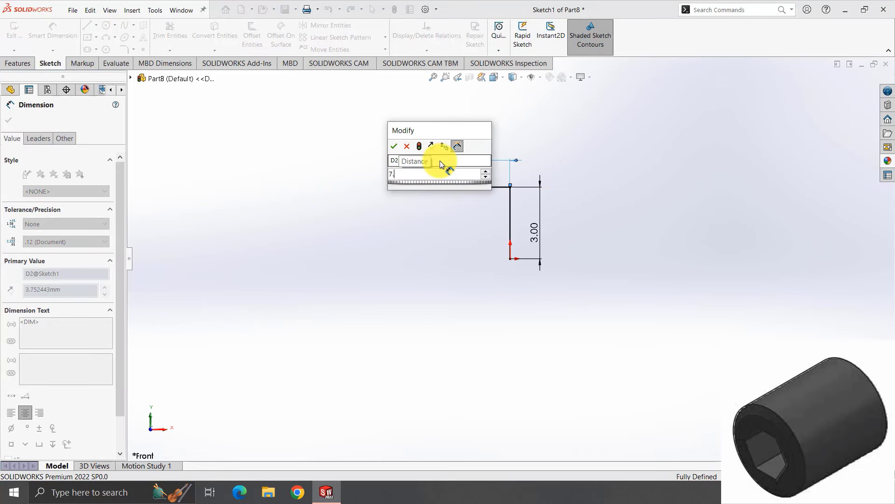
pyautogui.write('07')
pyautogui.press('Return')
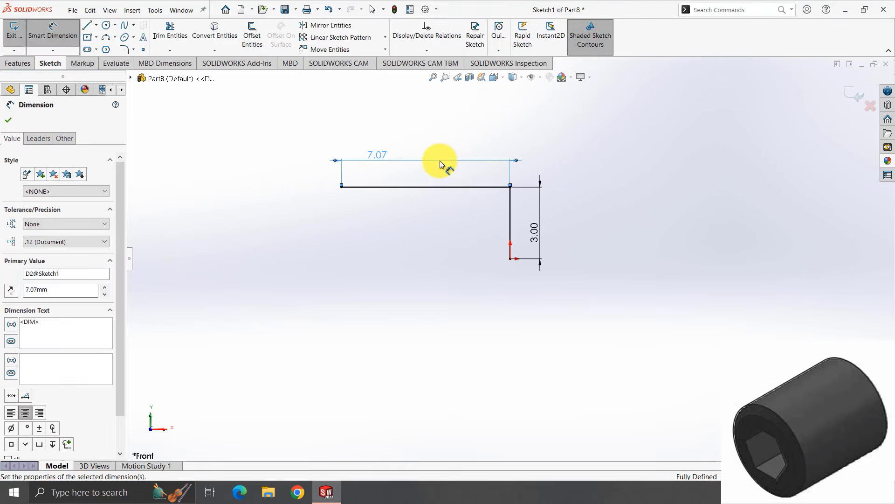
# Draw a bottom horizontal line left from the origin and change the vertical height to 6 mm.
pyautogui.click(87, 25)
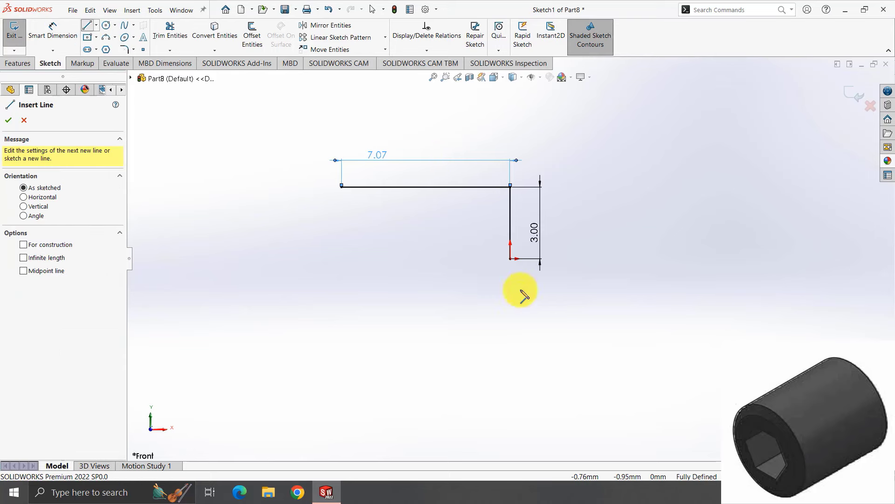
pyautogui.click(511, 259)
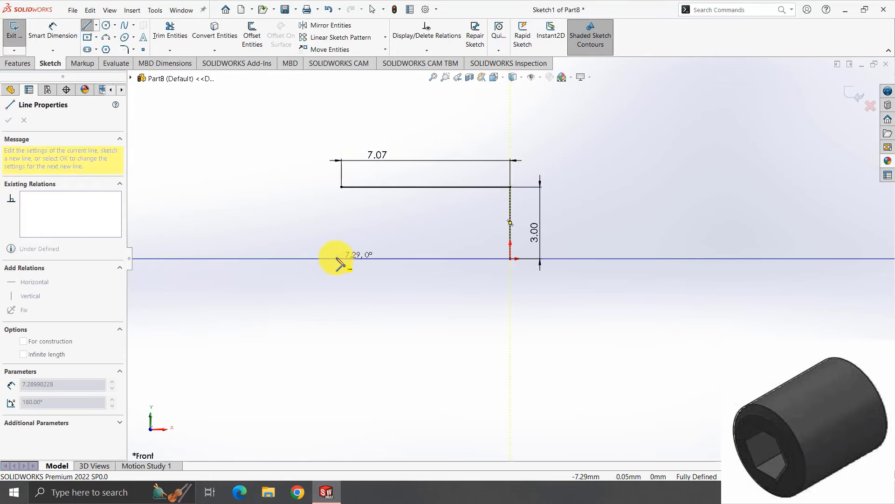
pyautogui.click(342, 258)
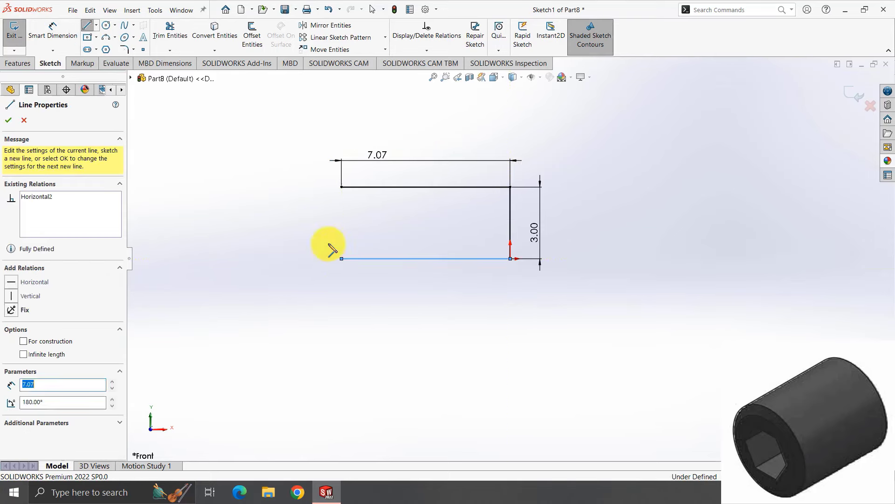
pyautogui.click(86, 29)
pyautogui.doubleClick(541, 236)
pyautogui.write('6')
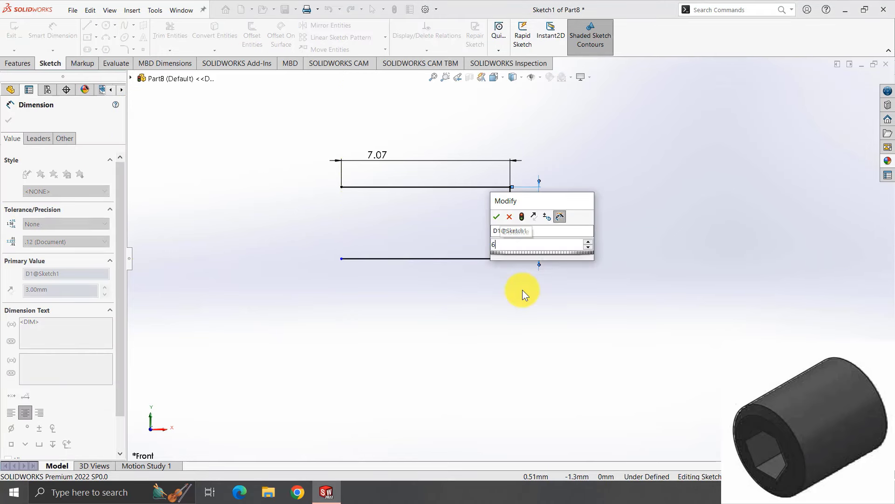
pyautogui.press('Return')
pyautogui.click(230, 136)
# Close the profile's left side with a 3-point arc of radius 5.30 mm.
pyautogui.click(107, 37)
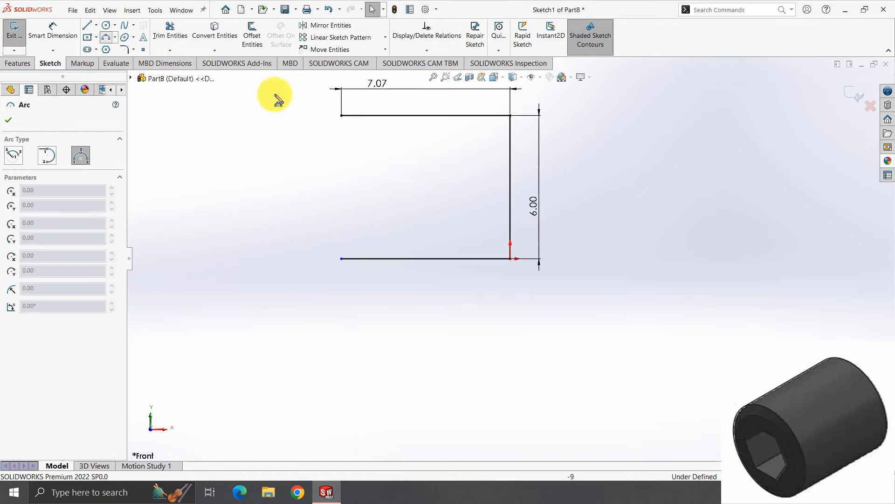
pyautogui.click(342, 115)
pyautogui.click(342, 259)
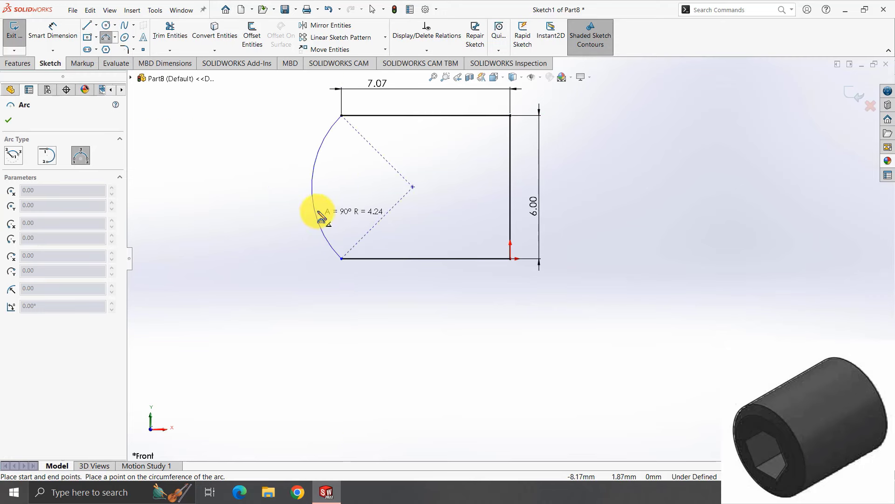
pyautogui.click(321, 216)
pyautogui.write('5.3')
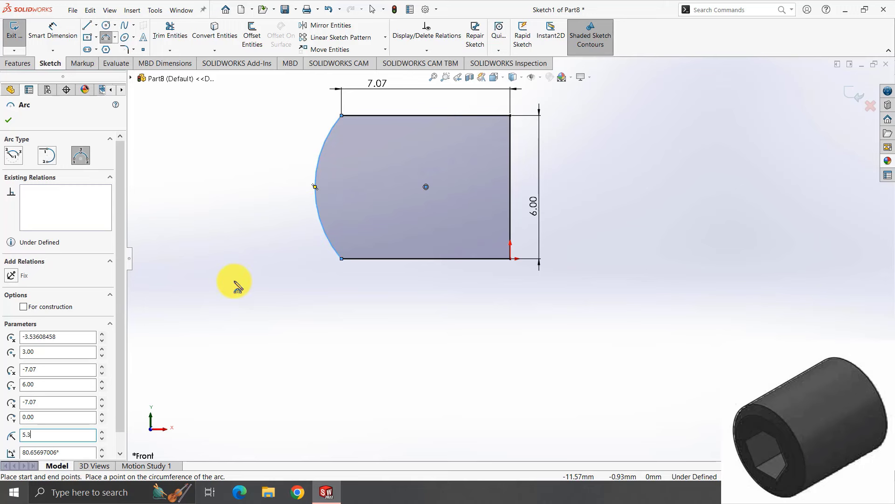
pyautogui.press('Return')
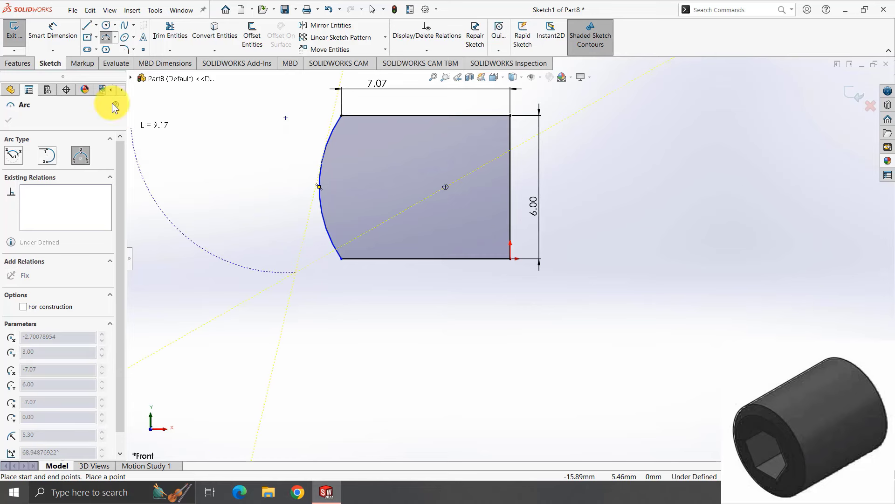
pyautogui.press('Escape')
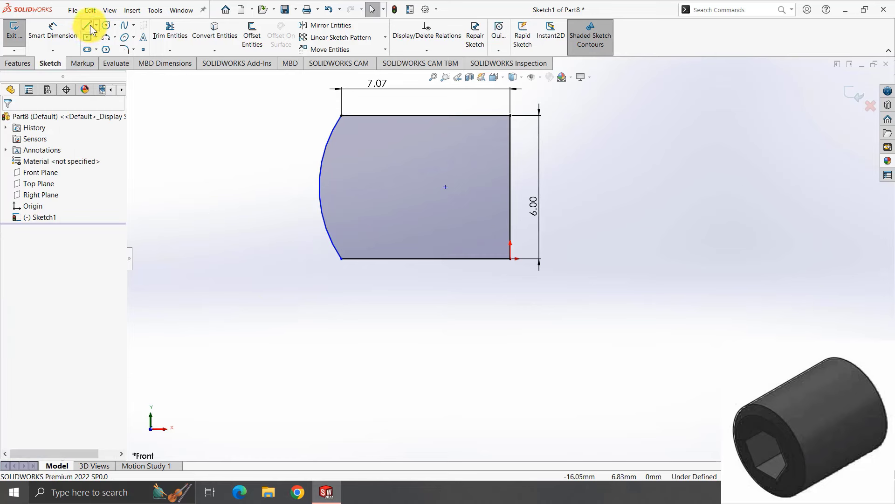
# Add a centre line across the profile and trim away its lower half.
pyautogui.click(88, 26)
pyautogui.click(319, 186)
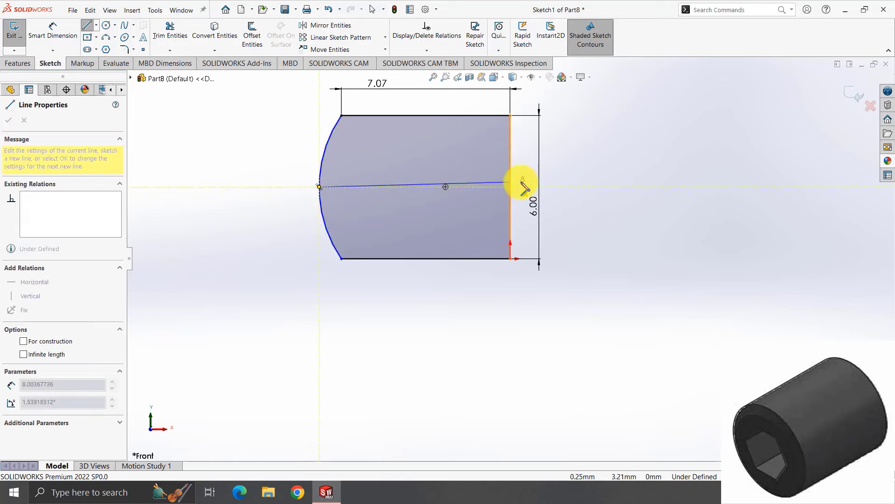
pyautogui.click(510, 186)
pyautogui.click(158, 38)
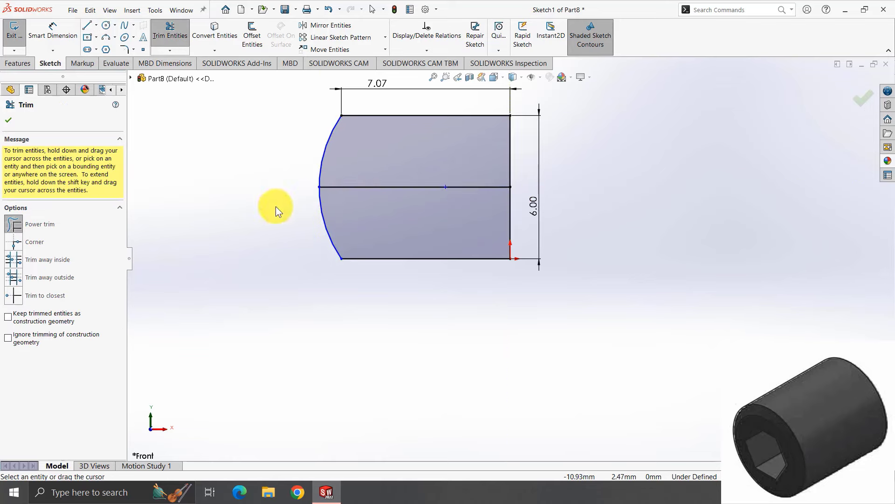
pyautogui.moveTo(260, 200); pyautogui.dragTo(499, 274)
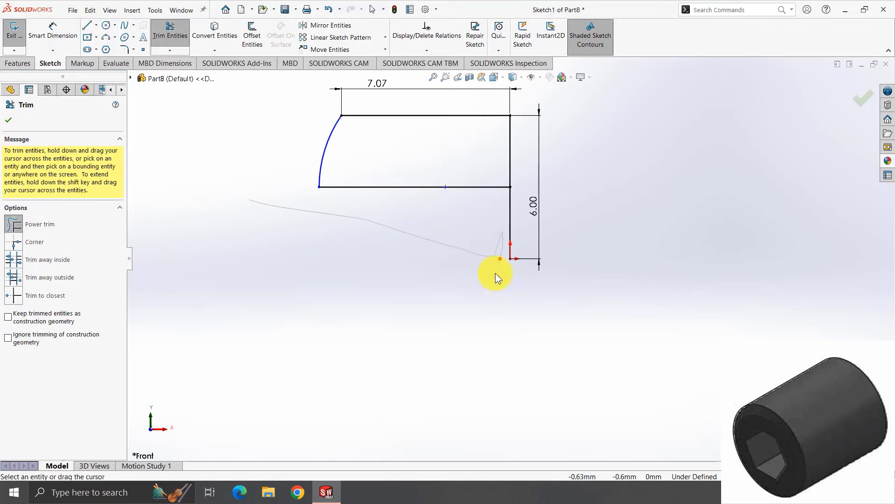
pyautogui.click(859, 97)
pyautogui.click(25, 65)
# Revolve the half-profile about its bottom line into a solid cylinder.
pyautogui.click(55, 35)
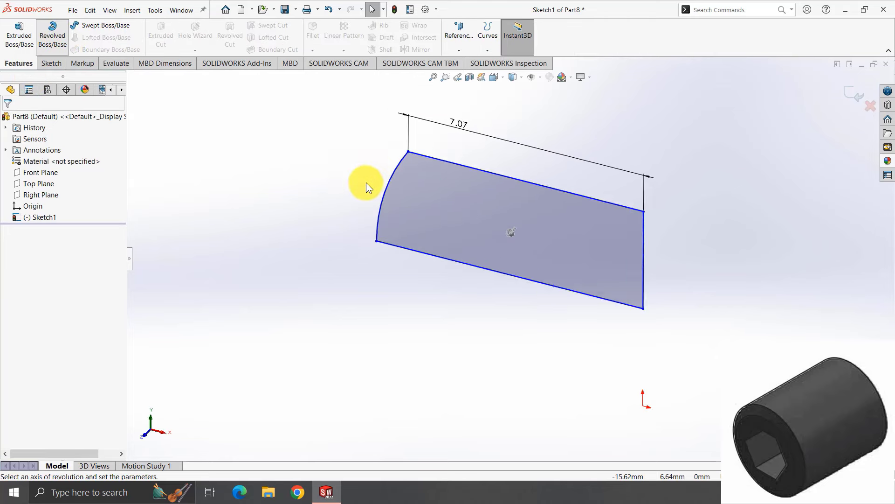
pyautogui.click(418, 252)
pyautogui.click(15, 113)
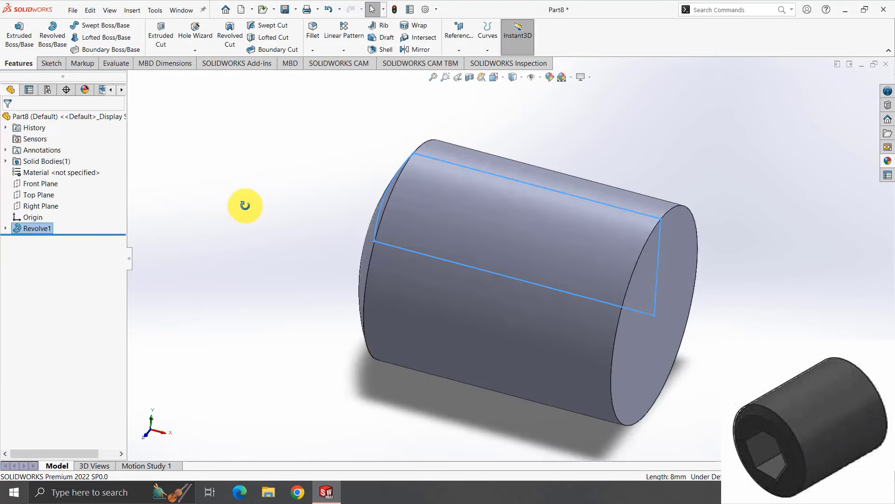
pyautogui.moveTo(245, 205); pyautogui.dragTo(254, 202, button='middle')
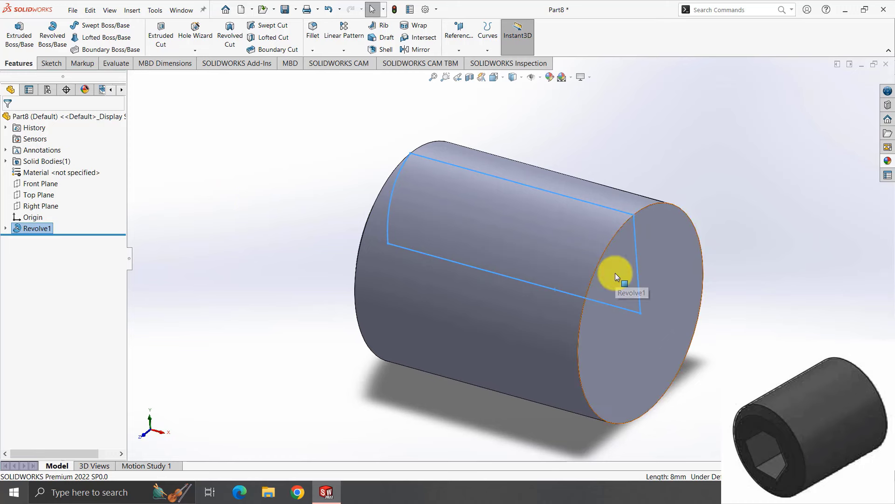
pyautogui.click(242, 113)
# Chamfer the cylinder's right end edge with 0.55 mm distance and 30° angle.
pyautogui.click(313, 49)
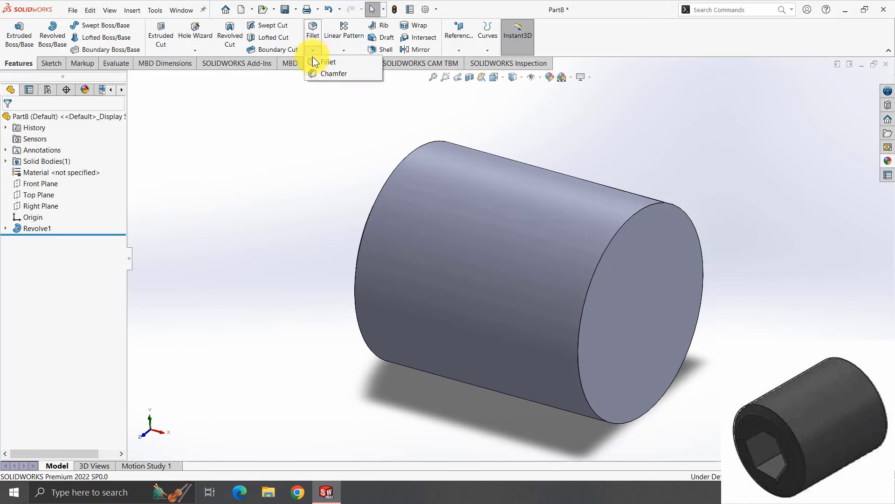
pyautogui.click(24, 120)
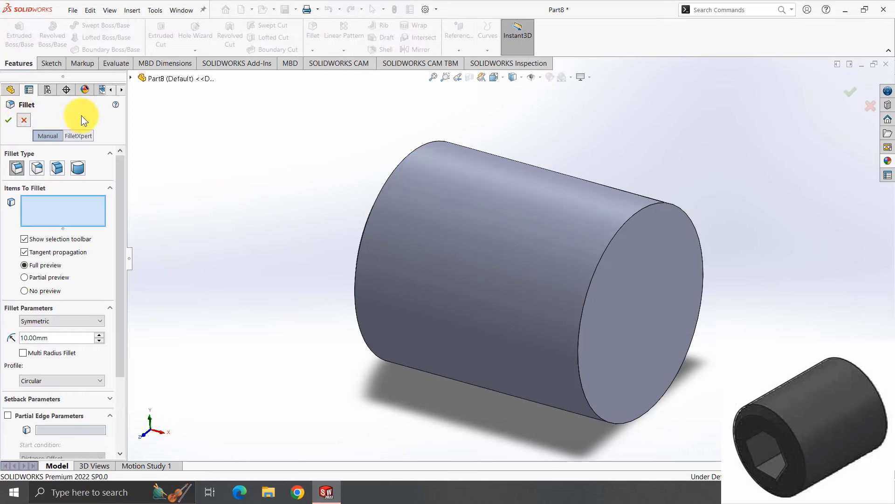
pyautogui.click(313, 50)
pyautogui.click(314, 74)
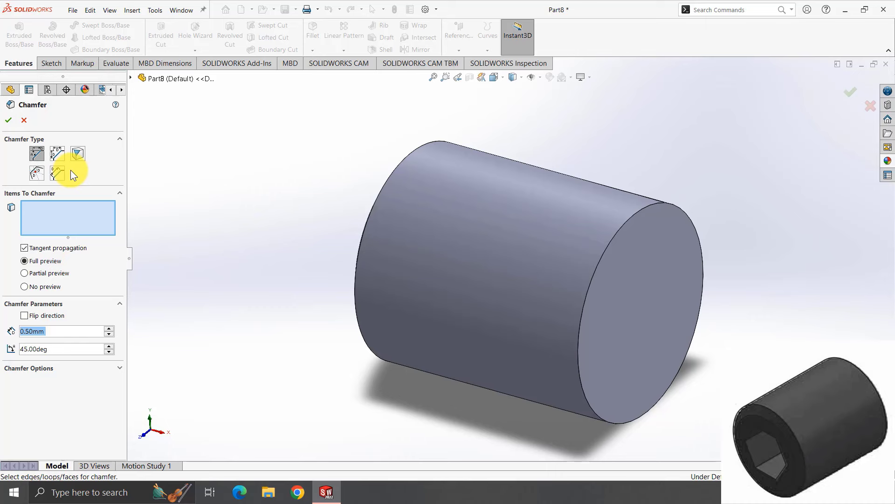
pyautogui.click(55, 350)
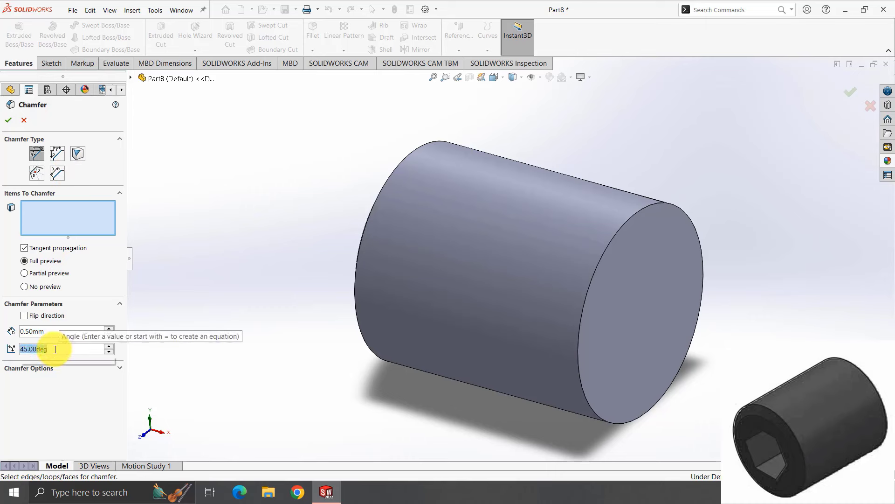
pyautogui.write('30')
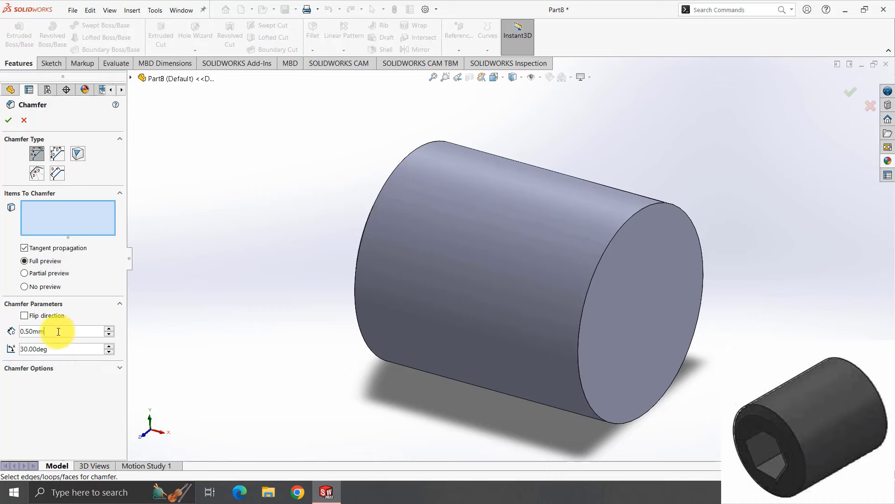
pyautogui.doubleClick(59, 331)
pyautogui.write('0.55')
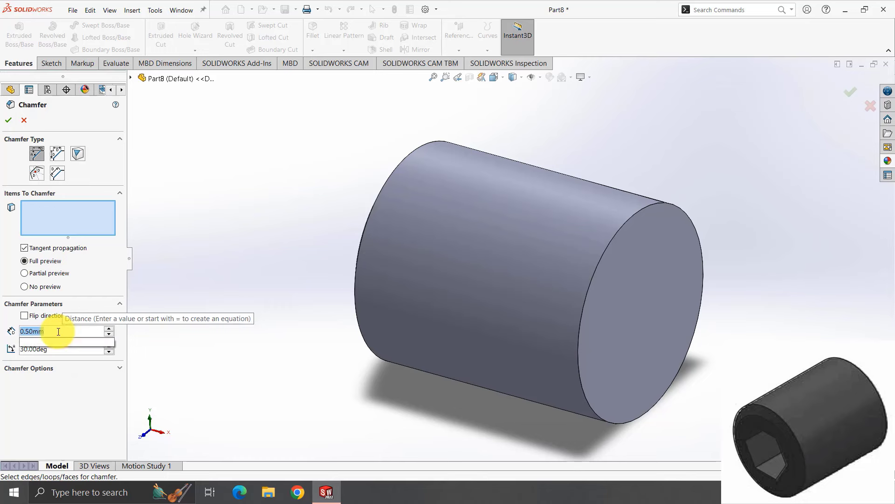
pyautogui.click(592, 277)
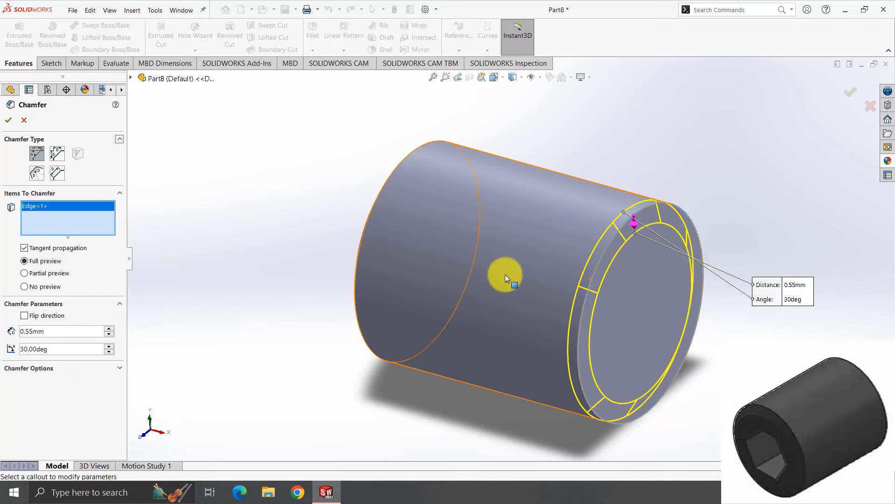
pyautogui.click(8, 121)
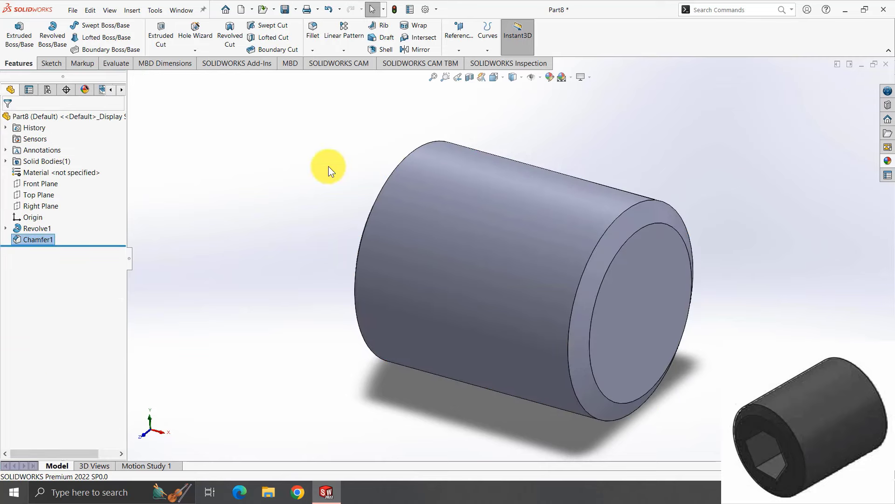
# Sketch a six-sided polygon centred on the cylinder's end face.
pyautogui.click(664, 294)
pyautogui.click(703, 270)
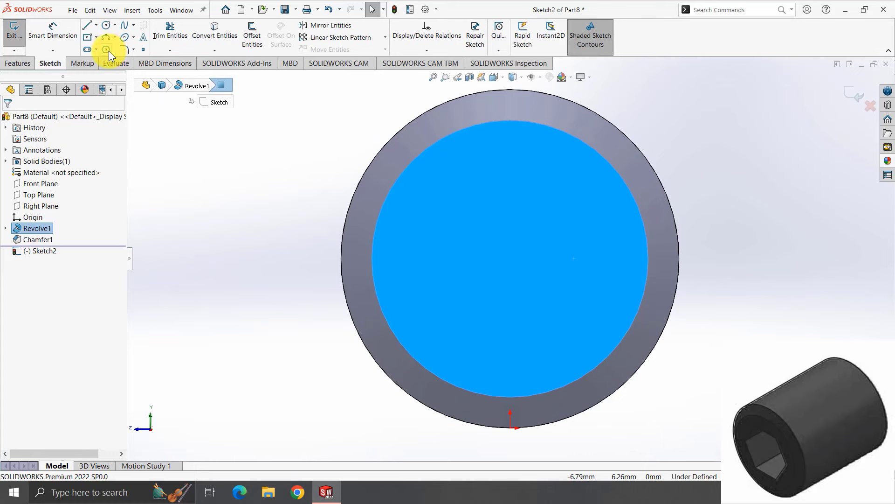
pyautogui.click(108, 51)
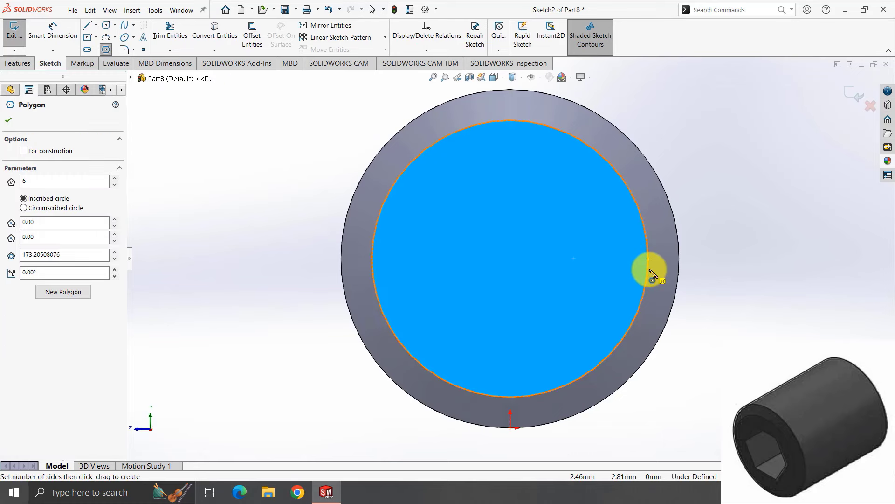
pyautogui.click(510, 259)
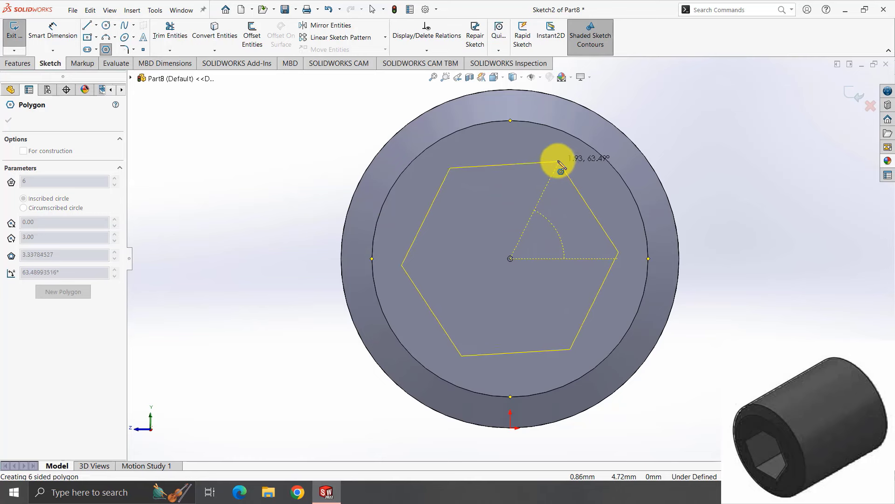
pyautogui.click(512, 156)
# Dimension the hexagon's vertical right side to 1.73 mm.
pyautogui.click(52, 31)
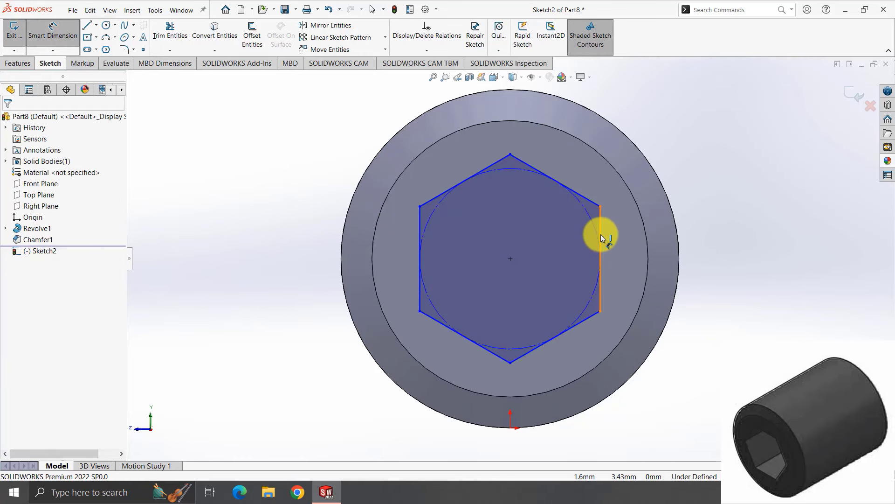
pyautogui.click(601, 238)
pyautogui.click(720, 274)
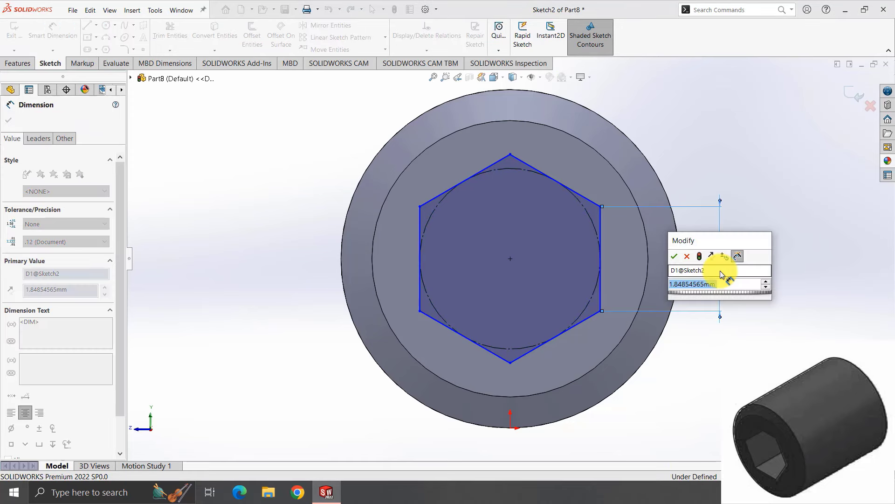
pyautogui.write('1.73')
pyautogui.press('Return')
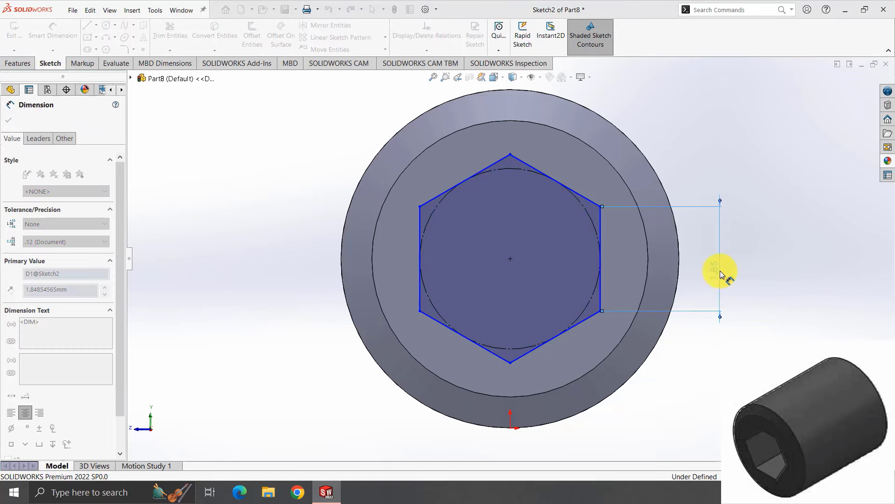
# Try across-flats and corner-to-corner hexagon dimensions, cancelling both as redundant.
pyautogui.click(594, 224)
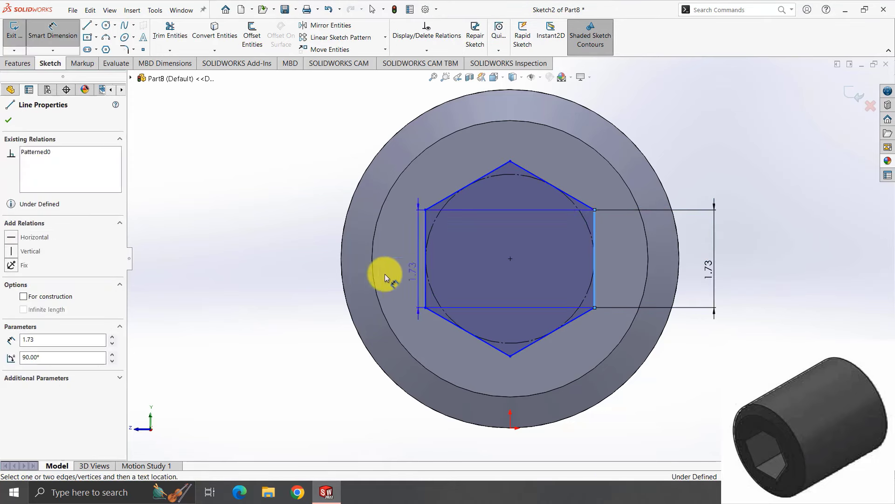
pyautogui.click(423, 266)
pyautogui.click(511, 103)
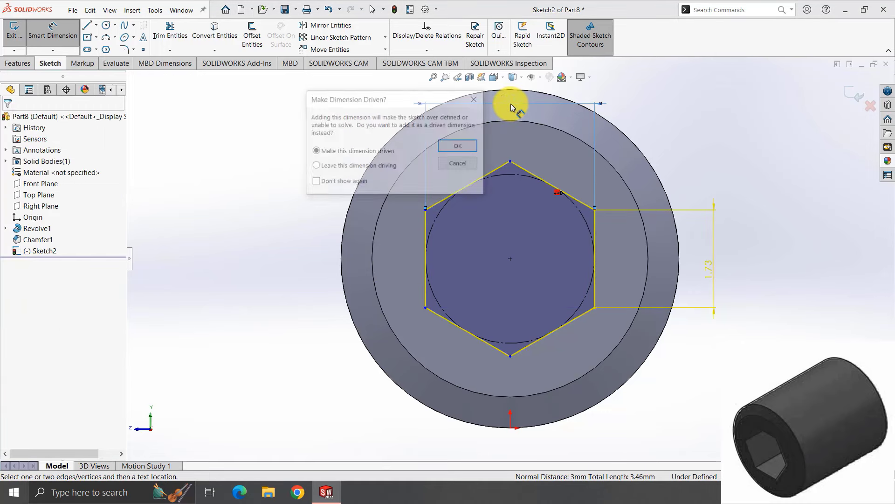
pyautogui.click(460, 164)
pyautogui.click(511, 162)
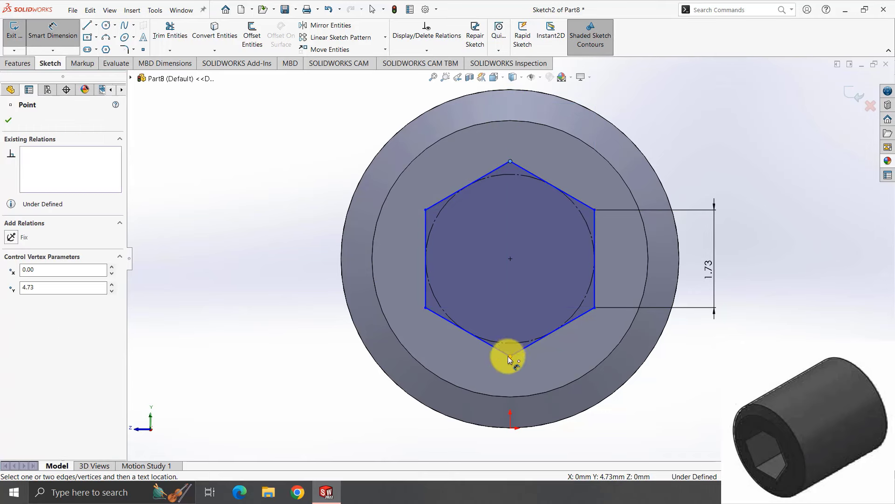
pyautogui.click(510, 356)
pyautogui.click(317, 267)
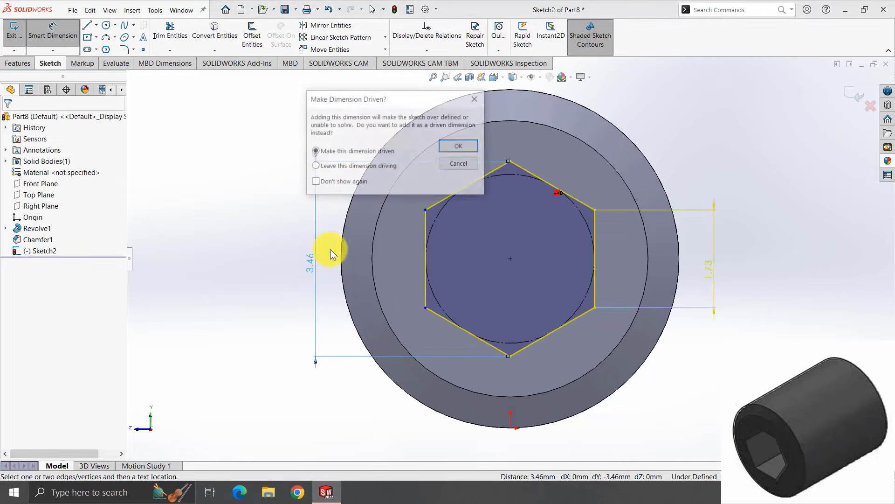
pyautogui.click(449, 165)
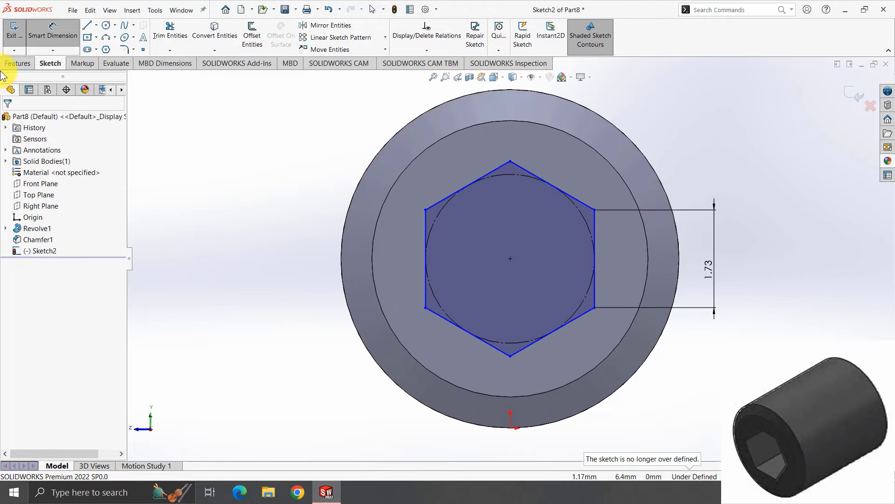
pyautogui.click(18, 63)
# Cut the hexagon sketch 3 mm deep with a Blind extruded cut.
pyautogui.click(153, 29)
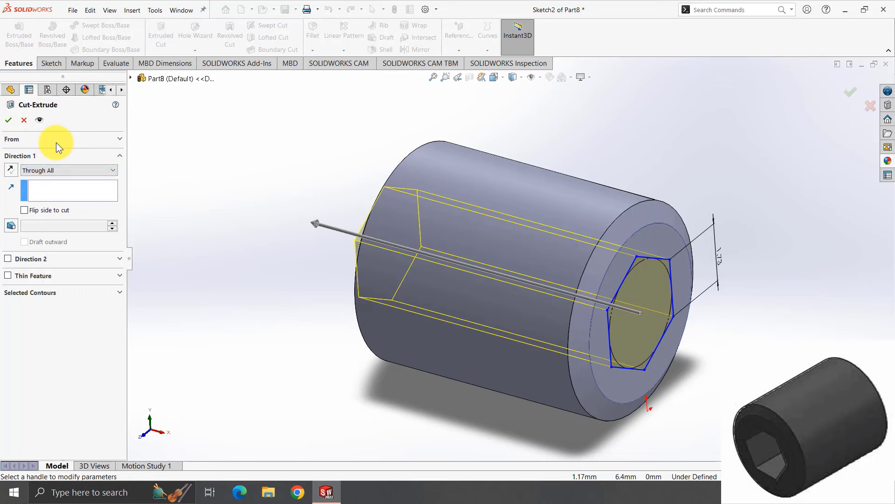
pyautogui.click(49, 172)
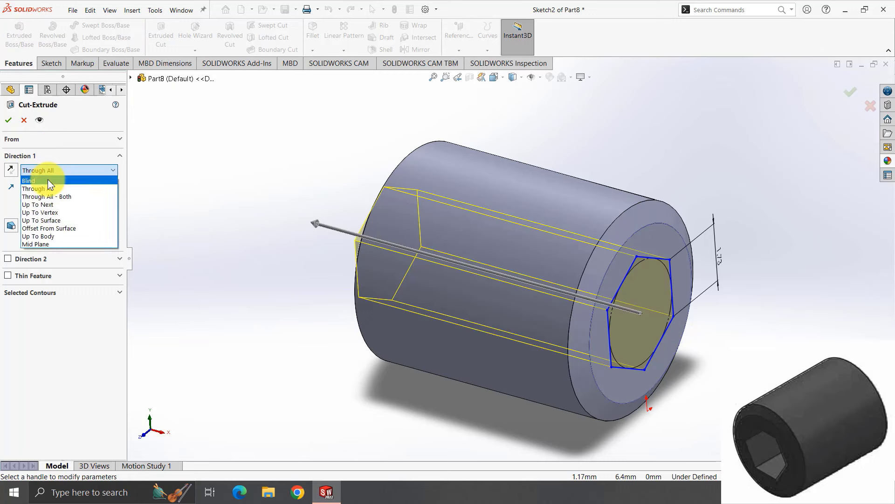
pyautogui.write('3')
pyautogui.press('Return')
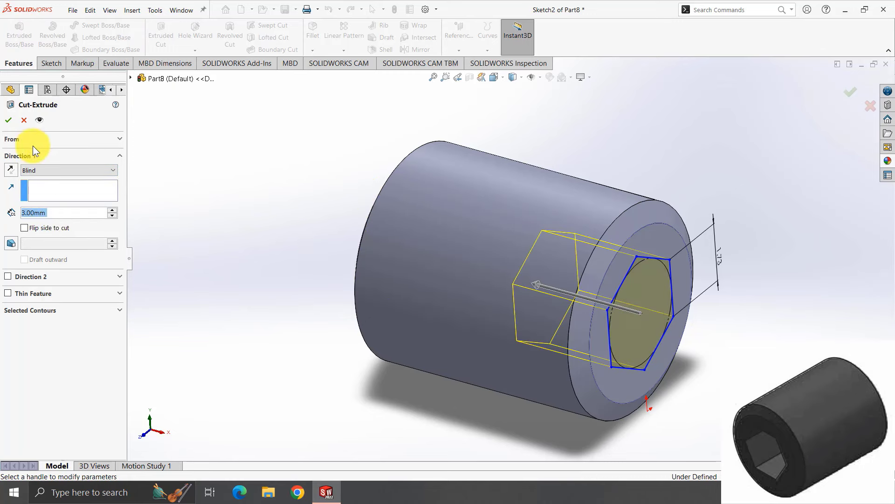
pyautogui.press('Return')
pyautogui.moveTo(608, 147)
pyautogui.mouseDown(button='middle')
pyautogui.moveTo(569, 140)
pyautogui.moveTo(601, 133)
pyautogui.mouseUp(button='middle')
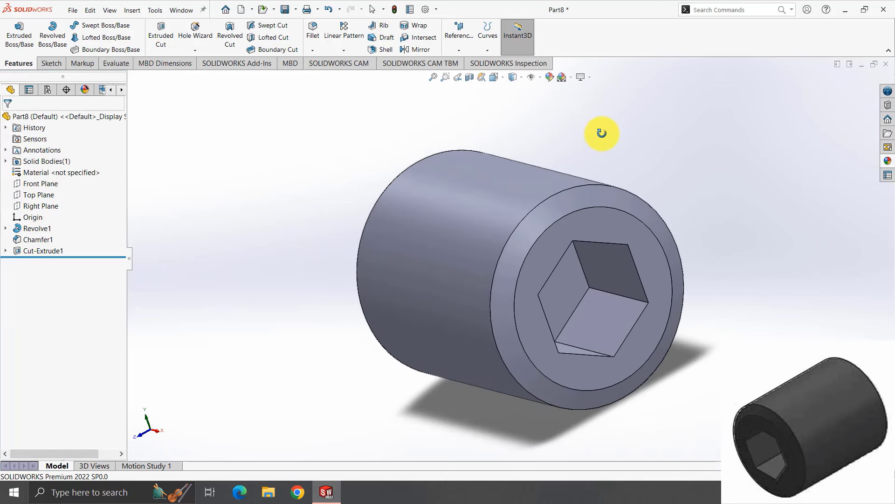
# Apply a dark grey appearance to the whole part.
pyautogui.moveTo(601, 133)
pyautogui.mouseDown(button='middle')
pyautogui.moveTo(600, 144)
pyautogui.moveTo(404, 180)
pyautogui.moveTo(533, 265)
pyautogui.moveTo(529, 345)
pyautogui.mouseUp(button='middle')
pyautogui.click(555, 257)
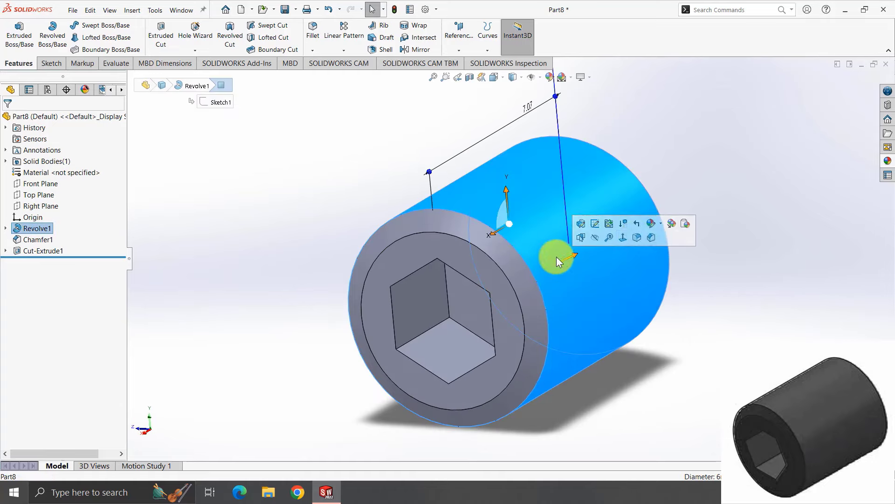
pyautogui.click(661, 229)
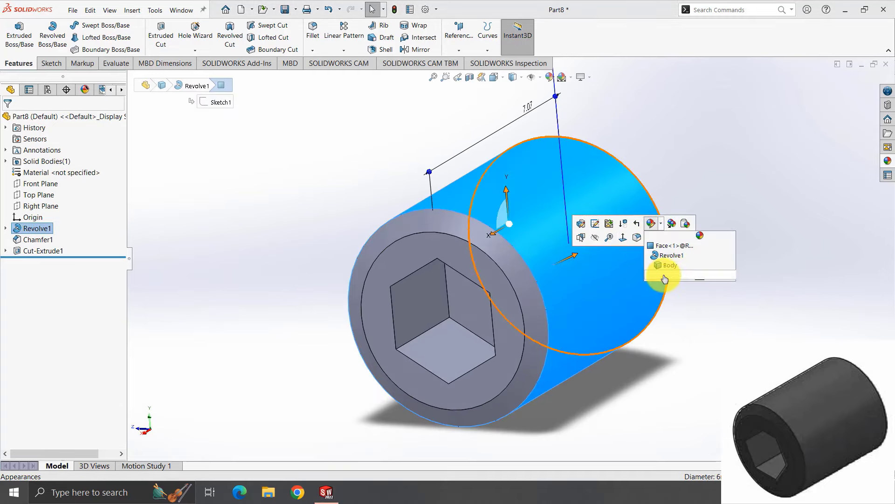
pyautogui.click(664, 274)
pyautogui.click(86, 358)
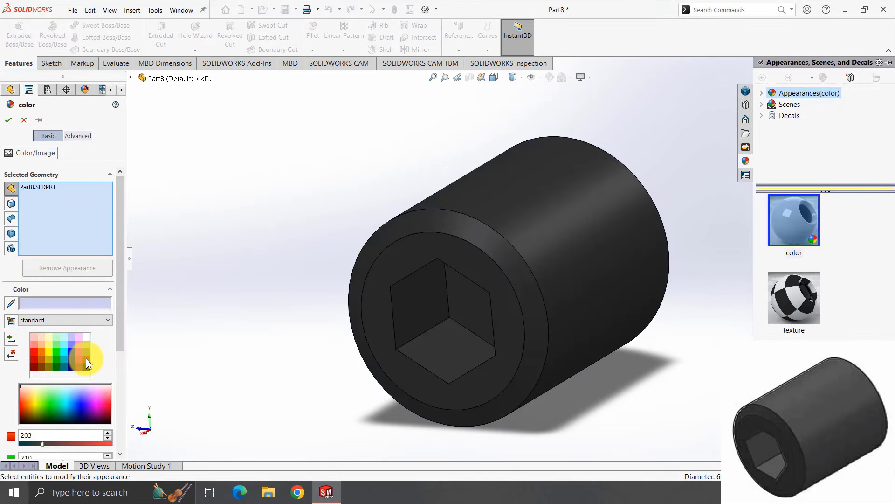
pyautogui.click(84, 360)
pyautogui.click(8, 119)
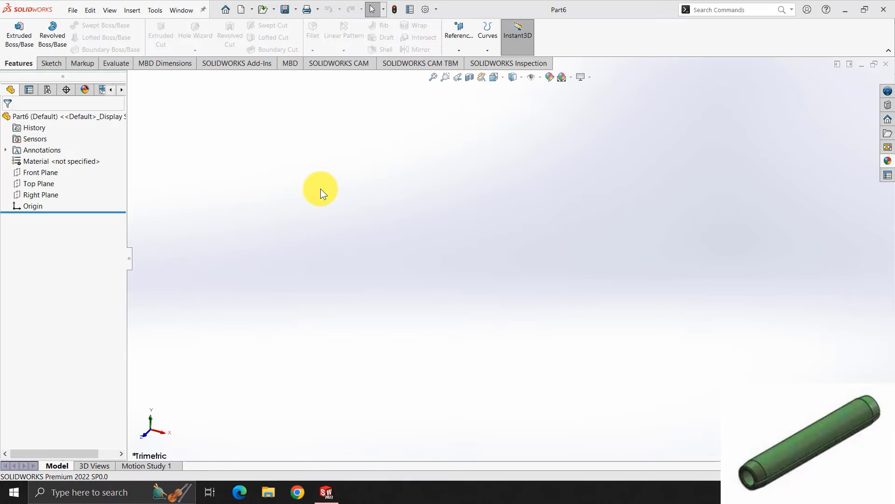
# Start a Front Plane sketch in Part6 with a 2.16 mm vertical line at the origin.
pyautogui.click(52, 63)
pyautogui.click(14, 31)
pyautogui.click(367, 137)
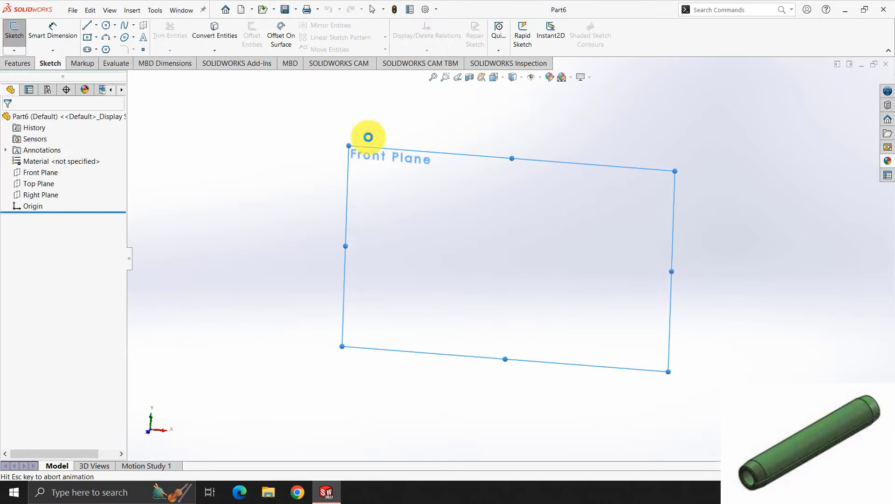
pyautogui.click(84, 26)
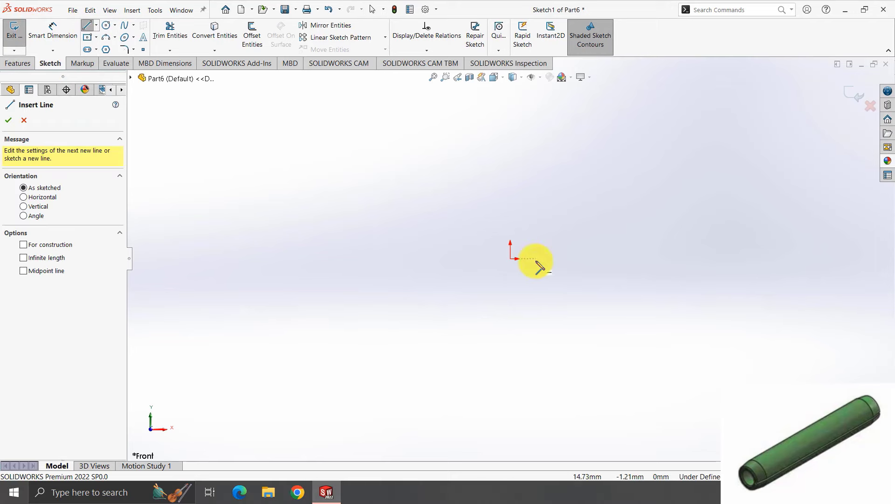
pyautogui.click(512, 259)
pyautogui.click(511, 197)
pyautogui.click(70, 34)
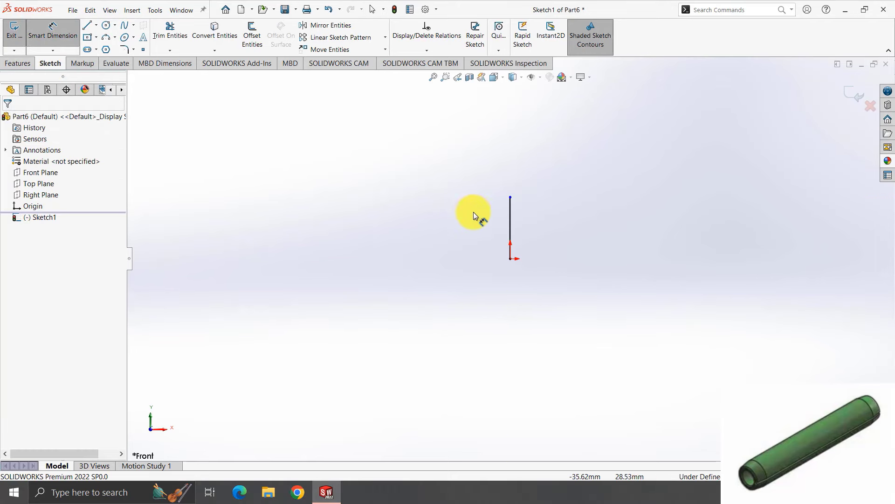
pyautogui.click(554, 234)
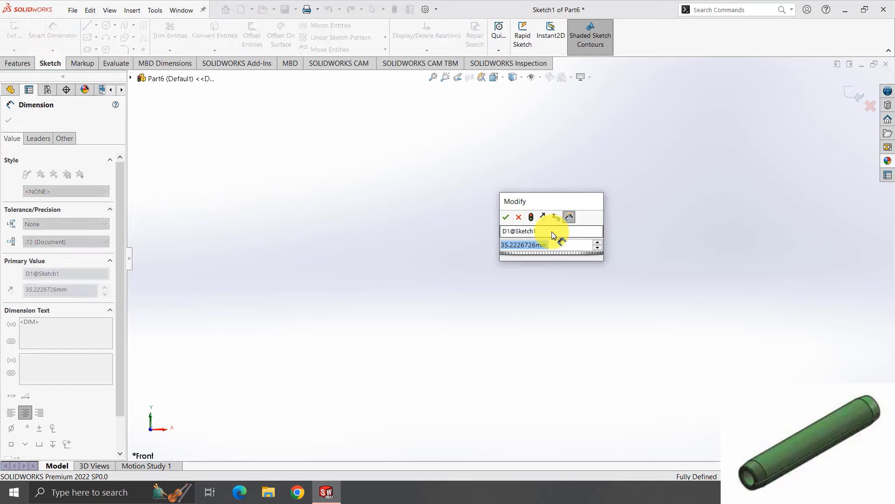
pyautogui.write('2.16')
pyautogui.press('Return')
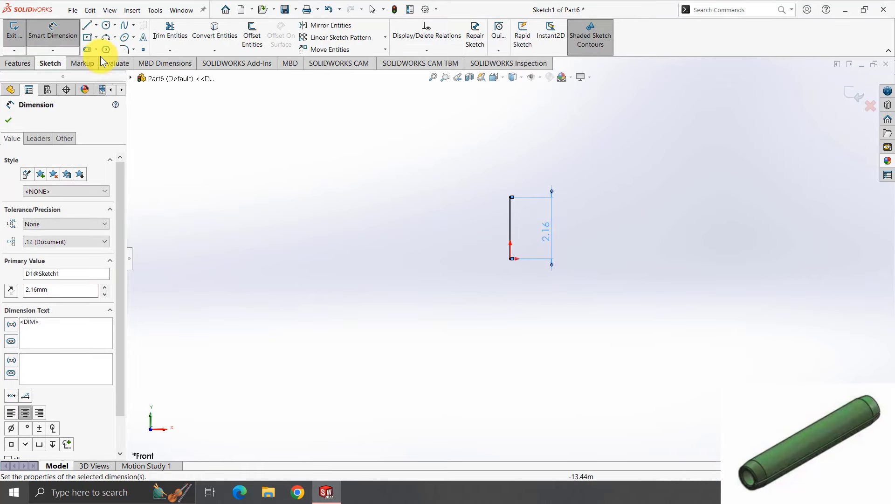
# Draw a second vertical line to the left and dimension the spacing 12.70 mm.
pyautogui.click(86, 25)
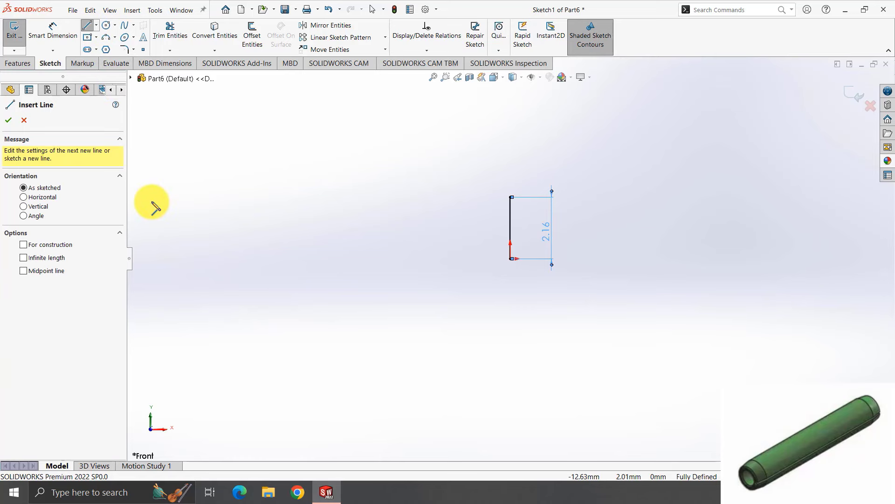
pyautogui.click(151, 201)
pyautogui.click(151, 252)
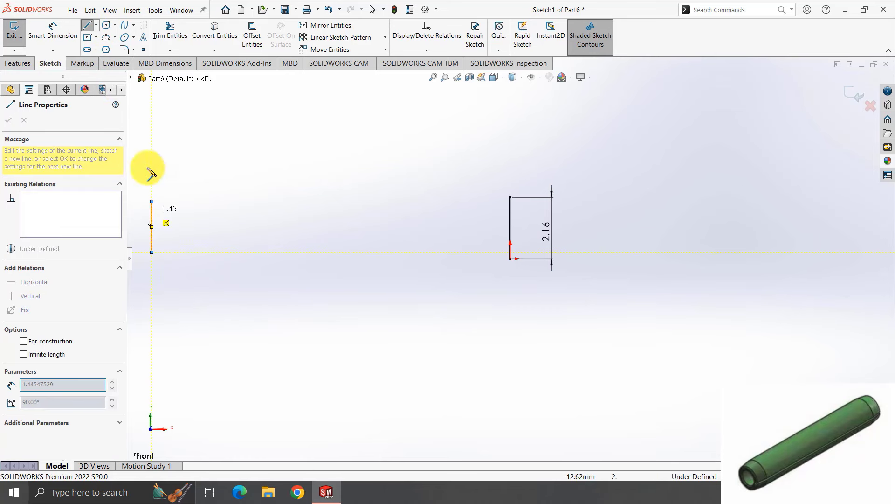
pyautogui.click(87, 25)
pyautogui.click(85, 24)
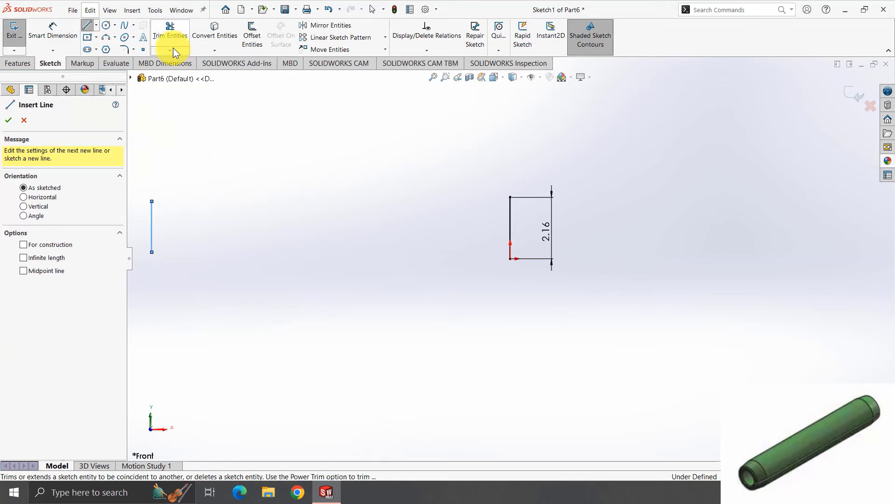
pyautogui.click(63, 32)
pyautogui.click(151, 219)
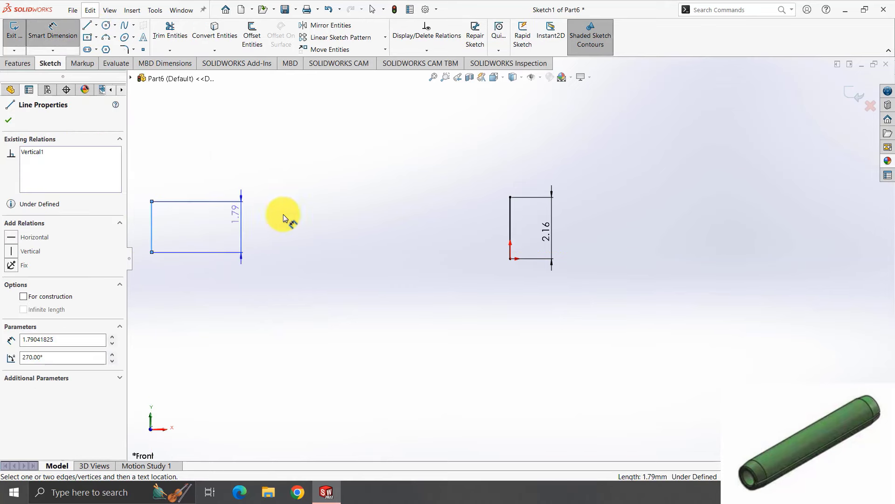
pyautogui.click(510, 226)
pyautogui.click(376, 362)
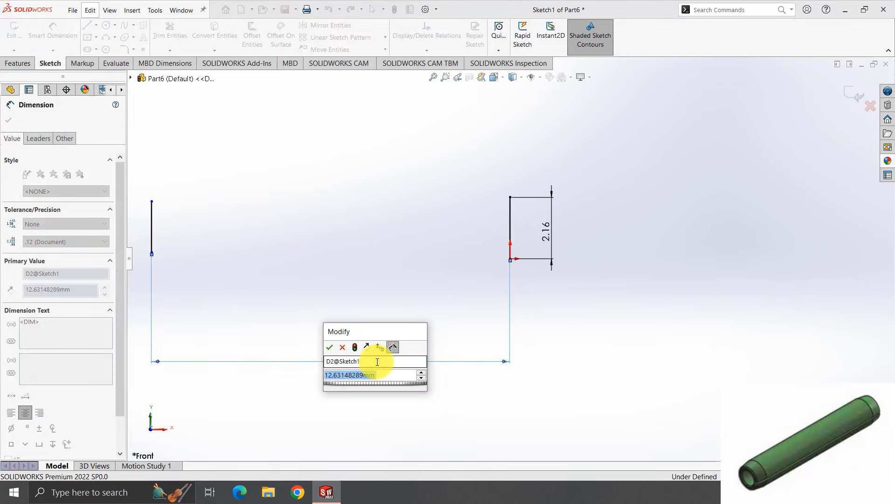
pyautogui.write('12.7')
pyautogui.press('Return')
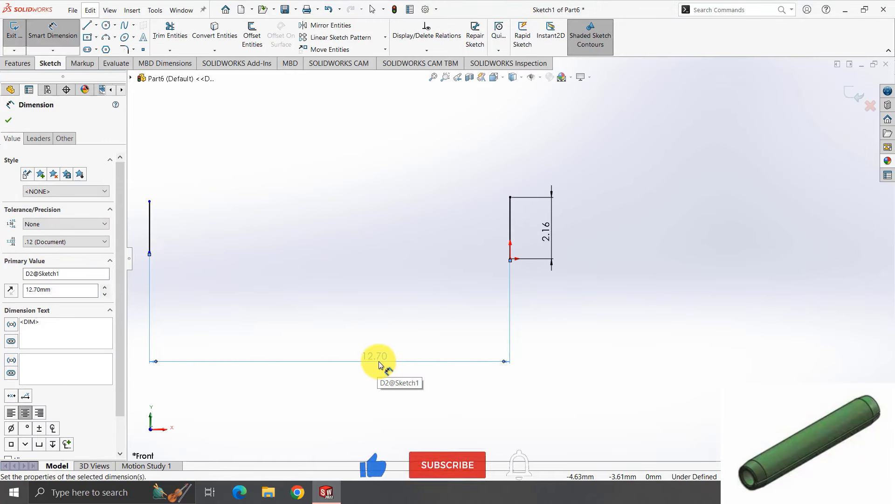
pyautogui.click(87, 25)
# Draw short slanted lines from the top and bottom ends of the right vertical line.
pyautogui.click(510, 197)
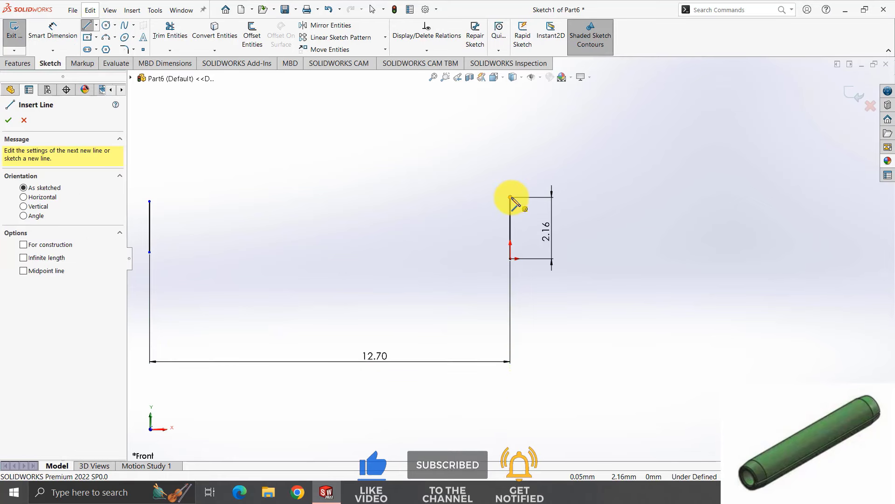
pyautogui.click(462, 190)
pyautogui.press('Escape')
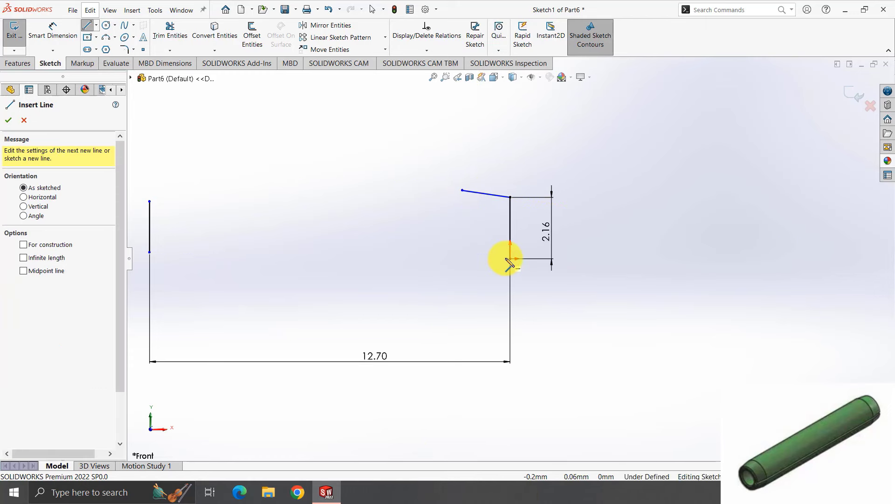
pyautogui.click(510, 258)
pyautogui.press('Escape')
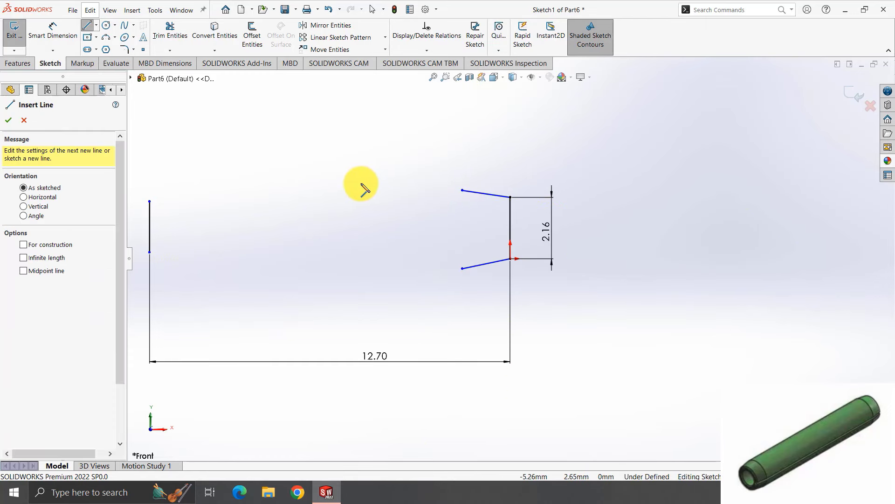
# Dimension the upper slanted line's width, first 12.7-11.7, then change it to 0.5 mm.
pyautogui.click(66, 35)
pyautogui.click(471, 192)
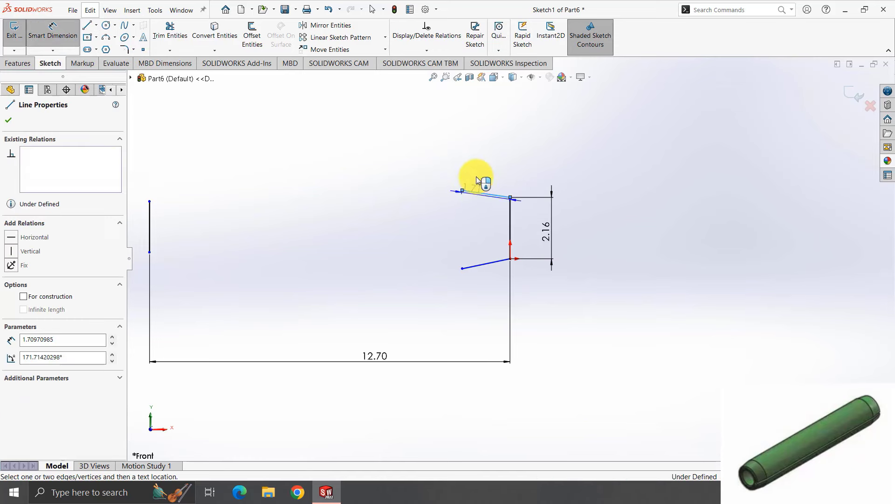
pyautogui.click(473, 152)
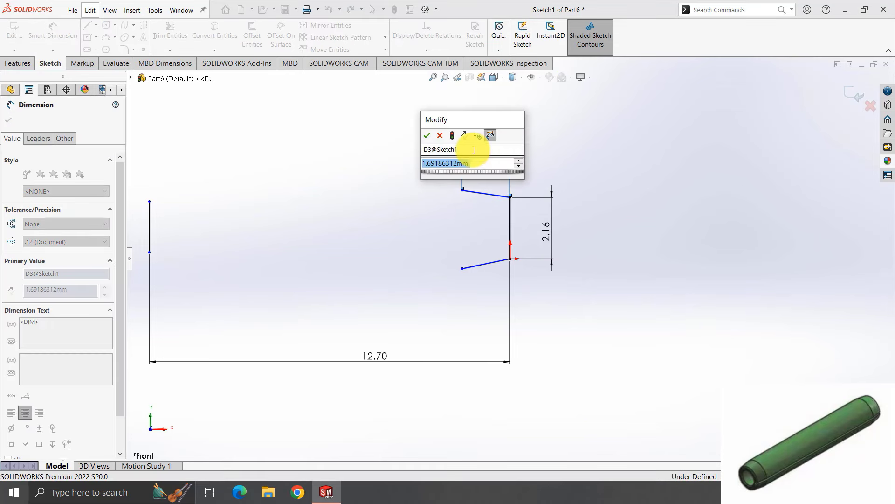
pyautogui.write('12.7')
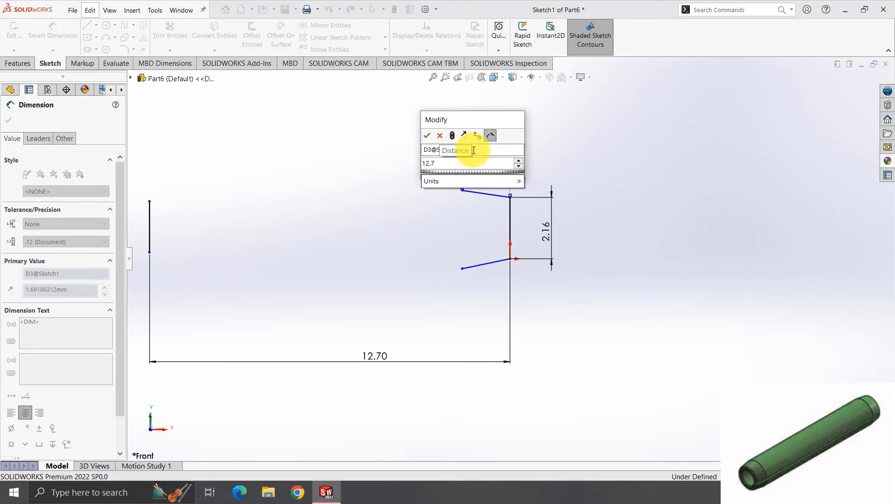
pyautogui.write('-11.7')
pyautogui.press('Return')
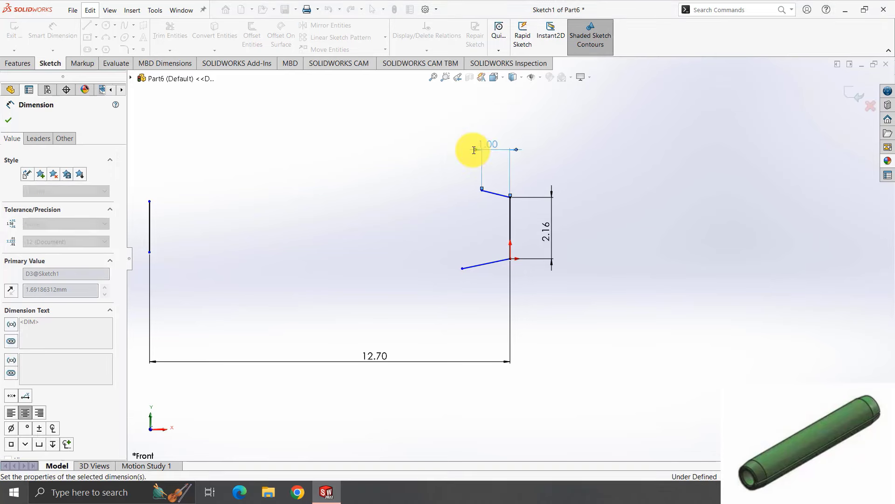
pyautogui.doubleClick(489, 149)
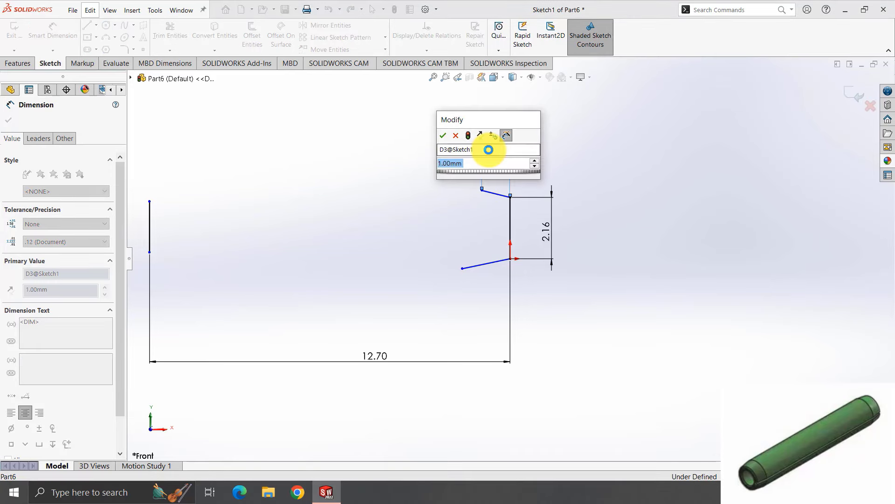
pyautogui.write('0.5')
pyautogui.press('Return')
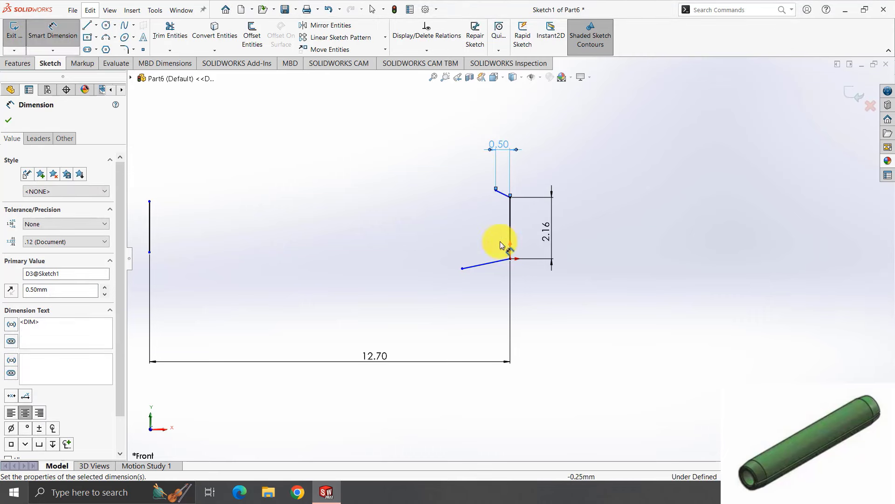
# Dimension the lower slanted line 0.50 wide and draw a horizontal line left from the upper slant.
pyautogui.click(493, 263)
pyautogui.click(499, 293)
pyautogui.write('0.5')
pyautogui.press('Return')
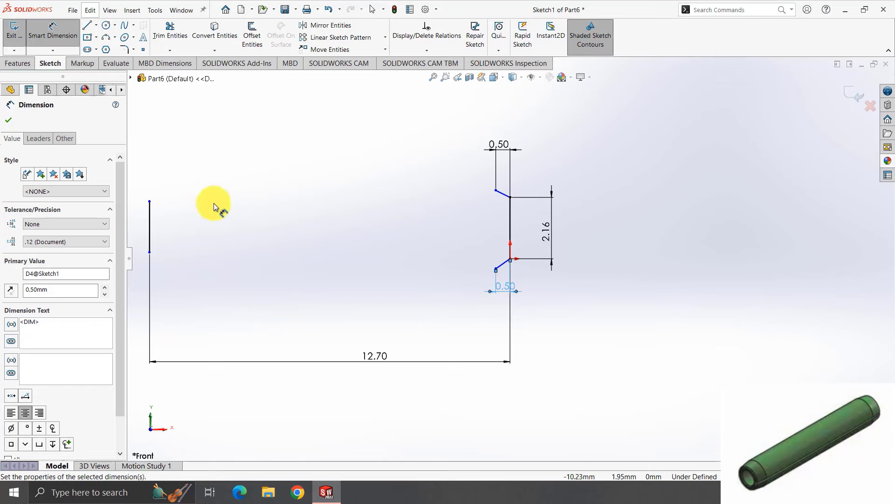
pyautogui.click(90, 28)
pyautogui.moveTo(495, 190)
pyautogui.mouseDown()
pyautogui.moveTo(256, 176)
pyautogui.moveTo(235, 190)
pyautogui.mouseUp()
# Draw the lower horizontal line from the slanted end across to the left.
pyautogui.click(496, 268)
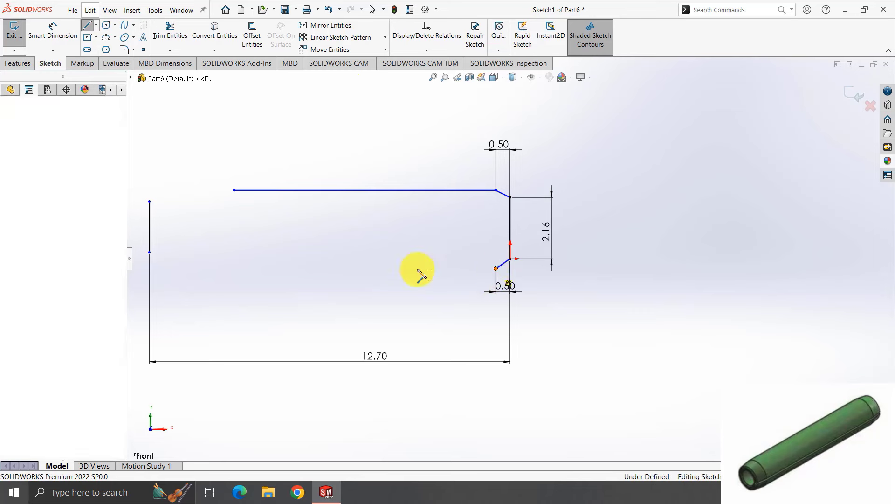
pyautogui.click(234, 268)
pyautogui.press('Escape')
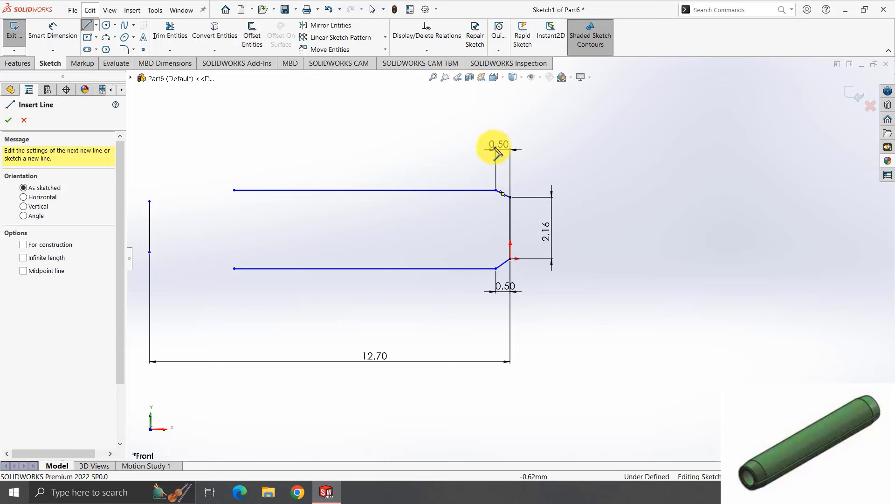
pyautogui.click(88, 25)
# Set the upper and lower chamfer widths to 0.815 ((12.7-11.07)/2).
pyautogui.doubleClick(489, 141)
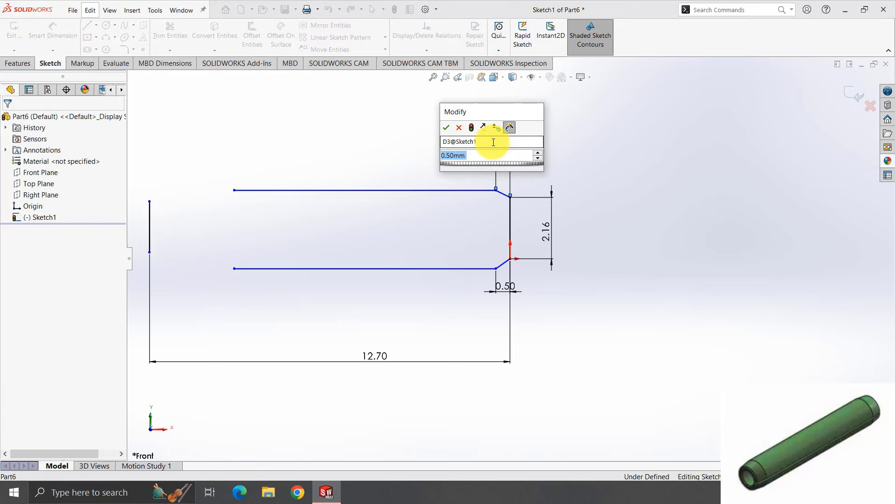
pyautogui.write('12.')
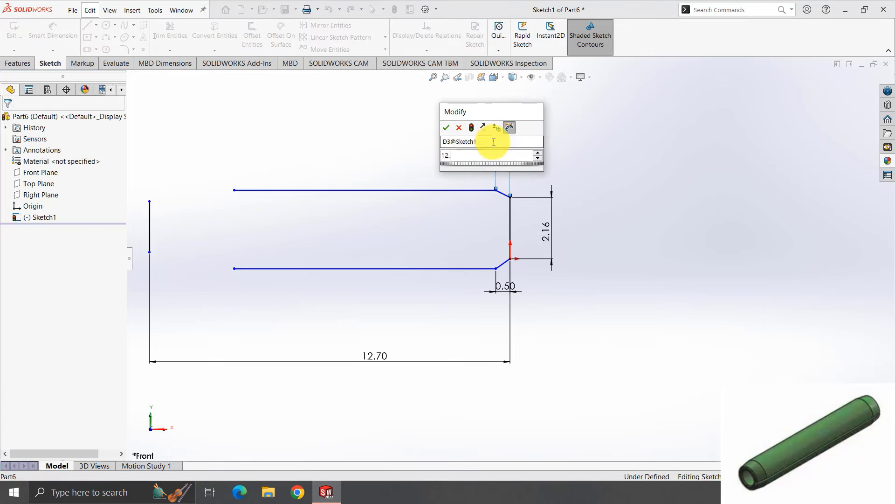
pyautogui.write('7-11.07')
pyautogui.press('Return')
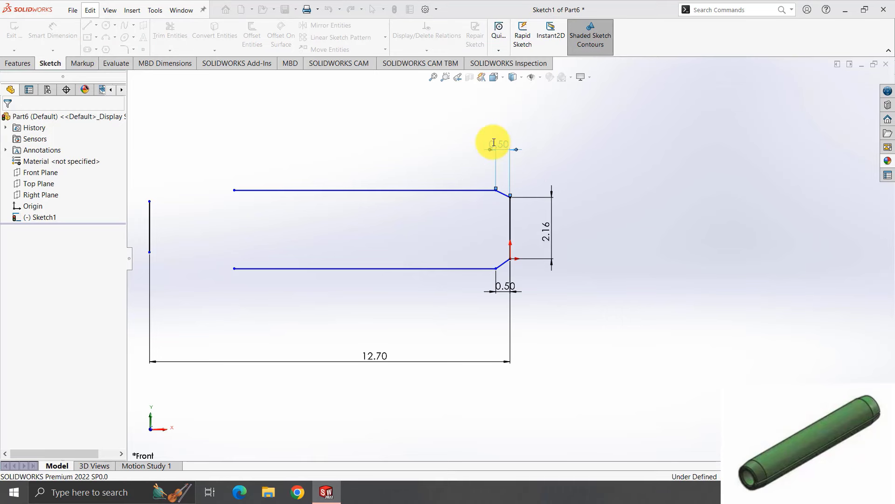
pyautogui.doubleClick(493, 148)
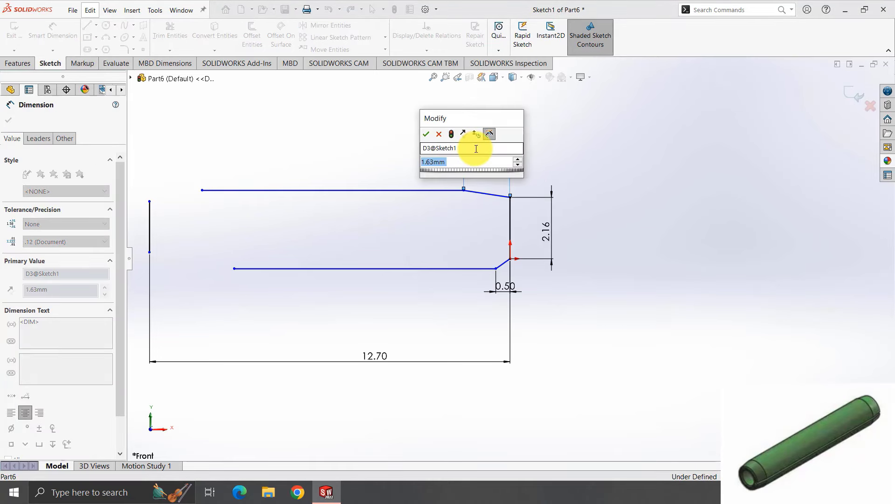
pyautogui.click(457, 162)
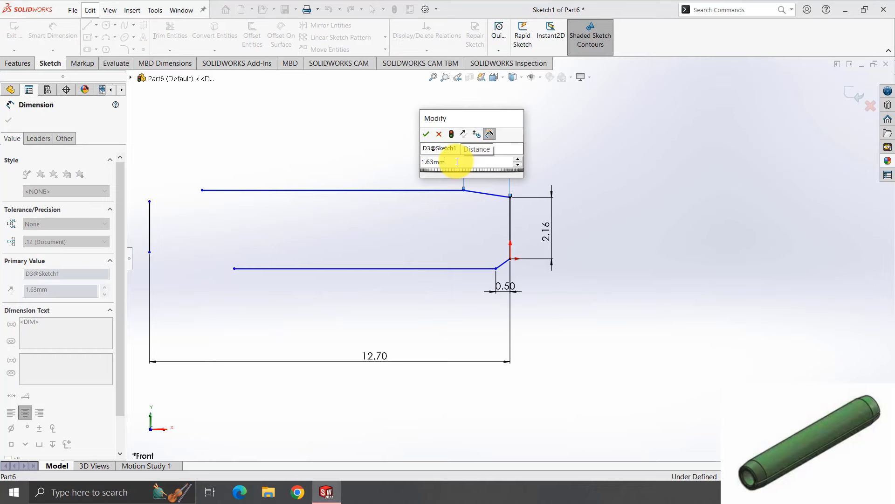
pyautogui.write('/2')
pyautogui.press('Return')
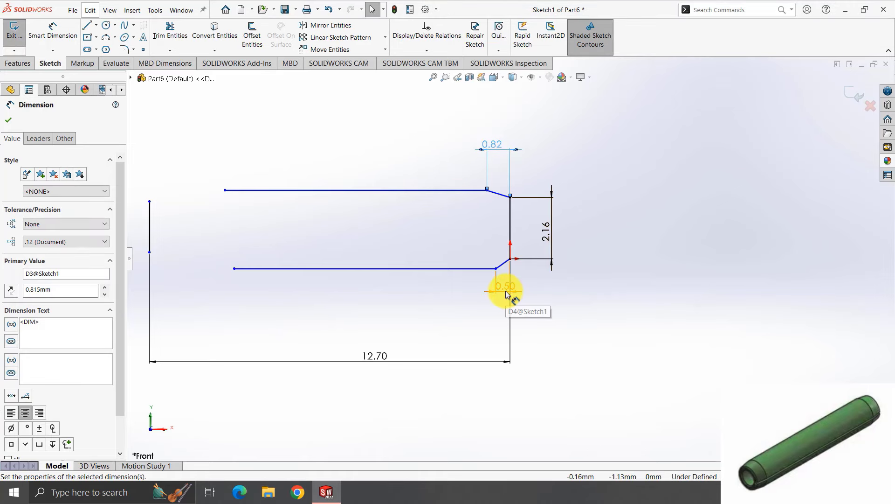
pyautogui.doubleClick(507, 294)
pyautogui.write('0.815mm')
pyautogui.press('Return')
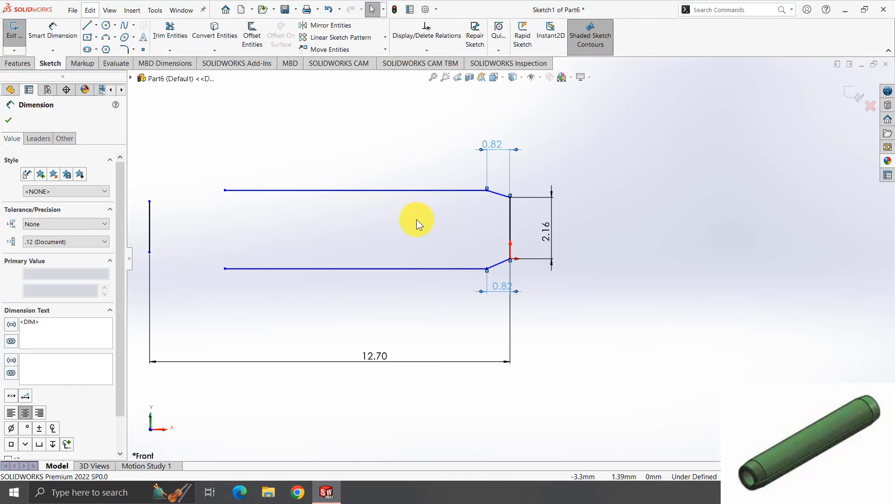
# Change the end-edge height dimension to 1.91.
pyautogui.doubleClick(542, 234)
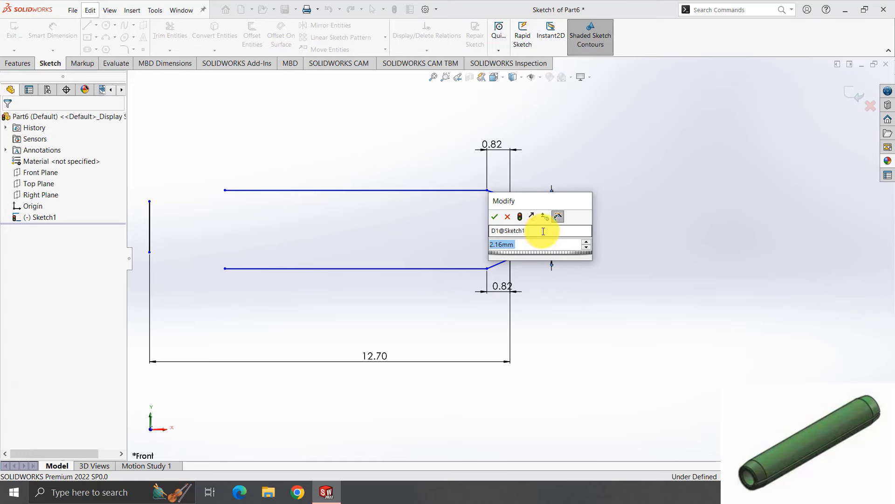
pyautogui.write('1.19')
pyautogui.press('Return')
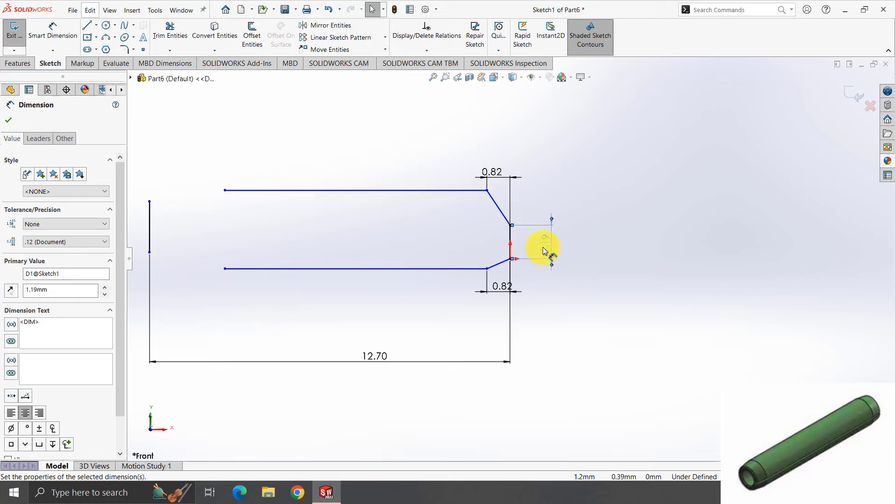
pyautogui.doubleClick(544, 250)
pyautogui.write('1.91')
pyautogui.press('Return')
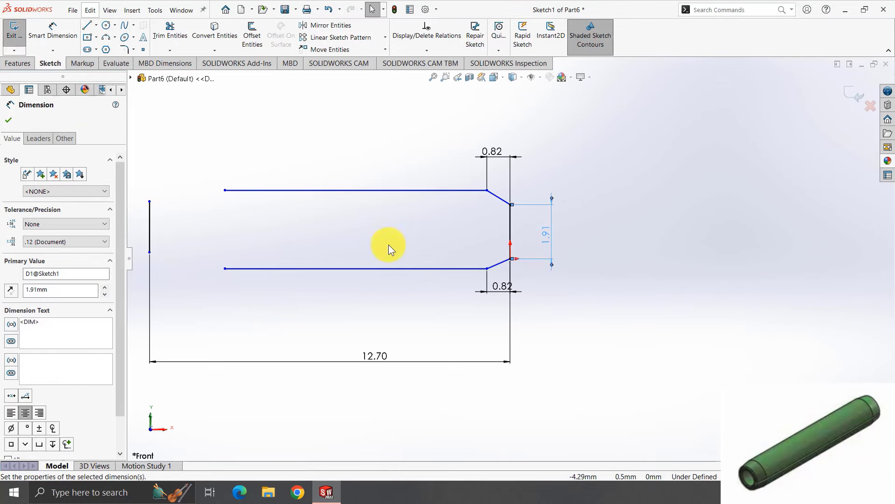
# Dimension the two horizontal lines 2.16 apart and add the 1.08 offset dimension.
pyautogui.click(53, 30)
pyautogui.click(343, 190)
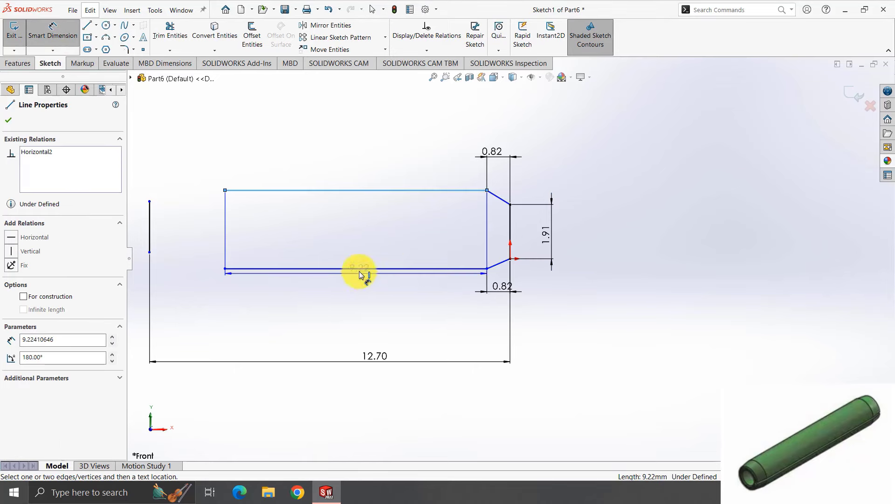
pyautogui.click(359, 274)
pyautogui.click(580, 236)
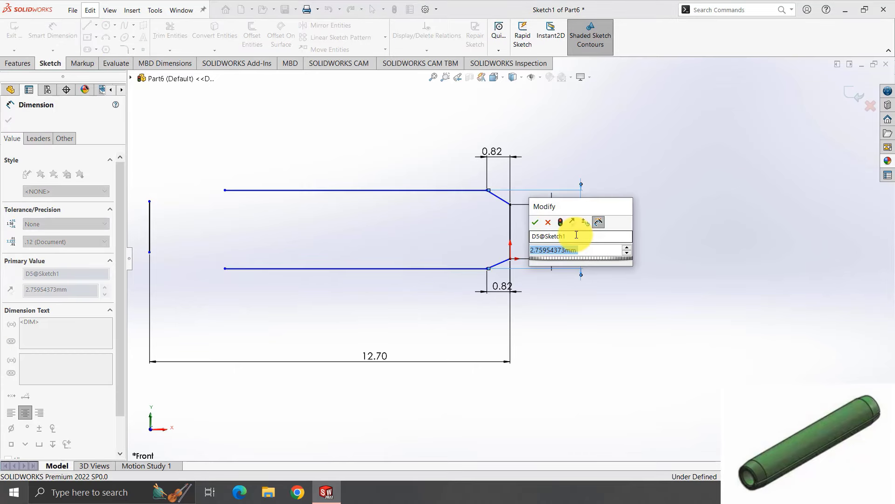
pyautogui.write('2.16')
pyautogui.press('Return')
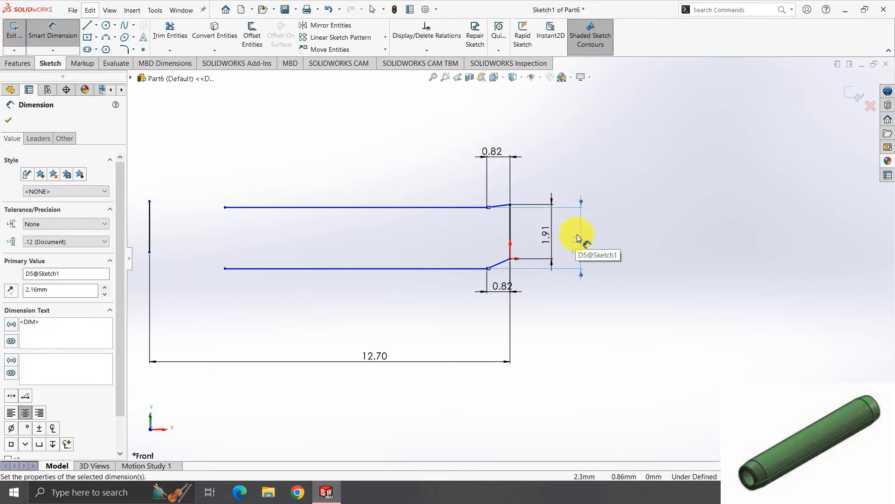
pyautogui.click(511, 233)
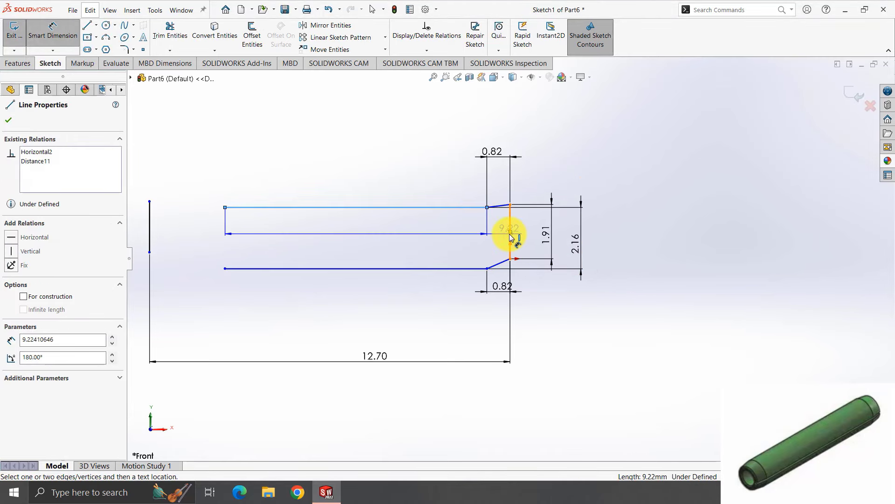
pyautogui.click(630, 208)
pyautogui.write('2.16')
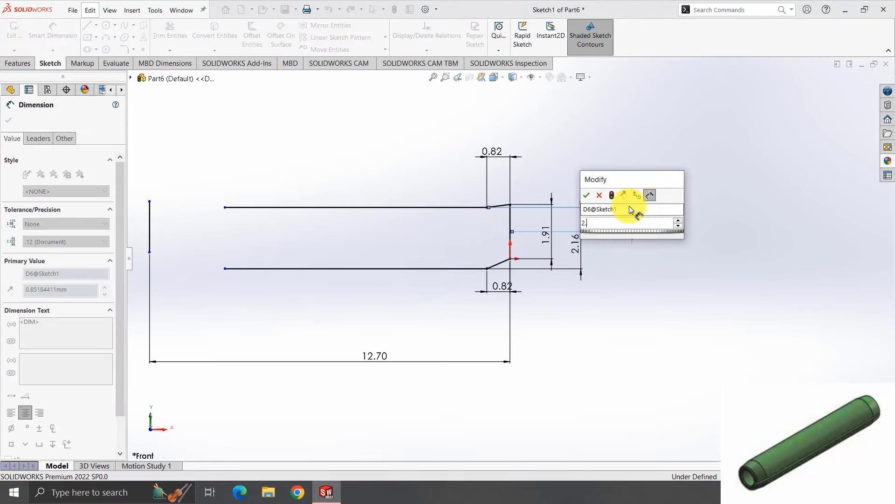
pyautogui.press('Return')
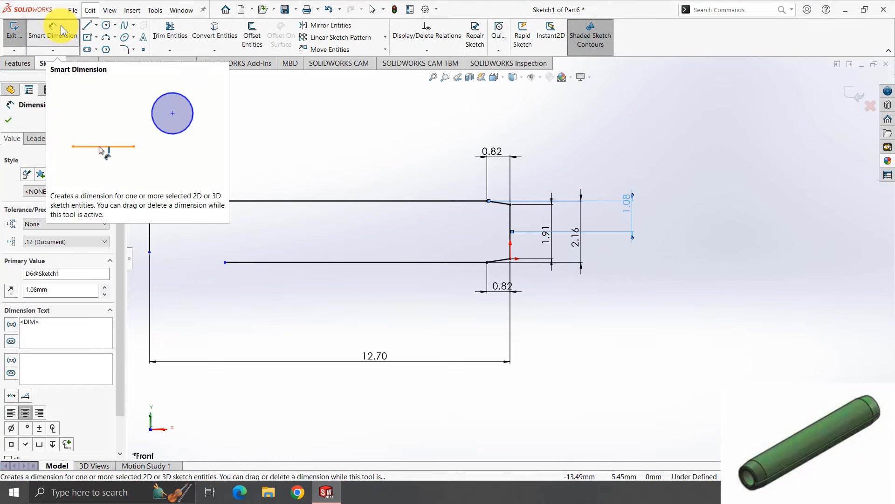
# Draw two short horizontal lines off the left vertical edge.
pyautogui.click(87, 25)
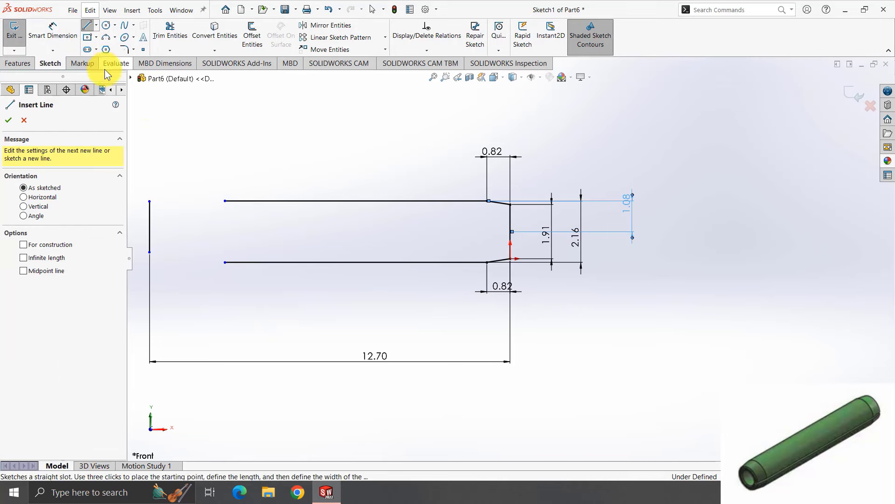
pyautogui.click(149, 201)
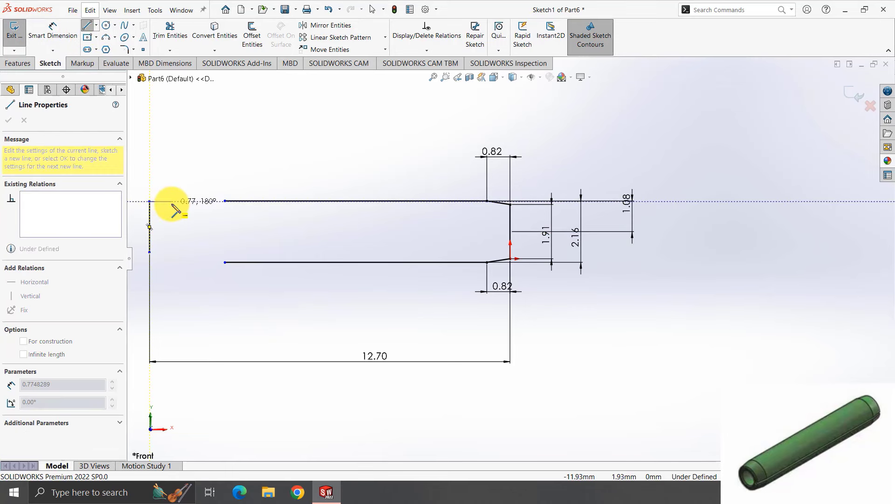
pyautogui.doubleClick(171, 201)
pyautogui.click(150, 252)
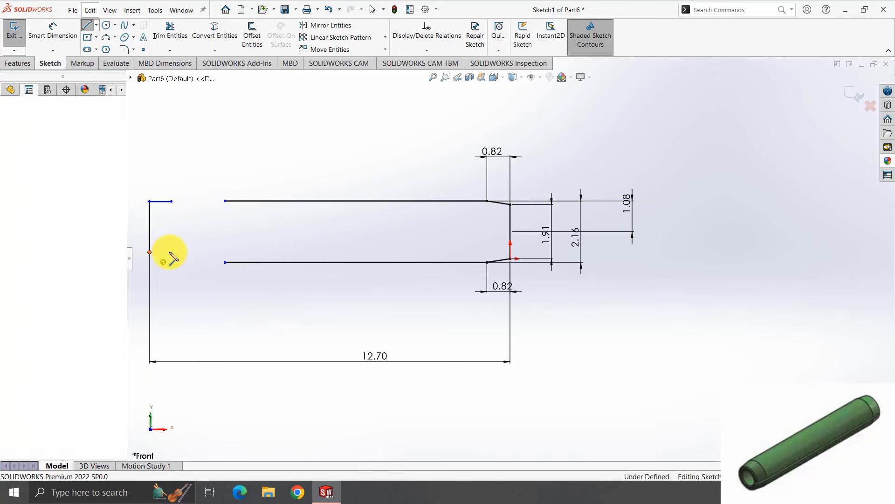
pyautogui.click(171, 252)
# Dimension both short left edges to 0.82.
pyautogui.click(53, 30)
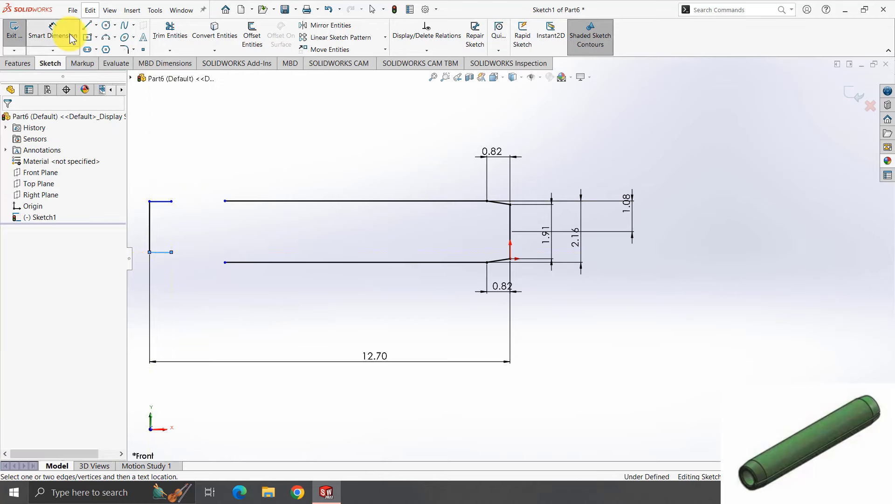
pyautogui.click(166, 201)
pyautogui.click(162, 183)
pyautogui.click(495, 150)
pyautogui.click(120, 167)
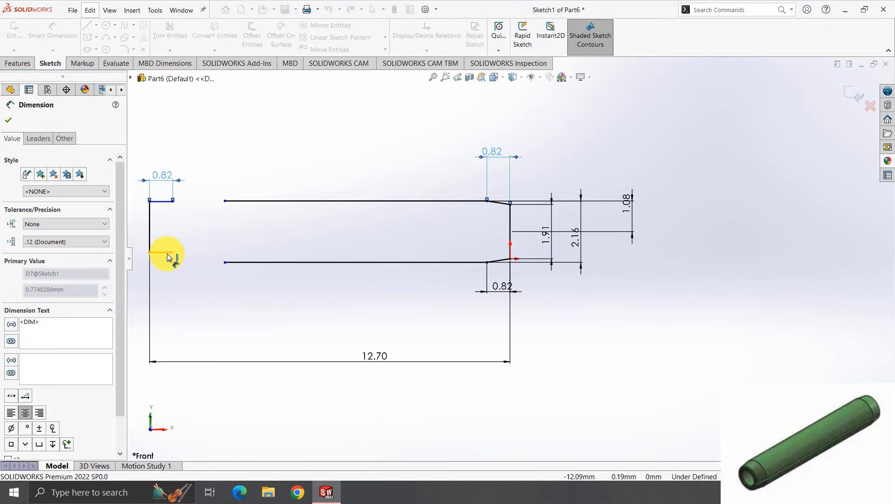
pyautogui.click(169, 253)
pyautogui.click(171, 270)
pyautogui.click(503, 286)
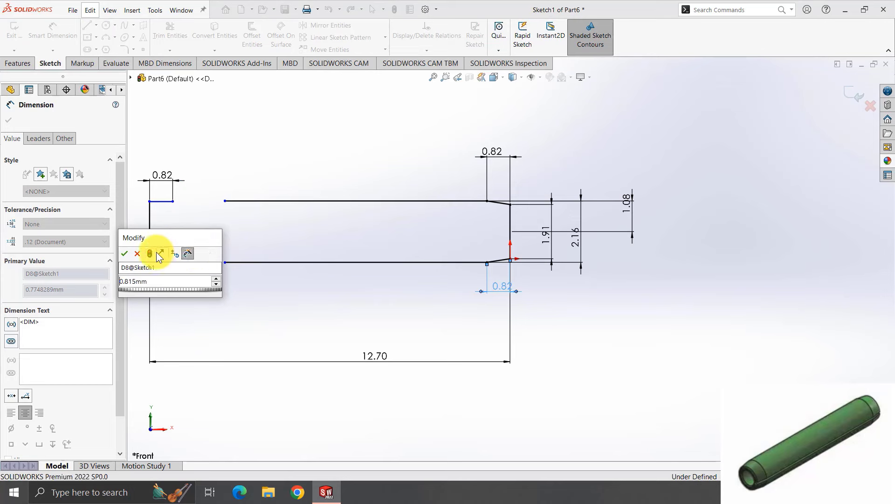
pyautogui.click(127, 253)
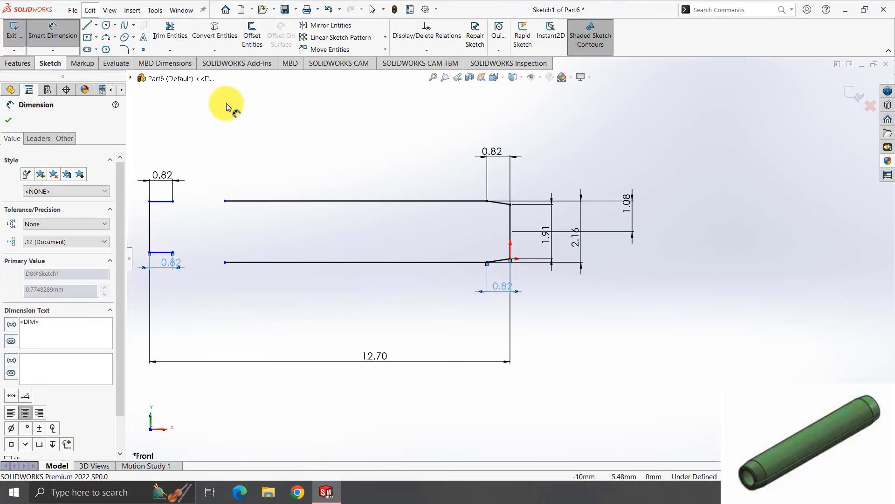
# Drag the bottom line's endpoints to the left end to close the profile.
pyautogui.click(65, 31)
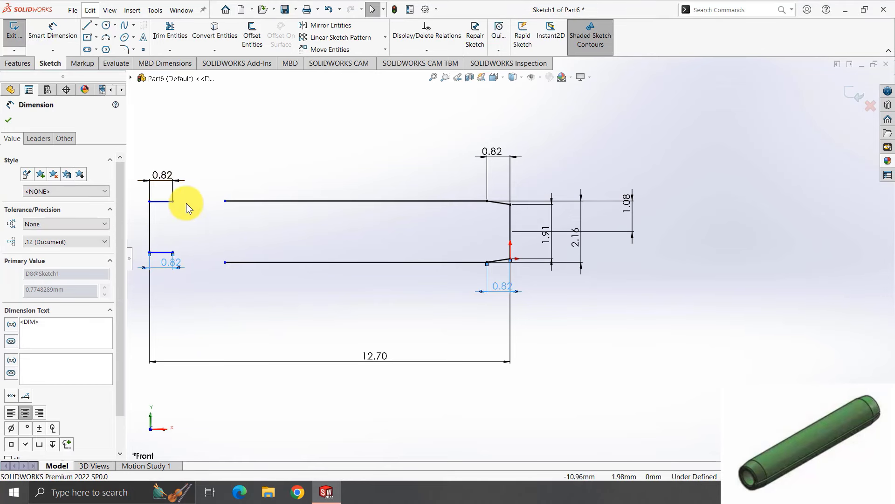
pyautogui.click(150, 215)
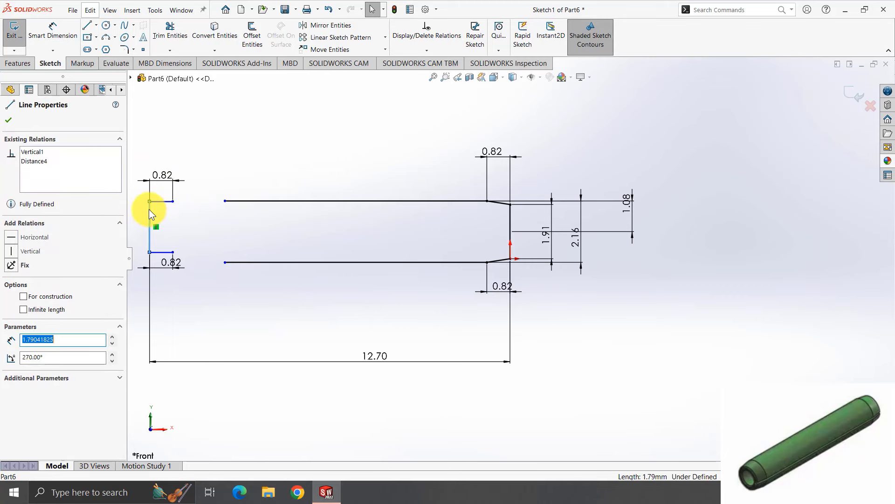
pyautogui.click(174, 201)
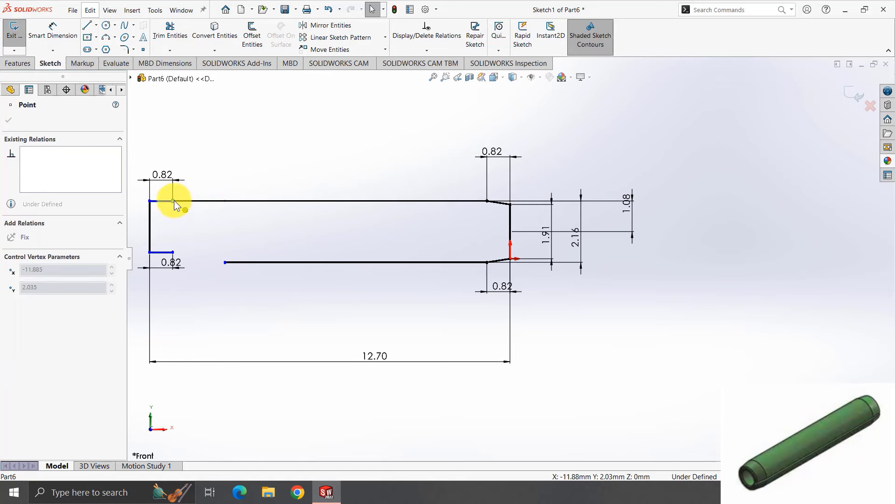
pyautogui.press('Escape')
pyautogui.moveTo(173, 253); pyautogui.dragTo(172, 264)
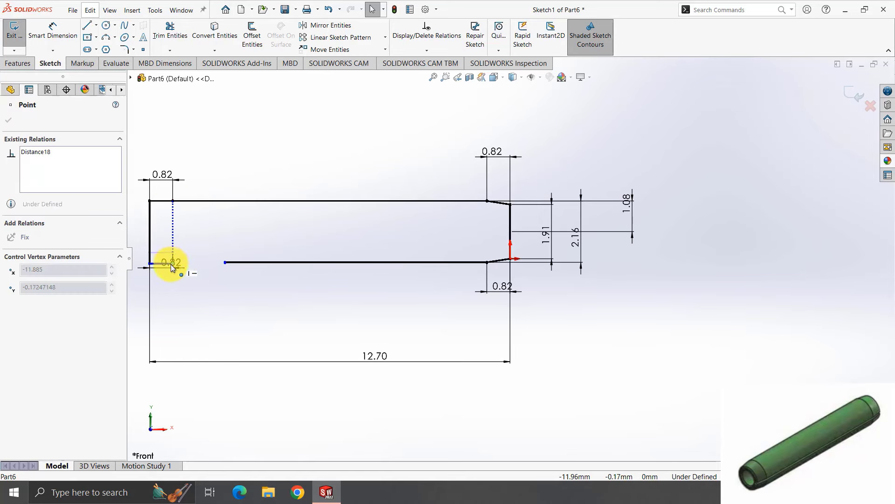
pyautogui.click(218, 261)
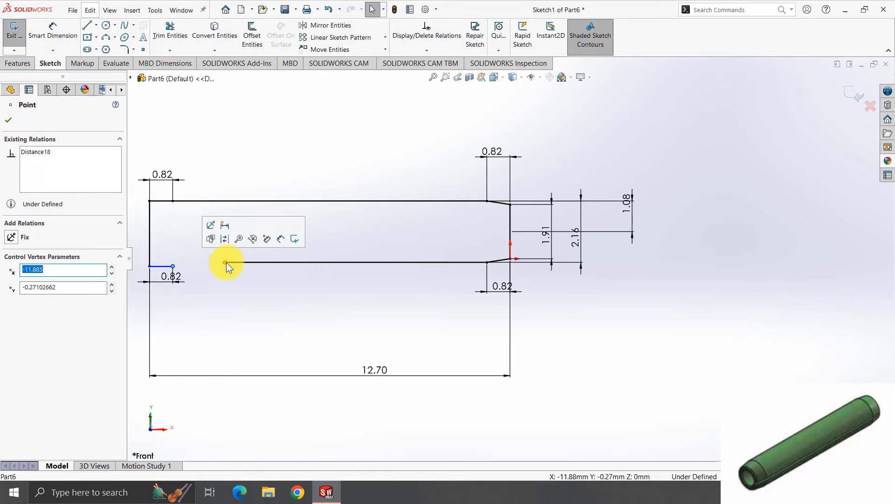
pyautogui.moveTo(226, 262); pyautogui.dragTo(173, 263)
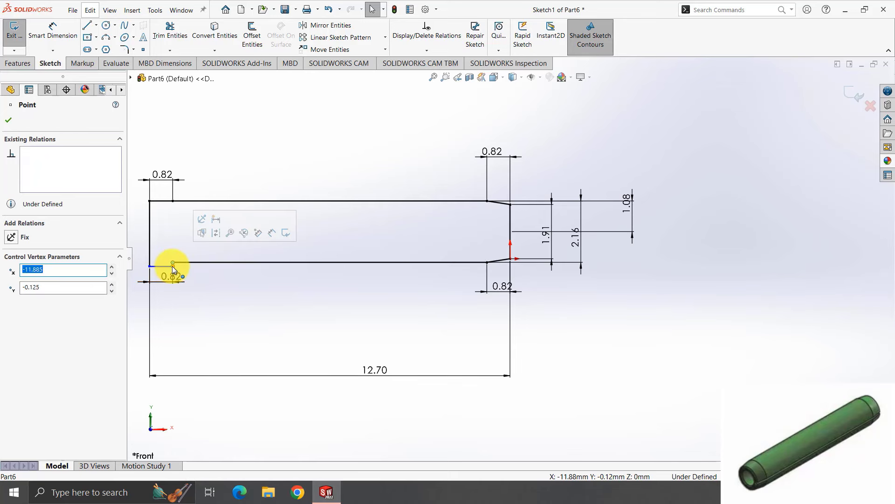
pyautogui.press('Escape')
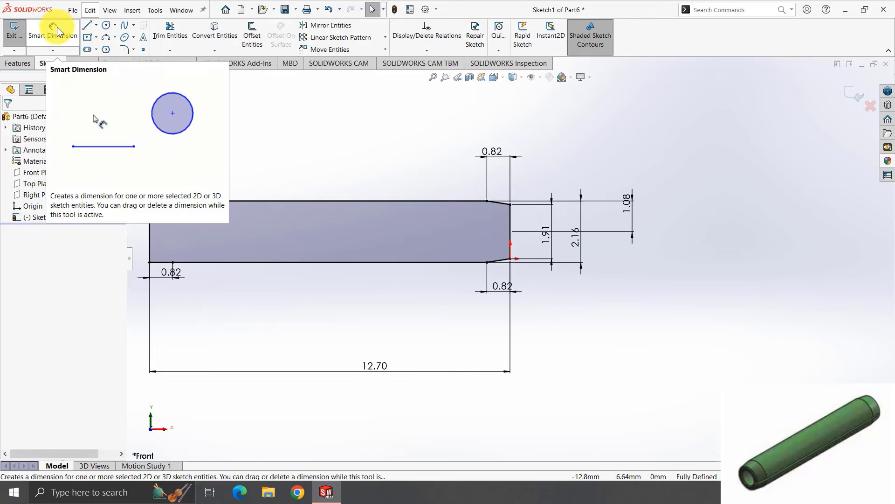
# Delete the left vertical edge of the profile.
pyautogui.click(149, 201)
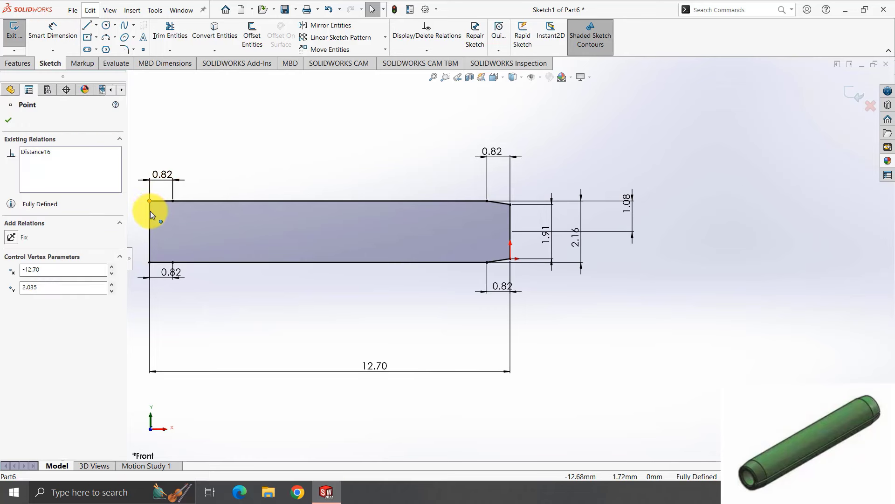
pyautogui.click(154, 230)
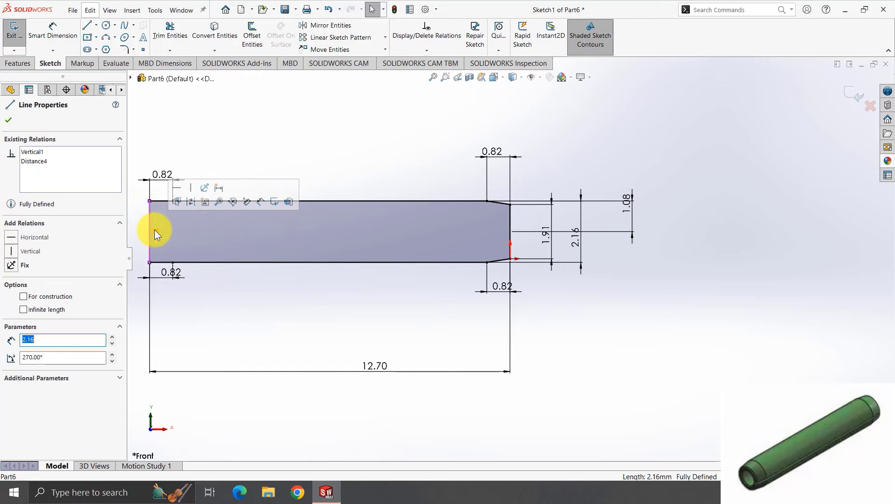
pyautogui.press('Delete')
pyautogui.click(375, 240)
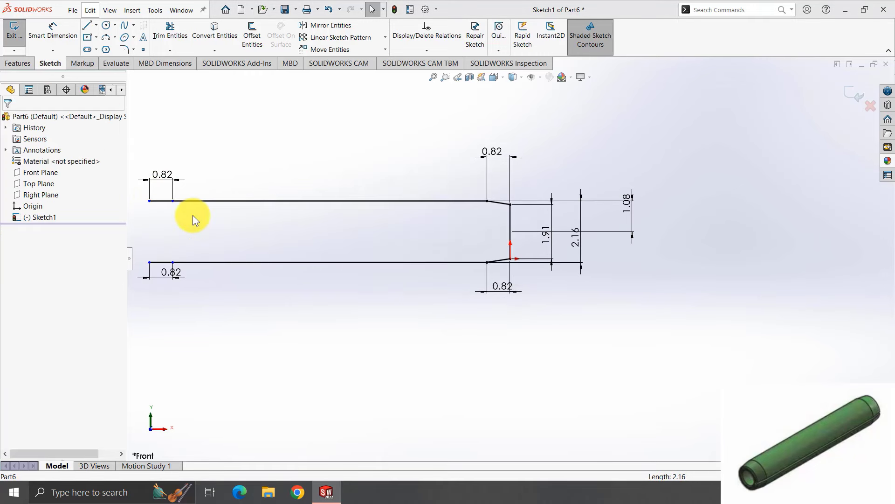
# Remove the Horizontal relations from both short edges and pull the top-left endpoint down.
pyautogui.click(149, 201)
pyautogui.click(161, 201)
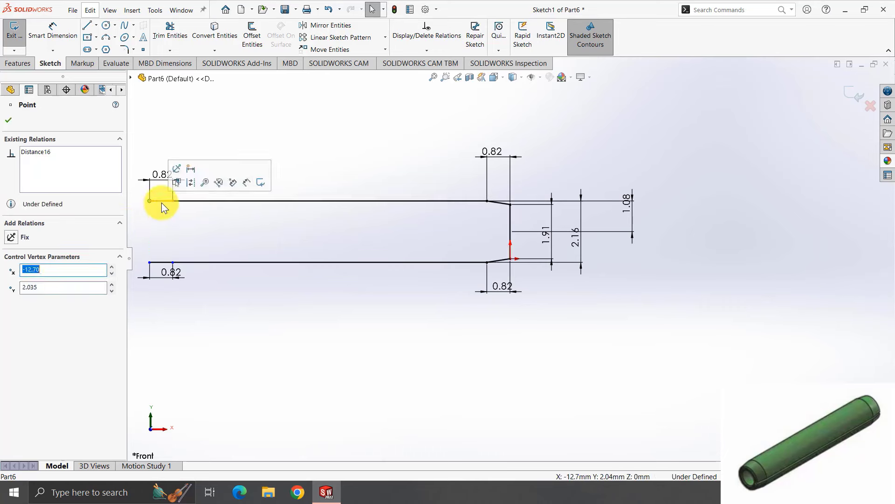
pyautogui.click(40, 152)
pyautogui.press('Delete')
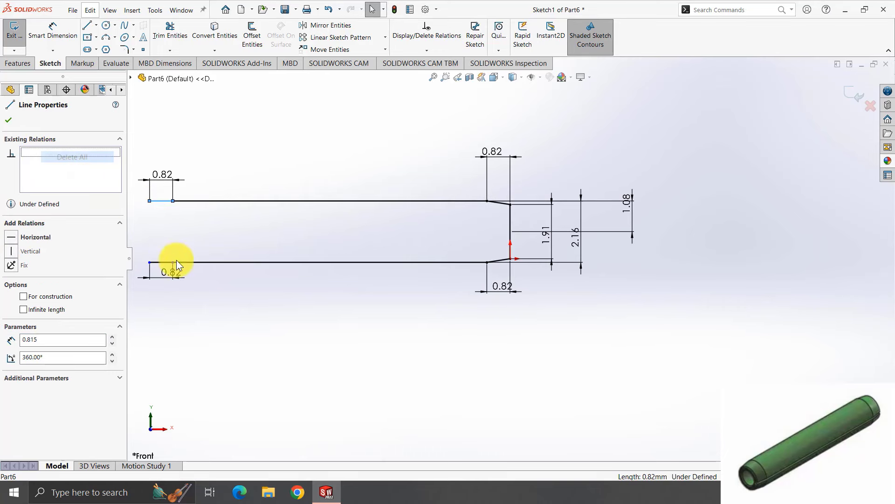
pyautogui.click(159, 269)
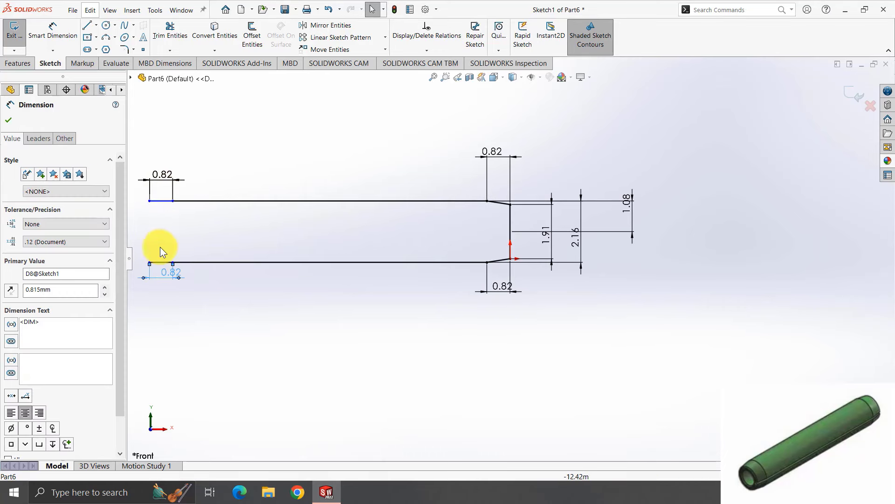
pyautogui.click(161, 262)
pyautogui.click(44, 154)
pyautogui.press('Delete')
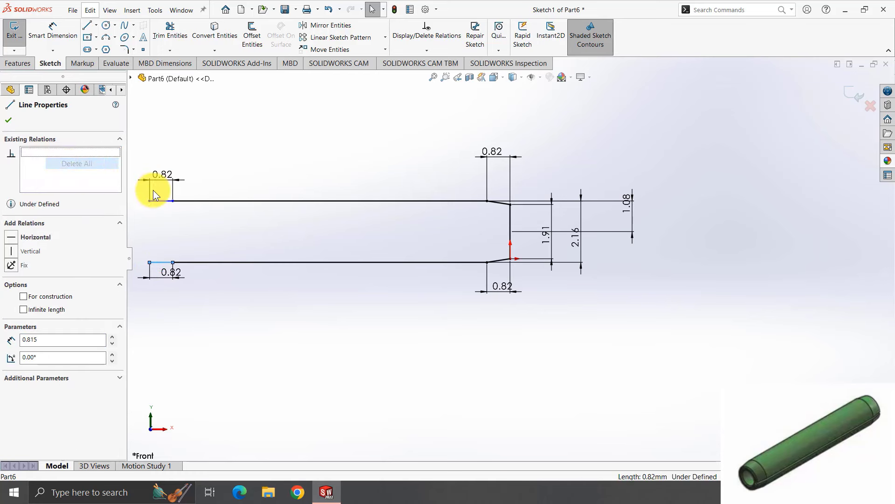
pyautogui.click(149, 203)
pyautogui.moveTo(149, 201); pyautogui.dragTo(147, 211)
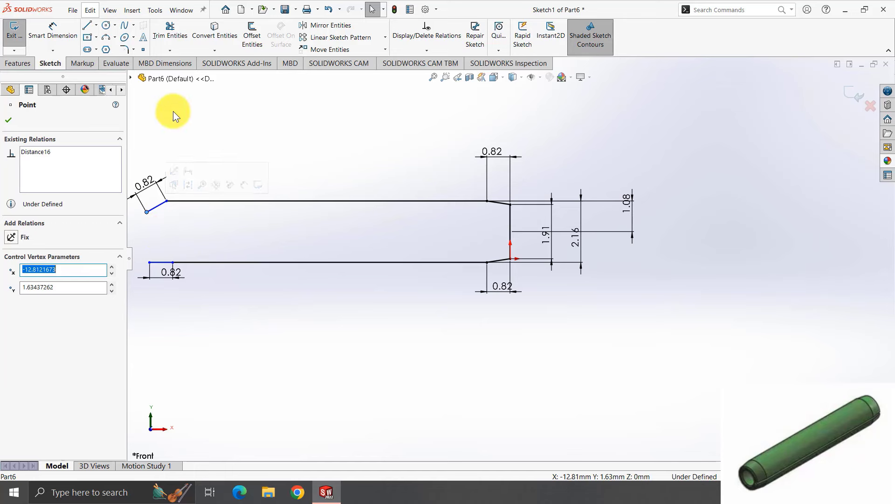
# Dimension the top and bottom short edges at 17.76° to their long lines.
pyautogui.press('Escape')
pyautogui.click(156, 209)
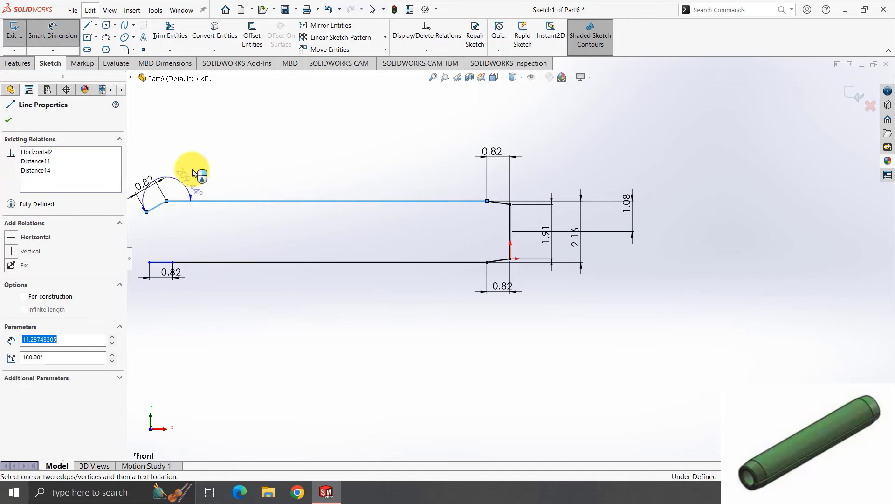
pyautogui.click(232, 193)
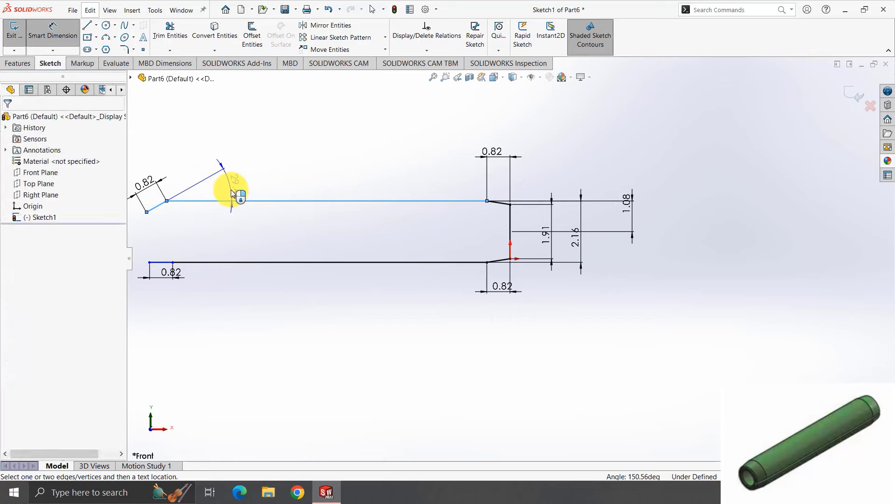
pyautogui.write('17.76')
pyautogui.press('Return')
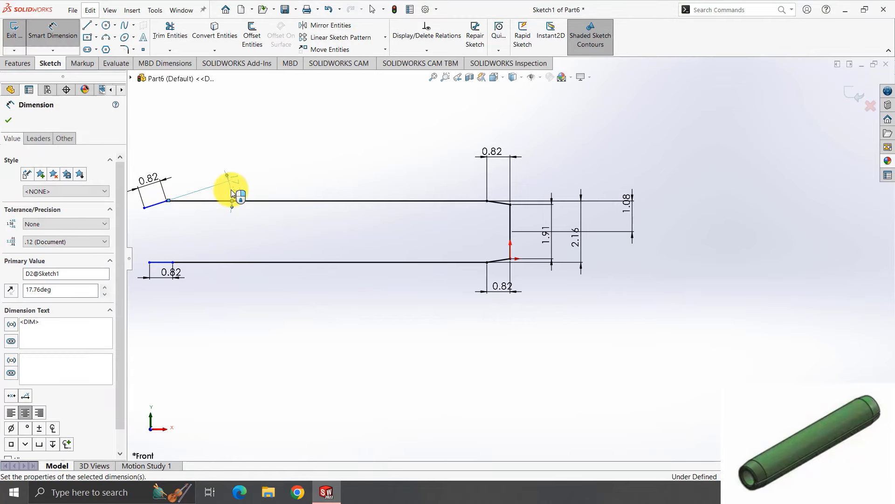
pyautogui.moveTo(149, 263); pyautogui.dragTo(148, 252)
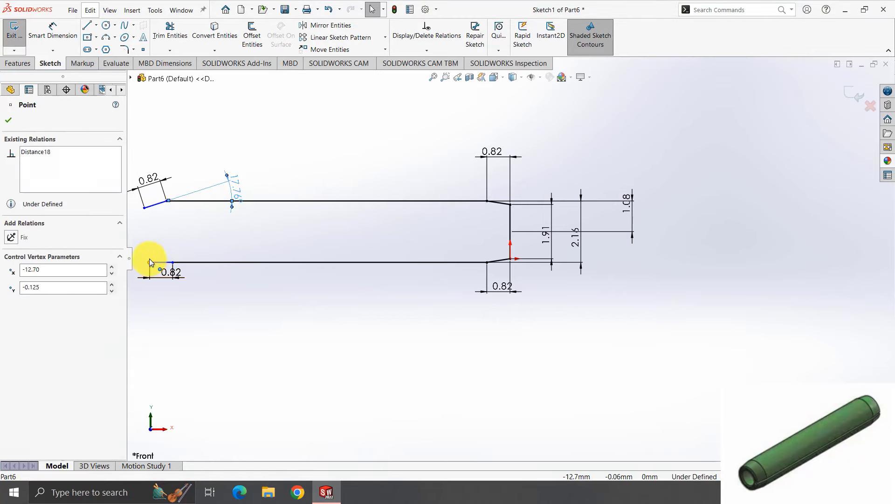
pyautogui.click(74, 37)
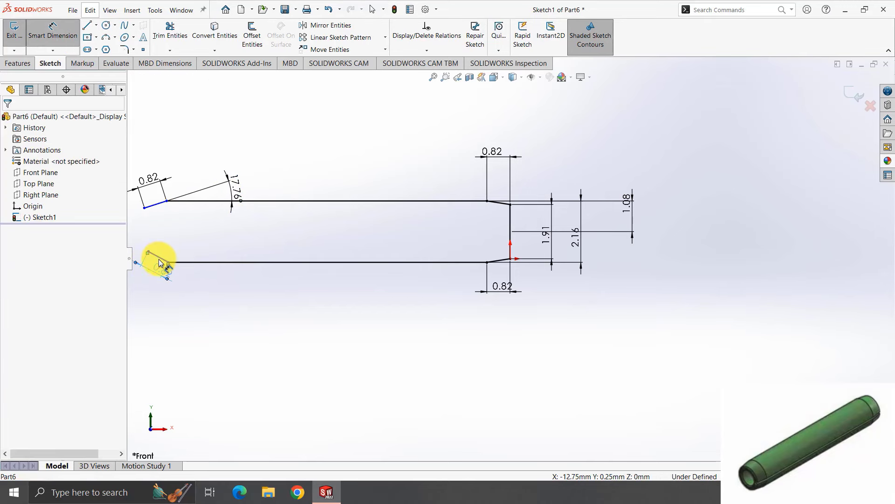
pyautogui.click(161, 257)
pyautogui.click(190, 263)
pyautogui.click(197, 272)
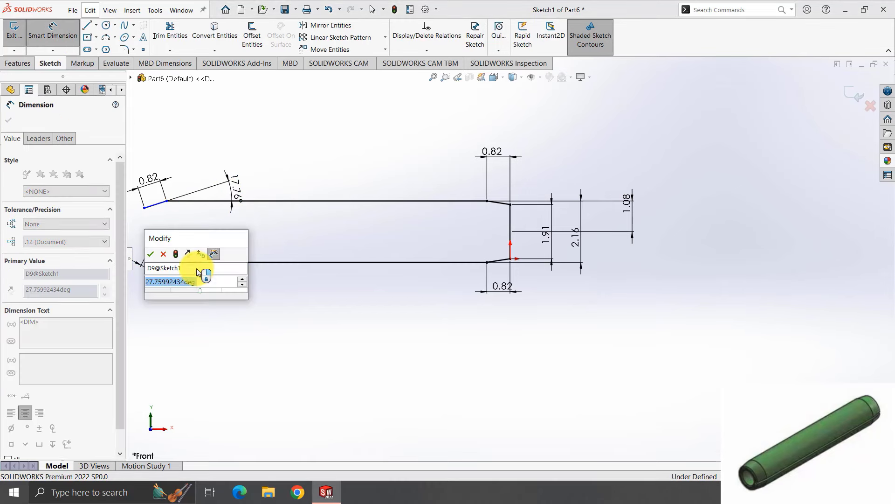
pyautogui.write('17.76')
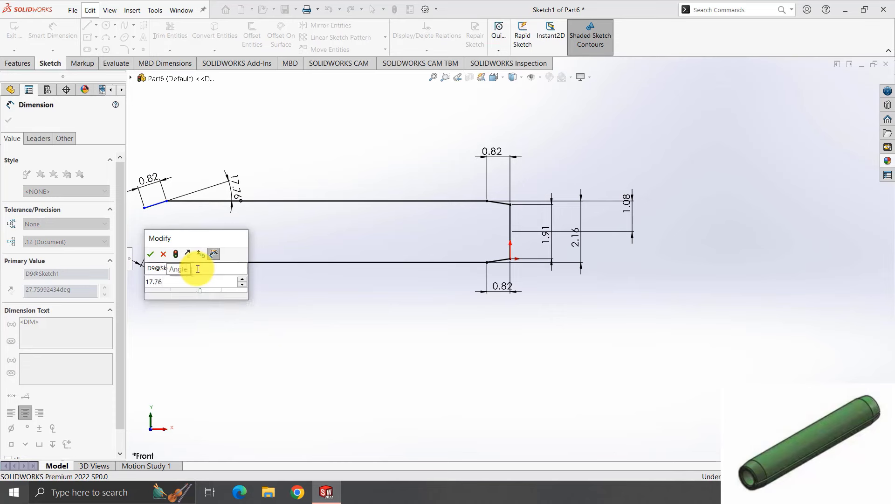
pyautogui.press('Return')
# Try a Vertical relation between the corner and left endpoints, then delete it.
pyautogui.click(54, 35)
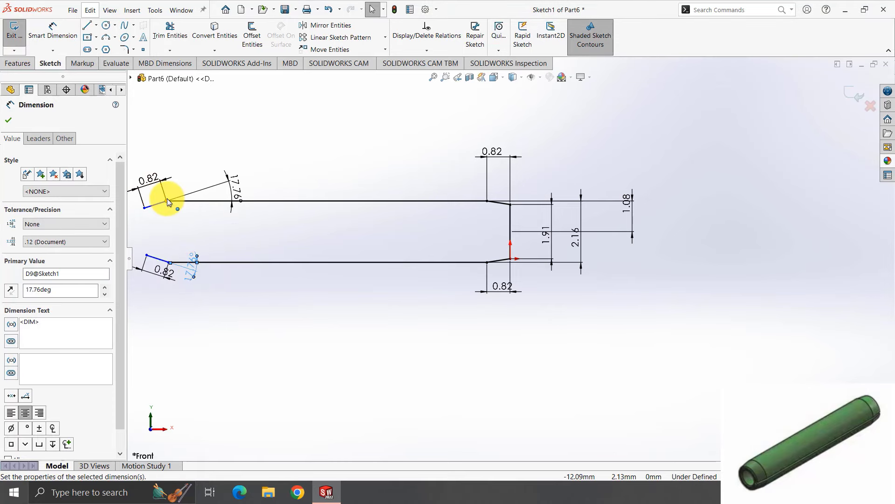
pyautogui.click(167, 200)
pyautogui.keyDown('ctrl'); pyautogui.click(167, 262); pyautogui.keyUp('ctrl')
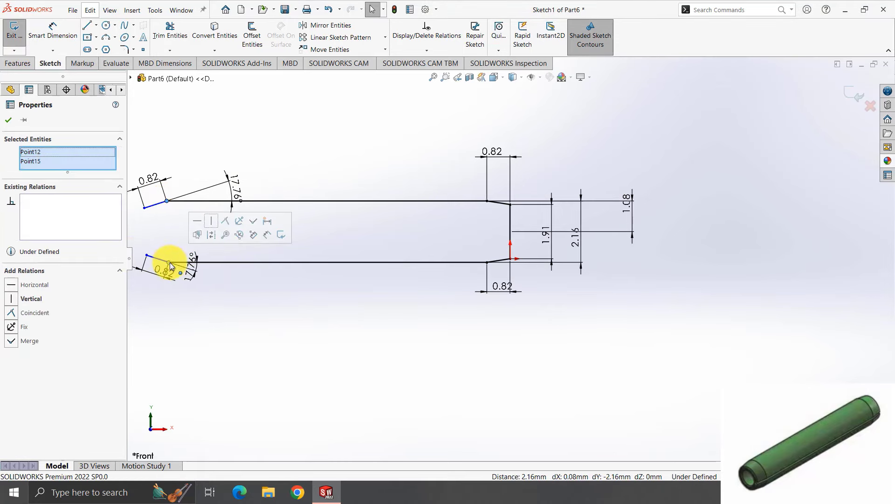
pyautogui.click(24, 298)
pyautogui.click(144, 207)
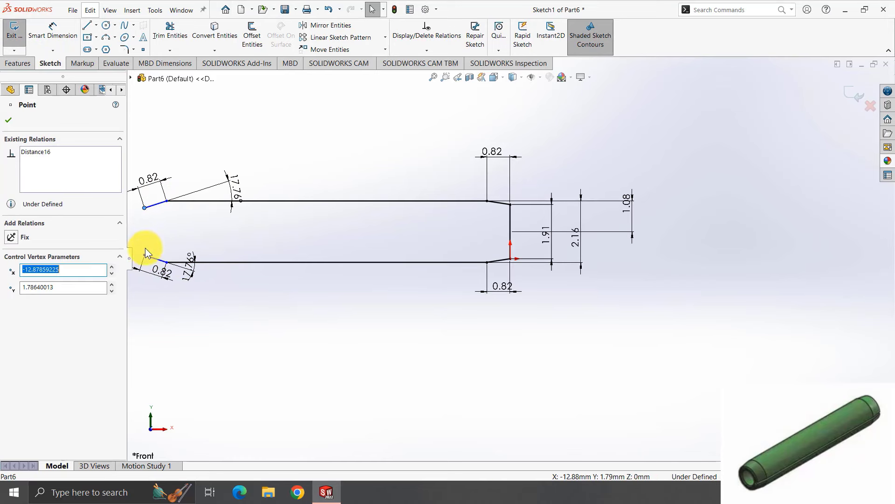
pyautogui.keyDown('ctrl'); pyautogui.click(140, 252); pyautogui.keyUp('ctrl')
pyautogui.click(20, 297)
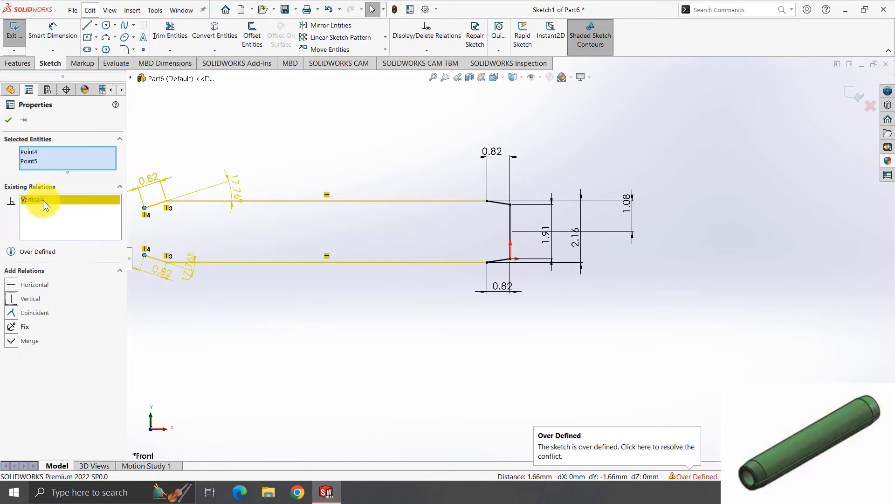
pyautogui.press('Delete')
# Draw a line joining the two left endpoints; decline the conflicting overall length dimension.
pyautogui.click(88, 24)
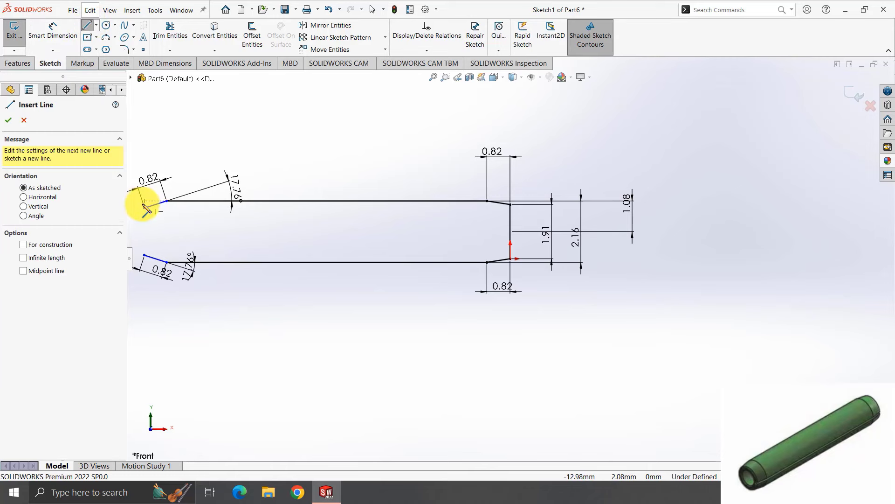
pyautogui.moveTo(143, 207); pyautogui.dragTo(144, 254)
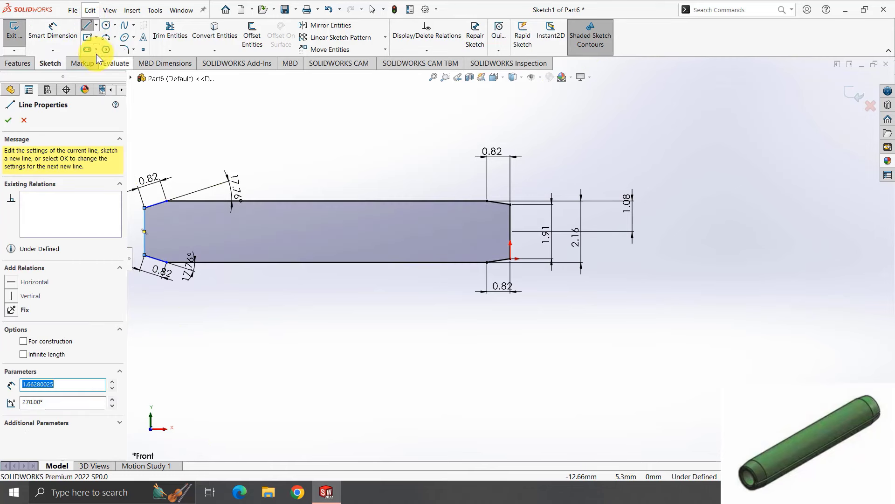
pyautogui.click(53, 29)
pyautogui.click(145, 228)
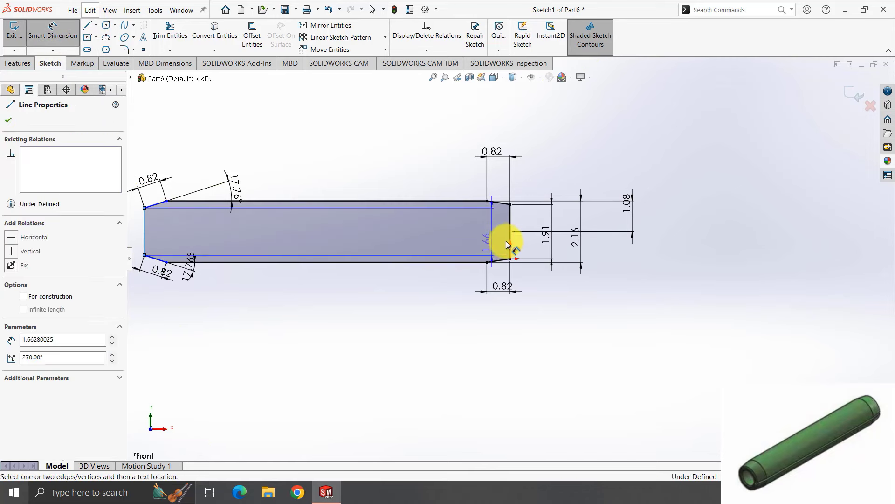
pyautogui.click(510, 241)
pyautogui.click(379, 315)
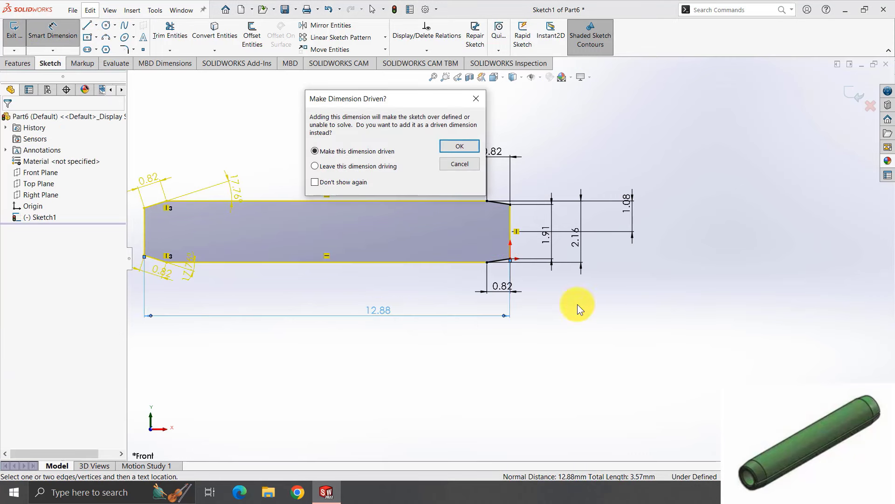
pyautogui.click(455, 163)
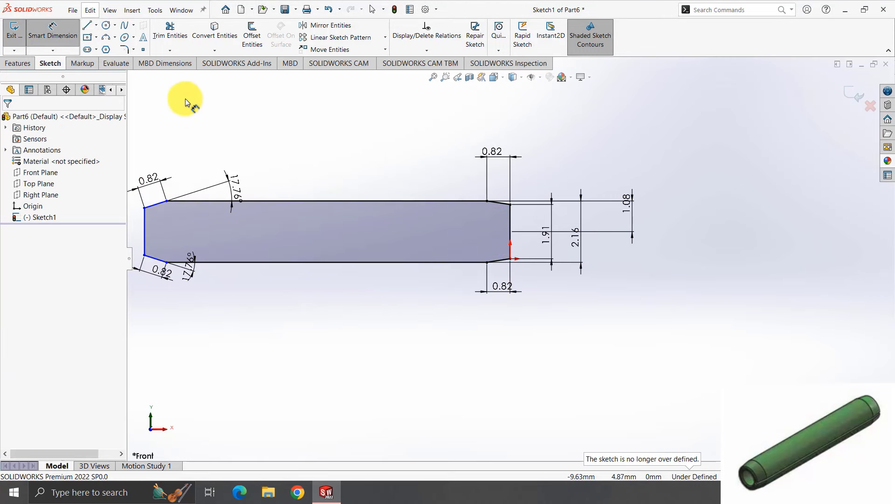
pyautogui.click(68, 32)
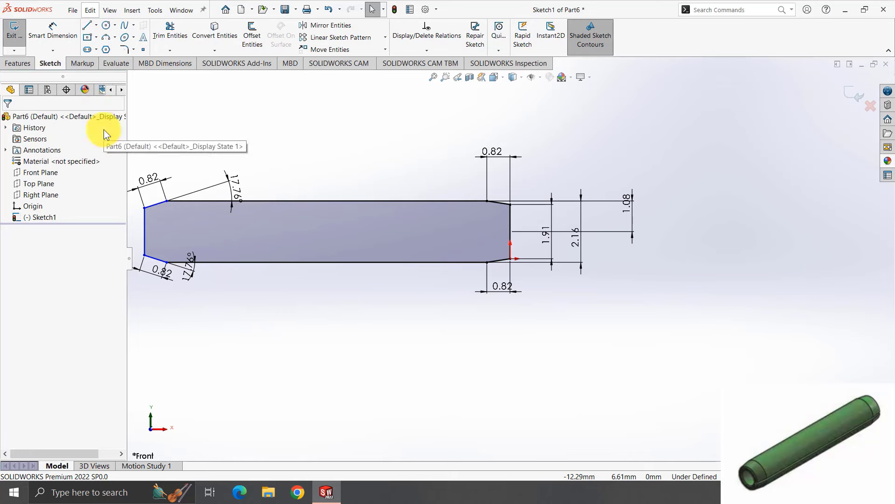
# Add an 11.07 mm dimension between the two top chamfer corners.
pyautogui.click(167, 200)
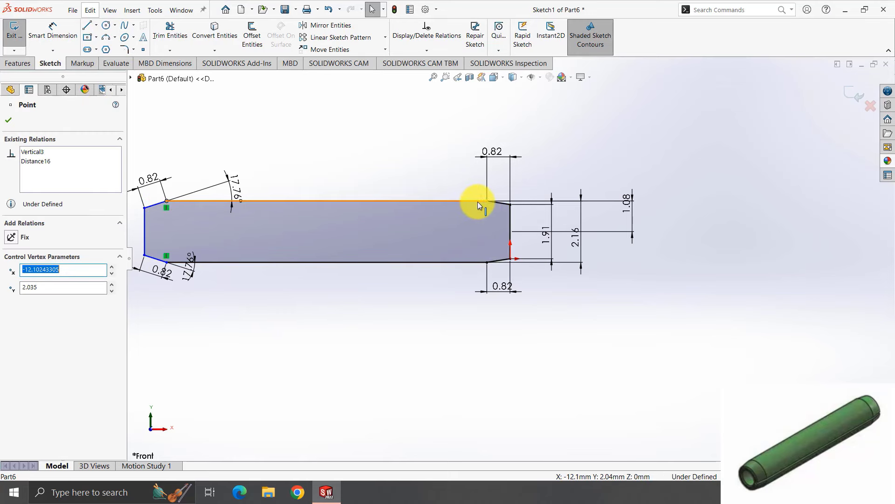
pyautogui.click(52, 31)
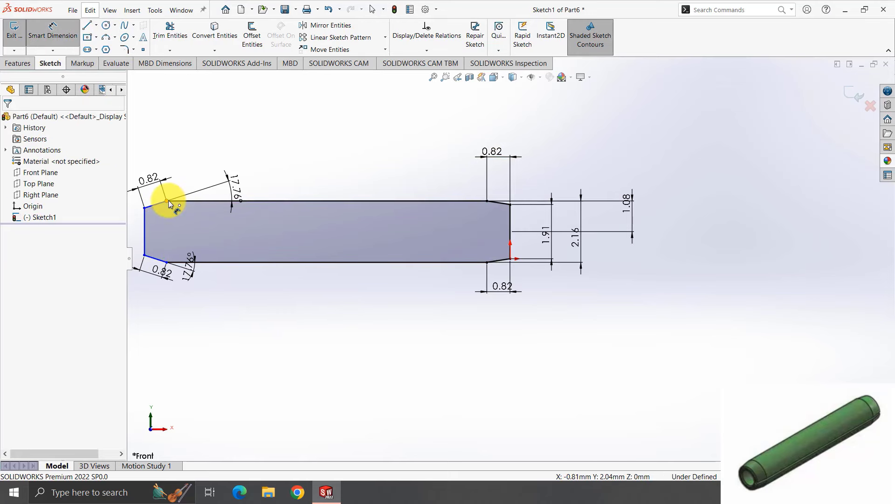
pyautogui.click(487, 201)
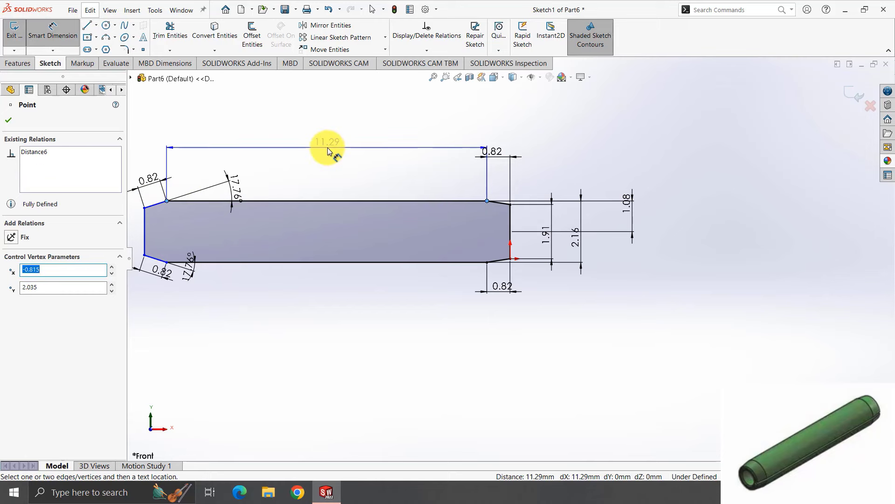
pyautogui.click(328, 150)
pyautogui.write('11.07')
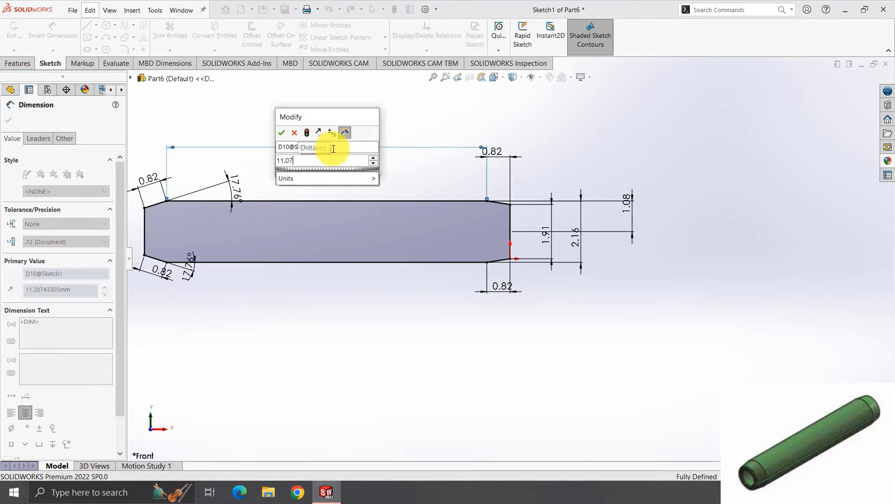
pyautogui.press('Return')
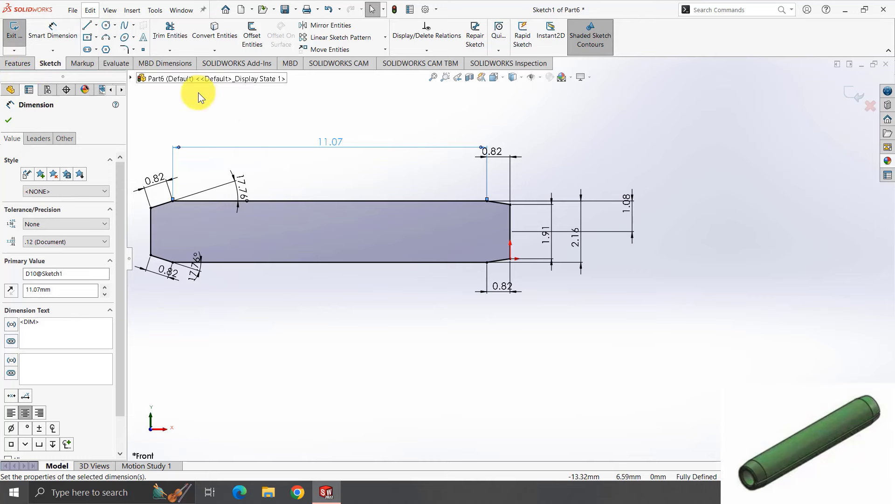
# Draw an edge-to-edge horizontal midline, Power Trim the lower half away, and start Revolve.
pyautogui.click(87, 26)
pyautogui.click(150, 232)
pyautogui.click(511, 232)
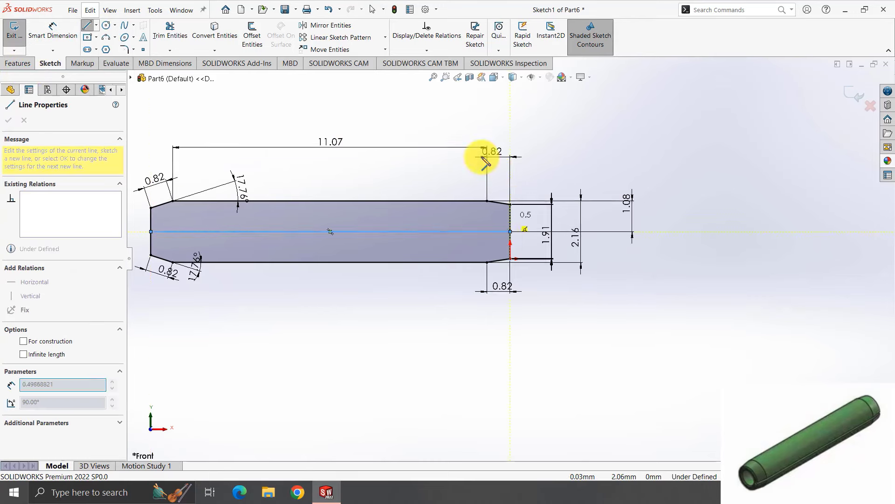
pyautogui.click(170, 30)
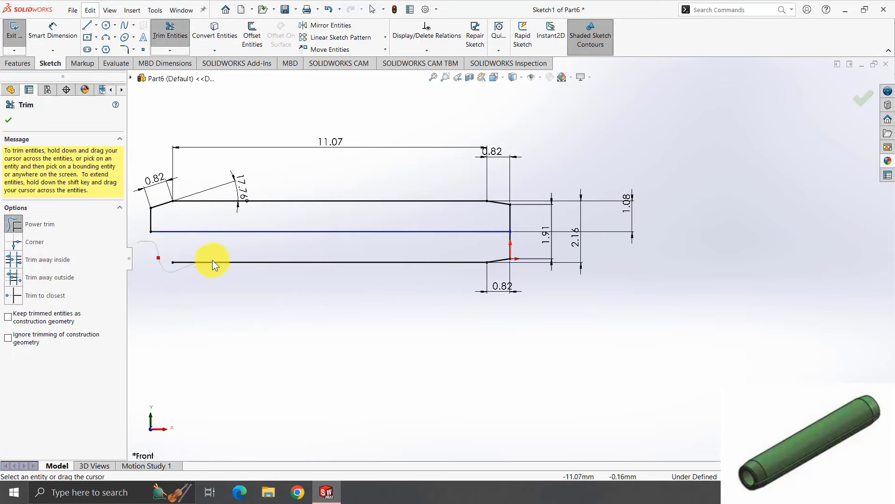
pyautogui.moveTo(135, 245); pyautogui.dragTo(545, 227)
pyautogui.click(853, 96)
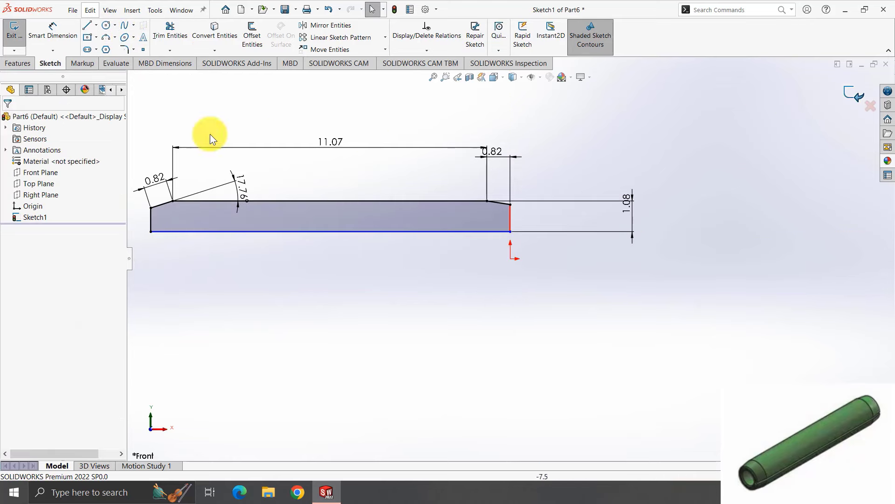
pyautogui.click(19, 63)
pyautogui.click(51, 34)
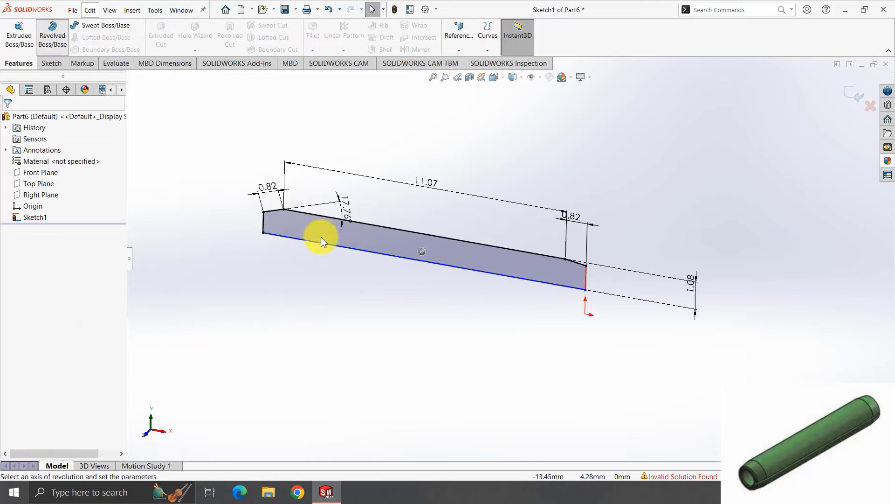
# Revolve the half-profile 360° about its bottom line and begin sketching lines on the end face.
pyautogui.click(400, 255)
pyautogui.click(10, 109)
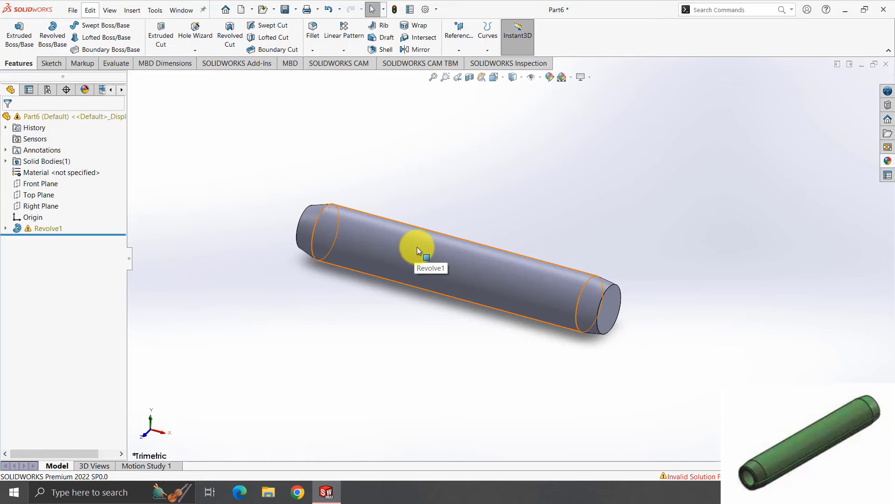
pyautogui.press('l')
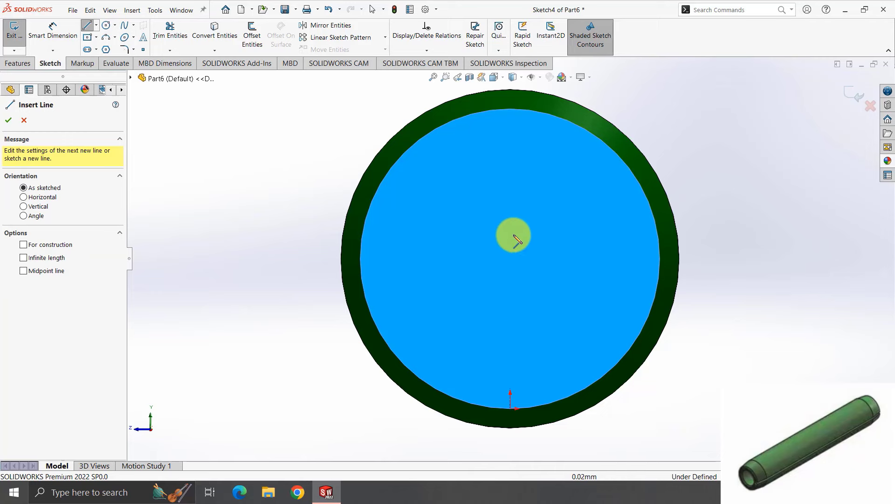
# Draw two lines from the pin's centre down past its outer edge.
pyautogui.click(513, 263)
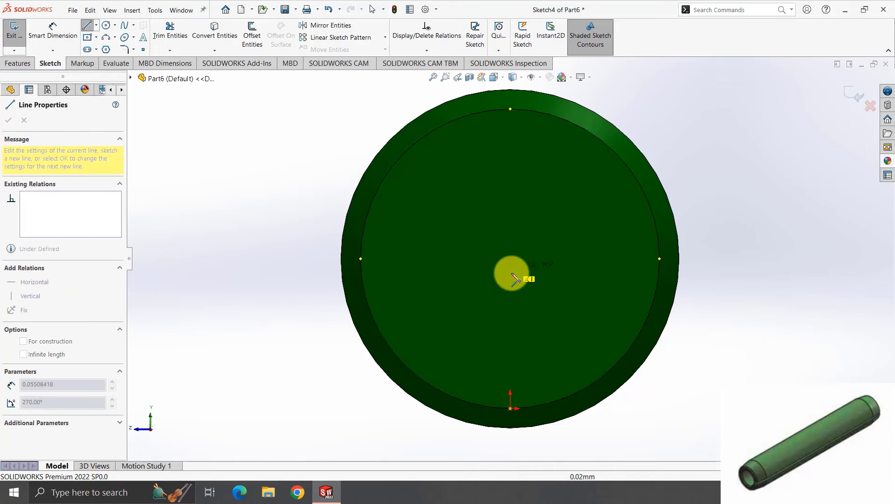
pyautogui.click(87, 25)
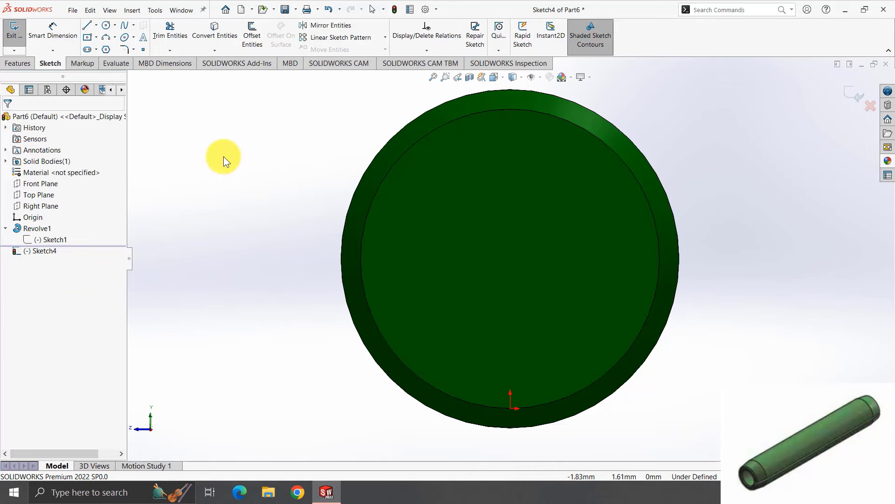
pyautogui.click(87, 26)
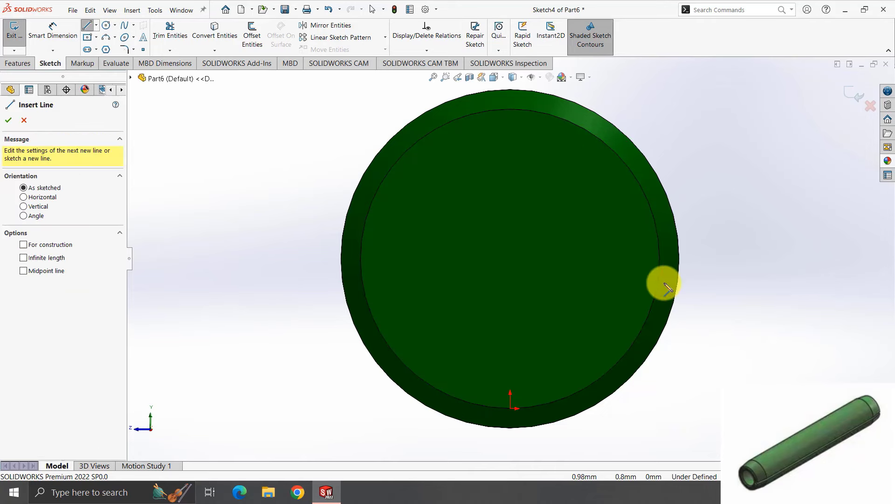
pyautogui.click(510, 259)
pyautogui.click(488, 440)
pyautogui.press('Escape')
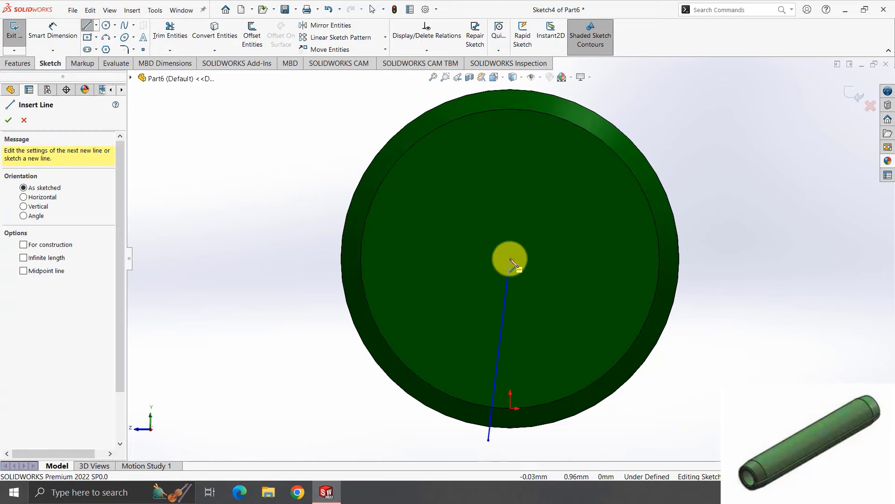
pyautogui.click(510, 259)
# Dimension the inner angle between the two slot lines to 9°, removing the 165.8° angle.
pyautogui.click(534, 439)
pyautogui.click(52, 32)
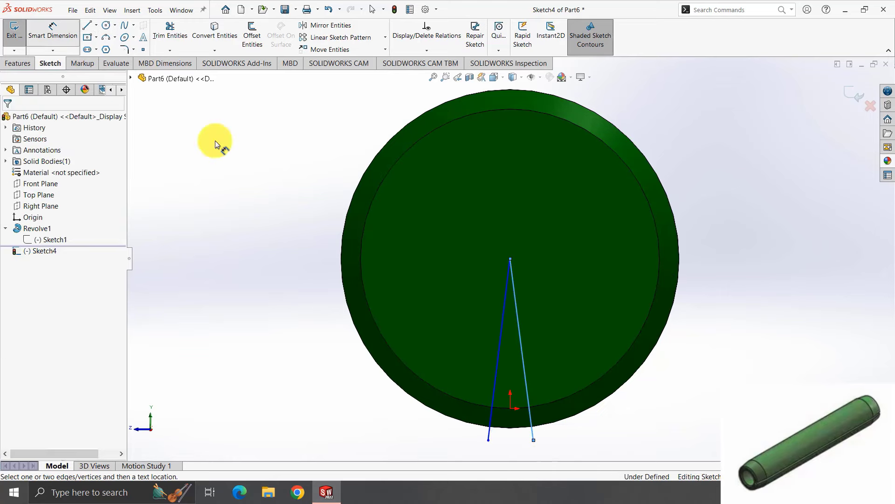
pyautogui.click(502, 322)
pyautogui.click(446, 433)
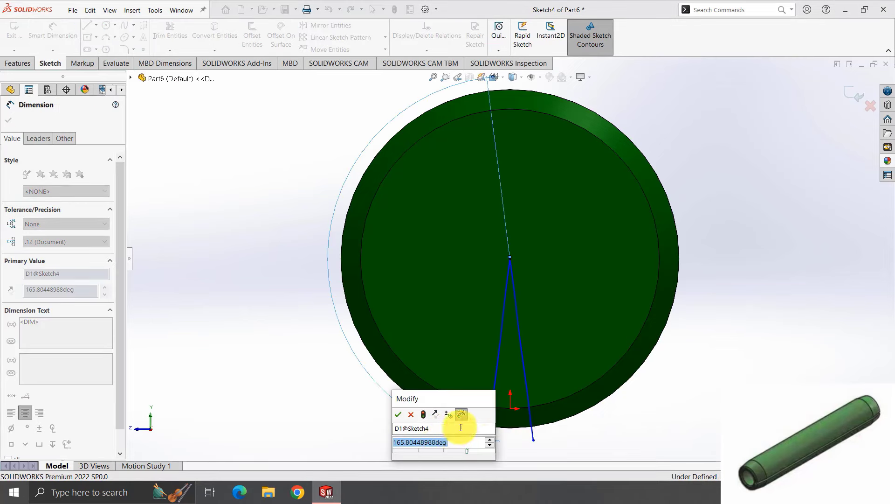
pyautogui.click(398, 414)
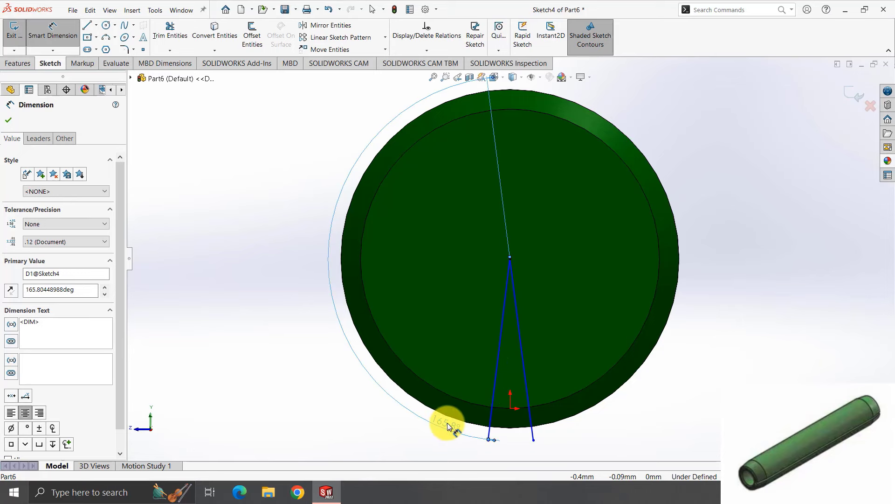
pyautogui.press('Delete')
pyautogui.click(524, 387)
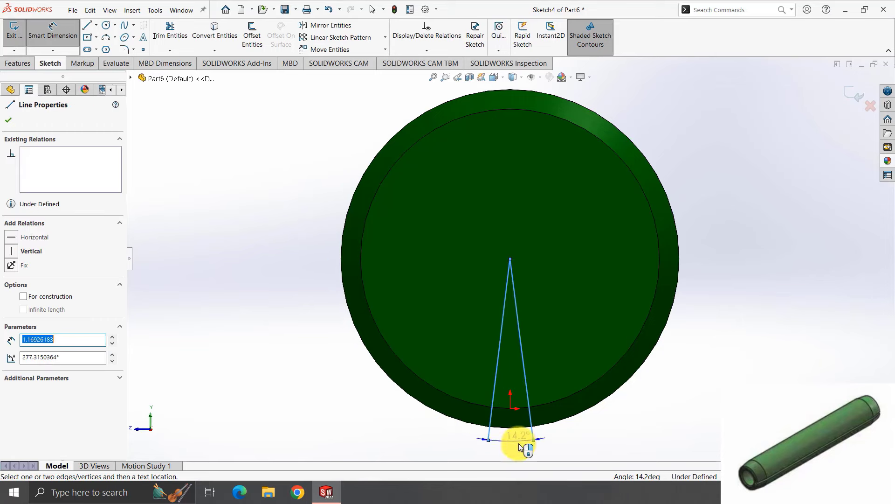
pyautogui.click(514, 447)
pyautogui.press('Return')
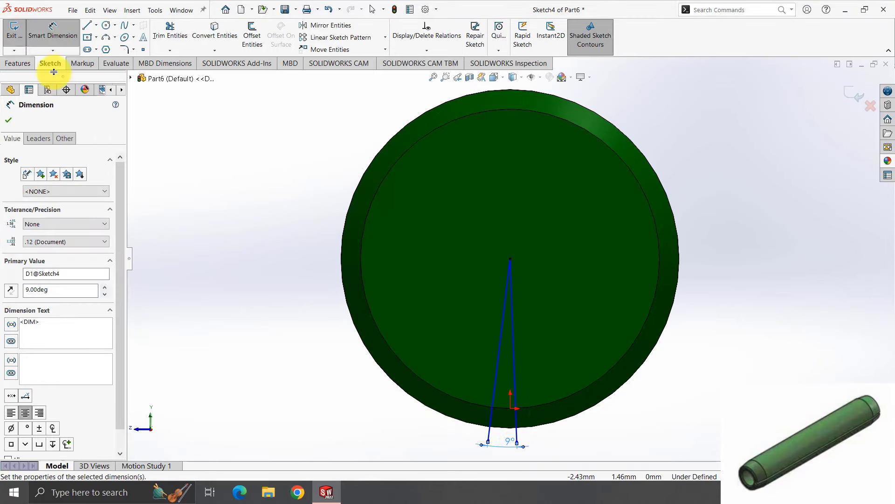
# Close the wedge with a bottom line and cut it Through All.
pyautogui.click(87, 25)
pyautogui.click(488, 441)
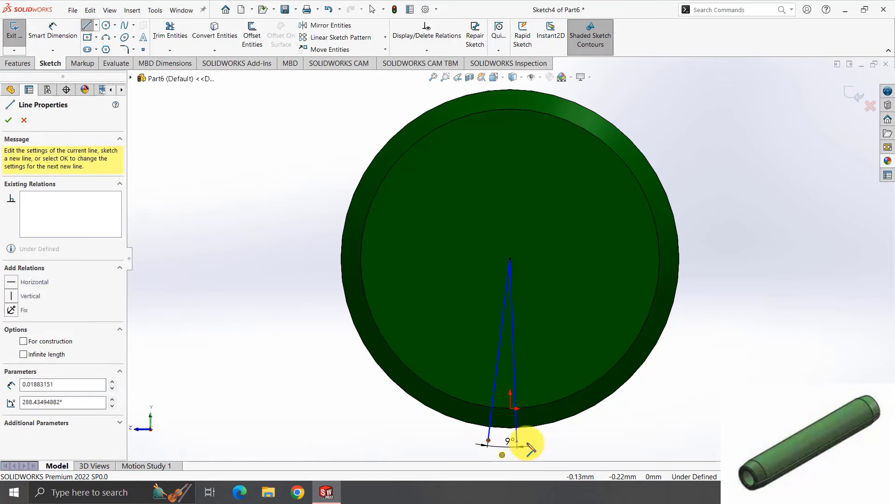
pyautogui.click(517, 441)
pyautogui.click(18, 63)
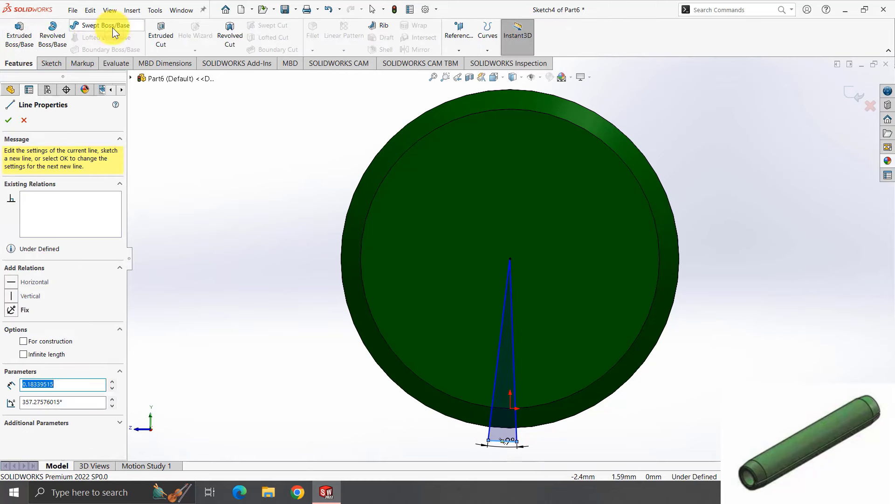
pyautogui.click(161, 35)
# Finish the slot cut and review the revolve's profile sketch, leaving it unchanged.
pyautogui.click(9, 119)
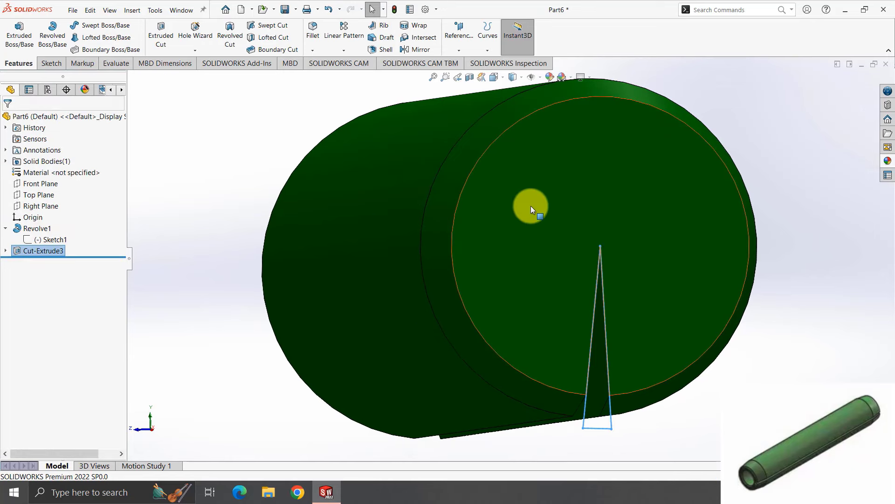
pyautogui.click(530, 206)
pyautogui.click(622, 184)
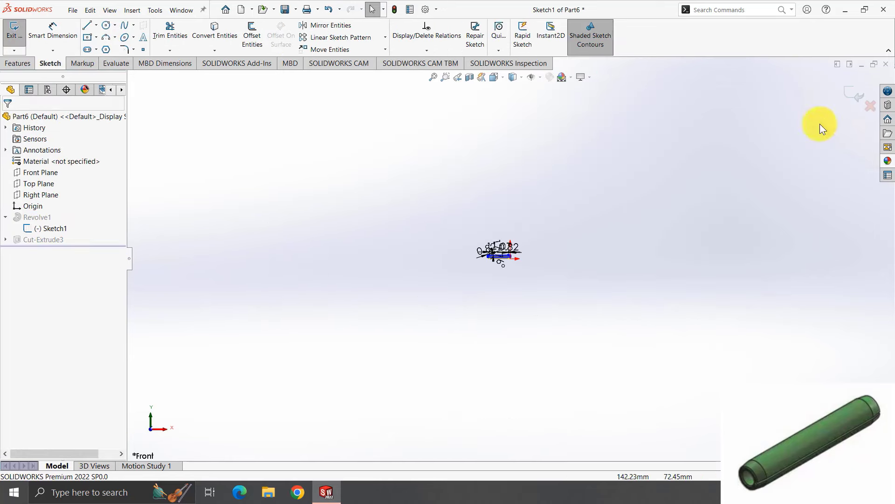
pyautogui.click(857, 92)
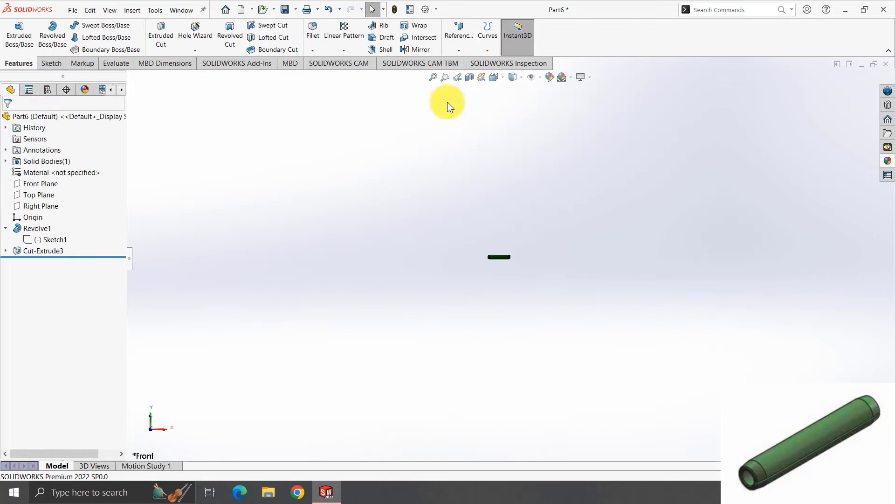
# Sketch a 0.62 mm radius circle at the centre of the pin's end face.
pyautogui.press('f')
pyautogui.moveTo(605, 271); pyautogui.dragTo(594, 265, button='middle')
pyautogui.click(594, 265)
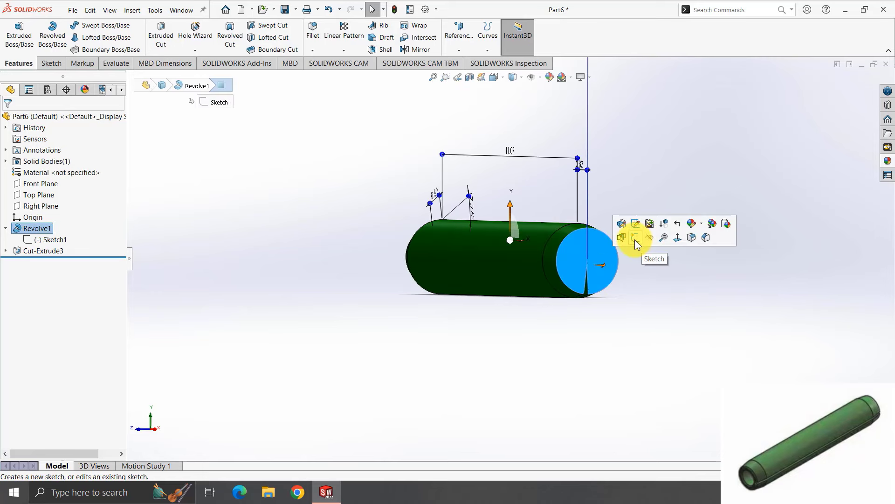
pyautogui.click(634, 238)
pyautogui.click(106, 26)
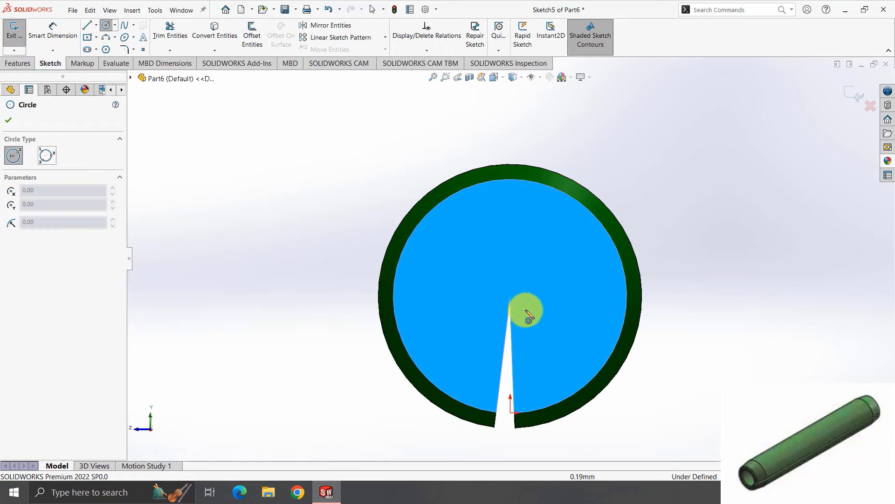
pyautogui.click(510, 297)
pyautogui.click(572, 274)
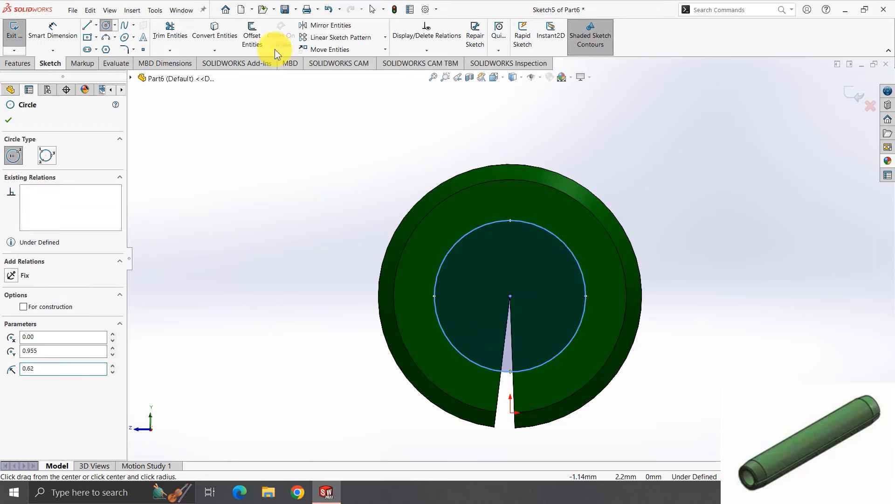
# Cut the circle Through All to bore the full length of the pin.
pyautogui.click(17, 62)
pyautogui.click(152, 42)
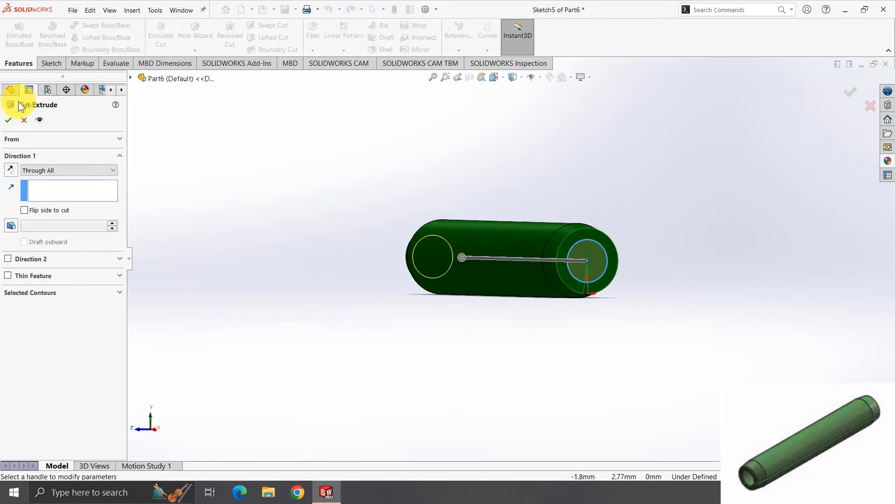
pyautogui.click(9, 116)
pyautogui.moveTo(511, 185)
pyautogui.mouseDown(button='middle')
pyautogui.moveTo(402, 220)
pyautogui.moveTo(378, 253)
pyautogui.moveTo(392, 240)
pyautogui.moveTo(296, 254)
pyautogui.moveTo(307, 267)
pyautogui.moveTo(306, 220)
pyautogui.mouseUp(button='middle')
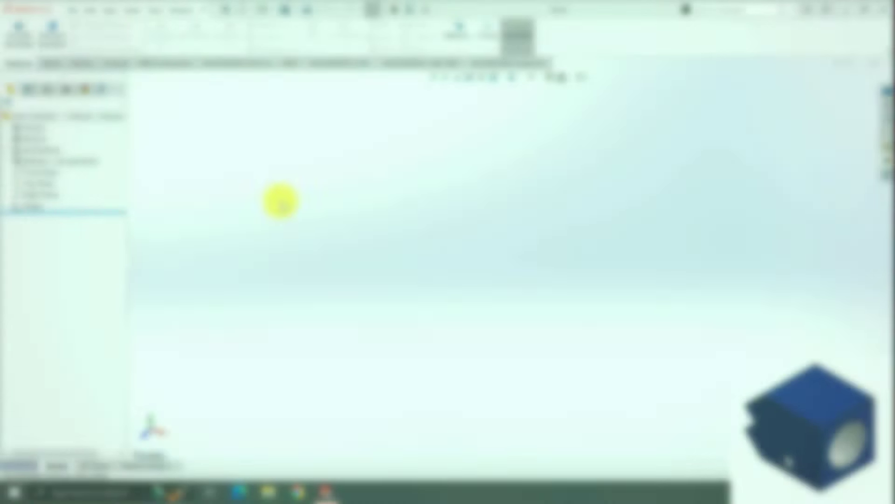
# Start a Front Plane sketch with a 12.8 mm vertical line up from the origin.
pyautogui.click(50, 63)
pyautogui.click(14, 33)
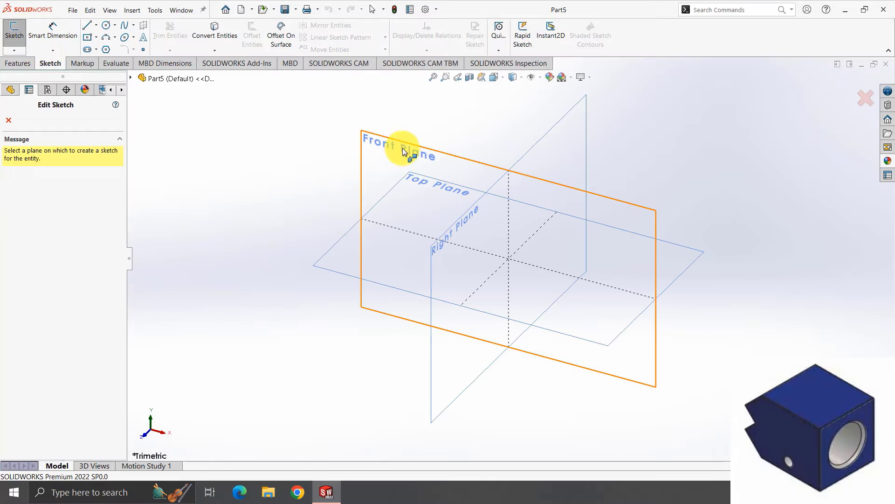
pyautogui.click(403, 151)
pyautogui.click(86, 25)
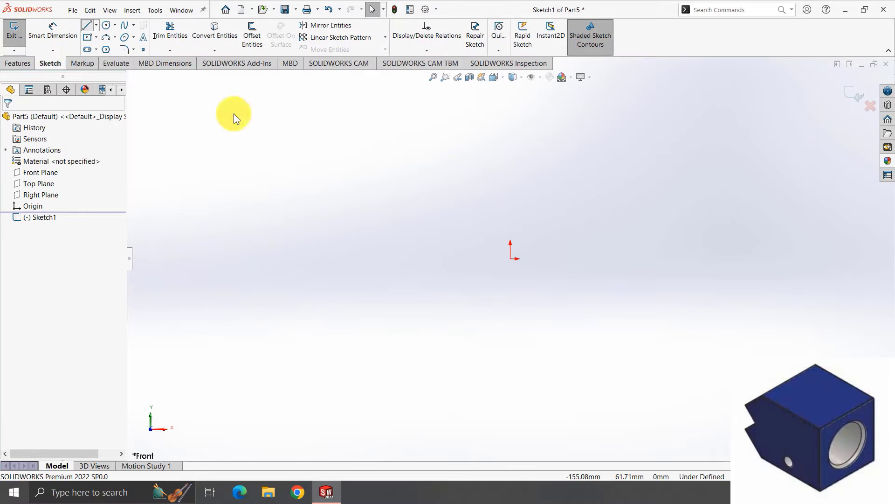
pyautogui.click(511, 257)
pyautogui.click(511, 164)
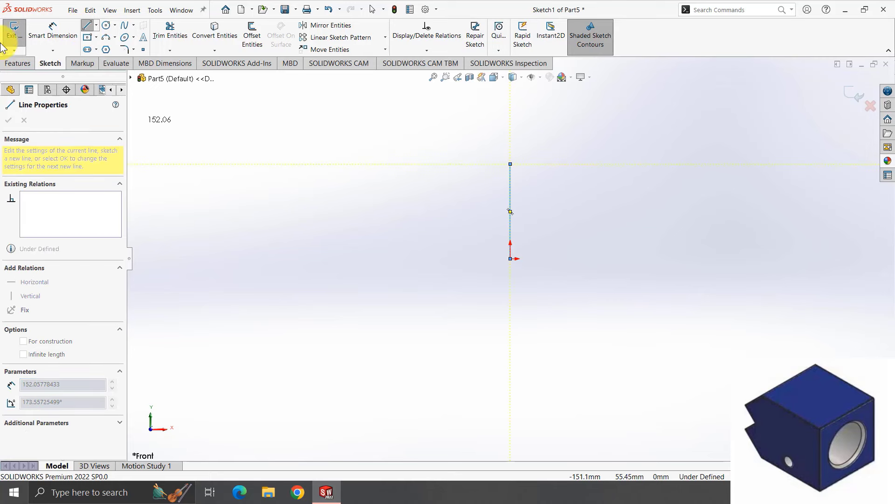
pyautogui.click(52, 33)
pyautogui.click(572, 217)
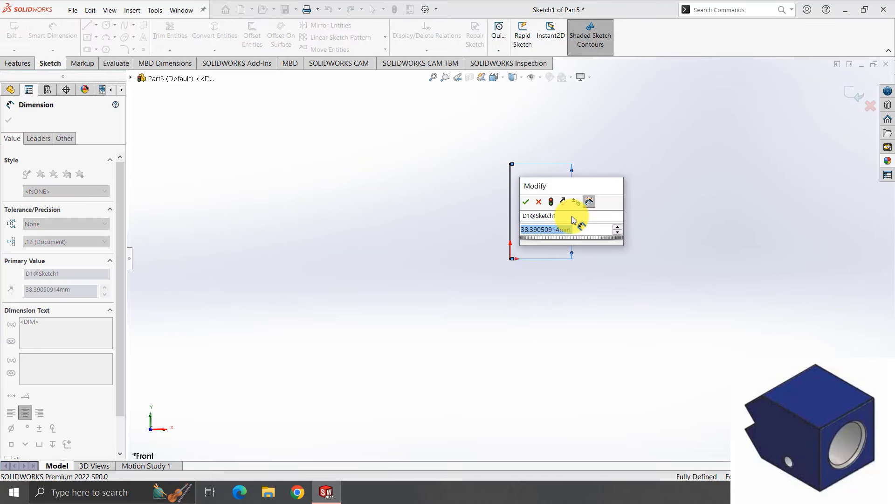
pyautogui.write('12.8')
pyautogui.press('Return')
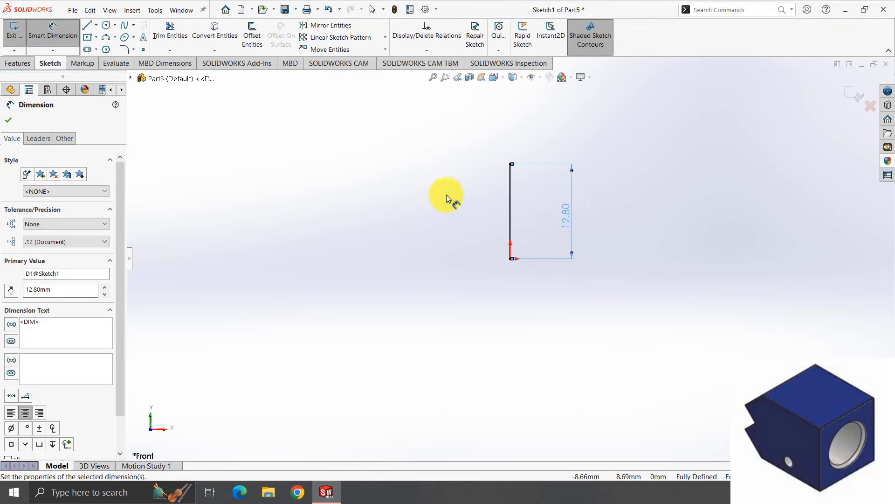
# Draw the top line leftward from the vertical line and dimension it 13.86 mm.
pyautogui.click(87, 25)
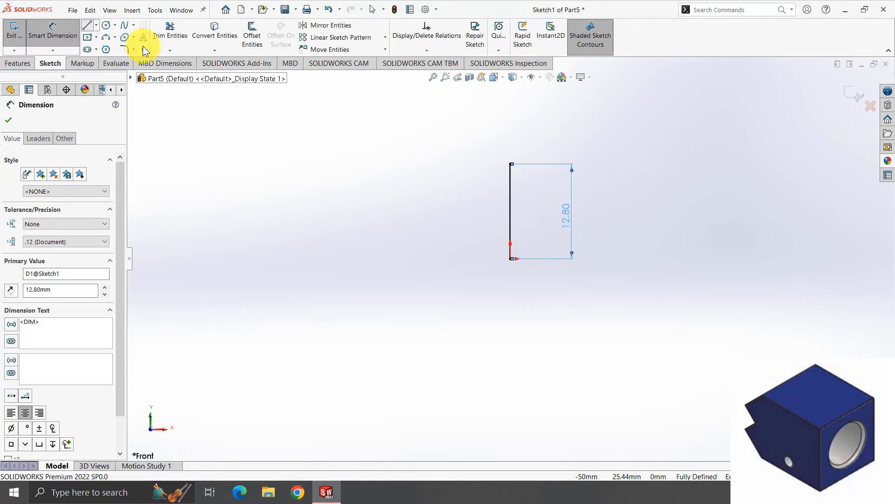
pyautogui.click(510, 164)
pyautogui.click(358, 163)
pyautogui.click(52, 30)
pyautogui.click(466, 164)
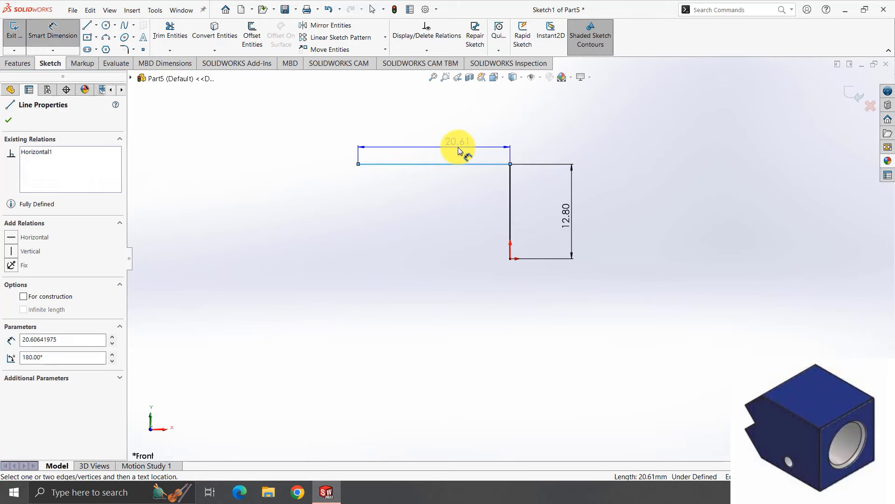
pyautogui.click(458, 148)
pyautogui.write('13.86')
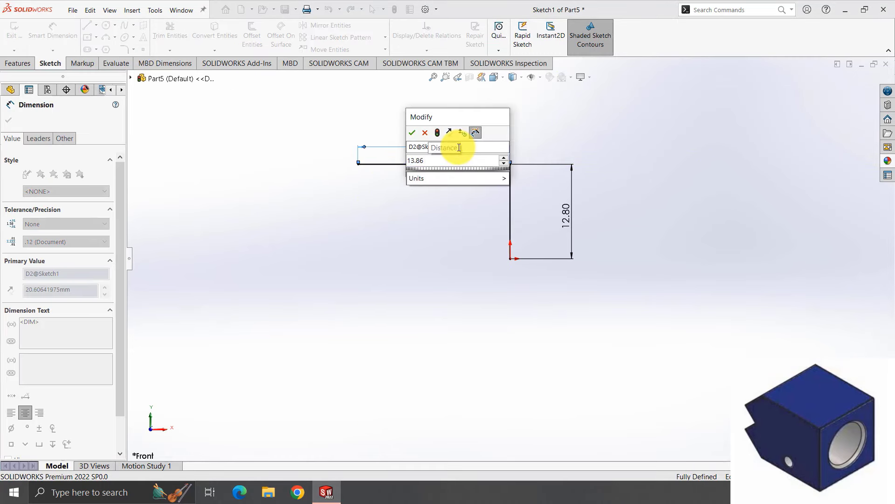
pyautogui.press('Return')
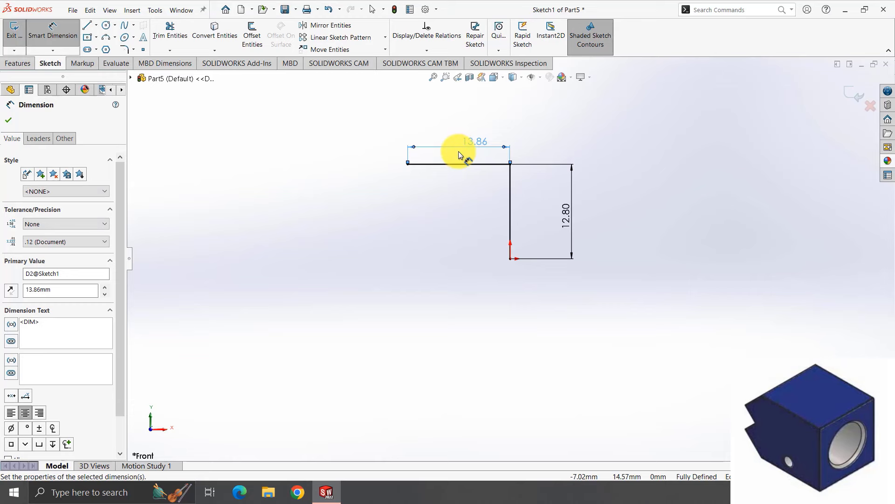
# Close the profile with two slanted edges and a horizontal bottom edge back to the origin.
pyautogui.click(86, 26)
pyautogui.moveTo(408, 163); pyautogui.dragTo(361, 212)
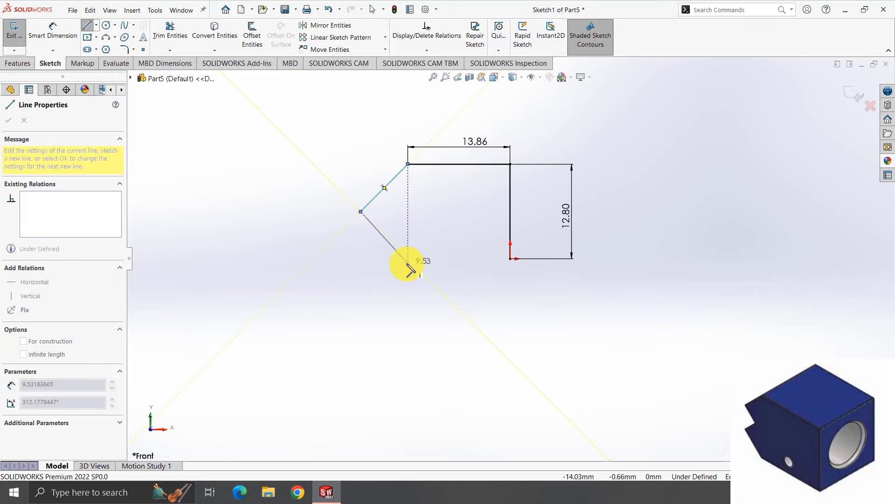
pyautogui.click(408, 263)
pyautogui.click(511, 258)
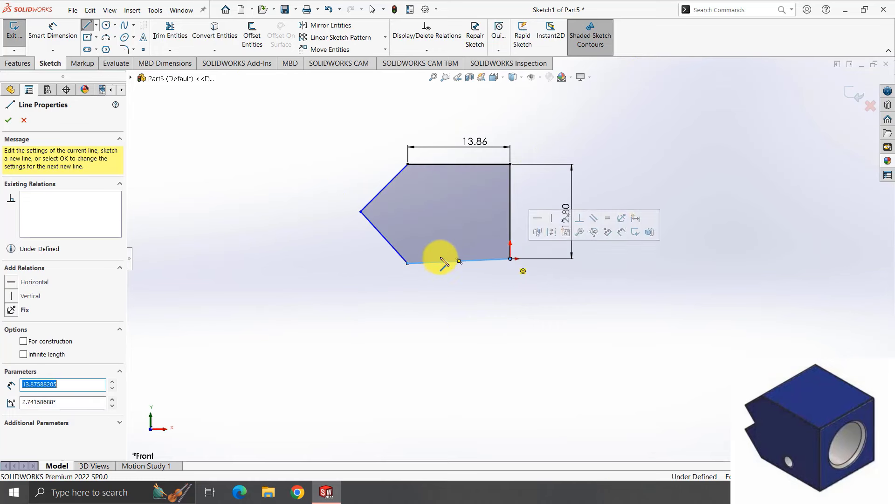
pyautogui.click(87, 26)
pyautogui.click(424, 261)
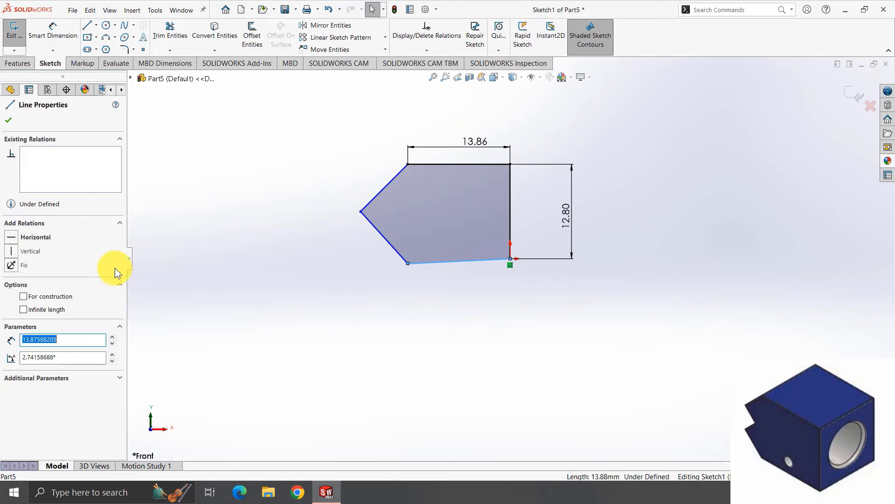
pyautogui.click(11, 237)
# Level the left apex horizontally with the right edge's midpoint.
pyautogui.moveTo(361, 210); pyautogui.dragTo(362, 203)
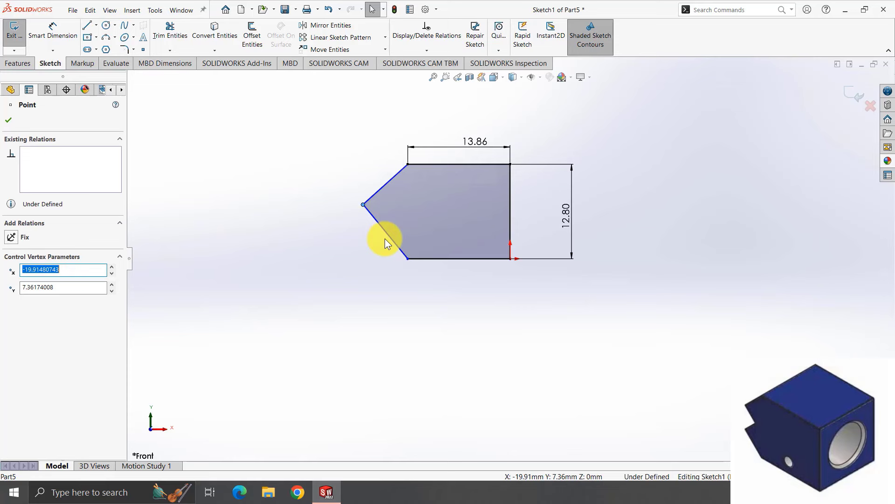
pyautogui.keyDown('ctrl'); pyautogui.click(510, 211); pyautogui.keyUp('ctrl')
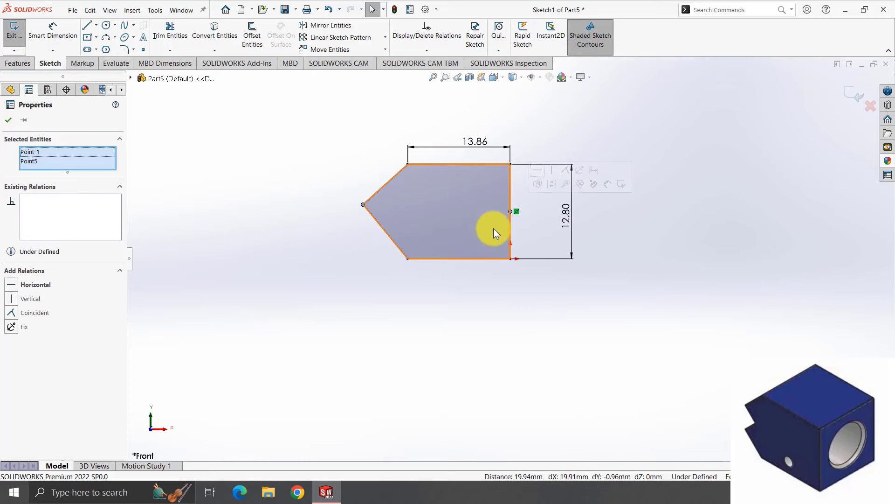
pyautogui.click(12, 284)
pyautogui.click(258, 247)
# Dimension the angle between the upper slanted edge and the top edge as 45°.
pyautogui.click(53, 33)
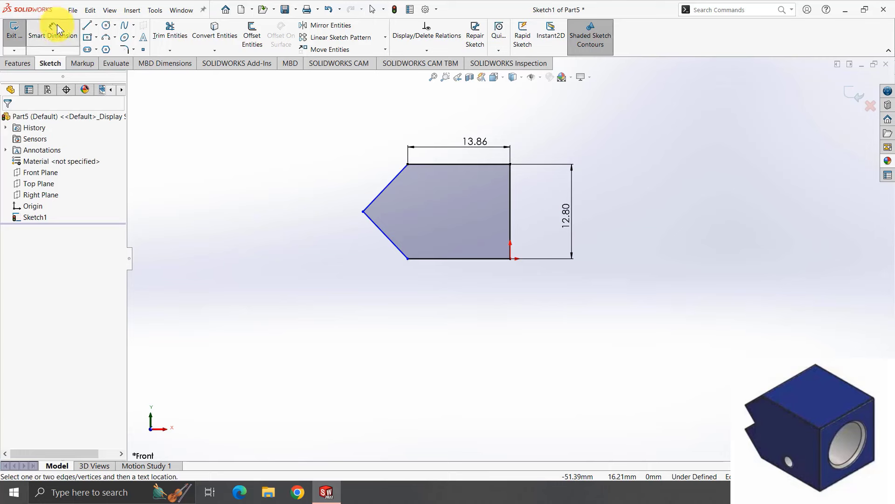
pyautogui.click(392, 181)
pyautogui.click(415, 164)
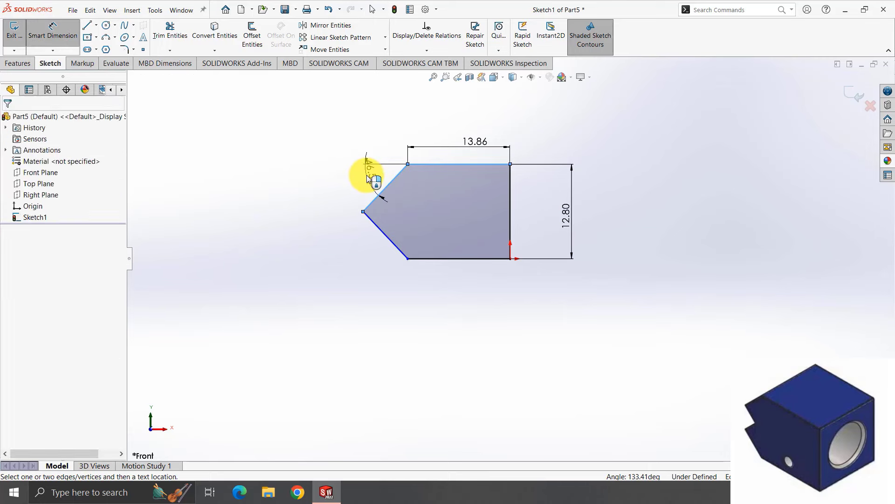
pyautogui.click(369, 177)
pyautogui.write('45')
pyautogui.press('Return')
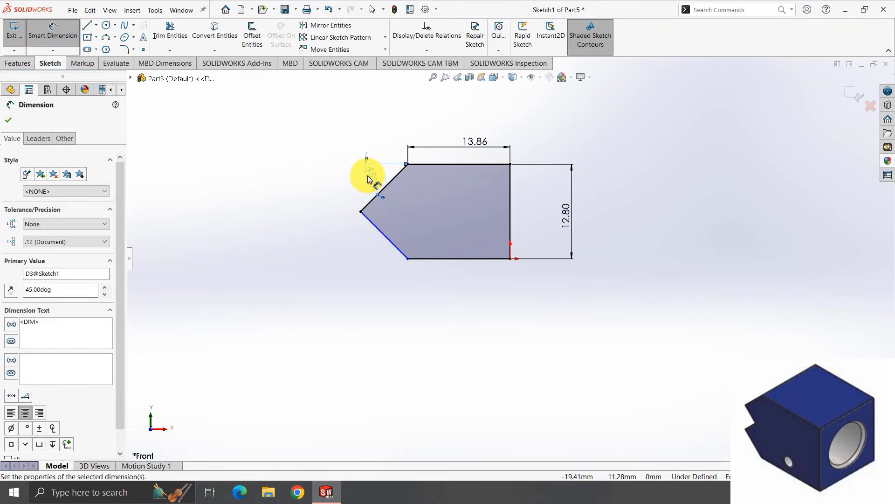
pyautogui.click(404, 256)
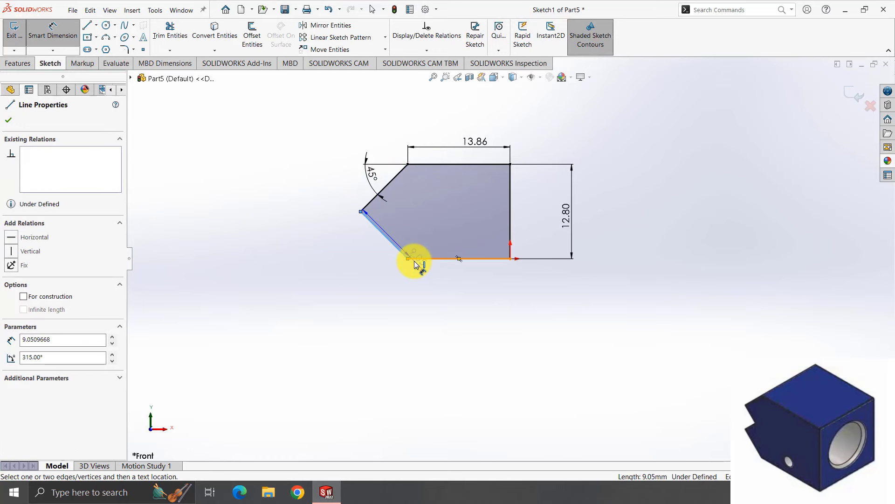
pyautogui.click(52, 30)
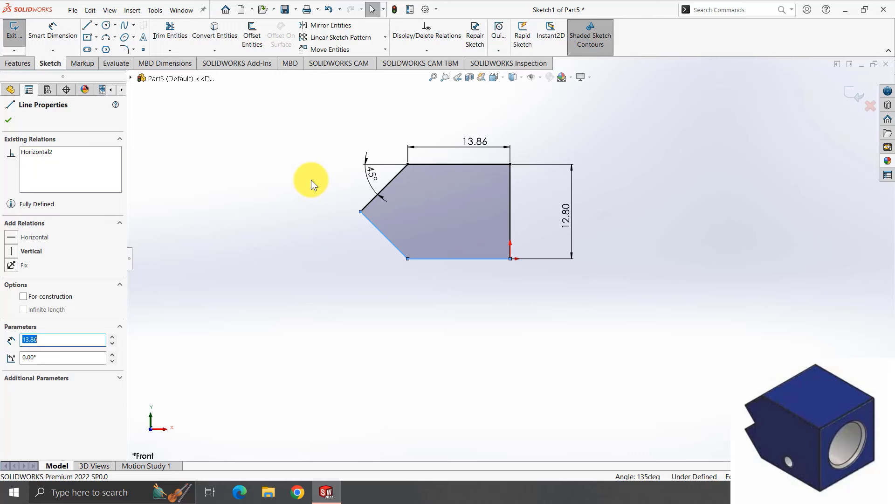
pyautogui.click(84, 28)
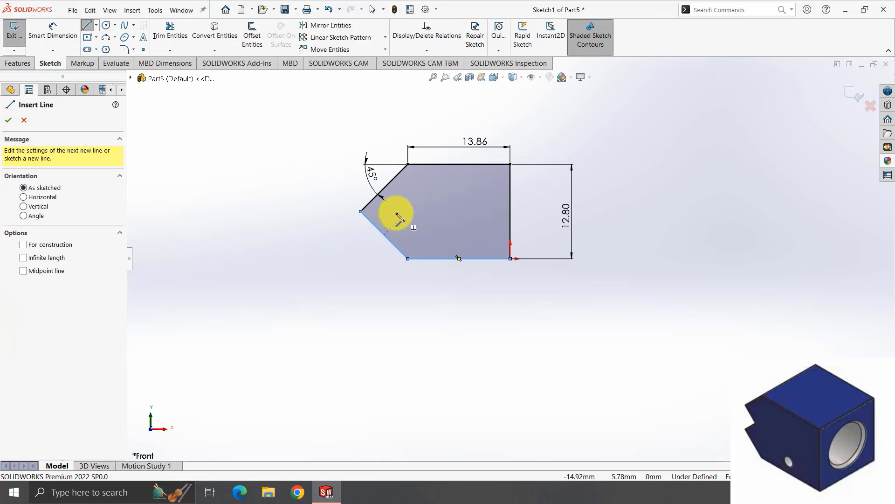
# Draw two notch lines from the upper slanted edge's midpoint down to the lower edge.
pyautogui.click(384, 188)
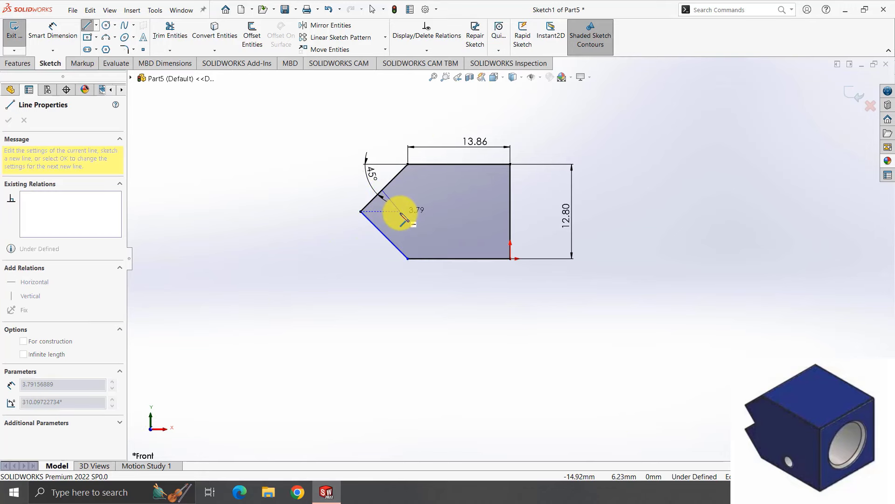
pyautogui.click(400, 212)
pyautogui.click(379, 229)
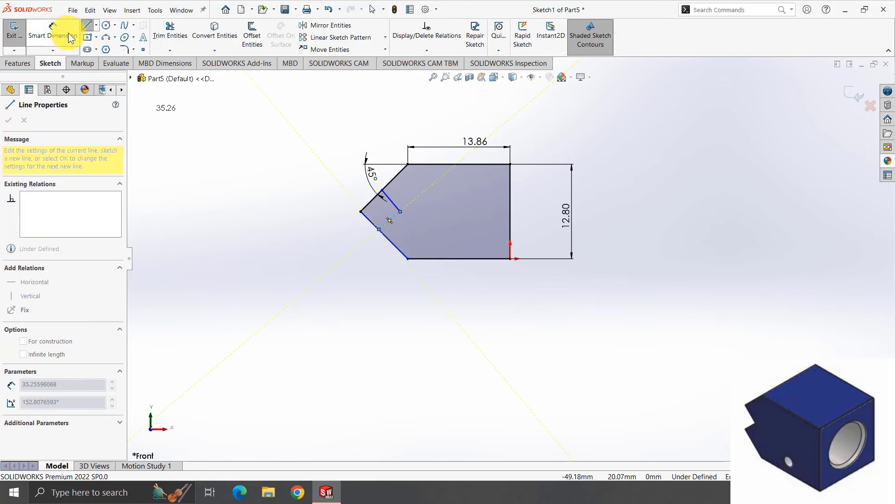
pyautogui.press('Escape')
pyautogui.click(53, 31)
pyautogui.click(391, 200)
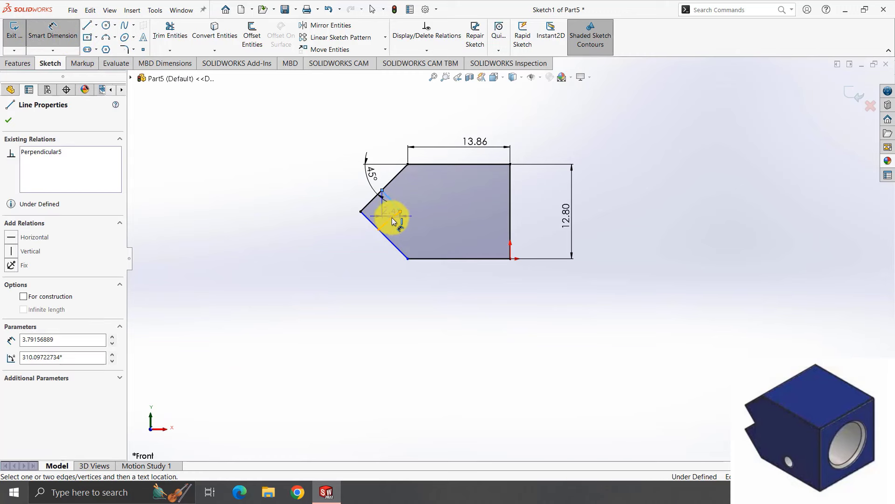
pyautogui.click(380, 211)
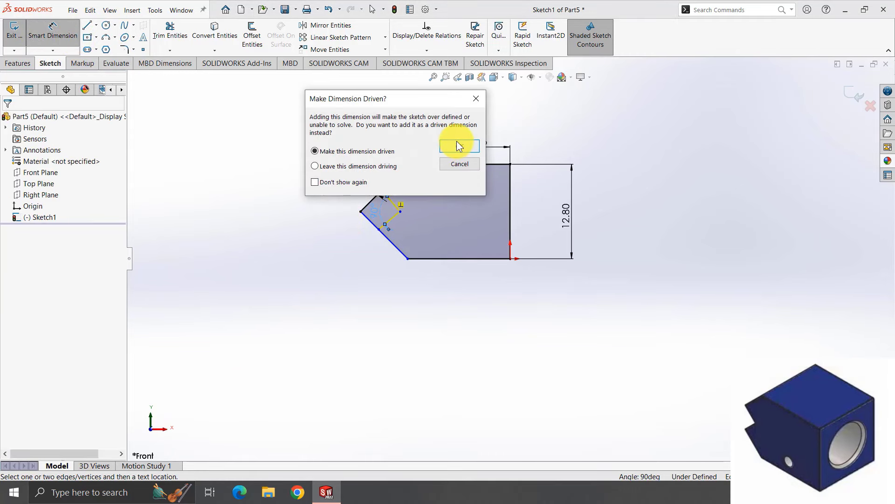
pyautogui.click(458, 163)
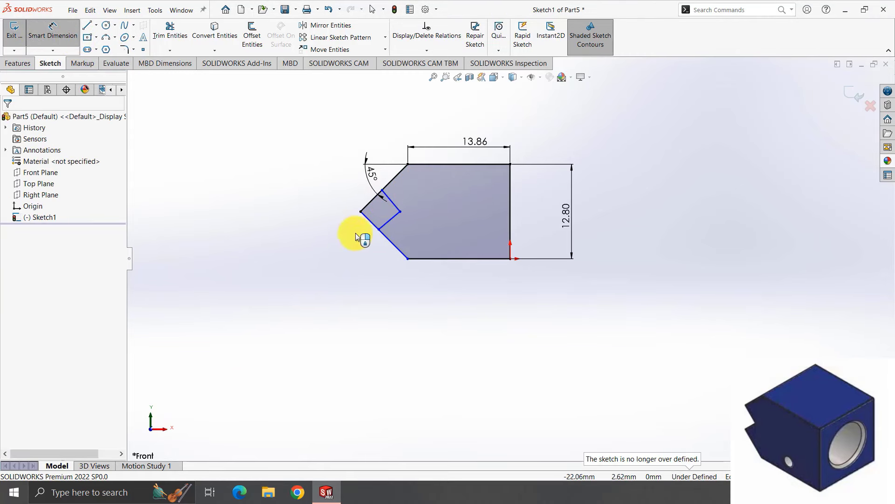
pyautogui.click(52, 30)
# Make the notch lines perpendicular to each other and to the upper slanted edge.
pyautogui.click(390, 225)
pyautogui.doubleClick(387, 220)
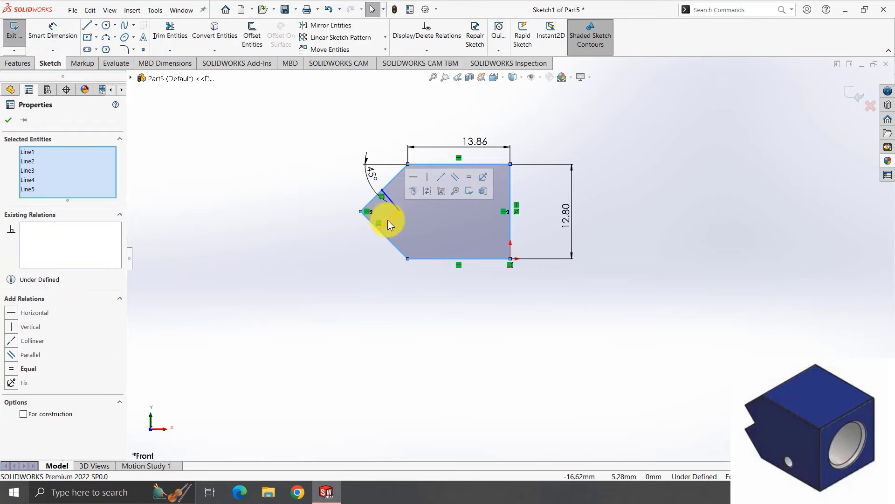
pyautogui.press('Escape')
pyautogui.click(390, 228)
pyautogui.keyDown('ctrl'); pyautogui.click(390, 240); pyautogui.keyUp('ctrl')
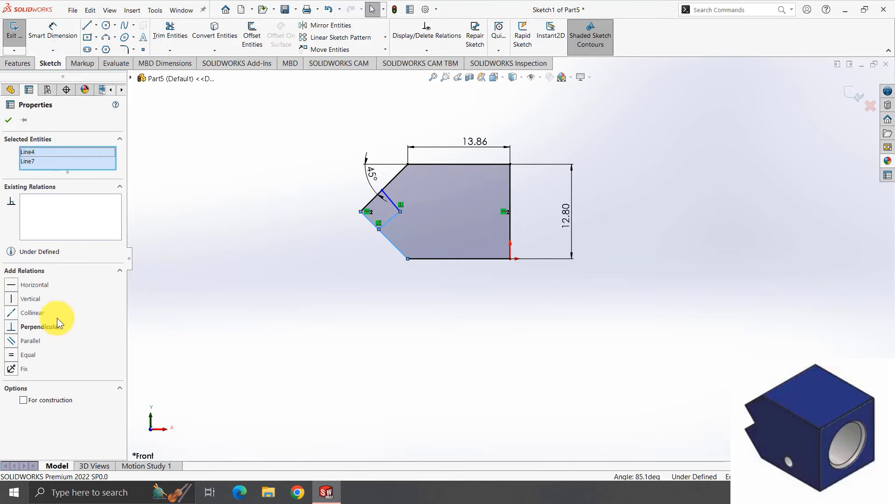
pyautogui.click(16, 327)
pyautogui.click(281, 279)
pyautogui.click(391, 199)
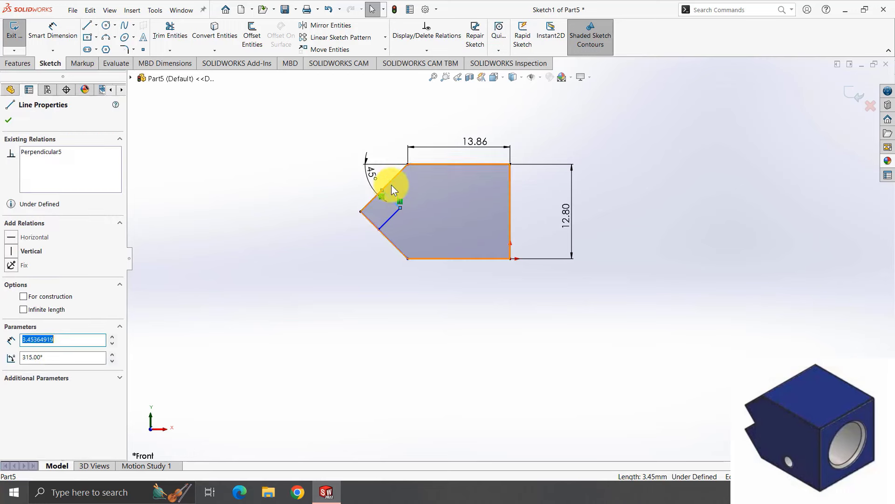
pyautogui.click(9, 328)
pyautogui.click(206, 266)
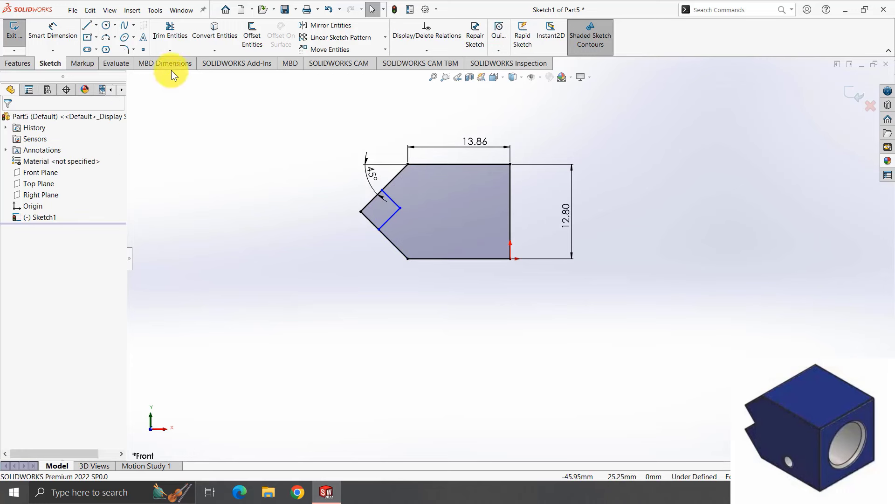
# Make the lower notch line endpoint coincident with the point on the lower angled edge.
pyautogui.click(169, 32)
pyautogui.click(170, 31)
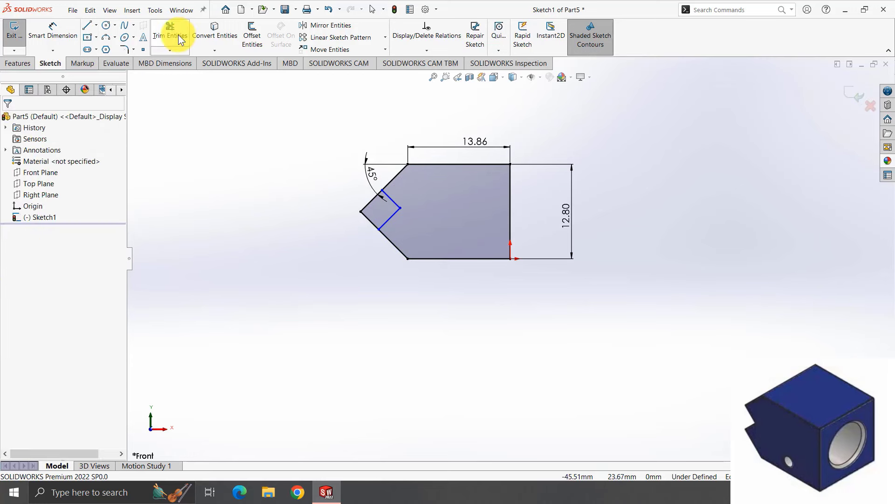
pyautogui.click(55, 35)
pyautogui.press('Escape')
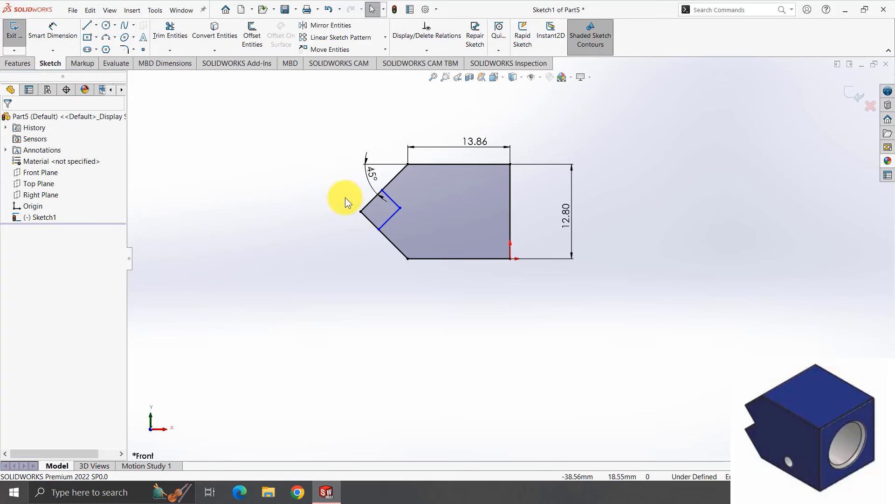
pyautogui.click(382, 228)
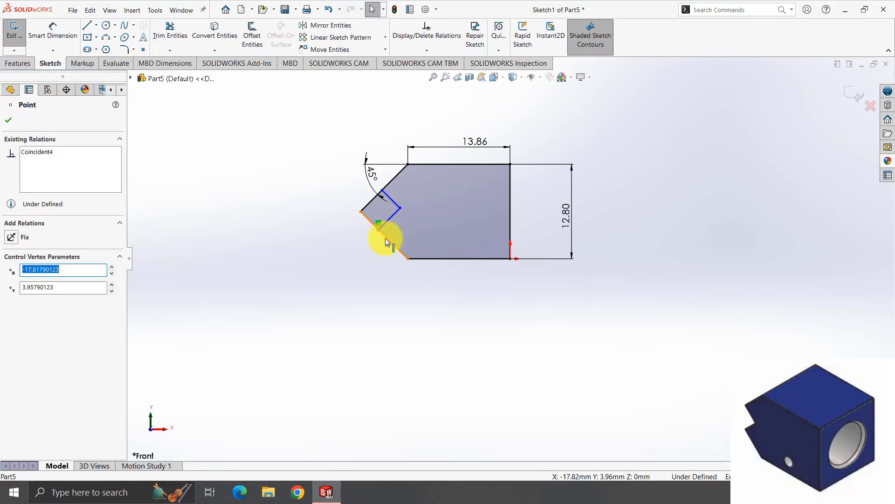
pyautogui.keyDown('ctrl'); pyautogui.click(383, 242); pyautogui.keyUp('ctrl')
pyautogui.click(423, 196)
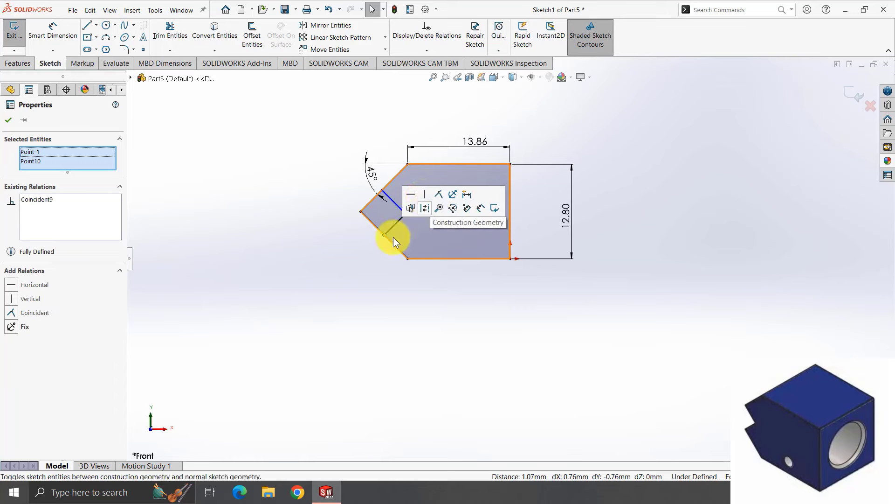
pyautogui.press('Escape')
# Join the upper notch endpoints into a square, then trim its outer sides into a V-notch.
pyautogui.click(383, 191)
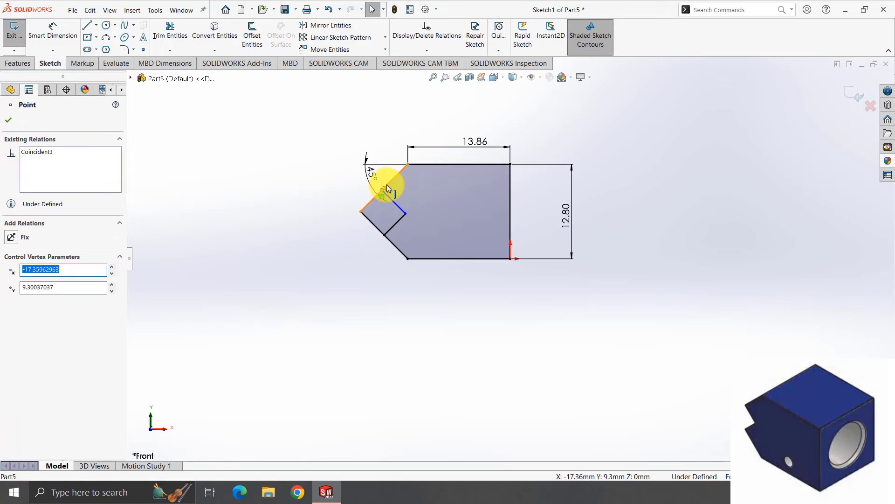
pyautogui.keyDown('ctrl'); pyautogui.click(384, 187); pyautogui.keyUp('ctrl')
pyautogui.click(436, 144)
pyautogui.click(276, 200)
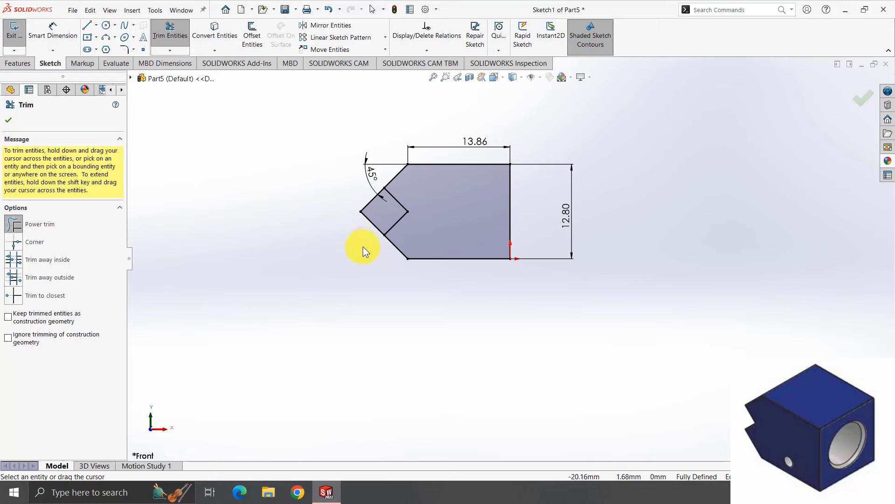
pyautogui.moveTo(363, 246); pyautogui.dragTo(368, 200)
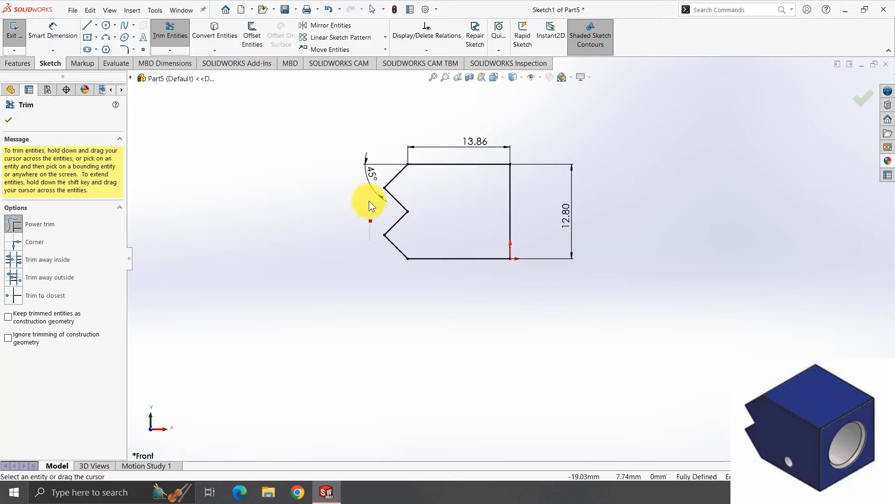
pyautogui.click(855, 103)
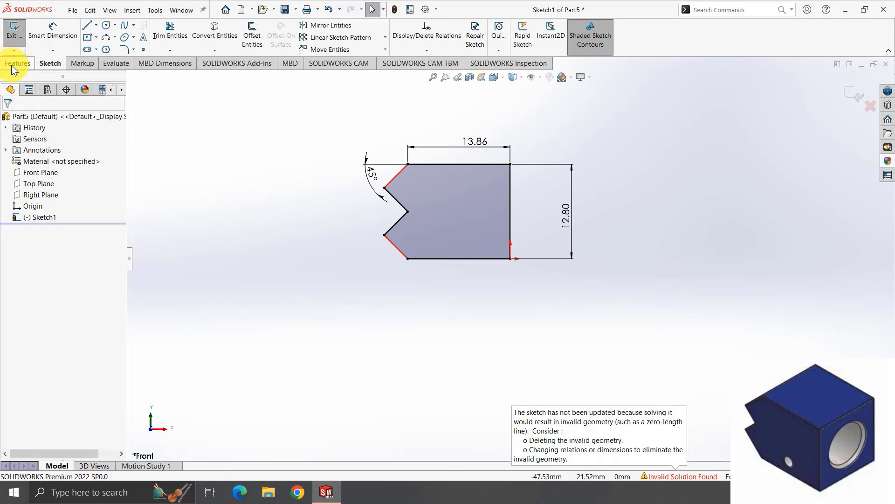
pyautogui.click(11, 66)
# Extrude the notched profile 12.8 mm Blind into a solid block.
pyautogui.click(20, 36)
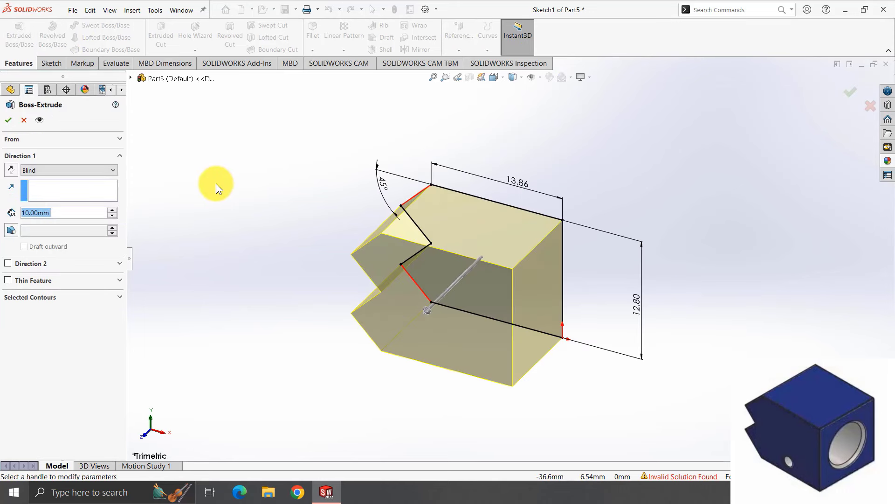
pyautogui.write('12')
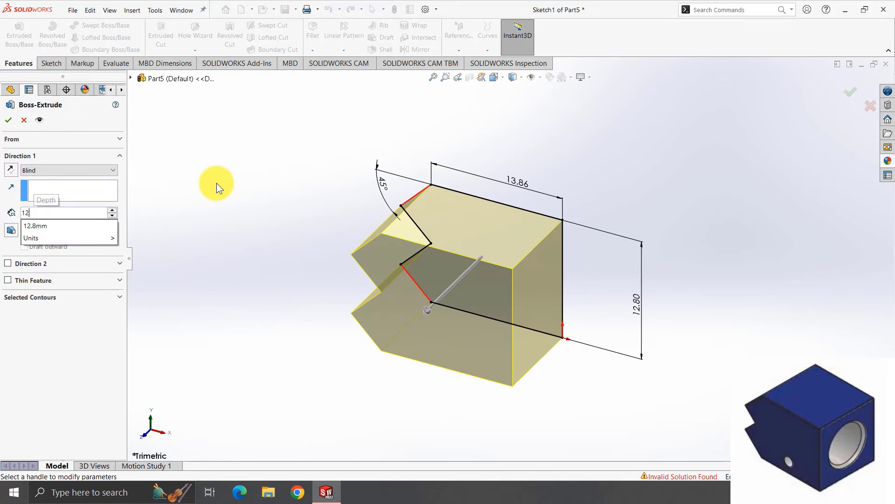
pyautogui.write('.8')
pyautogui.press('Return')
pyautogui.click(8, 120)
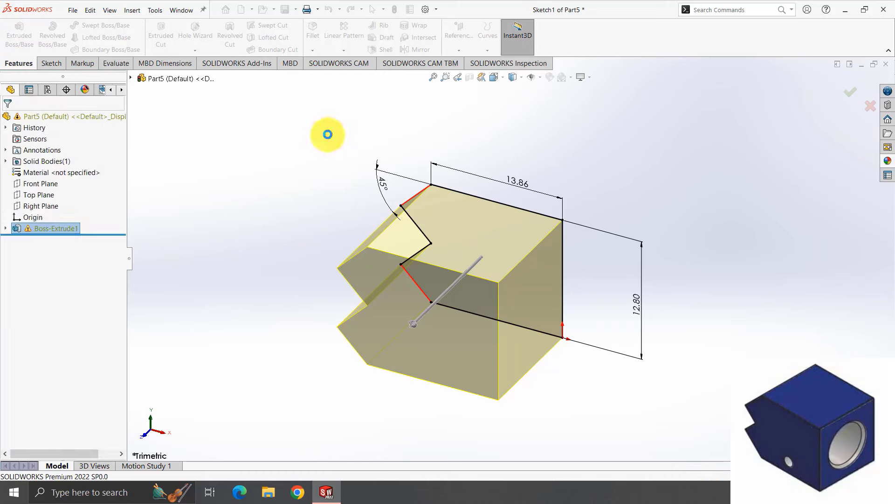
pyautogui.moveTo(536, 155)
pyautogui.mouseDown(button='middle')
pyautogui.moveTo(602, 186)
pyautogui.moveTo(551, 260)
pyautogui.mouseUp(button='middle')
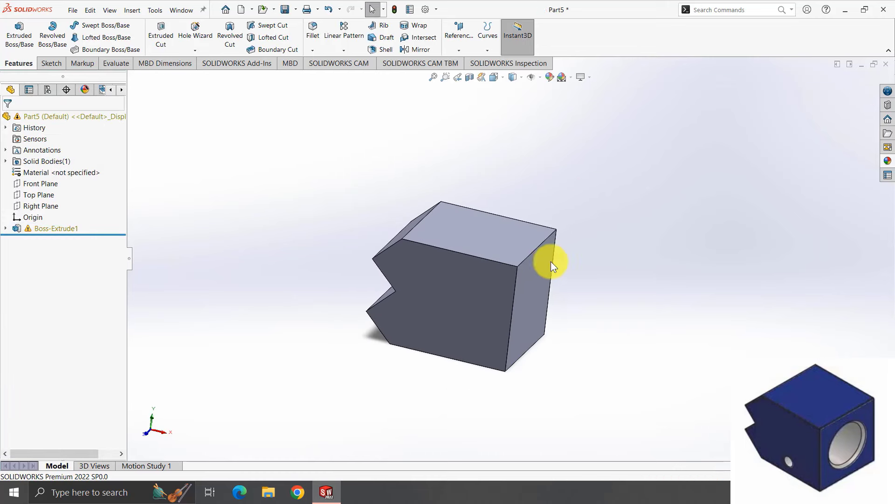
pyautogui.click(552, 260)
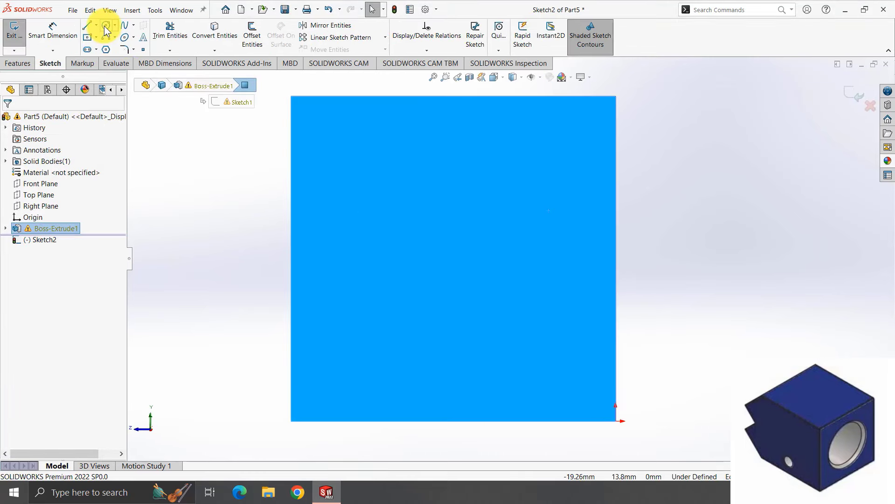
# Draw a circle on the block's side face and dimension its diameter 8 mm.
pyautogui.click(105, 25)
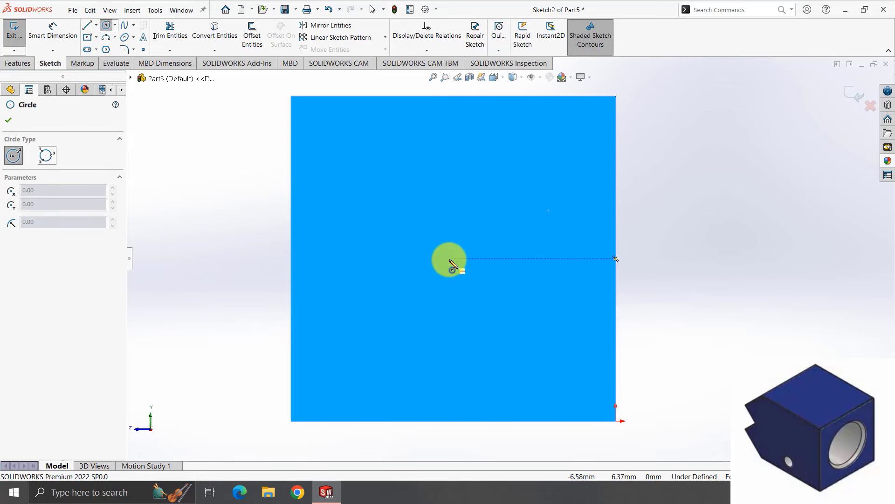
pyautogui.moveTo(448, 258); pyautogui.dragTo(525, 186)
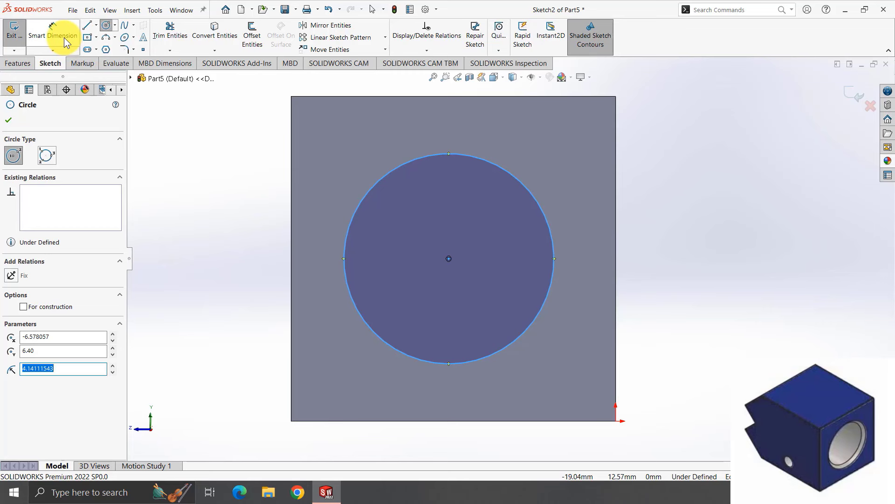
pyautogui.click(52, 31)
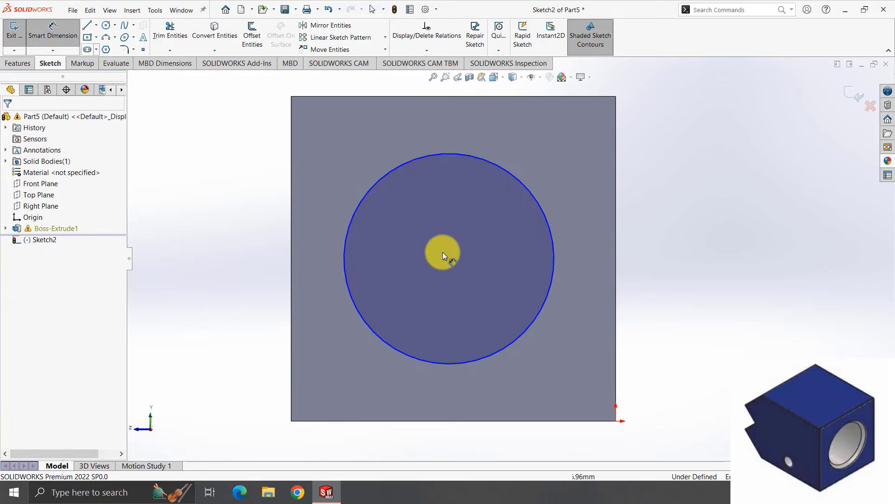
pyautogui.click(538, 202)
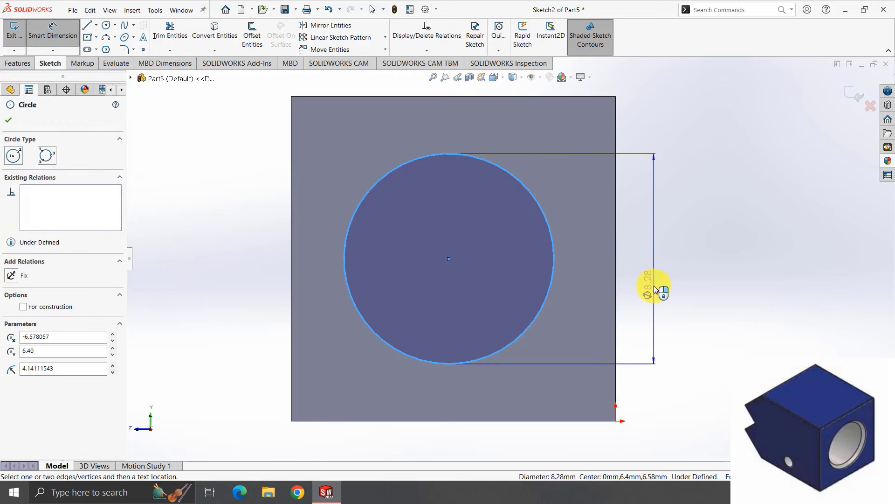
pyautogui.click(655, 289)
pyautogui.write('8')
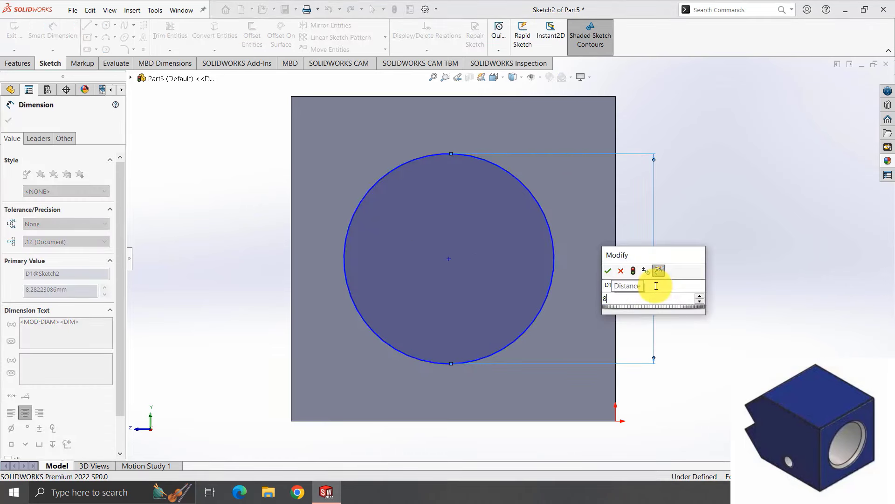
pyautogui.press('Return')
pyautogui.click(53, 30)
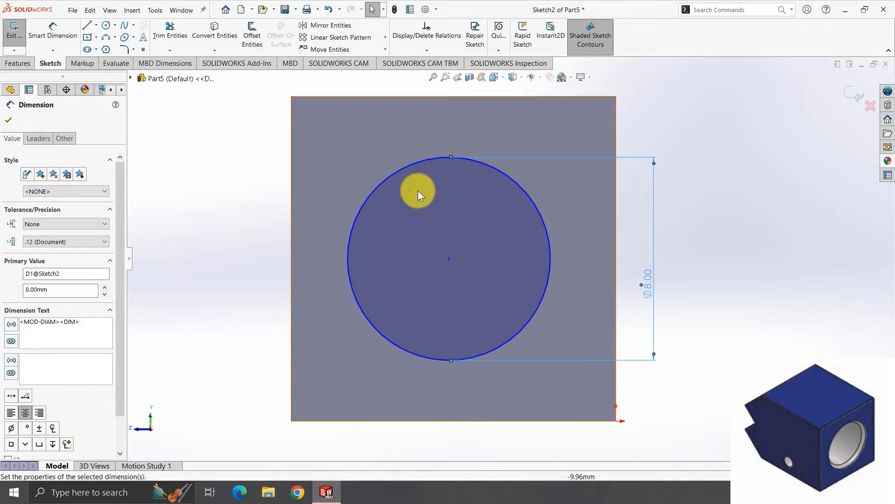
# Align the circle centre vertically with the top edge's midpoint.
pyautogui.click(448, 259)
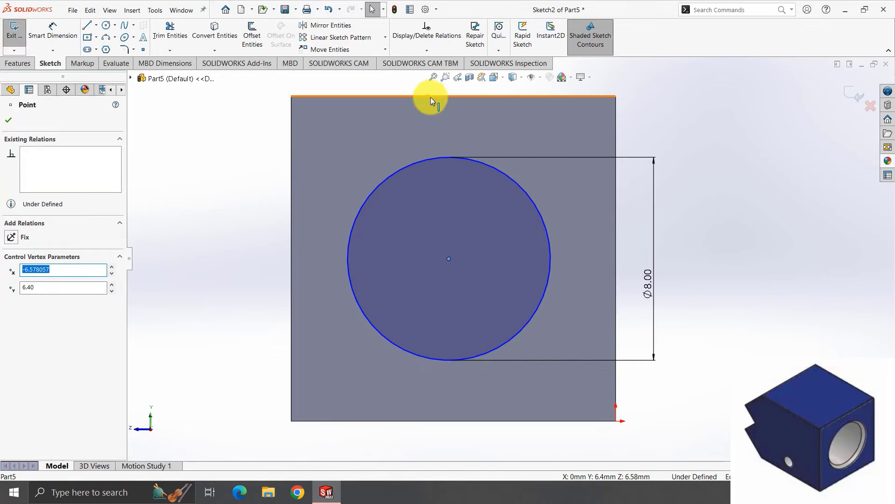
pyautogui.click(445, 96)
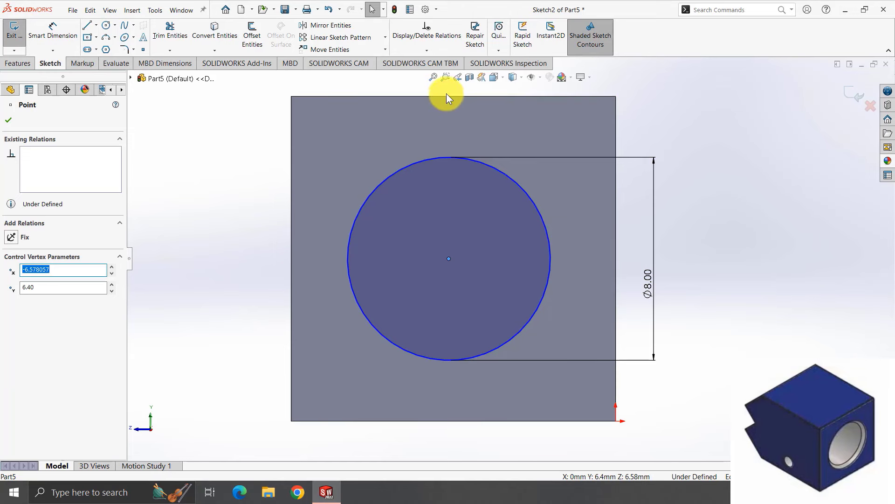
pyautogui.keyDown('ctrl'); pyautogui.click(448, 258); pyautogui.keyUp('ctrl')
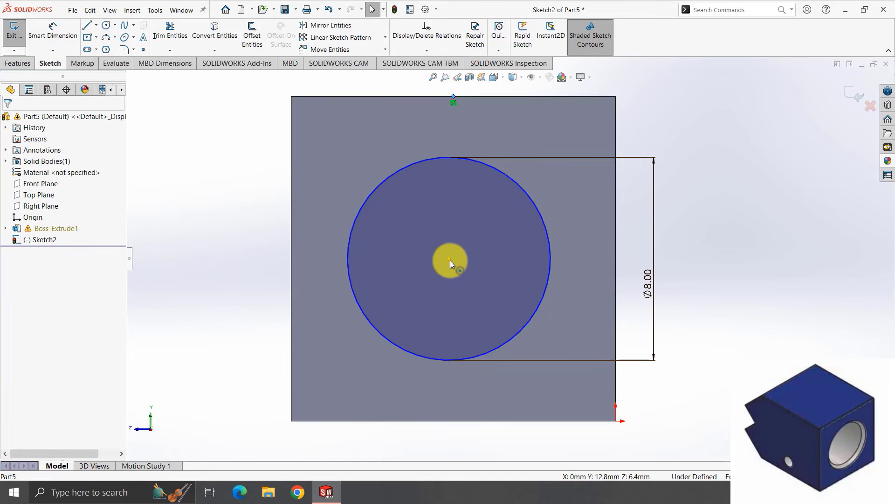
pyautogui.click(495, 214)
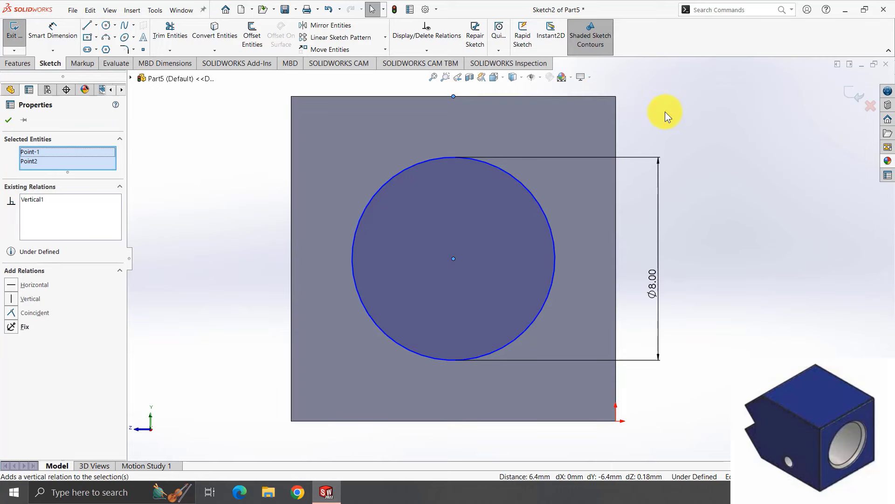
pyautogui.click(14, 29)
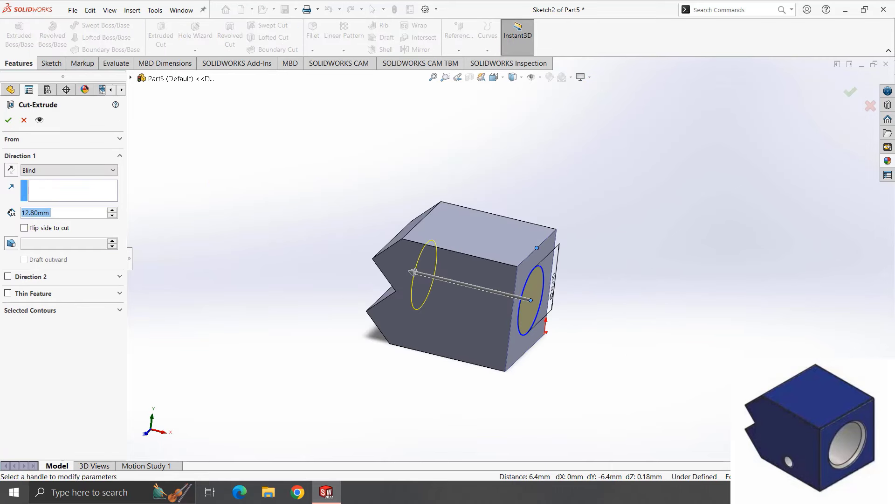
# Cut the 8 mm circle 10 mm deep Blind into the side face.
pyautogui.write('10')
pyautogui.press('Tab')
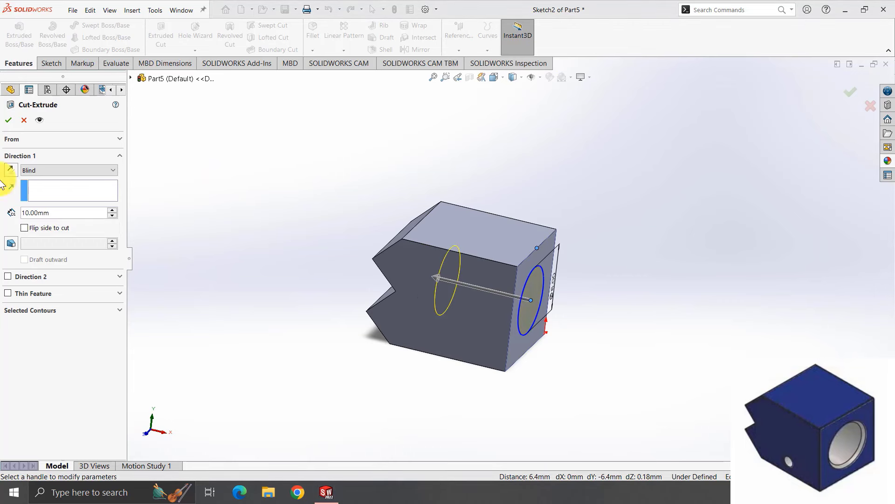
pyautogui.click(9, 124)
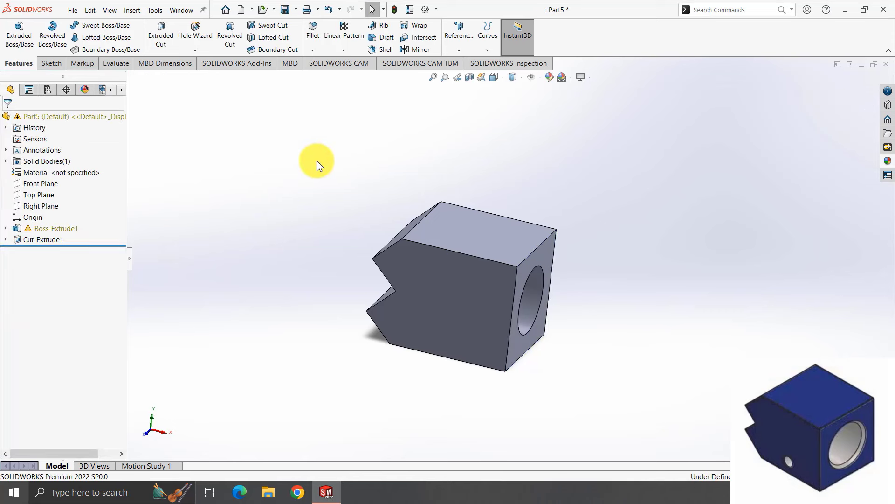
# Chamfer the bore's outer edge 0.5 mm at 45°.
pyautogui.click(319, 53)
pyautogui.click(333, 72)
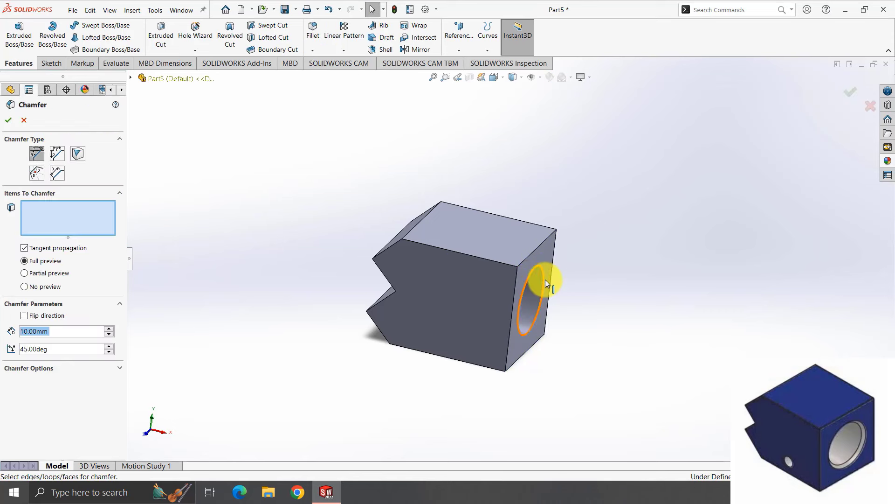
pyautogui.click(544, 281)
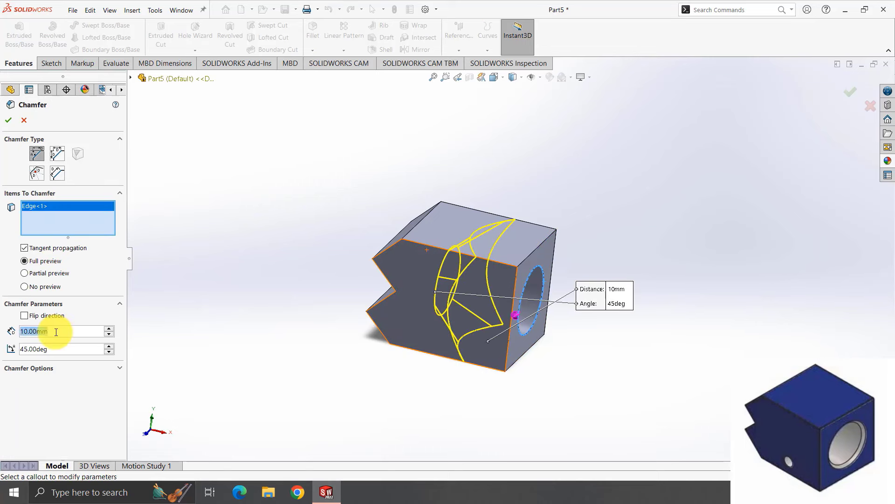
pyautogui.write('0.5')
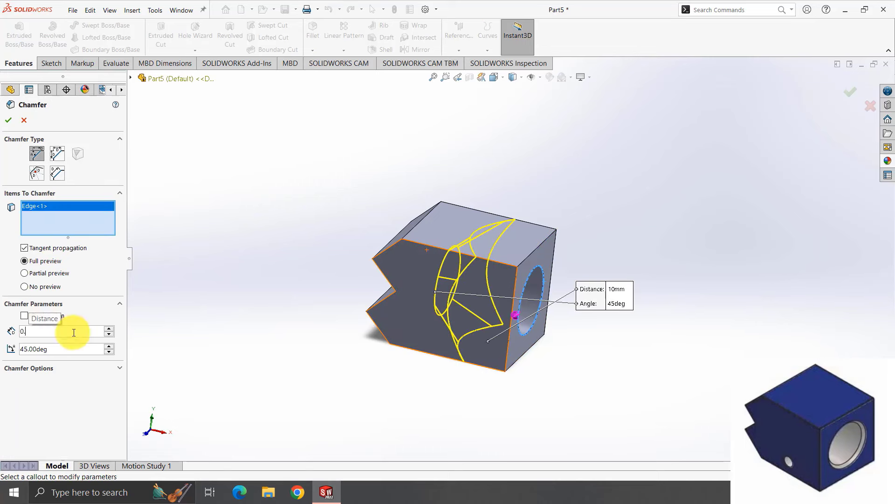
pyautogui.press('Return')
pyautogui.click(9, 121)
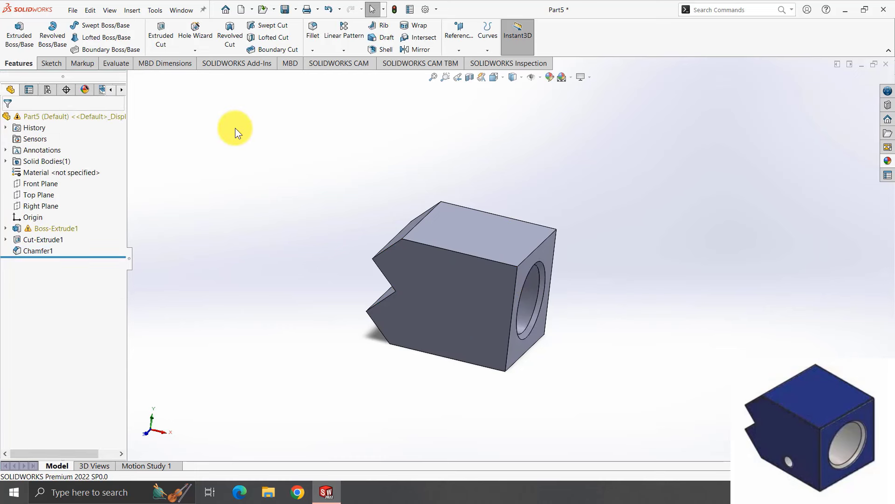
# Sketch a 2 mm diameter circle near the lower right of the notched face.
pyautogui.click(435, 312)
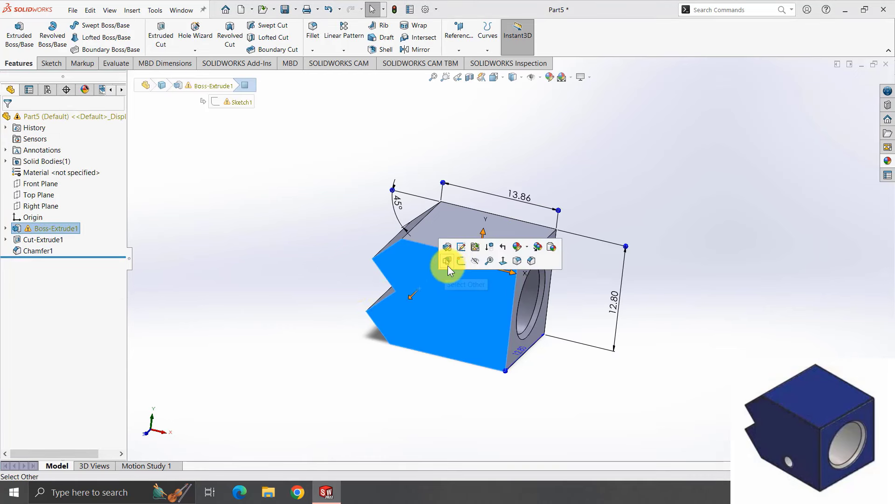
pyautogui.click(447, 265)
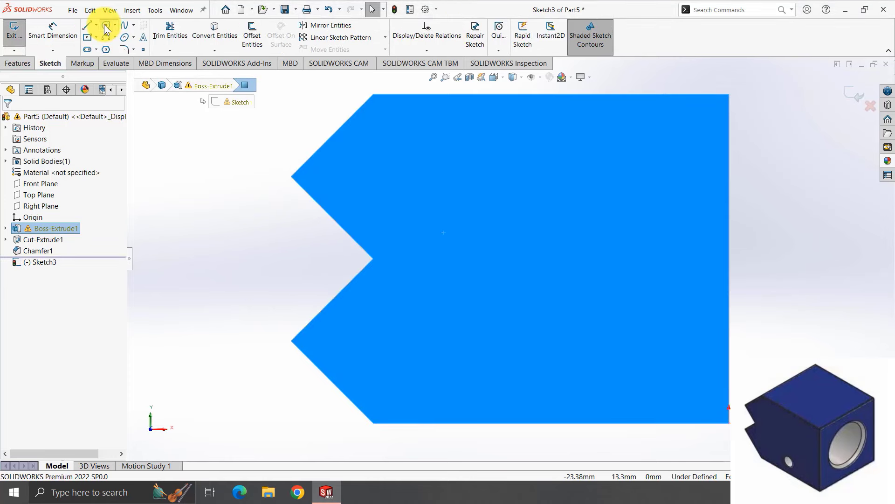
pyautogui.click(106, 25)
pyautogui.click(544, 368)
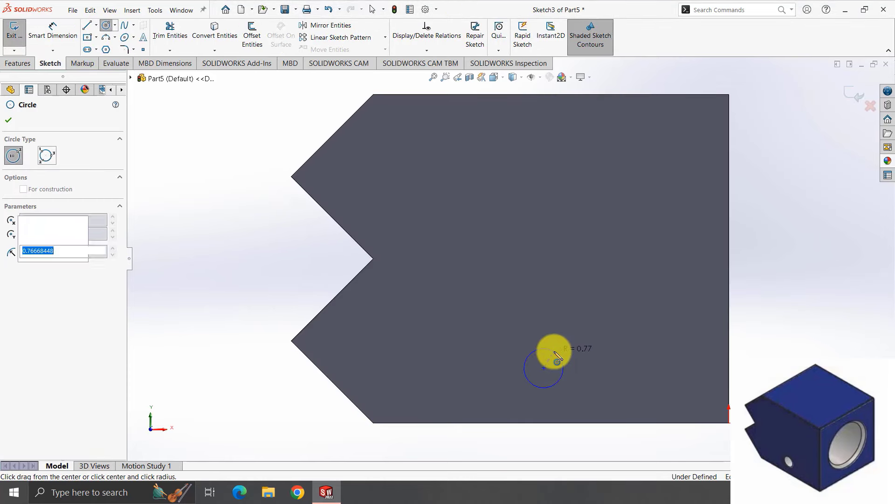
pyautogui.click(557, 359)
pyautogui.click(52, 30)
pyautogui.click(527, 388)
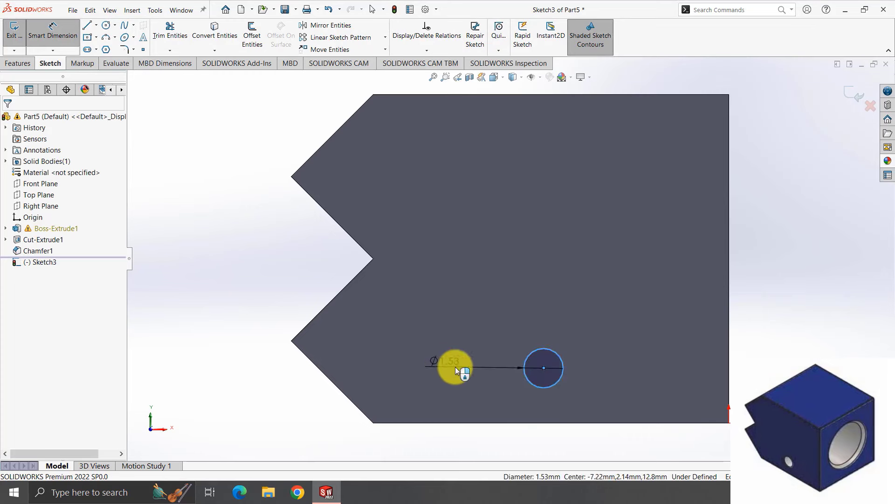
pyautogui.click(458, 368)
pyautogui.write('2')
pyautogui.press('Return')
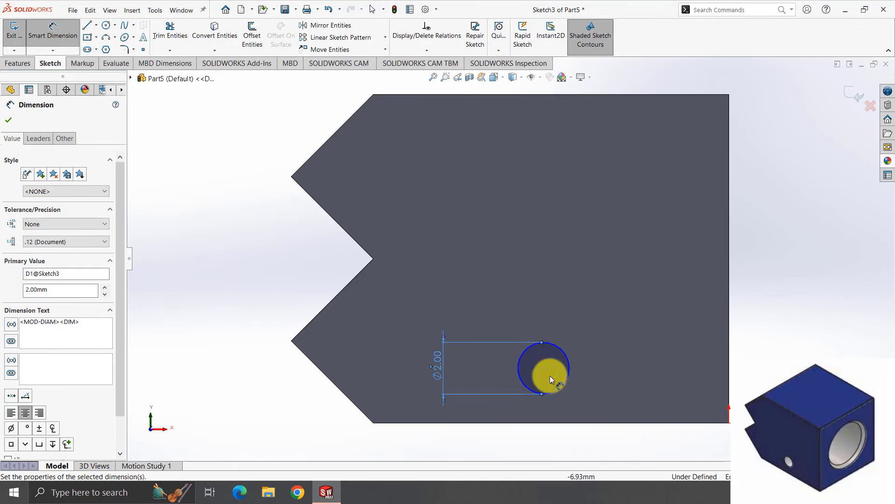
# Locate the circle centre 7.5 mm from the right edge and 2.5 mm up.
pyautogui.click(544, 368)
pyautogui.click(729, 365)
pyautogui.click(635, 447)
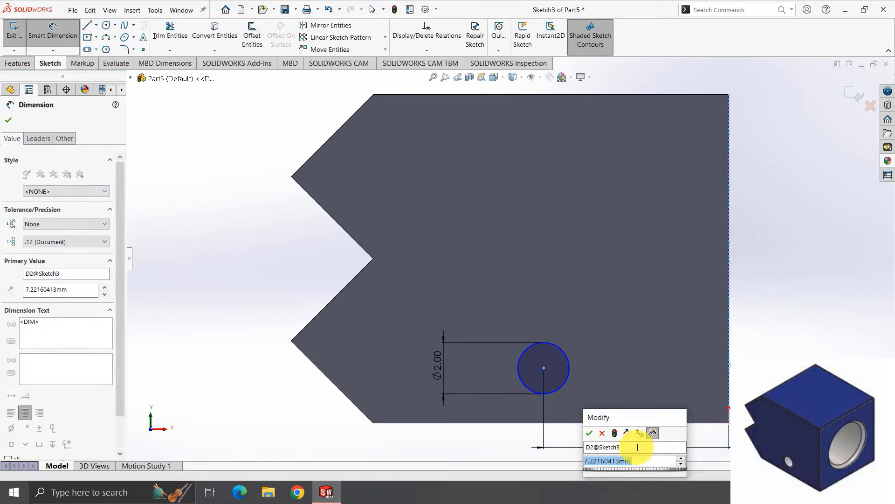
pyautogui.write('7.5')
pyautogui.press('Return')
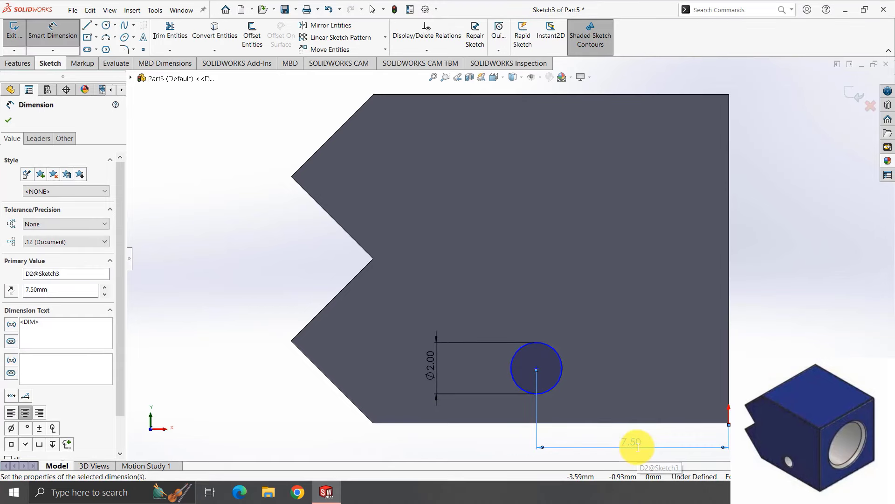
pyautogui.press('Escape')
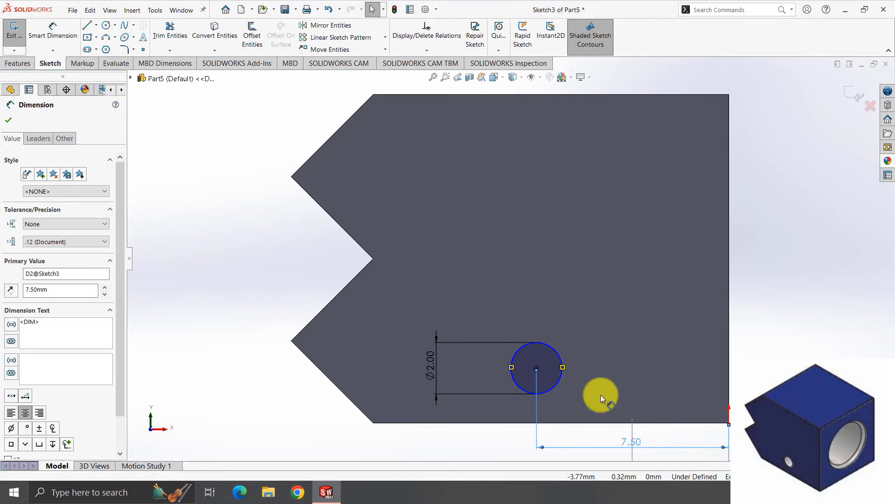
pyautogui.click(54, 32)
pyautogui.click(536, 368)
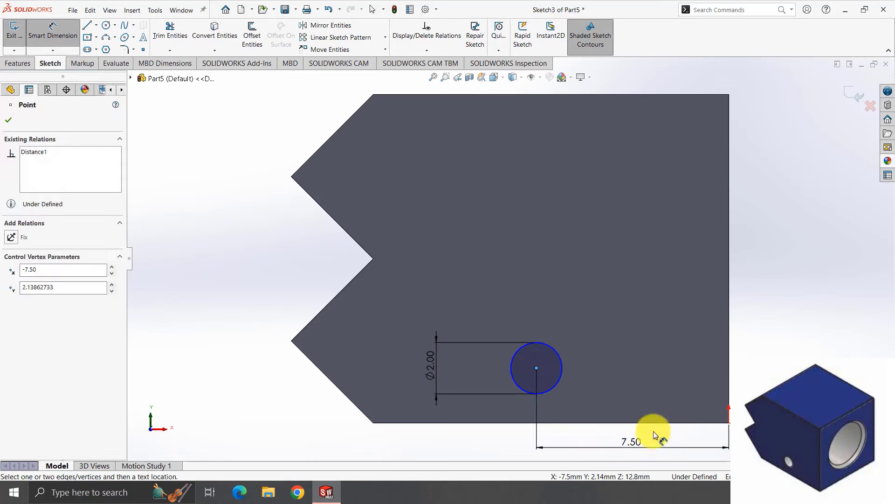
pyautogui.click(722, 394)
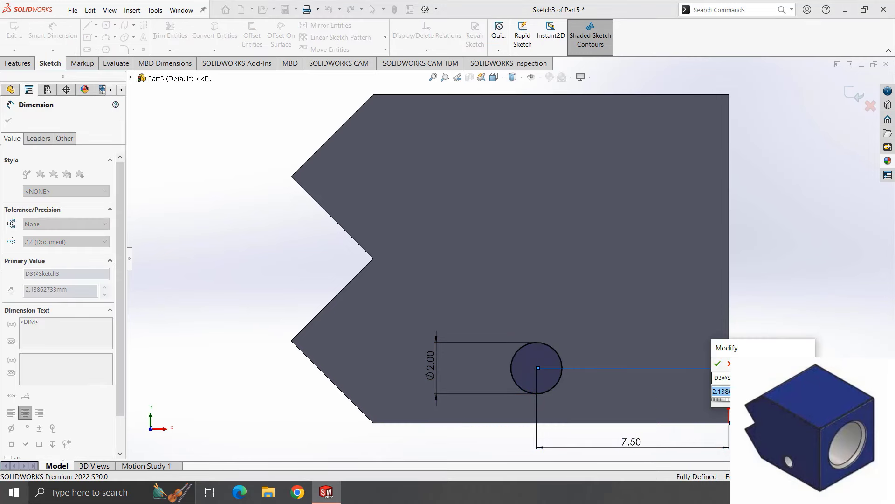
pyautogui.write('25')
pyautogui.press('Return')
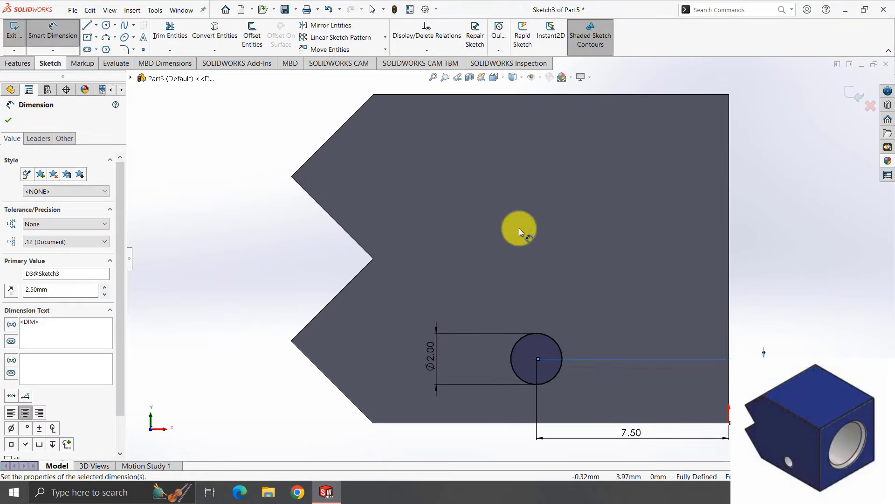
pyautogui.click(14, 63)
pyautogui.click(161, 40)
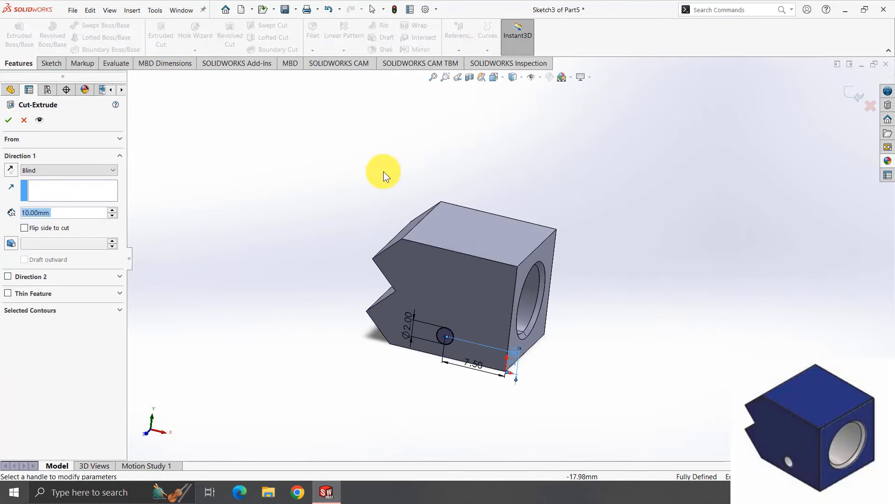
# Set the 2 mm cut to Through All, accept it as Cut-Extrude2, and orbit to inspect the hole.
pyautogui.moveTo(384, 171); pyautogui.dragTo(305, 219, button='middle')
pyautogui.click(57, 169)
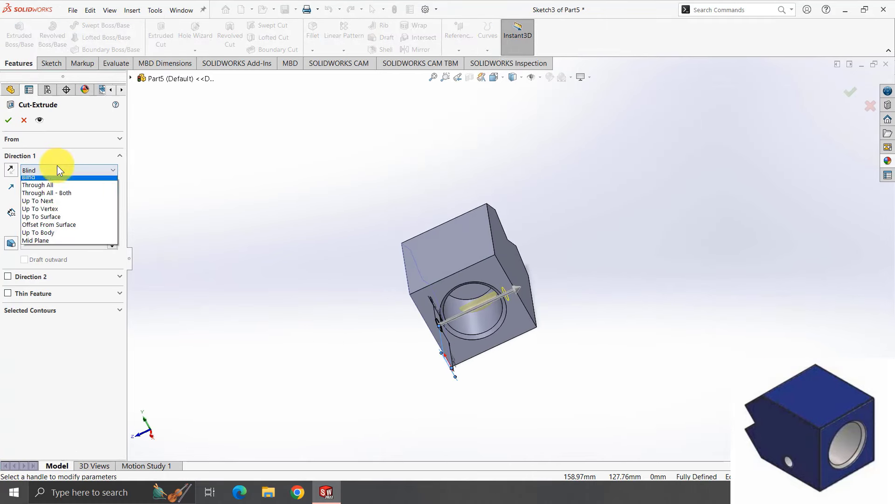
pyautogui.click(58, 187)
pyautogui.press('Return')
pyautogui.moveTo(195, 236)
pyautogui.mouseDown(button='middle')
pyautogui.moveTo(468, 277)
pyautogui.moveTo(463, 261)
pyautogui.moveTo(479, 286)
pyautogui.moveTo(479, 316)
pyautogui.moveTo(465, 319)
pyautogui.mouseUp(button='middle')
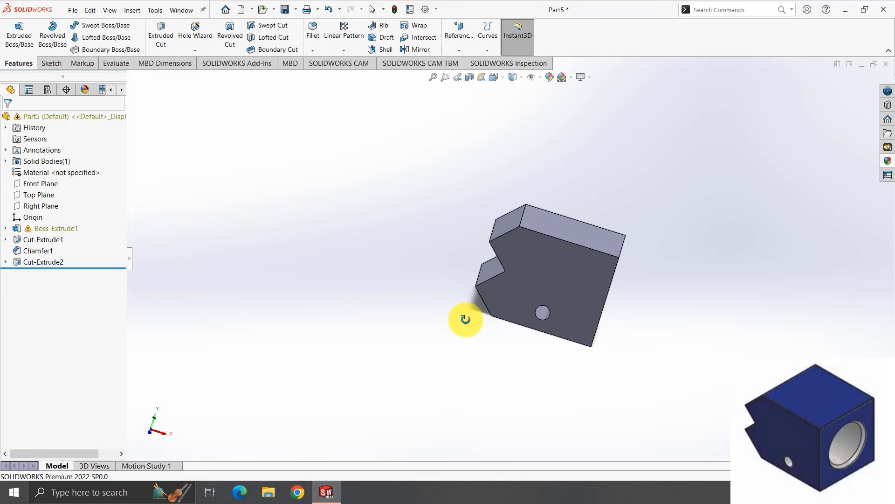
pyautogui.moveTo(467, 319); pyautogui.dragTo(469, 323, button='middle')
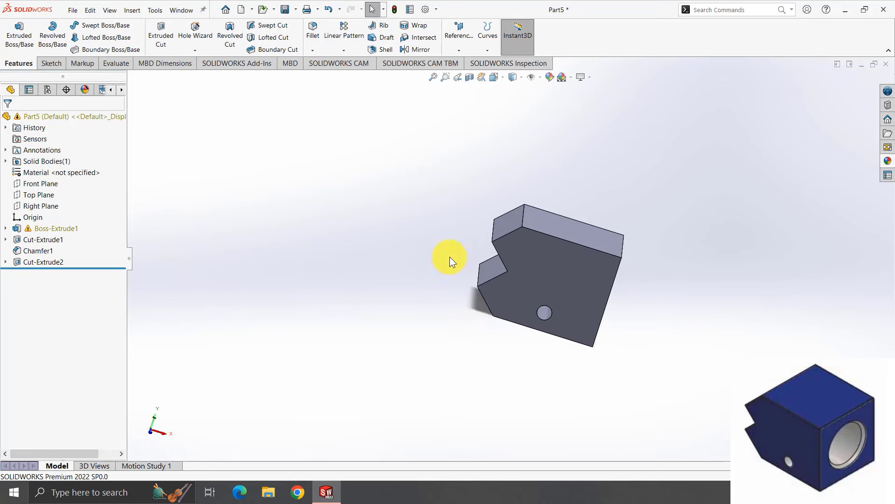
pyautogui.moveTo(449, 258); pyautogui.dragTo(463, 286, button='middle')
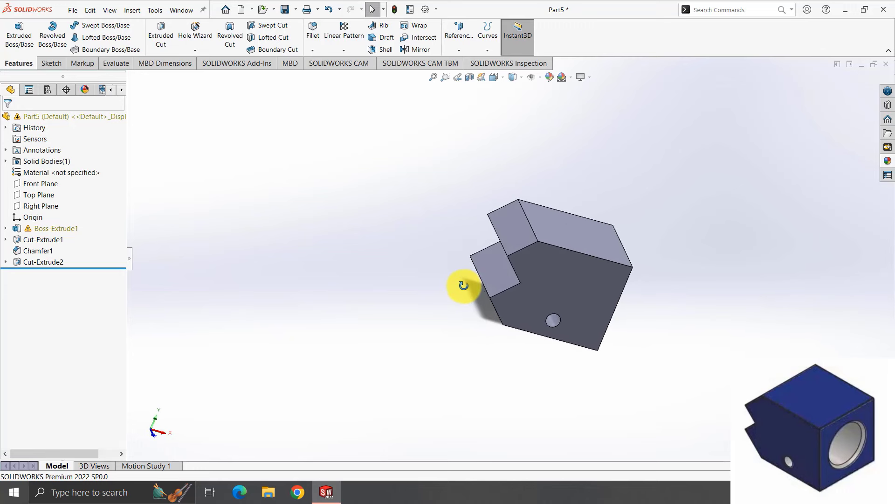
# Fillet the notch edges, step faces and top face with a 0.10 mm radius.
pyautogui.click(313, 37)
pyautogui.click(528, 224)
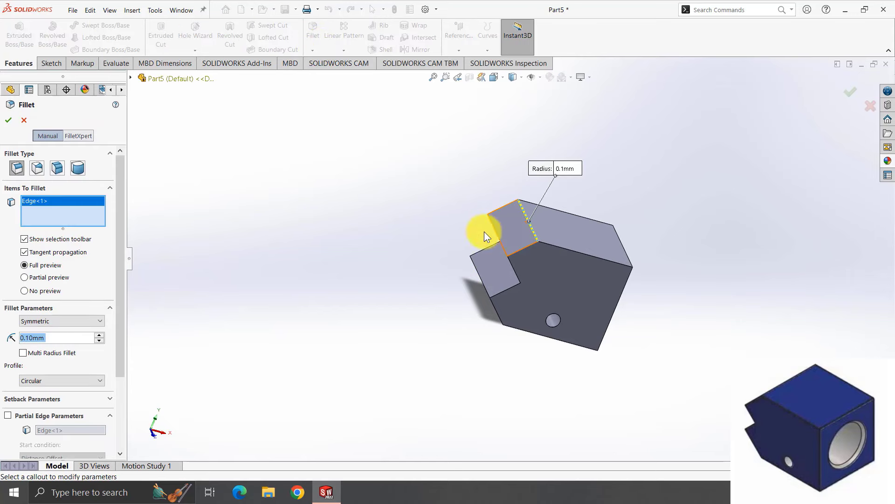
pyautogui.click(497, 236)
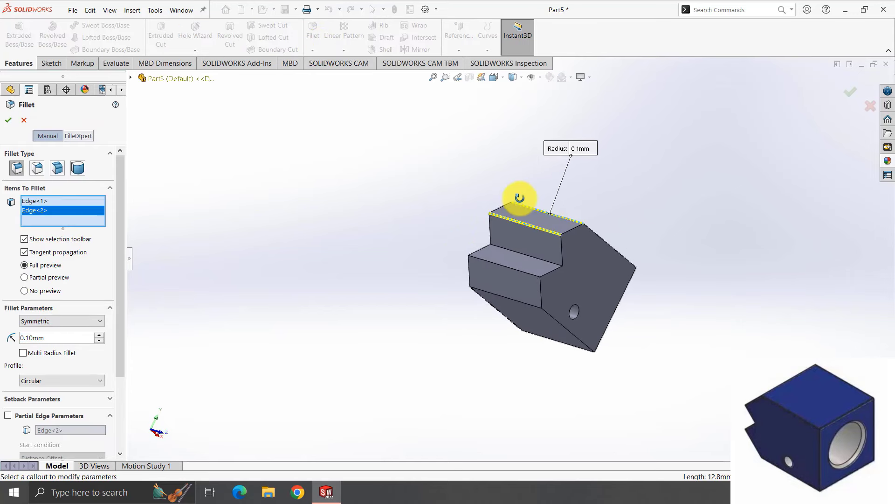
pyautogui.moveTo(497, 236); pyautogui.dragTo(519, 198, button='middle')
pyautogui.click(521, 254)
pyautogui.click(510, 275)
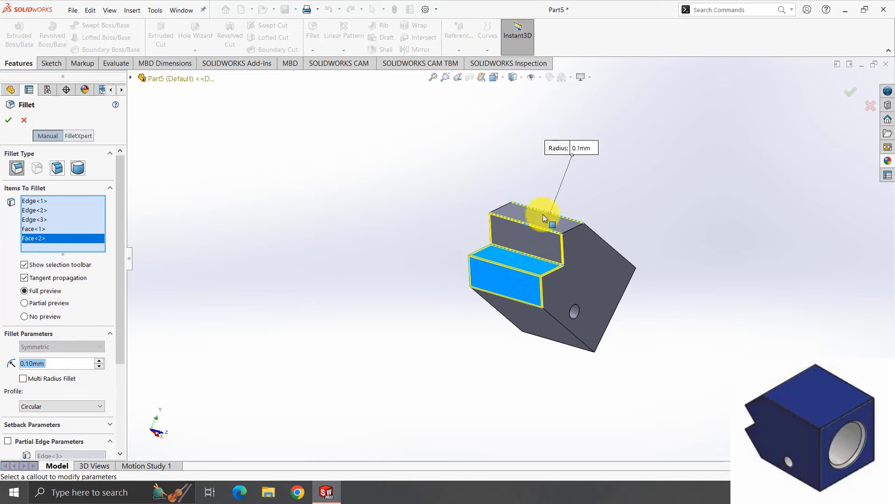
pyautogui.click(543, 217)
pyautogui.click(9, 120)
pyautogui.moveTo(522, 139)
pyautogui.mouseDown(button='middle')
pyautogui.moveTo(494, 173)
pyautogui.moveTo(509, 164)
pyautogui.mouseUp(button='middle')
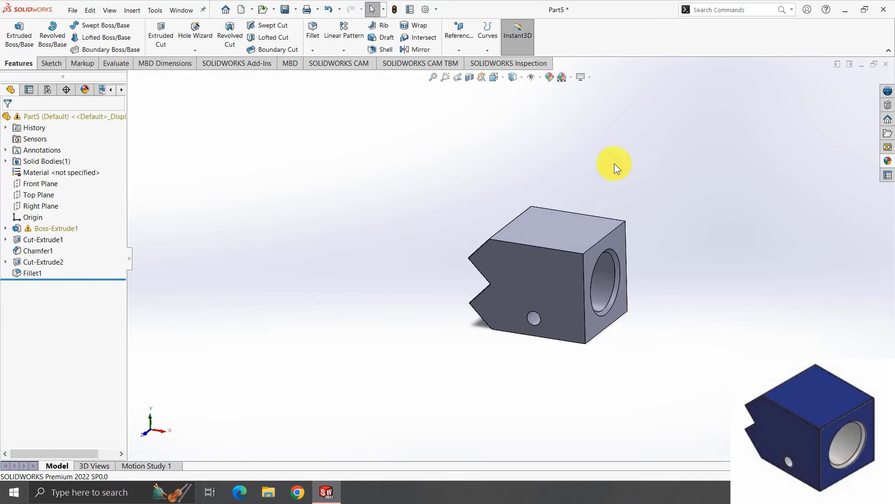
pyautogui.rightClick(569, 251)
# Apply a dark blue appearance to the whole part (Part5).
pyautogui.click(567, 229)
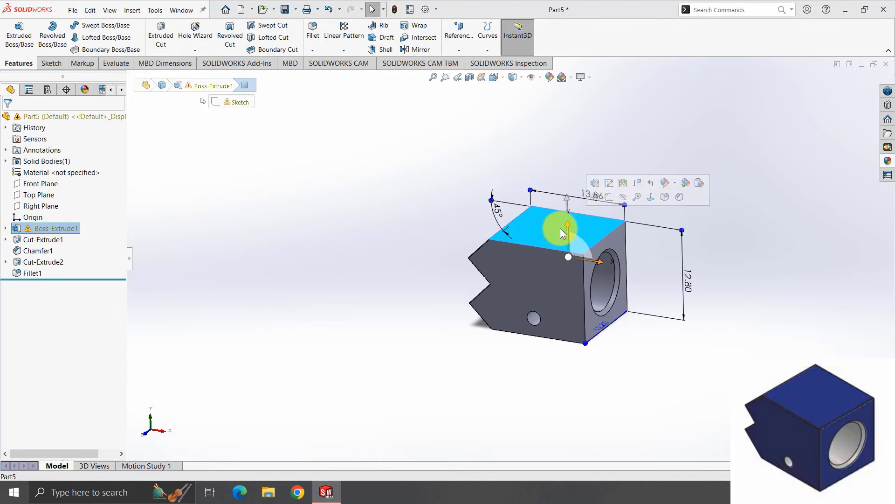
pyautogui.click(674, 183)
pyautogui.click(682, 235)
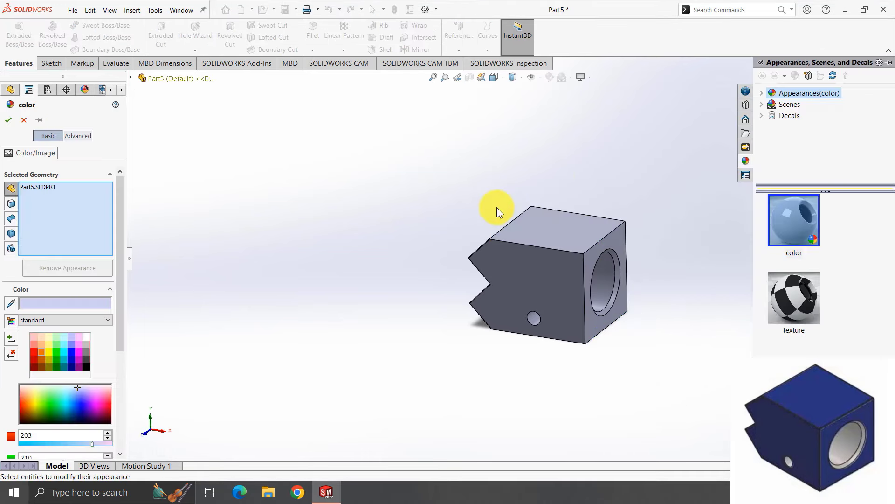
pyautogui.click(71, 357)
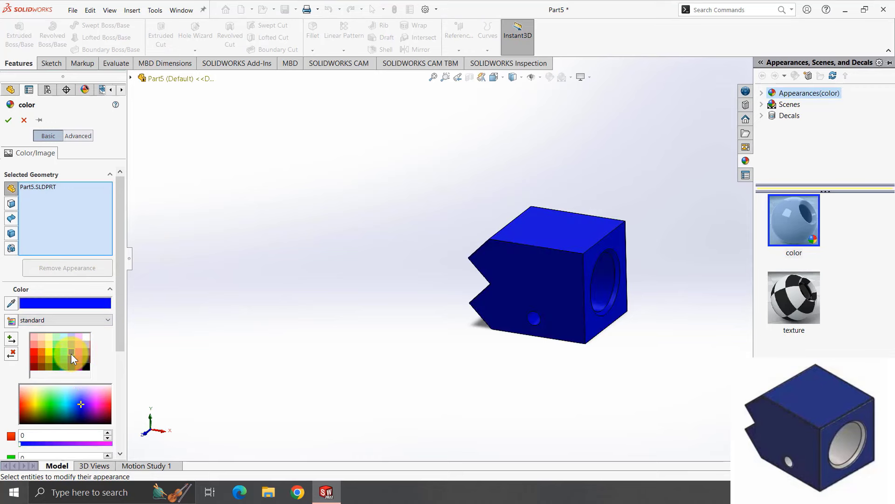
pyautogui.click(8, 121)
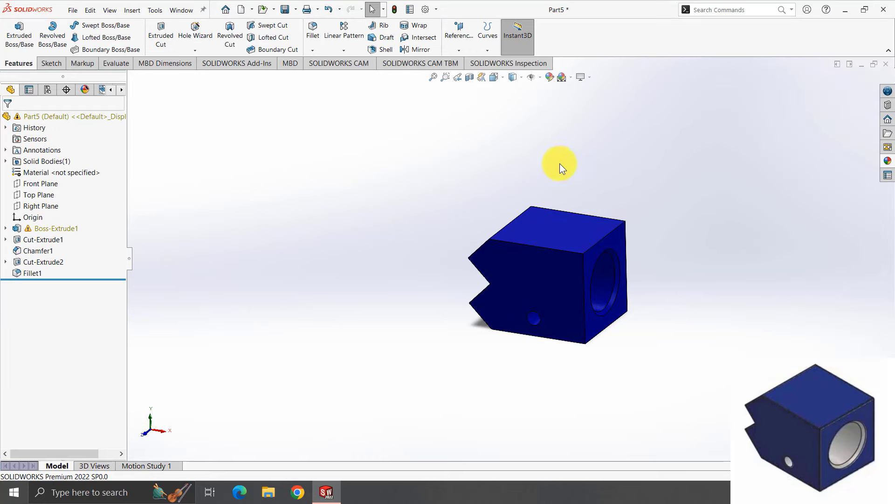
# Colour the bore, chamfer and 2 mm side hole faces grey.
pyautogui.click(600, 283)
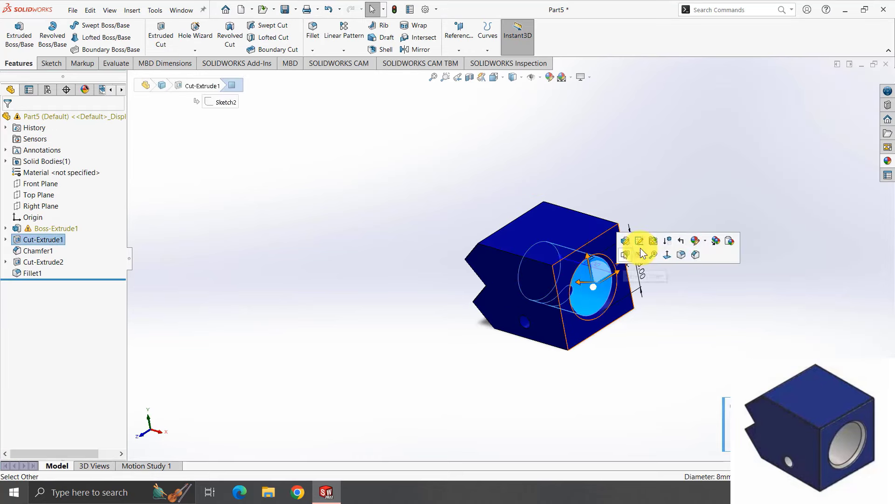
pyautogui.click(703, 239)
pyautogui.press('Escape')
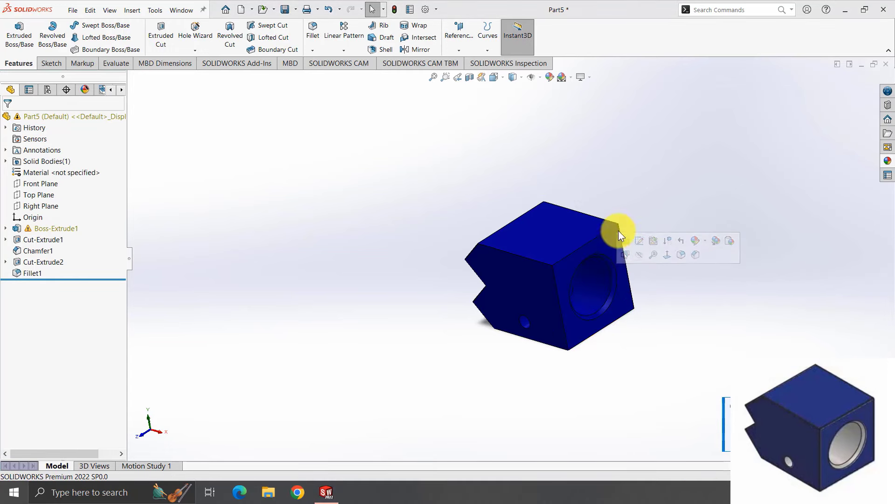
pyautogui.click(614, 282)
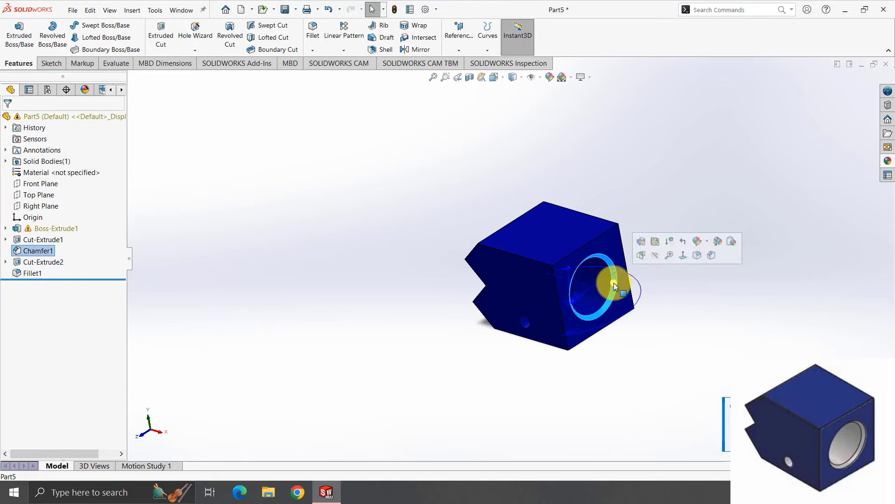
pyautogui.keyDown('ctrl'); pyautogui.click(526, 323); pyautogui.keyUp('ctrl')
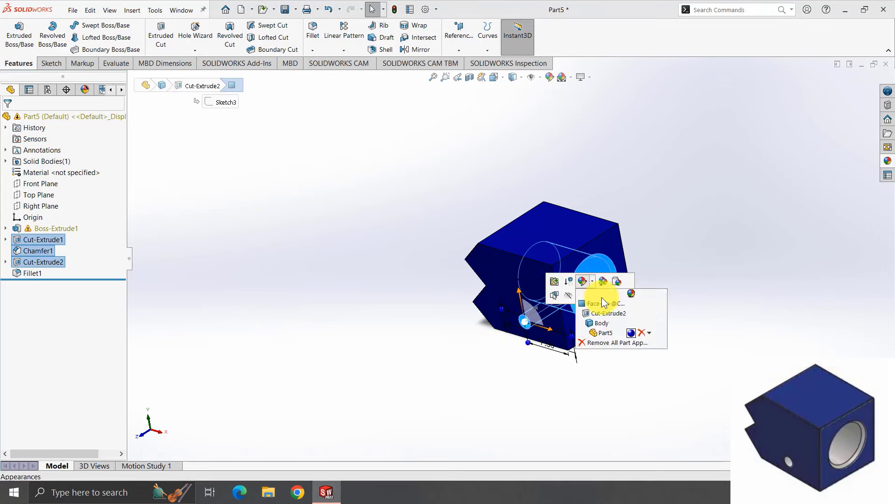
pyautogui.click(602, 281)
pyautogui.click(597, 307)
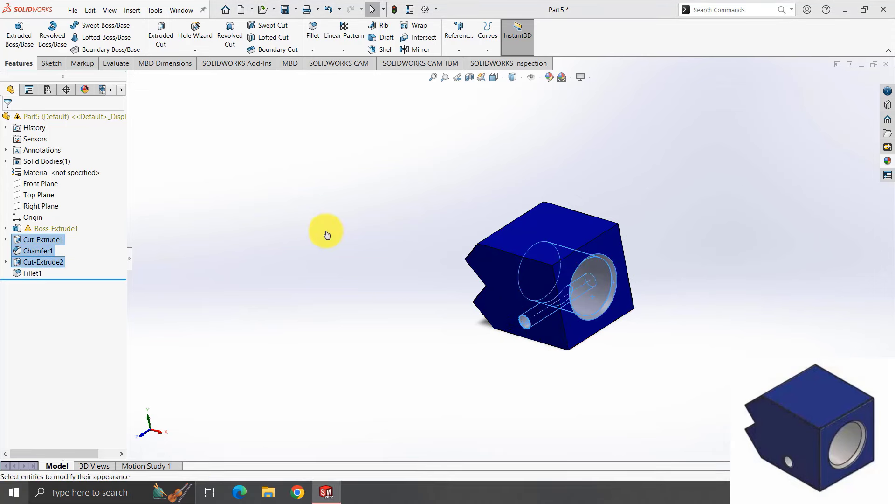
pyautogui.click(88, 339)
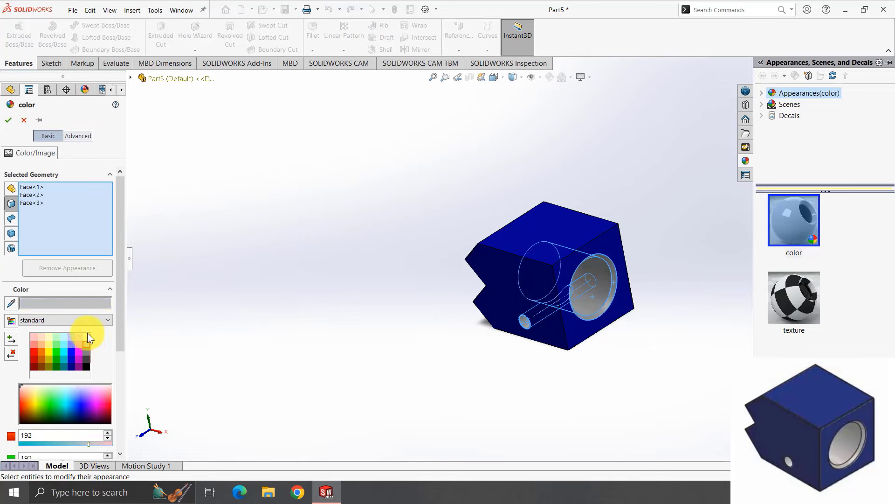
pyautogui.click(9, 120)
# Give the 8 mm bore face its own grey face appearance.
pyautogui.moveTo(354, 211); pyautogui.dragTo(347, 212, button='middle')
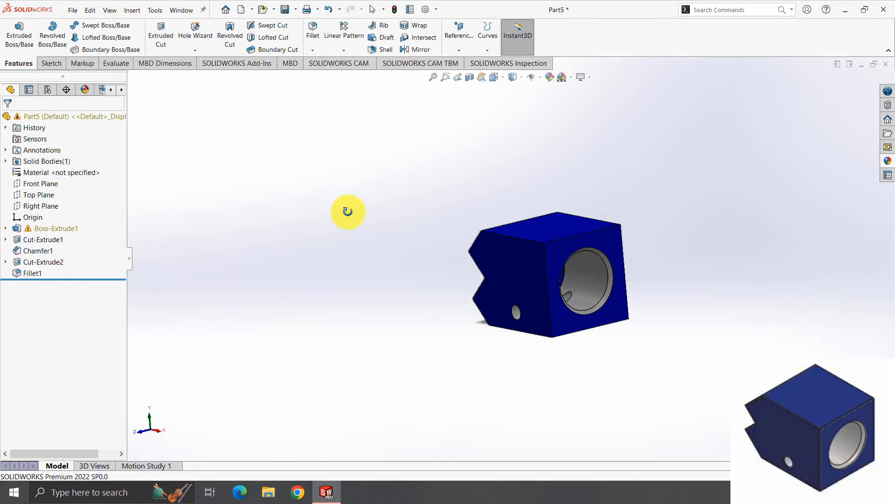
pyautogui.moveTo(298, 177); pyautogui.dragTo(368, 230, button='middle')
pyautogui.click(541, 278)
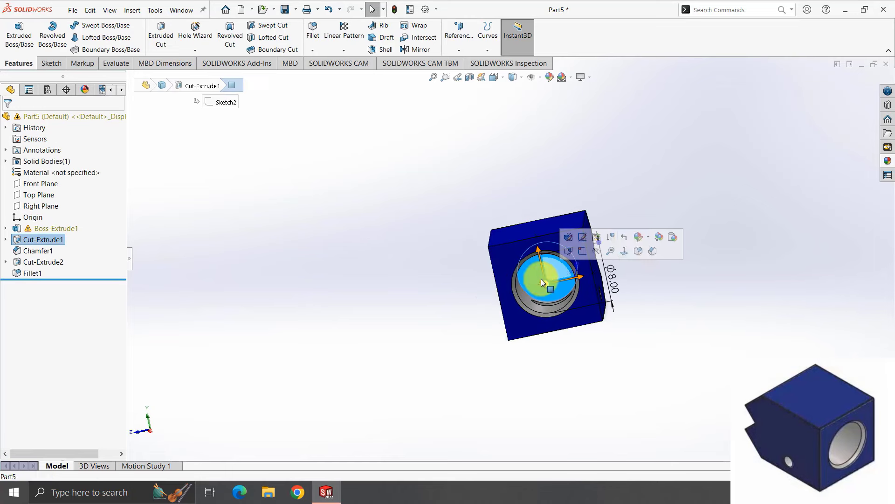
pyautogui.click(648, 237)
pyautogui.click(648, 262)
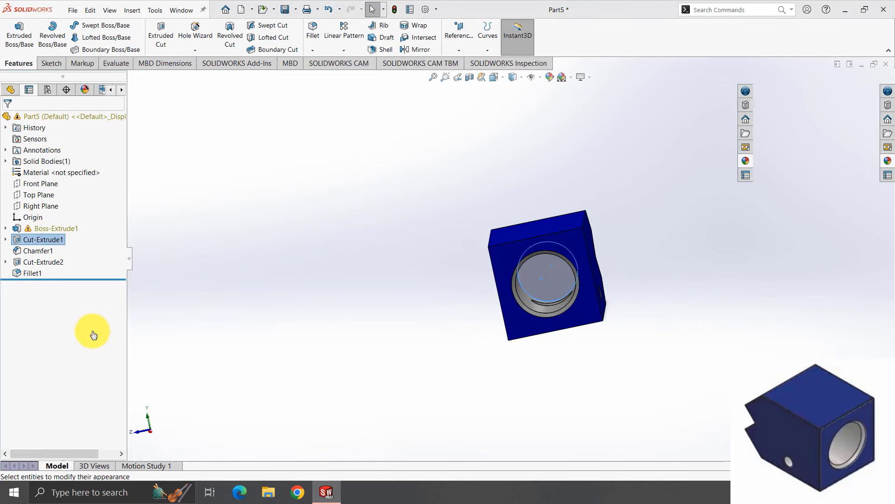
pyautogui.click(8, 120)
pyautogui.moveTo(303, 210); pyautogui.dragTo(449, 259, button='middle')
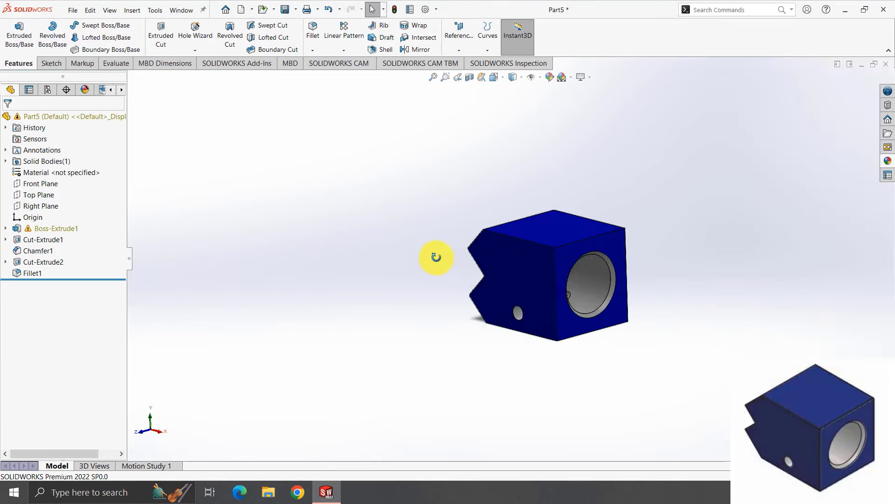
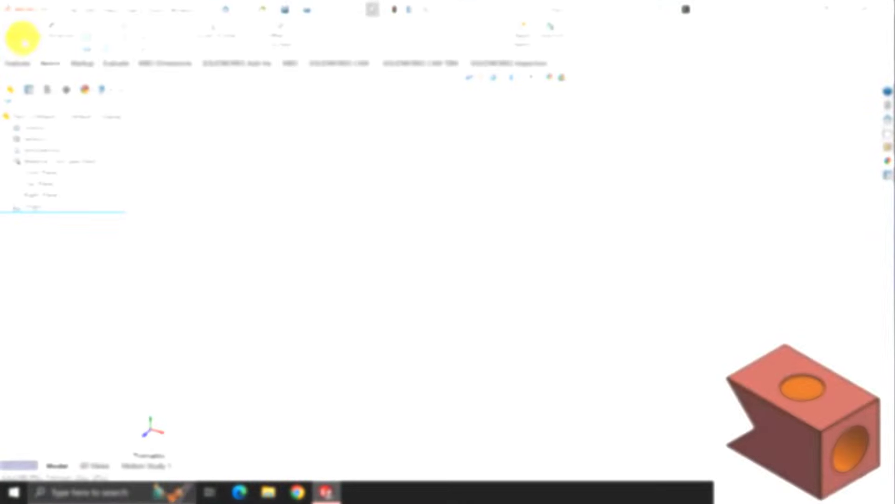
# Sketch a centre rectangle on the Front Plane, centred on the origin.
pyautogui.click(18, 35)
pyautogui.click(375, 145)
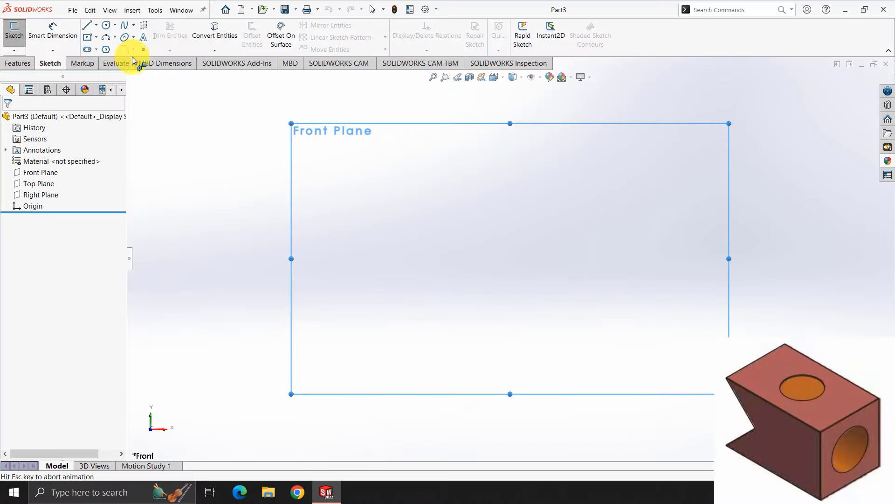
pyautogui.click(89, 37)
pyautogui.click(511, 258)
pyautogui.click(575, 202)
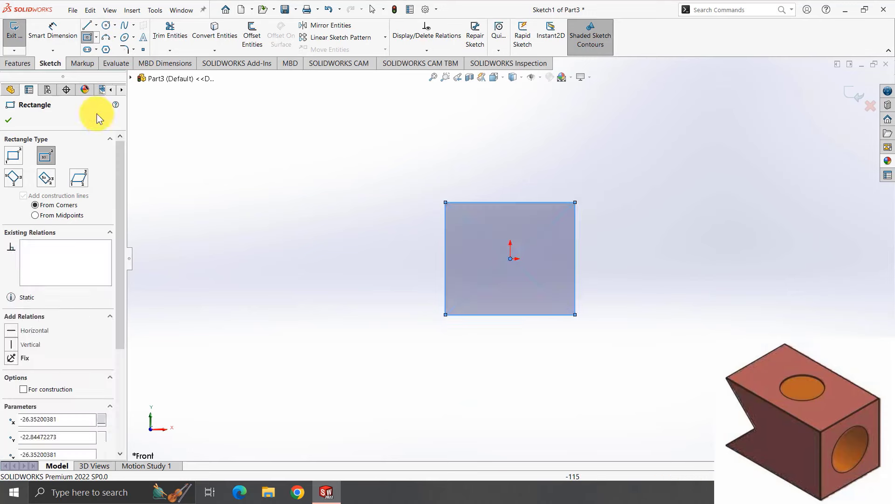
pyautogui.click(72, 40)
# Dimension the square's width and height to 12.8 mm each.
pyautogui.click(510, 203)
pyautogui.click(495, 174)
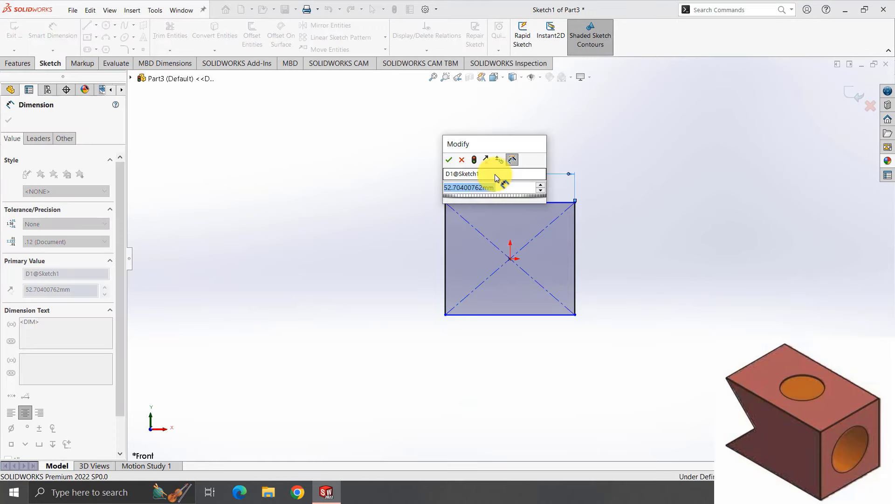
pyautogui.write('12.8')
pyautogui.press('Return')
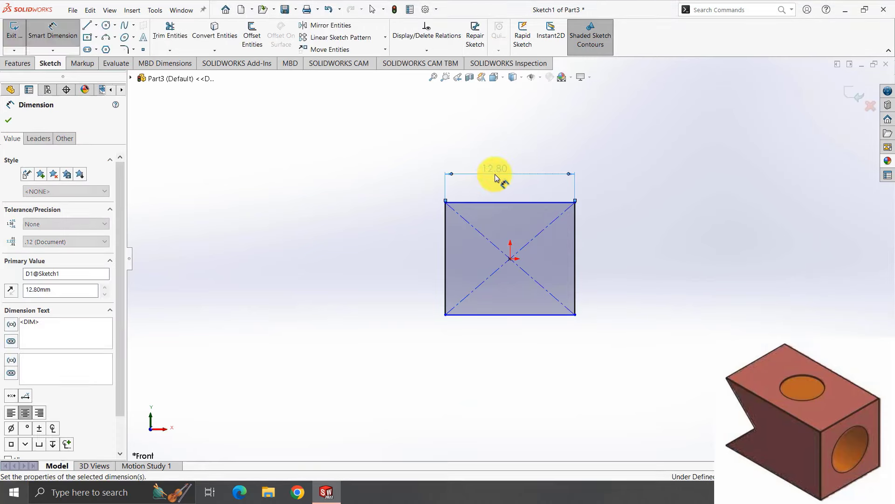
pyautogui.click(446, 254)
pyautogui.write('12.8')
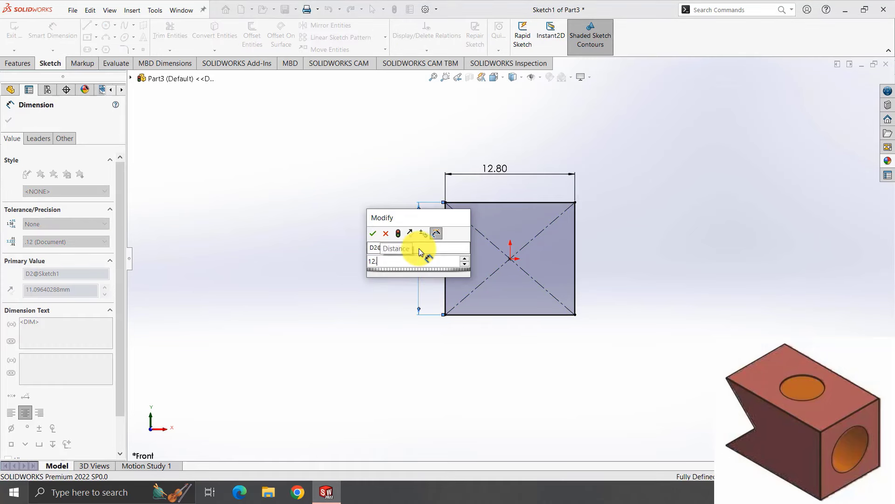
pyautogui.press('Return')
pyautogui.click(12, 62)
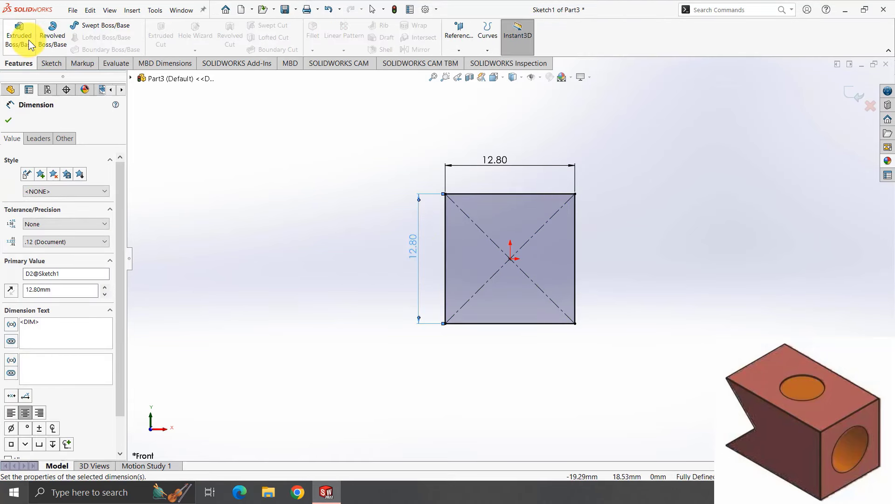
pyautogui.click(28, 40)
pyautogui.write('2')
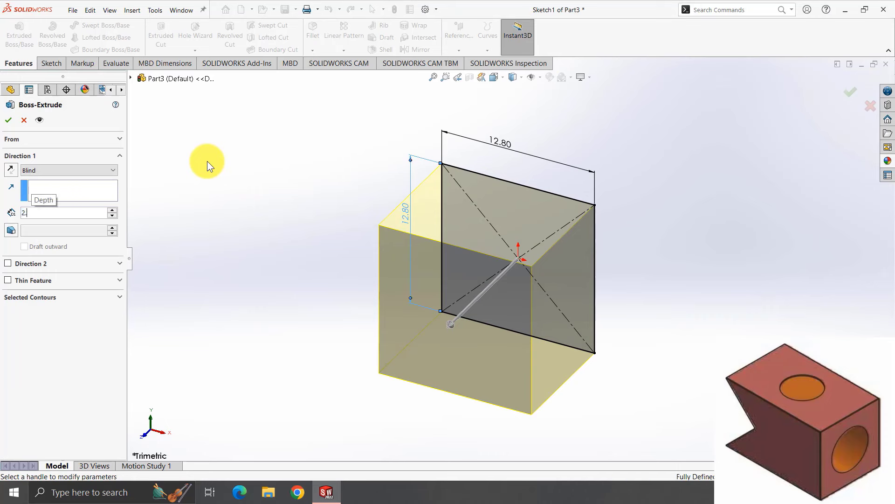
# Extrude the square sketch Blind 20.86 mm into a solid block, correcting the mistyped depth.
pyautogui.write('086')
pyautogui.press('Return')
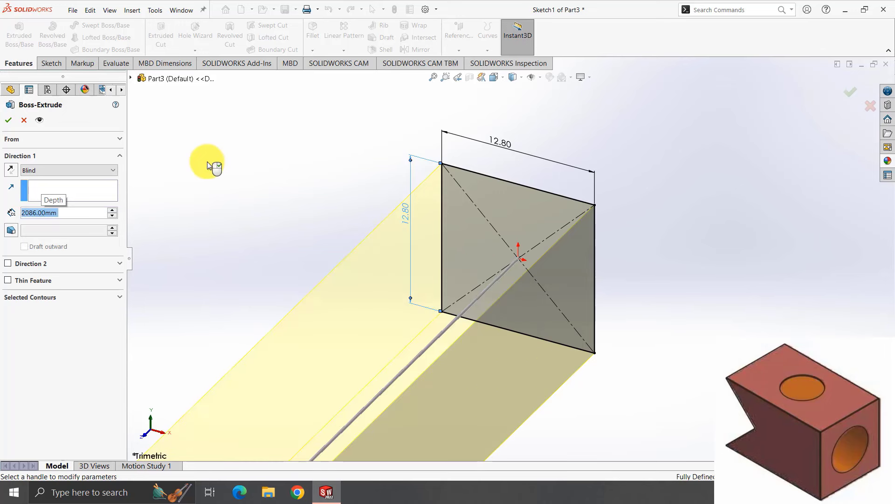
pyautogui.scroll(5, 493, 290)
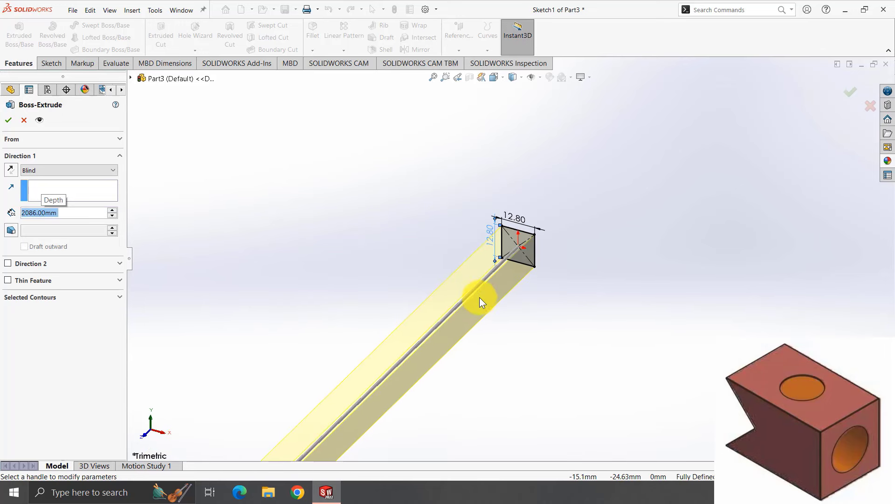
pyautogui.click(31, 213)
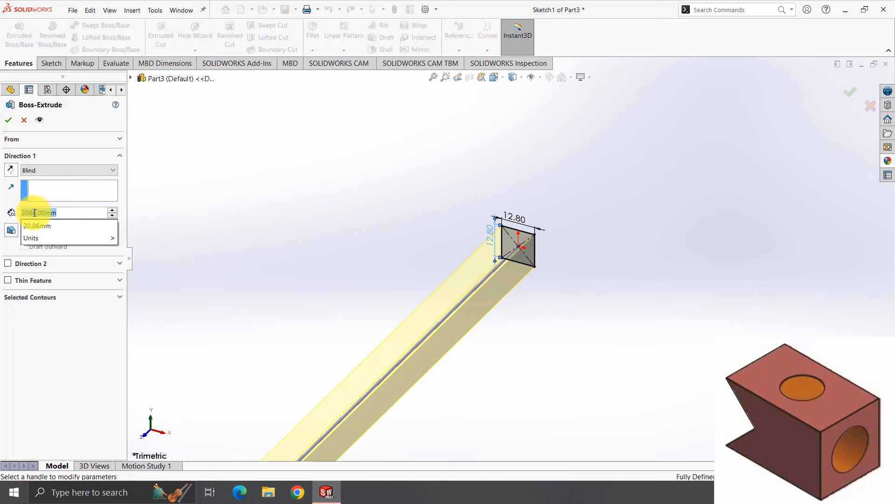
pyautogui.write('2')
pyautogui.press('Down')
pyautogui.press('Return')
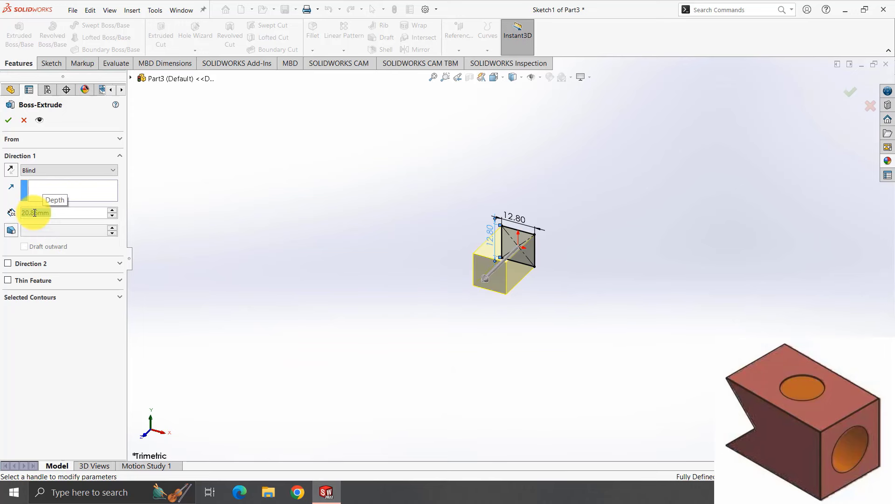
pyautogui.click(8, 120)
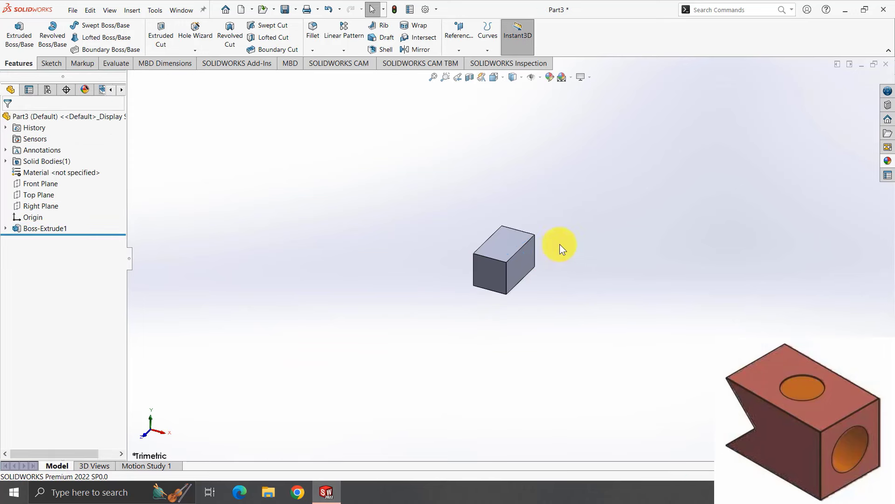
pyautogui.moveTo(560, 244); pyautogui.dragTo(523, 252, button='middle')
# Sketch a 7 mm diameter circle centred on the origin on the block's end face.
pyautogui.click(527, 245)
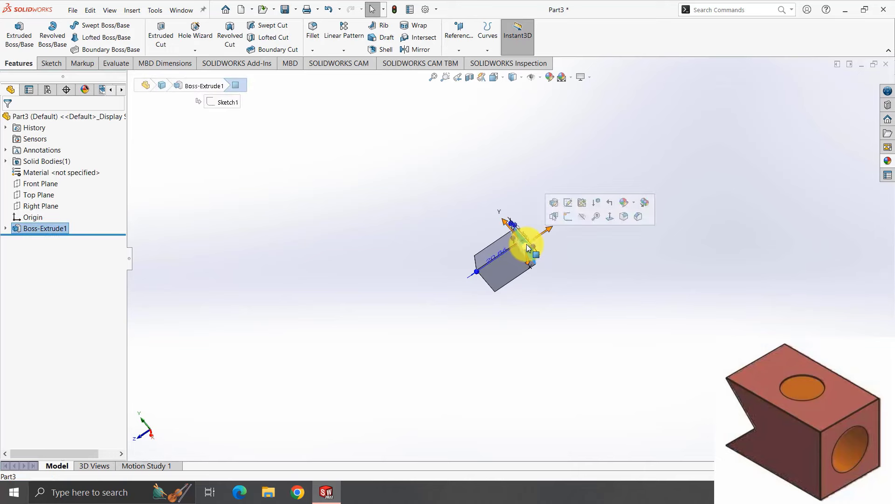
pyautogui.click(569, 216)
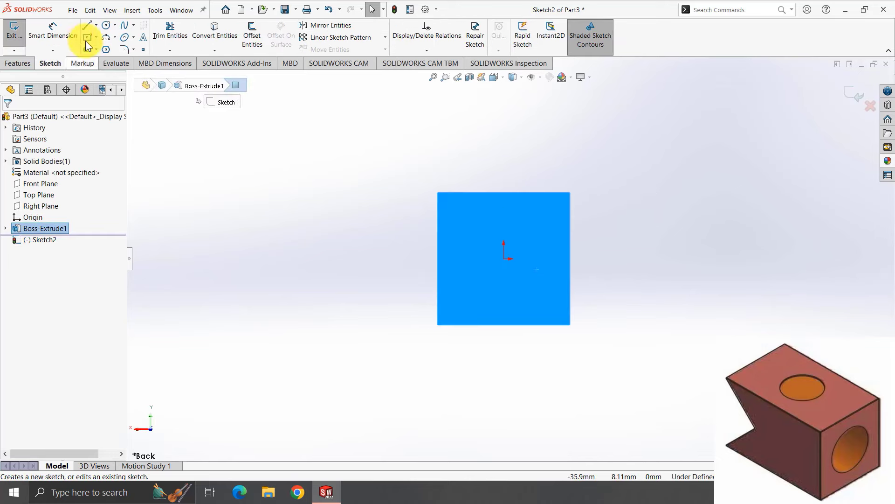
pyautogui.click(106, 25)
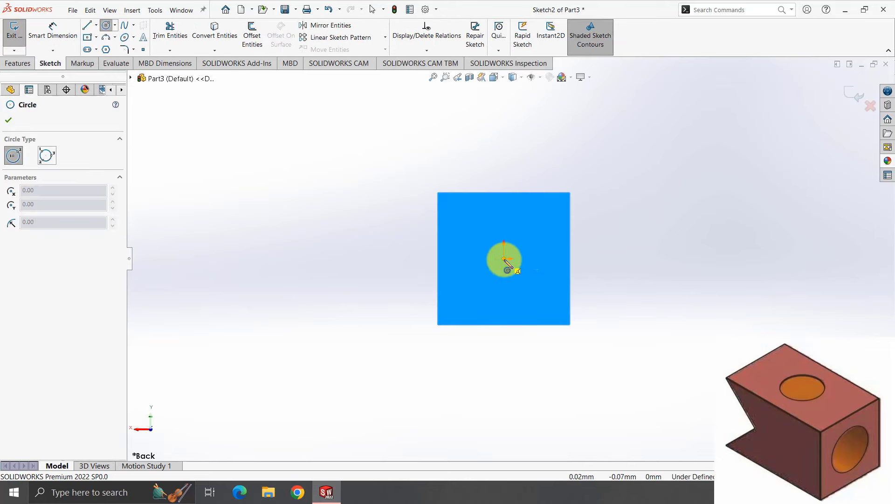
pyautogui.moveTo(504, 257); pyautogui.dragTo(531, 234)
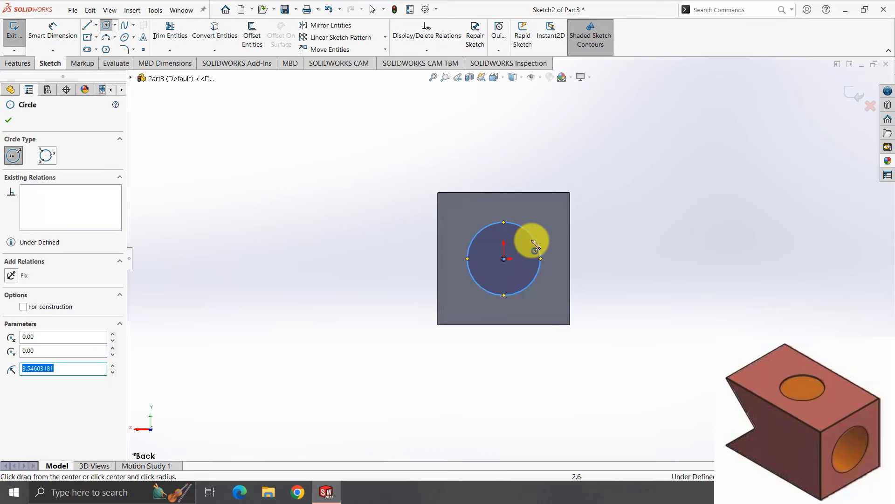
pyautogui.click(53, 33)
pyautogui.click(489, 294)
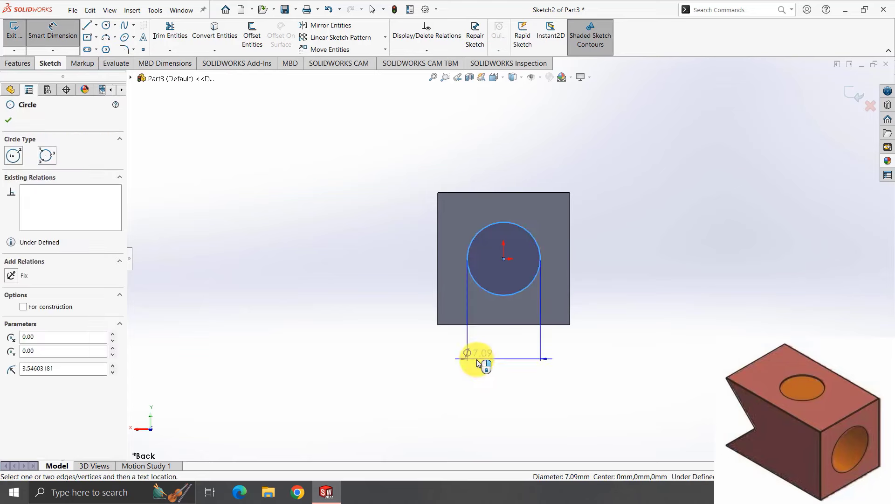
pyautogui.click(478, 363)
pyautogui.write('7')
pyautogui.press('Return')
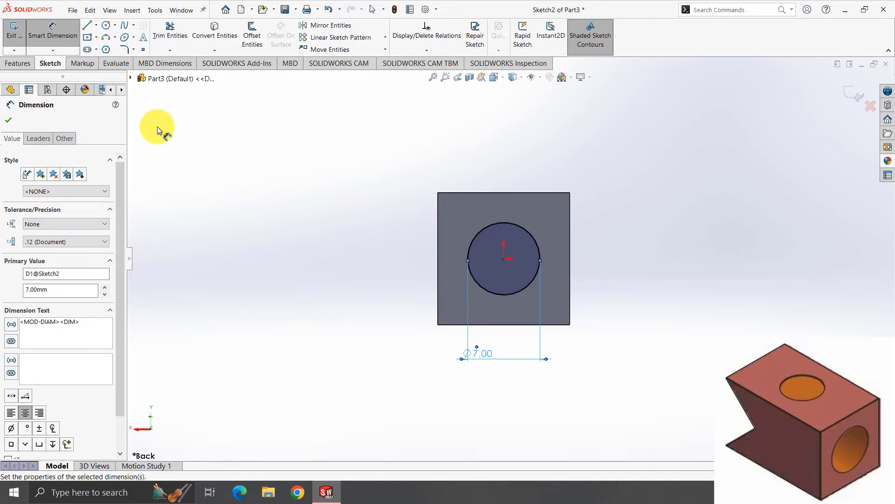
# Cut the circle 10 mm deep into the block as an extruded cut.
pyautogui.click(16, 64)
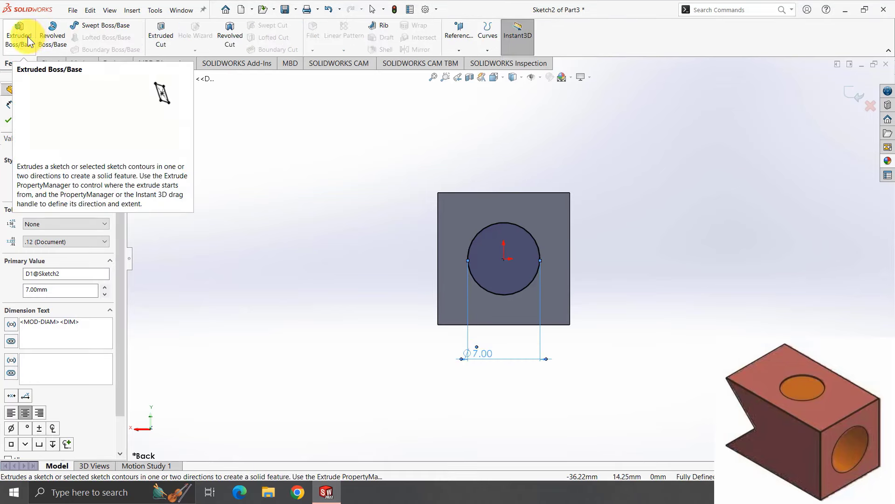
pyautogui.click(163, 34)
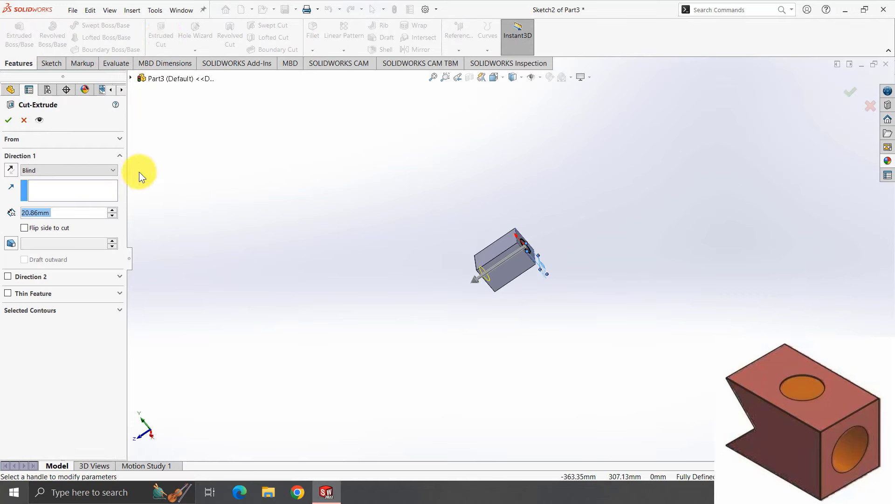
pyautogui.write('10')
pyautogui.press('Return')
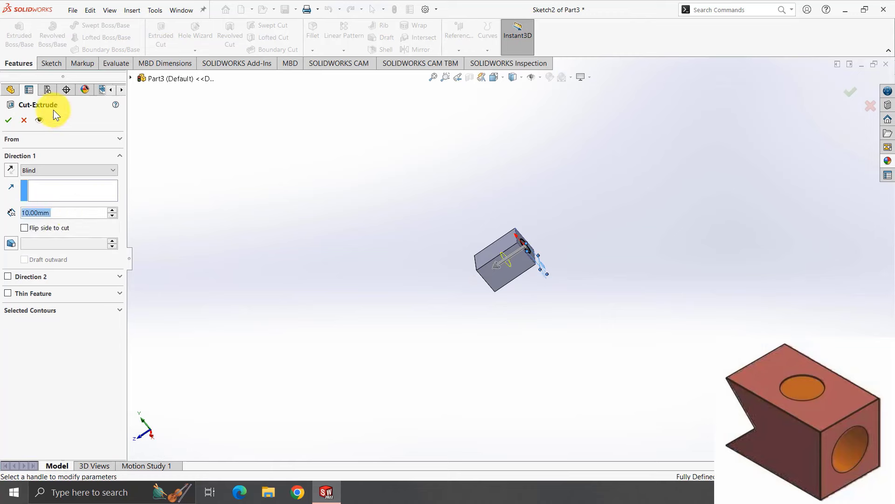
pyautogui.press('Return')
# Sketch a 7 mm diameter circle below the origin on the block's long side face.
pyautogui.click(497, 262)
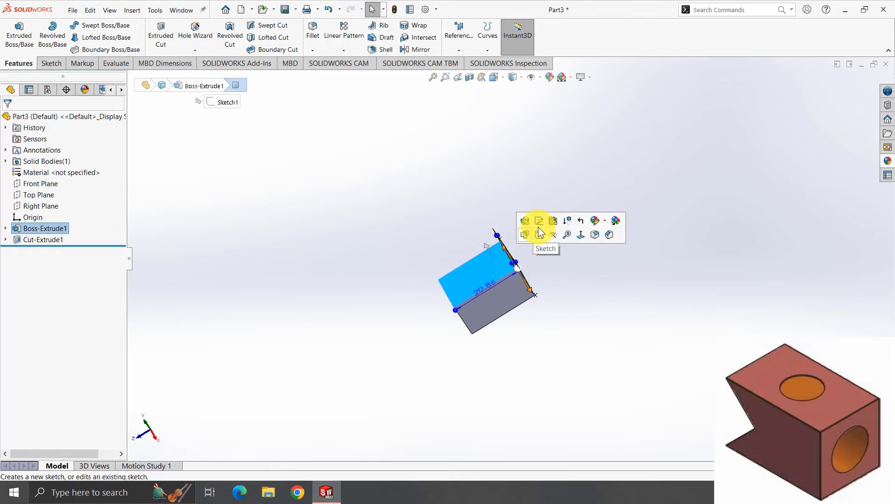
pyautogui.click(538, 227)
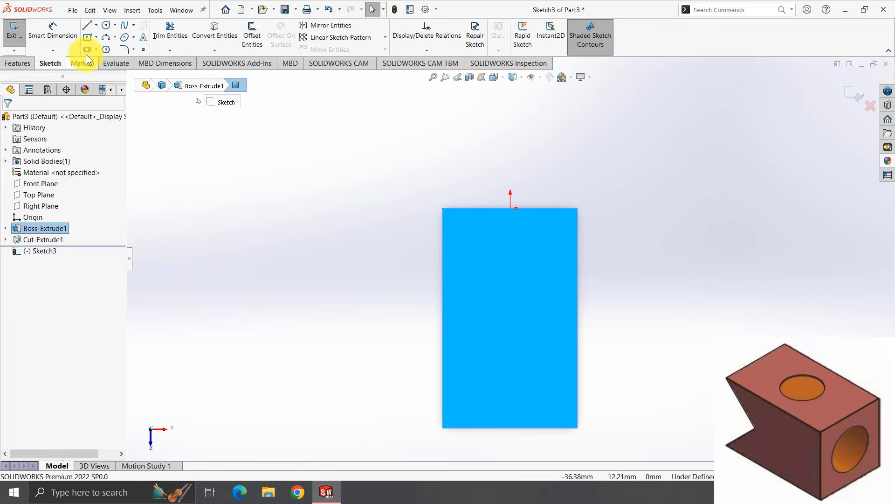
pyautogui.click(106, 25)
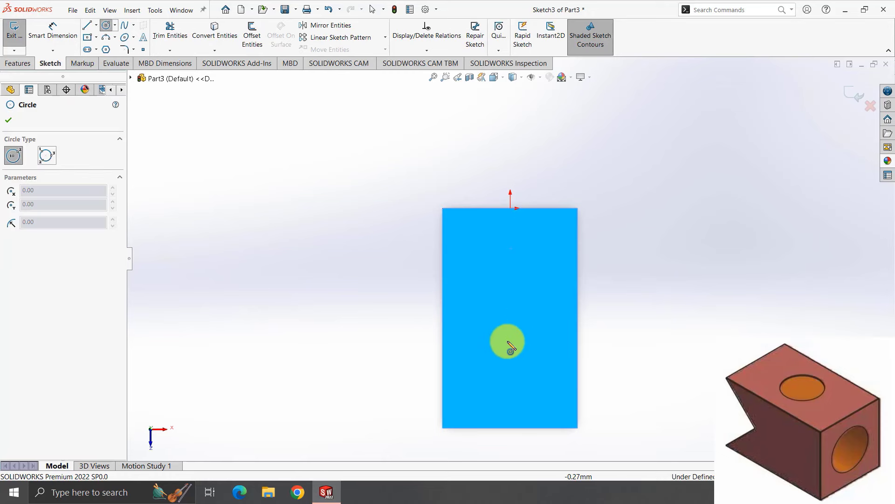
pyautogui.click(510, 318)
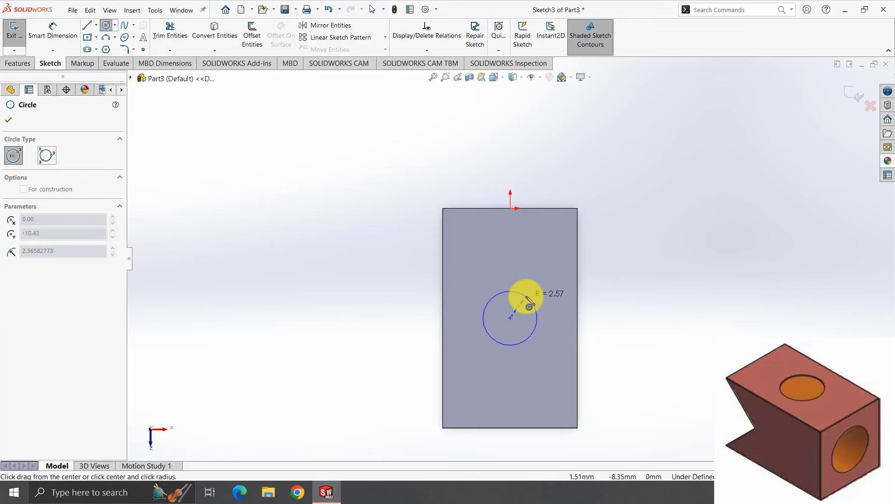
pyautogui.click(529, 305)
pyautogui.click(53, 33)
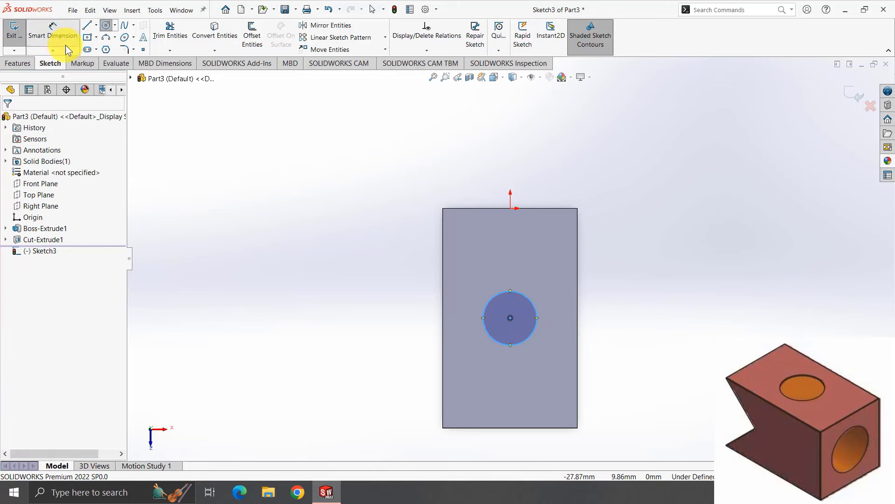
pyautogui.click(481, 333)
pyautogui.click(422, 352)
pyautogui.write('7mm')
pyautogui.press('Return')
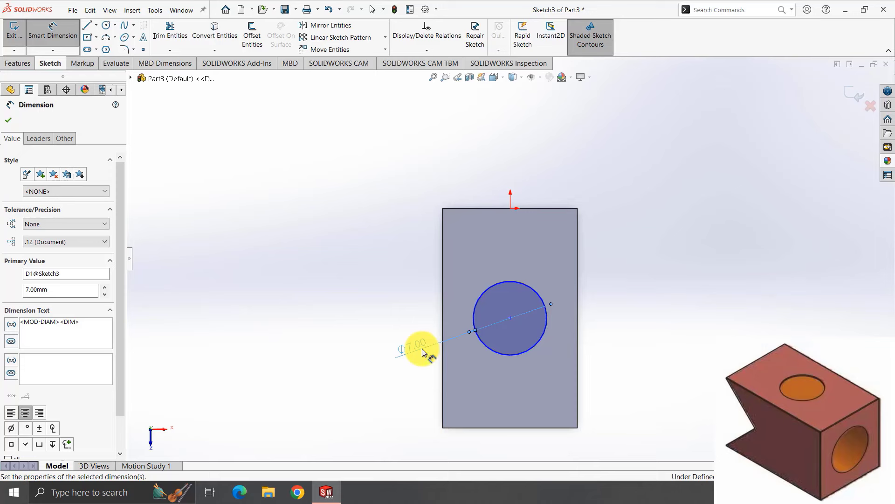
# Extrude-cut the side circle with a 0.2 mm depth, then orbit to inspect it.
pyautogui.click(14, 63)
pyautogui.click(158, 38)
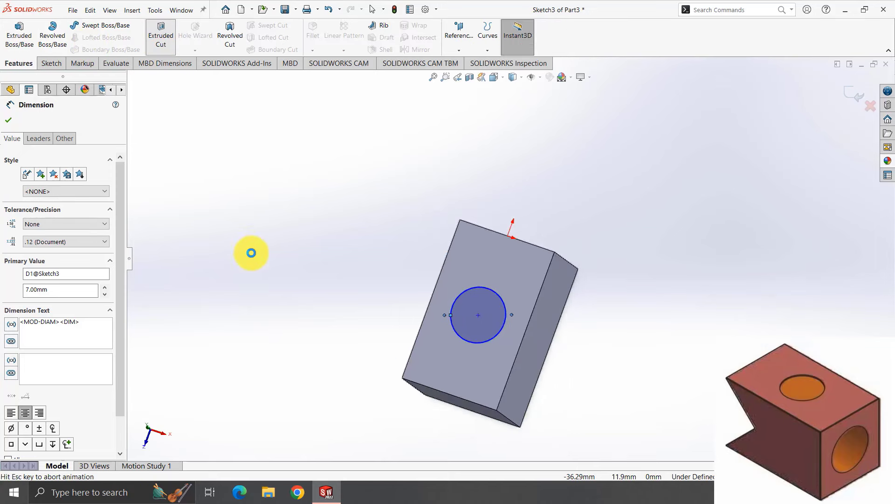
pyautogui.write('0.2')
pyautogui.press('Return')
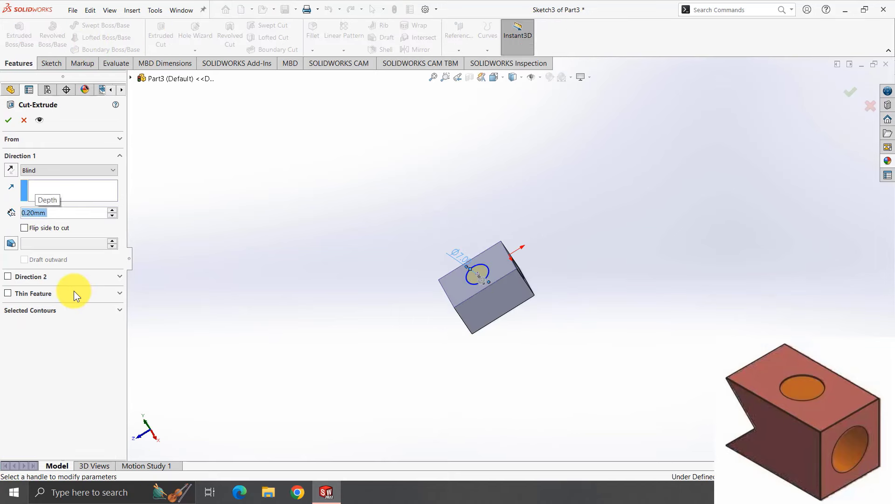
pyautogui.click(9, 120)
pyautogui.moveTo(376, 335)
pyautogui.mouseDown(button='middle')
pyautogui.moveTo(576, 349)
pyautogui.moveTo(692, 424)
pyautogui.moveTo(418, 193)
pyautogui.mouseUp(button='middle')
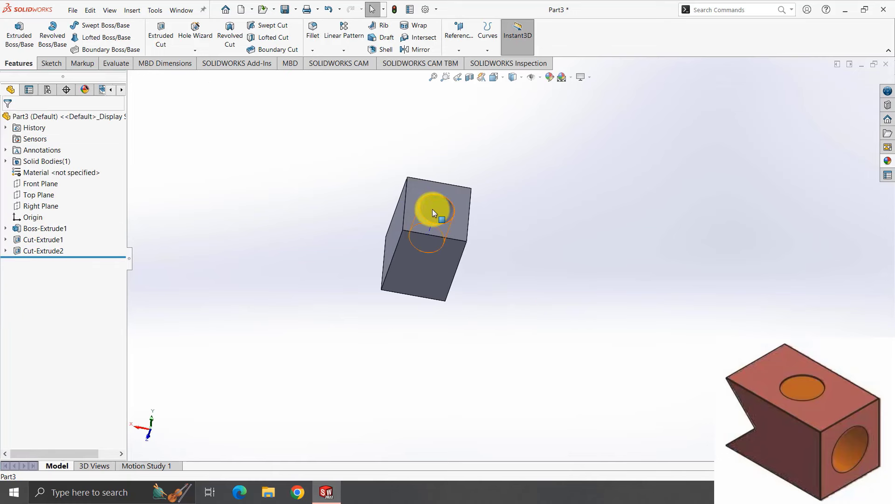
# Open Sketch2 under Cut-Extrude1 for editing.
pyautogui.click(432, 209)
pyautogui.click(26, 240)
pyautogui.click(33, 213)
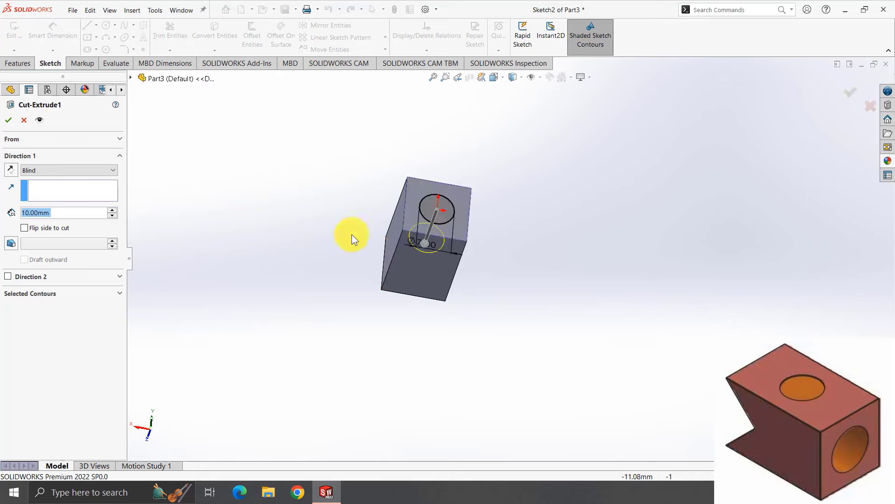
pyautogui.click(23, 120)
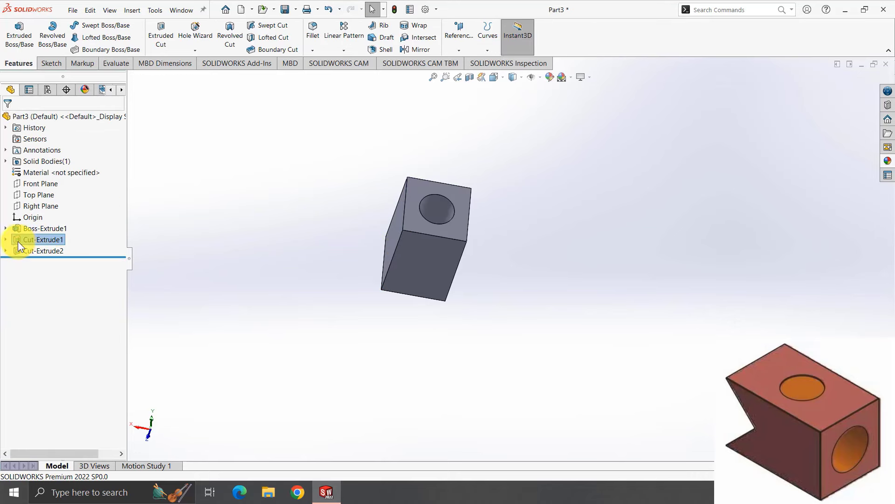
pyautogui.click(30, 252)
pyautogui.click(37, 224)
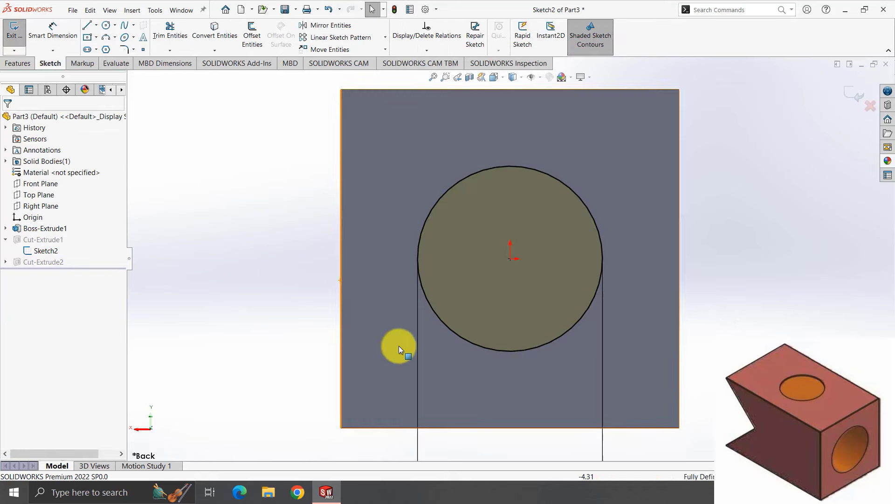
# Change the hole circle's diameter from 7 mm to 8 mm and exit the sketch to rebuild.
pyautogui.click(417, 352)
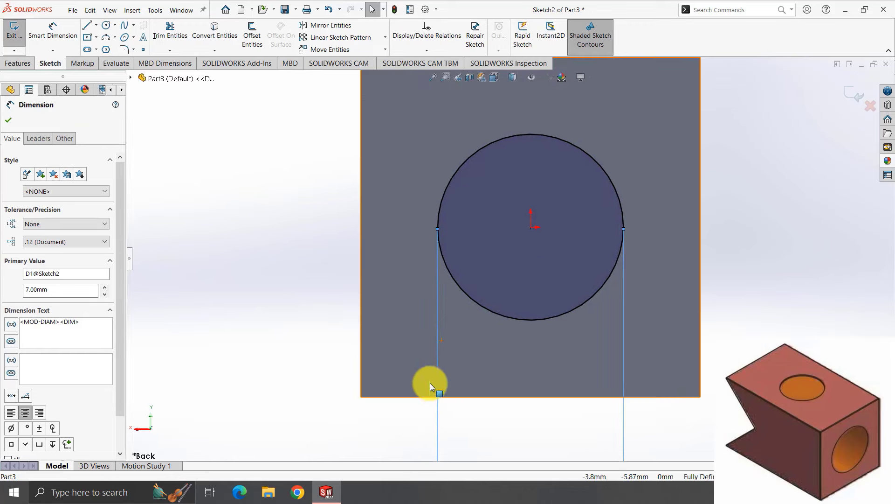
pyautogui.click(434, 77)
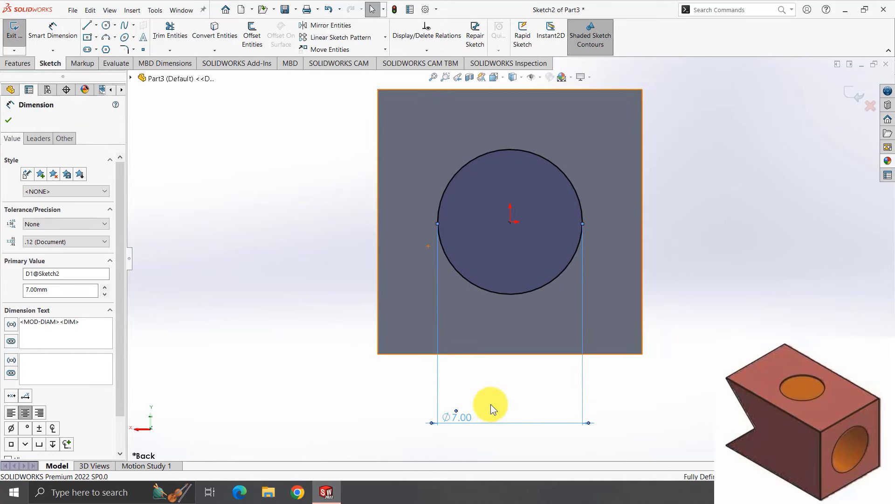
pyautogui.doubleClick(467, 416)
pyautogui.write('8')
pyautogui.press('Return')
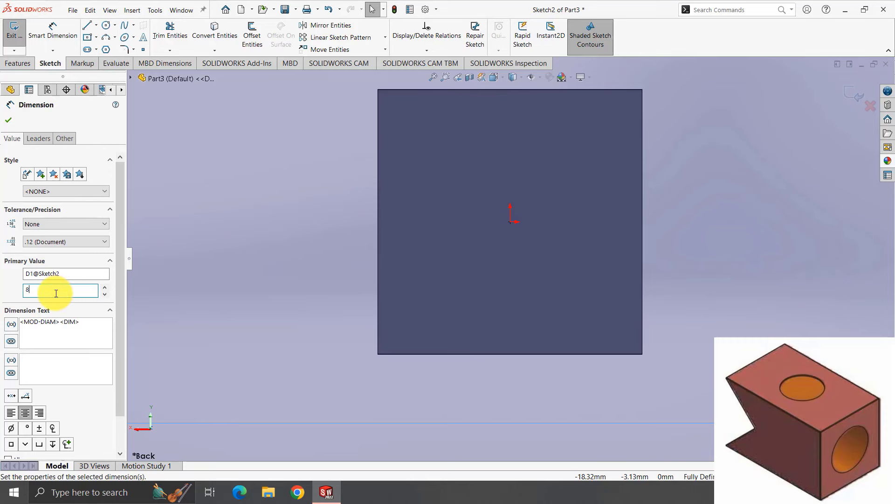
pyautogui.press('Return')
pyautogui.click(9, 120)
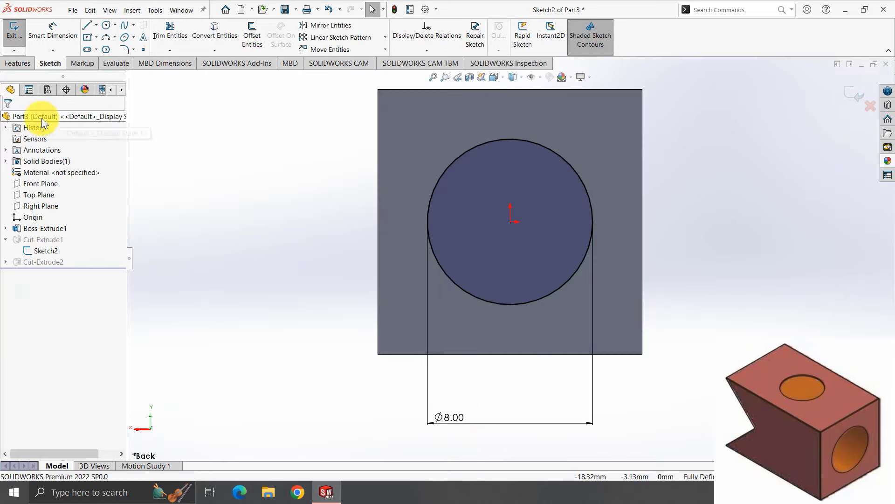
pyautogui.click(850, 94)
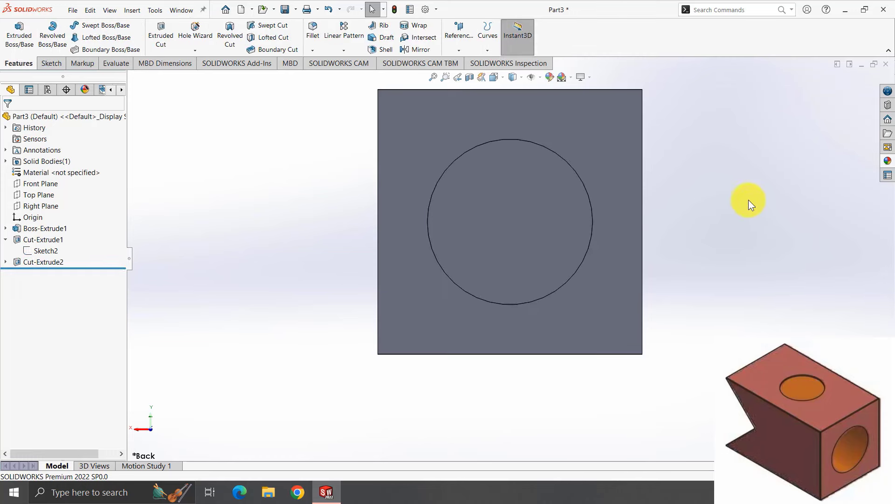
pyautogui.moveTo(748, 199)
pyautogui.mouseDown(button='middle')
pyautogui.moveTo(715, 240)
pyautogui.moveTo(740, 231)
pyautogui.mouseUp(button='middle')
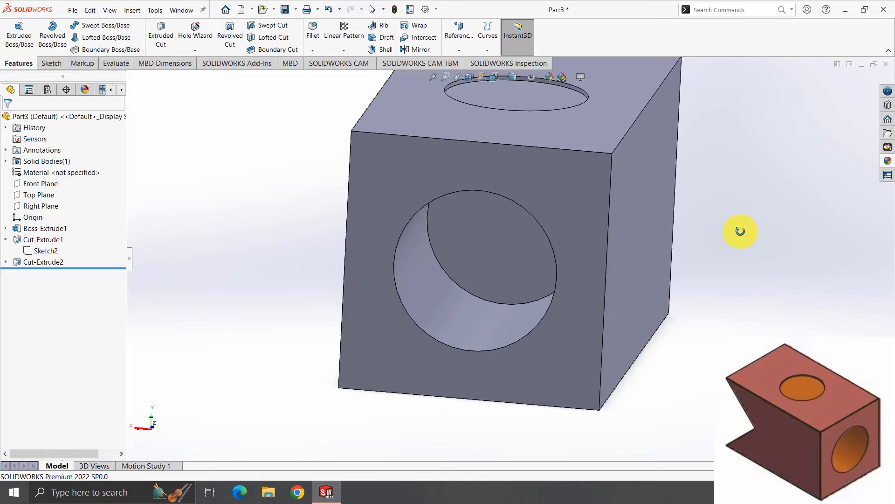
pyautogui.moveTo(740, 231); pyautogui.dragTo(625, 276, button='middle')
pyautogui.click(589, 228)
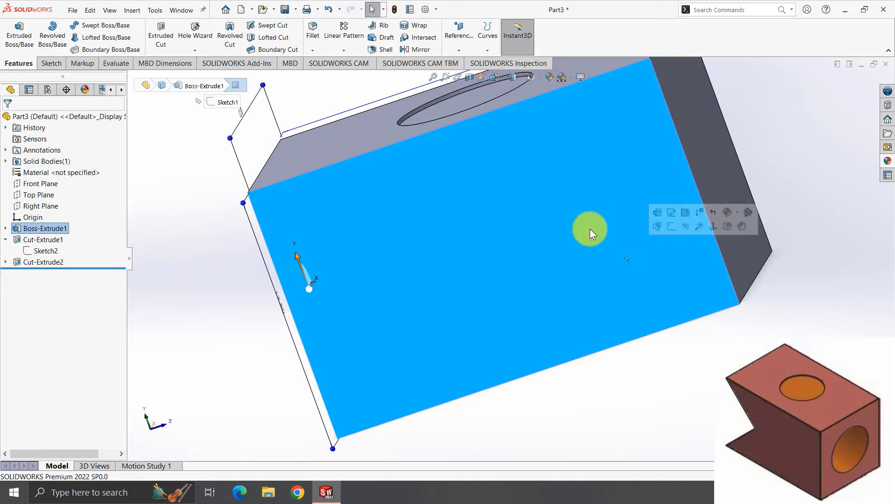
# On the block's large face, sketch a V of two lines from the top-right corner.
pyautogui.click(457, 225)
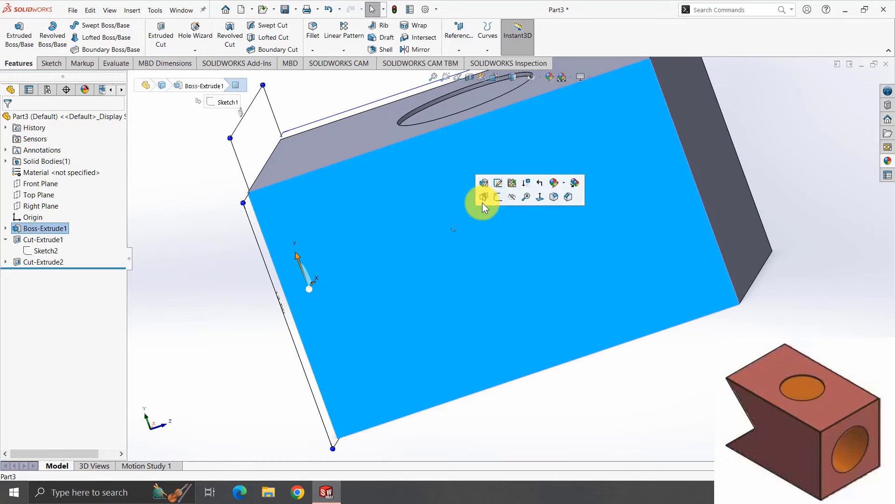
pyautogui.click(482, 202)
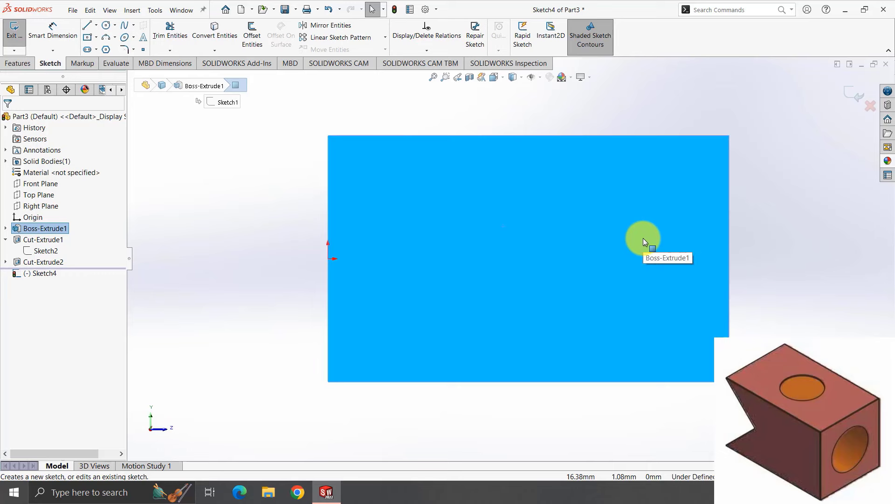
pyautogui.click(87, 25)
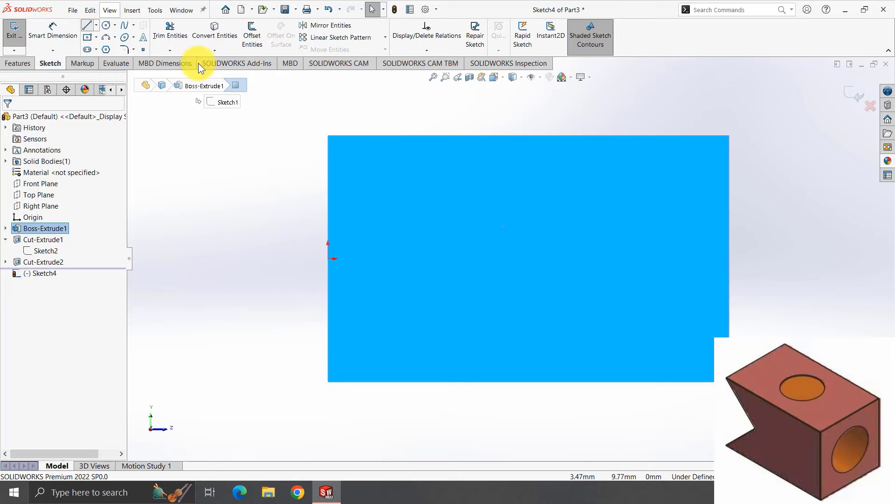
pyautogui.click(730, 137)
pyautogui.moveTo(676, 306); pyautogui.dragTo(762, 410)
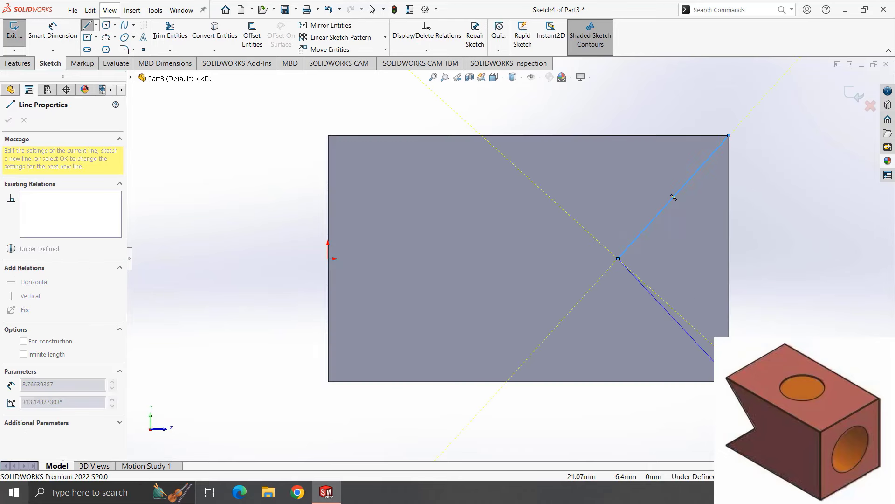
# Dimension the angle between the V's two lines to 90°.
pyautogui.click(66, 27)
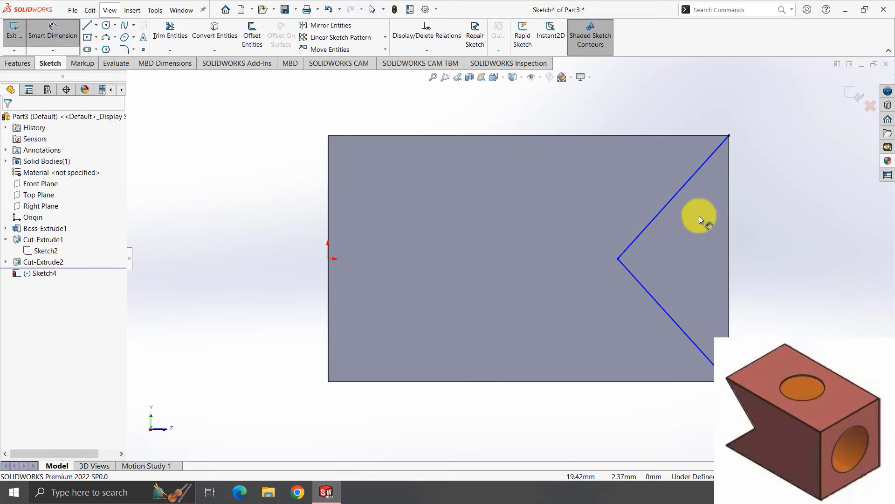
pyautogui.click(666, 211)
pyautogui.click(645, 292)
pyautogui.click(673, 266)
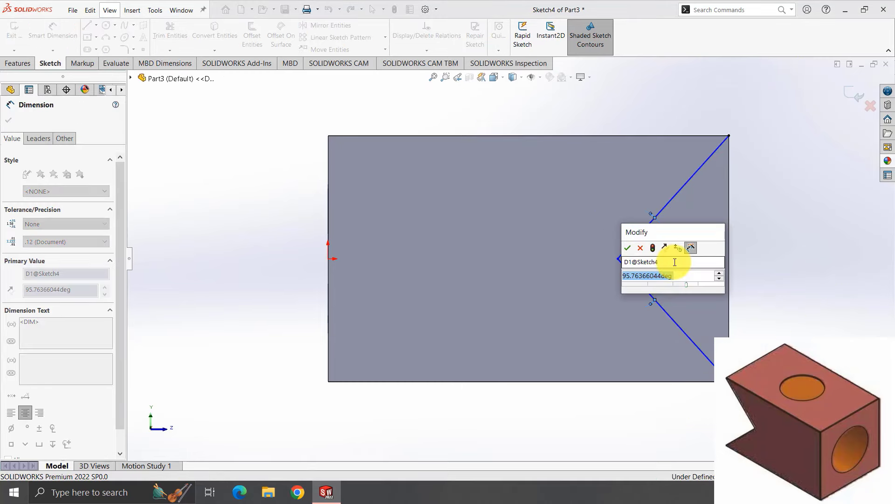
pyautogui.write('90')
pyautogui.press('Return')
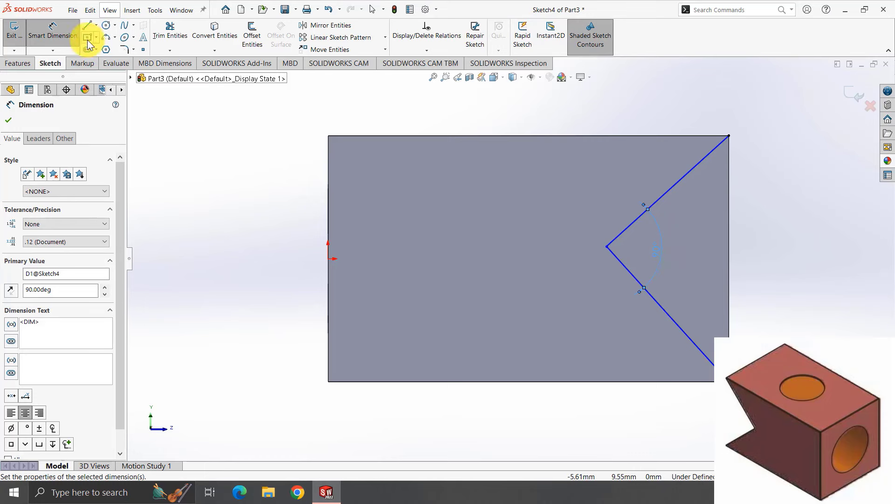
# Add a Horizontal relation between the V's apex and the origin.
pyautogui.click(70, 32)
pyautogui.click(609, 247)
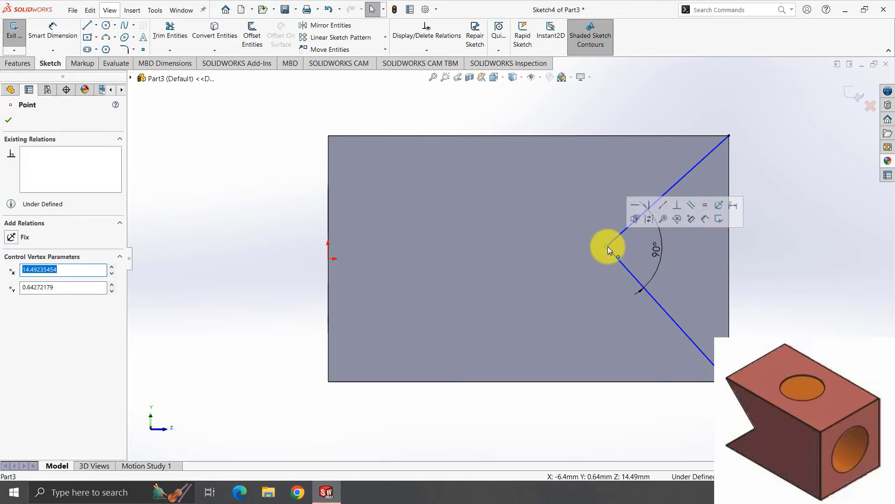
pyautogui.keyDown('ctrl'); pyautogui.click(329, 258); pyautogui.keyUp('ctrl')
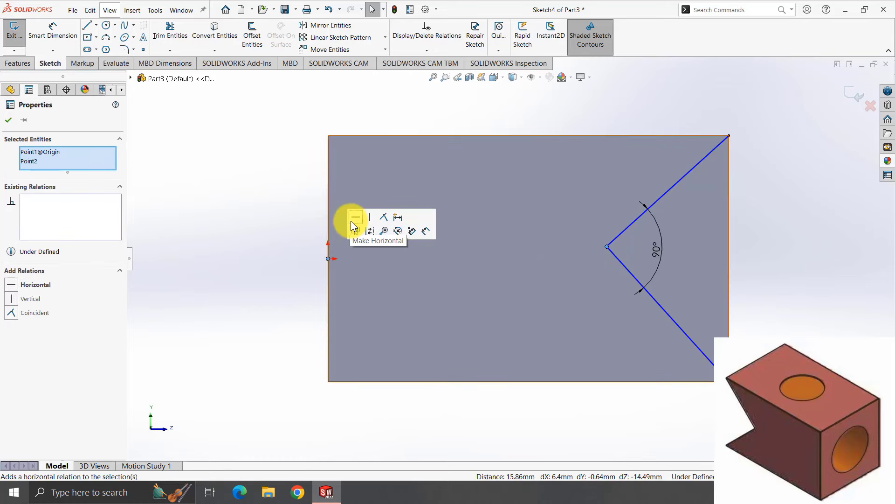
pyautogui.click(350, 218)
pyautogui.click(245, 239)
# Extrude-cut the V sketch Through All in both directions, then zoom to fit.
pyautogui.click(18, 65)
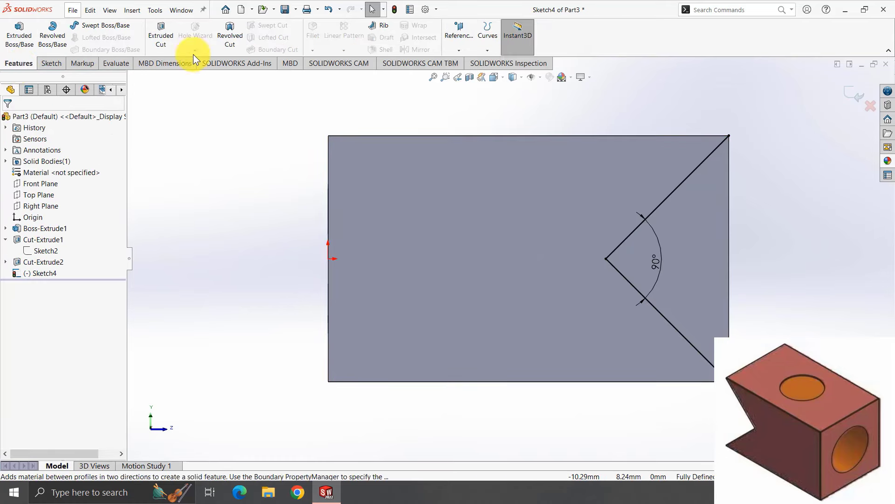
pyautogui.click(170, 39)
pyautogui.moveTo(589, 170)
pyautogui.mouseDown(button='middle')
pyautogui.moveTo(723, 154)
pyautogui.moveTo(597, 217)
pyautogui.mouseUp(button='middle')
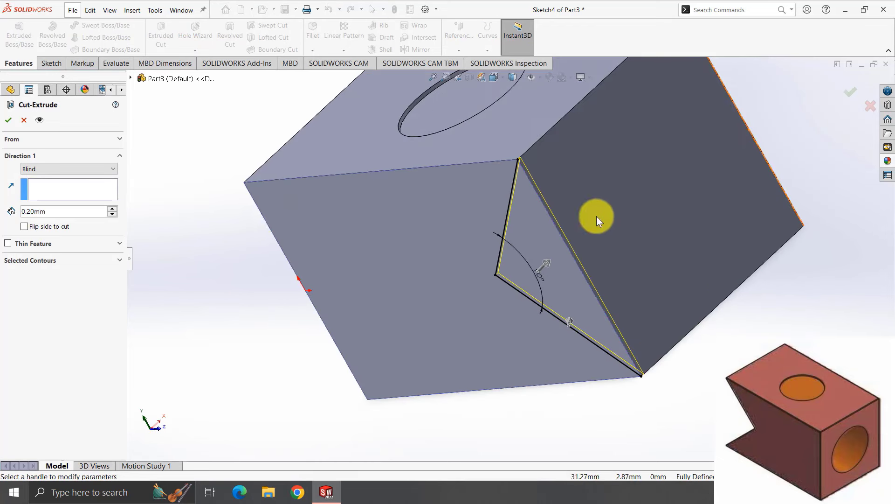
pyautogui.click(75, 166)
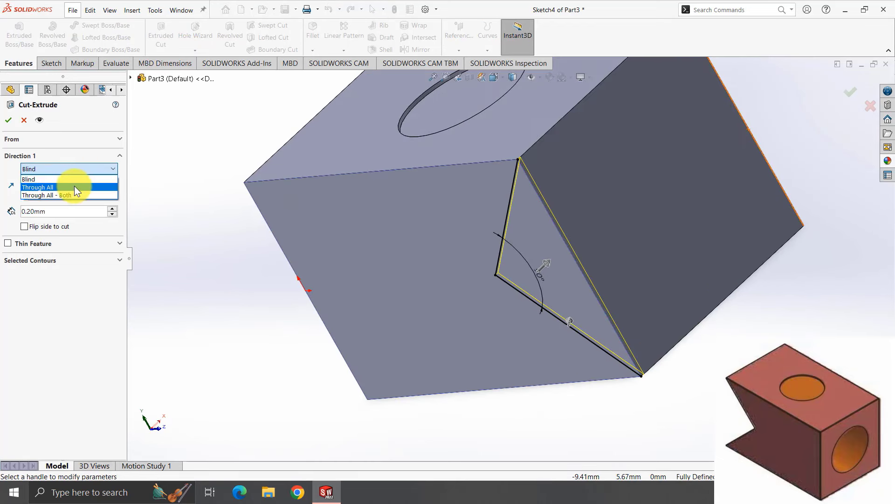
pyautogui.click(74, 185)
pyautogui.click(72, 171)
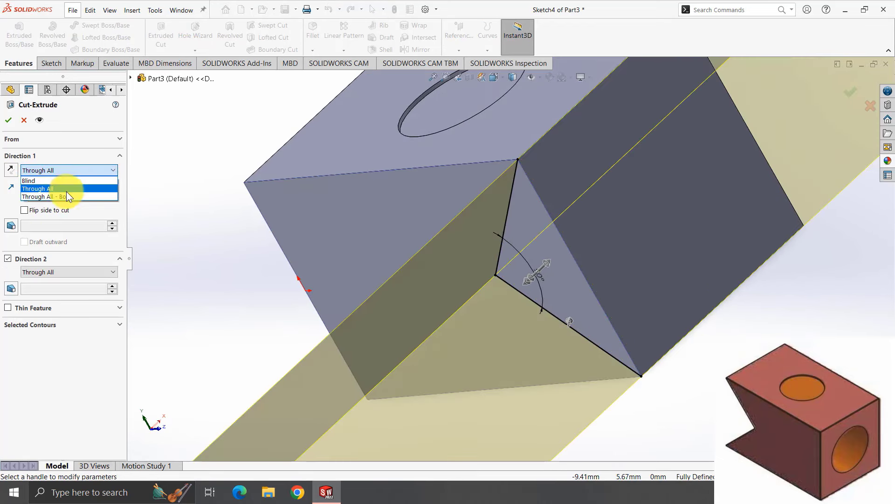
pyautogui.click(8, 120)
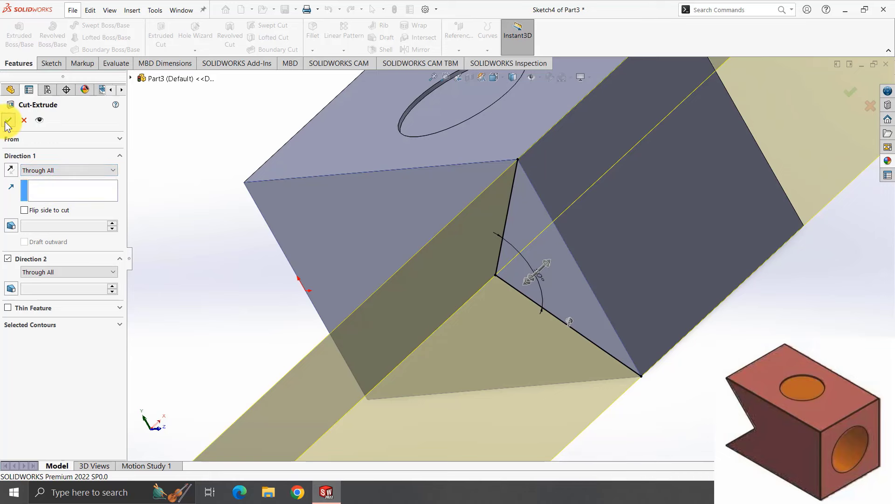
pyautogui.scroll(-2, 465, 228)
pyautogui.scroll(-2, 465, 228)
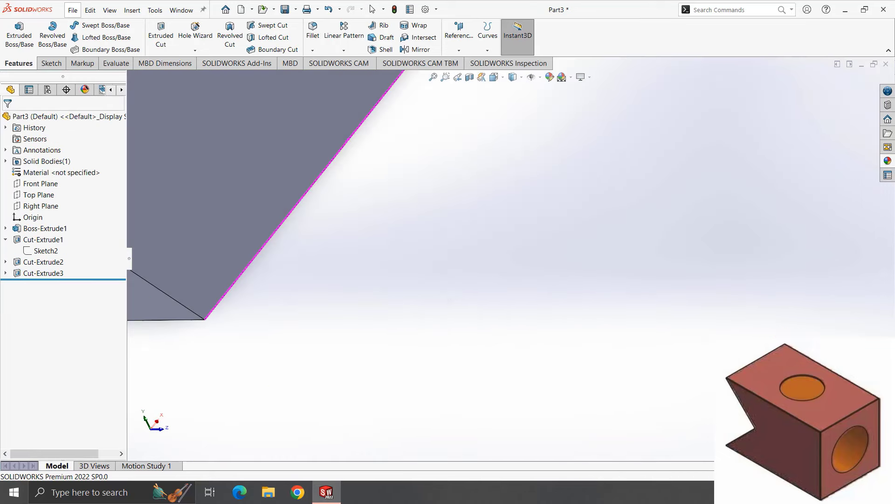
pyautogui.scroll(-1, 465, 229)
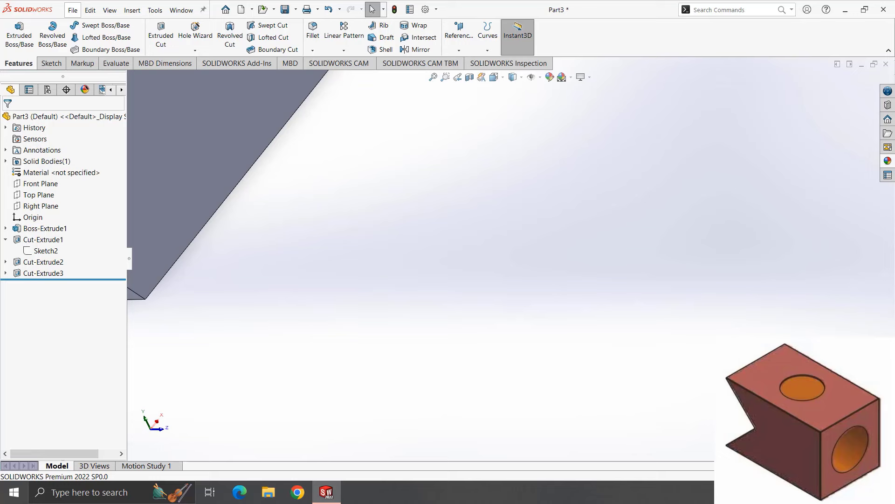
pyautogui.click(433, 77)
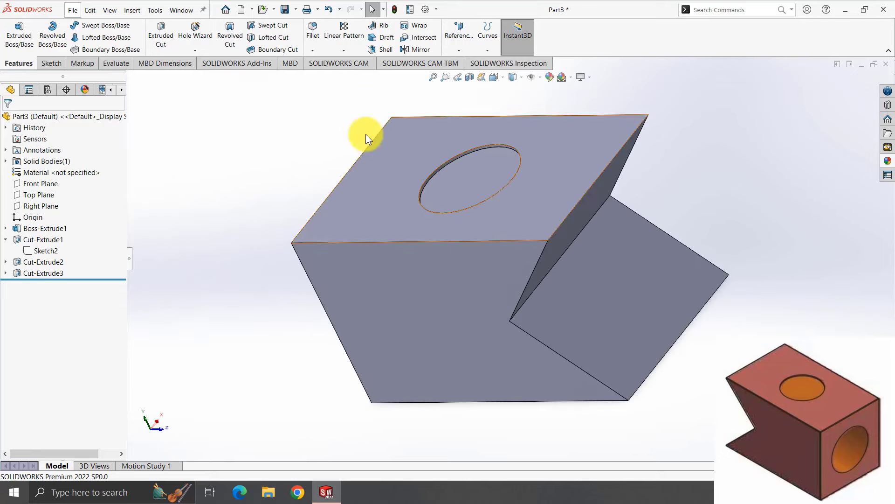
# Fillet the block's top edge with a 0.1 mm radius.
pyautogui.click(576, 205)
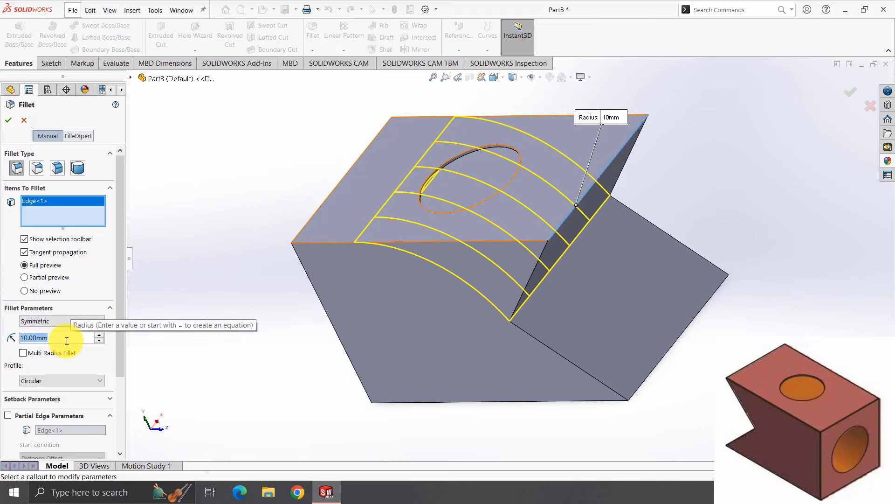
pyautogui.write('0.1')
pyautogui.press('Return')
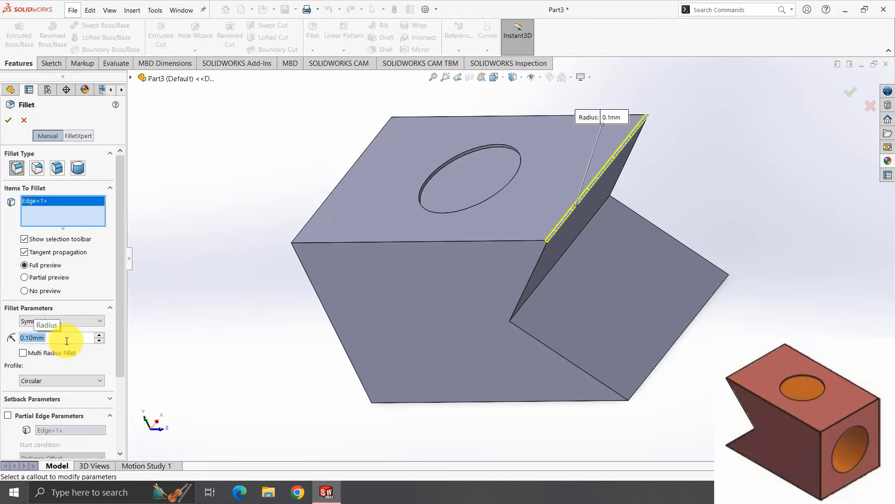
pyautogui.click(9, 119)
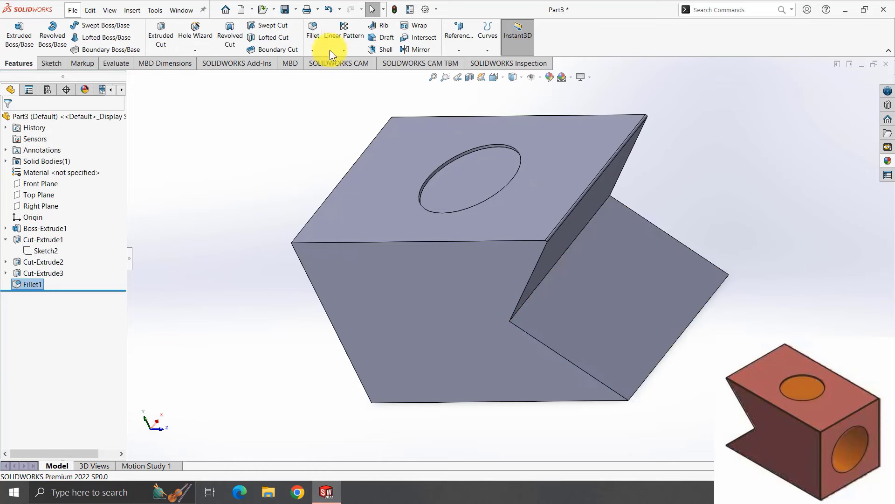
# Add a second fillet, Fillet2, on the right vertical edge.
pyautogui.press('Return')
pyautogui.click(656, 369)
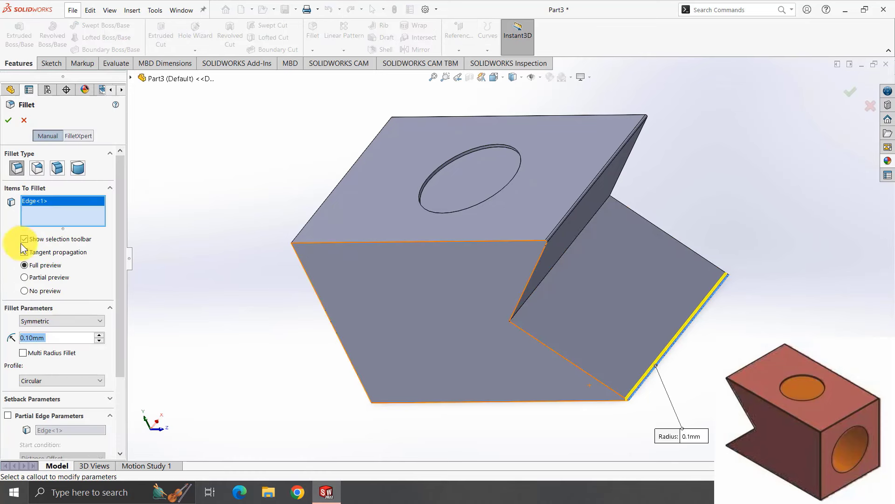
pyautogui.click(8, 119)
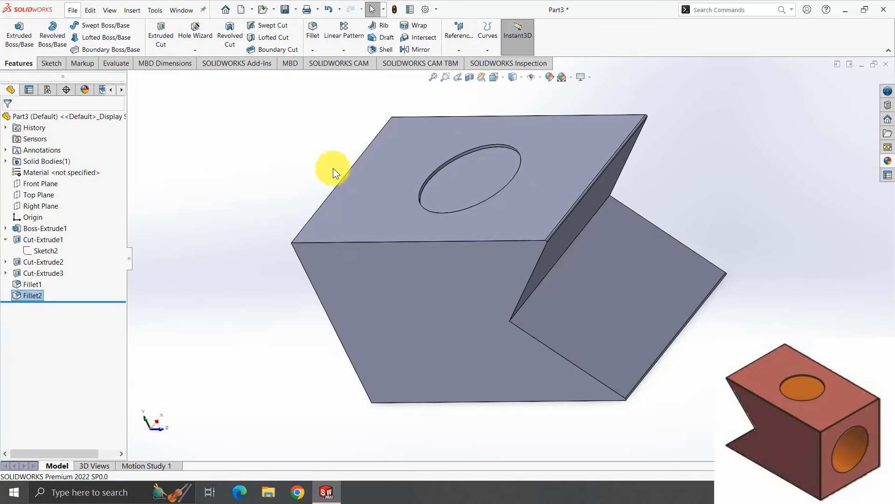
pyautogui.rightClick(536, 223)
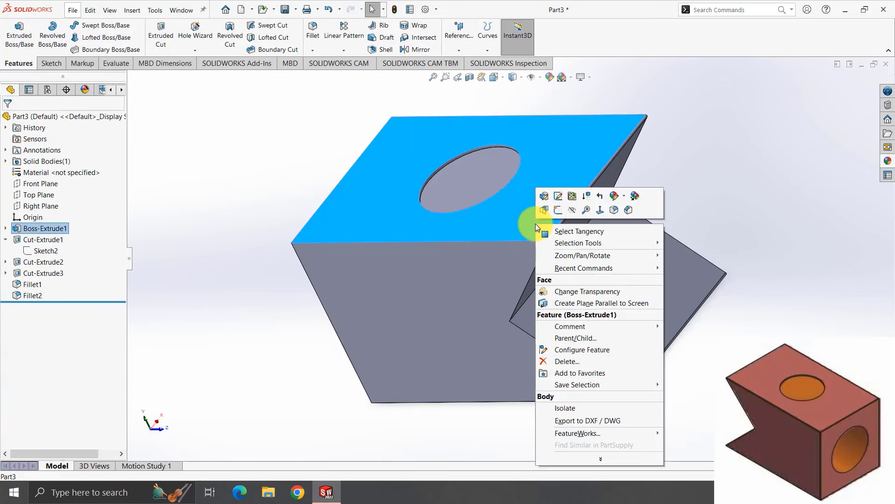
# Set the whole part's appearance to dark red.
pyautogui.click(623, 196)
pyautogui.click(623, 240)
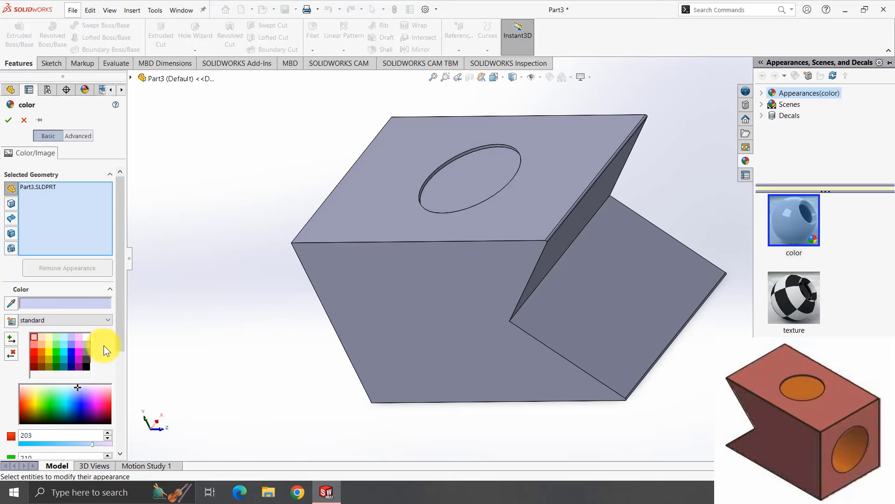
pyautogui.click(35, 360)
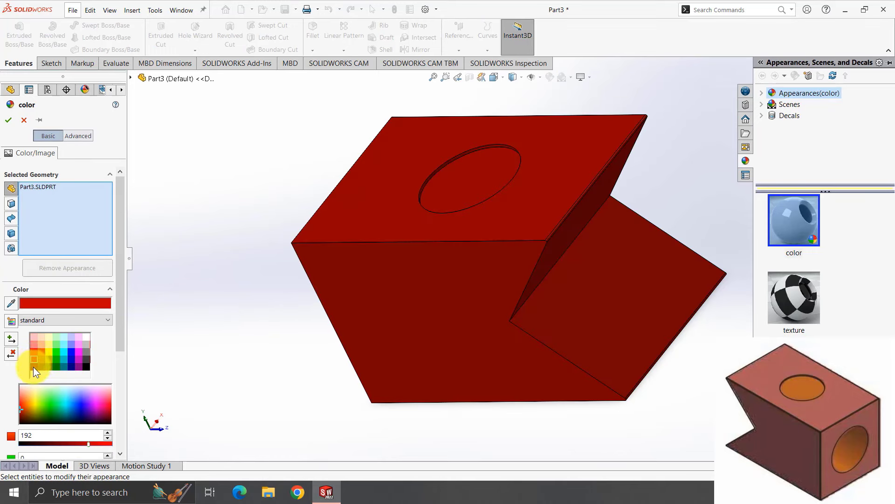
pyautogui.click(34, 367)
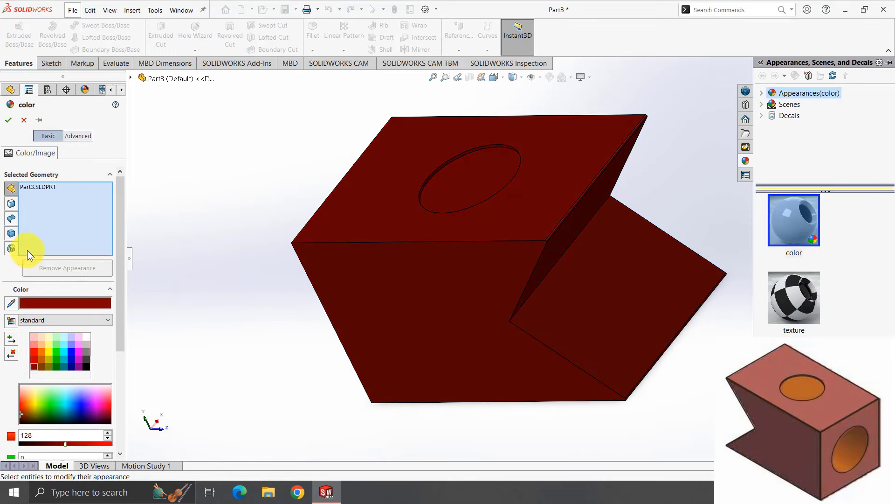
pyautogui.click(8, 122)
# Colour the top hole's inner face orange.
pyautogui.click(460, 184)
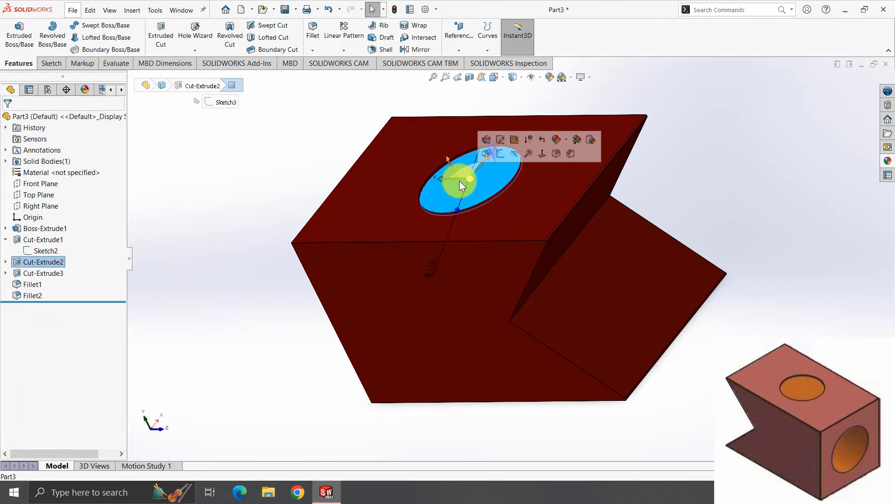
pyautogui.rightClick(460, 180)
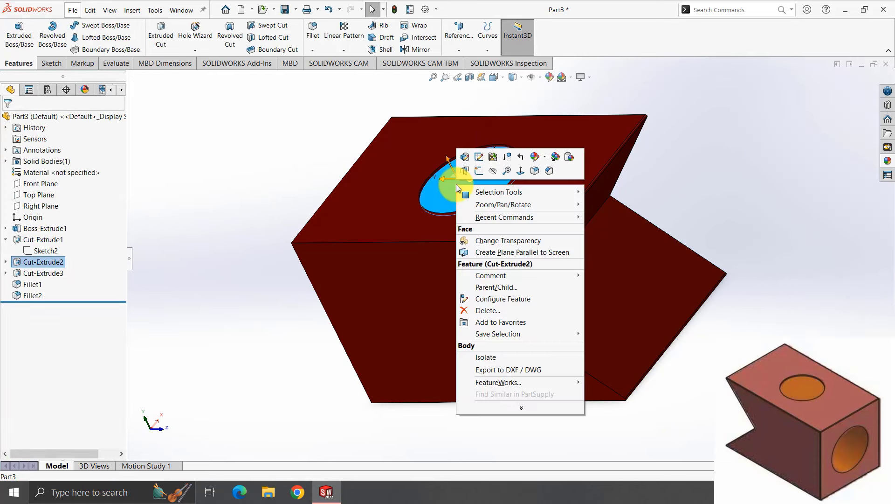
pyautogui.click(544, 156)
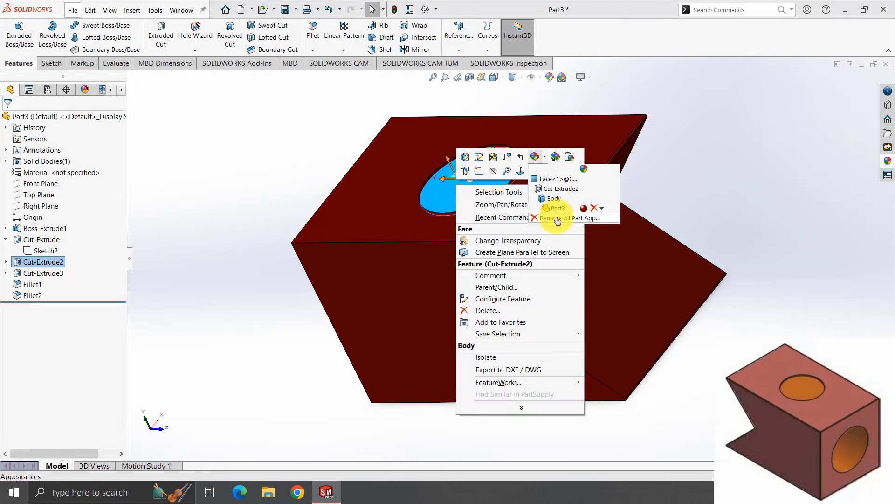
pyautogui.click(554, 180)
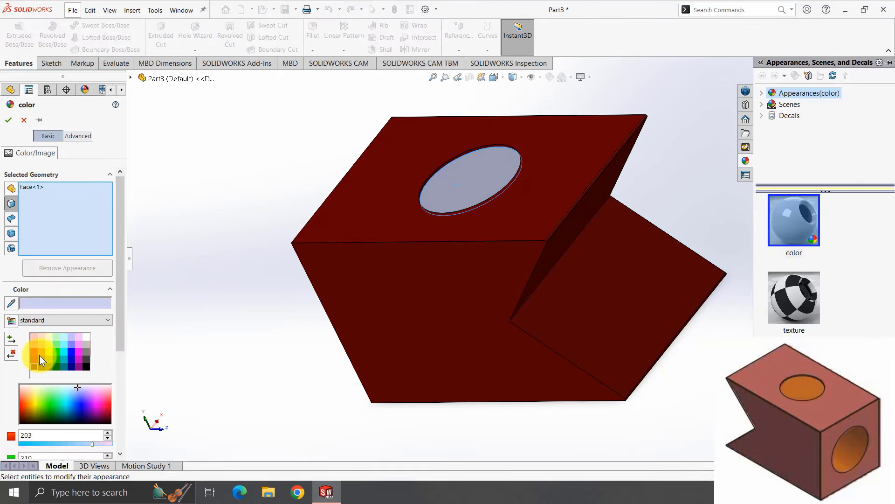
pyautogui.click(39, 354)
pyautogui.click(9, 122)
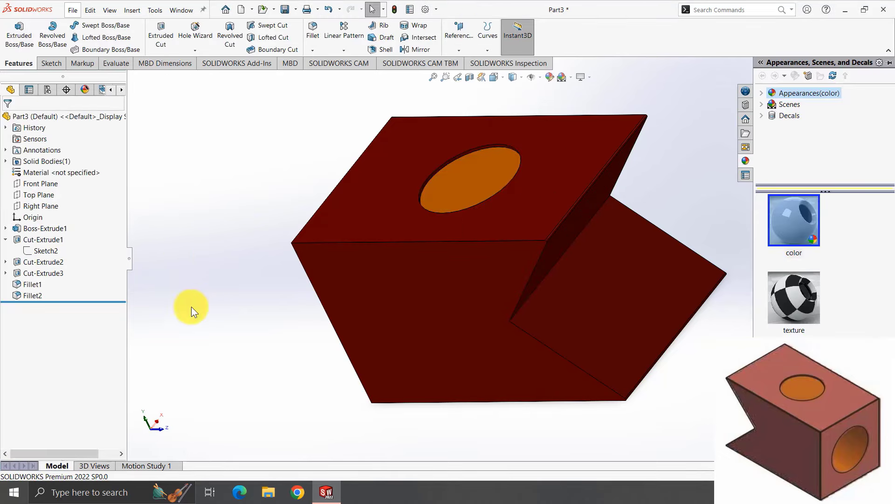
# Colour the side cross hole's inner face orange.
pyautogui.moveTo(192, 307)
pyautogui.mouseDown(button='middle')
pyautogui.moveTo(261, 306)
pyautogui.moveTo(474, 261)
pyautogui.mouseUp(button='middle')
pyautogui.click(505, 247)
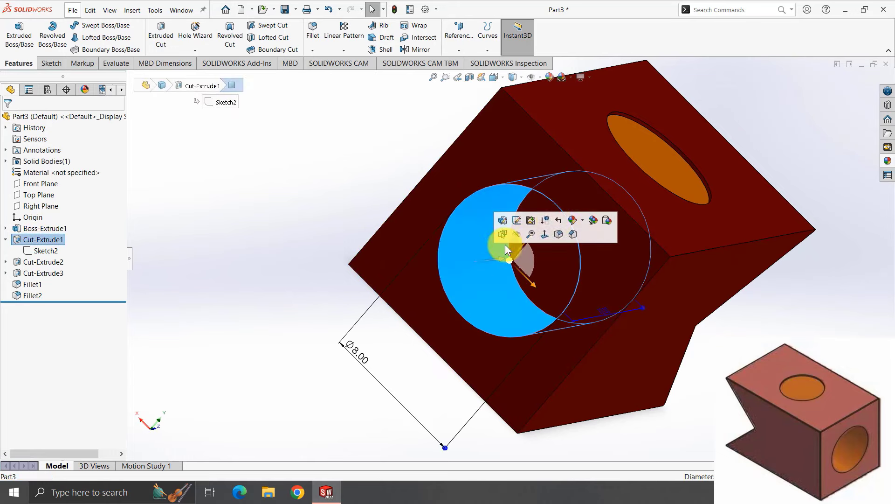
pyautogui.click(583, 220)
pyautogui.click(596, 238)
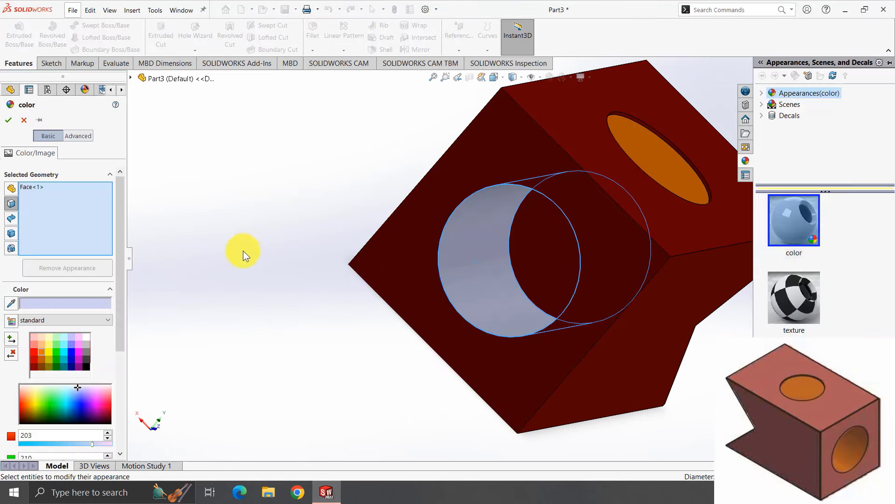
pyautogui.click(41, 352)
pyautogui.click(8, 119)
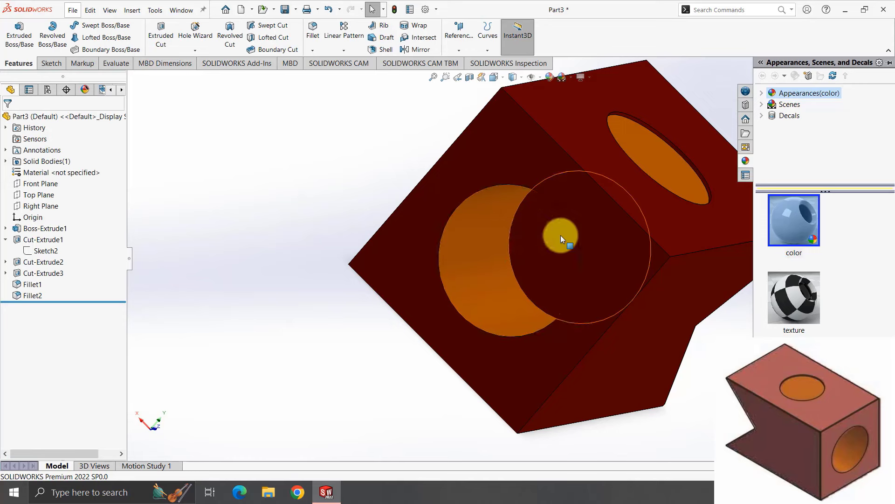
# Colour the remaining inner hole face orange.
pyautogui.click(560, 236)
pyautogui.rightClick(556, 238)
pyautogui.click(646, 209)
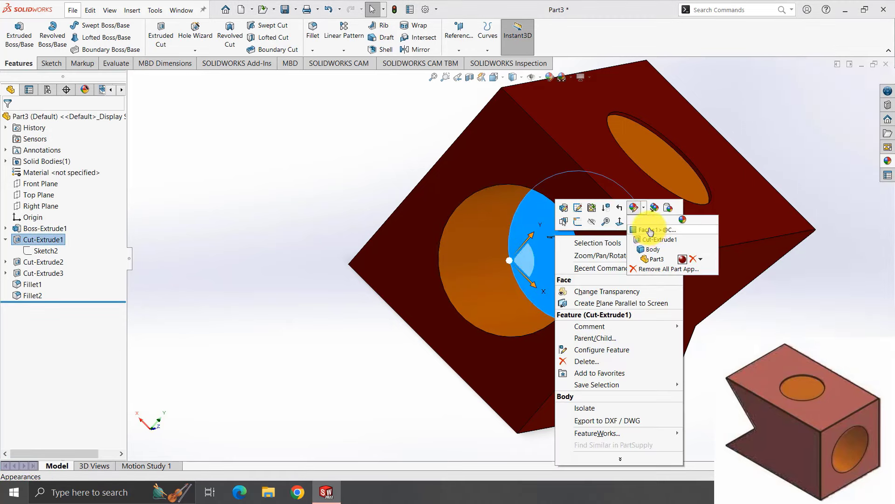
pyautogui.click(685, 242)
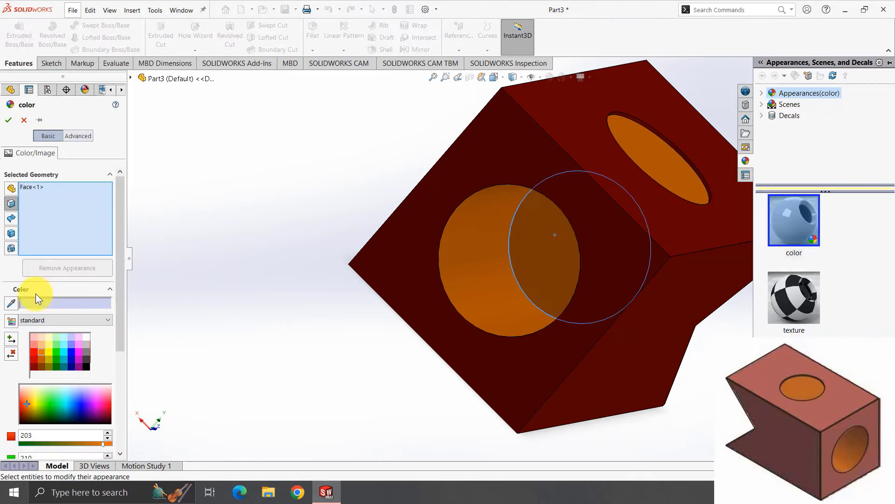
pyautogui.click(8, 120)
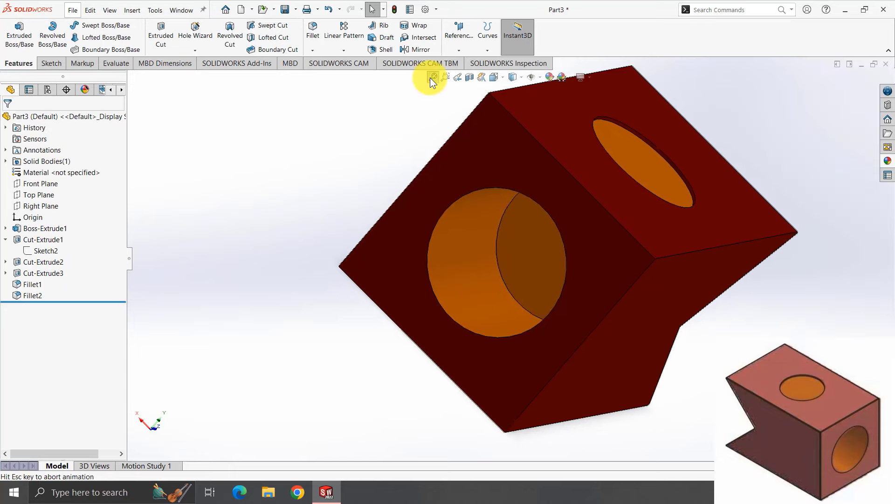
pyautogui.click(432, 77)
# Orbit the coloured block to inspect the finished appearances.
pyautogui.moveTo(398, 227)
pyautogui.mouseDown(button='middle')
pyautogui.moveTo(472, 275)
pyautogui.moveTo(432, 354)
pyautogui.moveTo(447, 260)
pyautogui.moveTo(518, 192)
pyautogui.moveTo(466, 218)
pyautogui.moveTo(520, 183)
pyautogui.moveTo(519, 290)
pyautogui.moveTo(498, 260)
pyautogui.mouseUp(button='middle')
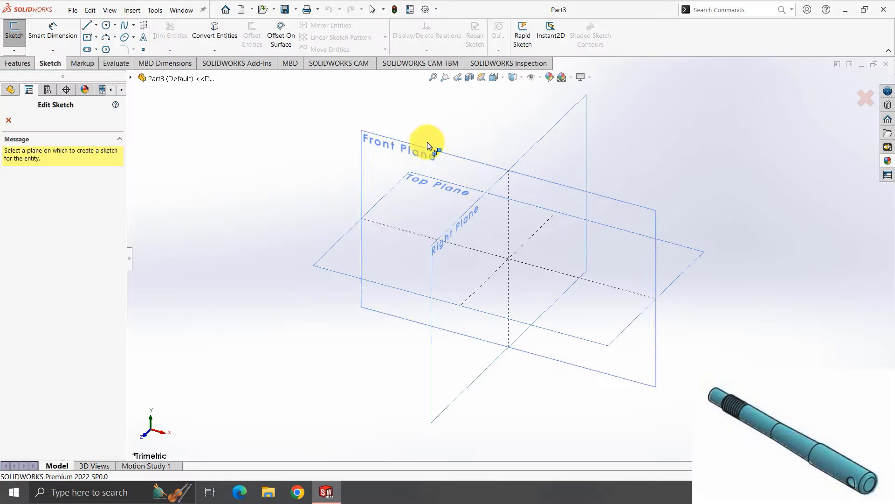
# On the Front Plane, draw a vertical line up from the origin and dimension it 6.25.
pyautogui.click(415, 147)
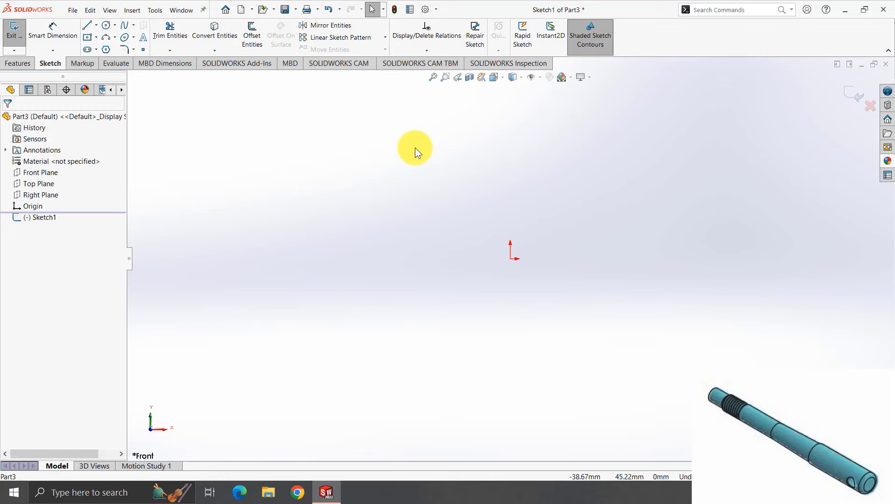
pyautogui.click(87, 25)
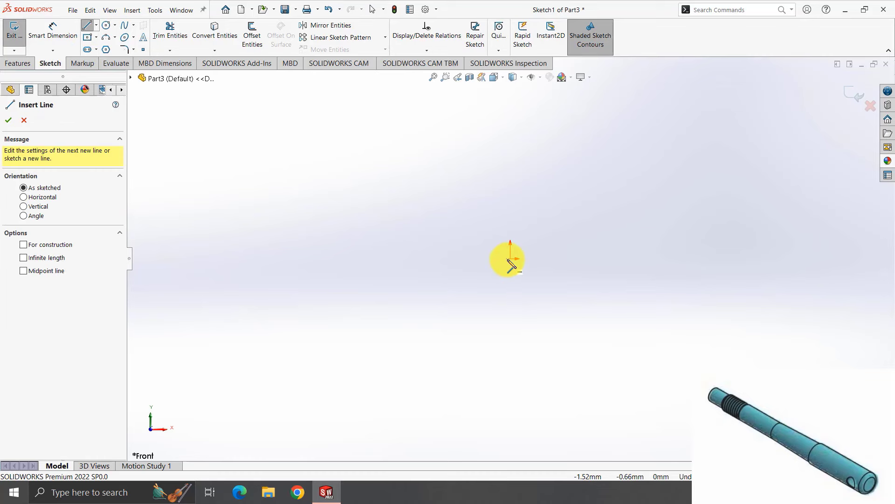
pyautogui.click(511, 259)
pyautogui.click(510, 180)
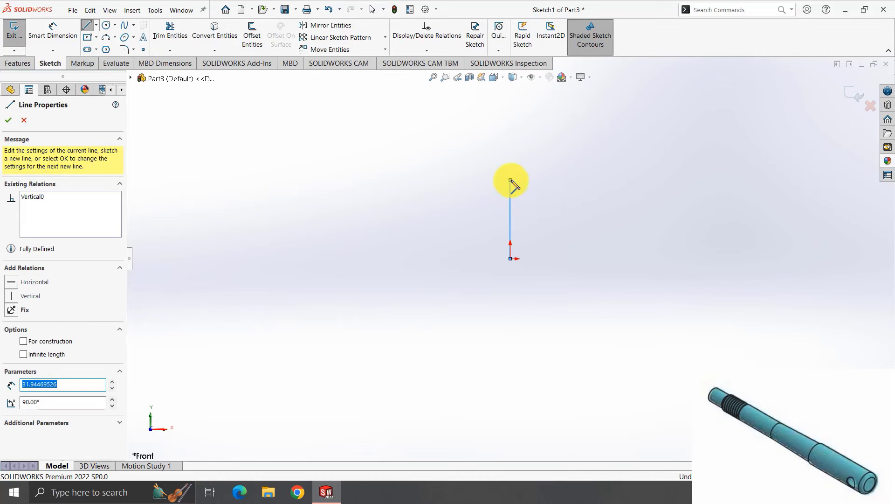
pyautogui.click(53, 28)
pyautogui.click(511, 212)
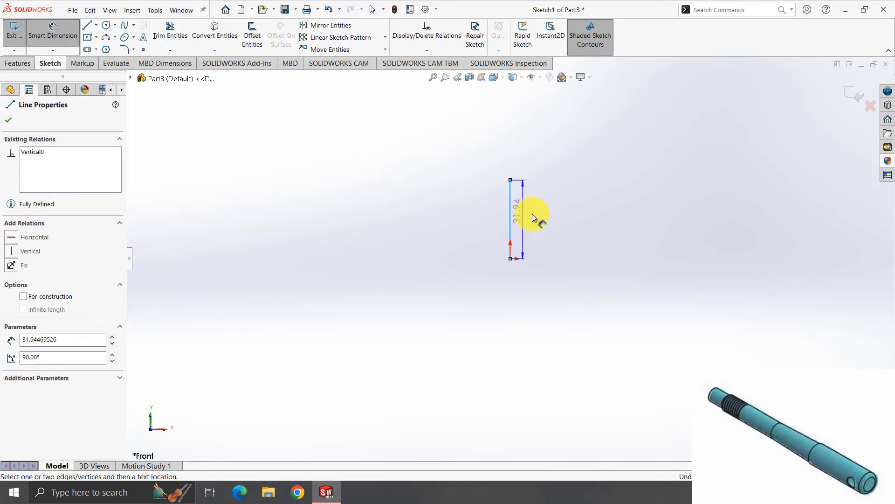
pyautogui.click(544, 217)
pyautogui.write('6.25')
pyautogui.press('Return')
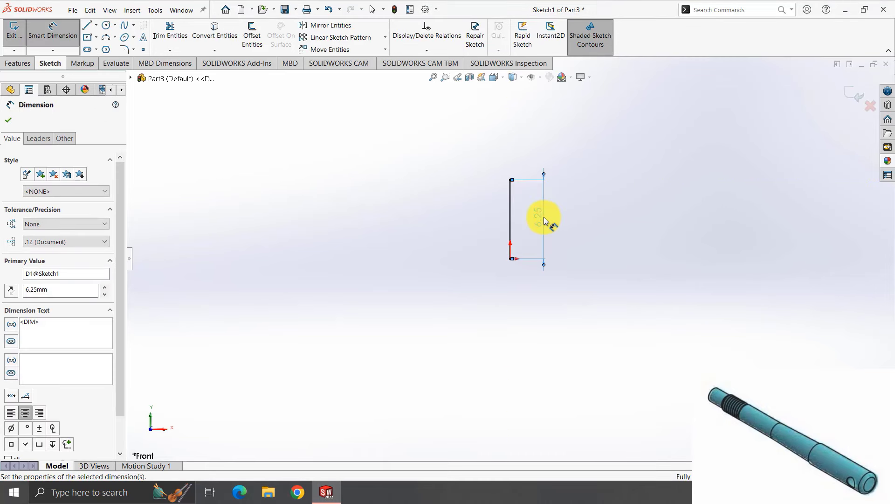
# Add a horizontal line leftward from the vertical line's top and dimension it 40.
pyautogui.click(87, 25)
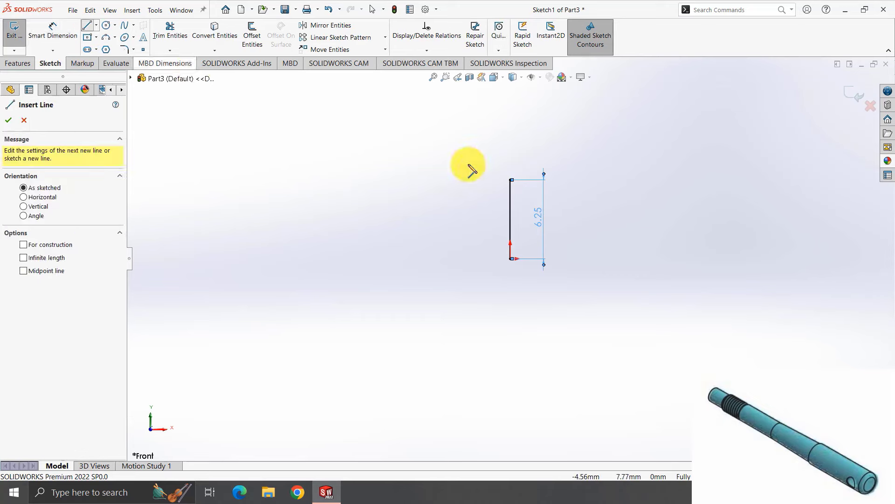
pyautogui.click(510, 180)
pyautogui.click(279, 180)
pyautogui.click(53, 28)
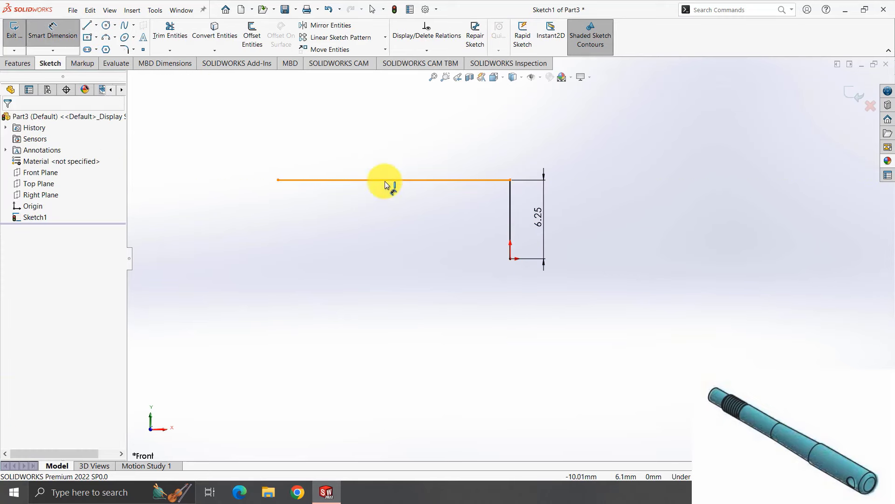
pyautogui.click(386, 180)
pyautogui.click(387, 161)
pyautogui.write('40')
pyautogui.press('Return')
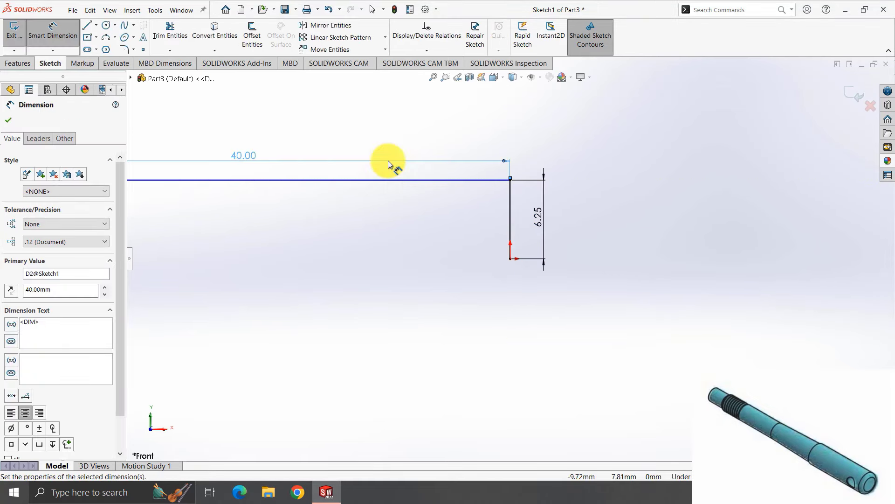
pyautogui.press('f')
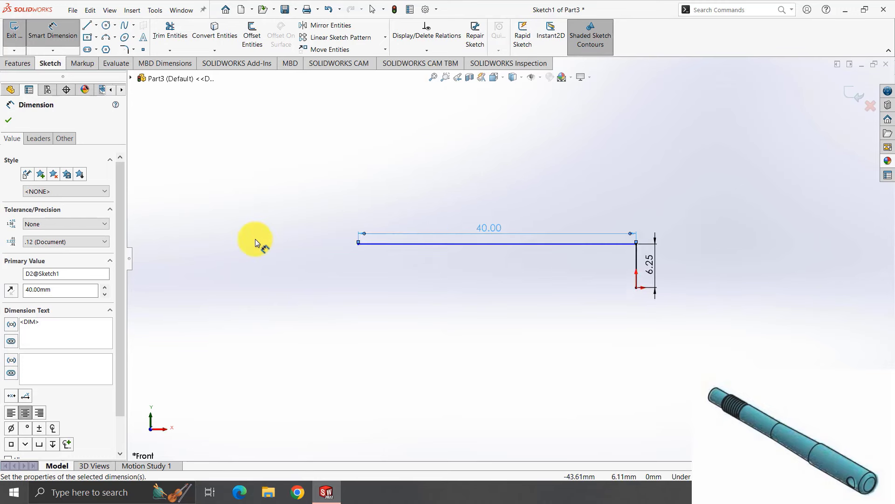
# Draw lower profile lines from the far left and dimension the overall length 94.25 (86.25+8).
pyautogui.click(89, 26)
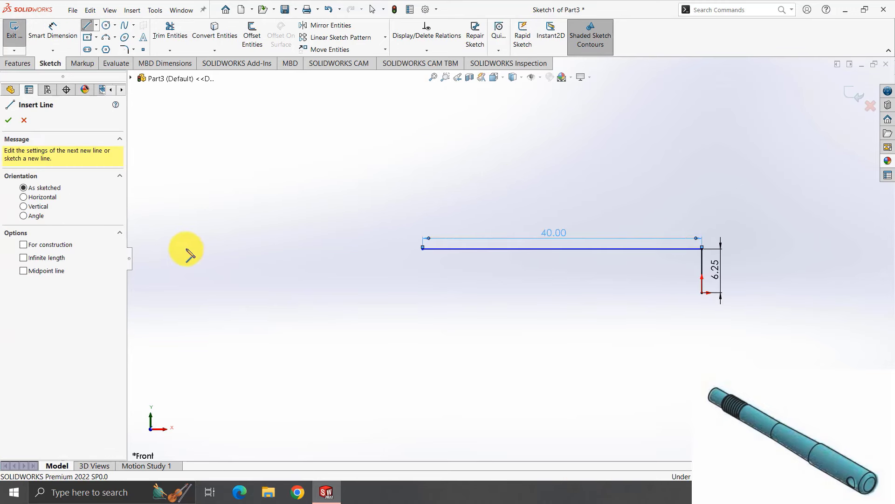
pyautogui.click(157, 257)
pyautogui.click(324, 257)
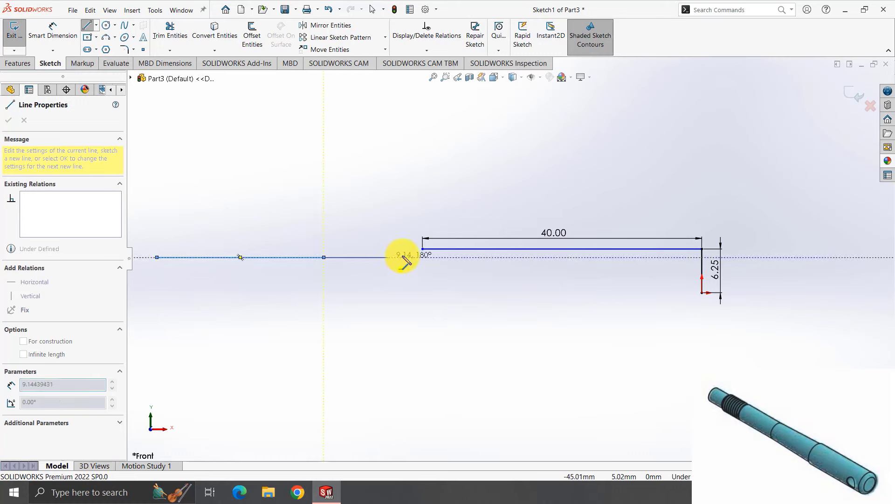
pyautogui.click(422, 253)
pyautogui.click(55, 30)
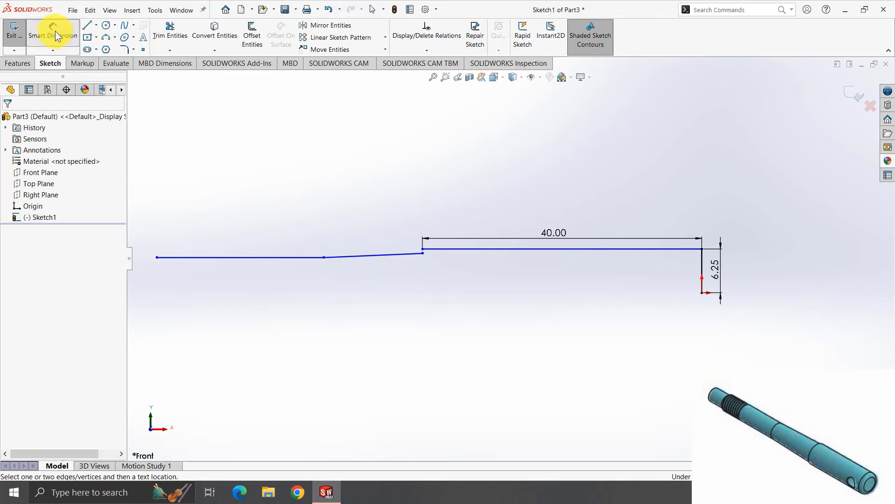
pyautogui.click(157, 257)
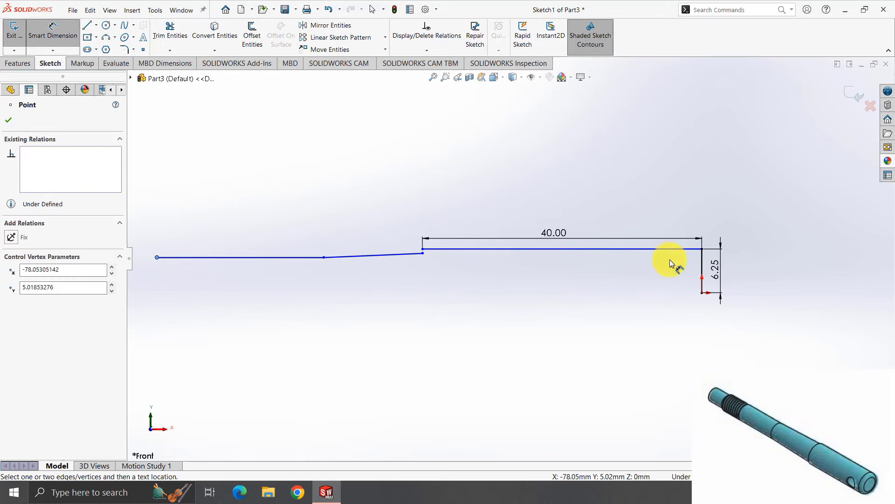
pyautogui.click(703, 268)
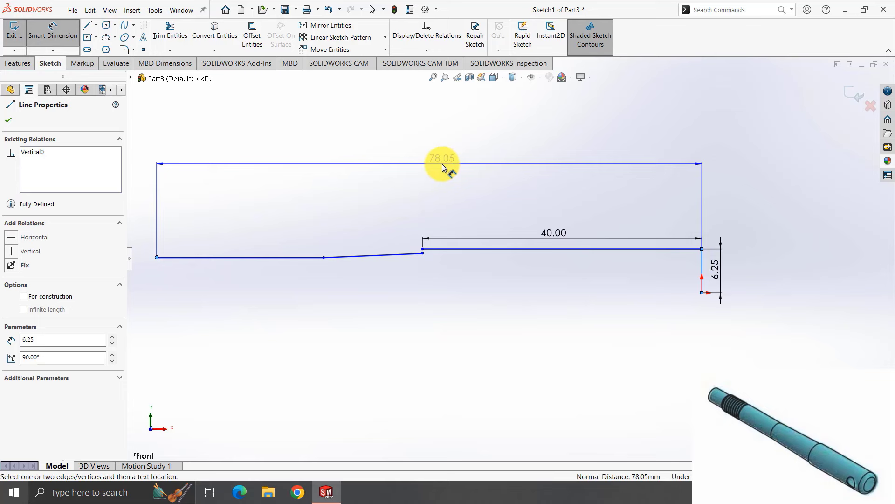
pyautogui.click(443, 164)
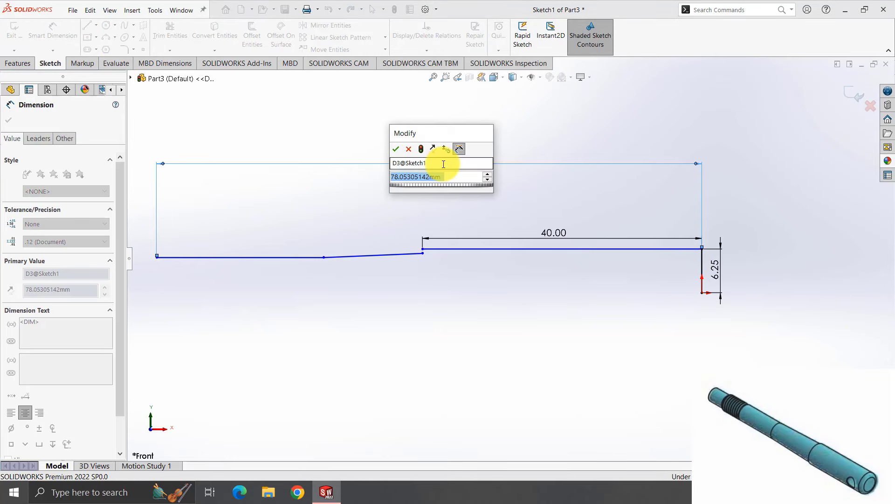
pyautogui.write('86')
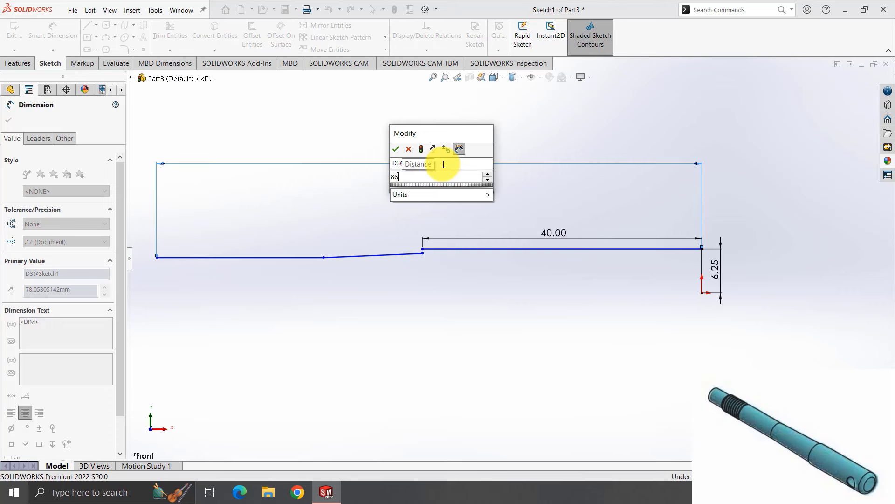
pyautogui.write('.2')
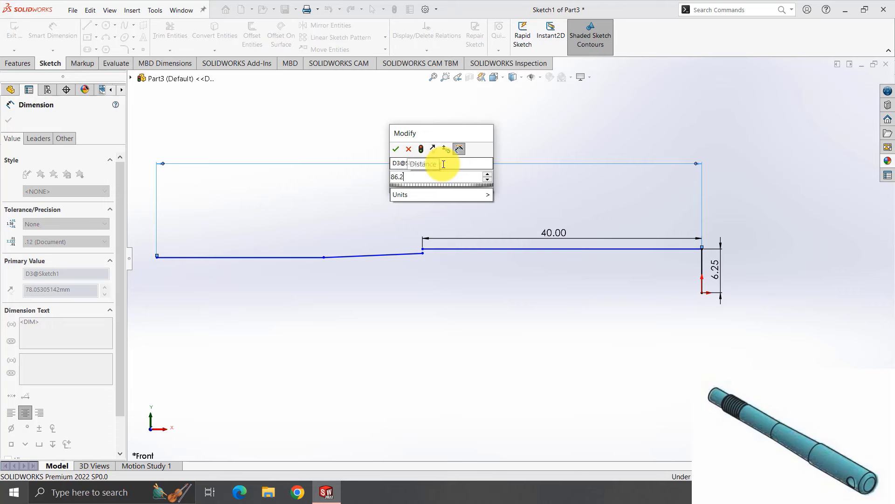
pyautogui.write('+8')
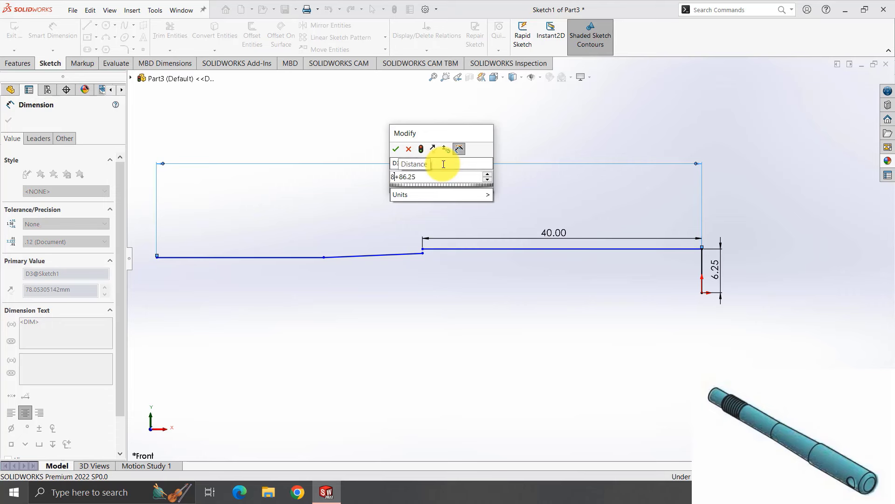
pyautogui.press('Return')
# Dimension the next step to 70 and pull the sloped line's free end right.
pyautogui.click(211, 257)
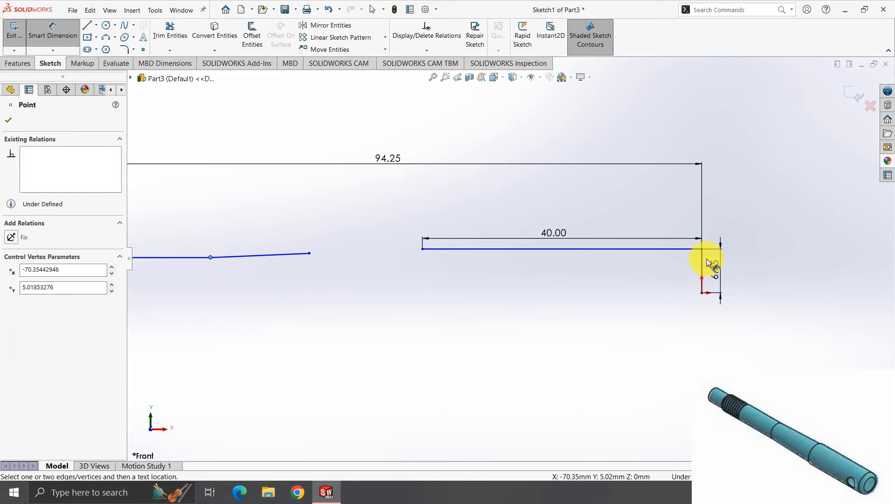
pyautogui.click(702, 263)
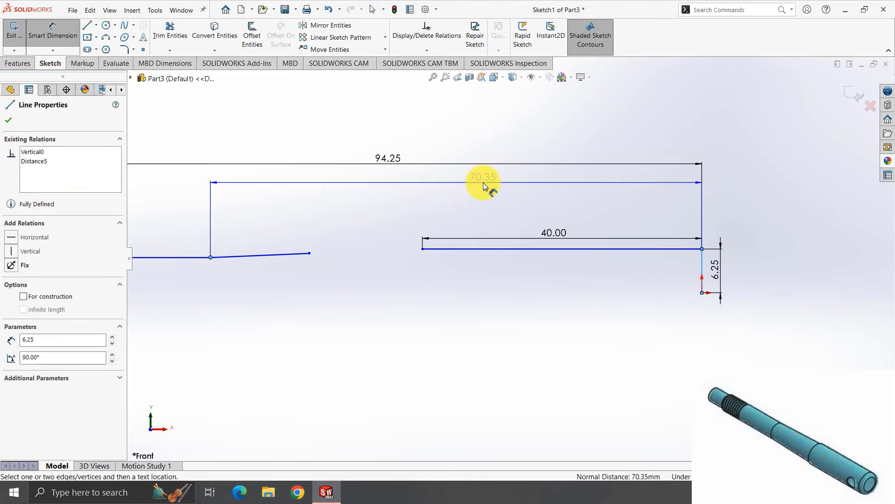
pyautogui.click(484, 183)
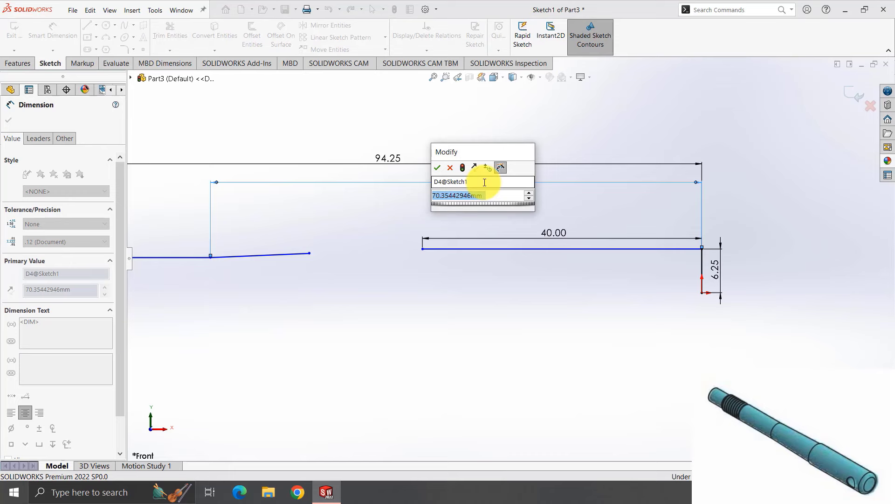
pyautogui.write('70')
pyautogui.press('Return')
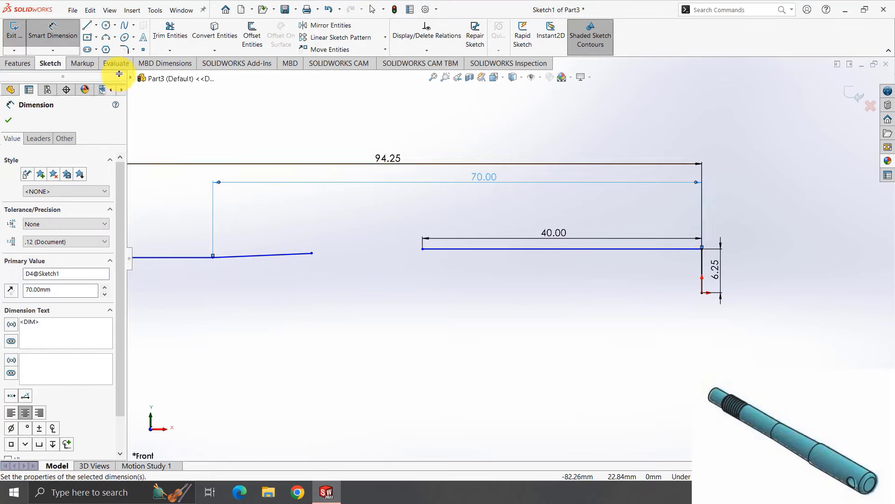
pyautogui.click(63, 35)
pyautogui.moveTo(312, 253)
pyautogui.mouseDown()
pyautogui.moveTo(434, 264)
pyautogui.moveTo(421, 252)
pyautogui.mouseUp()
pyautogui.press('Escape')
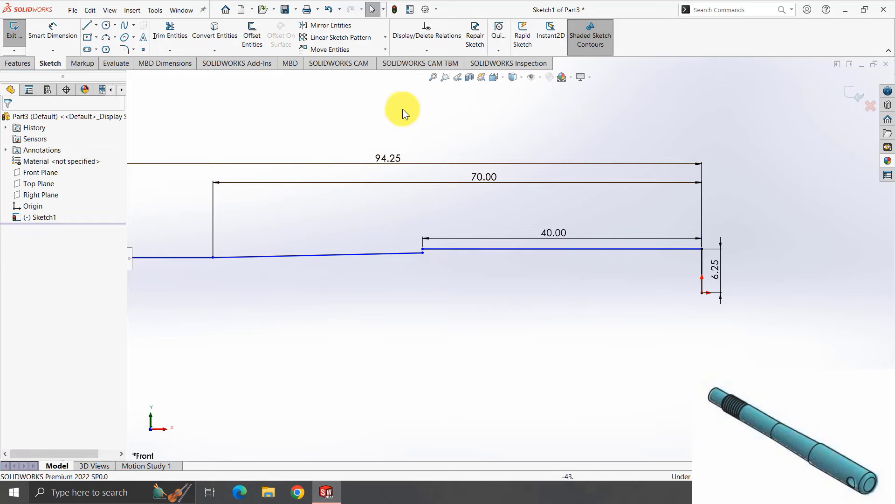
pyautogui.click(433, 77)
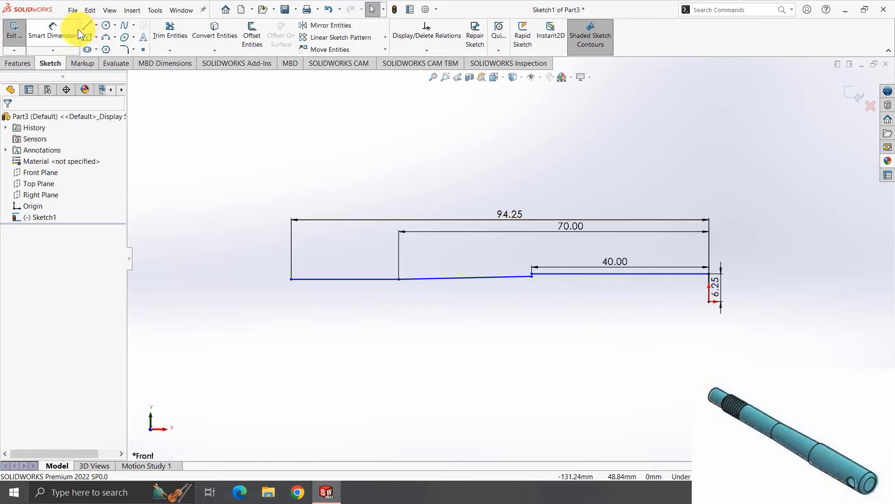
# Draw a horizontal base line under the profile.
pyautogui.click(92, 31)
pyautogui.click(709, 301)
pyautogui.click(139, 302)
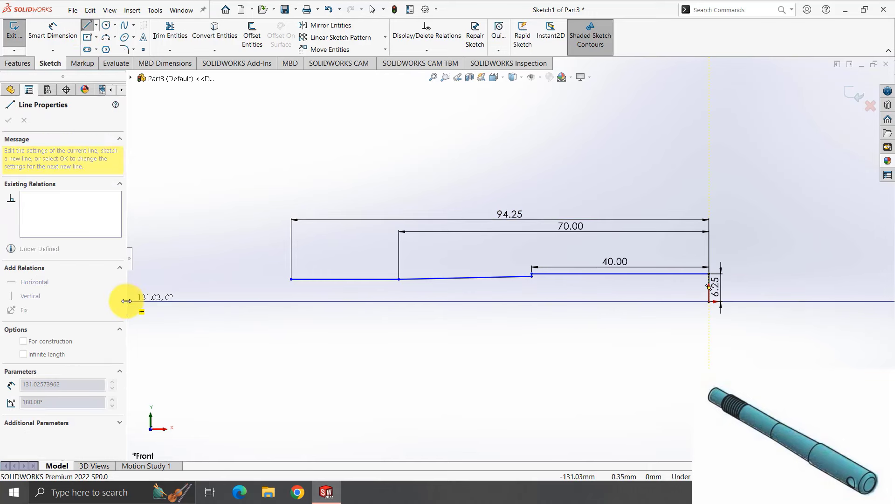
pyautogui.click(87, 26)
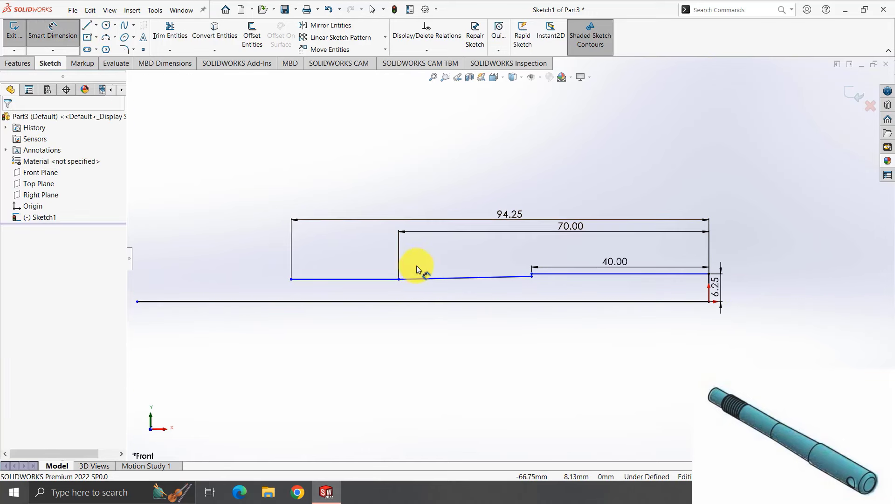
# Dimension the slanted line's angle to the base line as 3.63/2, shown as 1.82°.
pyautogui.click(430, 285)
pyautogui.click(432, 301)
pyautogui.click(463, 299)
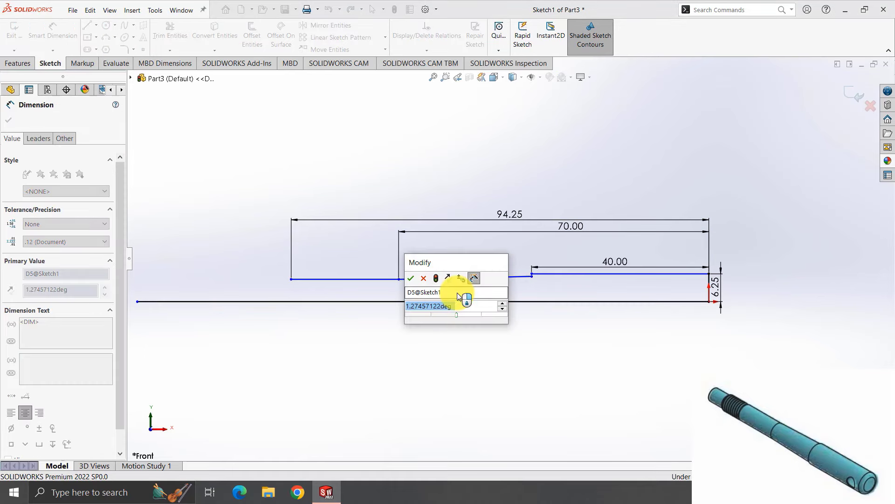
pyautogui.write('1.815')
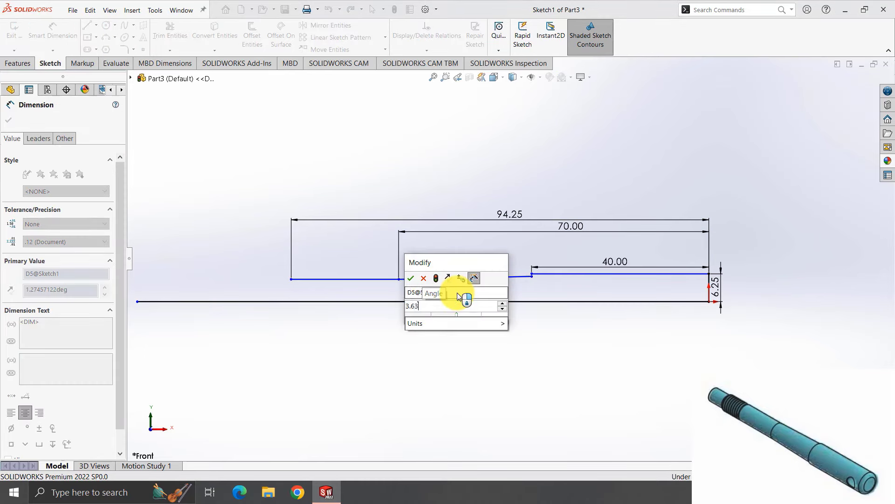
pyautogui.press('Return')
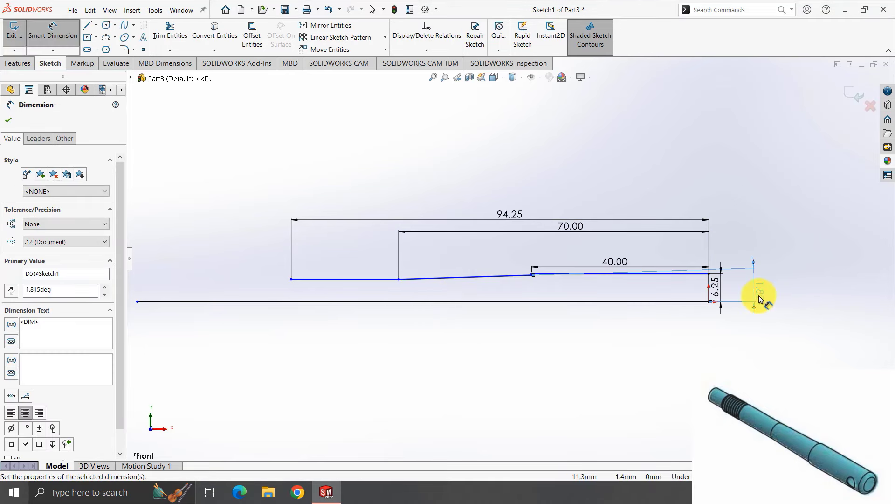
pyautogui.doubleClick(759, 298)
pyautogui.write('3')
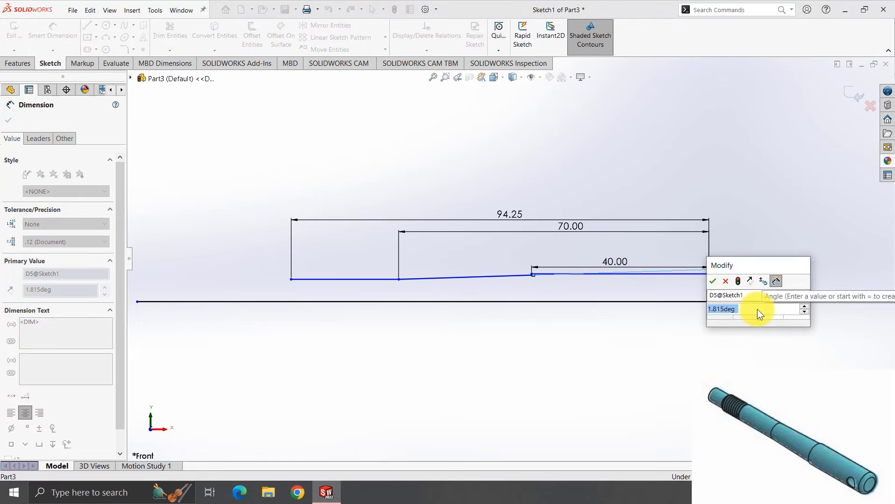
pyautogui.write('deg')
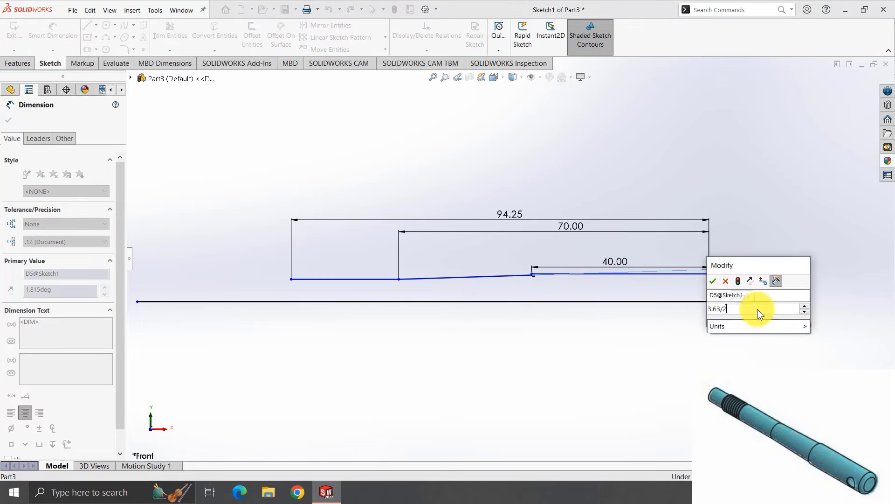
pyautogui.press('Return')
pyautogui.moveTo(751, 297); pyautogui.dragTo(494, 296)
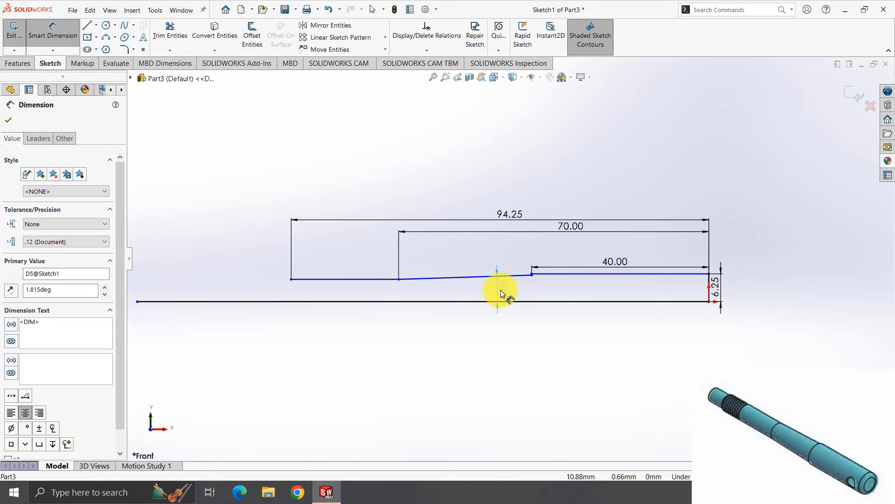
# Draw a short vertical line closing the step at the slanted line's end.
pyautogui.scroll(2, 537, 293)
pyautogui.click(446, 76)
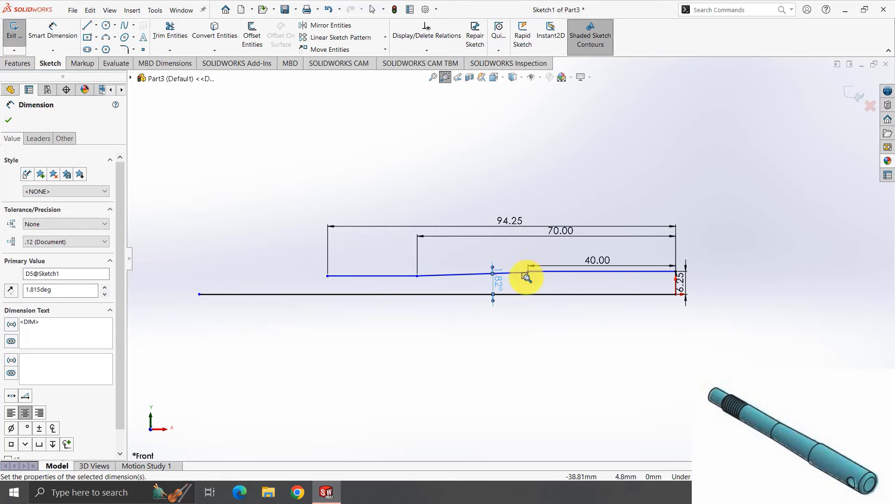
pyautogui.moveTo(547, 289); pyautogui.dragTo(508, 261)
pyautogui.click(86, 26)
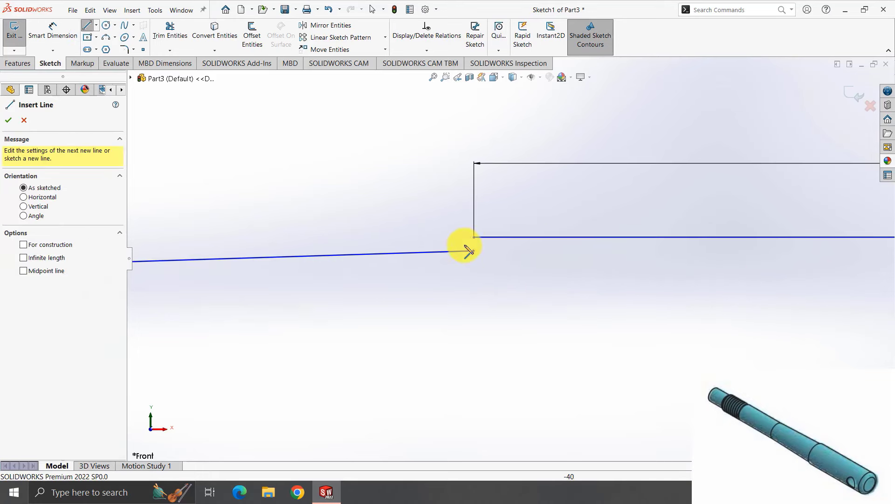
pyautogui.click(476, 247)
pyautogui.doubleClick(474, 250)
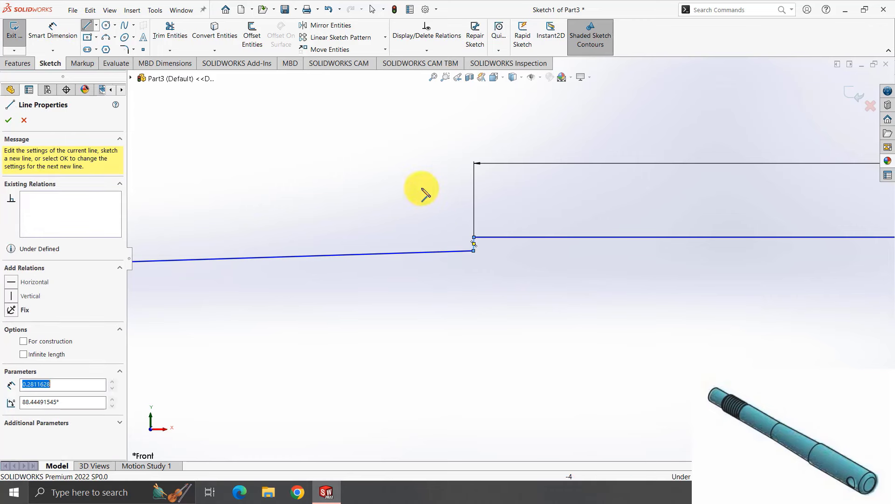
pyautogui.click(87, 26)
pyautogui.click(433, 77)
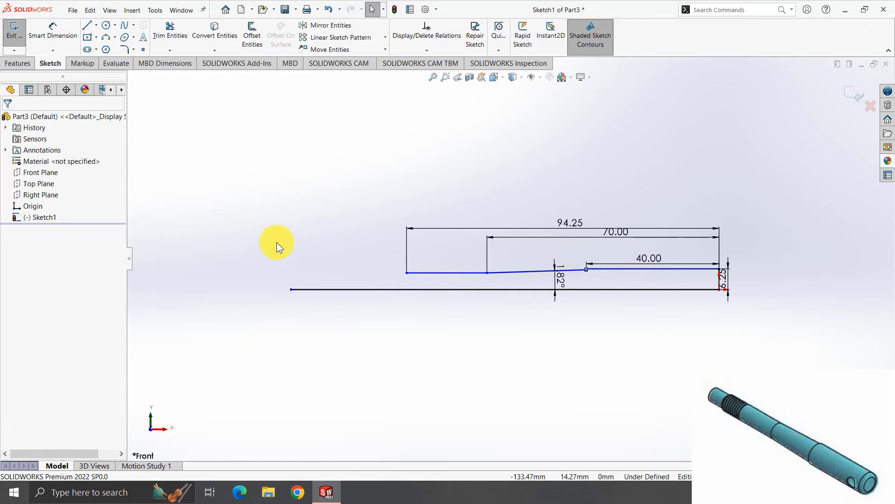
# Add a horizontal line at the profile's left end and dimension the overall length 117.88.
pyautogui.click(86, 26)
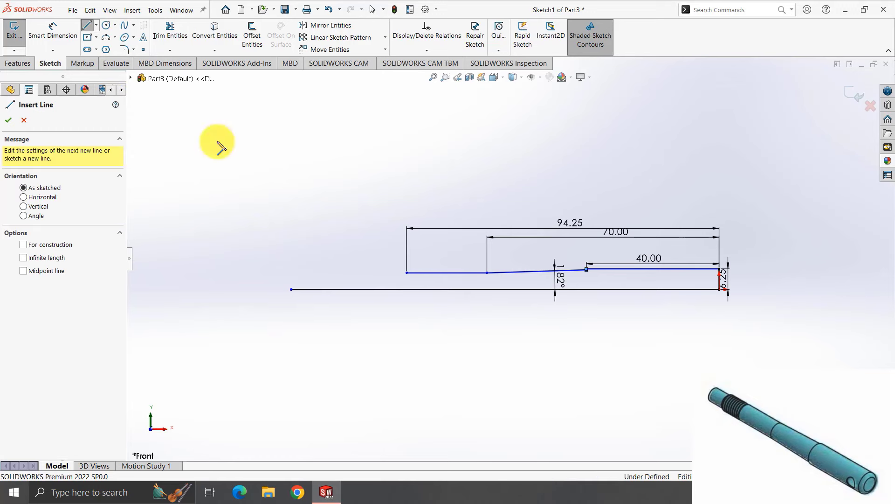
pyautogui.click(325, 275)
pyautogui.click(407, 275)
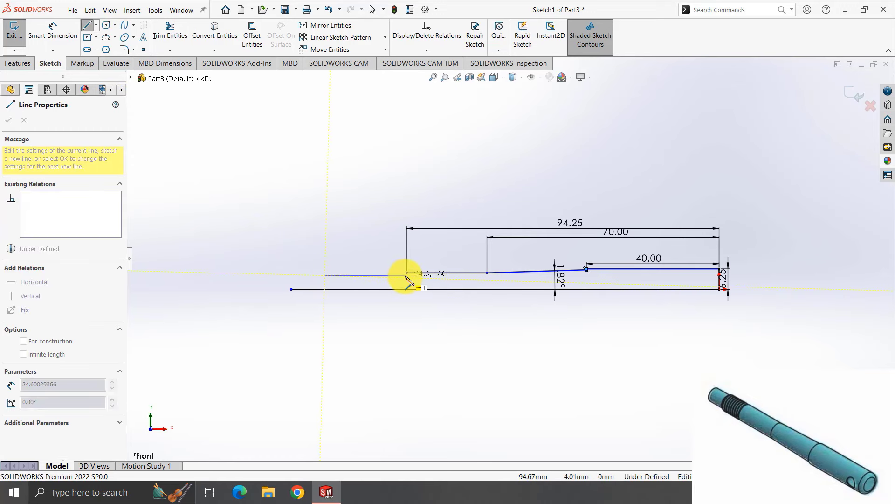
pyautogui.click(89, 28)
pyautogui.click(53, 30)
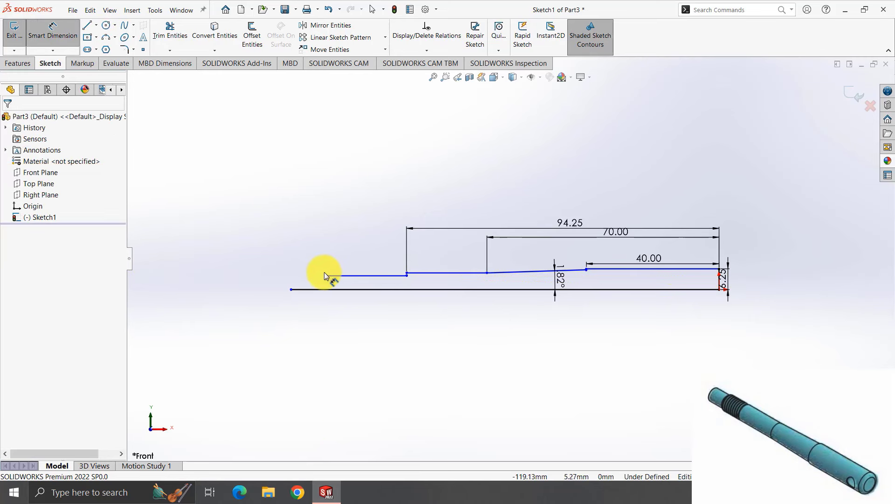
pyautogui.click(325, 276)
pyautogui.click(722, 279)
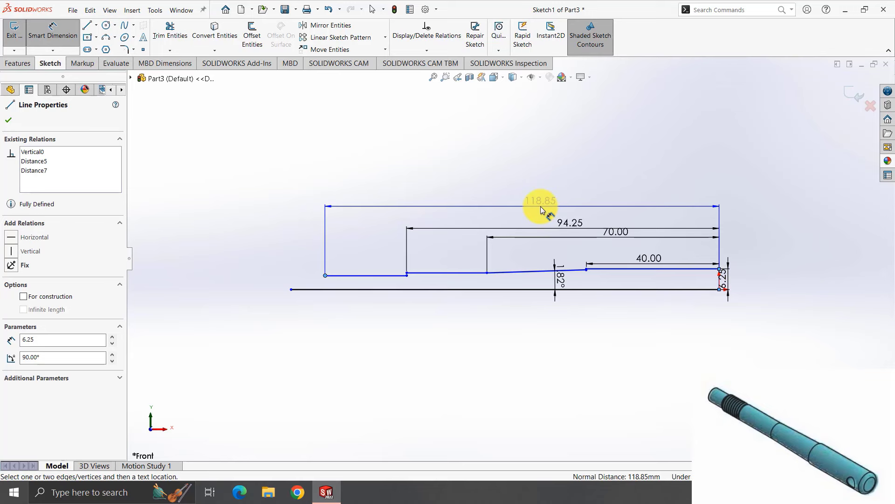
pyautogui.click(541, 206)
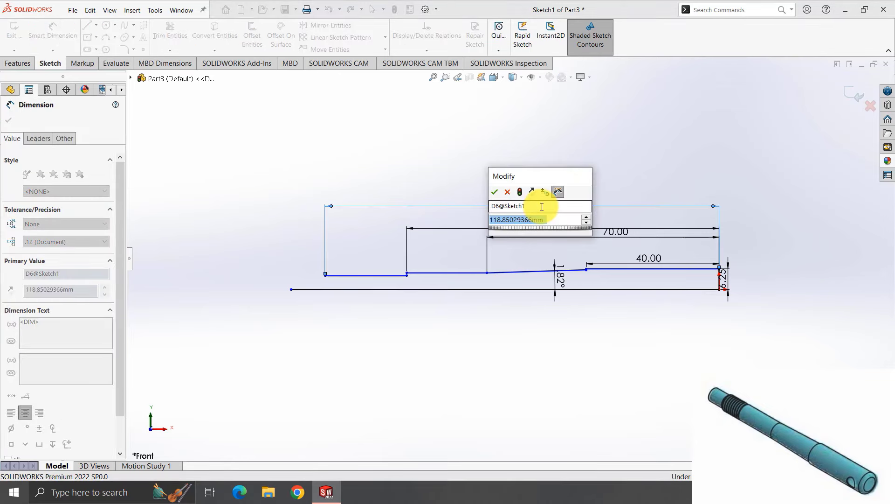
pyautogui.write('1')
pyautogui.write('.')
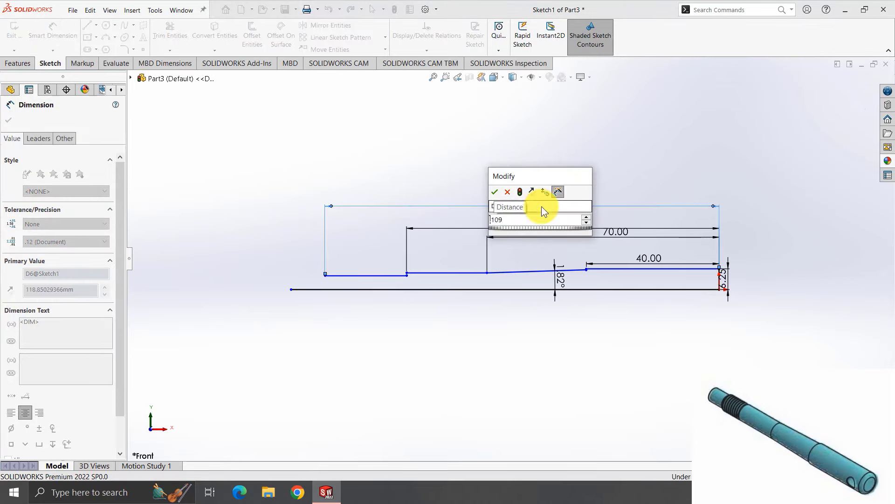
pyautogui.write('88')
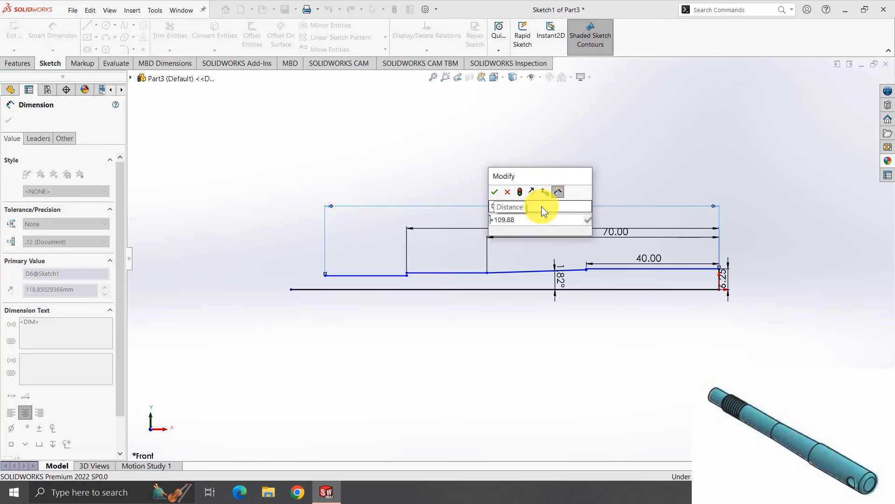
pyautogui.write('8')
pyautogui.press('Return')
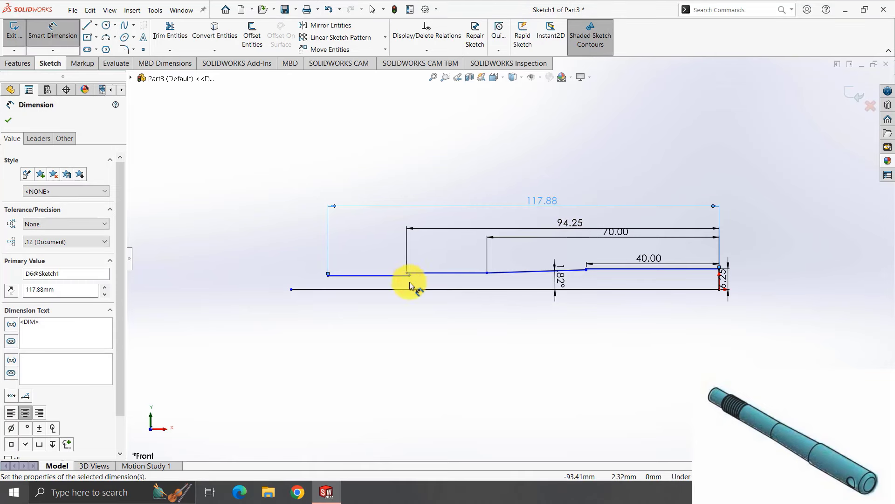
# Snap the lower line's endpoint onto the vertical line at the profile's left end.
pyautogui.click(444, 78)
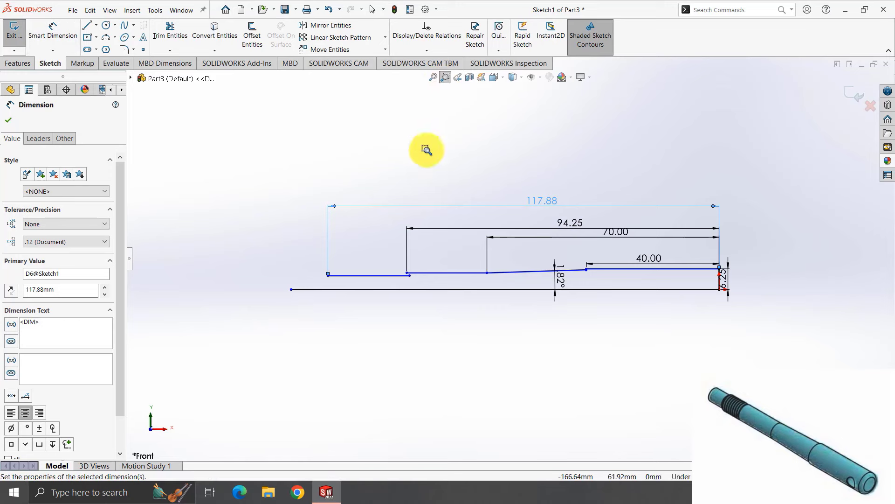
pyautogui.moveTo(380, 234); pyautogui.dragTo(418, 310)
pyautogui.click(446, 77)
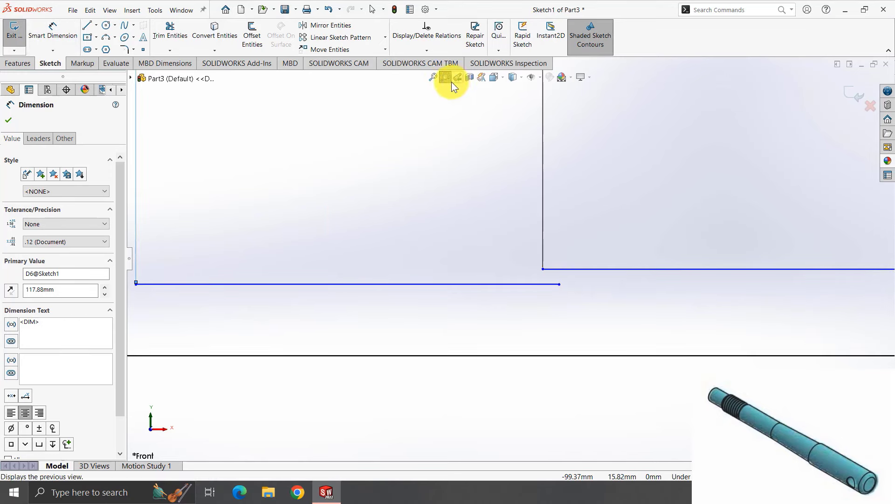
pyautogui.click(560, 285)
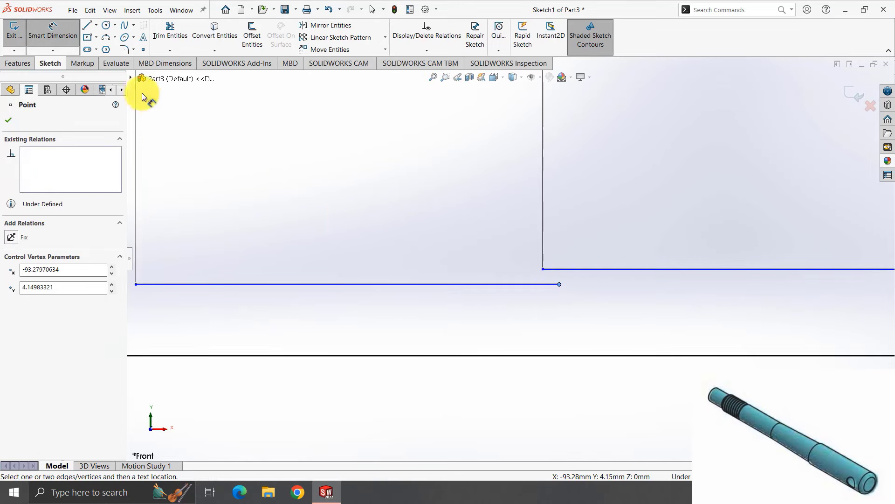
pyautogui.click(52, 32)
pyautogui.moveTo(559, 284); pyautogui.dragTo(543, 285)
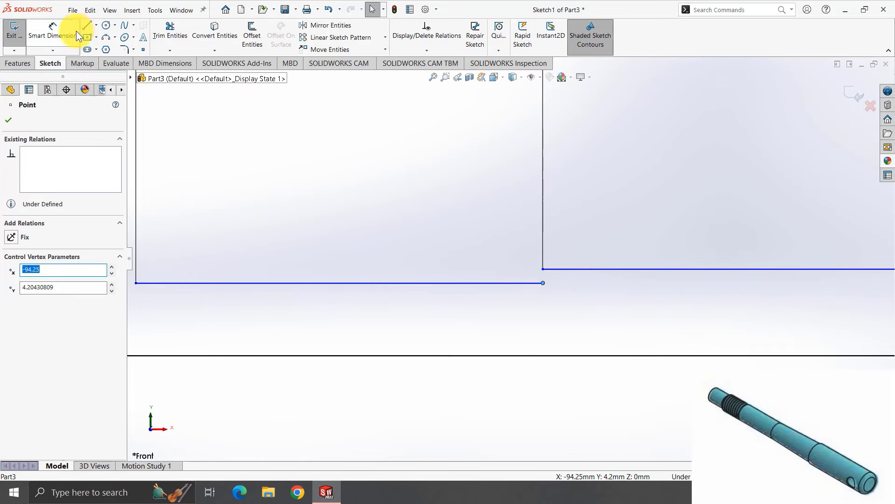
pyautogui.click(484, 268)
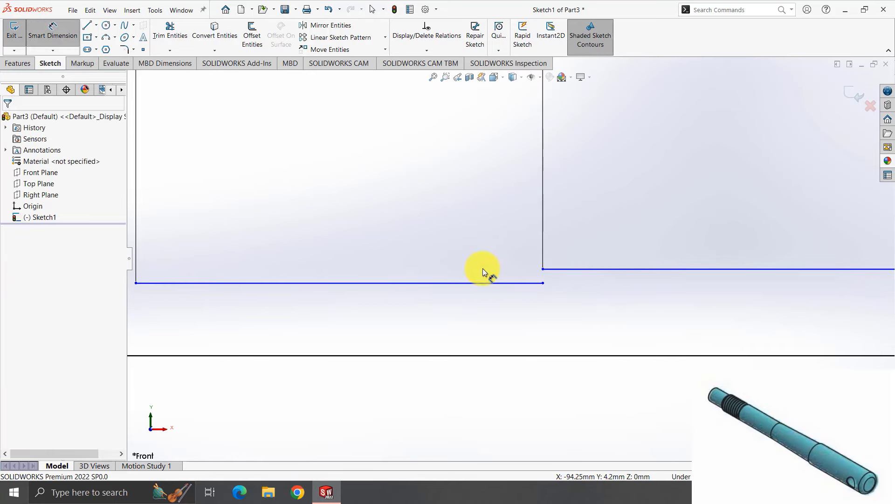
# Dimension the lower step 4 and the upper step 9.6/2 (4.80) above the centerline.
pyautogui.click(77, 28)
pyautogui.click(394, 286)
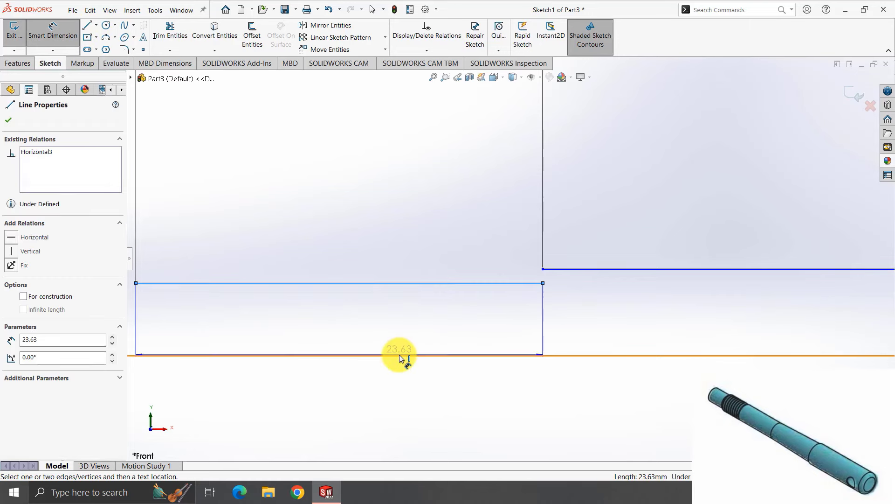
pyautogui.click(399, 356)
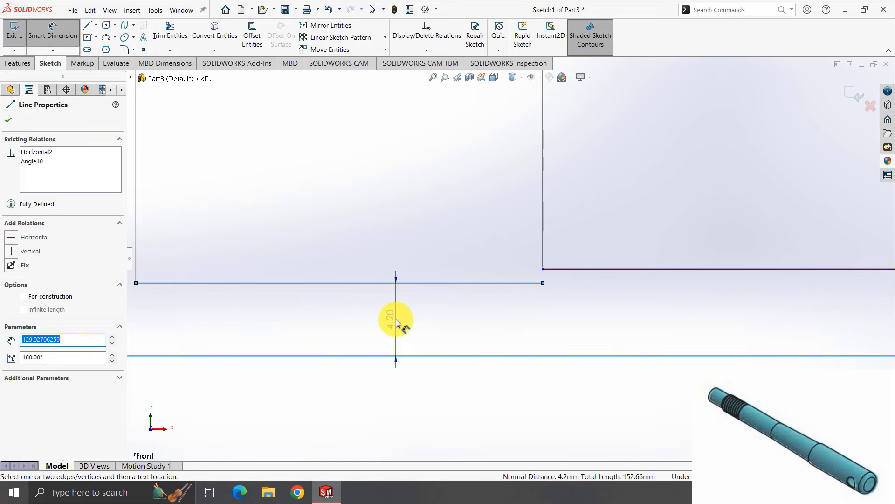
pyautogui.click(397, 321)
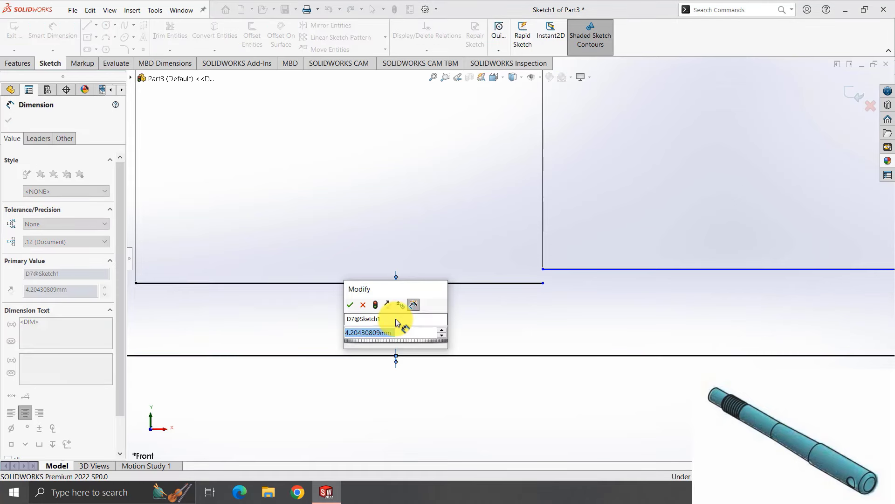
pyautogui.write('4')
pyautogui.press('Return')
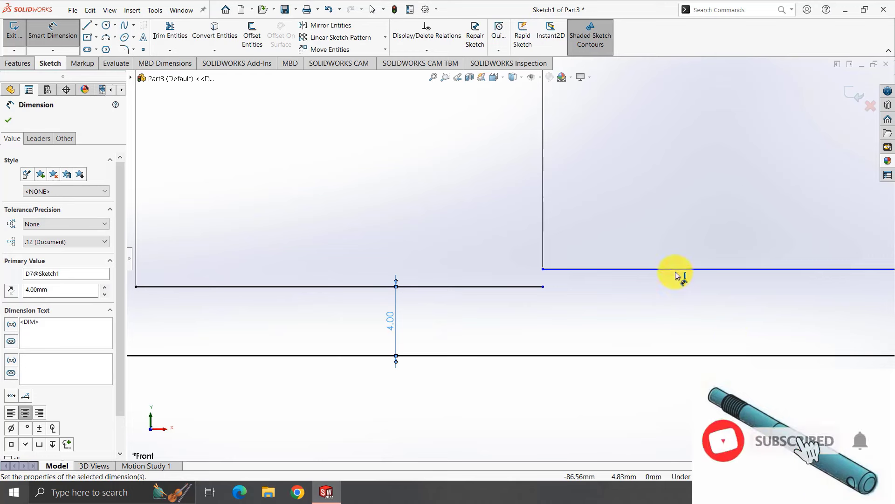
pyautogui.click(679, 270)
pyautogui.click(678, 355)
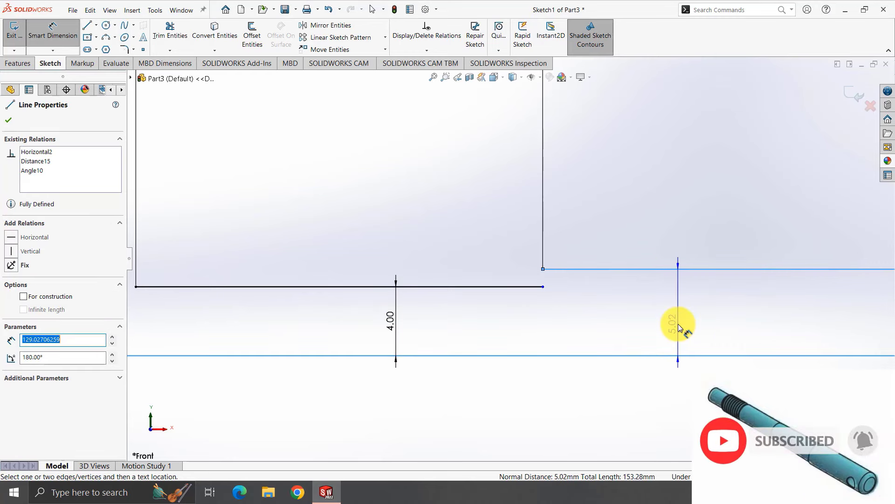
pyautogui.click(679, 326)
pyautogui.write('9.6/2')
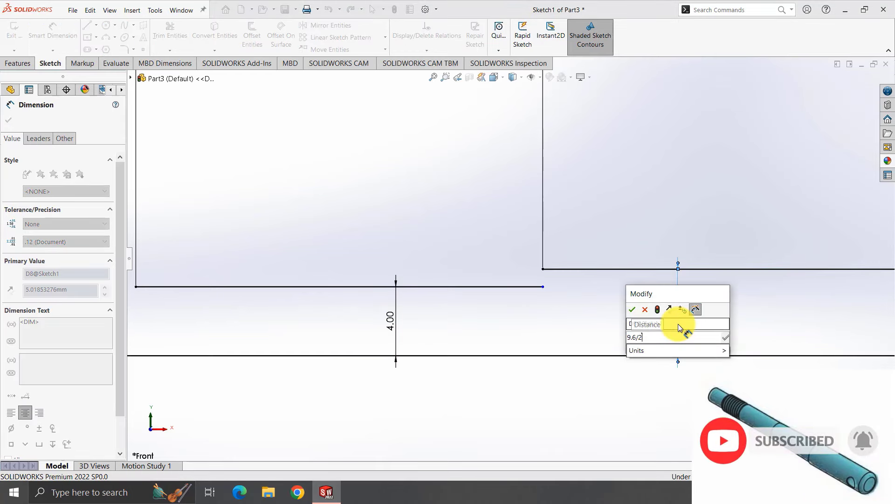
pyautogui.press('Return')
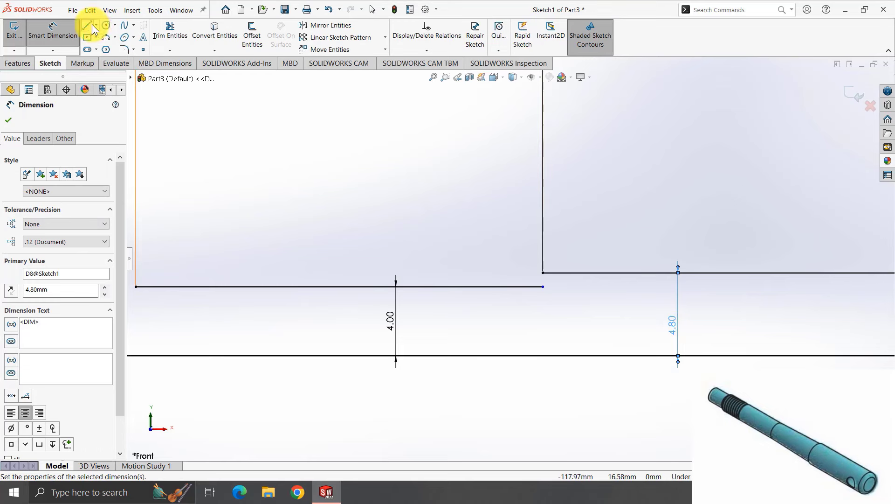
# Join the two step lines with a short vertical segment.
pyautogui.click(91, 24)
pyautogui.click(543, 273)
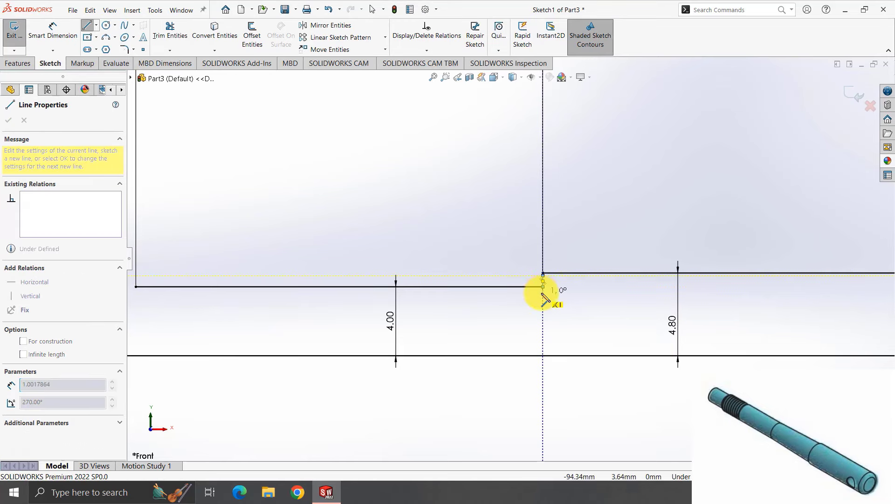
pyautogui.click(543, 281)
pyautogui.press('Escape')
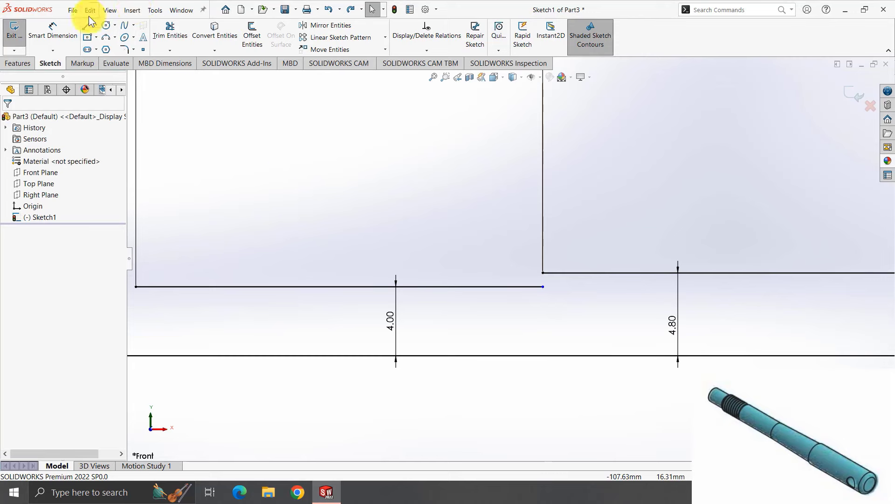
pyautogui.click(87, 25)
pyautogui.click(543, 287)
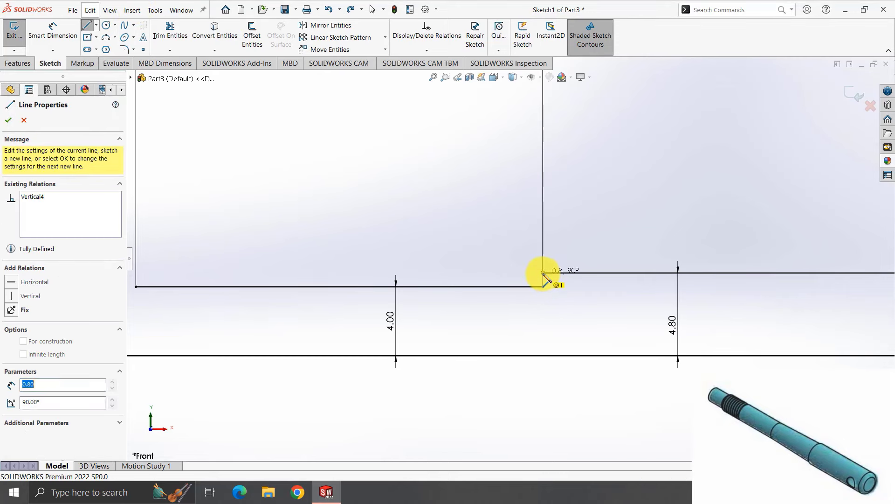
pyautogui.click(87, 24)
# Draw a chamfer line from the left-end corner down to the centerline.
pyautogui.click(434, 77)
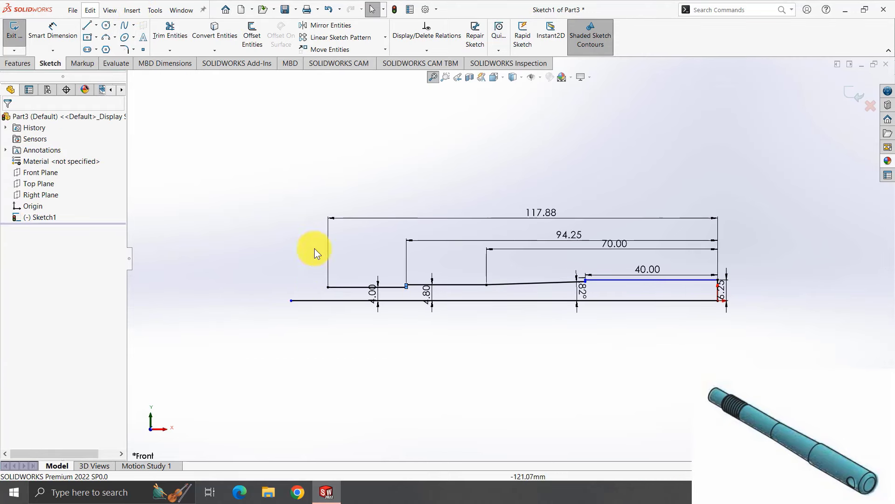
pyautogui.click(445, 77)
pyautogui.moveTo(330, 260); pyautogui.dragTo(371, 301)
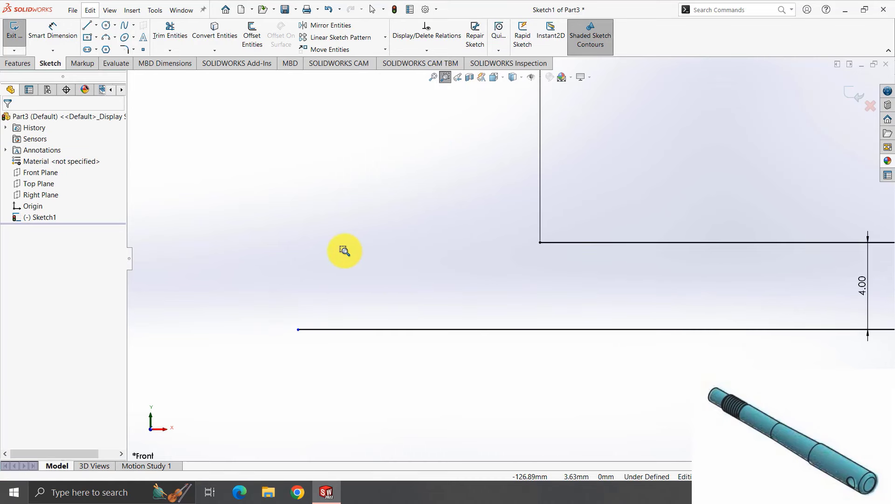
pyautogui.click(86, 25)
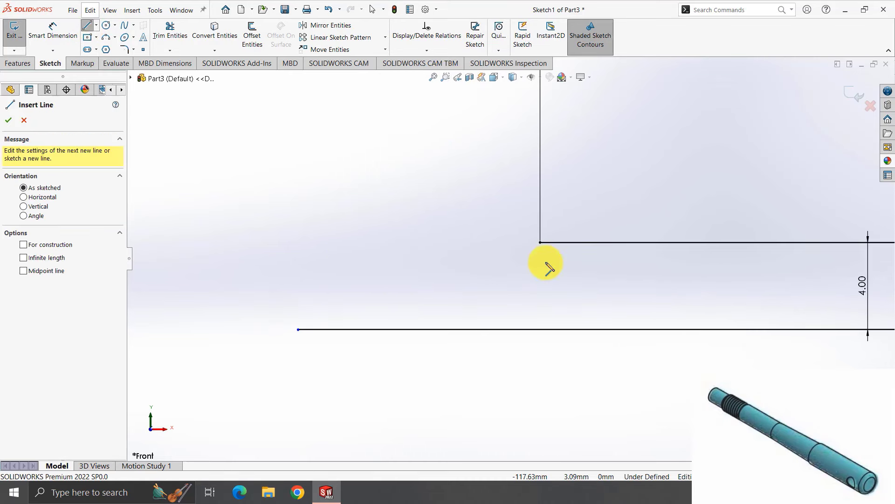
pyautogui.click(540, 242)
pyautogui.click(459, 330)
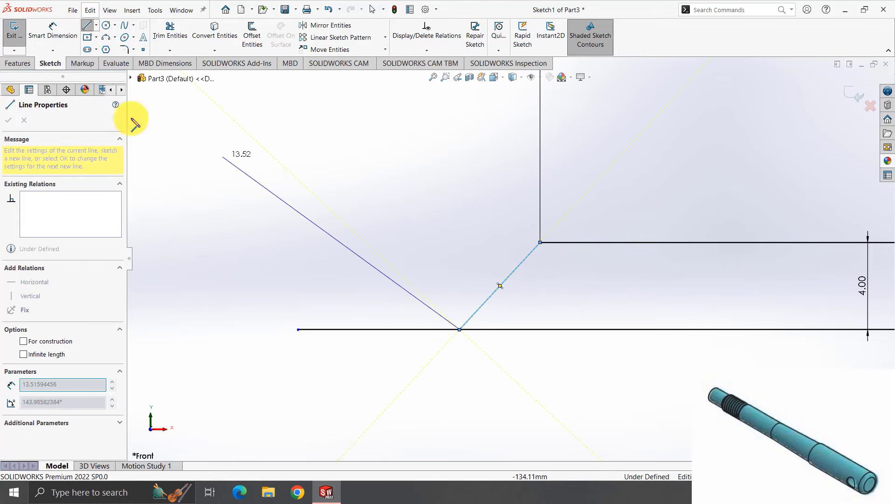
# Dimension the chamfer line's angle to the centerline as 115°.
pyautogui.click(53, 31)
pyautogui.click(485, 305)
pyautogui.click(455, 329)
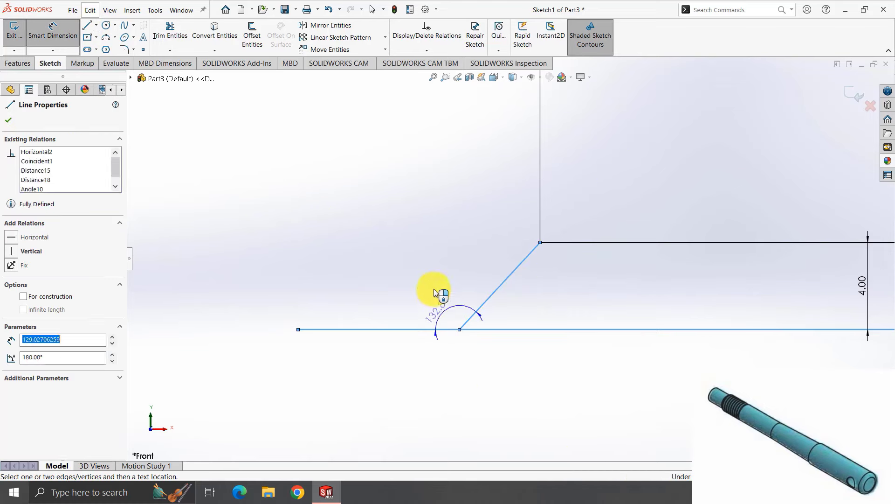
pyautogui.click(437, 293)
pyautogui.write('230')
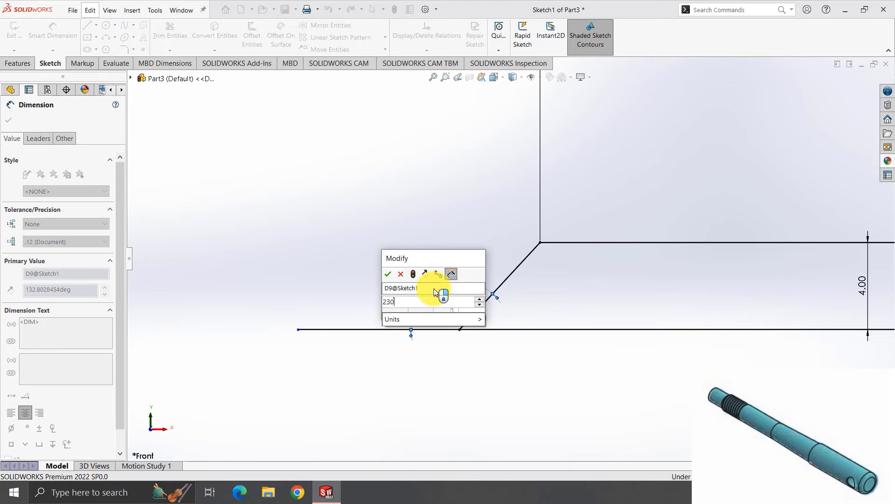
pyautogui.write('/2')
pyautogui.press('Return')
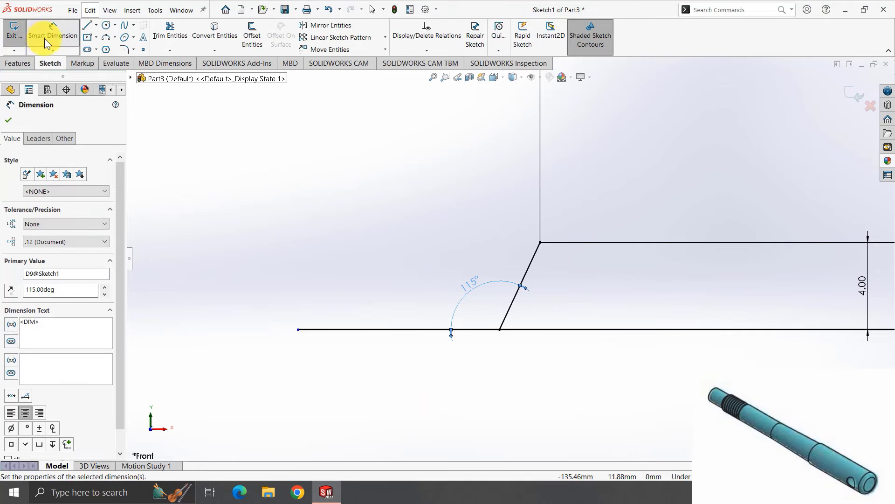
# Close the dimension properties and exit the sketch.
pyautogui.click(433, 76)
pyautogui.click(644, 179)
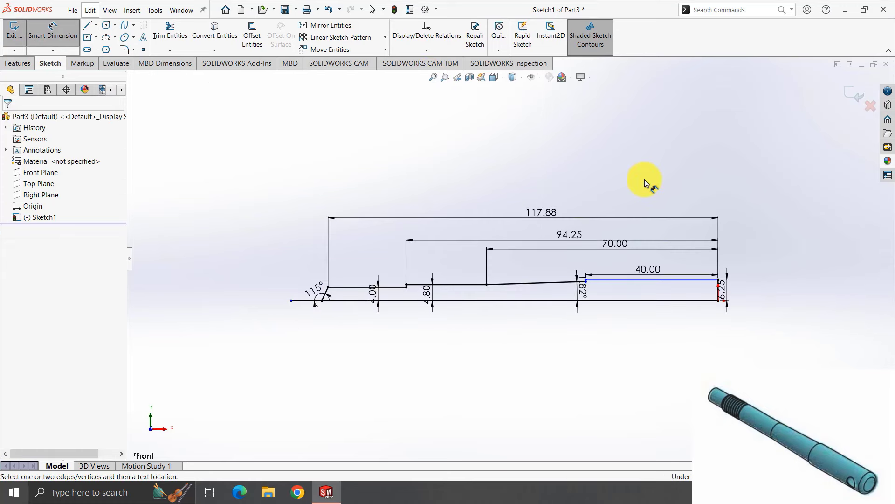
pyautogui.click(856, 95)
pyautogui.click(18, 63)
# Attempt a revolve of the profile region about the centerline.
pyautogui.click(54, 39)
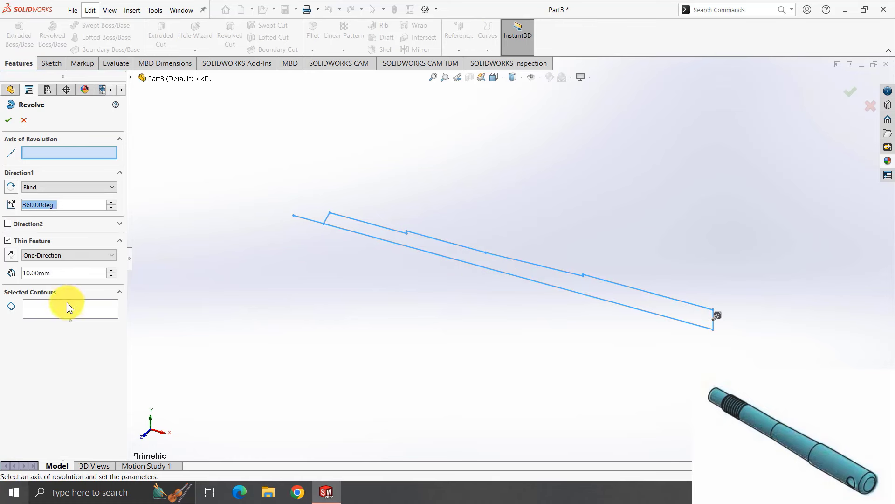
pyautogui.click(66, 304)
pyautogui.click(450, 255)
pyautogui.click(25, 152)
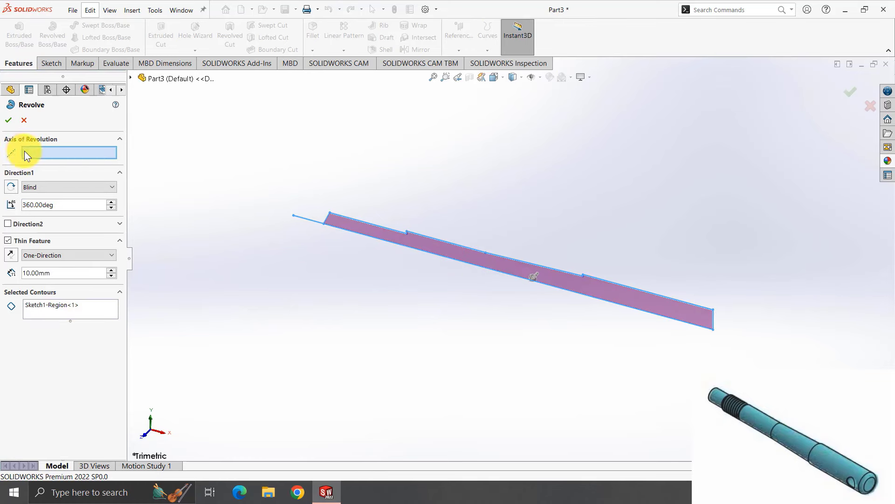
pyautogui.click(396, 245)
pyautogui.rightClick(38, 307)
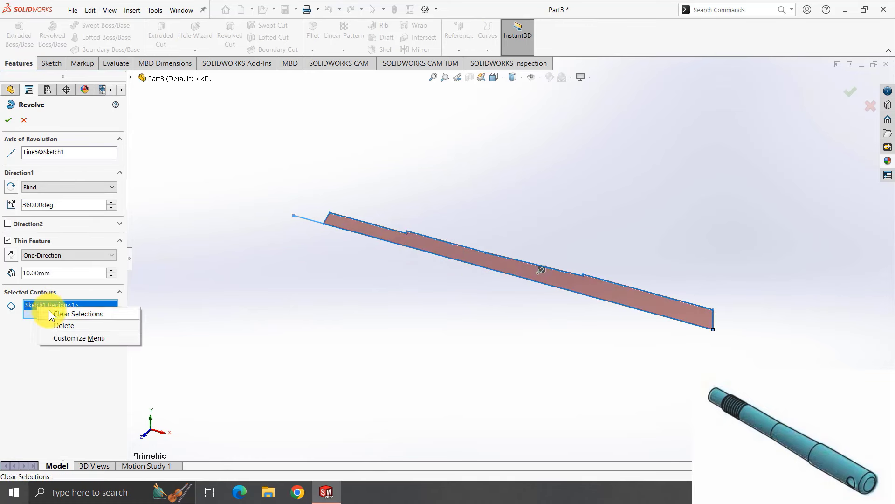
pyautogui.click(49, 310)
pyautogui.click(387, 232)
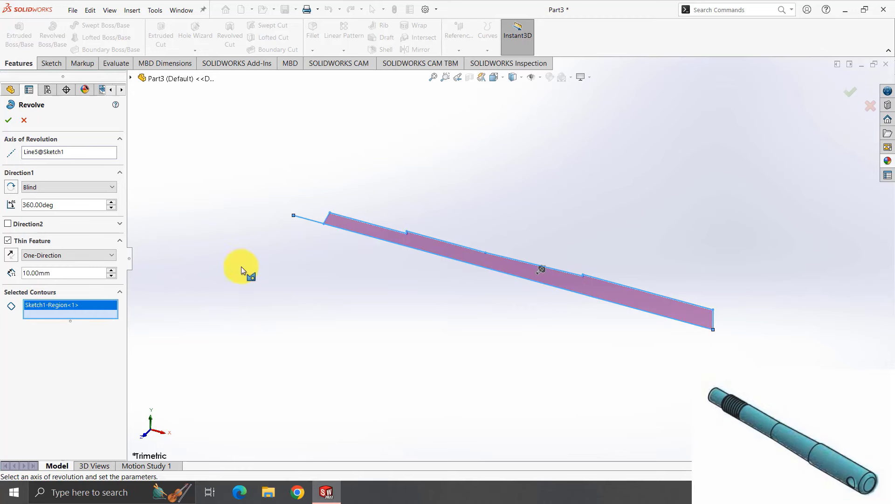
pyautogui.click(9, 120)
# Edit Sketch1 and trim away the stub left of the chamfer.
pyautogui.doubleClick(472, 247)
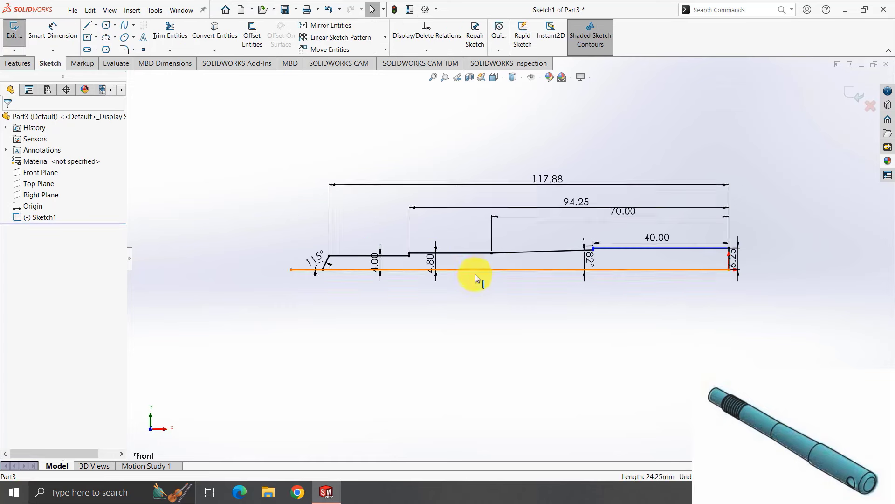
pyautogui.click(185, 38)
pyautogui.moveTo(271, 268); pyautogui.dragTo(304, 254)
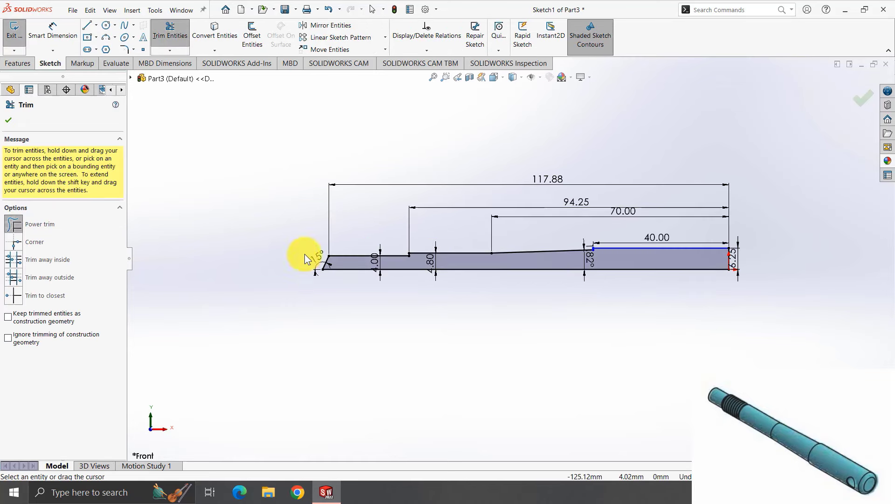
pyautogui.click(856, 103)
pyautogui.click(15, 63)
# Revolve the profile 360° about the centerline into the shaft, then select Top Plane.
pyautogui.click(51, 37)
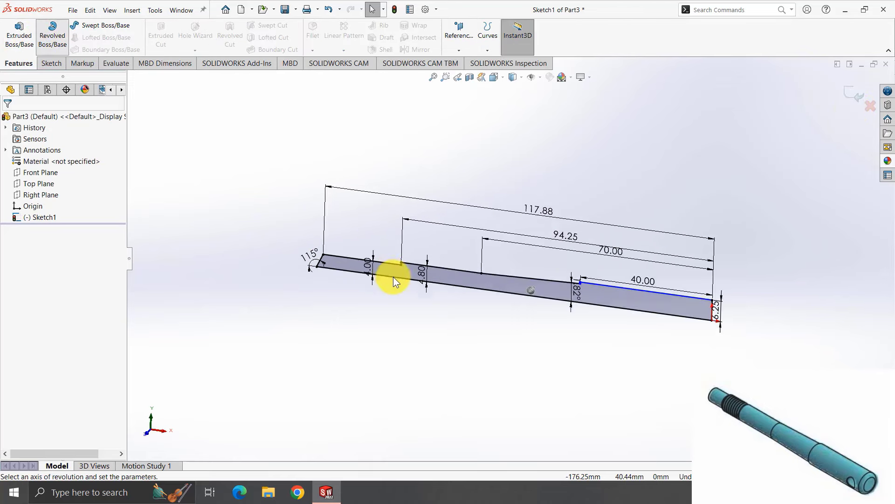
pyautogui.click(493, 292)
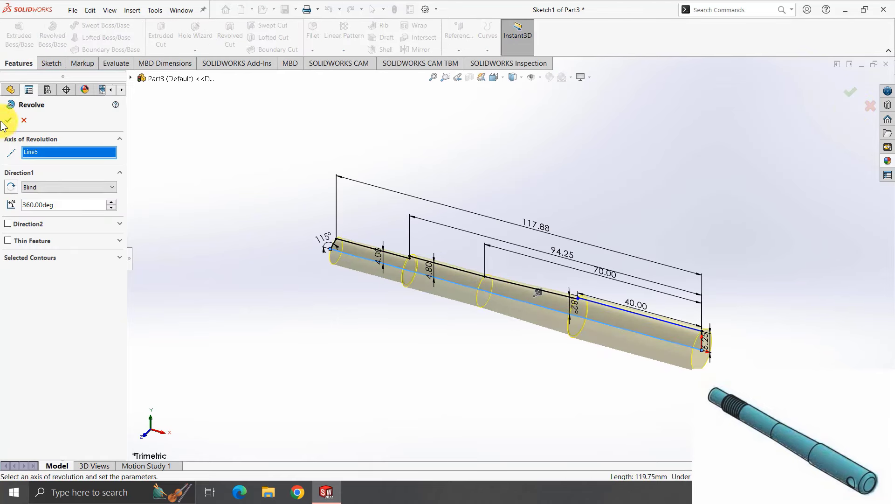
pyautogui.click(8, 120)
pyautogui.moveTo(525, 329); pyautogui.dragTo(556, 407, button='middle')
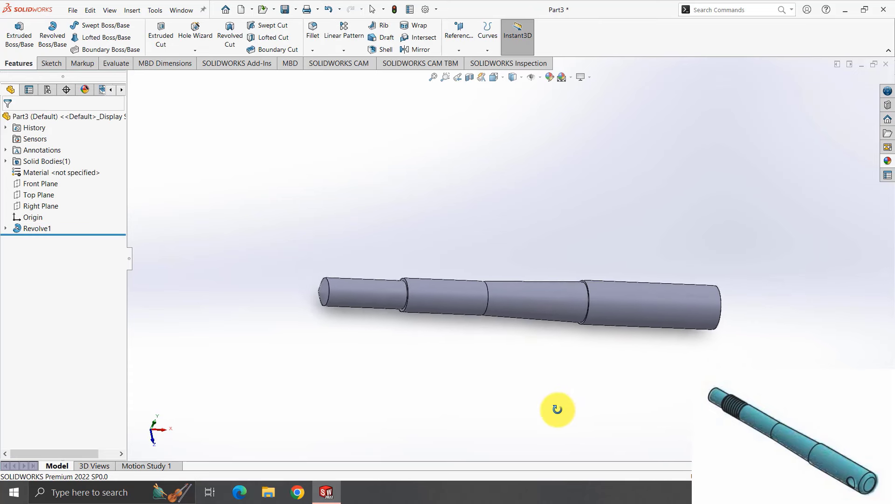
pyautogui.click(30, 195)
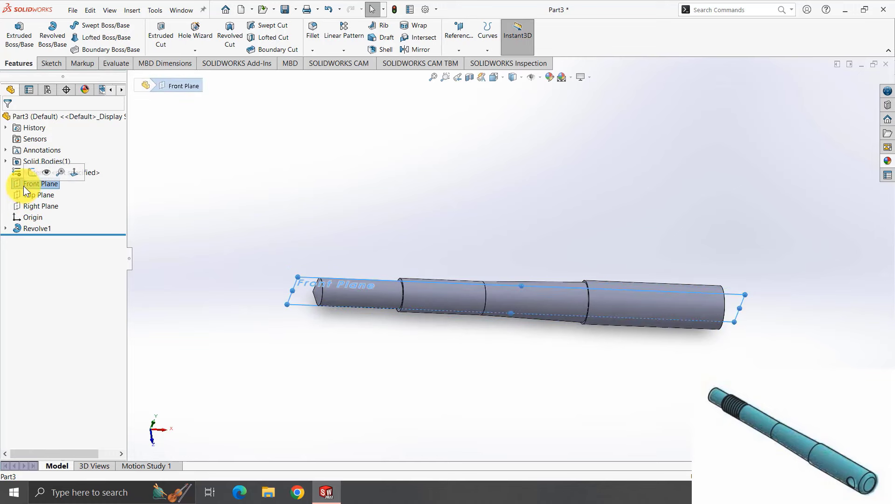
# Sketch a circle on the Top Plane near the shaft's large end and dimension it Ø6.
pyautogui.click(27, 189)
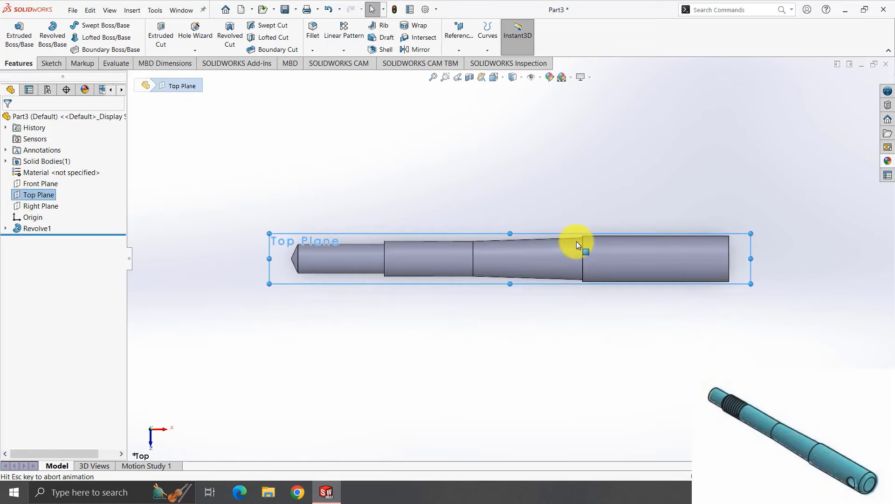
pyautogui.click(107, 31)
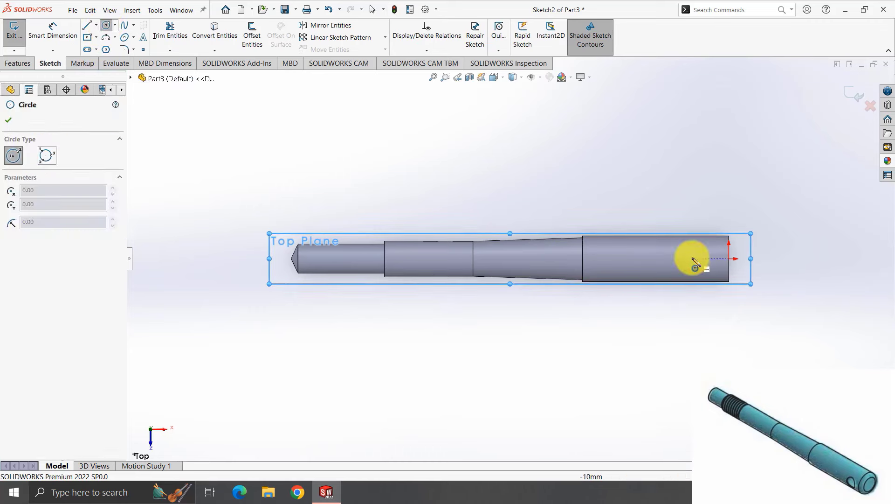
pyautogui.click(690, 259)
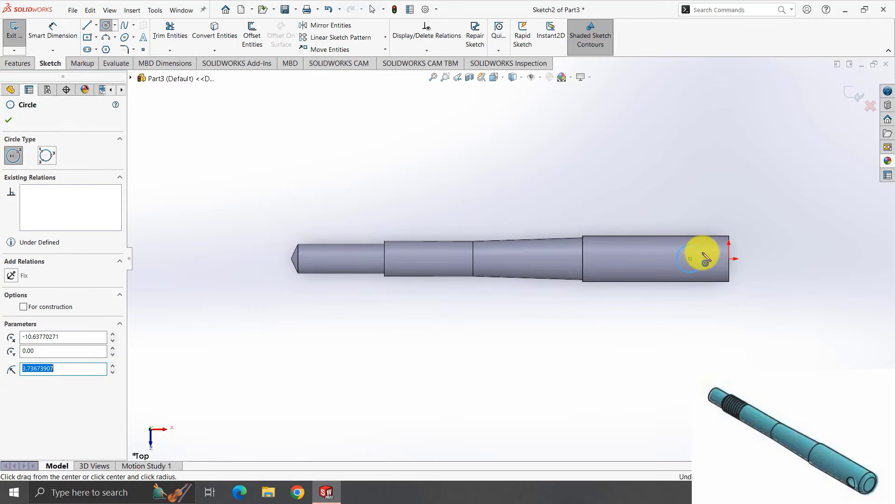
pyautogui.click(704, 258)
pyautogui.click(53, 30)
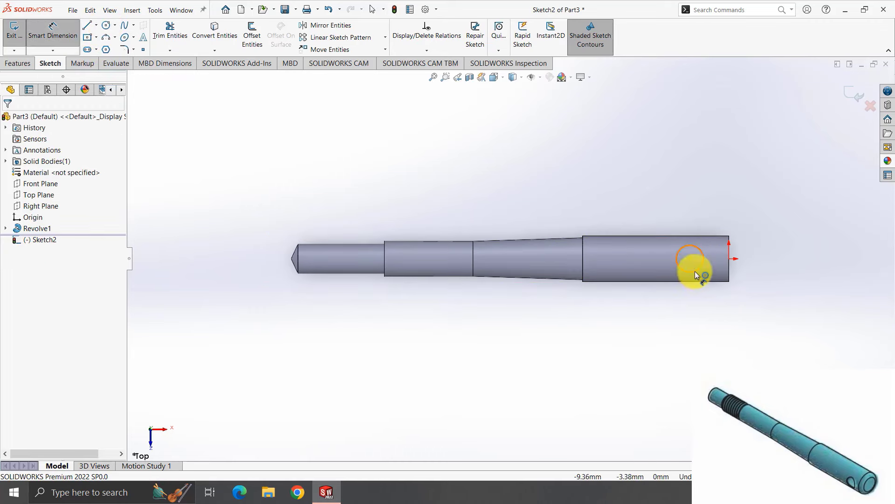
pyautogui.click(691, 271)
pyautogui.click(696, 319)
pyautogui.write('6')
pyautogui.press('Return')
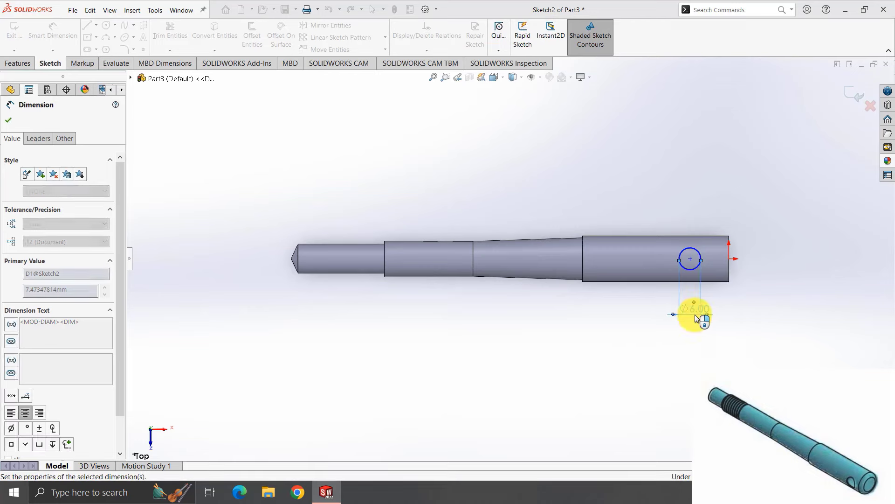
# Position the circle centre 8 mm from the shaft's right end and start an Extruded Cut.
pyautogui.click(690, 259)
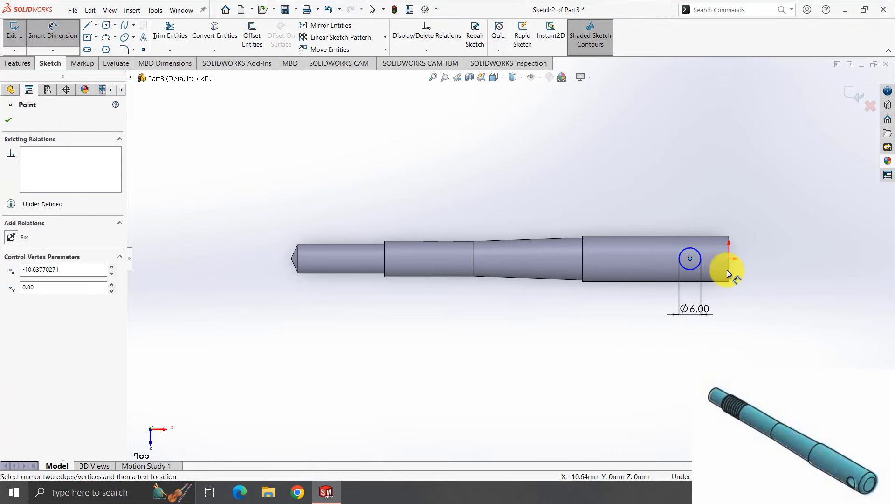
pyautogui.click(728, 271)
pyautogui.click(698, 217)
pyautogui.write('8')
pyautogui.press('Return')
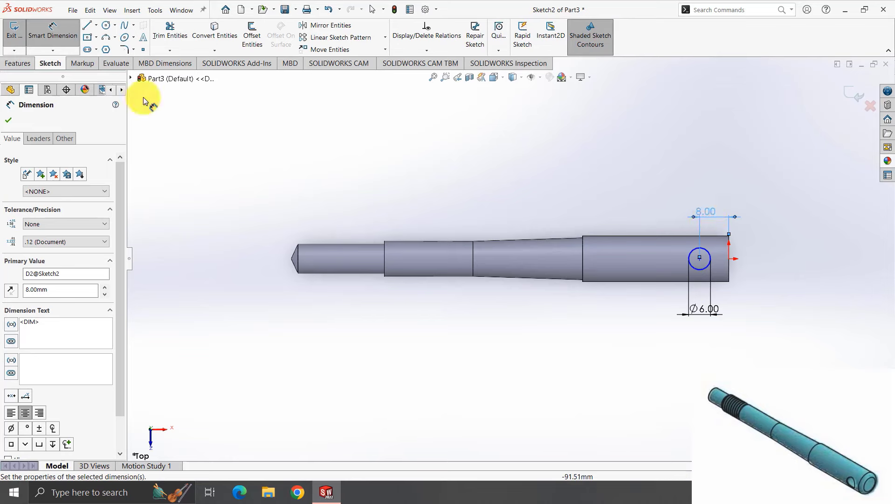
pyautogui.click(17, 63)
pyautogui.click(156, 45)
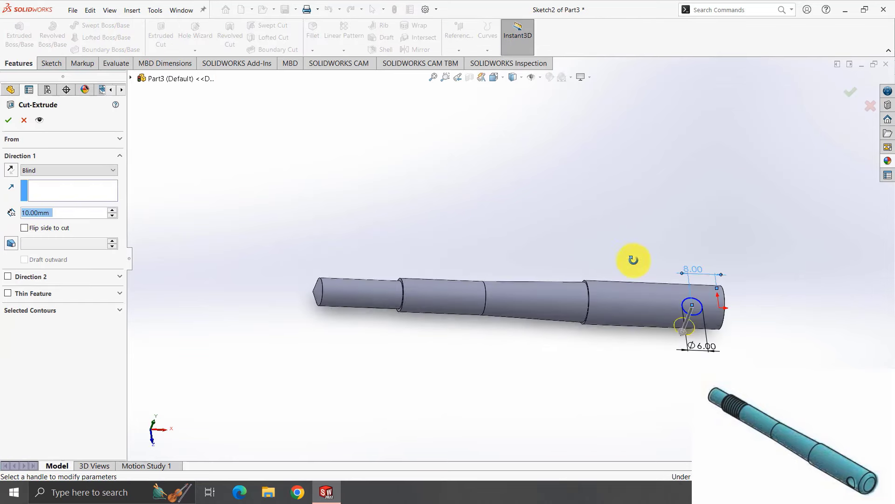
# Cut the Ø6 circle Through All – Both to create the cross hole Cut-Extrude1.
pyautogui.moveTo(631, 260)
pyautogui.mouseDown(button='middle')
pyautogui.moveTo(580, 340)
pyautogui.moveTo(536, 293)
pyautogui.moveTo(541, 307)
pyautogui.mouseUp(button='middle')
pyautogui.click(75, 171)
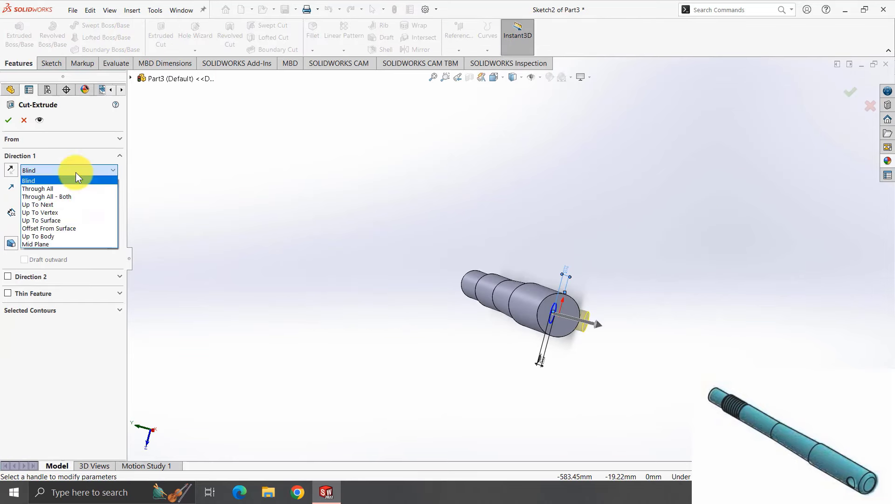
pyautogui.click(70, 194)
pyautogui.click(8, 120)
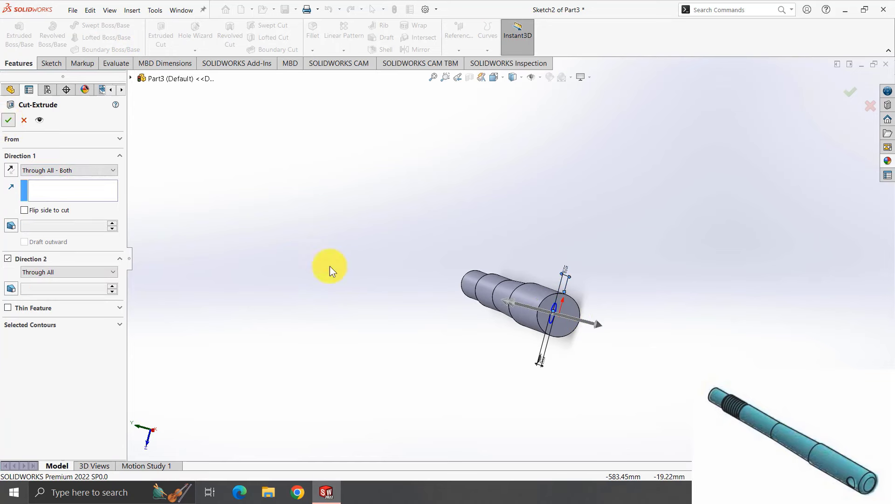
pyautogui.moveTo(506, 340)
pyautogui.mouseDown(button='middle')
pyautogui.moveTo(582, 309)
pyautogui.moveTo(581, 340)
pyautogui.moveTo(523, 299)
pyautogui.mouseUp(button='middle')
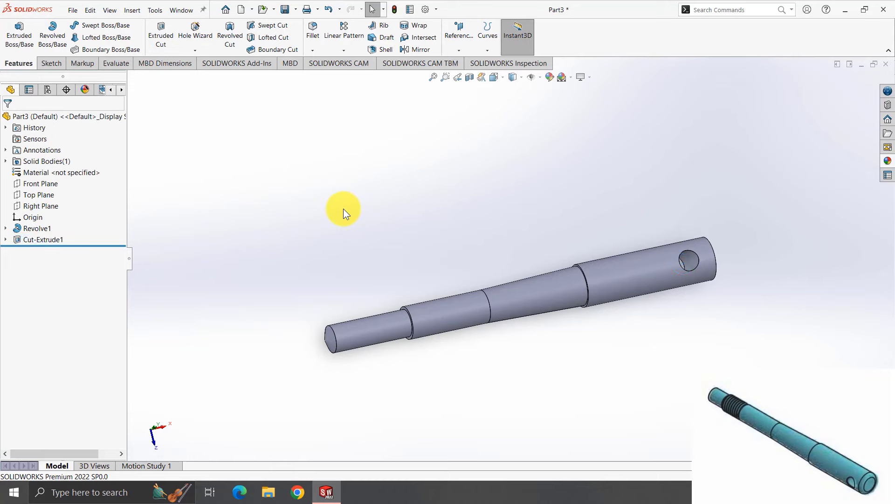
# Start a Thread on the small end's edge, offset 10 mm into the shaft.
pyautogui.click(191, 50)
pyautogui.click(201, 82)
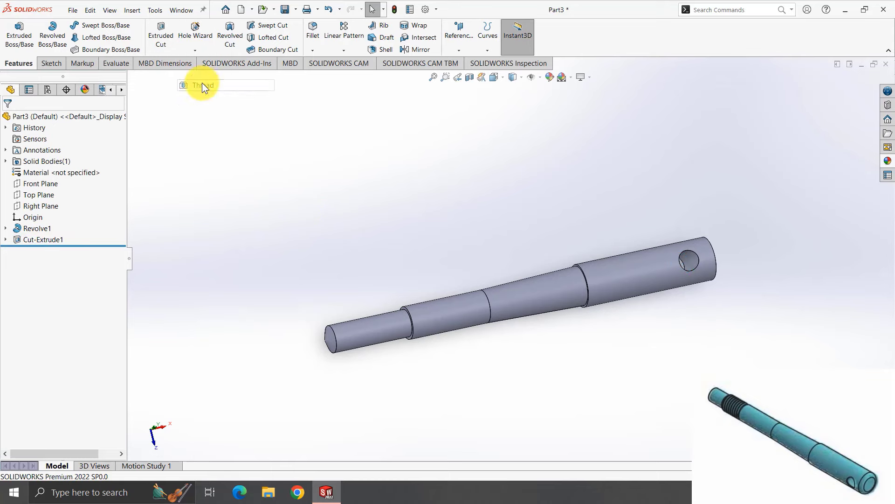
pyautogui.click(337, 346)
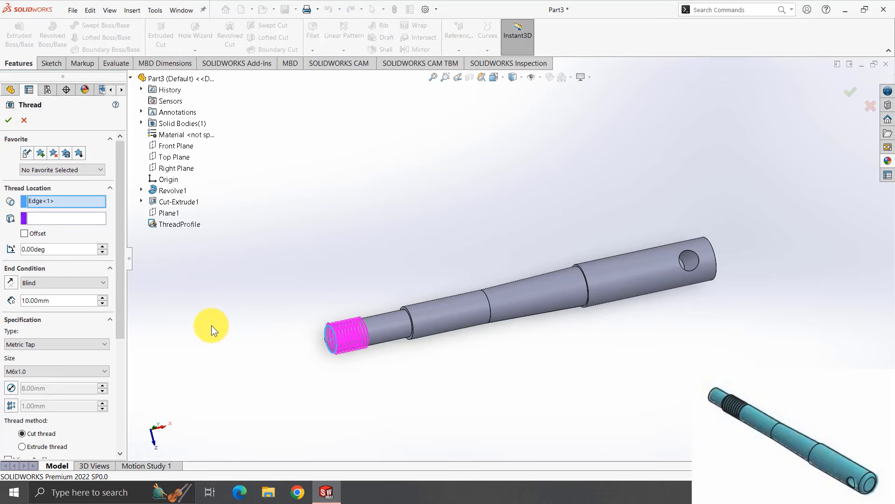
pyautogui.click(24, 234)
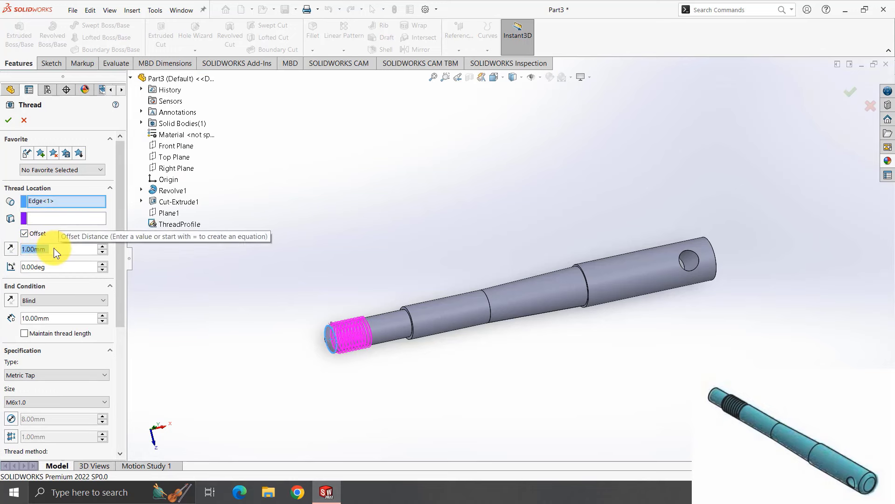
pyautogui.write('10')
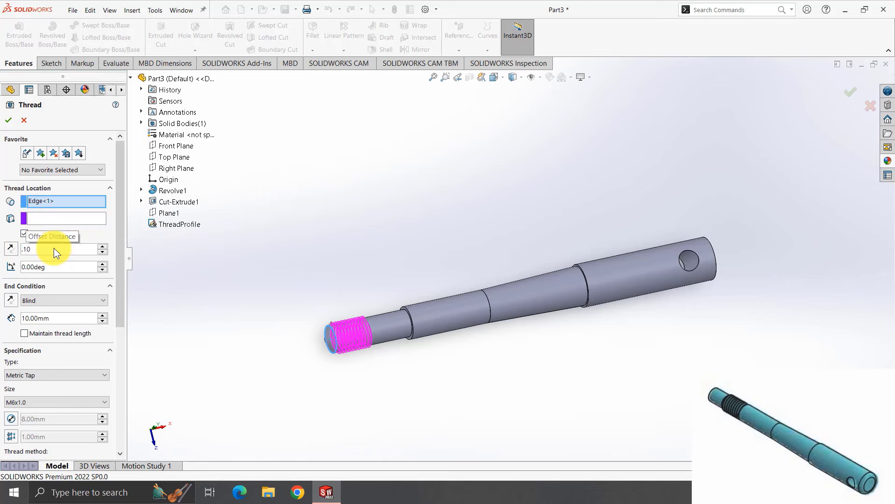
pyautogui.write('9.88')
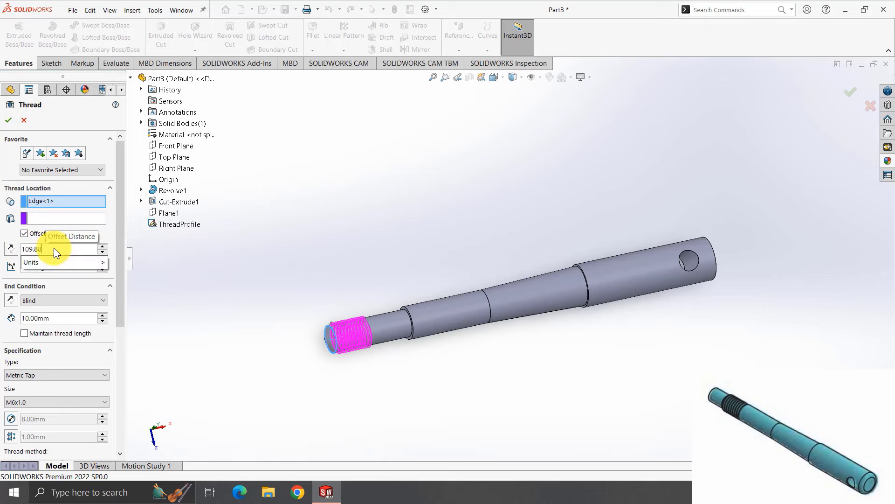
pyautogui.press('Home')
pyautogui.write('-')
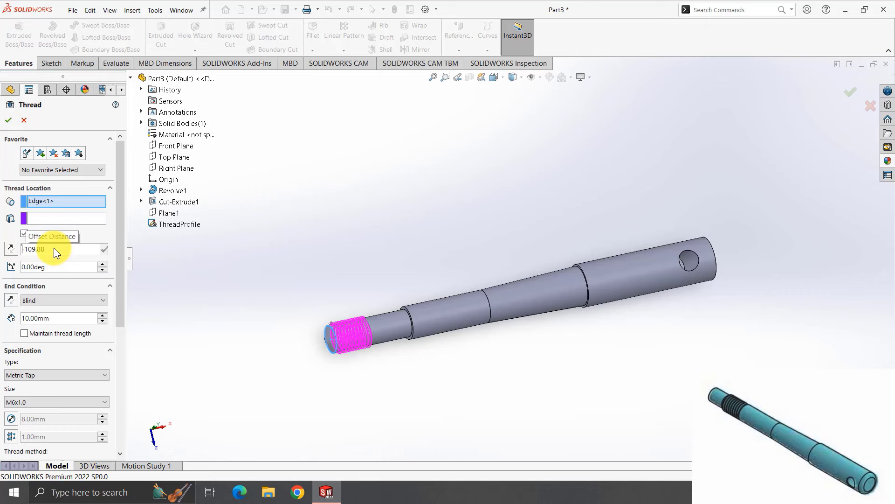
pyautogui.press('Return')
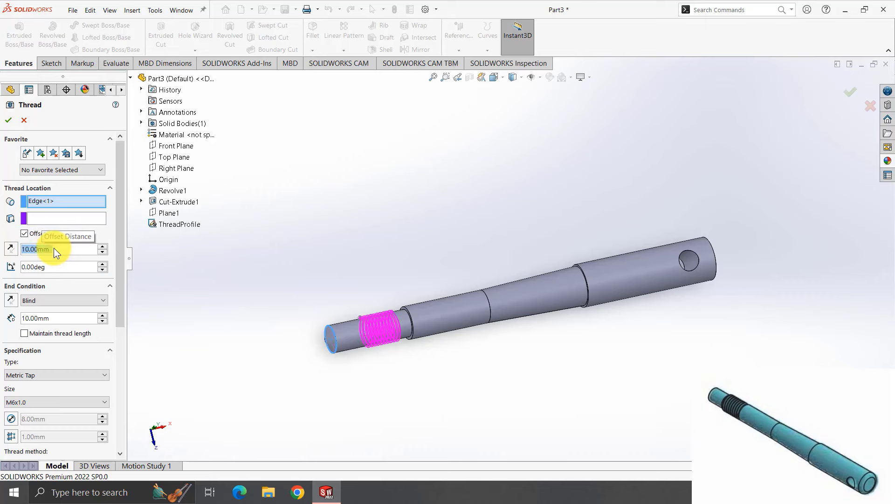
# End the thread Up To Selection at the step edge as an extruded thread.
pyautogui.click(46, 298)
pyautogui.click(47, 326)
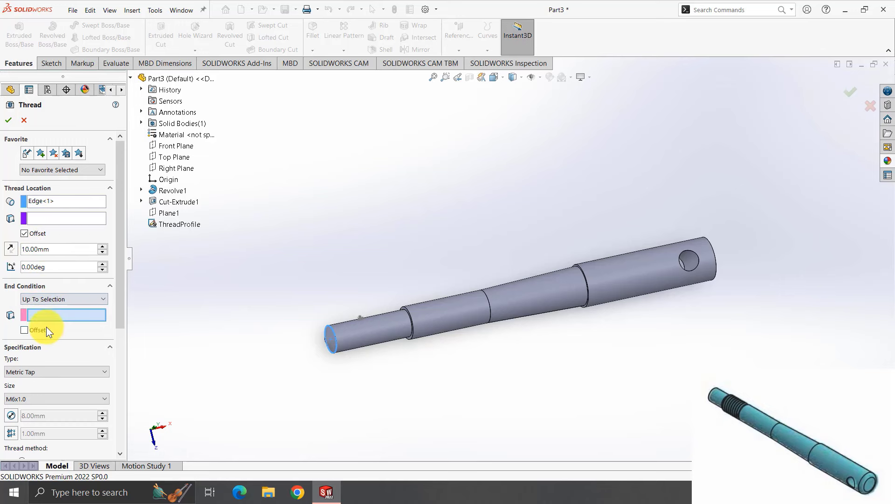
pyautogui.click(410, 331)
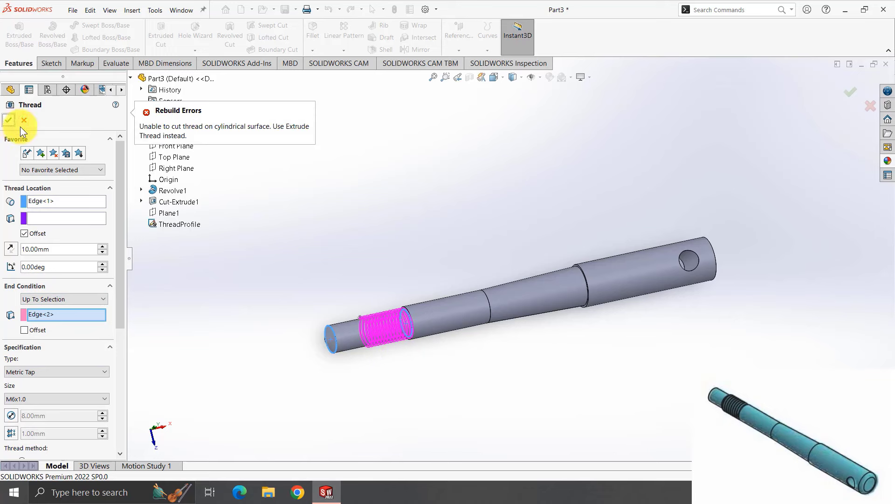
pyautogui.moveTo(119, 265); pyautogui.dragTo(119, 381)
pyautogui.click(22, 271)
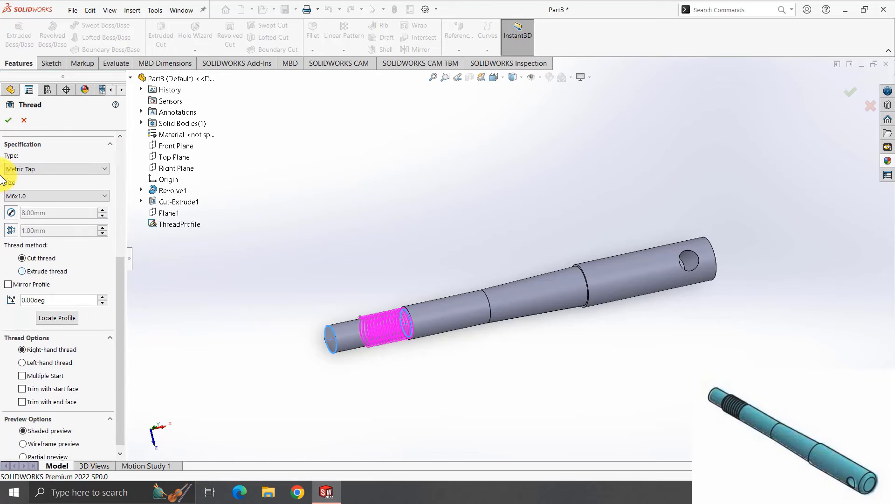
pyautogui.click(9, 120)
# Edit Thread1 and change its size to M10x1.5.
pyautogui.moveTo(453, 224)
pyautogui.mouseDown(button='middle')
pyautogui.moveTo(438, 204)
pyautogui.moveTo(447, 169)
pyautogui.mouseUp(button='middle')
pyautogui.click(422, 322)
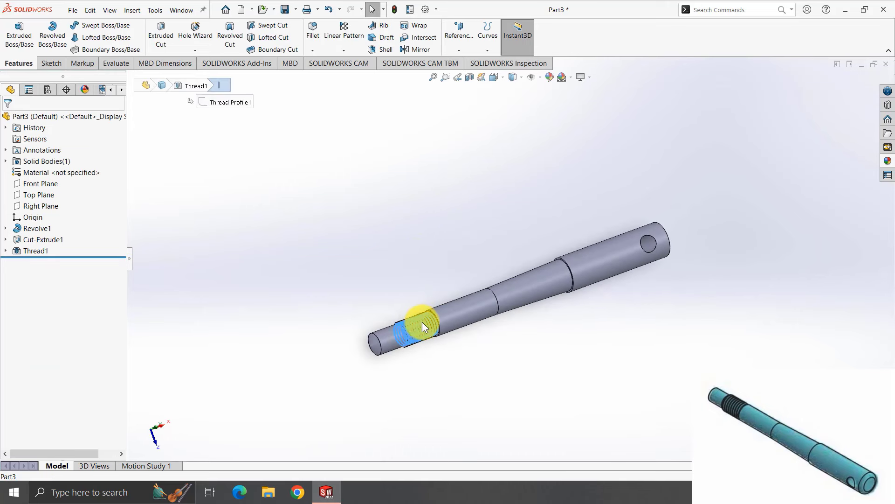
pyautogui.click(35, 250)
pyautogui.click(45, 226)
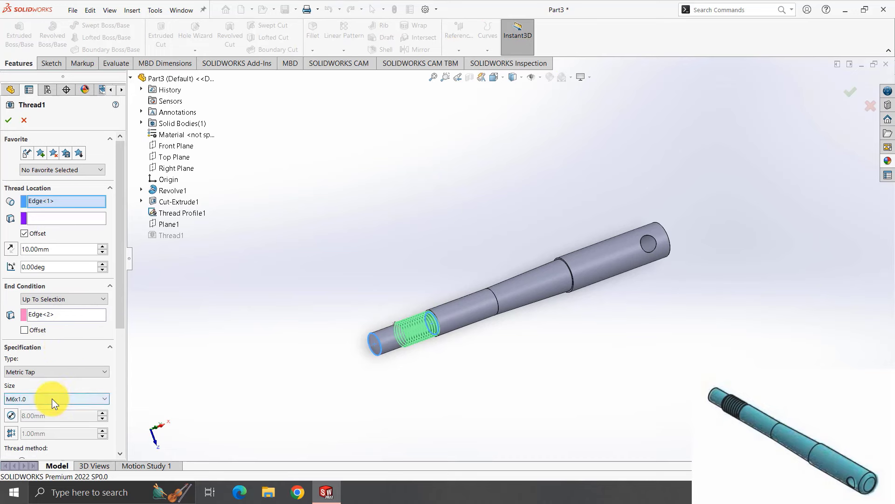
pyautogui.click(52, 398)
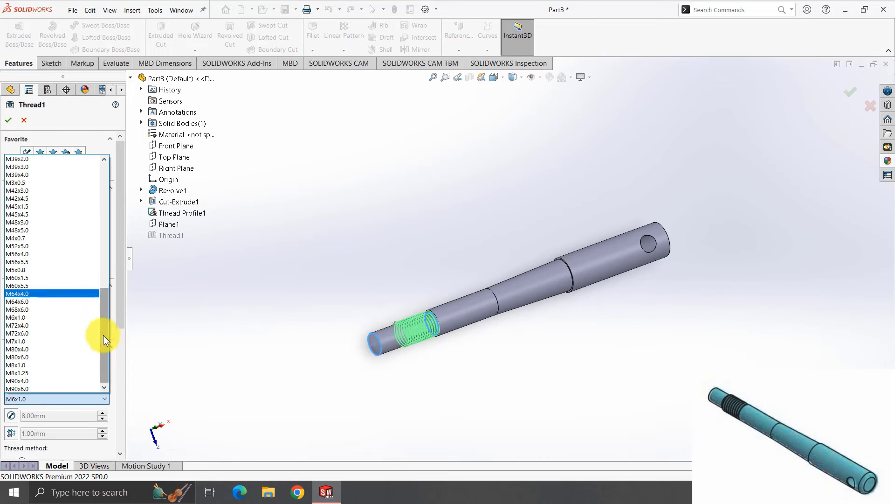
pyautogui.moveTo(102, 335); pyautogui.dragTo(102, 200)
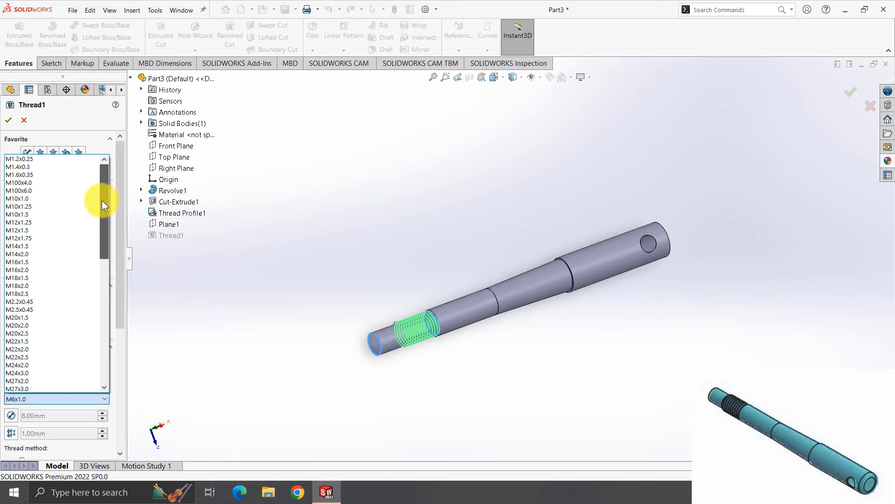
pyautogui.click(38, 214)
pyautogui.click(9, 120)
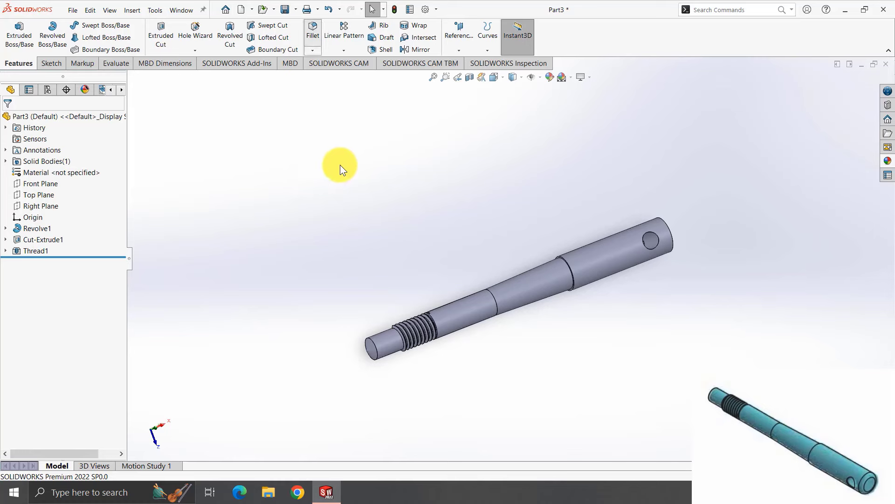
pyautogui.click(313, 28)
# Fillet the small end's outer edge with a 0.4 mm radius.
pyautogui.click(376, 351)
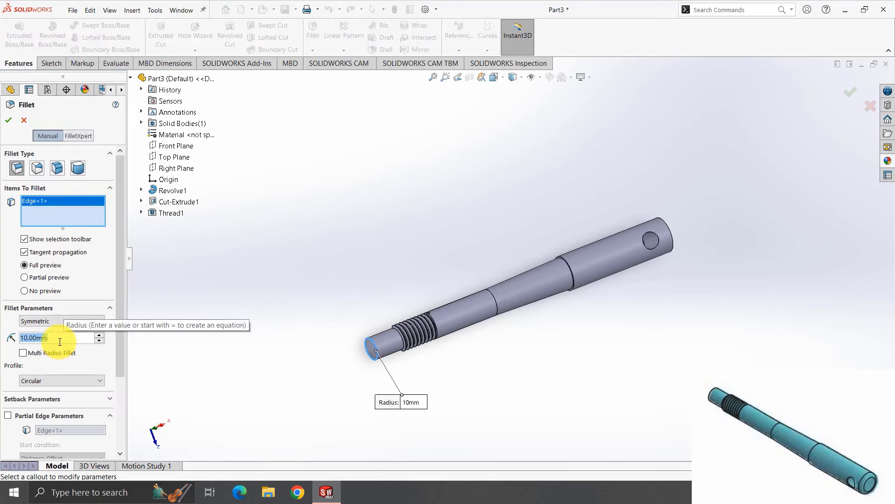
pyautogui.write('0.4')
pyautogui.press('Return')
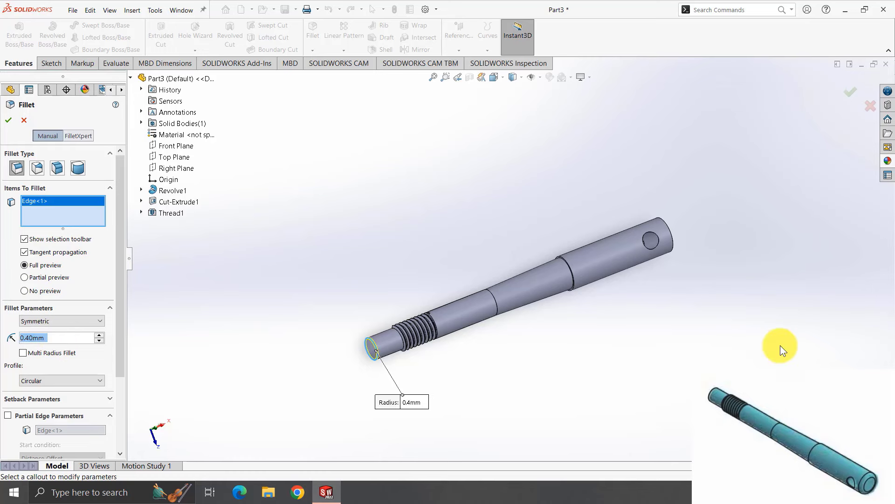
pyautogui.moveTo(779, 345)
pyautogui.mouseDown(button='middle')
pyautogui.moveTo(770, 284)
pyautogui.moveTo(625, 284)
pyautogui.mouseUp(button='middle')
pyautogui.click(8, 121)
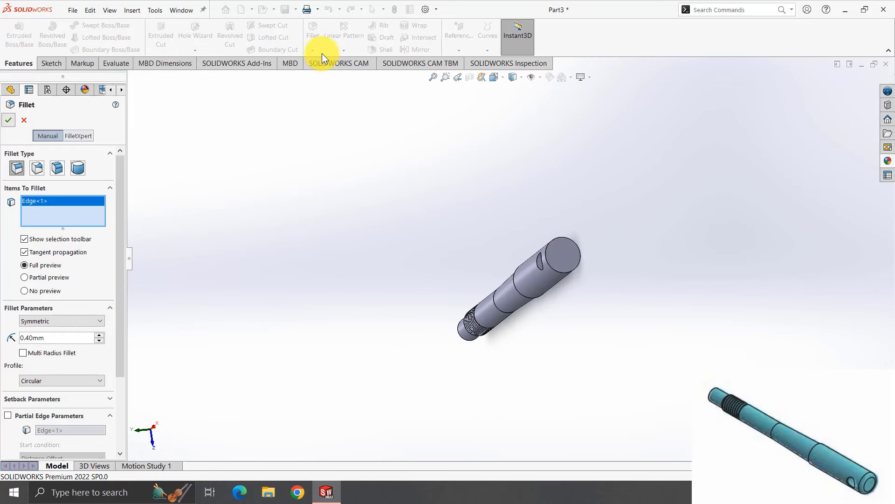
# Fillet the large end's circular edge with a 3 mm radius.
pyautogui.click(573, 270)
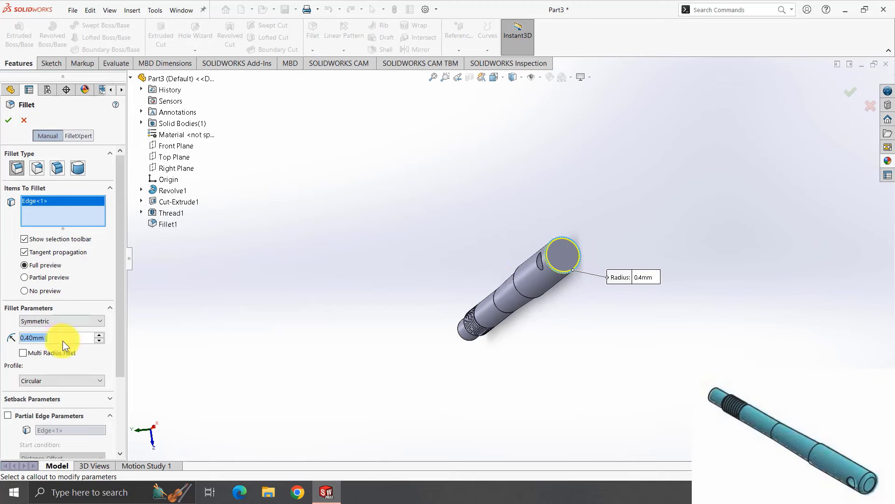
pyautogui.write('3')
pyautogui.press('Return')
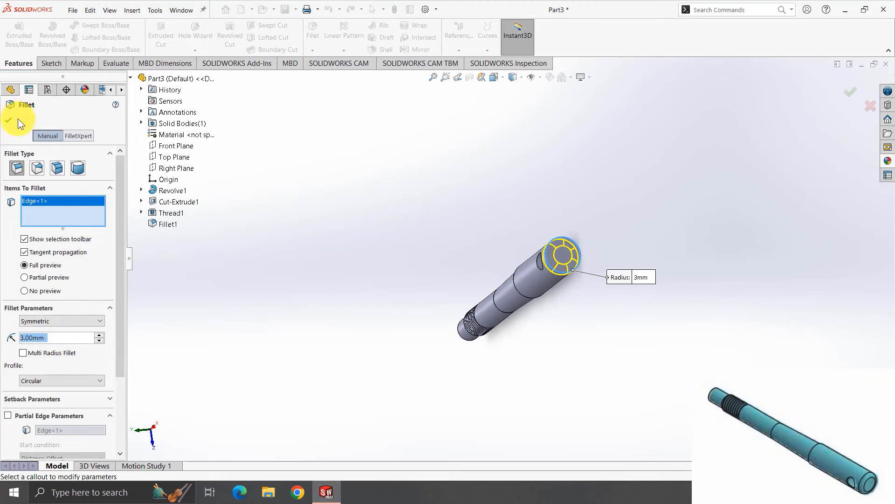
pyautogui.press('Return')
pyautogui.moveTo(339, 331)
pyautogui.mouseDown(button='middle')
pyautogui.moveTo(406, 300)
pyautogui.moveTo(394, 359)
pyautogui.moveTo(359, 389)
pyautogui.moveTo(396, 434)
pyautogui.mouseUp(button='middle')
# Apply a teal appearance to the whole part and collapse the task pane.
pyautogui.rightClick(521, 293)
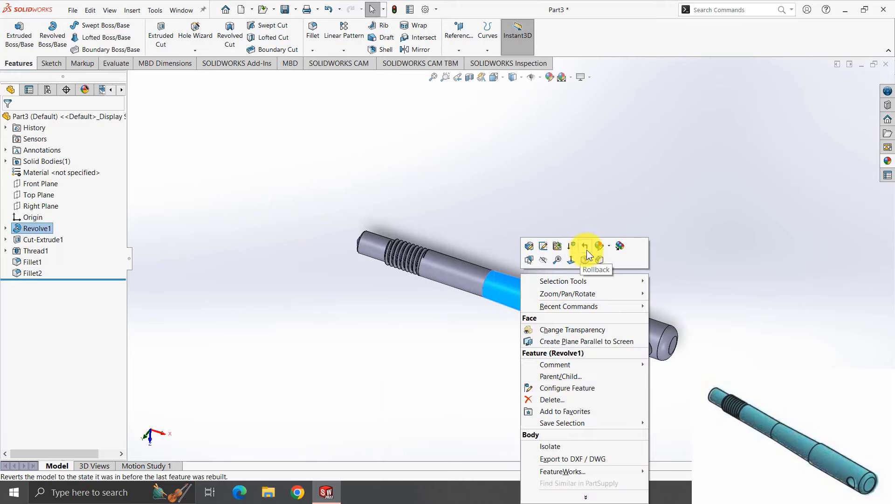
pyautogui.click(609, 249)
pyautogui.click(615, 301)
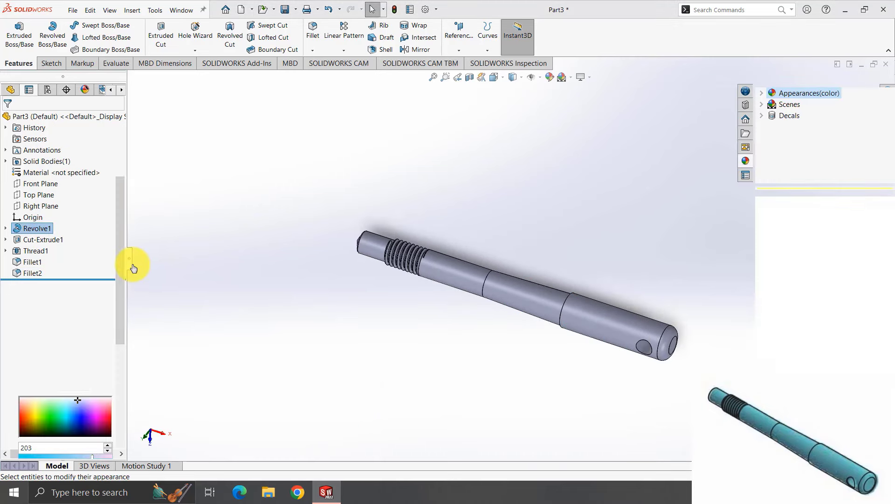
pyautogui.click(64, 358)
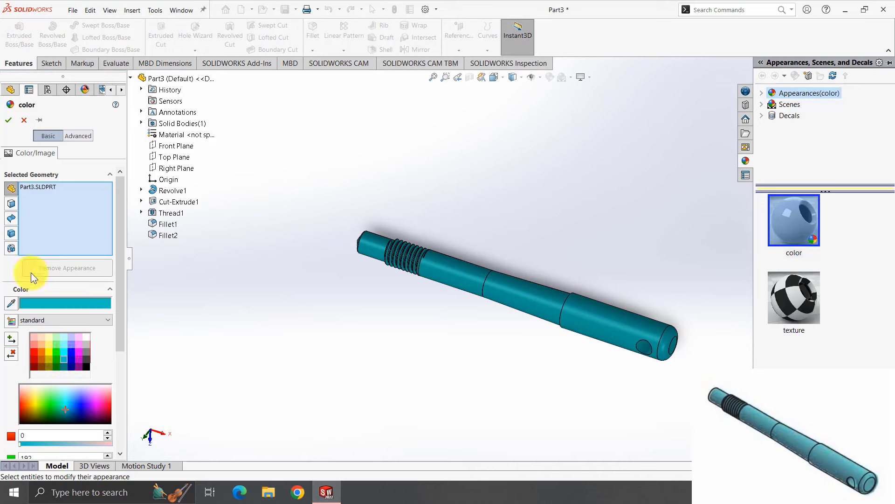
pyautogui.click(9, 120)
pyautogui.moveTo(527, 359)
pyautogui.mouseDown(button='middle')
pyautogui.moveTo(488, 344)
pyautogui.moveTo(524, 357)
pyautogui.moveTo(511, 362)
pyautogui.mouseUp(button='middle')
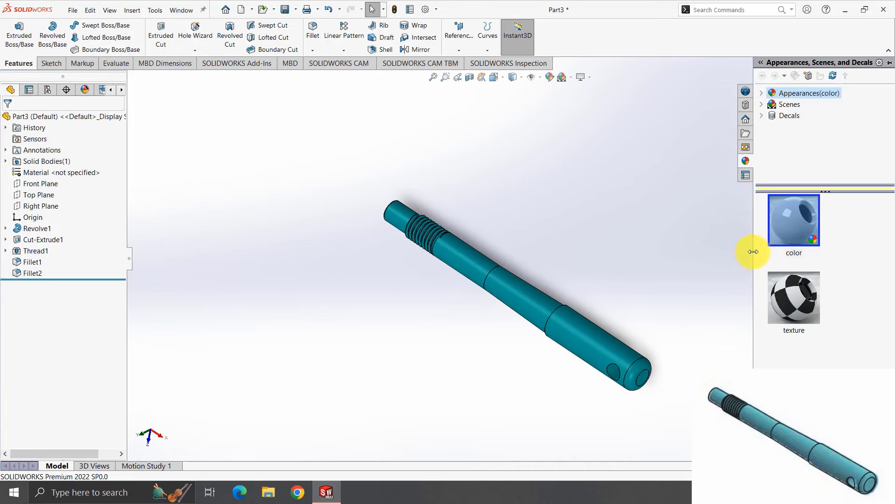
pyautogui.moveTo(753, 252); pyautogui.dragTo(891, 266)
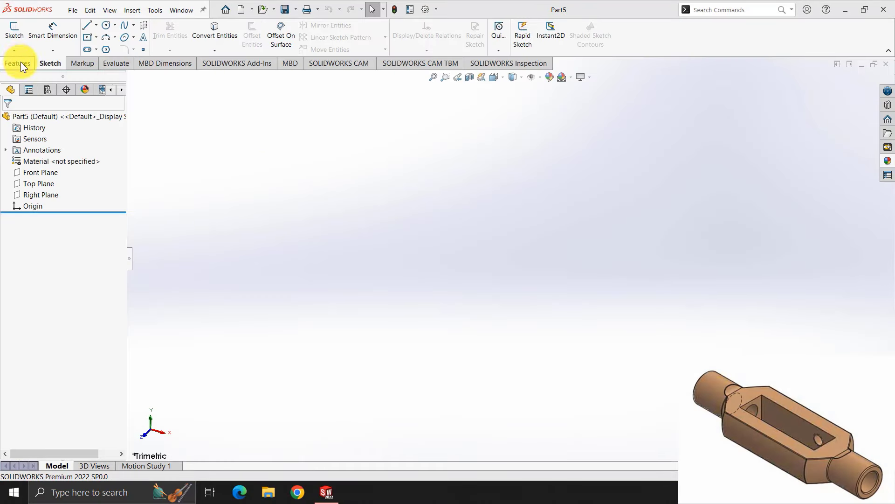
# Start a Front Plane sketch with a vertical line from the origin, dimensioned 8 mm.
pyautogui.click(14, 29)
pyautogui.click(380, 150)
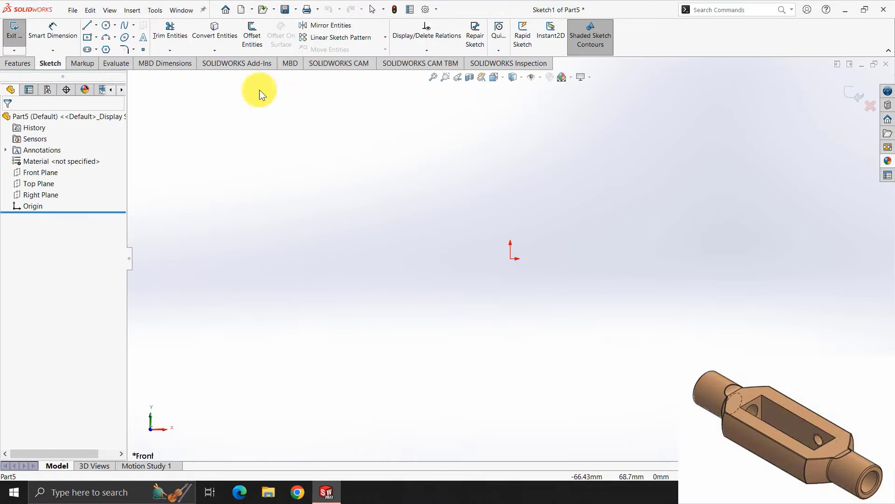
pyautogui.click(87, 29)
pyautogui.click(513, 254)
pyautogui.click(511, 199)
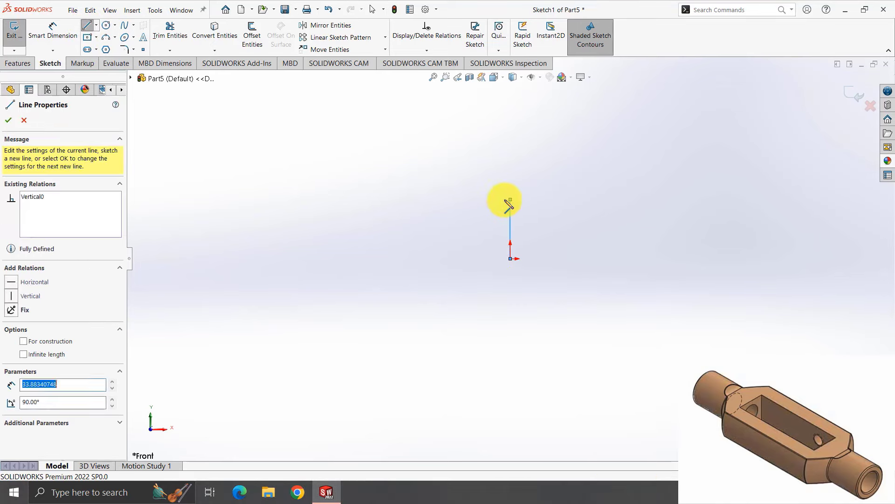
pyautogui.click(53, 30)
pyautogui.click(510, 211)
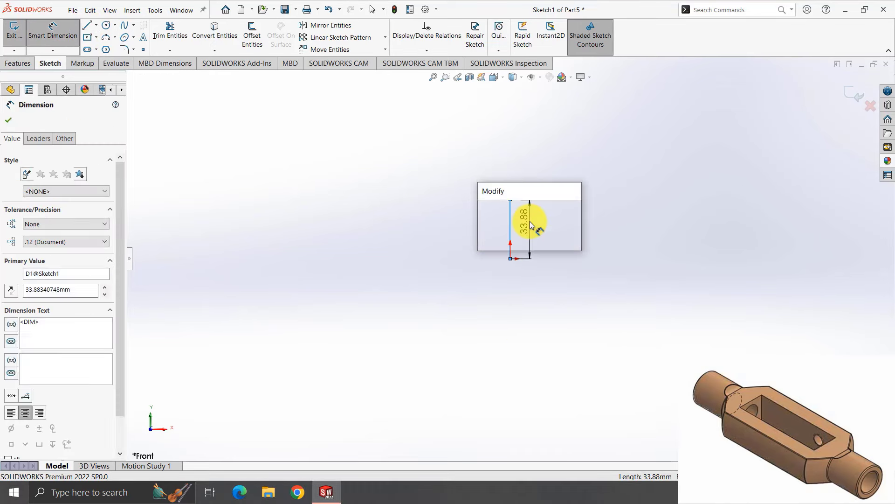
pyautogui.write('8')
pyautogui.press('Return')
# Draw a 17 mm horizontal line leftward from the vertical line's top.
pyautogui.click(86, 25)
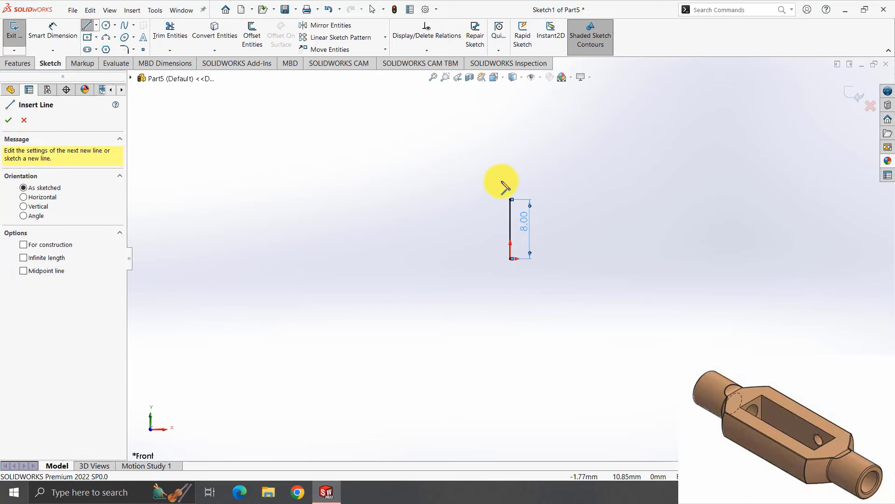
pyautogui.click(510, 200)
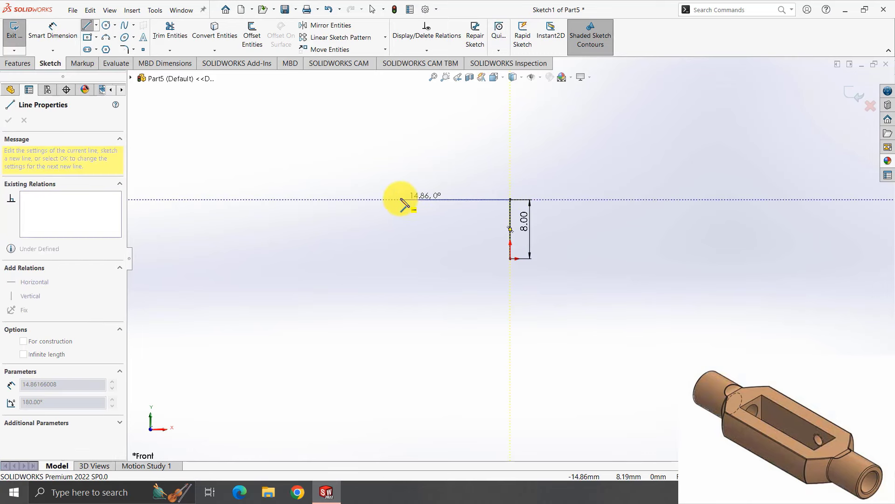
pyautogui.click(401, 199)
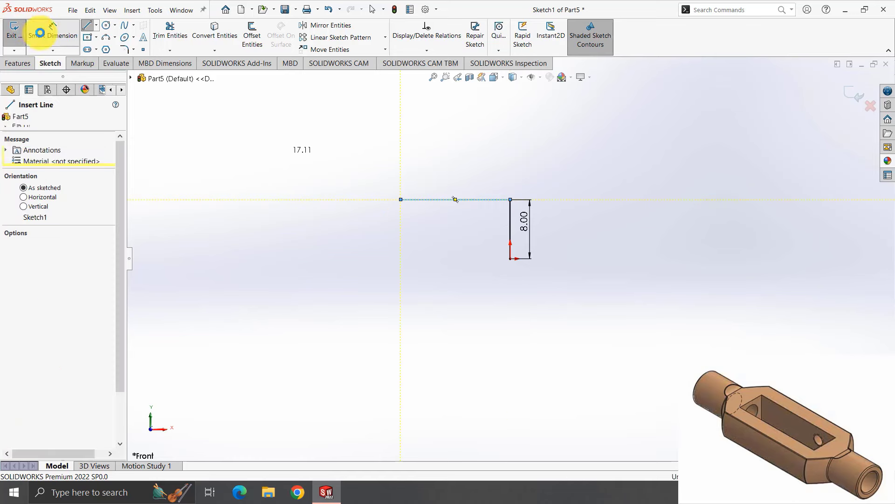
pyautogui.click(51, 34)
pyautogui.click(430, 200)
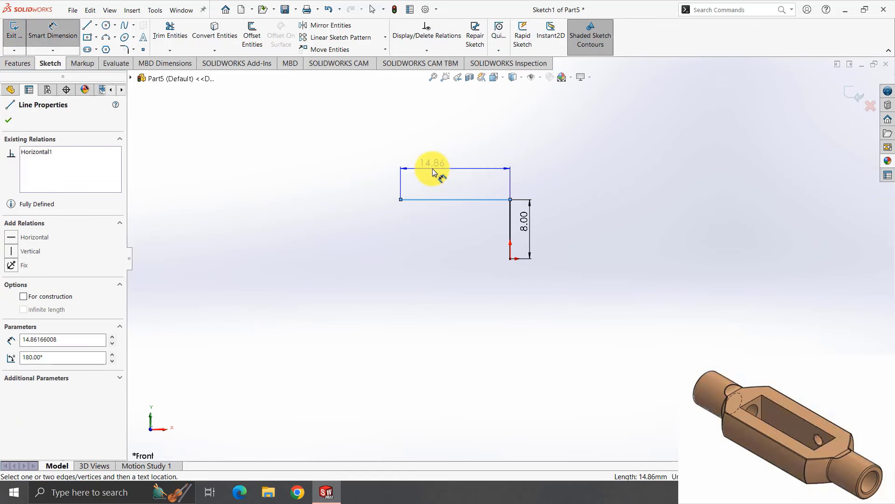
pyautogui.click(436, 169)
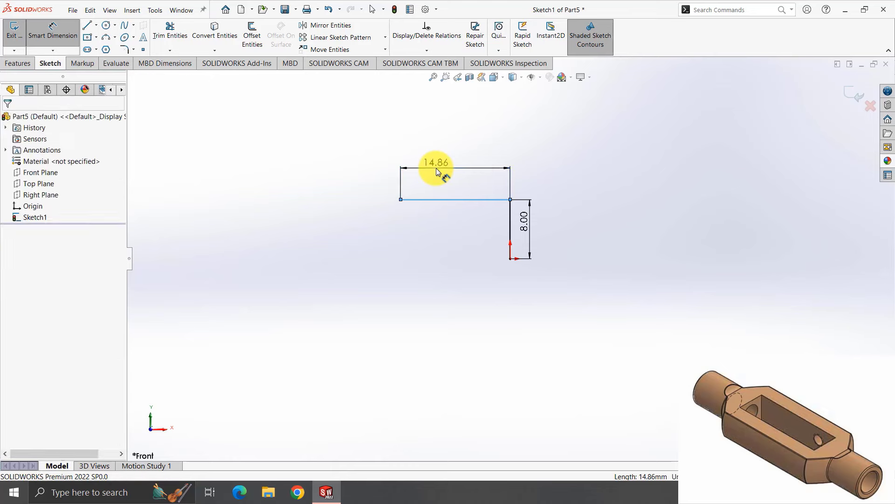
pyautogui.write('17')
pyautogui.press('Return')
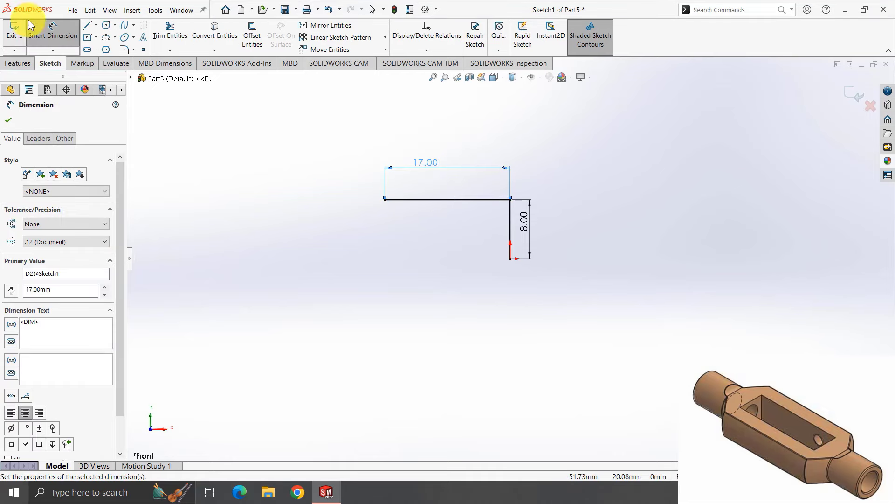
# Change the vertical line's height from 8 mm to 16 mm.
pyautogui.click(86, 30)
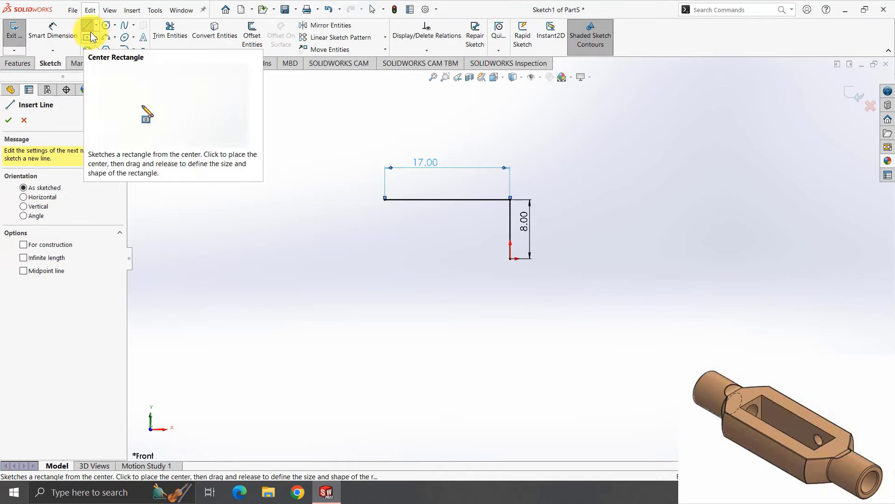
pyautogui.click(60, 30)
pyautogui.click(526, 224)
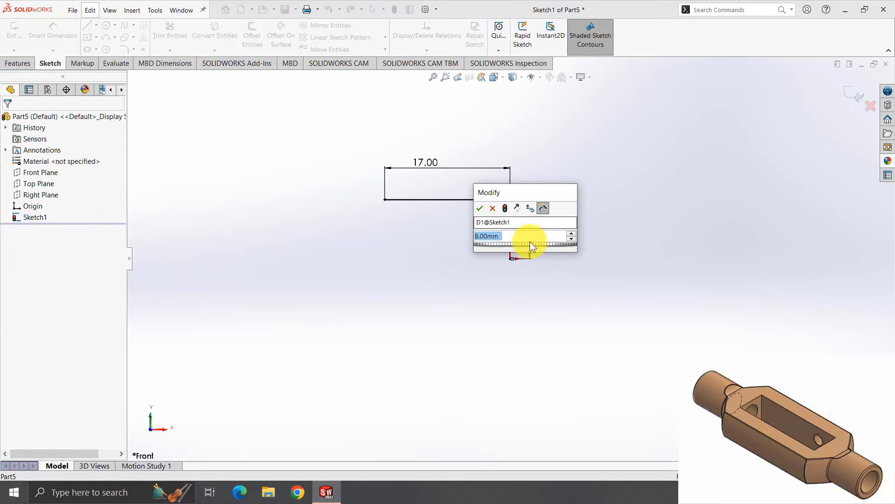
pyautogui.write('16')
pyautogui.press('Return')
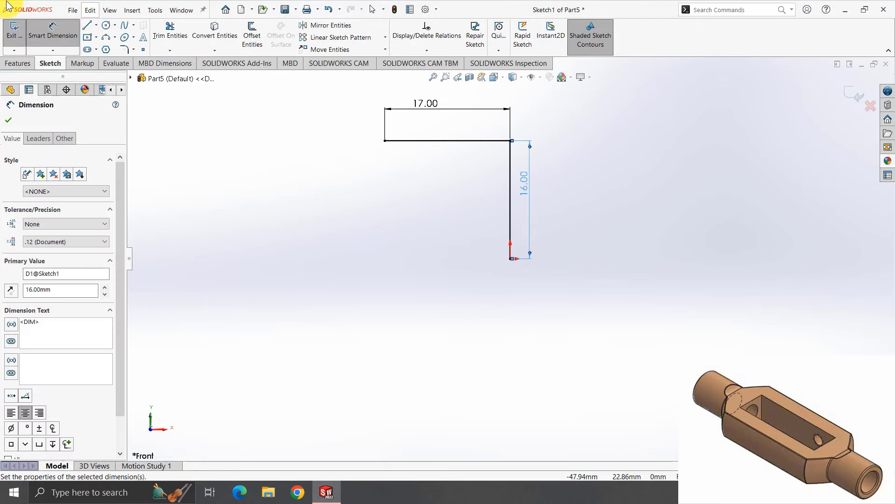
# Draw a horizontal bottom line leftward from the vertical line's base and align its endpoint.
pyautogui.click(94, 27)
pyautogui.click(511, 259)
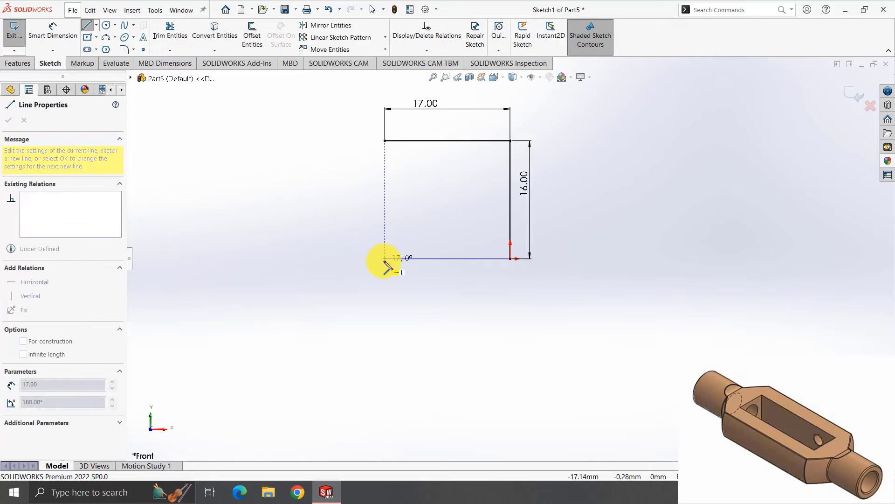
pyautogui.click(384, 260)
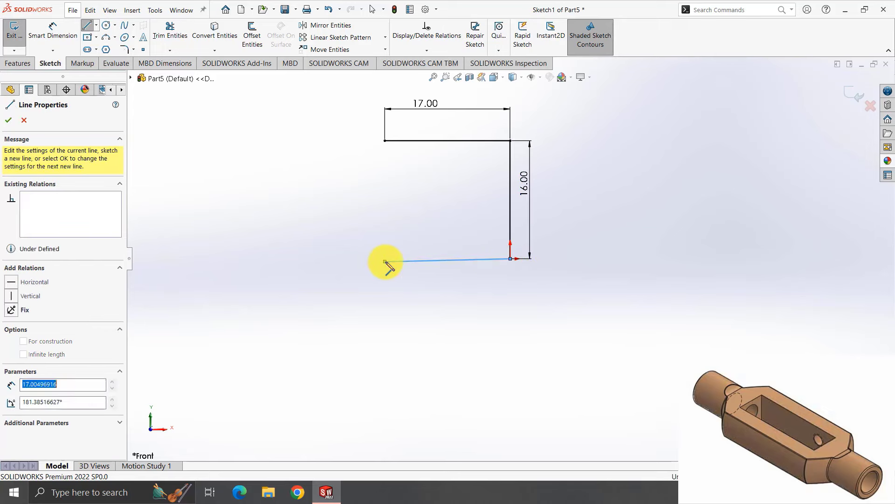
pyautogui.click(85, 25)
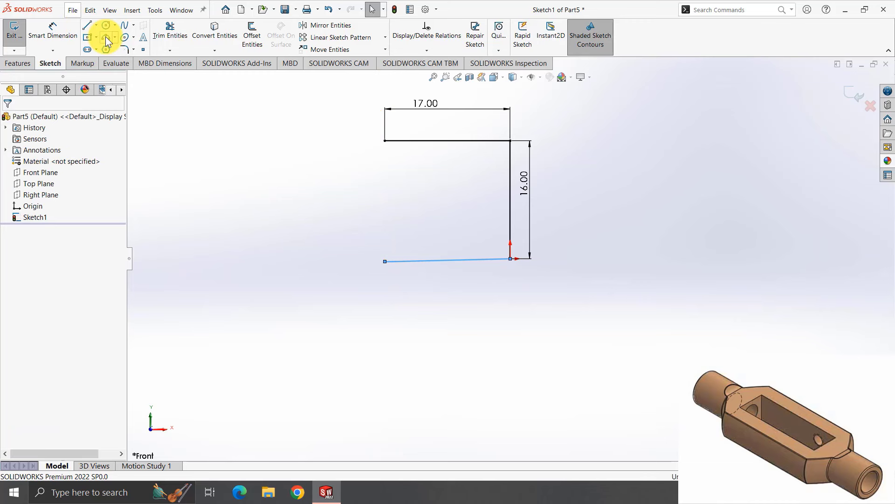
pyautogui.click(437, 260)
pyautogui.click(13, 239)
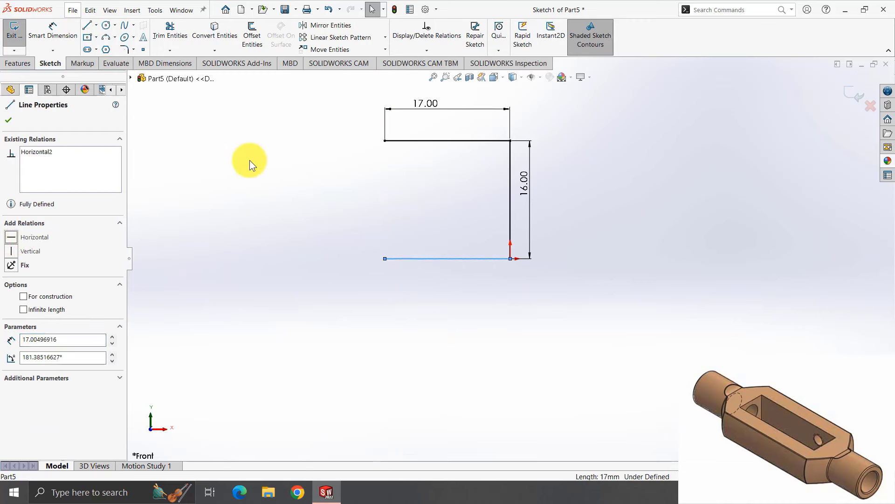
pyautogui.click(250, 161)
pyautogui.click(383, 259)
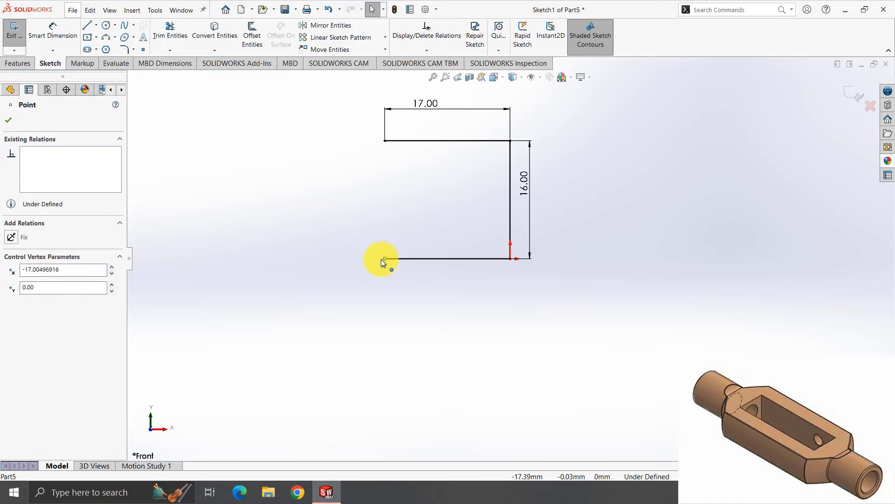
pyautogui.moveTo(381, 259); pyautogui.dragTo(384, 258)
pyautogui.click(327, 203)
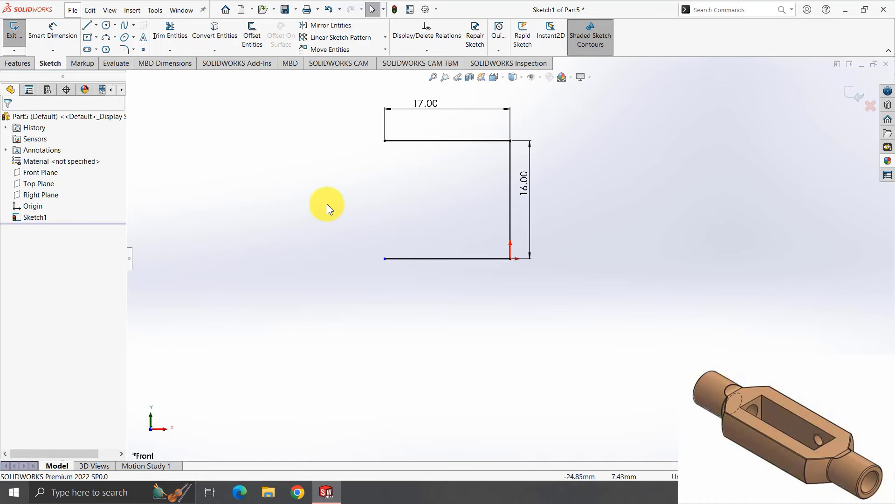
# Add a left vertical line placed 100 mm from the right 16 mm line.
pyautogui.keyDown('ctrl'); pyautogui.moveTo(295, 175); pyautogui.dragTo(441, 181, button='middle'); pyautogui.keyUp('ctrl')
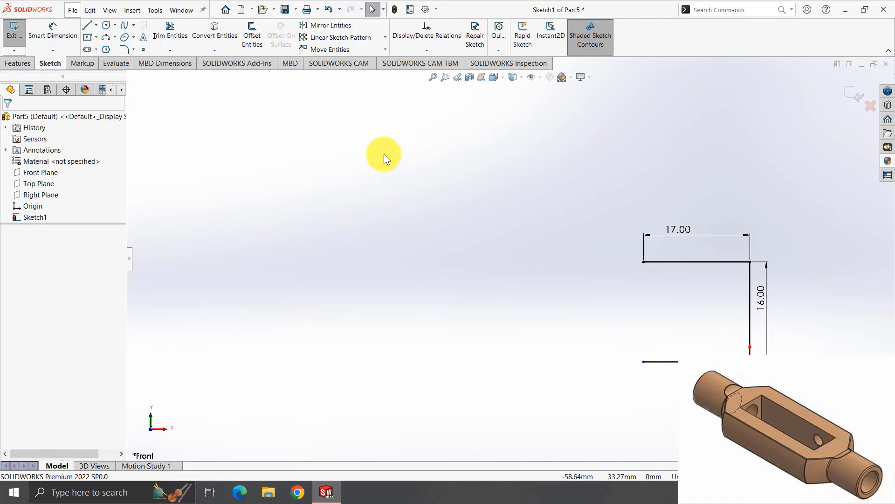
pyautogui.click(96, 25)
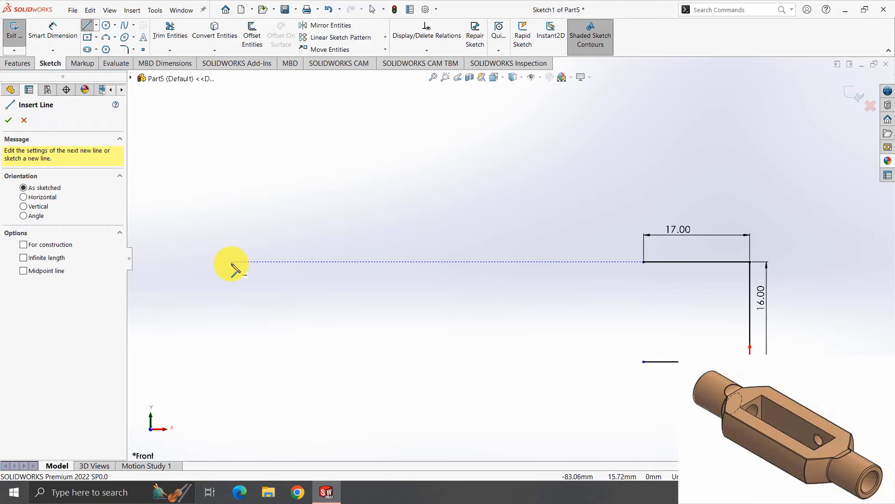
pyautogui.moveTo(232, 262); pyautogui.dragTo(232, 361)
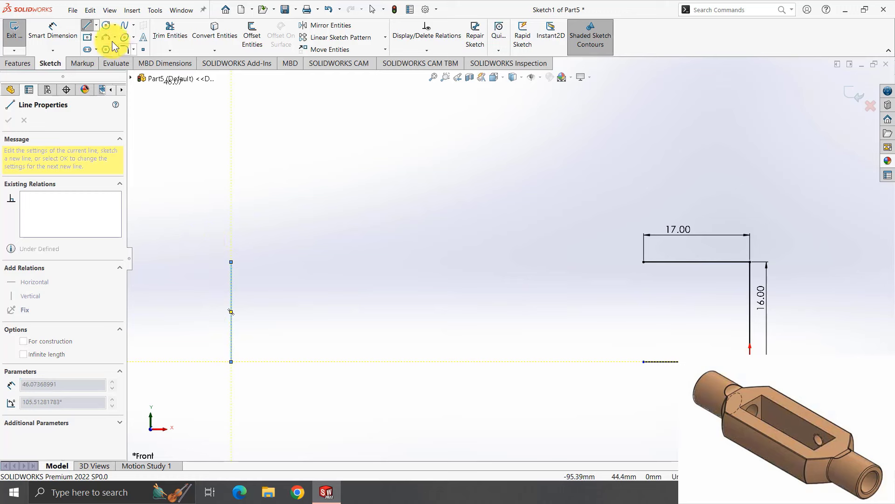
pyautogui.click(53, 33)
pyautogui.click(750, 313)
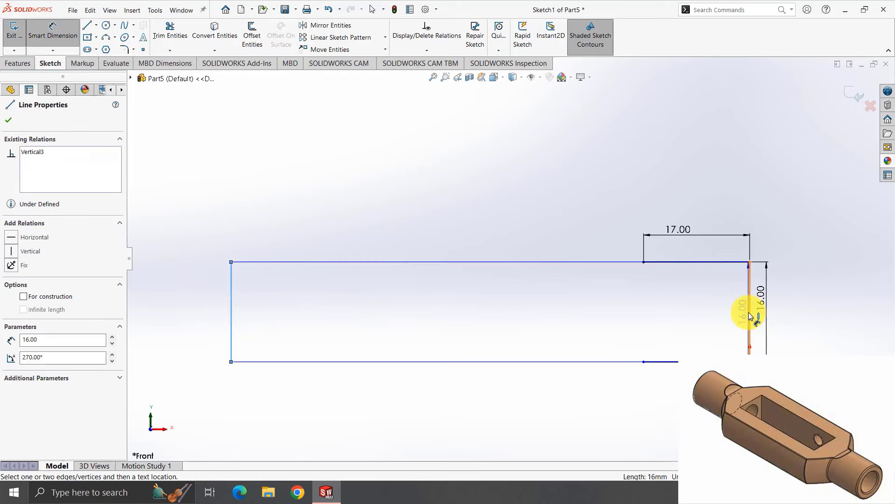
pyautogui.moveTo(750, 312); pyautogui.dragTo(529, 174)
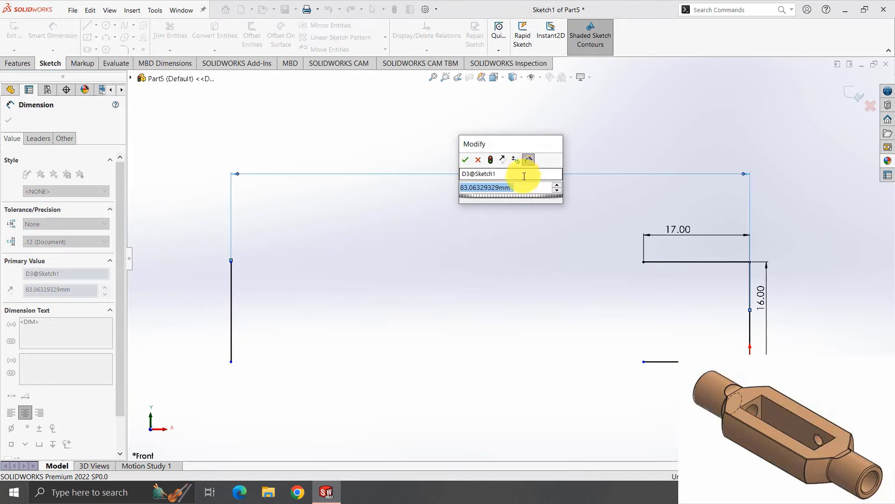
pyautogui.write('100')
pyautogui.press('Return')
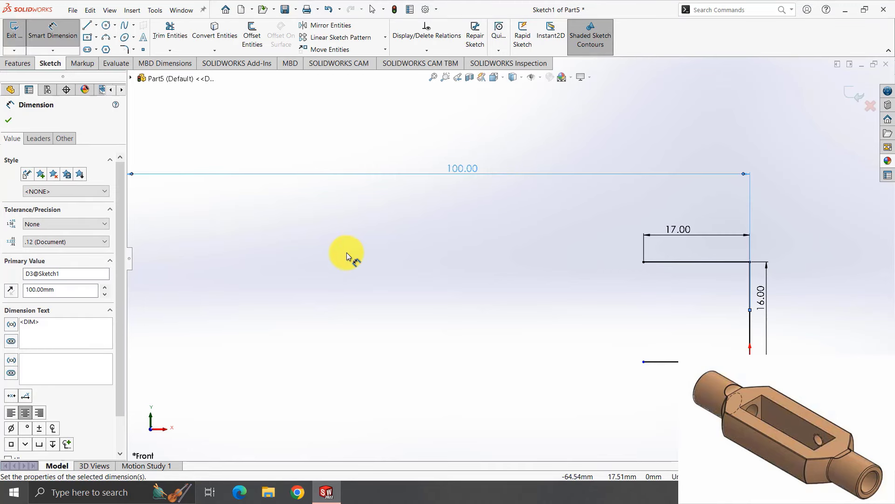
pyautogui.click(431, 77)
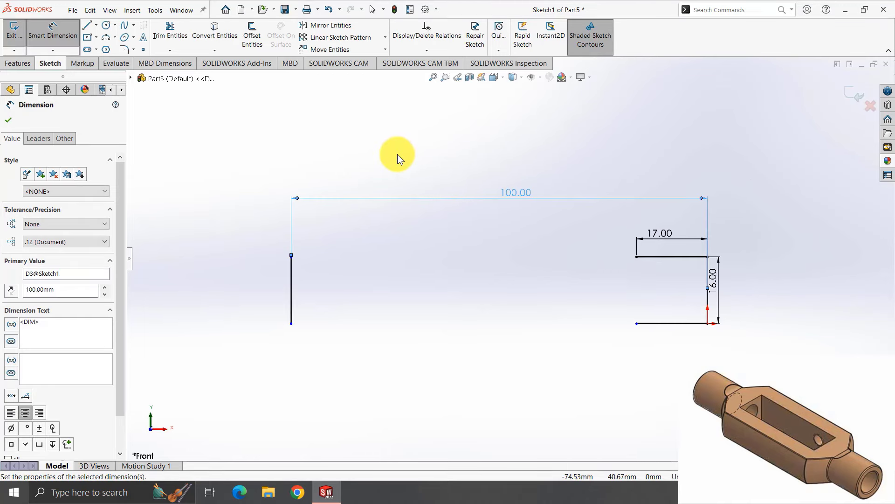
# Draw short horizontal lines at the top and bottom of the left side.
pyautogui.click(88, 26)
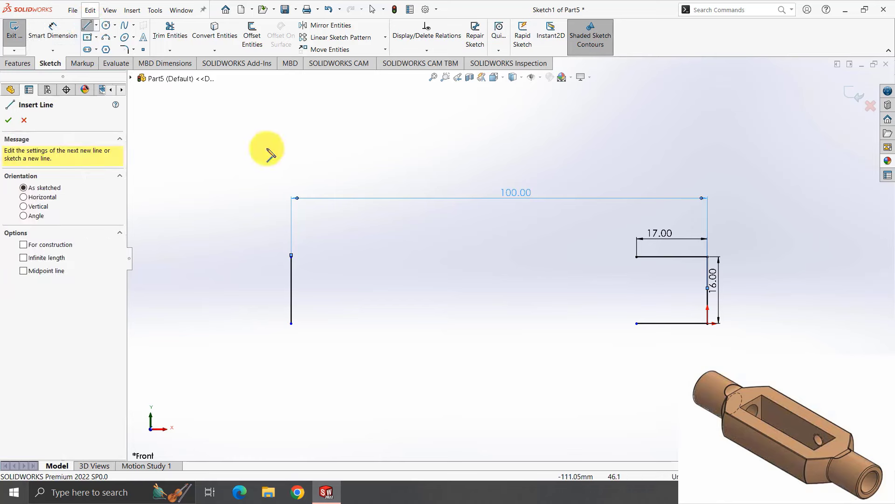
pyautogui.click(291, 257)
pyautogui.click(366, 257)
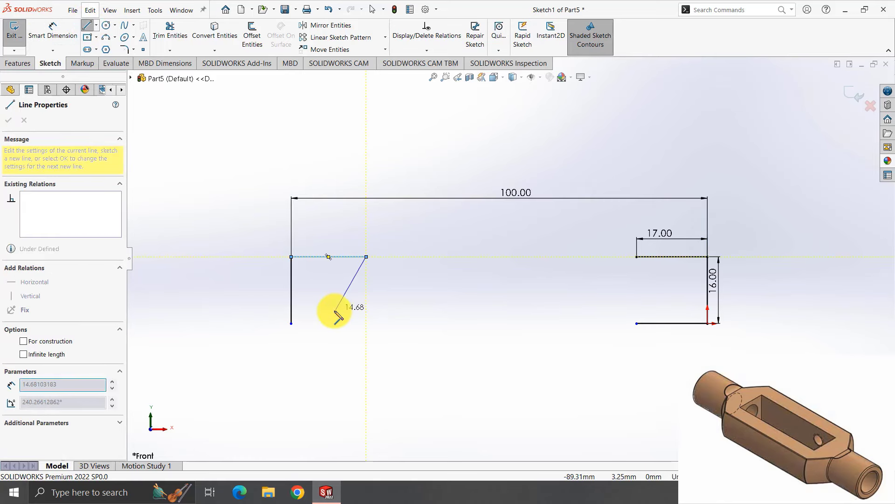
pyautogui.press('Escape')
pyautogui.click(291, 323)
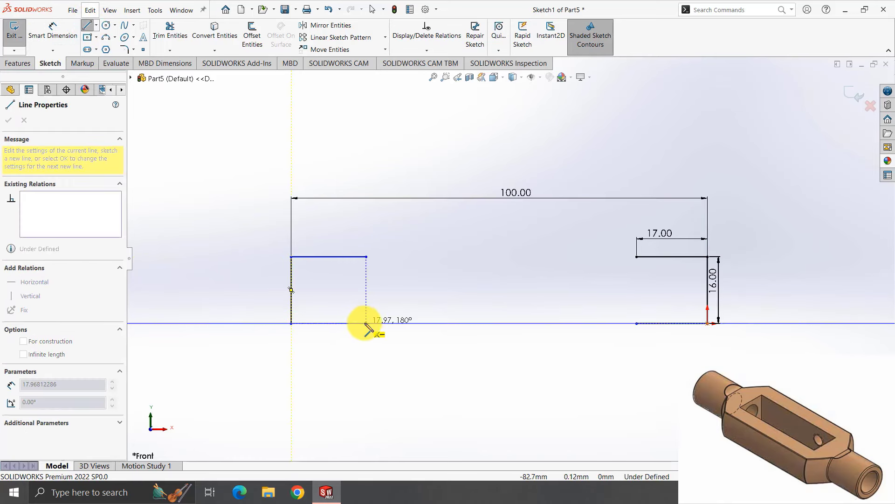
pyautogui.click(367, 323)
# Dimension the top-left, bottom-left and bottom-right horizontal lines to 17 mm each.
pyautogui.click(70, 30)
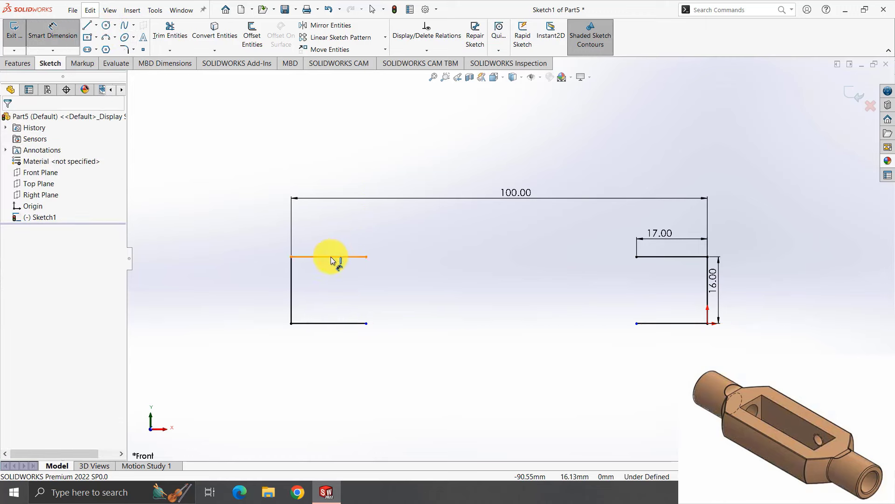
pyautogui.click(332, 256)
pyautogui.click(330, 240)
pyautogui.write('17')
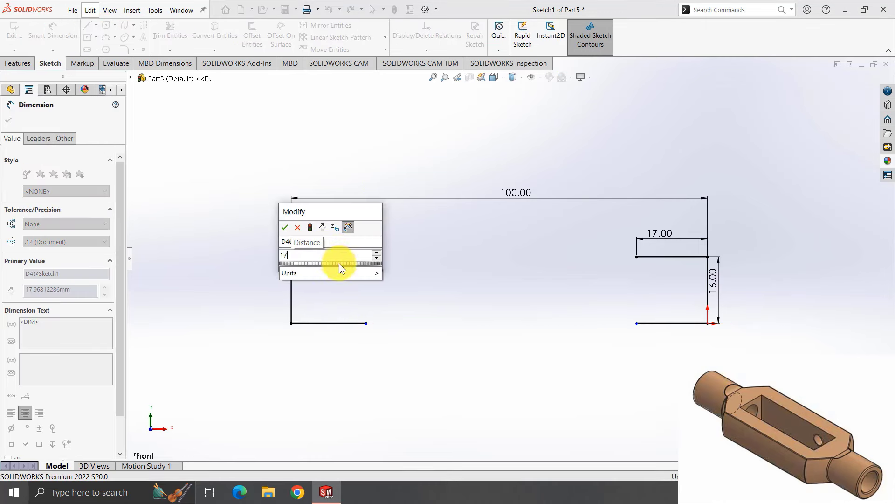
pyautogui.press('Return')
pyautogui.click(343, 325)
pyautogui.click(341, 345)
pyautogui.write('1')
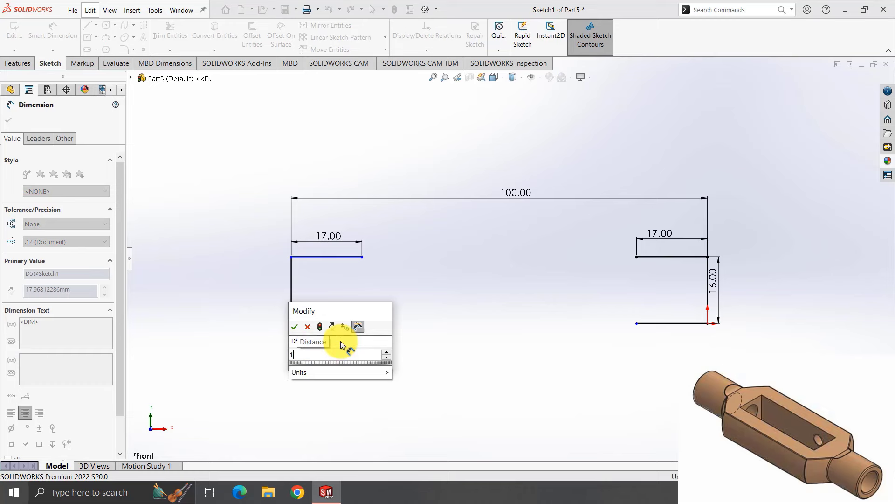
pyautogui.write('7')
pyautogui.press('Return')
pyautogui.click(656, 323)
pyautogui.click(660, 345)
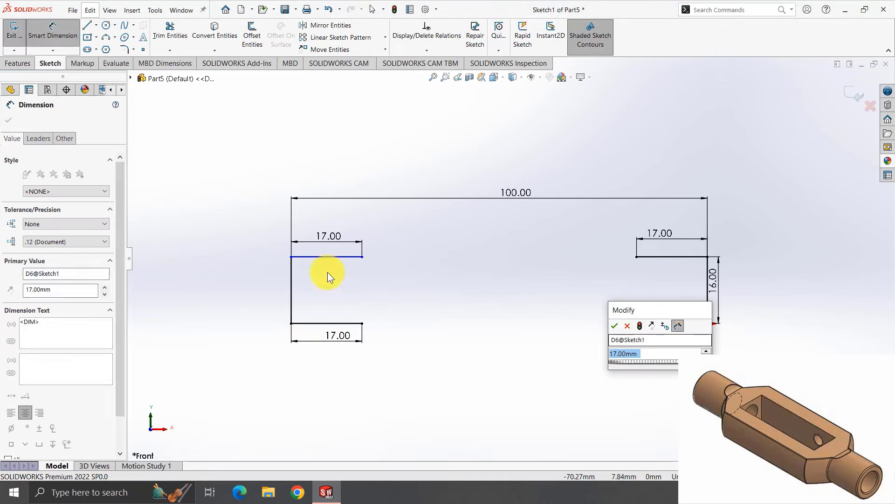
pyautogui.click(614, 326)
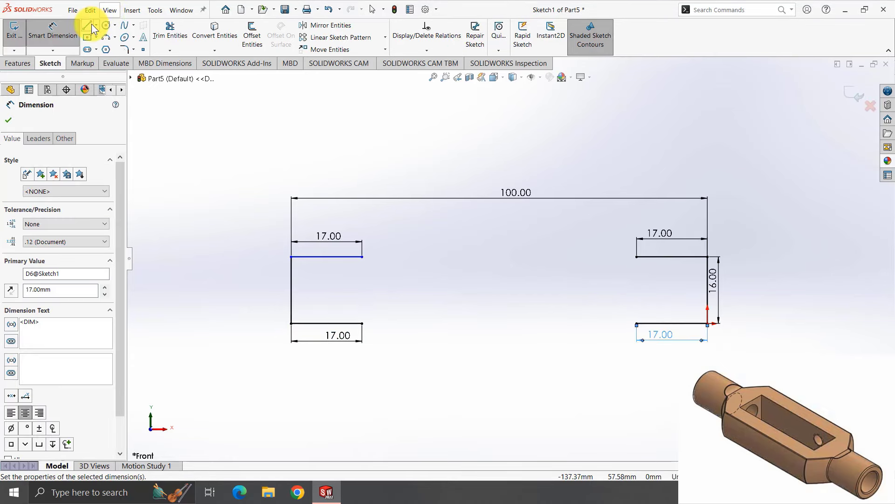
# Draw two horizontal lines across the middle of the profile, one upper, one lower.
pyautogui.click(92, 28)
pyautogui.click(421, 223)
pyautogui.click(584, 224)
pyautogui.press('Escape')
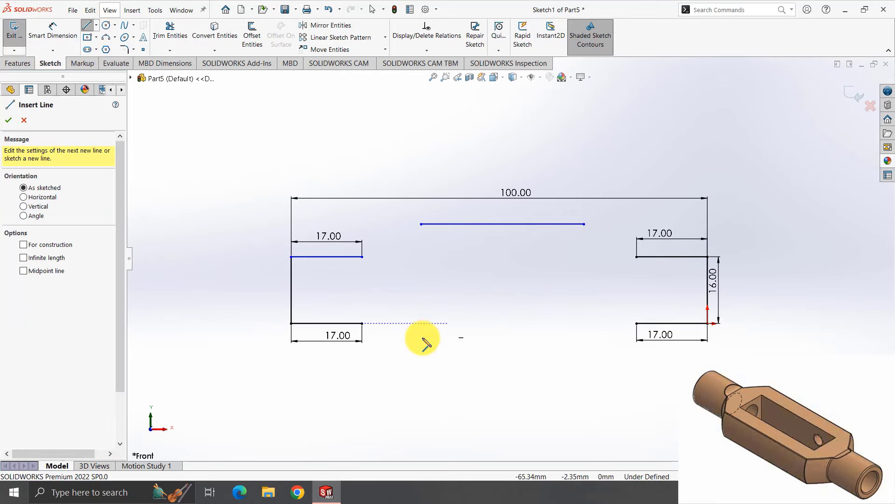
pyautogui.click(421, 337)
pyautogui.click(584, 337)
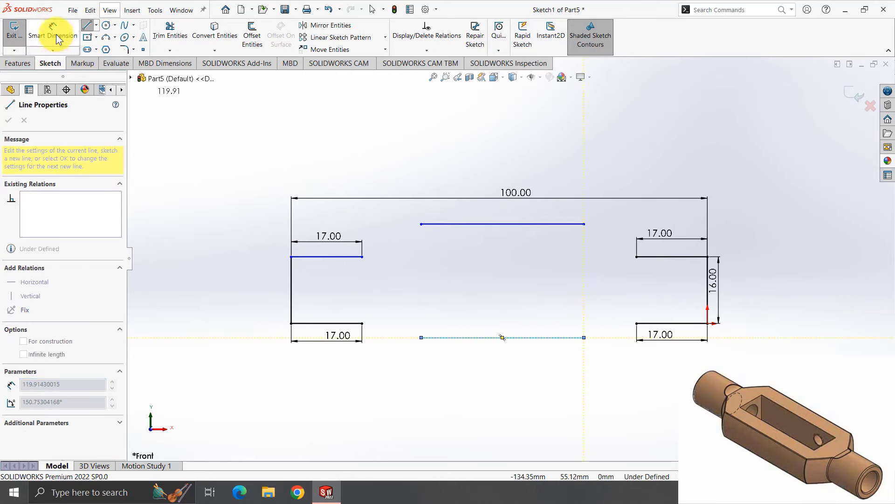
# Dimension the middle lines 30 mm apart and the upper one 15 mm from the 16 mm line.
pyautogui.click(53, 30)
pyautogui.click(465, 224)
pyautogui.click(536, 338)
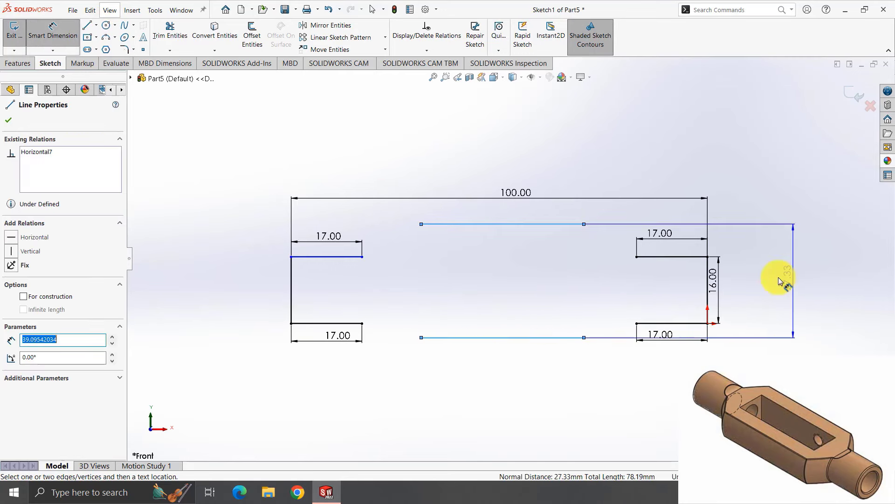
pyautogui.click(769, 279)
pyautogui.write('30')
pyautogui.press('Return')
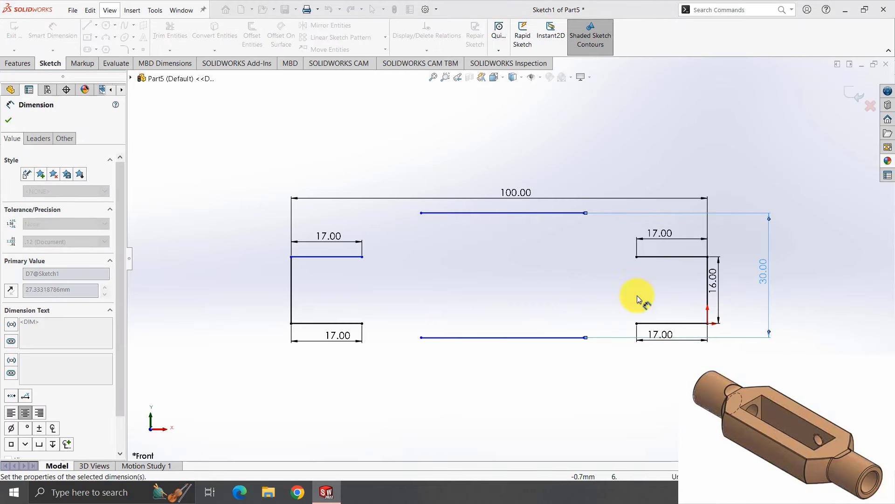
pyautogui.click(541, 215)
pyautogui.click(706, 293)
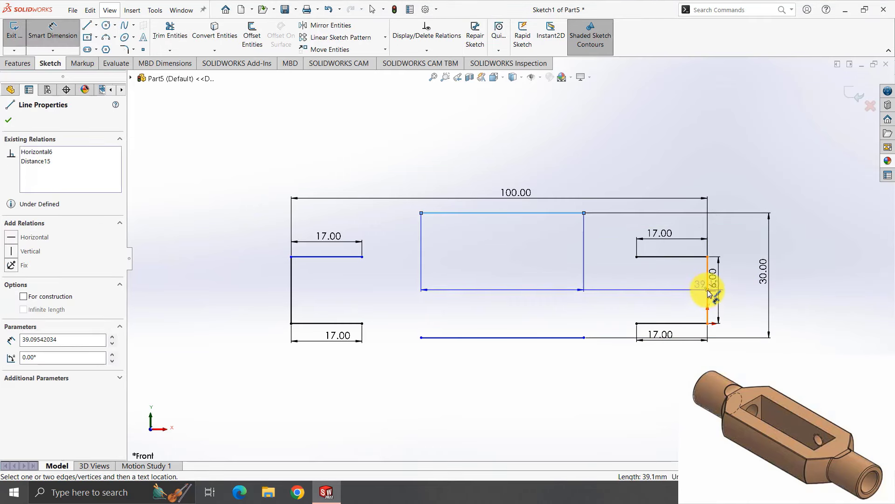
pyautogui.click(604, 242)
pyautogui.write('15')
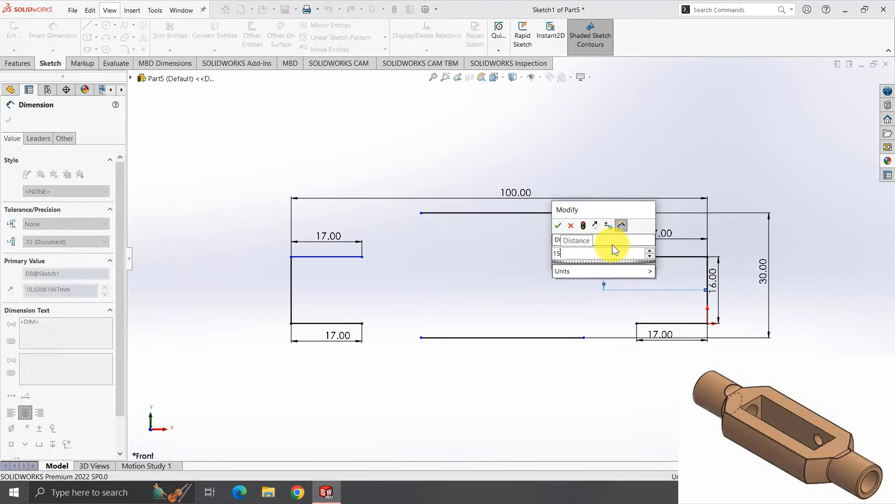
pyautogui.press('Return')
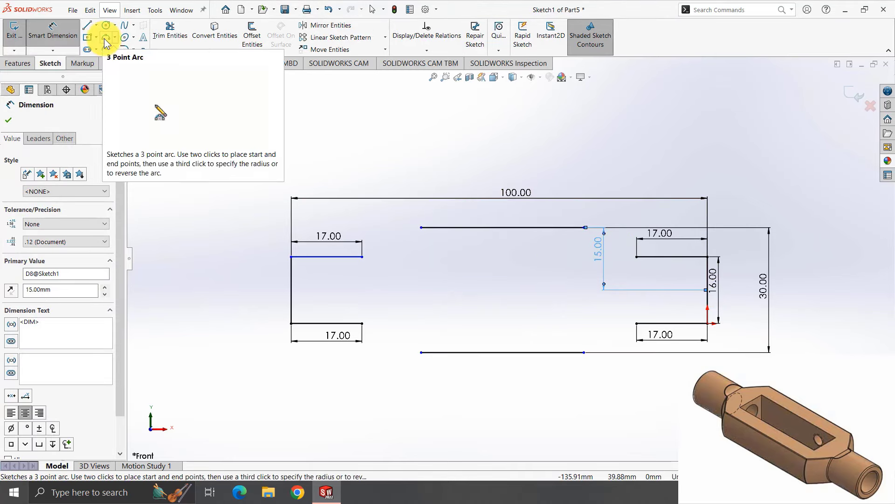
# Dimension the upper and lower middle lines to 40 each.
pyautogui.click(468, 227)
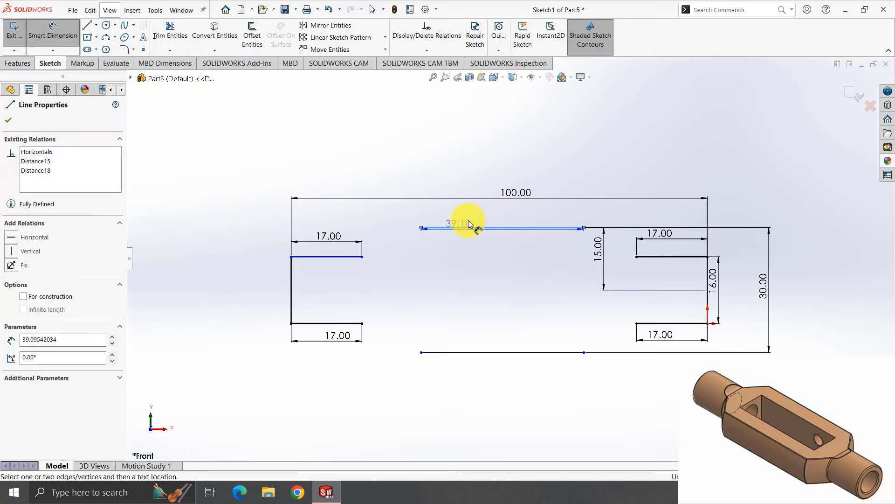
pyautogui.click(495, 216)
pyautogui.write('40')
pyautogui.press('Return')
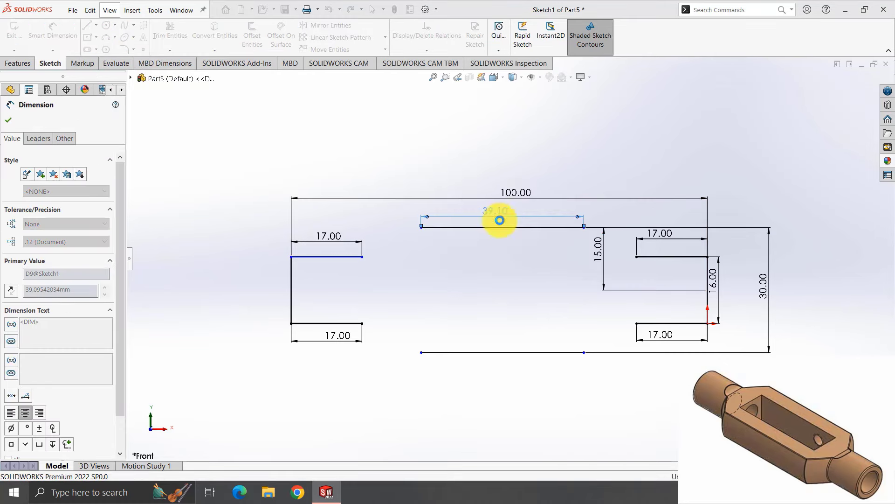
pyautogui.click(493, 355)
pyautogui.click(504, 371)
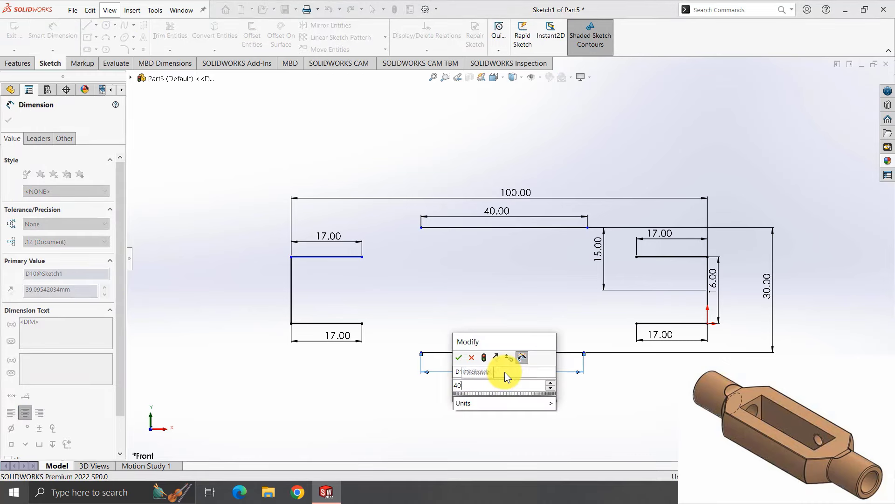
pyautogui.write('40')
pyautogui.press('Return')
# Fix the top and bottom gaps from the left stubs at 13, then start a 3 Point Arc at the top stub's end.
pyautogui.click(361, 256)
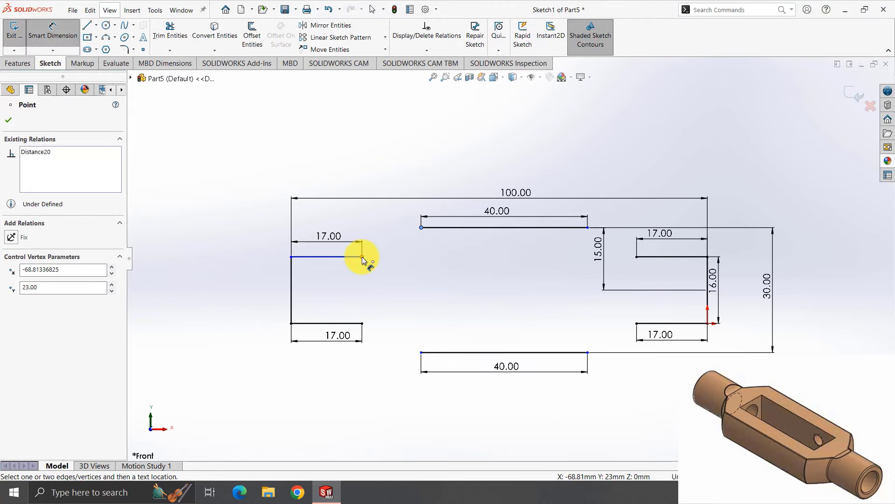
pyautogui.click(421, 227)
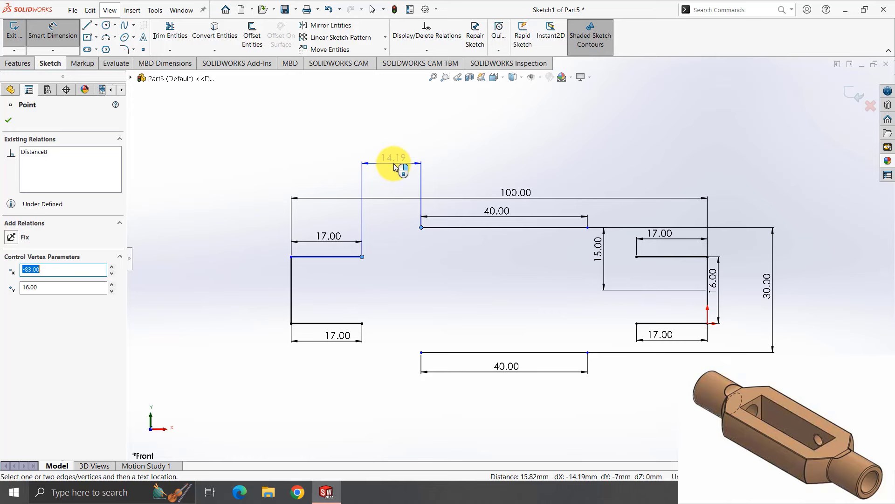
pyautogui.click(394, 167)
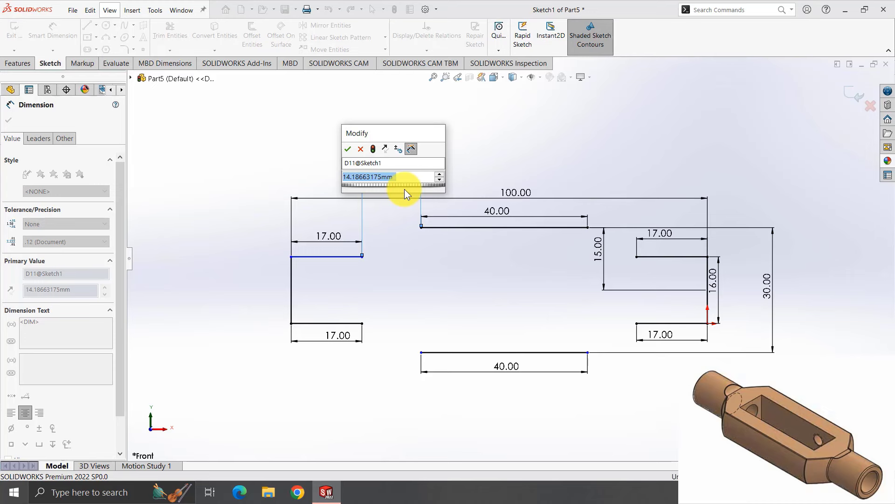
pyautogui.write('13')
pyautogui.press('Return')
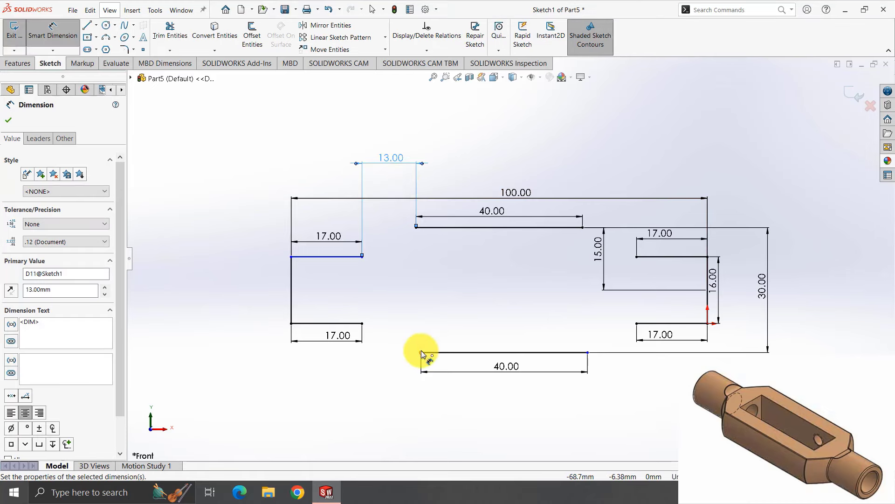
pyautogui.click(421, 352)
pyautogui.click(362, 323)
pyautogui.click(387, 374)
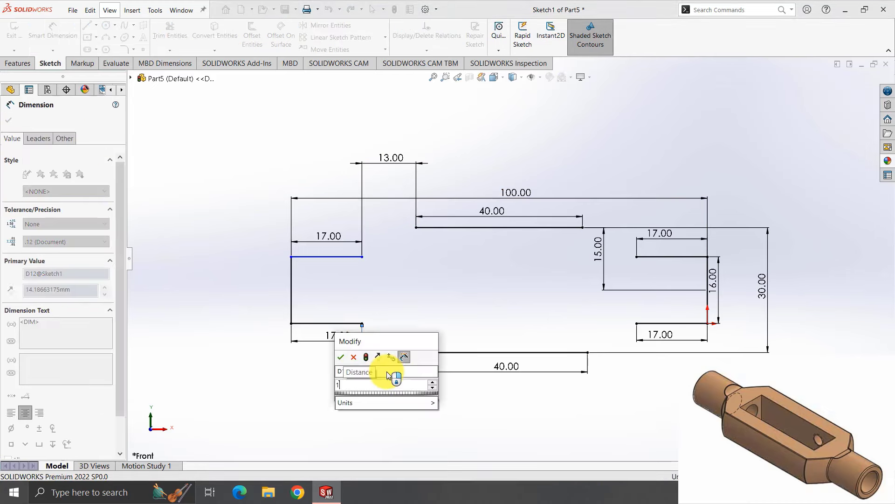
pyautogui.write('13')
pyautogui.press('Return')
pyautogui.click(102, 39)
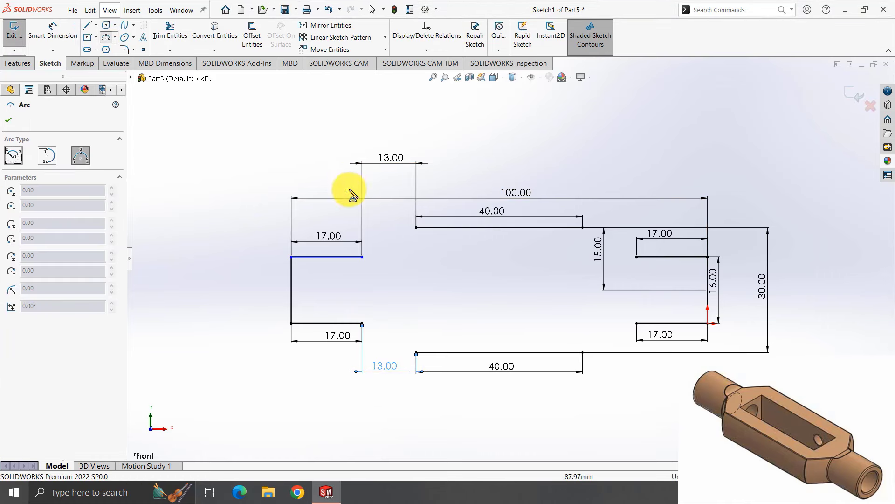
pyautogui.moveTo(363, 257); pyautogui.dragTo(417, 230)
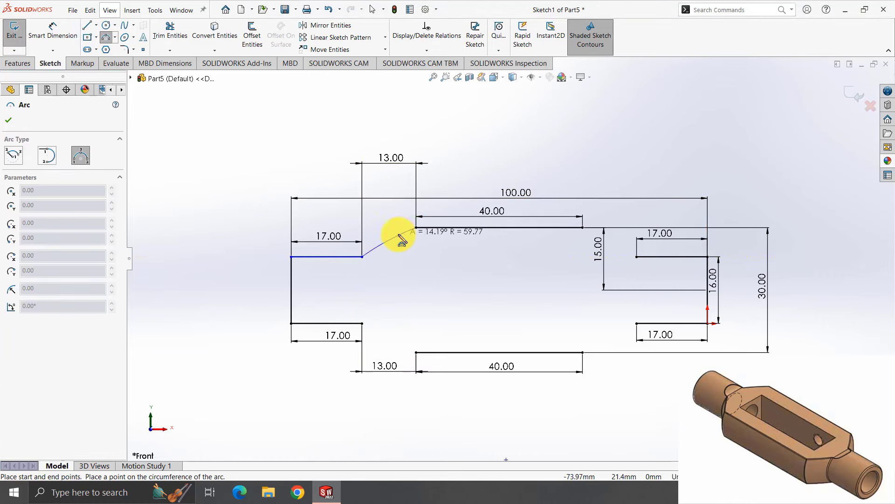
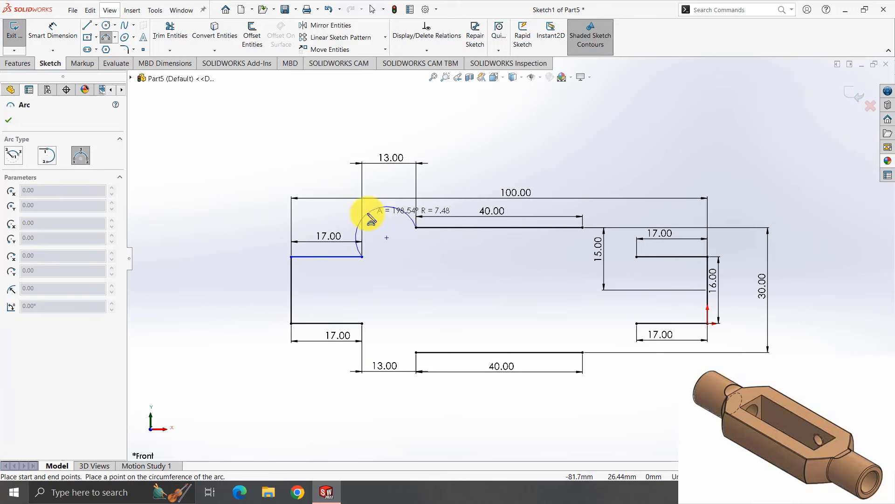
# Finish the upper-left arc, then add upper-right, lower-right and lower-left arcs between the 40.00 lines and steps.
pyautogui.click(395, 238)
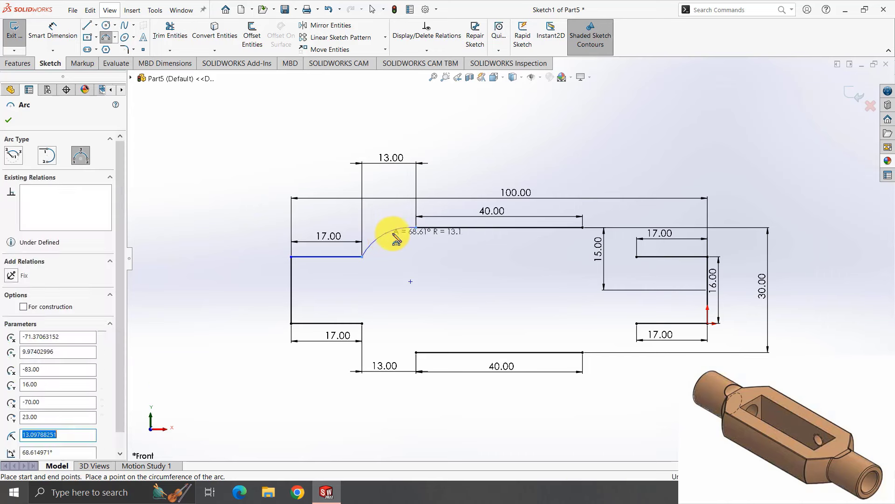
pyautogui.click(583, 227)
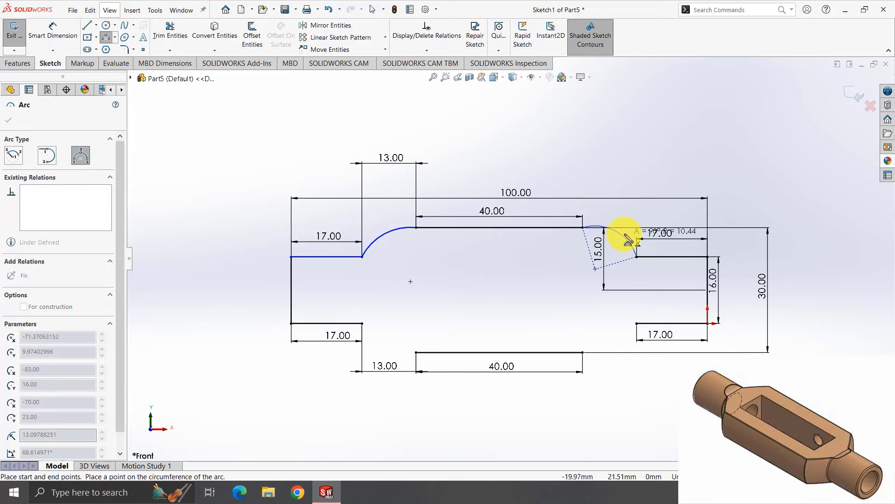
pyautogui.click(628, 239)
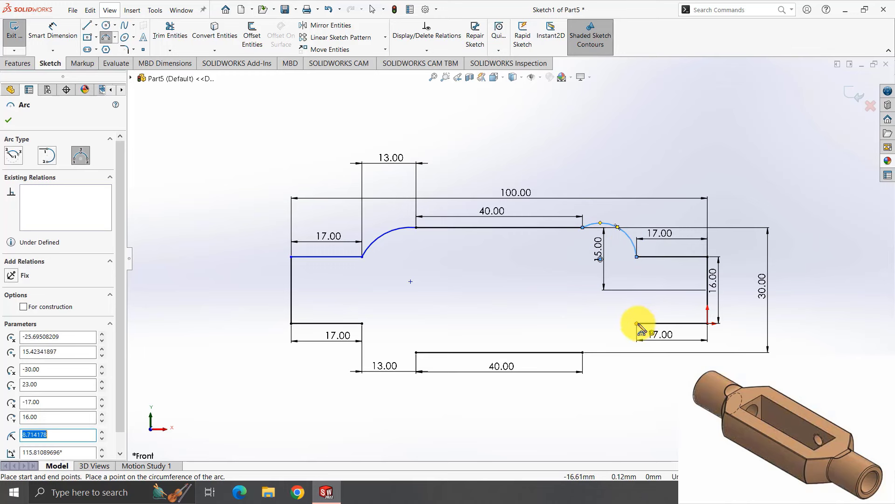
pyautogui.click(637, 323)
pyautogui.click(583, 353)
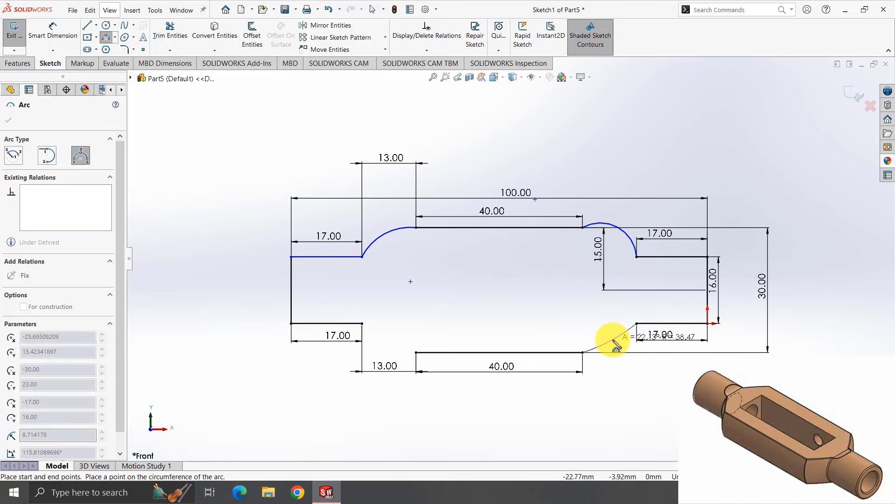
pyautogui.click(613, 343)
pyautogui.click(416, 353)
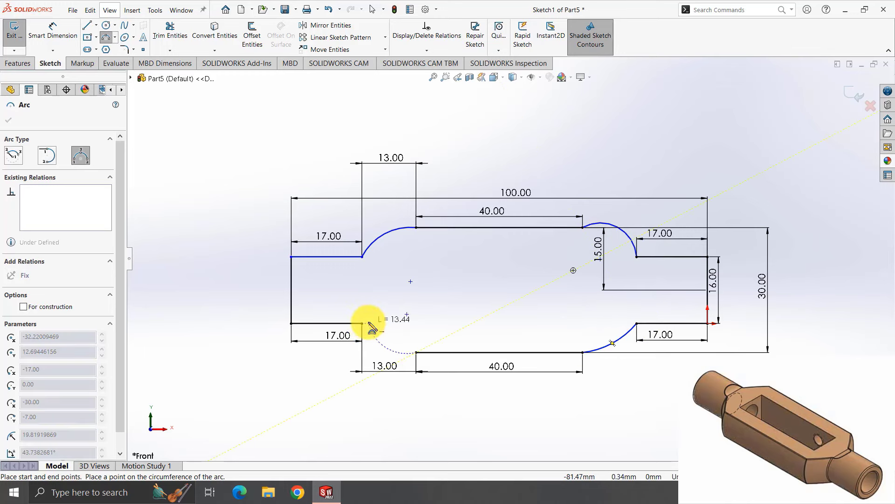
pyautogui.click(363, 324)
pyautogui.click(392, 343)
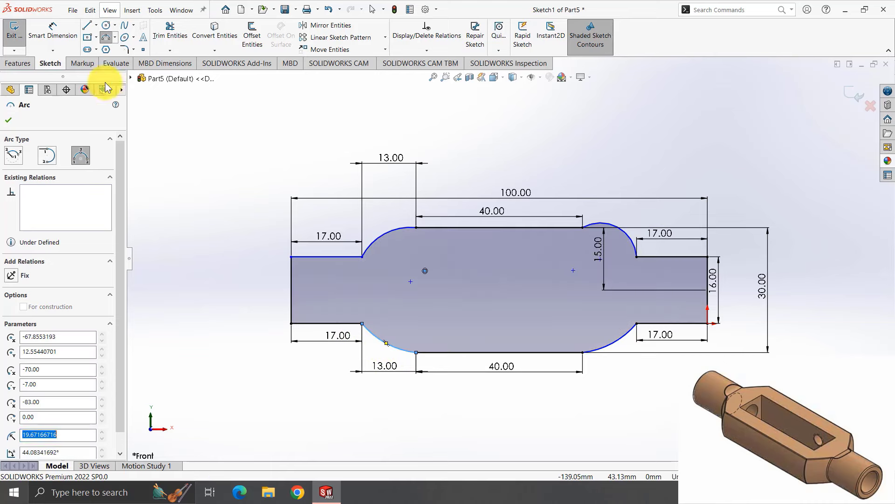
# Try a 5 mm radius on the upper-left arc, then undo it after the invalid-geometry warning.
pyautogui.click(53, 31)
pyautogui.click(383, 237)
pyautogui.click(379, 218)
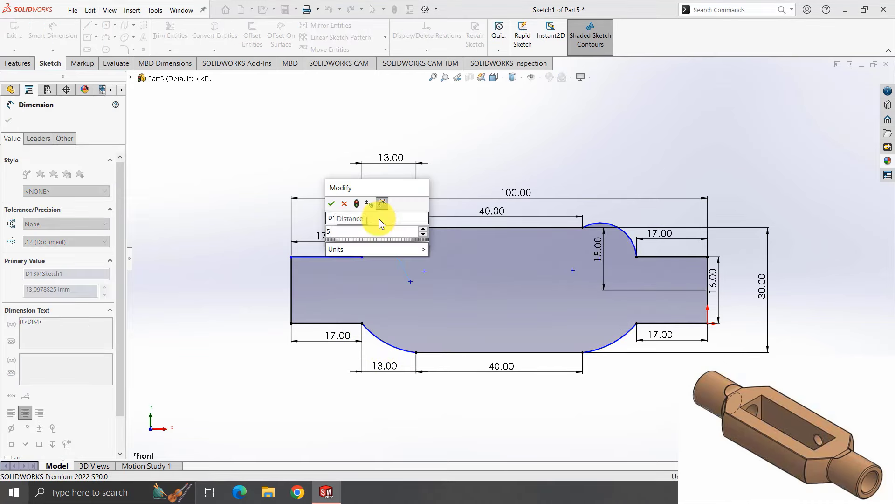
pyautogui.write('5')
pyautogui.press('Return')
pyautogui.click(515, 247)
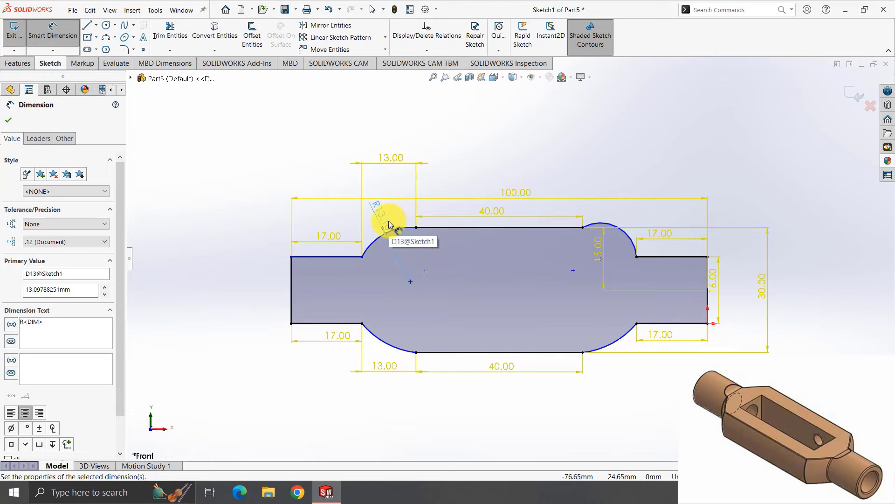
pyautogui.hotkey('ctrl', 'z')
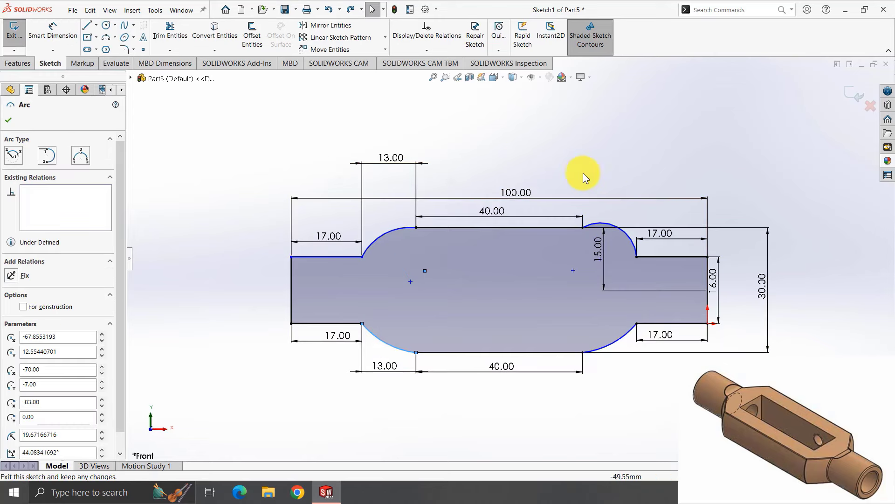
# Re-dimension the upper-left arc, trying 10 then 5, and settle on R12.
pyautogui.click(65, 35)
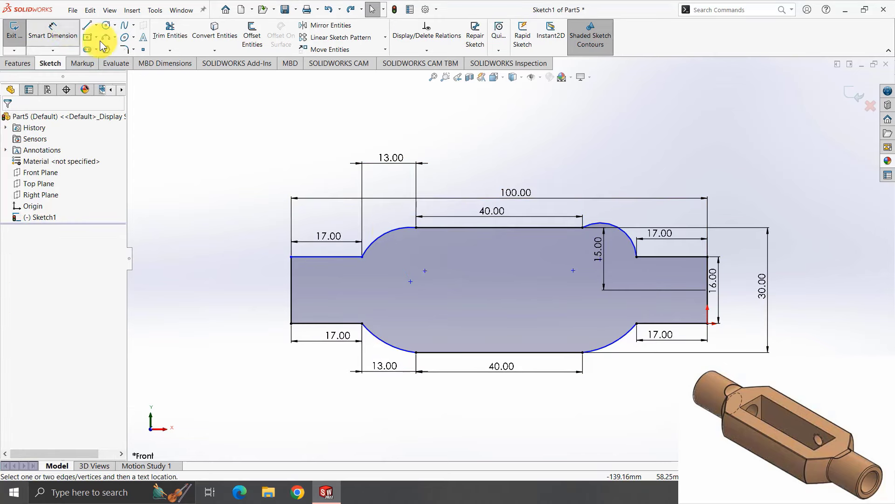
pyautogui.click(389, 233)
pyautogui.click(383, 221)
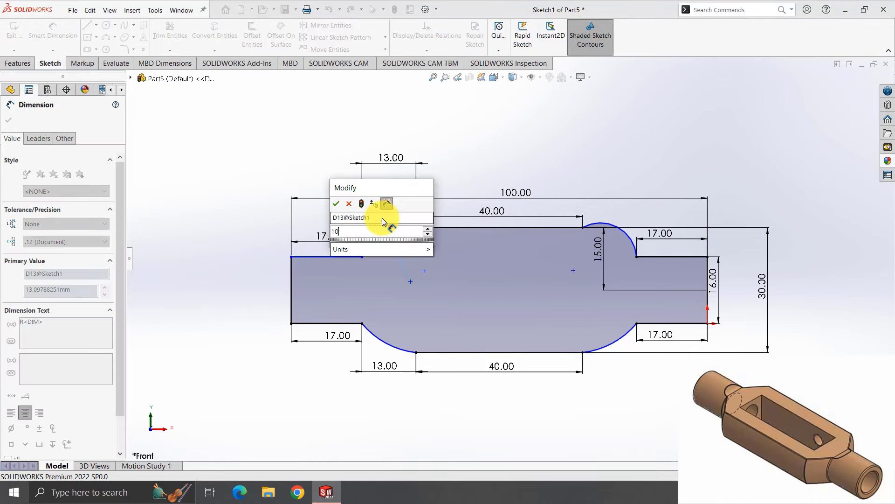
pyautogui.write('10')
pyautogui.press('Return')
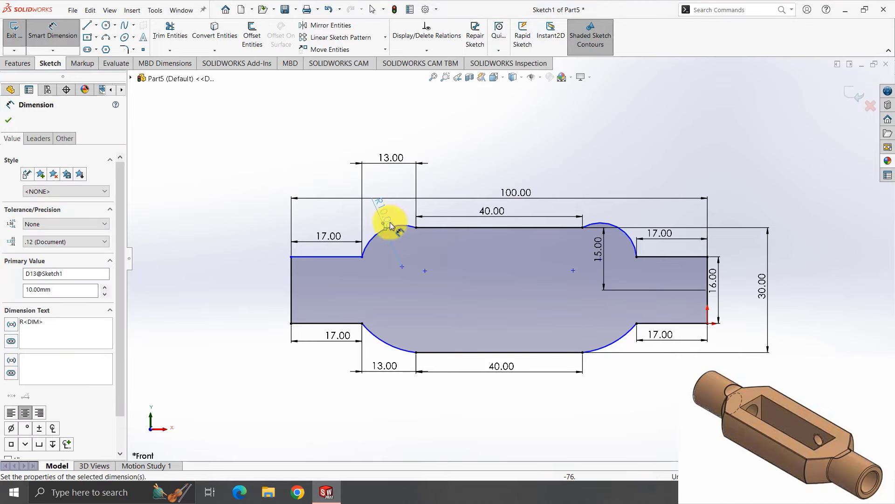
pyautogui.doubleClick(390, 221)
pyautogui.write('5')
pyautogui.press('Return')
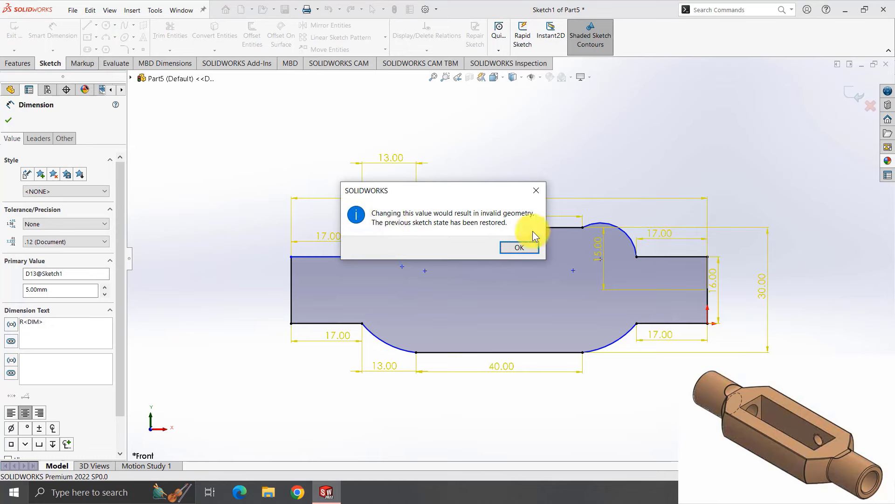
pyautogui.click(532, 243)
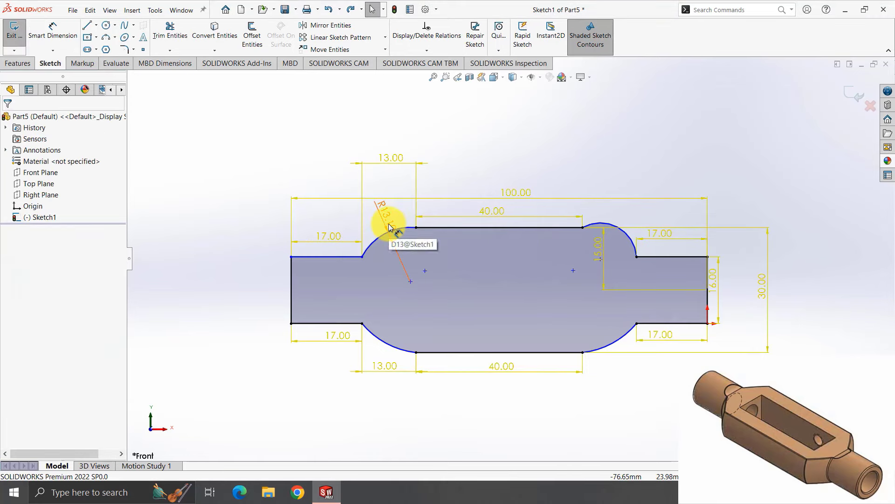
pyautogui.doubleClick(388, 223)
pyautogui.write('12')
pyautogui.press('Return')
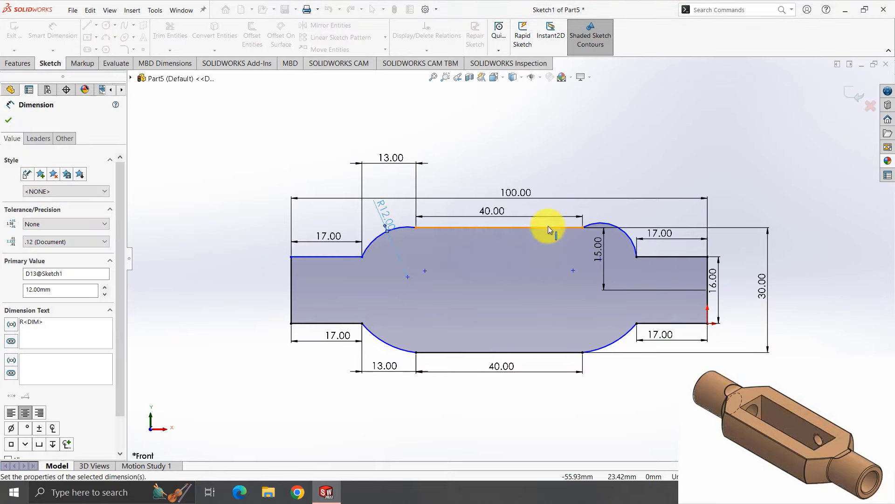
# Dimension the upper-right, lower-right and lower-left arcs to R12 each.
pyautogui.click(51, 26)
pyautogui.click(622, 232)
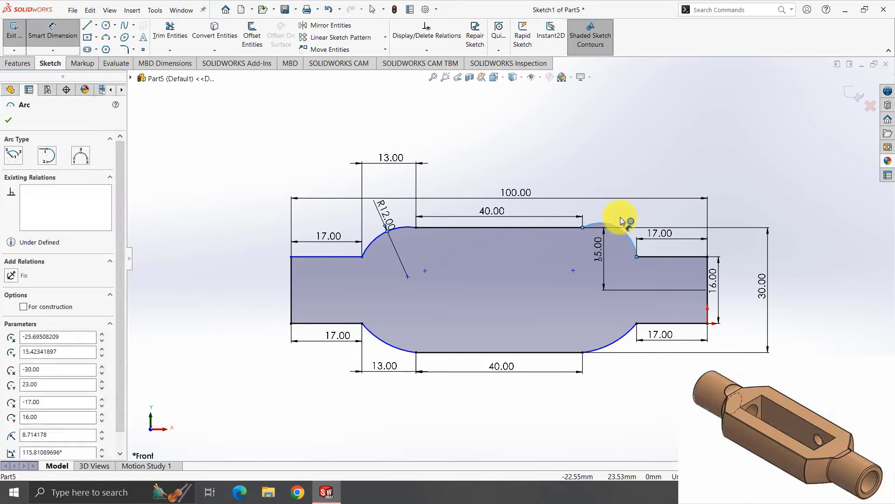
pyautogui.click(637, 213)
pyautogui.write('12')
pyautogui.press('Return')
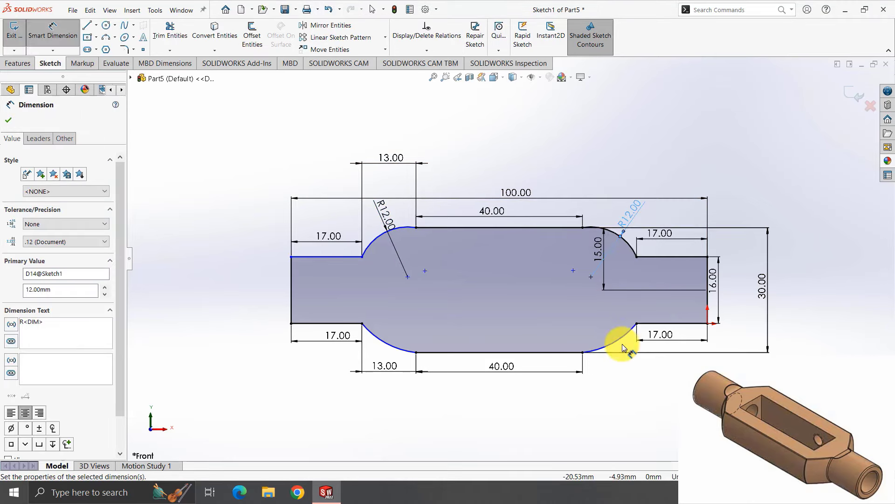
pyautogui.click(615, 339)
pyautogui.click(647, 365)
pyautogui.write('12')
pyautogui.press('Return')
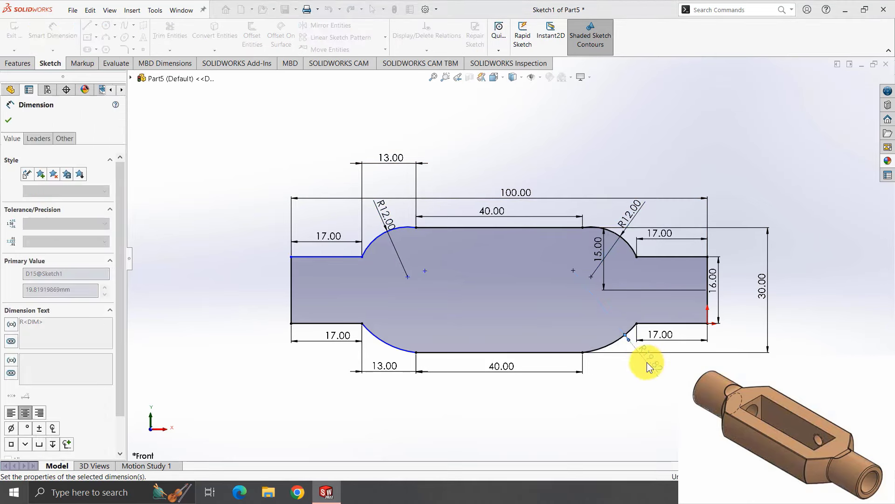
pyautogui.click(381, 344)
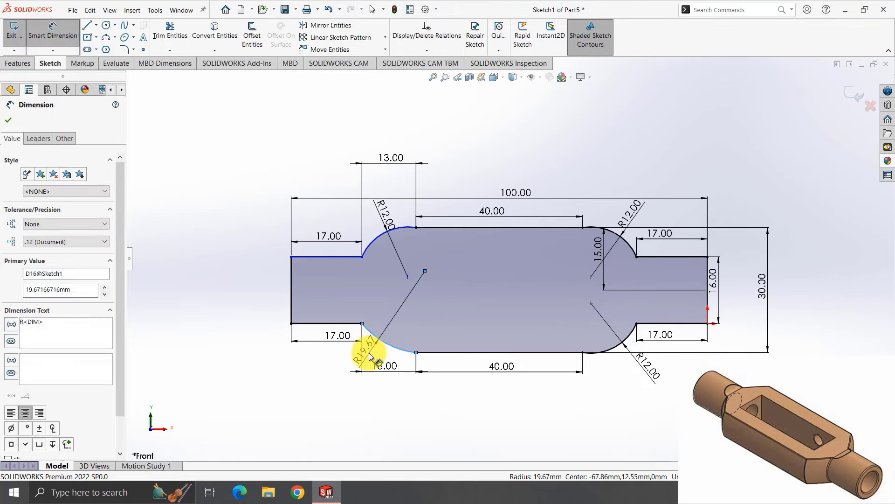
pyautogui.click(380, 347)
pyautogui.write('12')
pyautogui.press('Return')
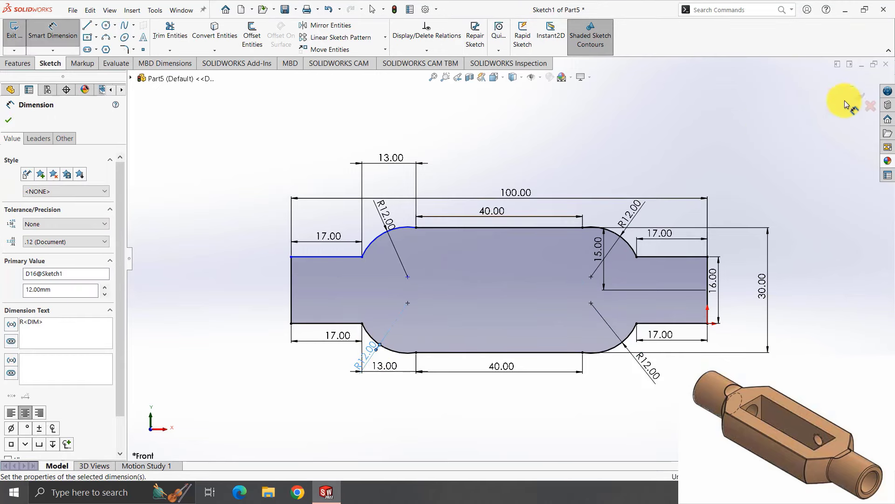
pyautogui.click(87, 25)
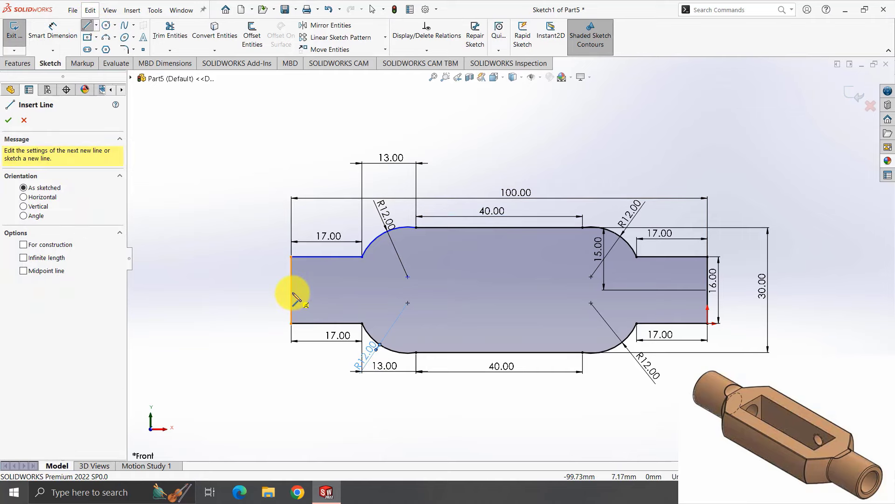
# Draw a horizontal line across the mid-height and trim away the profile's lower half.
pyautogui.click(291, 290)
pyautogui.click(708, 289)
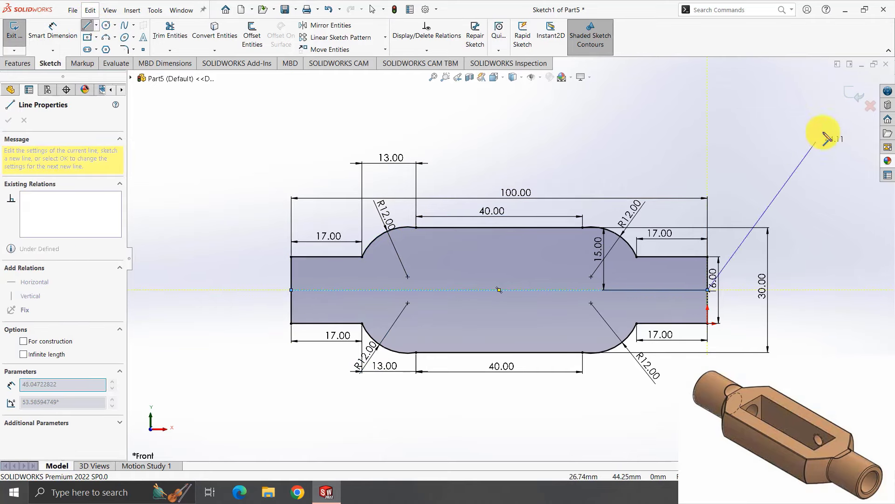
pyautogui.click(171, 29)
pyautogui.moveTo(269, 334); pyautogui.dragTo(454, 353)
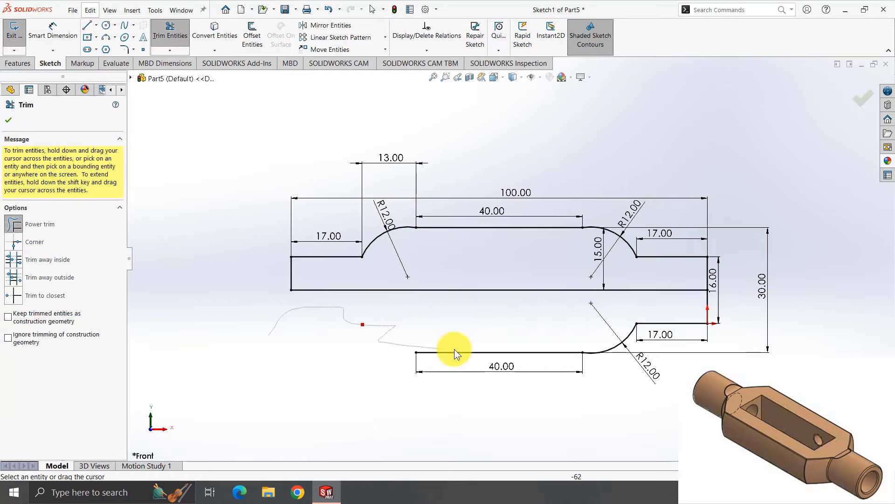
pyautogui.moveTo(690, 315); pyautogui.dragTo(709, 280)
pyautogui.click(860, 100)
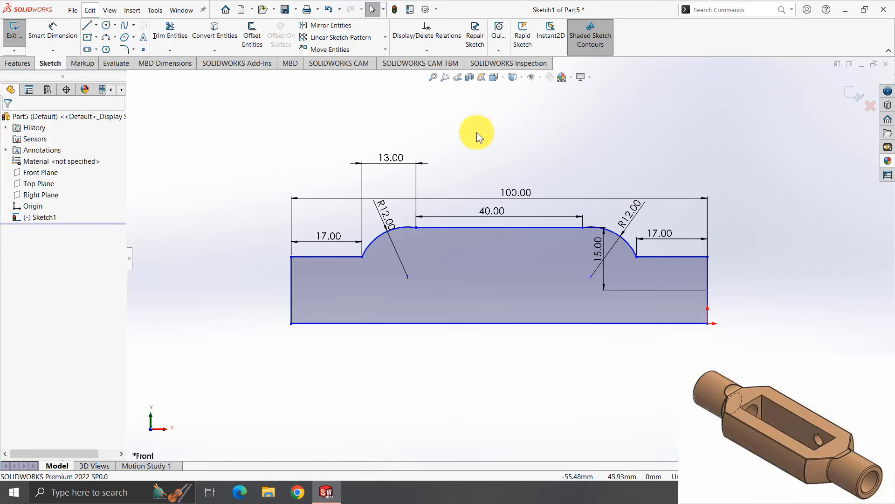
# Dimension the left and right end edges to 8 mm and exit the sketch.
pyautogui.click(52, 29)
pyautogui.click(290, 280)
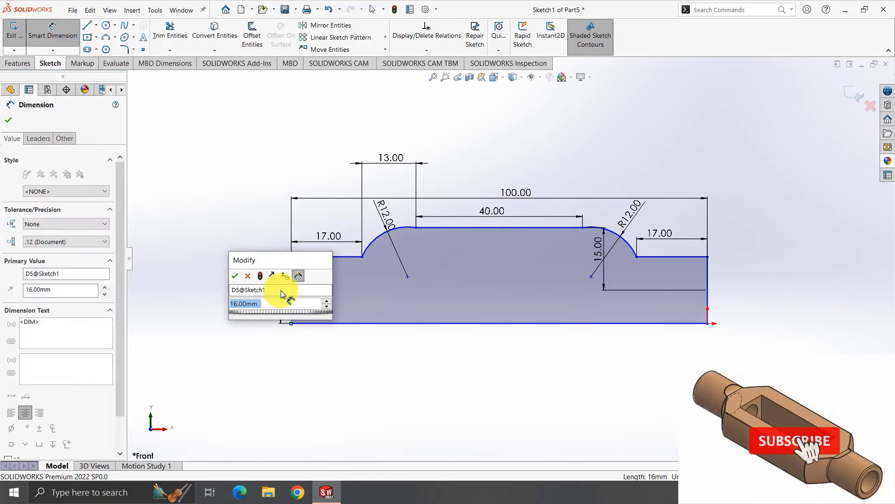
pyautogui.write('8')
pyautogui.press('Return')
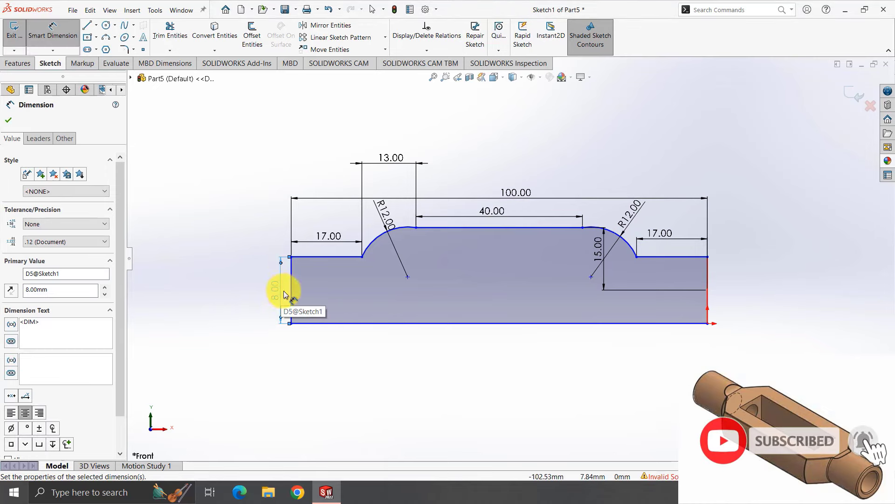
pyautogui.click(708, 279)
pyautogui.write('8')
pyautogui.press('Return')
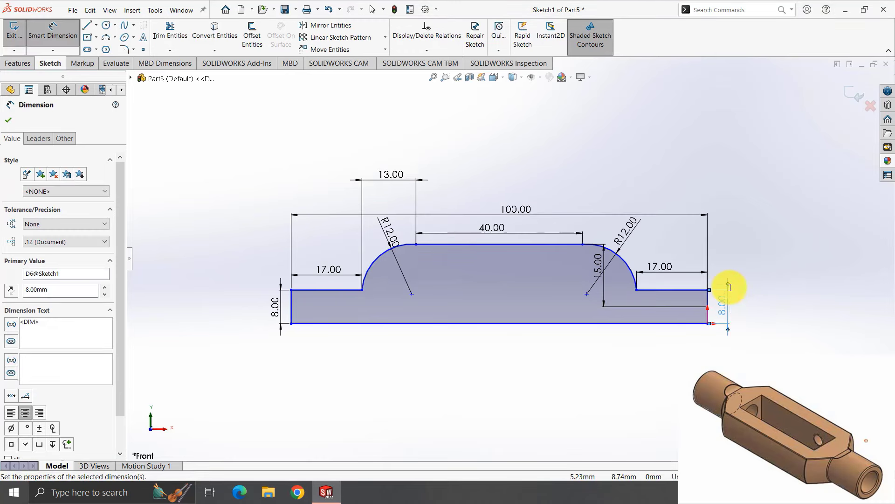
pyautogui.click(855, 93)
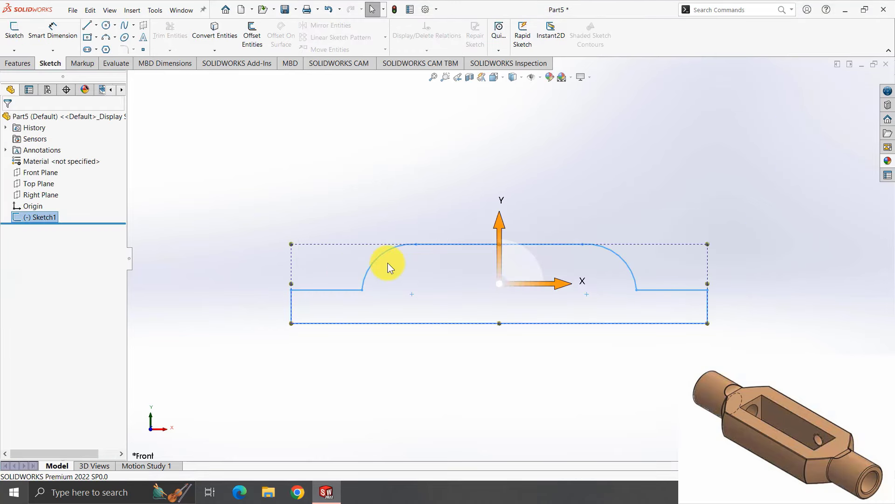
# Revolve the profile 360° about its bottom line, then start a sketch on Front Plane.
pyautogui.click(26, 63)
pyautogui.click(55, 40)
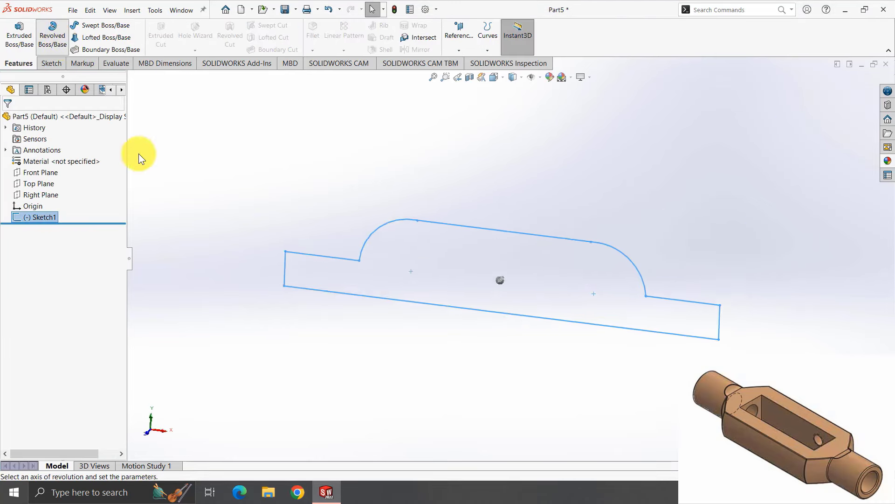
pyautogui.click(445, 276)
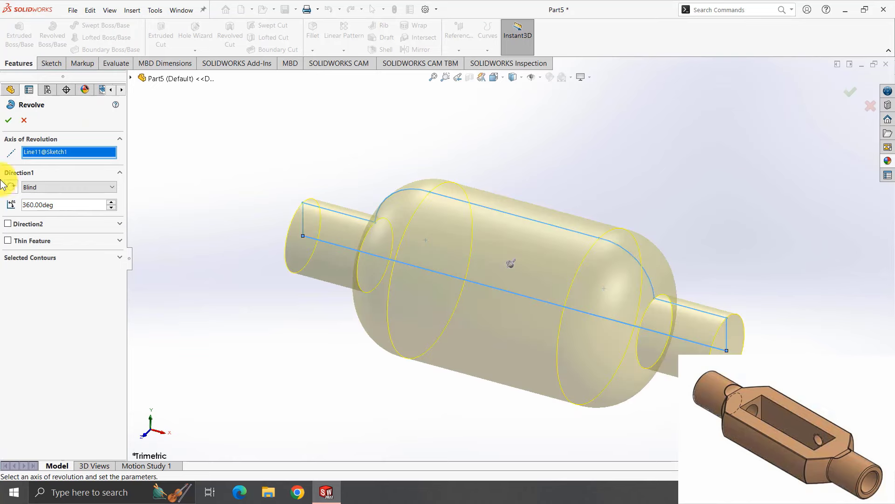
pyautogui.click(9, 121)
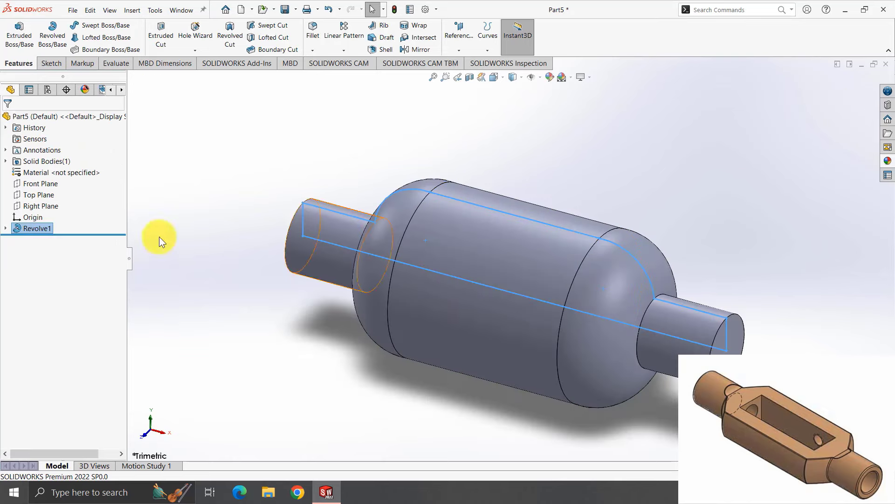
pyautogui.click(41, 181)
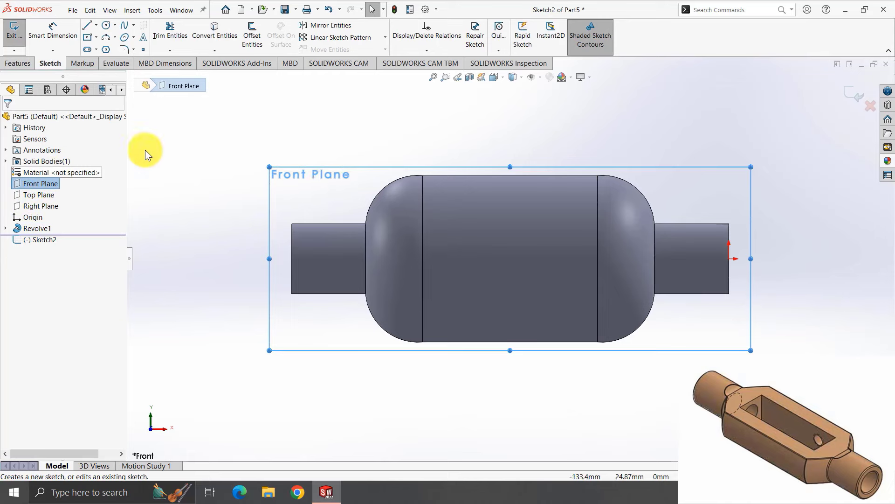
# Draw a horizontal line along the shaft axis and two vertical midpoint lines across it.
pyautogui.click(88, 25)
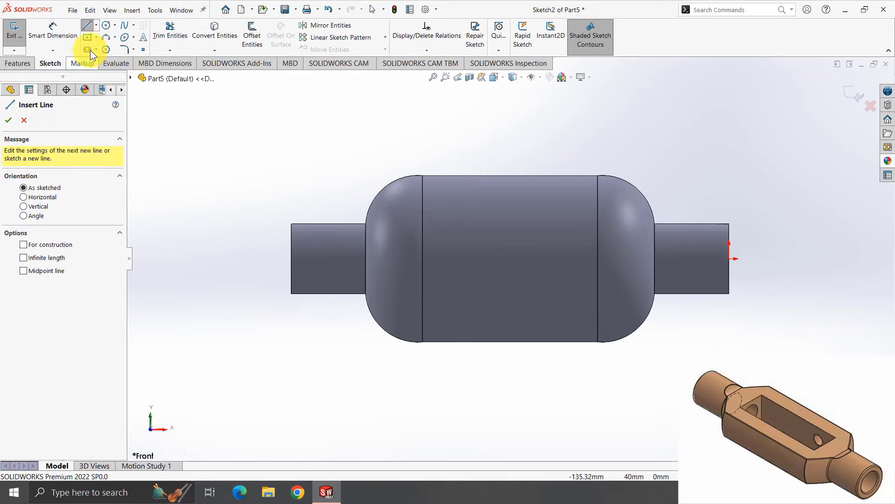
pyautogui.click(291, 258)
pyautogui.click(729, 258)
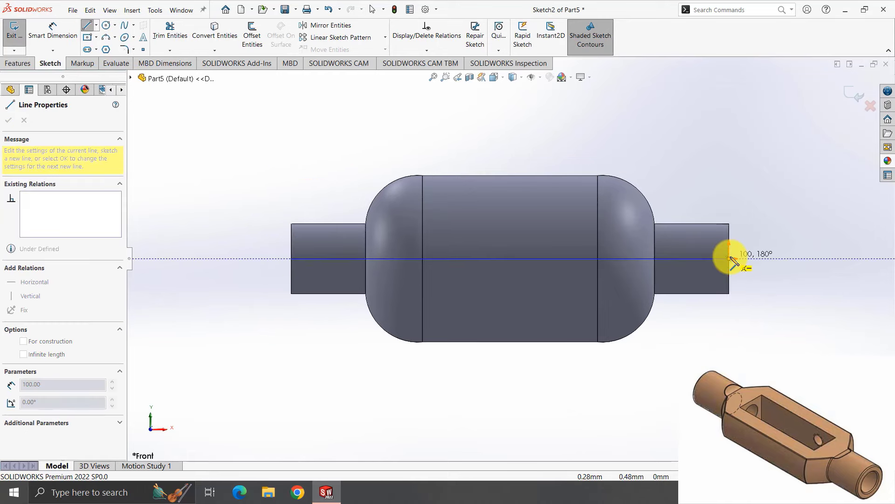
pyautogui.click(88, 23)
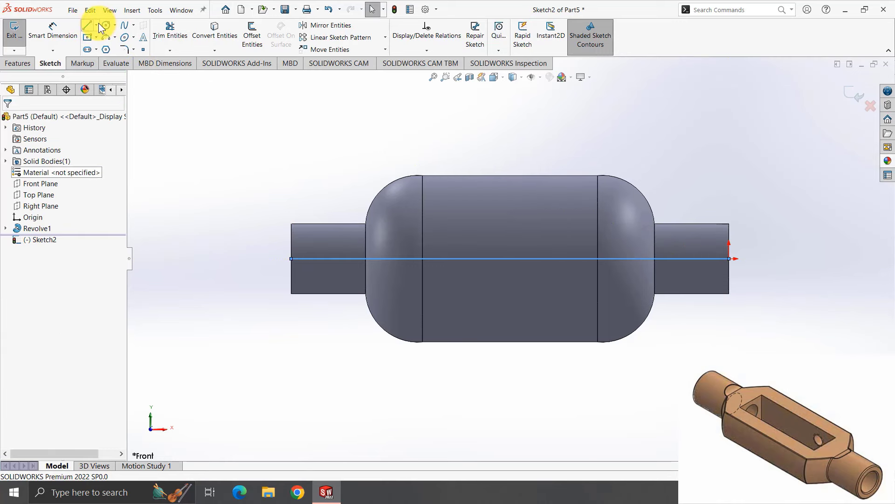
pyautogui.click(96, 25)
pyautogui.click(100, 57)
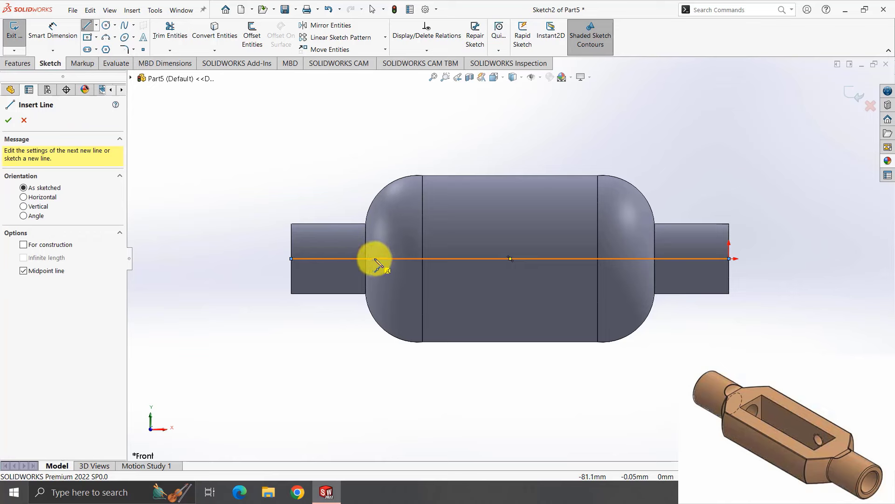
pyautogui.click(375, 258)
pyautogui.click(374, 218)
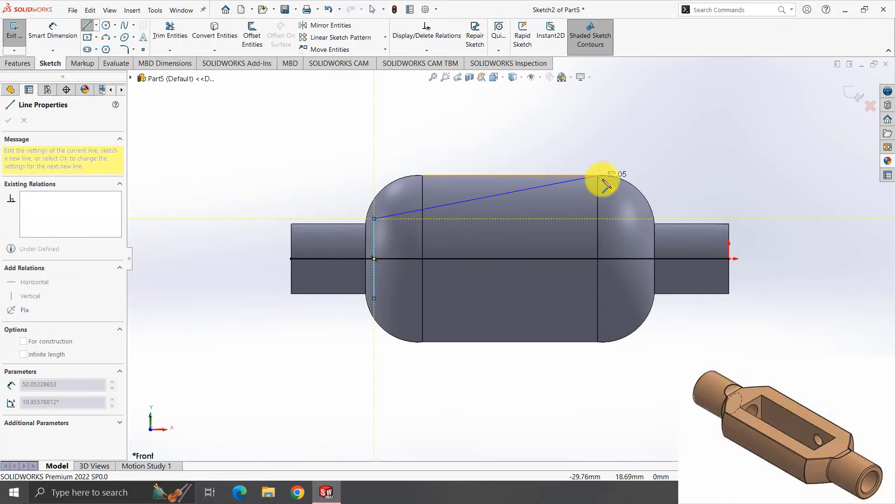
pyautogui.press('Escape')
pyautogui.click(640, 258)
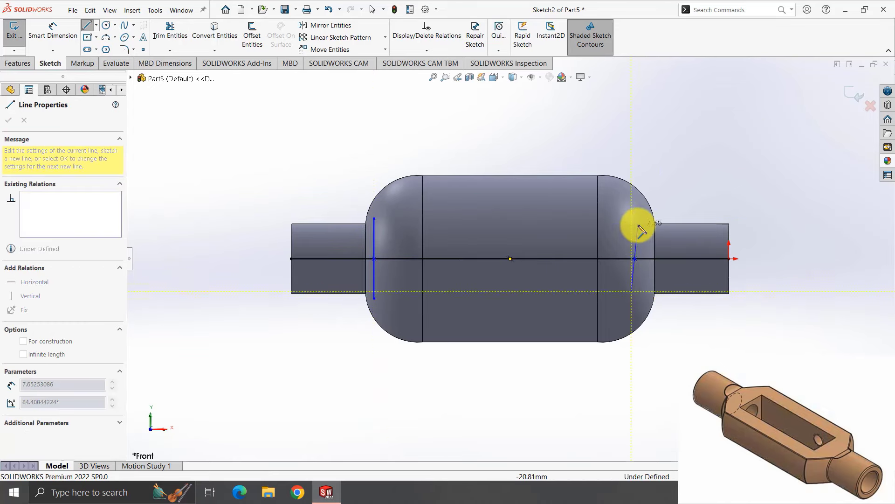
# Dimension the vertical lines 66 mm apart, the left one 17 mm from the shaft end.
pyautogui.click(42, 38)
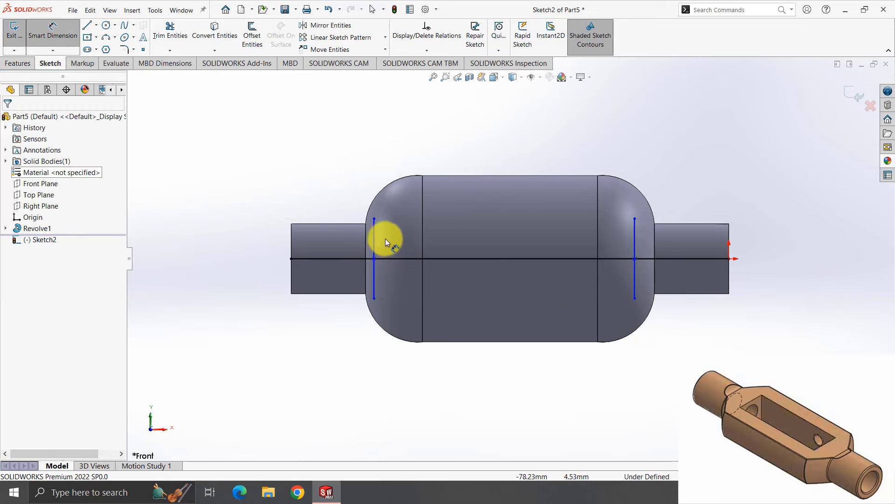
pyautogui.click(391, 235)
pyautogui.click(634, 250)
pyautogui.click(502, 149)
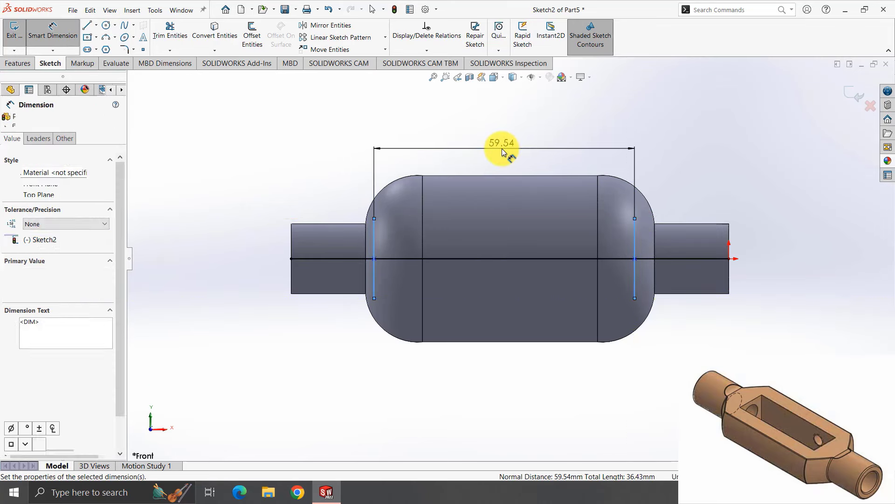
pyautogui.write('66')
pyautogui.press('Return')
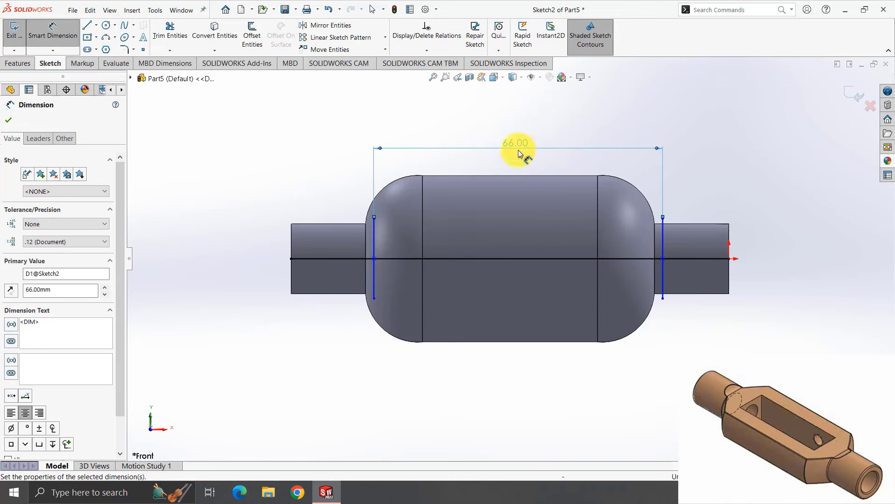
pyautogui.click(375, 242)
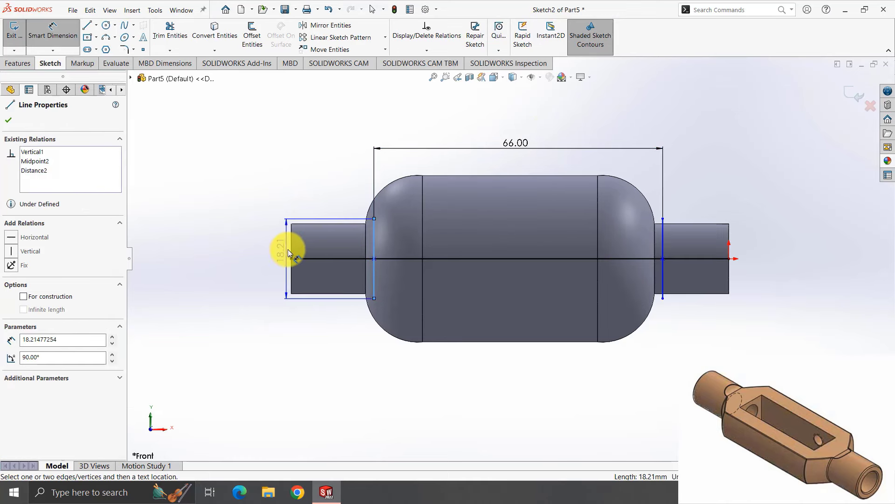
pyautogui.click(291, 246)
pyautogui.click(342, 190)
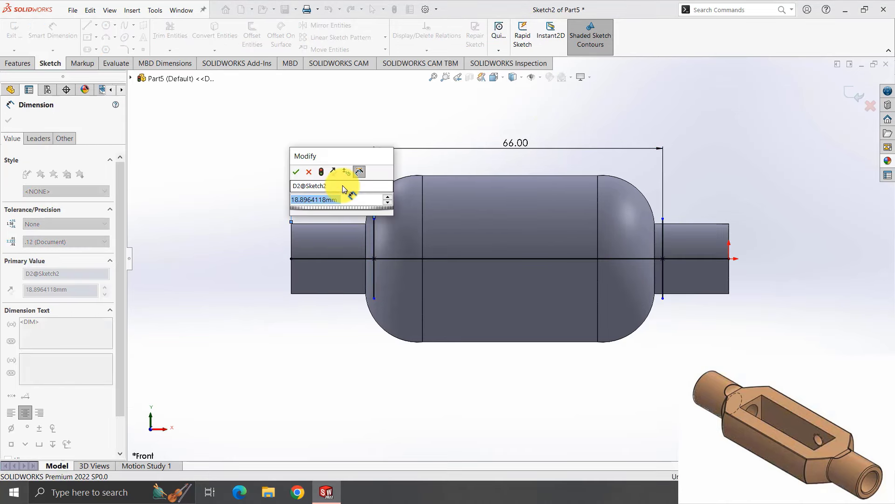
pyautogui.write('117')
pyautogui.press('Return')
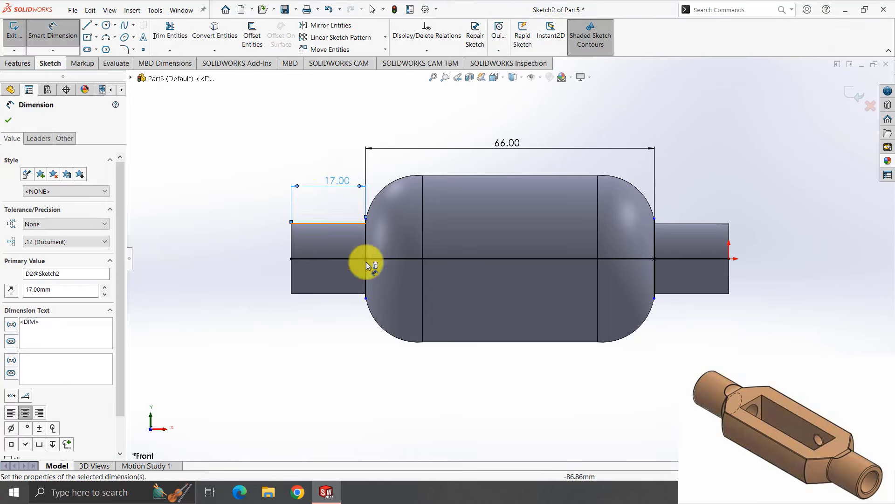
pyautogui.click(52, 33)
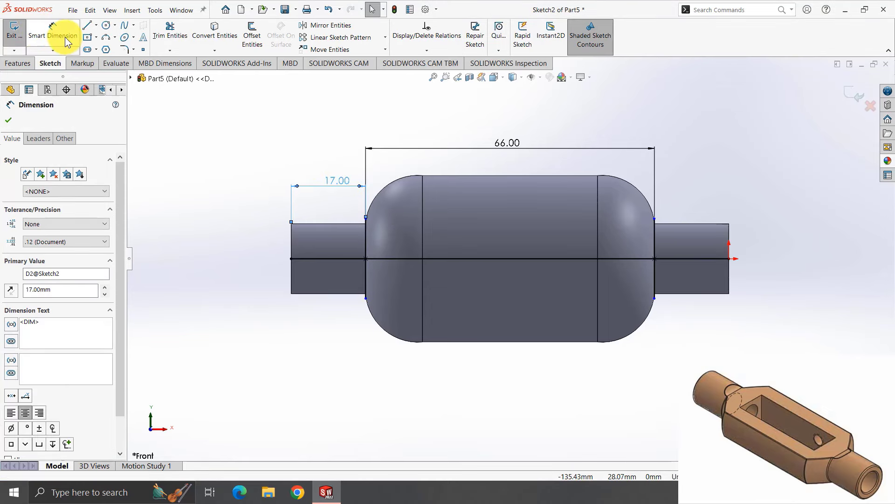
# Adjust the vertical lines' endpoints, dismissing the over-definition warnings.
pyautogui.moveTo(364, 299); pyautogui.dragTo(368, 284)
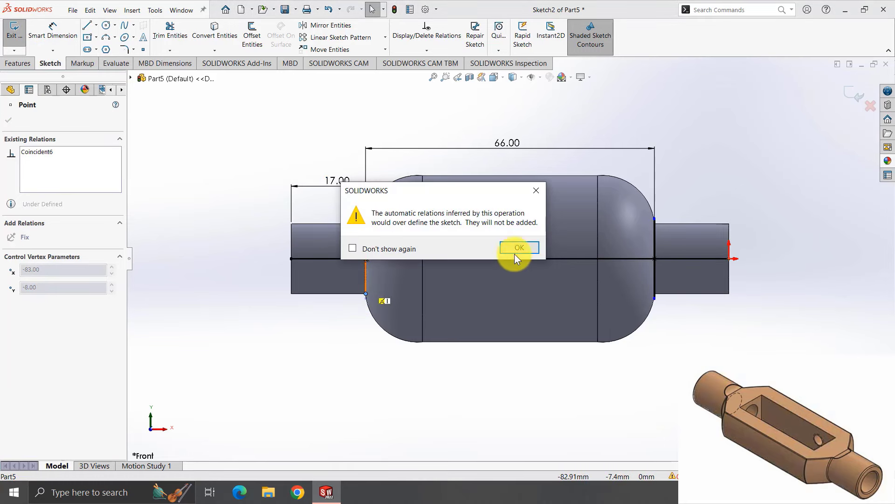
pyautogui.click(516, 250)
pyautogui.click(656, 298)
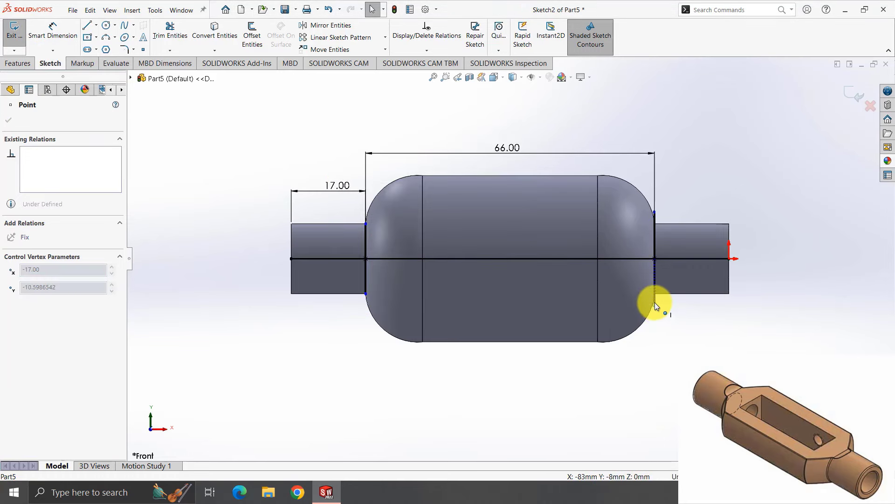
pyautogui.click(656, 295)
pyautogui.click(516, 247)
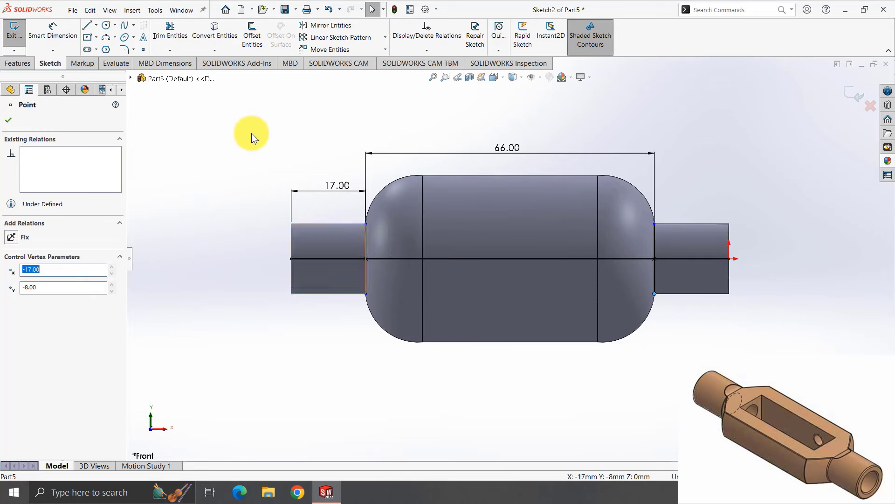
pyautogui.click(239, 152)
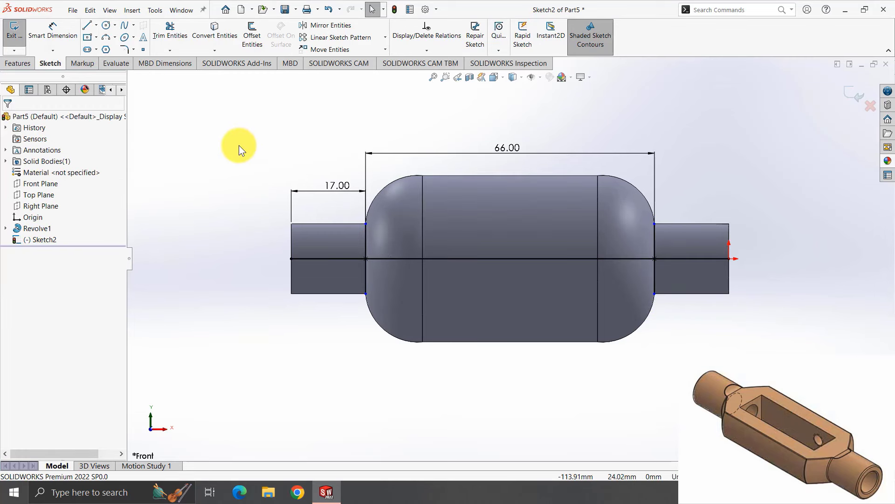
pyautogui.click(88, 26)
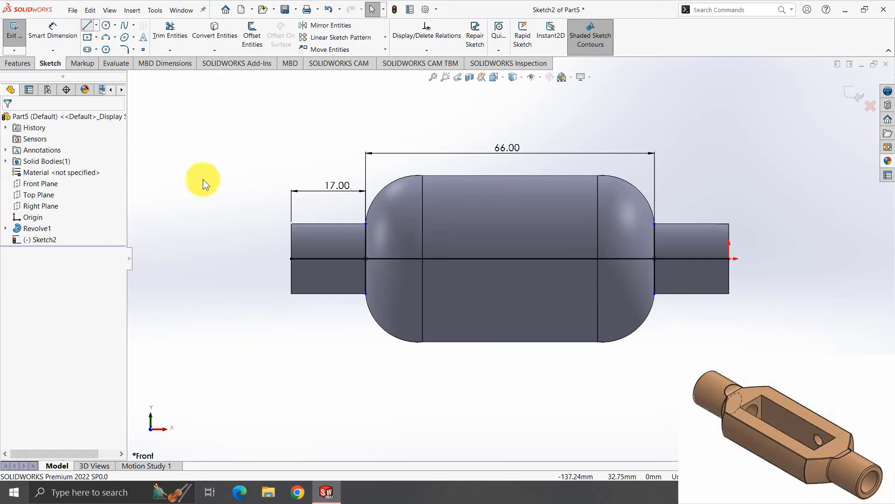
pyautogui.click(96, 26)
# Draw a second pair of vertical midpoint lines and dimension them 71.58 mm apart.
pyautogui.click(100, 60)
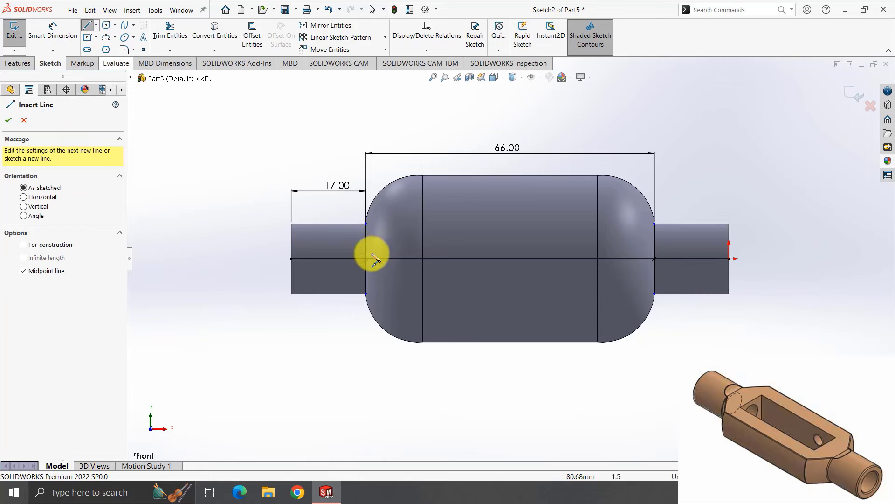
pyautogui.click(360, 258)
pyautogui.click(359, 203)
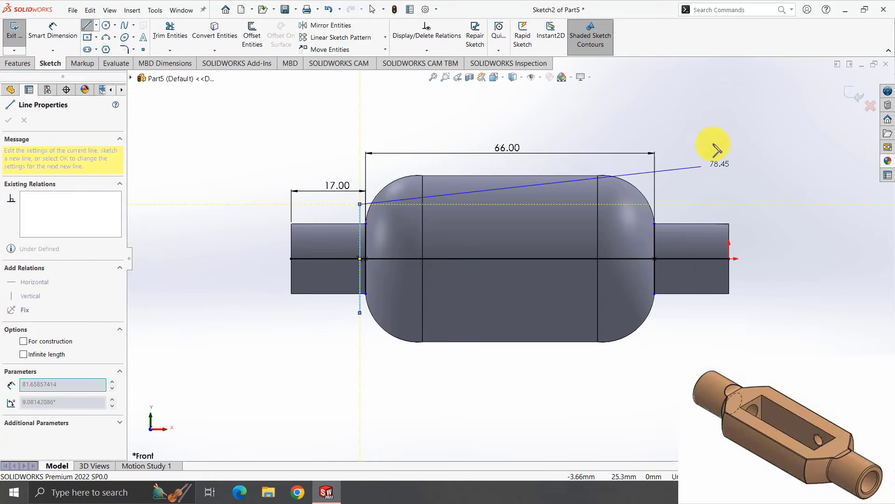
pyautogui.press('Escape')
pyautogui.click(664, 258)
pyautogui.click(664, 204)
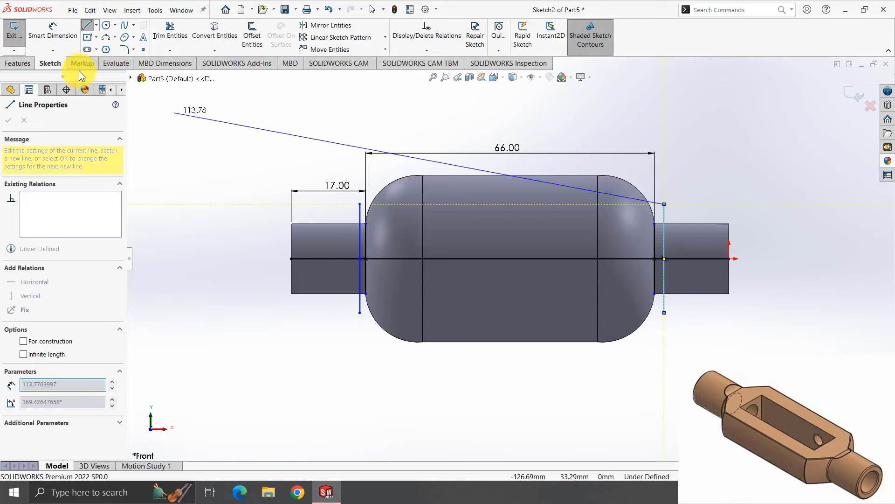
pyautogui.click(53, 30)
pyautogui.click(359, 224)
pyautogui.click(664, 214)
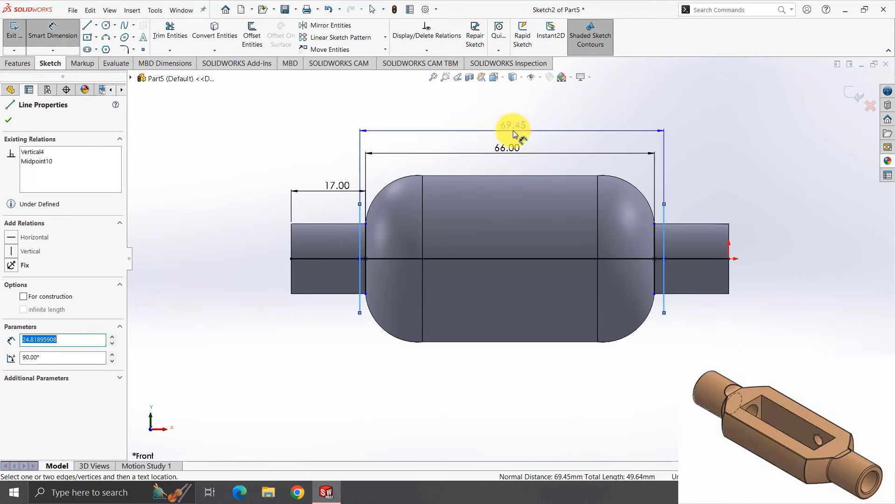
pyautogui.click(506, 128)
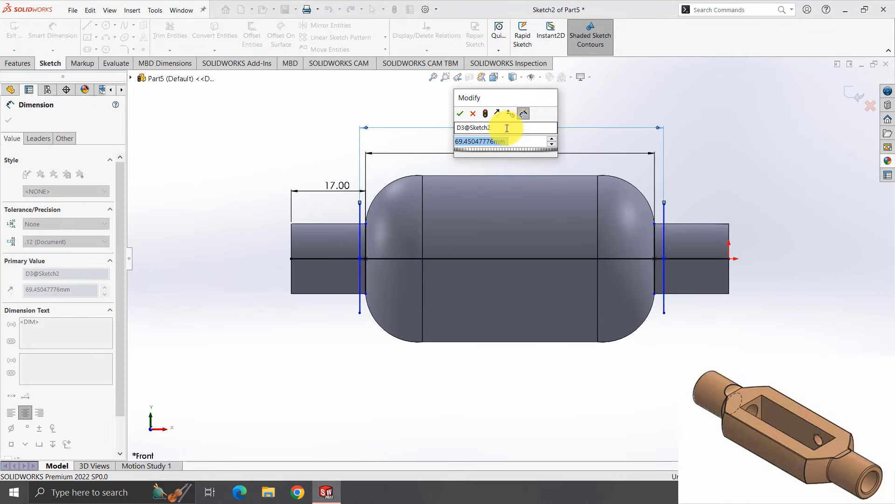
pyautogui.write('71.58')
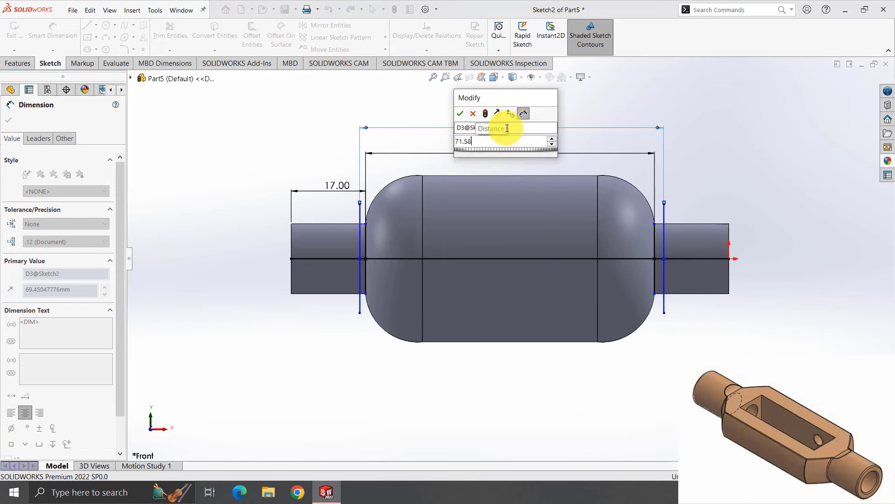
pyautogui.press('Return')
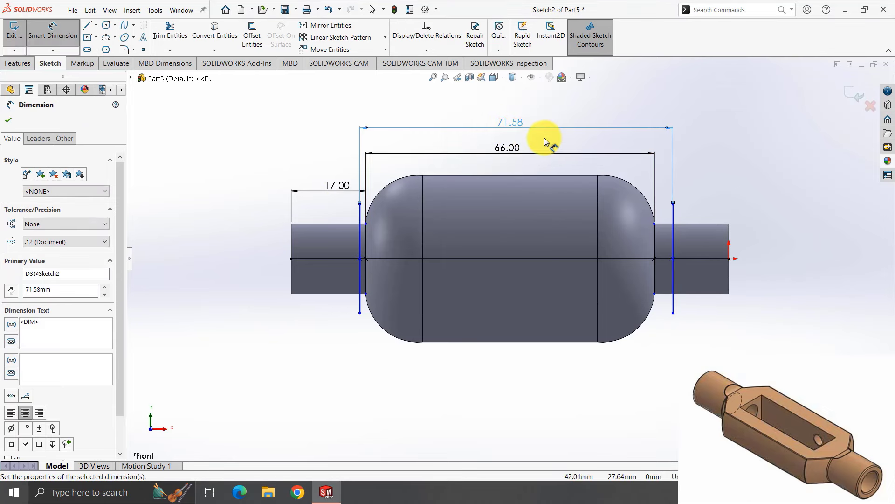
# Dimension the right line to the shaft end as 28.42, then halve it to 14.21.
pyautogui.click(674, 228)
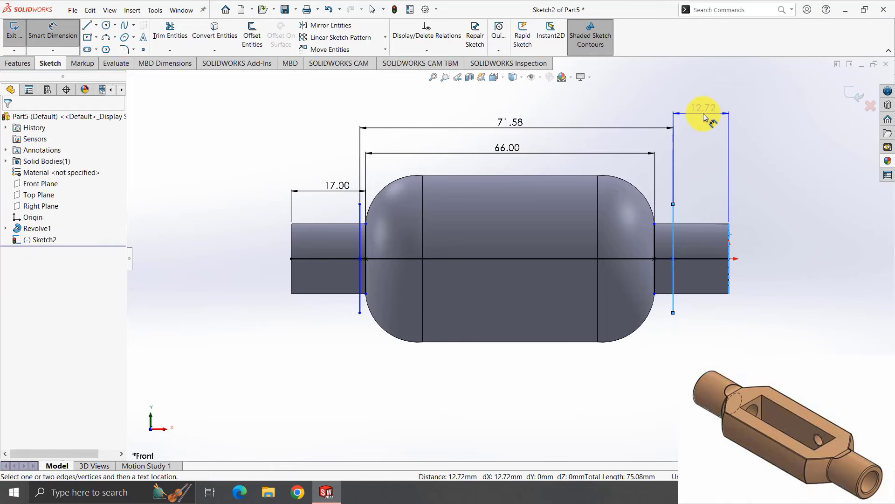
pyautogui.click(705, 120)
pyautogui.write('100')
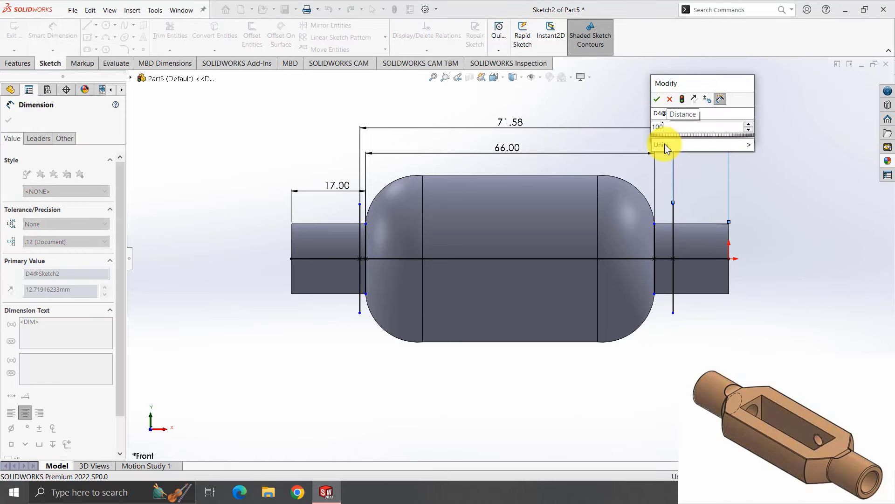
pyautogui.press('Home')
pyautogui.write('71.58-')
pyautogui.press('Return')
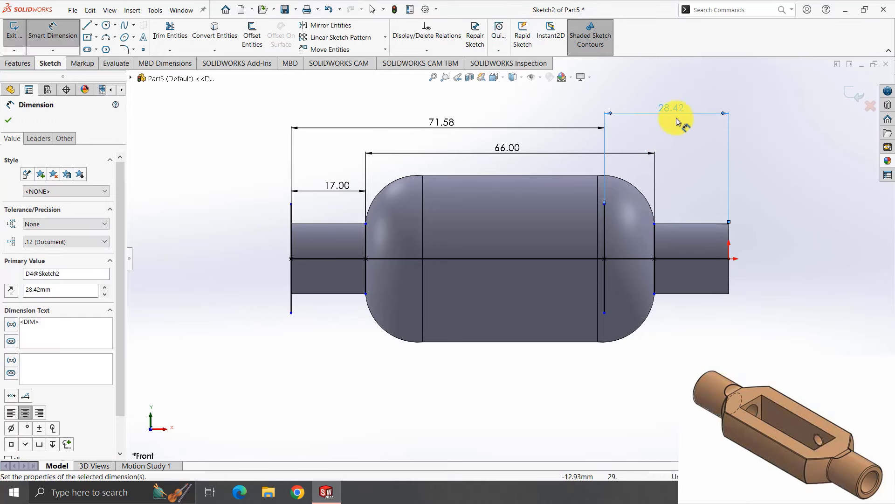
pyautogui.doubleClick(680, 107)
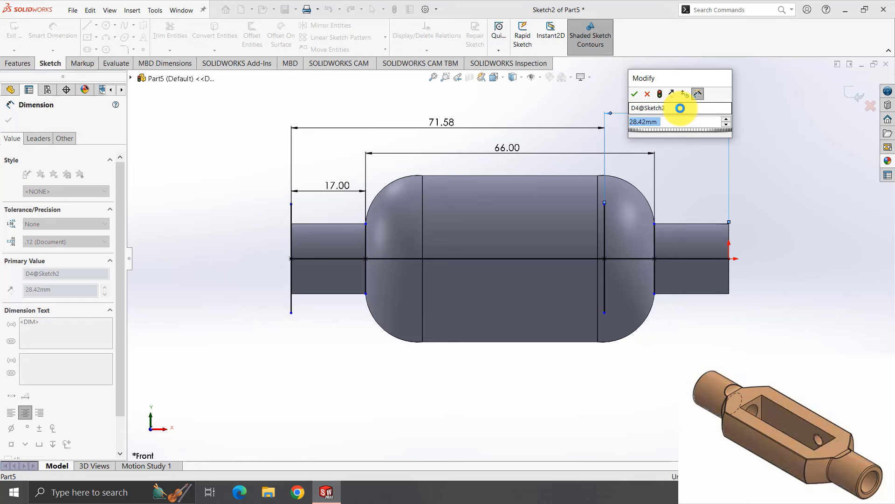
pyautogui.write('/2')
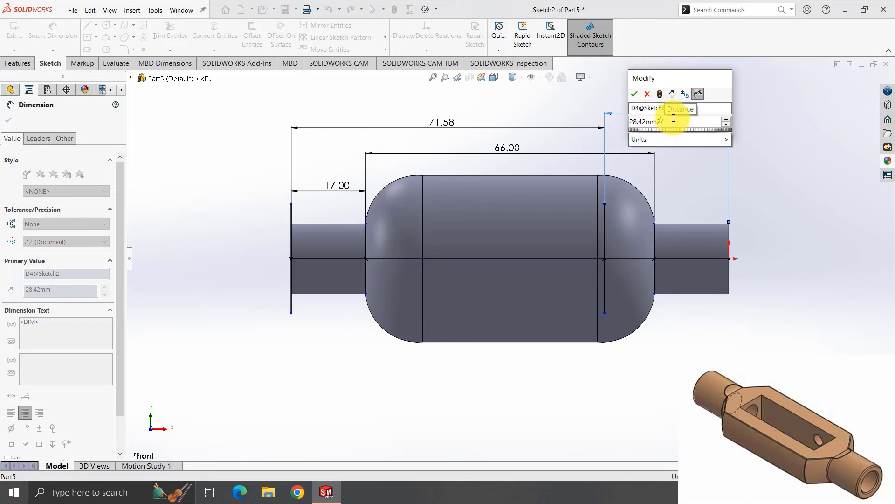
pyautogui.press('Return')
pyautogui.click(254, 153)
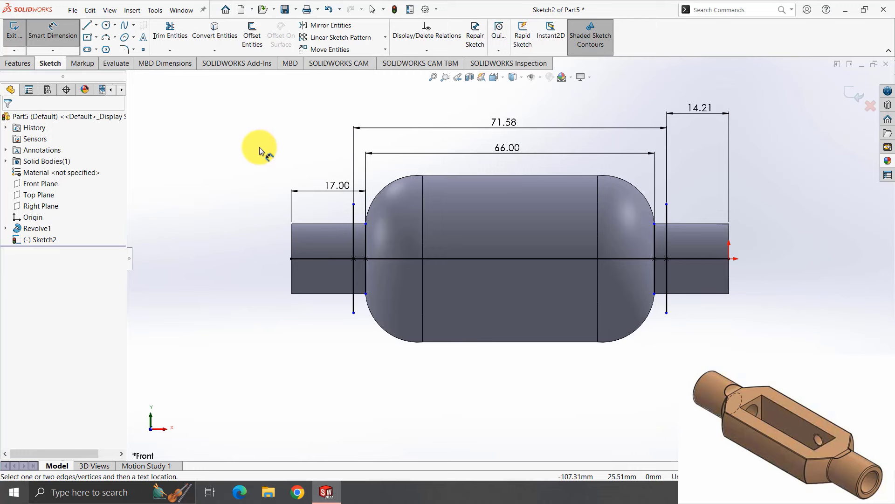
# Shorten the left vertical line by dragging its bottom endpoint upward.
pyautogui.click(354, 205)
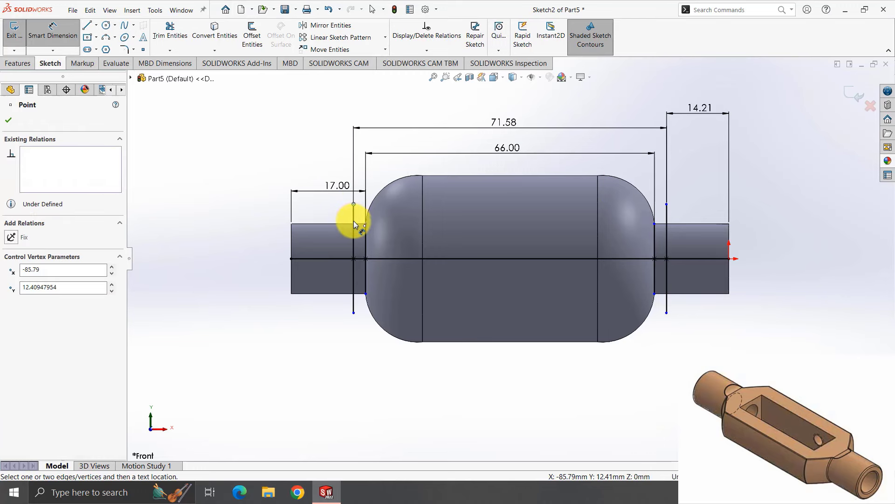
pyautogui.click(353, 312)
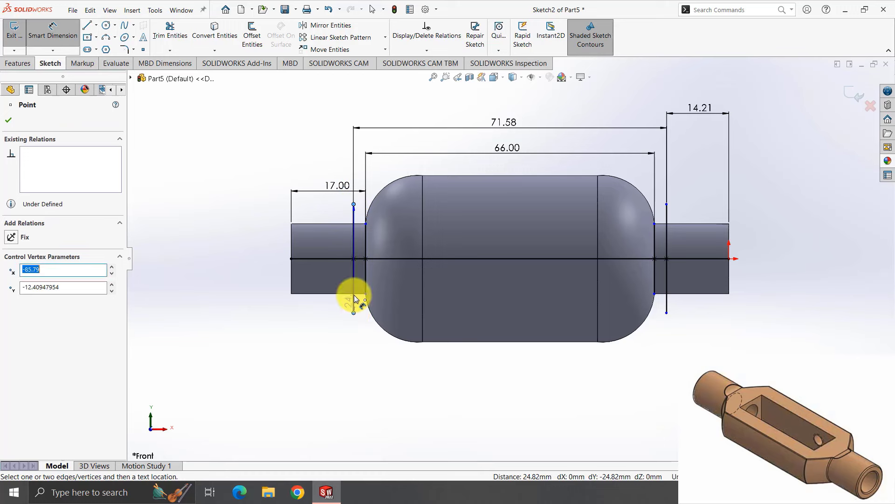
pyautogui.click(46, 33)
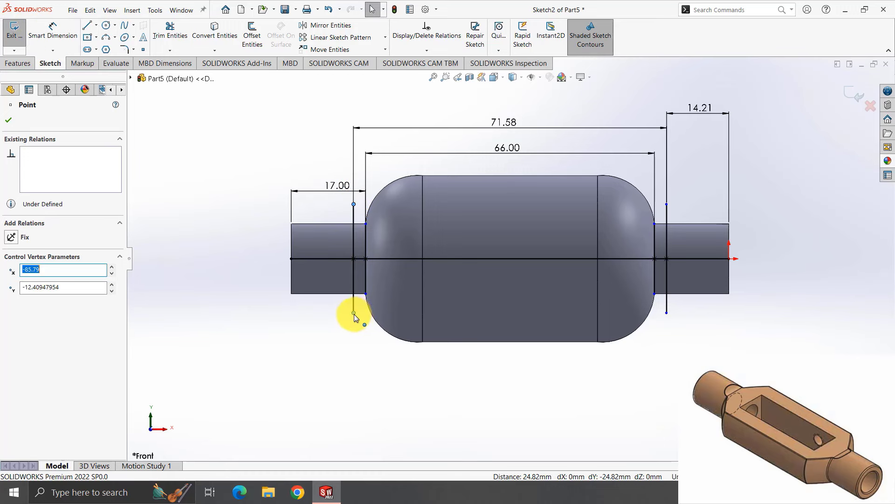
pyautogui.moveTo(353, 313); pyautogui.dragTo(354, 300)
pyautogui.click(321, 326)
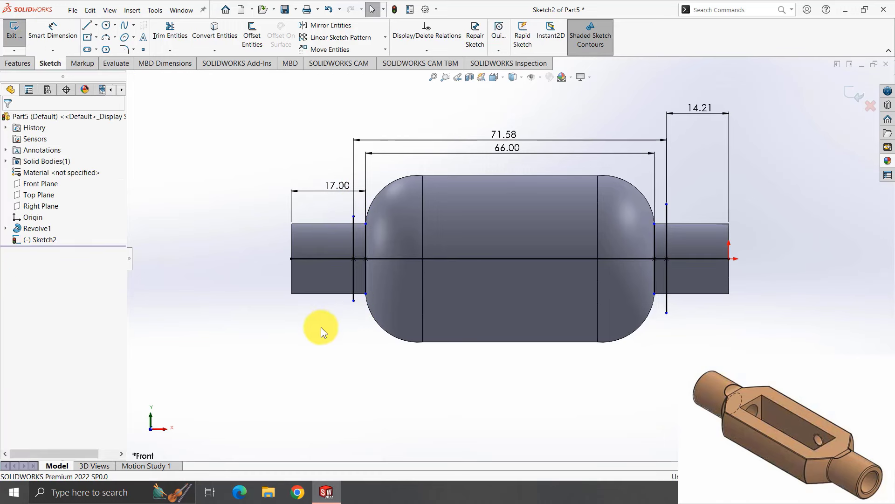
# Dimension both the right and left vertical lines to 13 mm long.
pyautogui.click(52, 30)
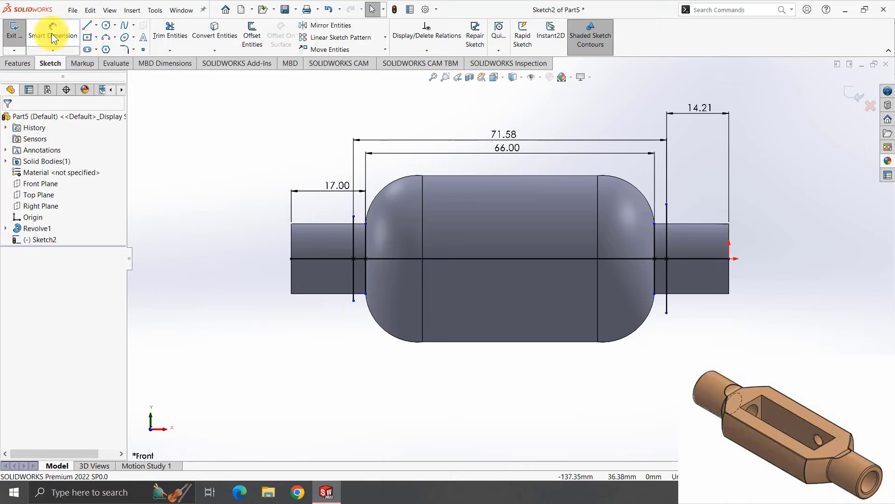
pyautogui.click(655, 242)
pyautogui.click(758, 256)
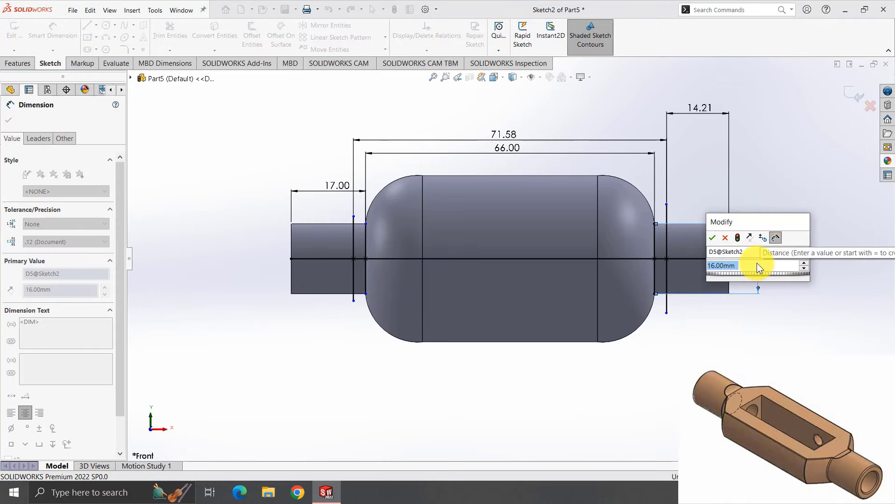
pyautogui.write('13')
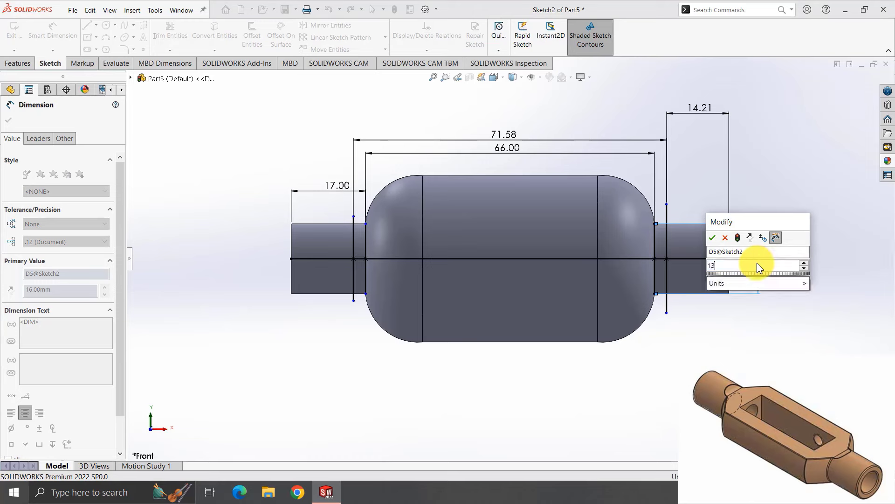
pyautogui.press('Return')
pyautogui.click(365, 243)
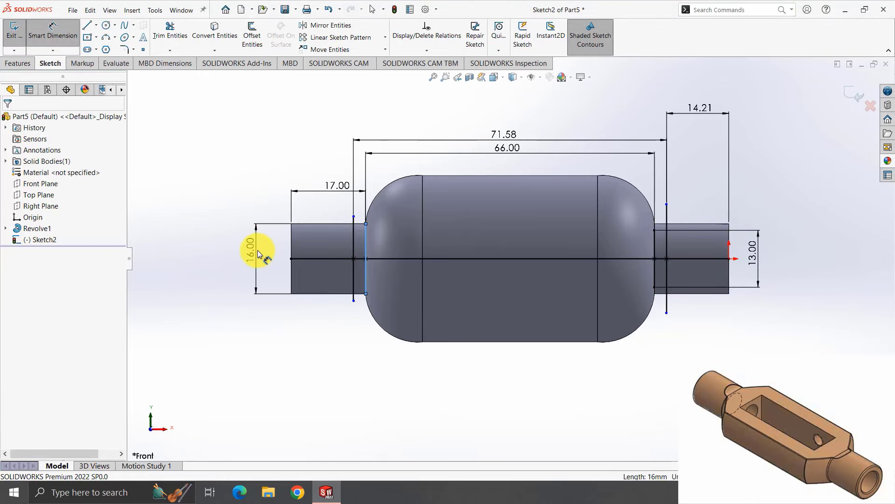
pyautogui.click(257, 250)
pyautogui.press('Return')
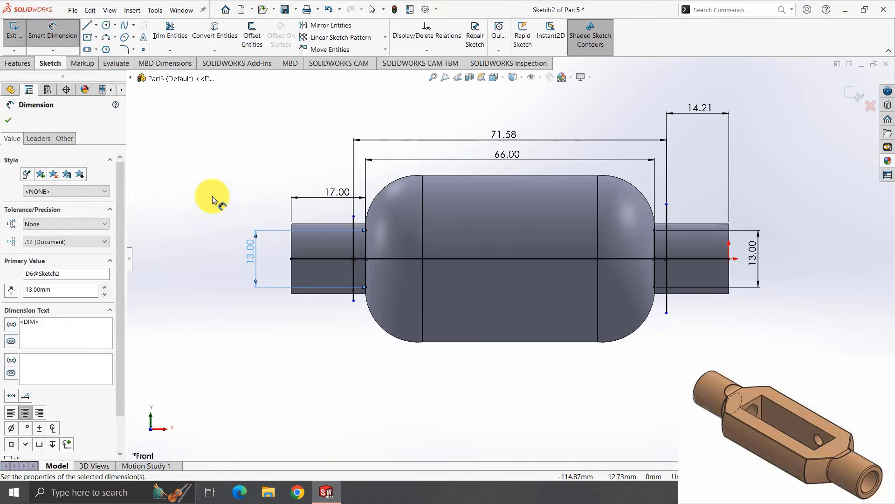
pyautogui.click(59, 30)
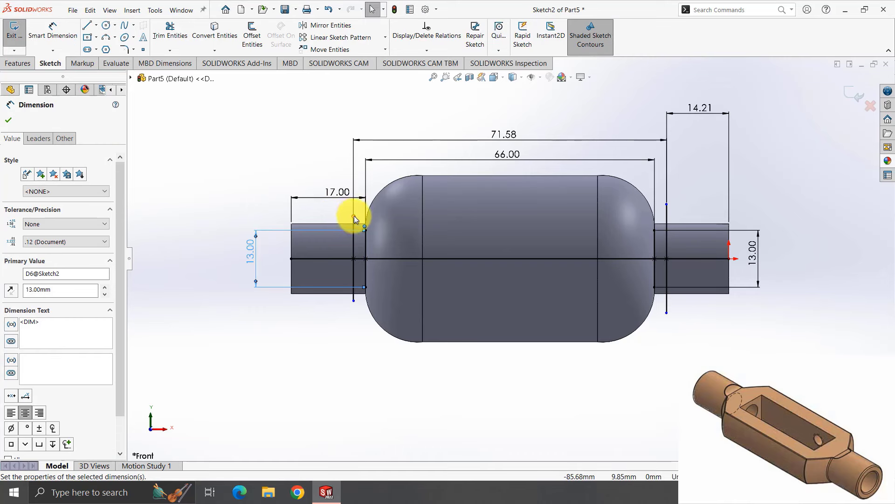
# Make the line endpoints coincident with the shaft's top and bottom edges.
pyautogui.moveTo(353, 215); pyautogui.dragTo(353, 225)
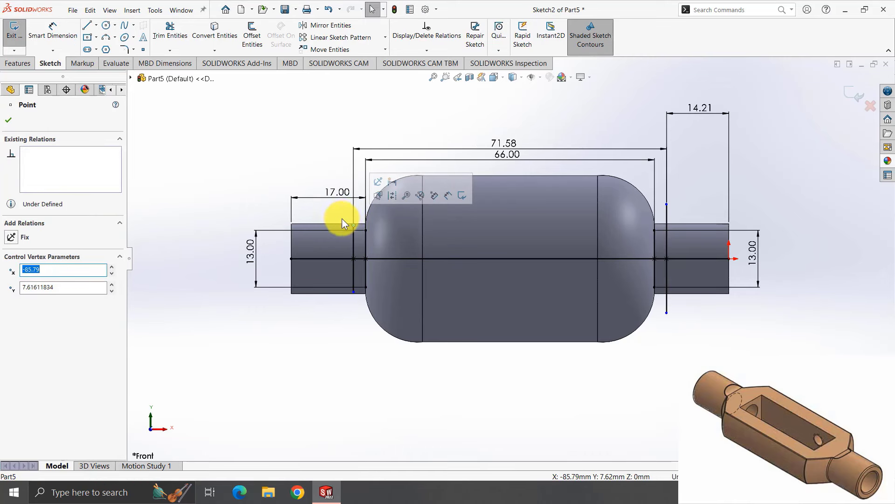
pyautogui.keyDown('ctrl'); pyautogui.click(335, 226); pyautogui.keyUp('ctrl')
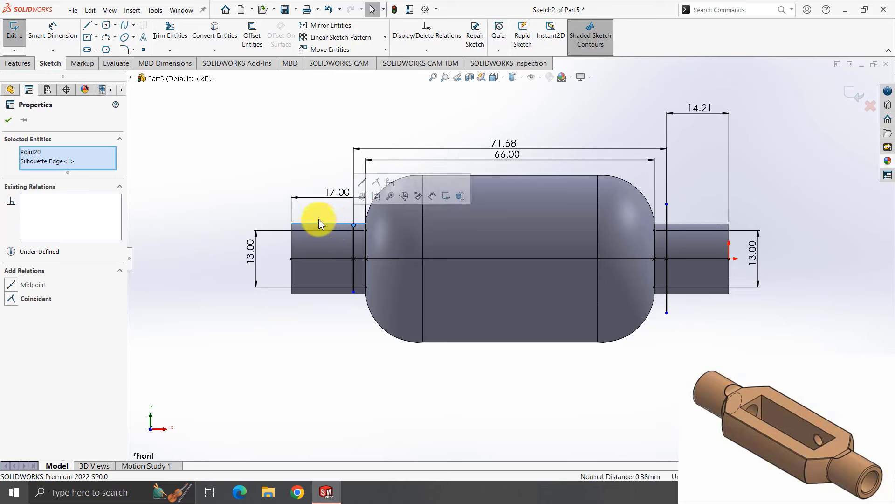
pyautogui.click(11, 285)
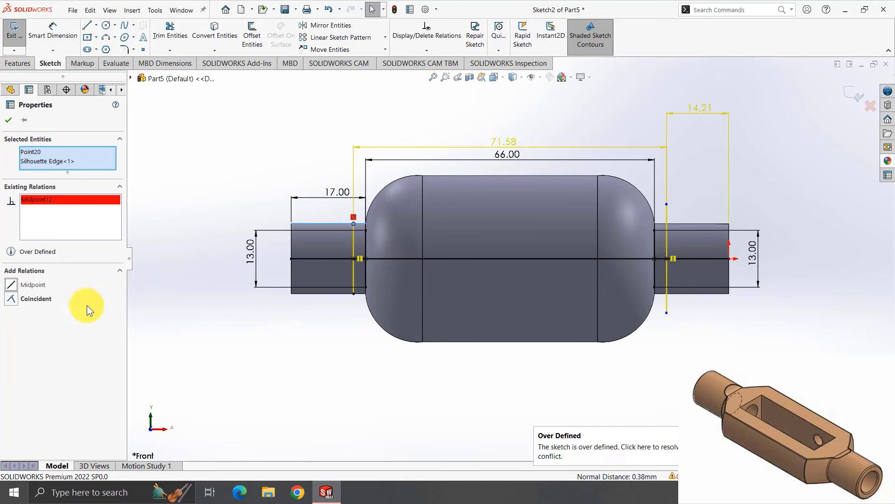
pyautogui.click(278, 156)
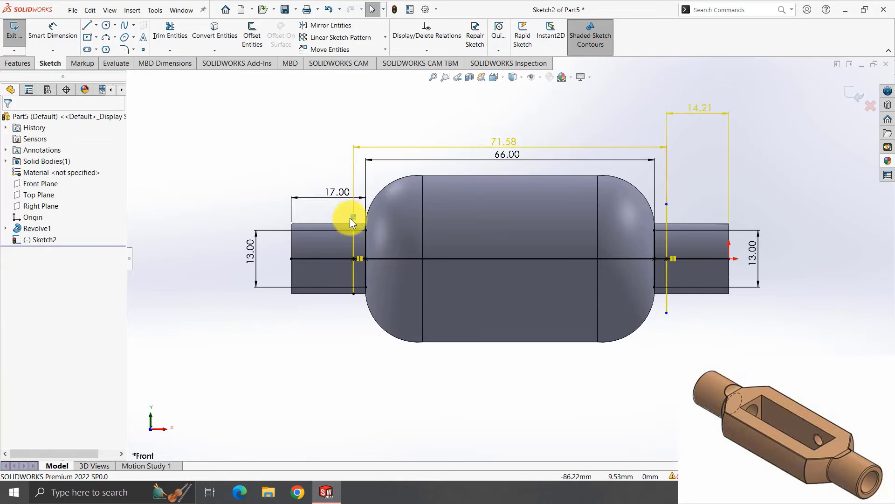
pyautogui.click(667, 312)
pyautogui.keyDown('ctrl'); pyautogui.click(675, 293); pyautogui.keyUp('ctrl')
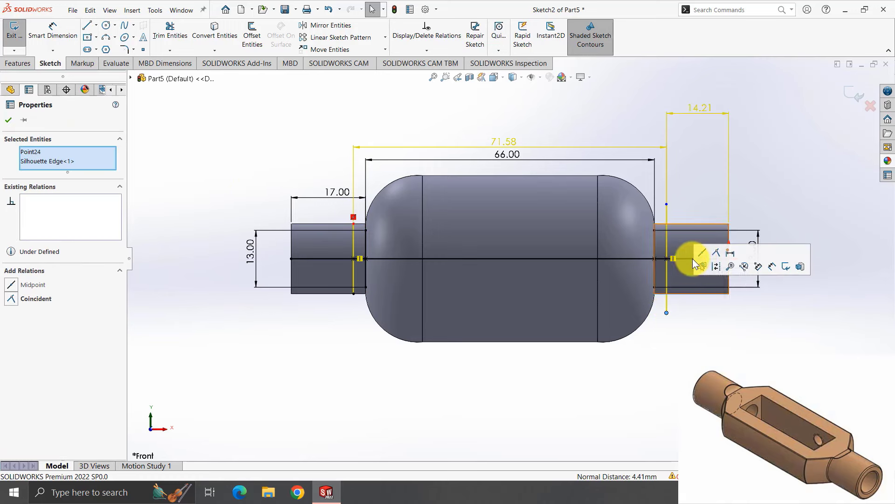
pyautogui.click(693, 265)
pyautogui.click(680, 319)
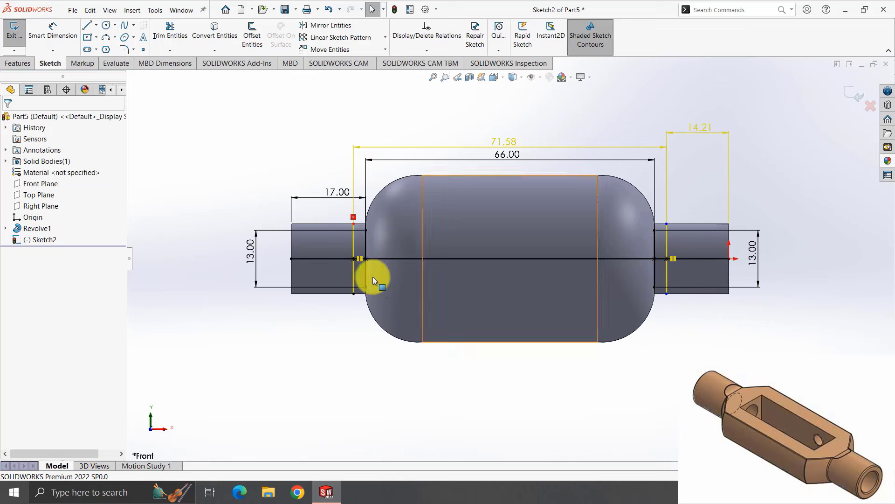
pyautogui.moveTo(356, 216); pyautogui.dragTo(354, 224)
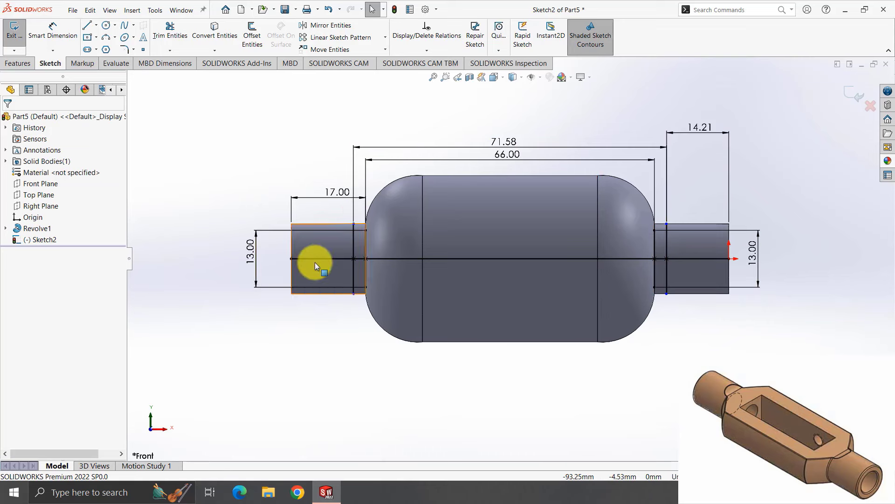
pyautogui.click(106, 37)
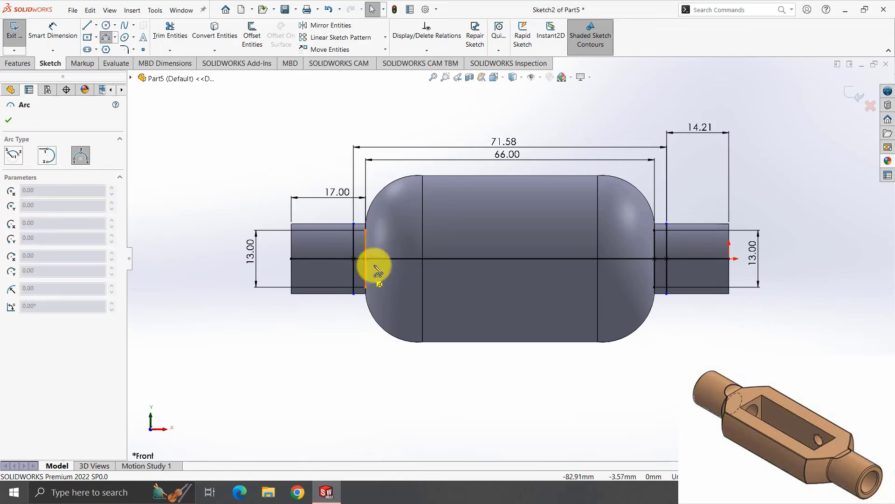
# Draw four small arcs where the shafts meet the body, one at each corner.
pyautogui.click(365, 230)
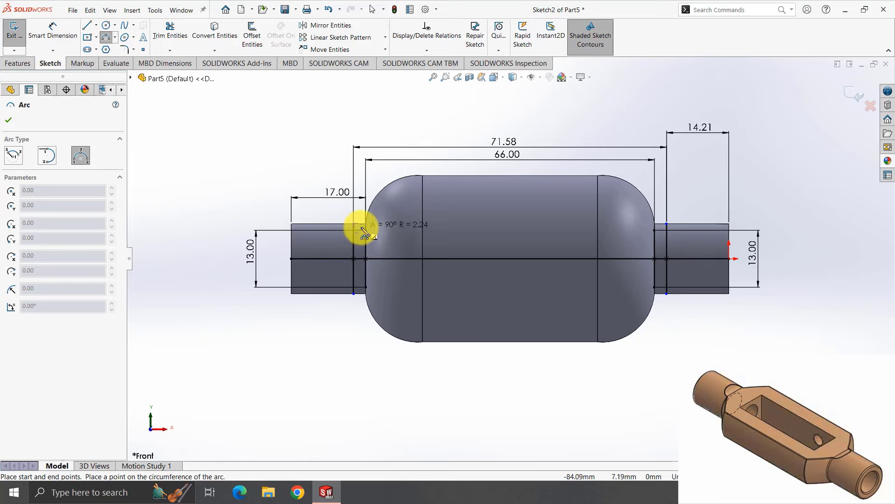
pyautogui.click(358, 234)
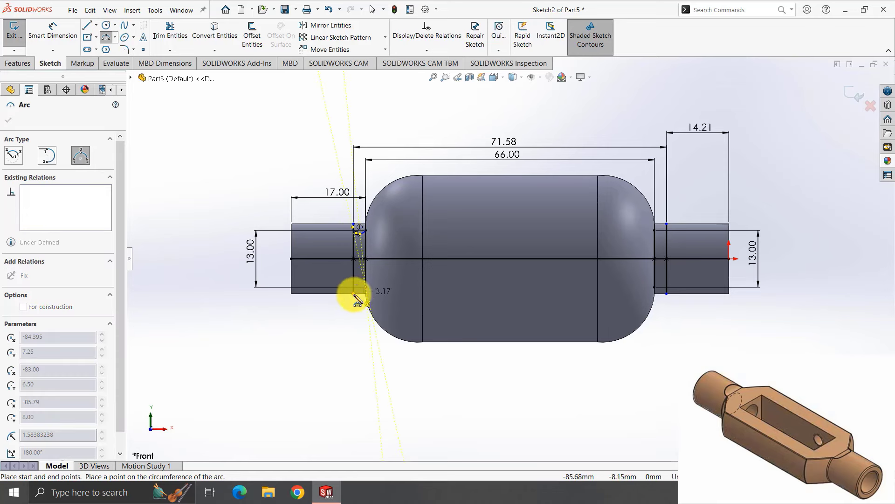
pyautogui.click(364, 286)
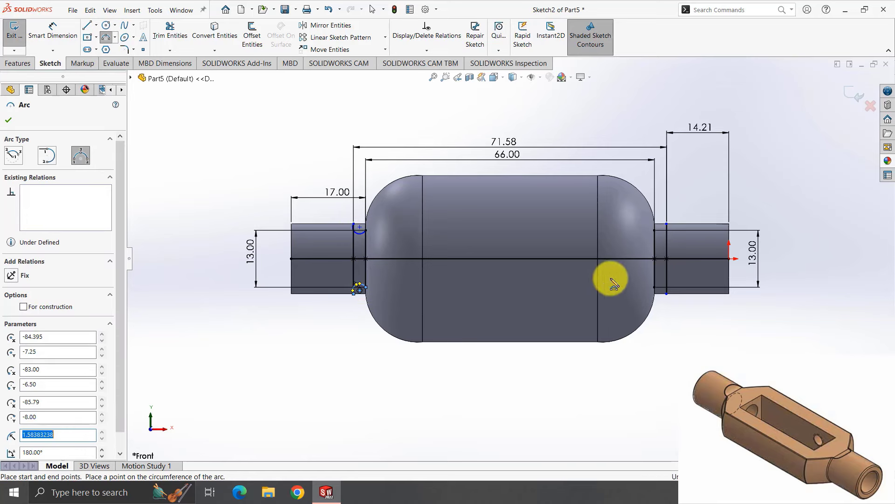
pyautogui.click(666, 289)
pyautogui.click(667, 230)
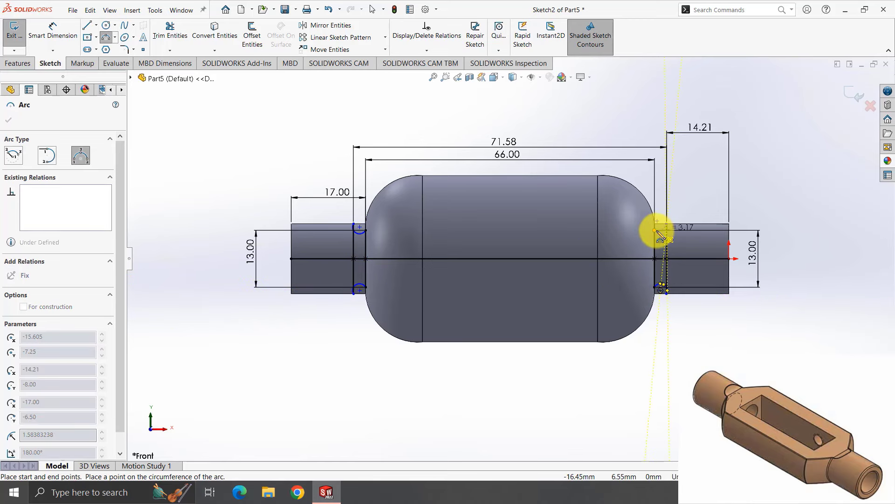
pyautogui.click(661, 238)
# Try giving the upper-left arc a 5 mm radius, then undo the change.
pyautogui.click(51, 29)
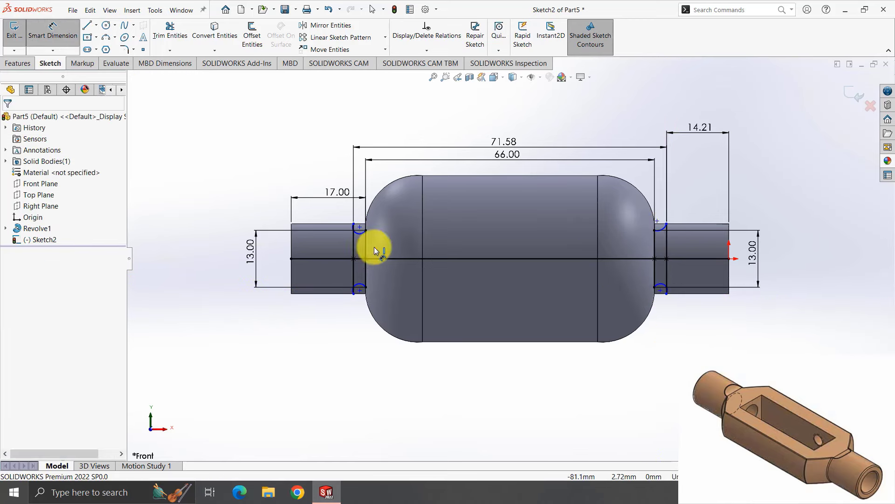
pyautogui.click(362, 234)
pyautogui.click(327, 246)
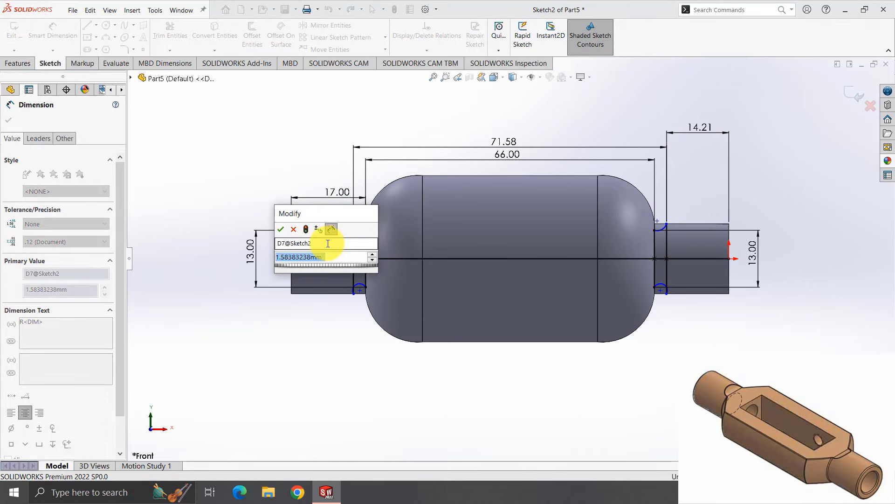
pyautogui.write('5')
pyautogui.press('Return')
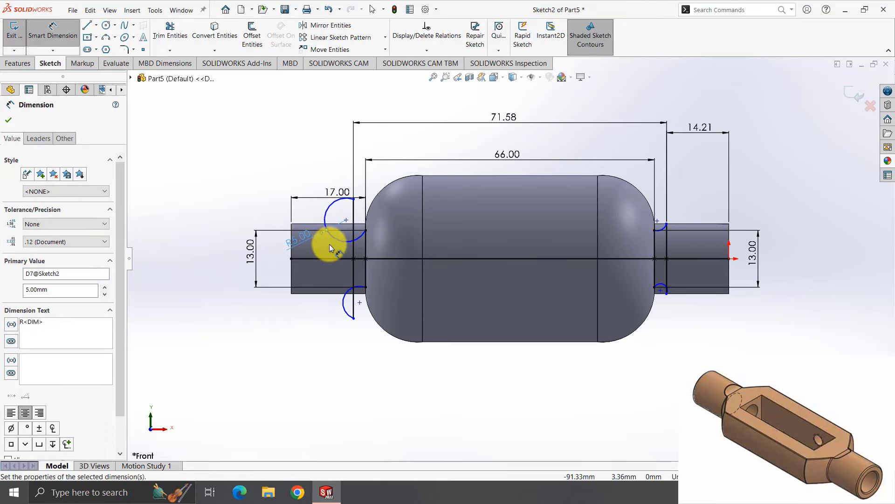
pyautogui.hotkey('ctrl', 'z')
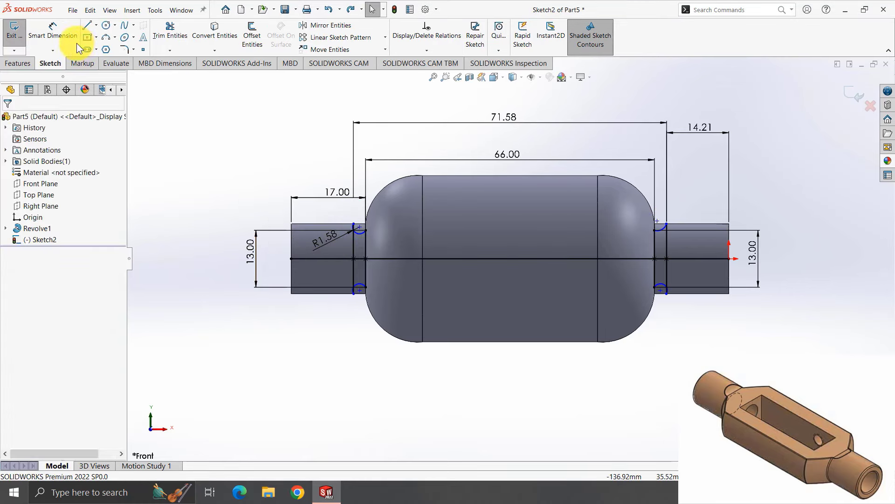
# Dimension the left and right shaft end lines at 16.00 height each.
pyautogui.click(72, 38)
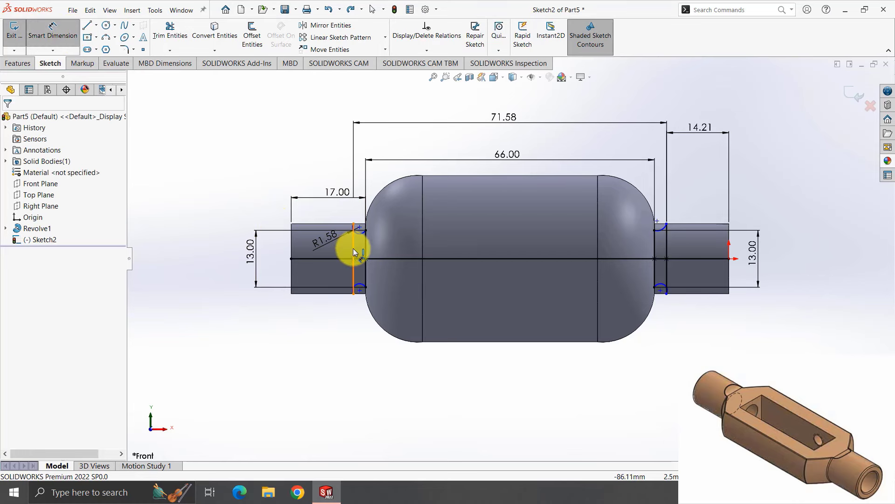
pyautogui.click(354, 248)
pyautogui.click(215, 259)
pyautogui.click(173, 239)
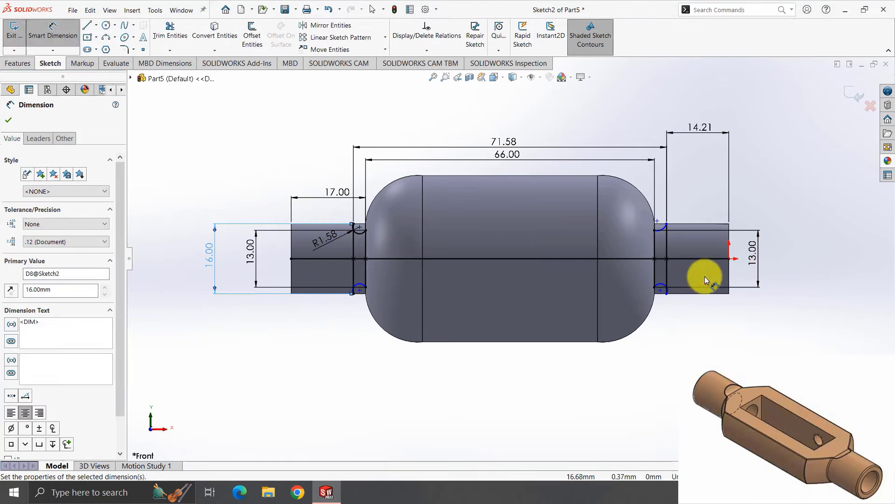
pyautogui.click(670, 253)
pyautogui.click(784, 254)
pyautogui.click(728, 236)
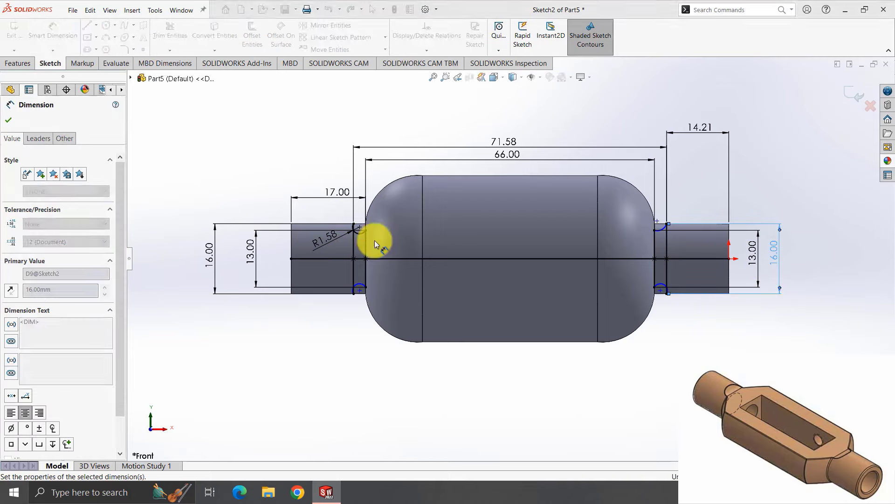
# Set the upper-left arc's radius dimension to 5 mm.
pyautogui.click(357, 234)
pyautogui.click(307, 297)
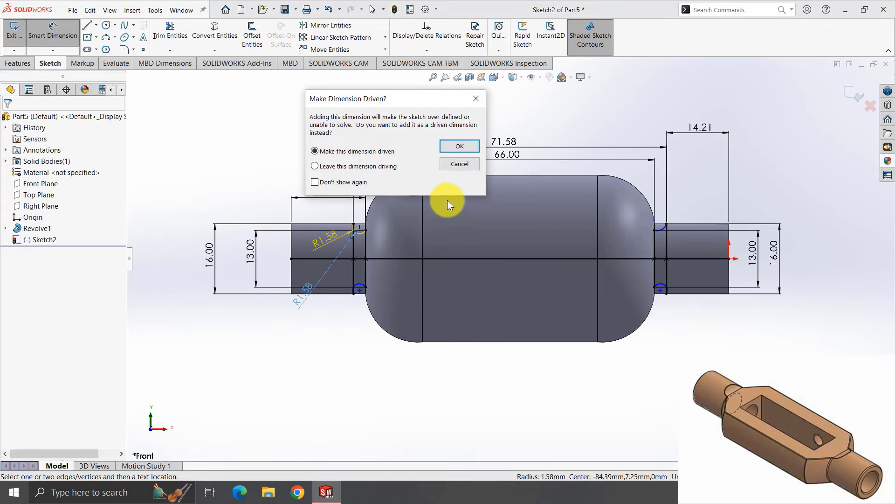
pyautogui.press('Escape')
pyautogui.click(328, 242)
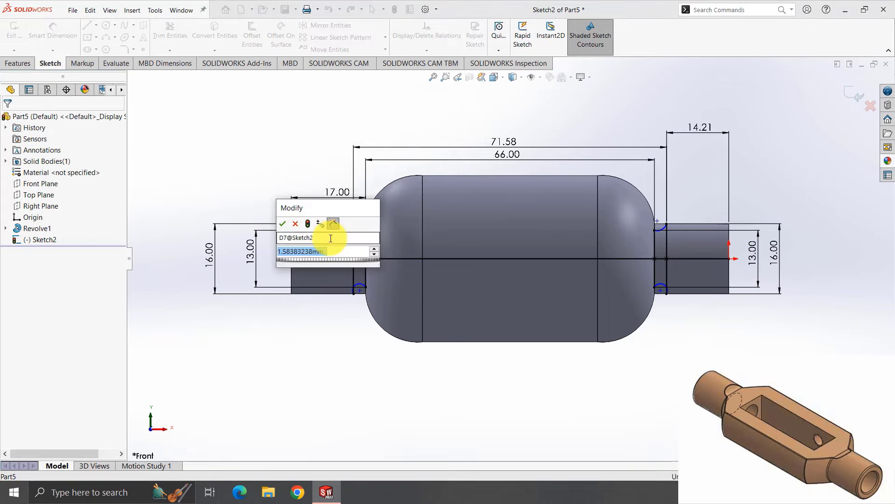
pyautogui.write('5')
pyautogui.press('Return')
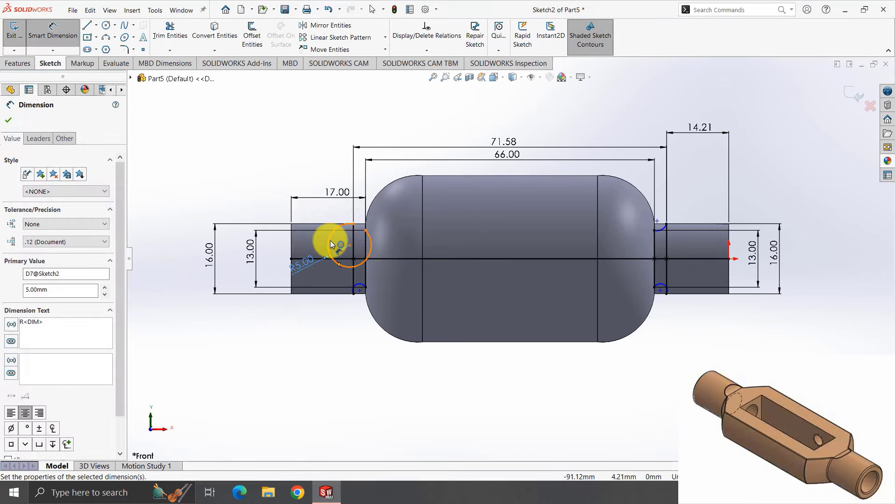
pyautogui.press('Escape')
# Delete the upper-left arc and redraw it as a 3-point arc from the shaft corner.
pyautogui.click(362, 234)
pyautogui.press('Delete')
pyautogui.press('Return')
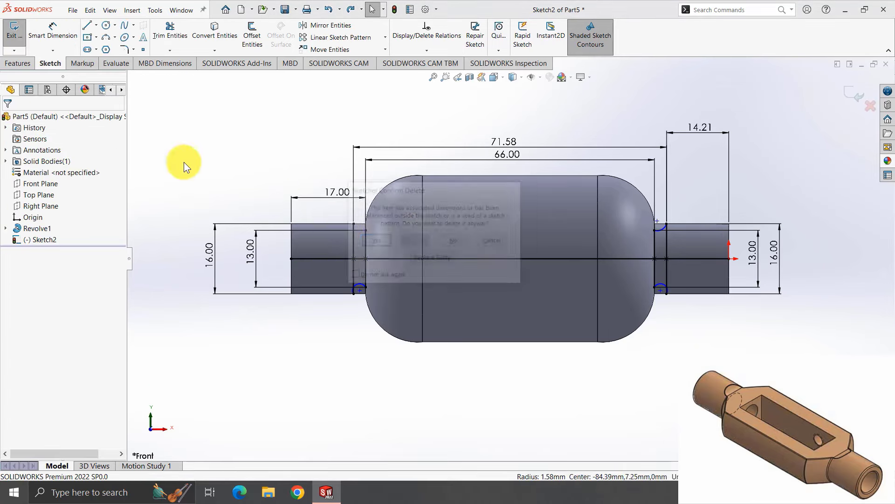
pyautogui.click(107, 37)
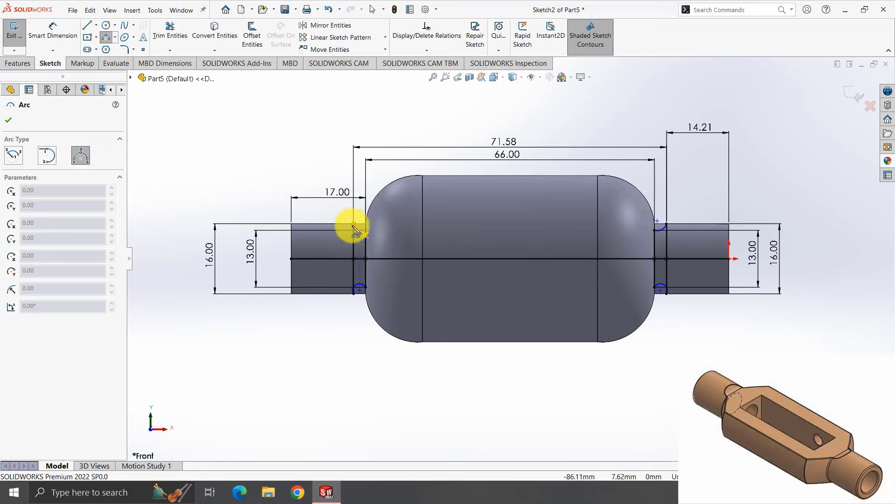
pyautogui.click(353, 224)
pyautogui.click(364, 237)
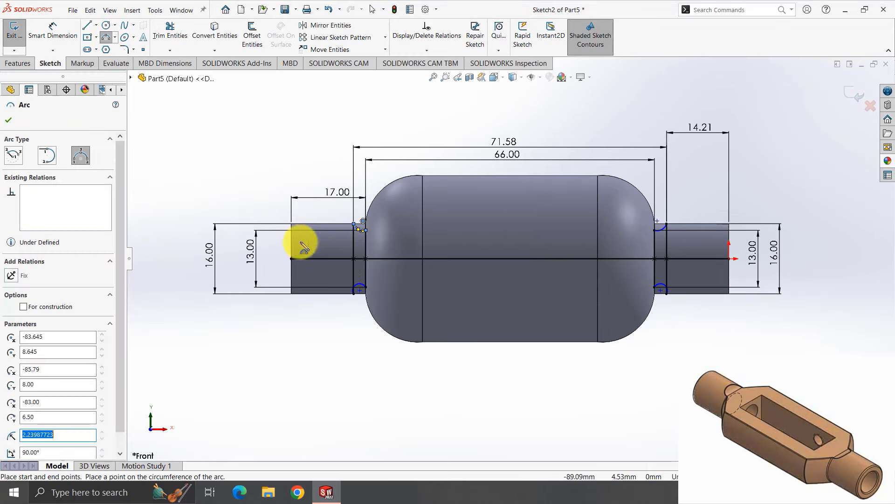
# Dimension the redrawn upper-left arc and the lower-left arc at R5.00.
pyautogui.click(53, 32)
pyautogui.click(360, 231)
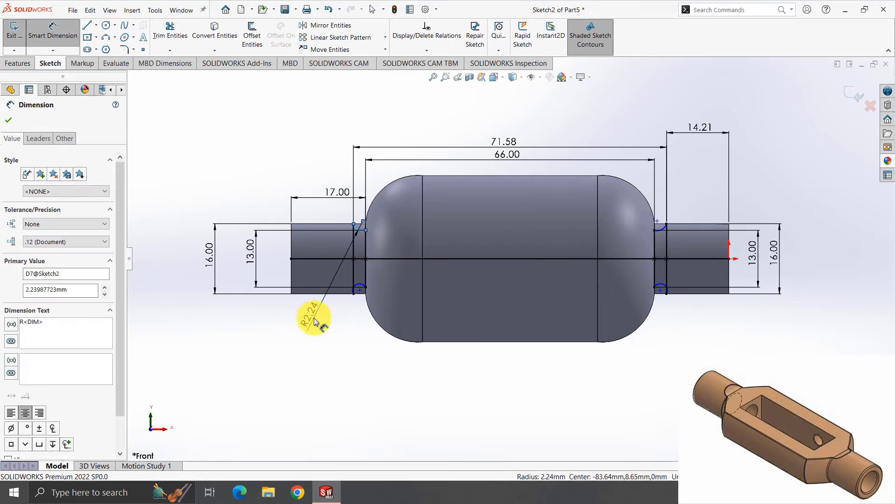
pyautogui.click(311, 317)
pyautogui.press('Return')
pyautogui.click(360, 286)
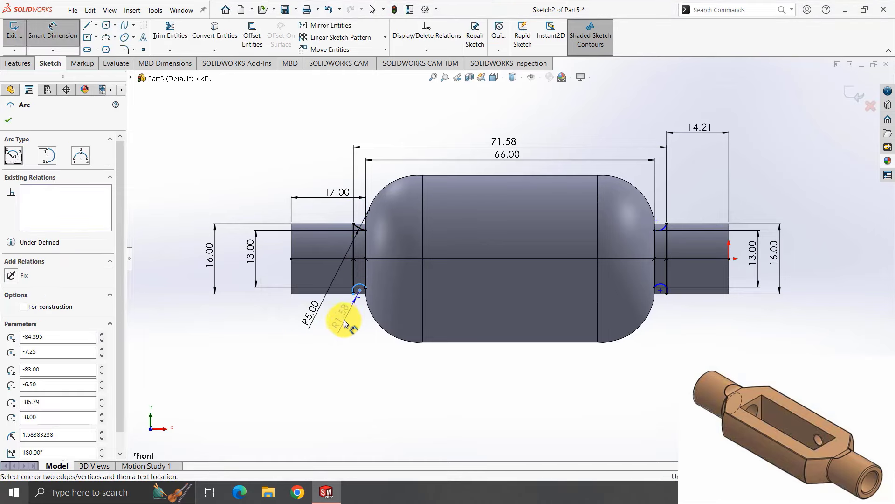
pyautogui.click(349, 318)
pyautogui.press('Return')
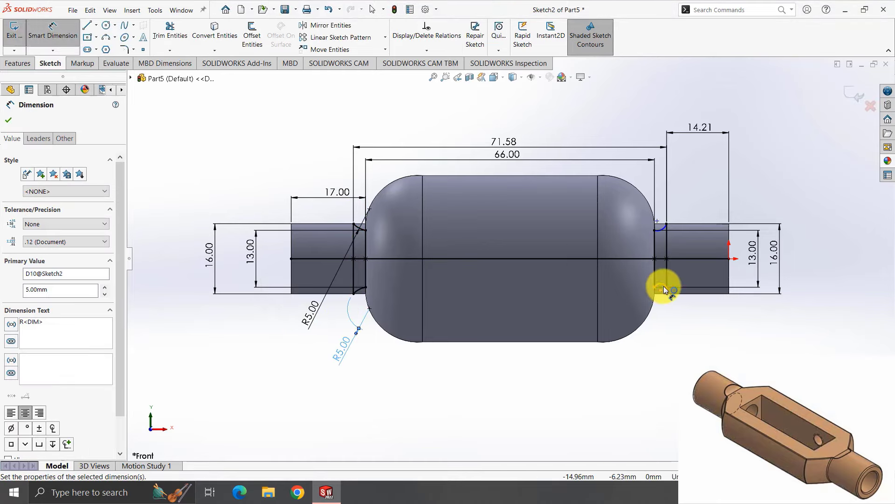
# Dimension the lower-right and upper-right arcs at R5.00.
pyautogui.click(664, 286)
pyautogui.click(671, 317)
pyautogui.write('5')
pyautogui.press('Return')
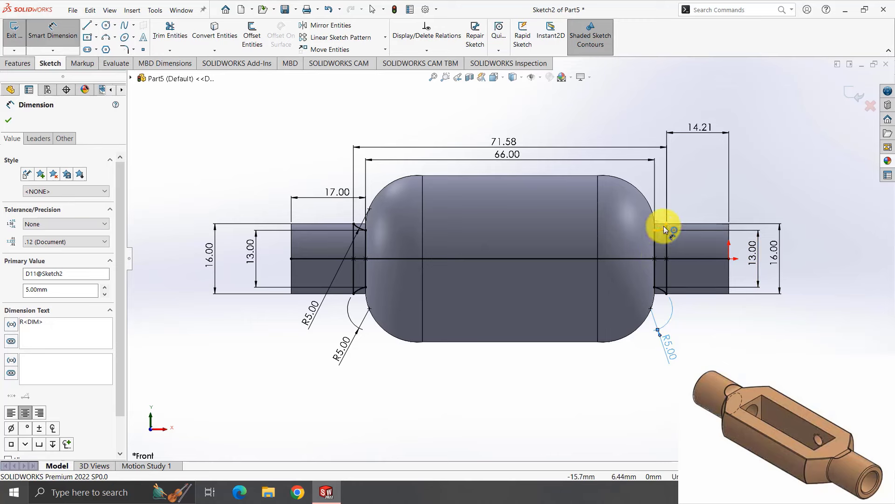
pyautogui.click(664, 226)
pyautogui.click(688, 200)
pyautogui.press('Return')
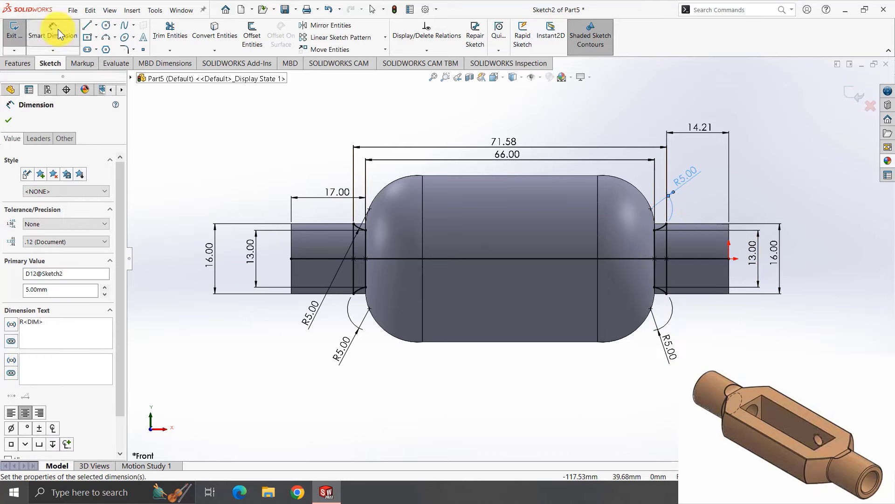
pyautogui.click(87, 25)
# Sketch line chains enclosing the regions above and below the body between the shaft corners.
pyautogui.click(353, 223)
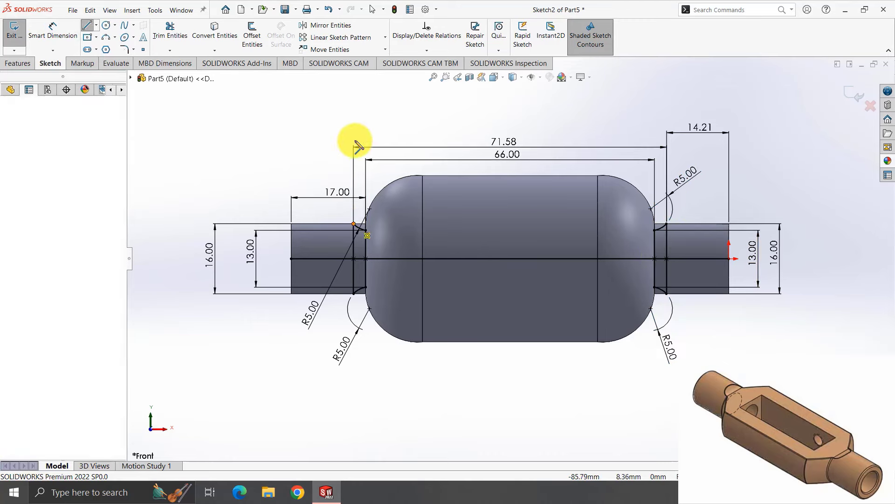
pyautogui.click(353, 110)
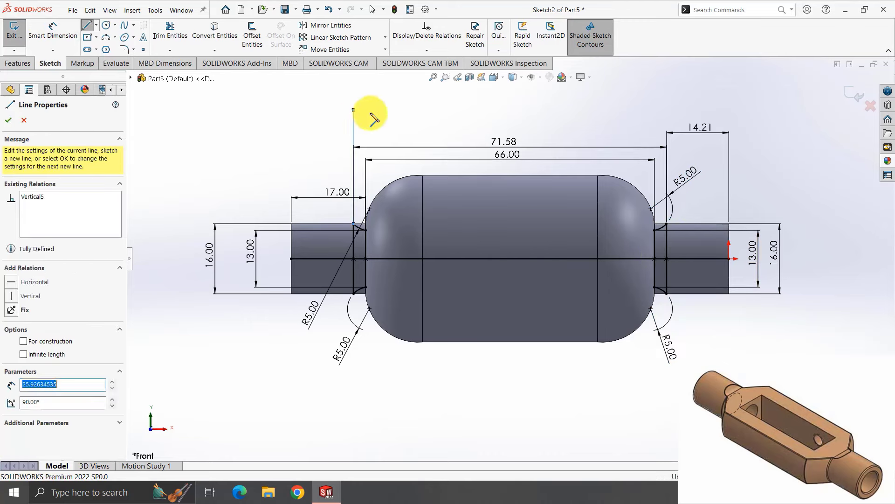
pyautogui.click(666, 109)
pyautogui.doubleClick(666, 223)
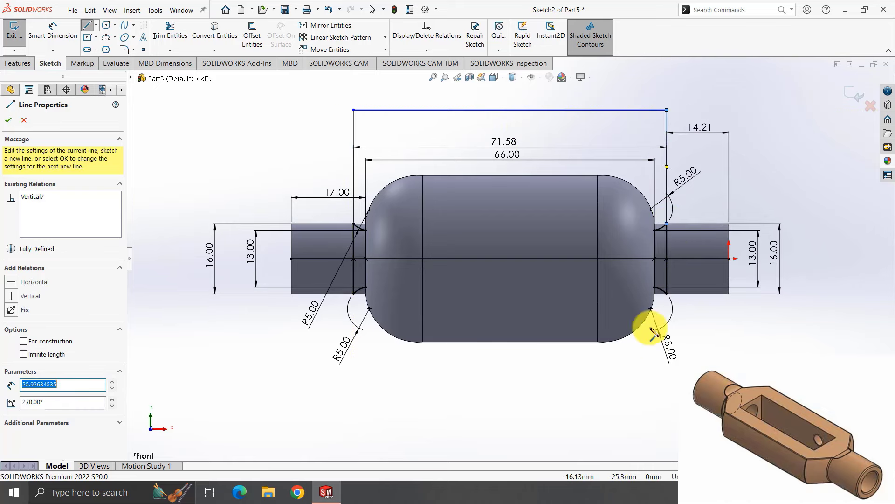
pyautogui.click(666, 293)
pyautogui.click(667, 397)
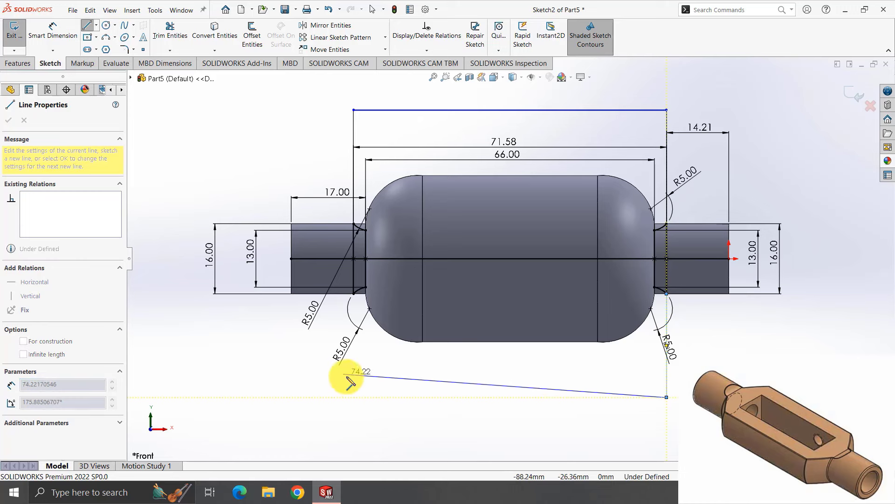
pyautogui.click(354, 397)
pyautogui.doubleClick(353, 294)
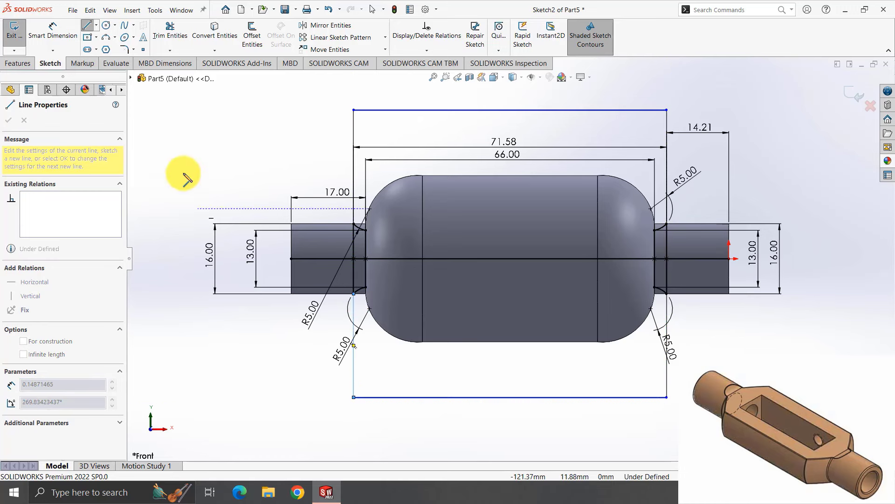
# Add a horizontal line along the lower shaft edge and trim away excess lines and centreline stubs.
pyautogui.click(366, 288)
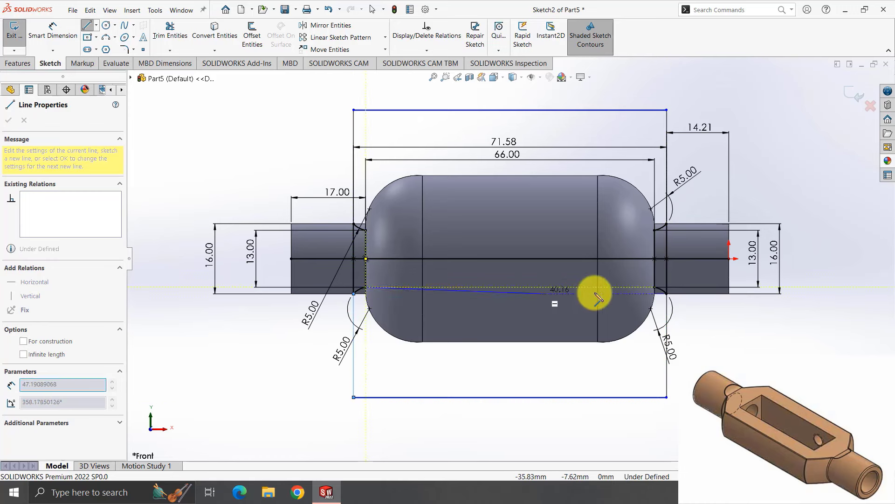
pyautogui.click(655, 288)
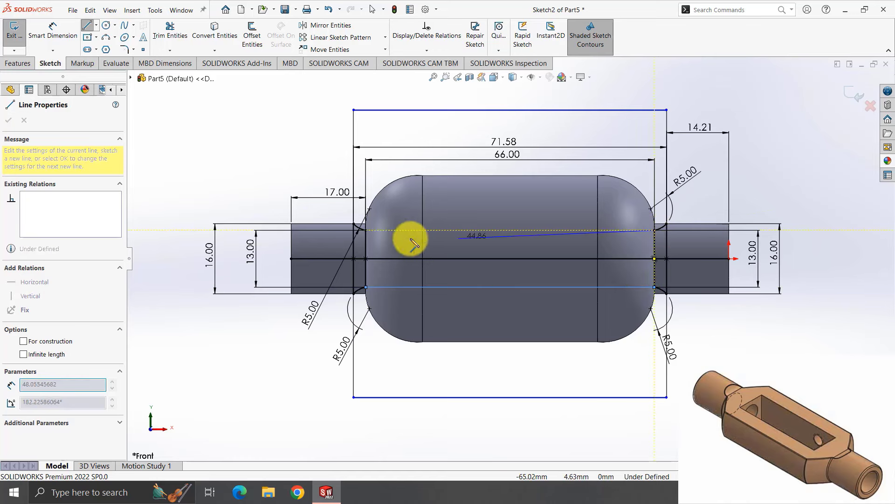
pyautogui.press('Escape')
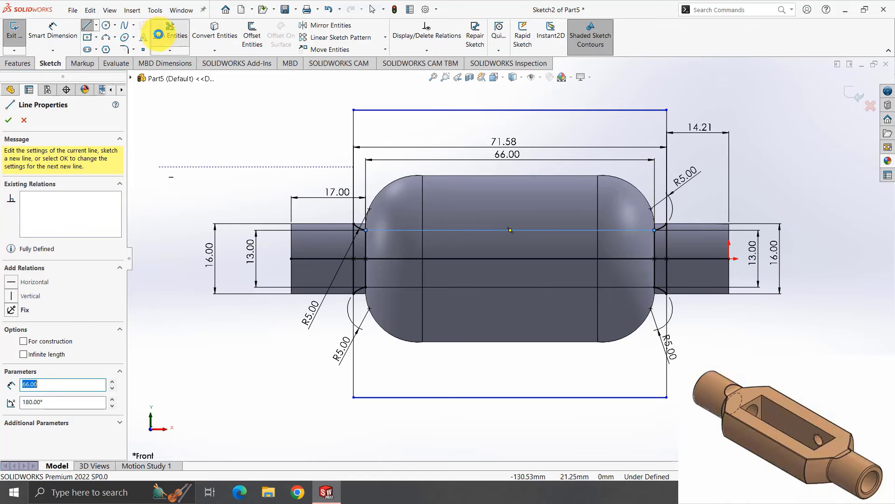
pyautogui.click(170, 32)
pyautogui.moveTo(331, 264); pyautogui.dragTo(428, 267)
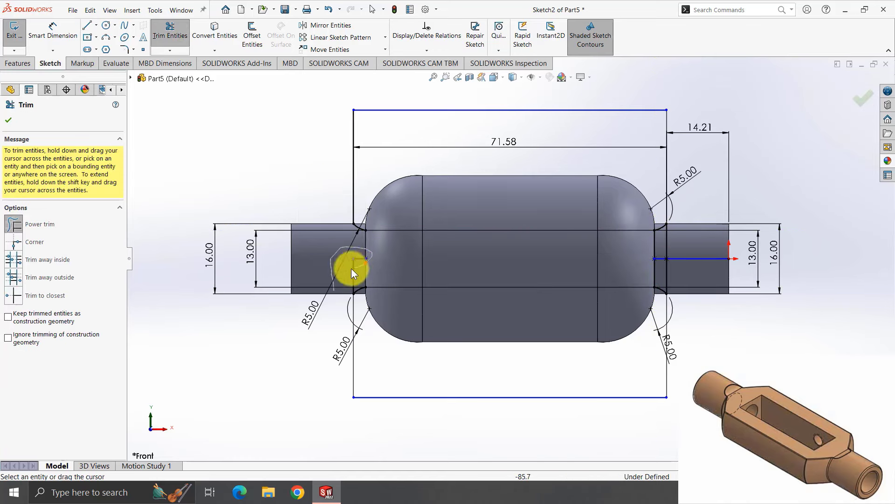
pyautogui.moveTo(668, 260); pyautogui.dragTo(640, 253)
pyautogui.click(660, 260)
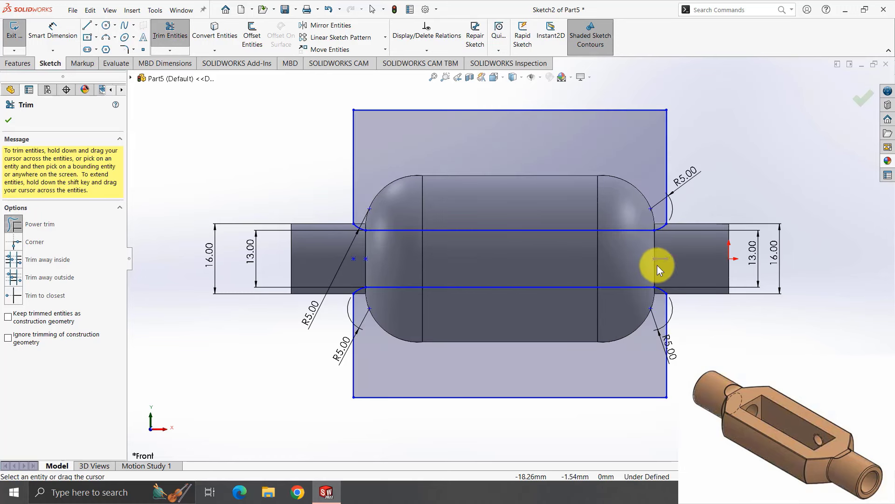
pyautogui.click(858, 97)
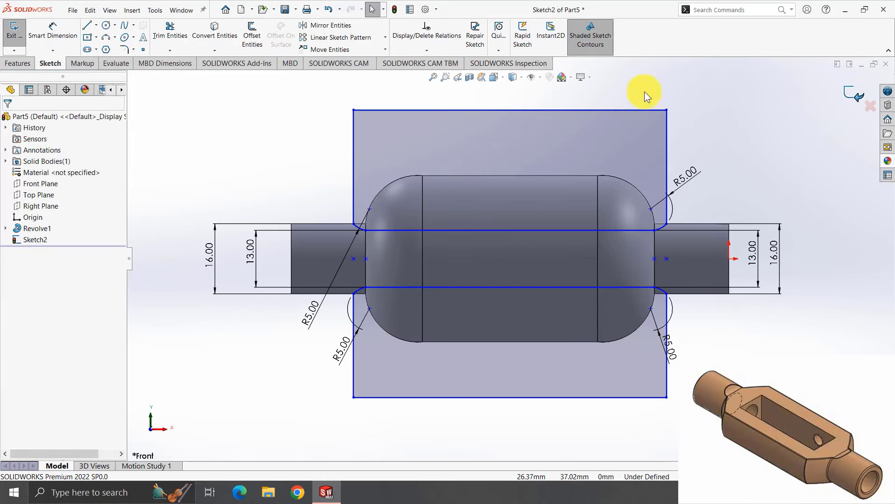
# Extrude-cut the profile Through All – Both to flatten the body's middle.
pyautogui.click(17, 63)
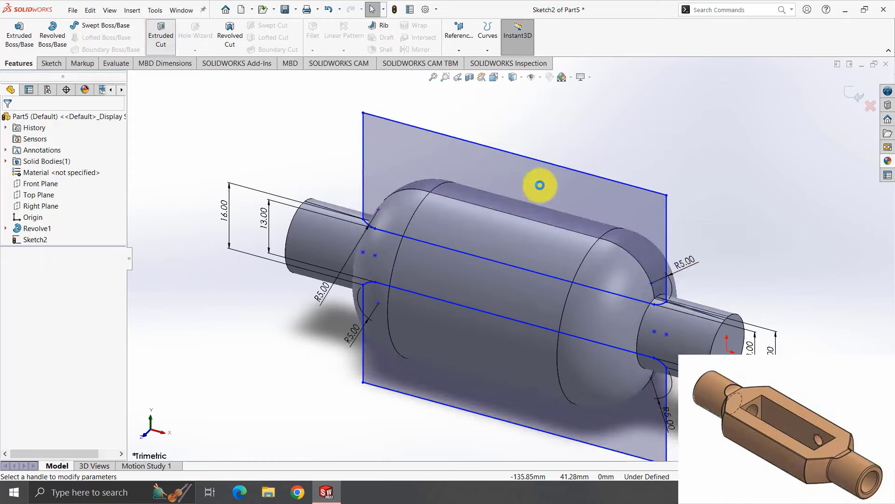
pyautogui.click(66, 169)
pyautogui.click(63, 197)
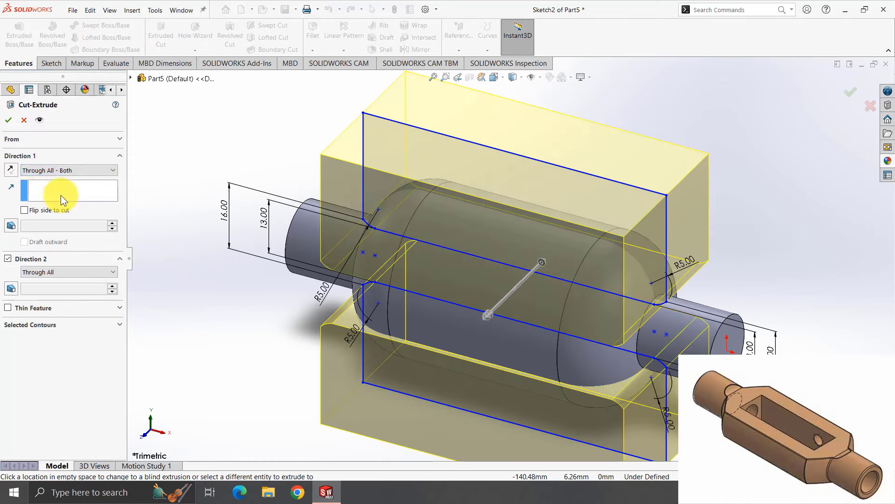
pyautogui.click(8, 120)
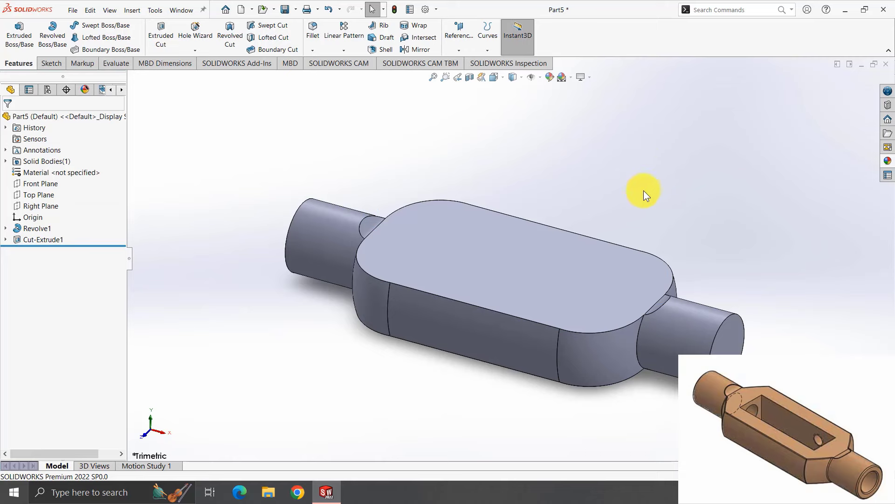
# Start a sketch on the flat top face and draw a center rectangle.
pyautogui.moveTo(659, 200); pyautogui.dragTo(524, 279, button='middle')
pyautogui.click(523, 280)
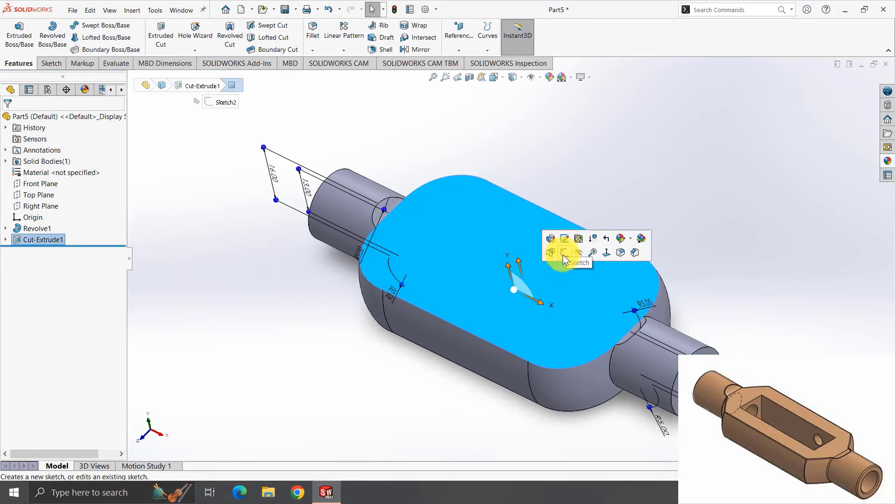
pyautogui.click(564, 252)
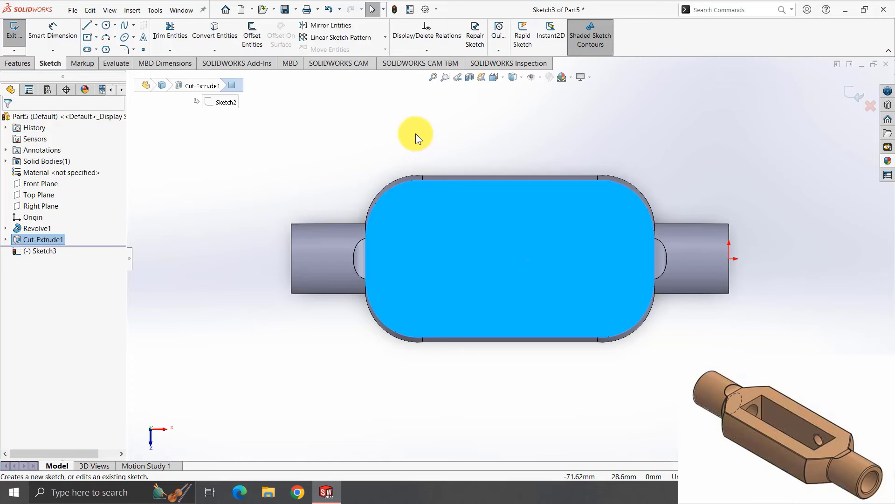
pyautogui.click(87, 37)
pyautogui.click(509, 260)
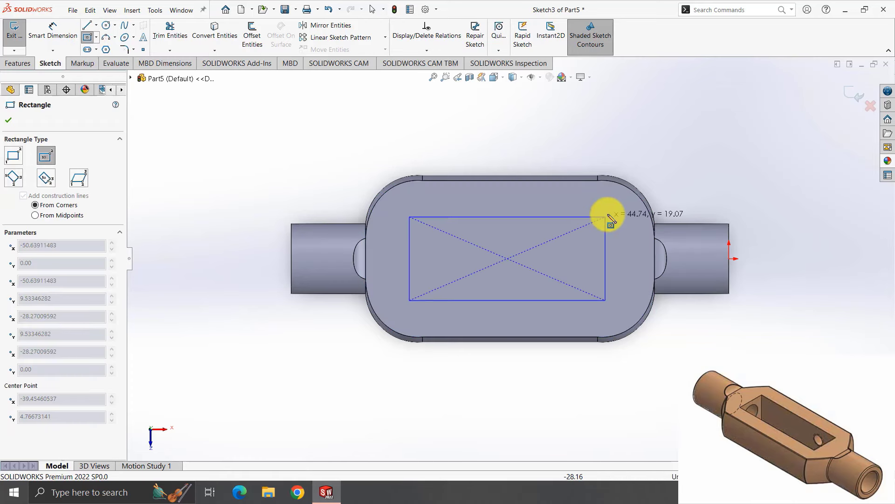
pyautogui.click(617, 203)
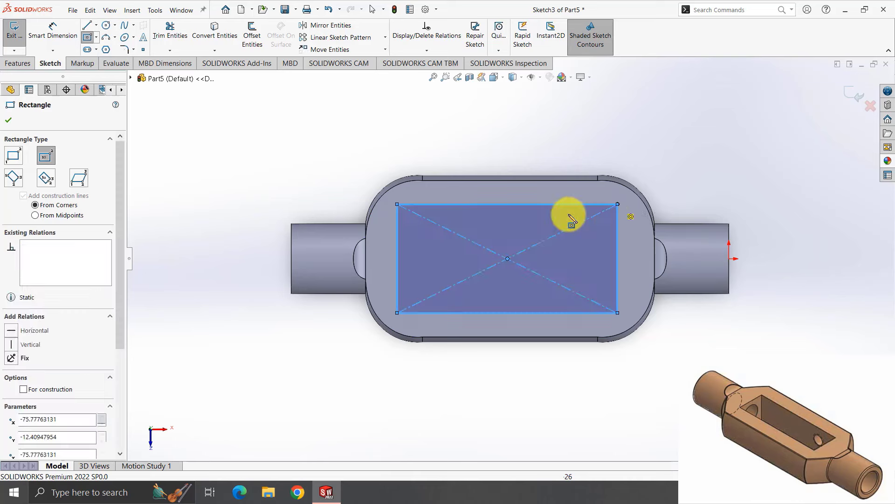
pyautogui.click(8, 120)
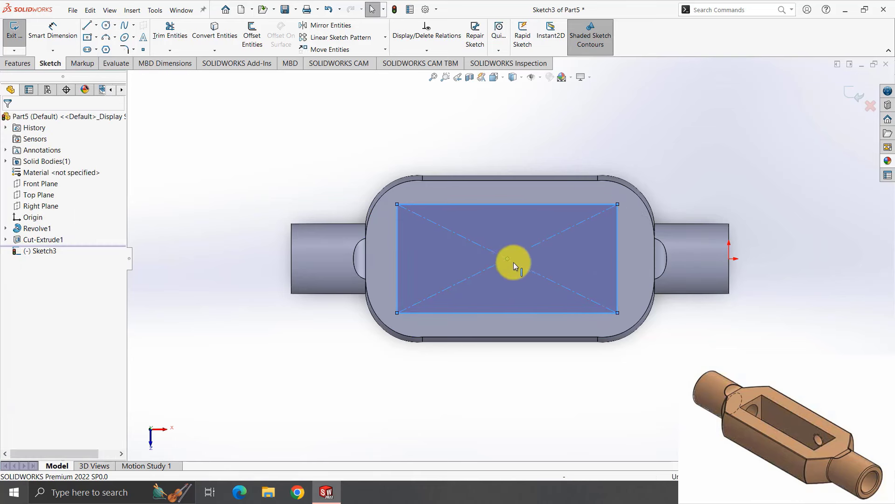
# Constrain the rectangle centre vertically to the top edge's midpoint.
pyautogui.click(511, 179)
pyautogui.click(511, 180)
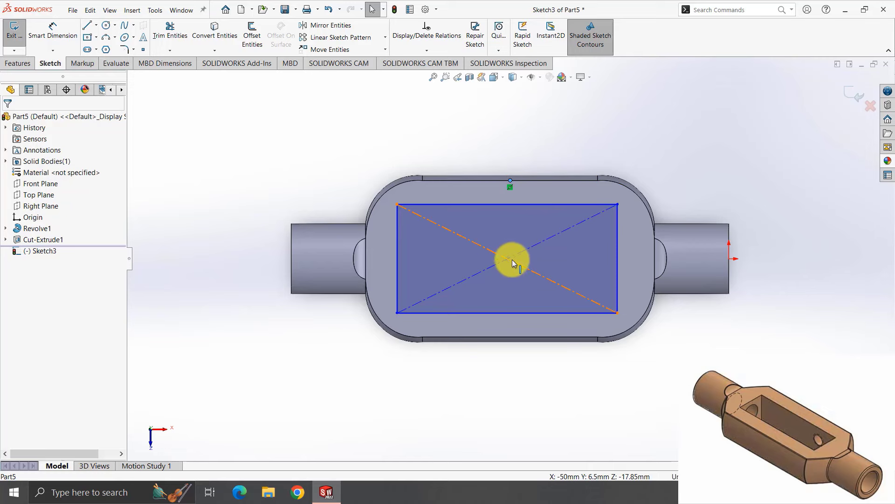
pyautogui.keyDown('ctrl'); pyautogui.click(507, 258); pyautogui.keyUp('ctrl')
pyautogui.click(546, 221)
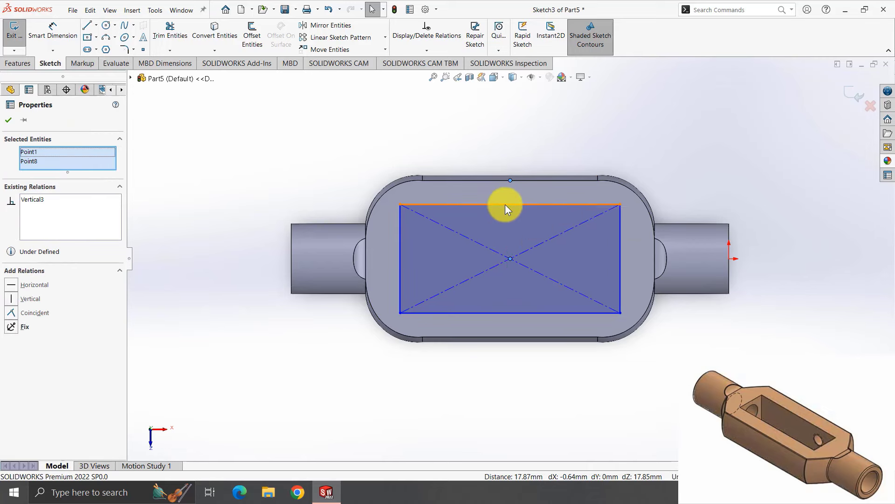
pyautogui.click(505, 204)
# Dimension the rectangle 45 mm wide and 13.10 mm high.
pyautogui.click(52, 31)
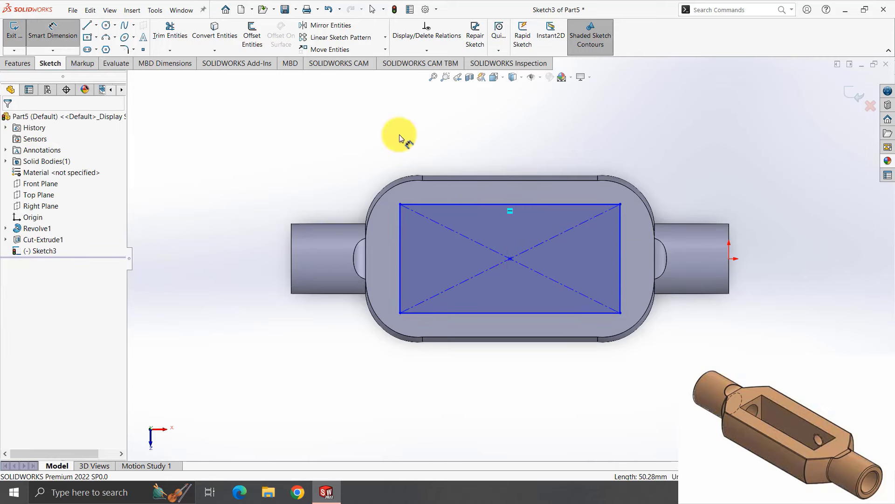
pyautogui.click(475, 204)
pyautogui.click(491, 156)
pyautogui.write('4')
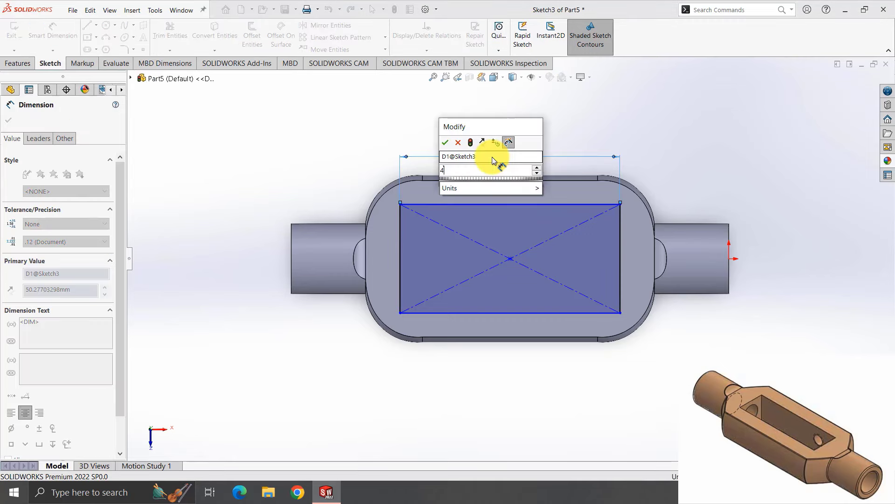
pyautogui.press('Escape')
pyautogui.click(410, 249)
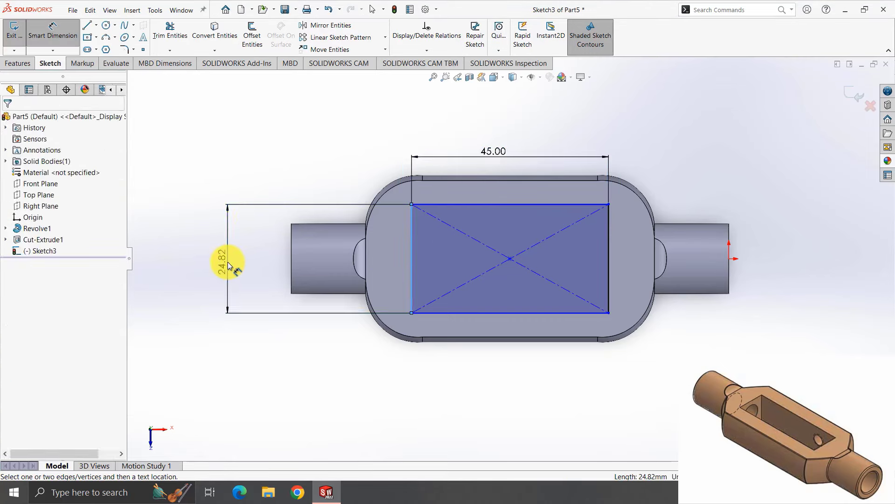
pyautogui.click(229, 262)
pyautogui.write('13.1')
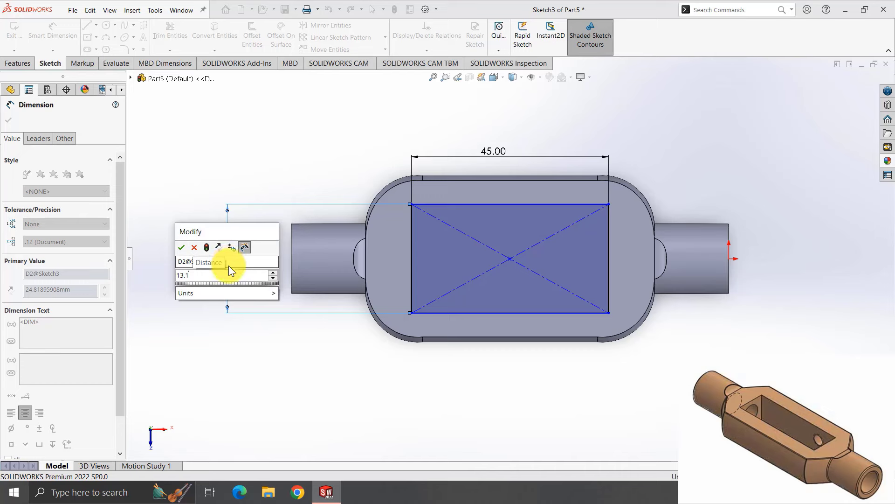
pyautogui.press('Return')
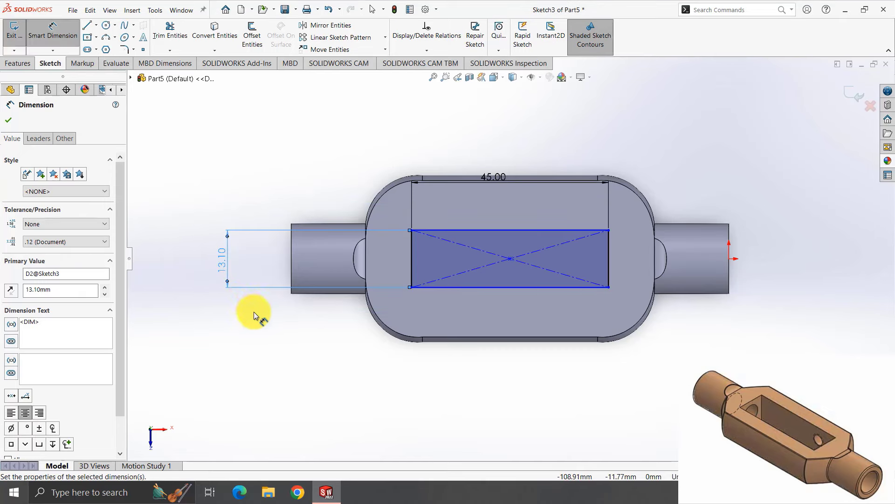
# Extrude-cut the rectangle through the slab to create the window.
pyautogui.click(849, 93)
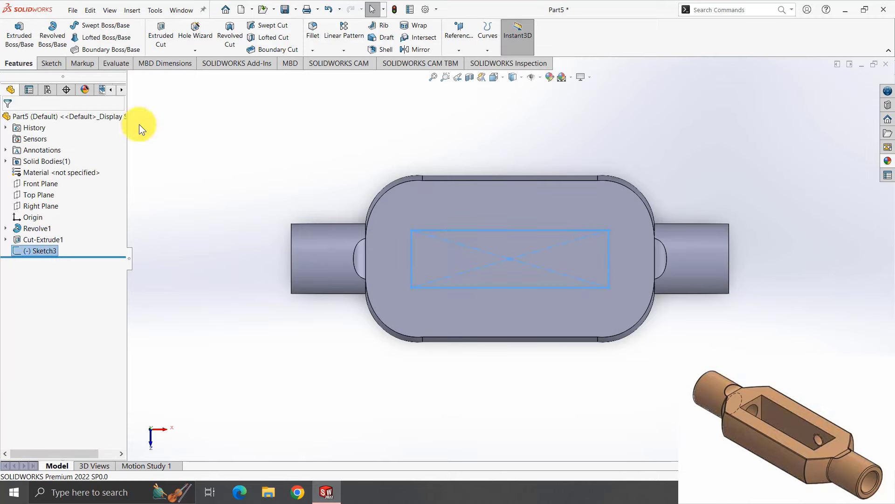
pyautogui.click(154, 28)
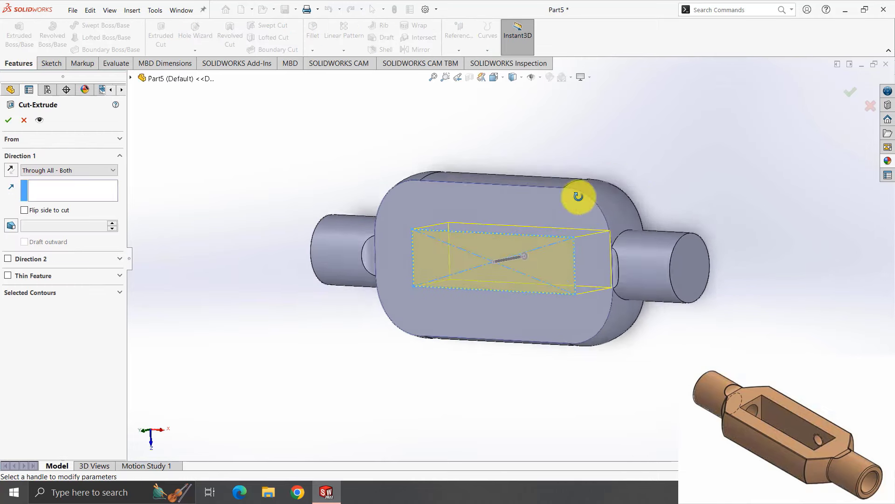
pyautogui.click(848, 95)
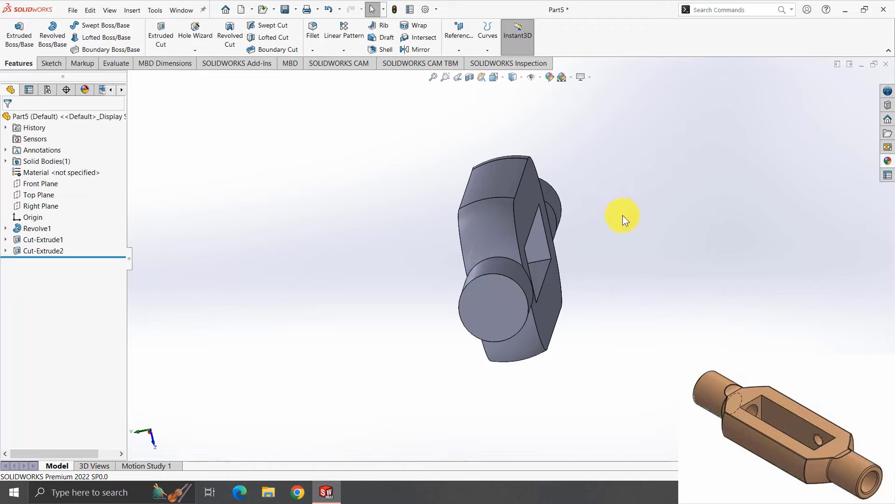
pyautogui.moveTo(622, 214); pyautogui.dragTo(716, 175, button='middle')
pyautogui.click(678, 278)
# Sketch a circle of radius 5 centred on the origin of the shaft end face.
pyautogui.scroll(-2, 710, 236)
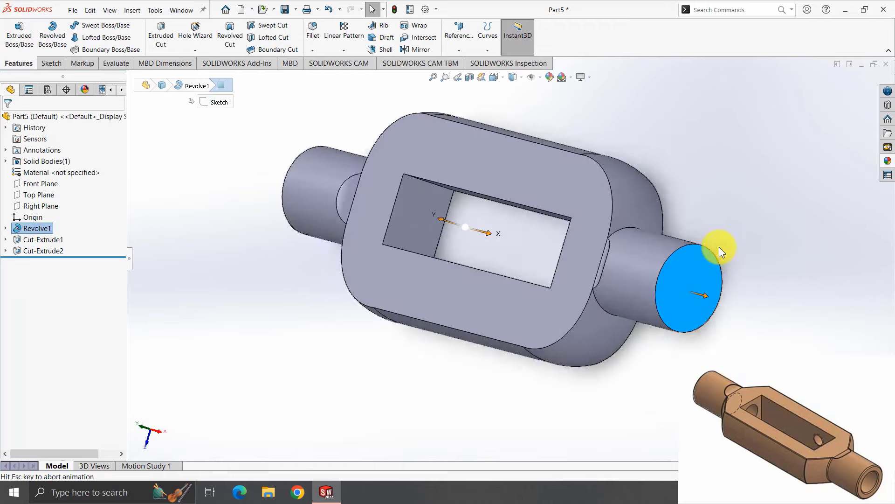
pyautogui.click(105, 26)
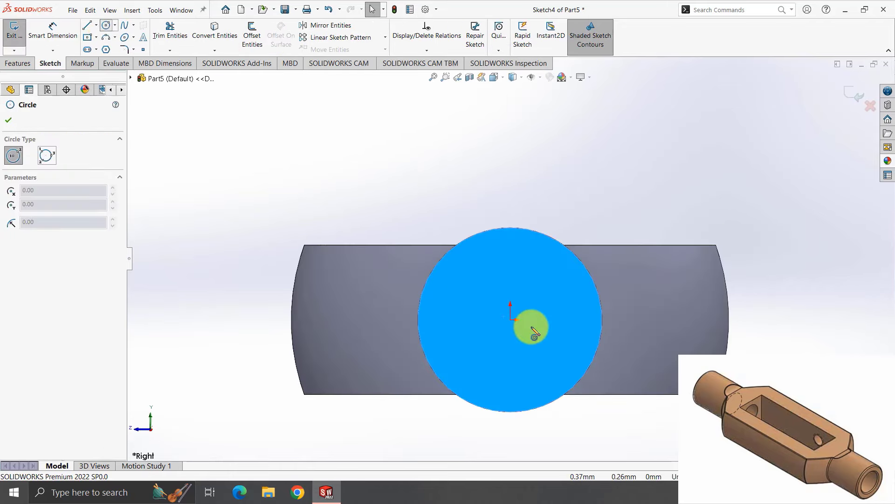
pyautogui.click(511, 320)
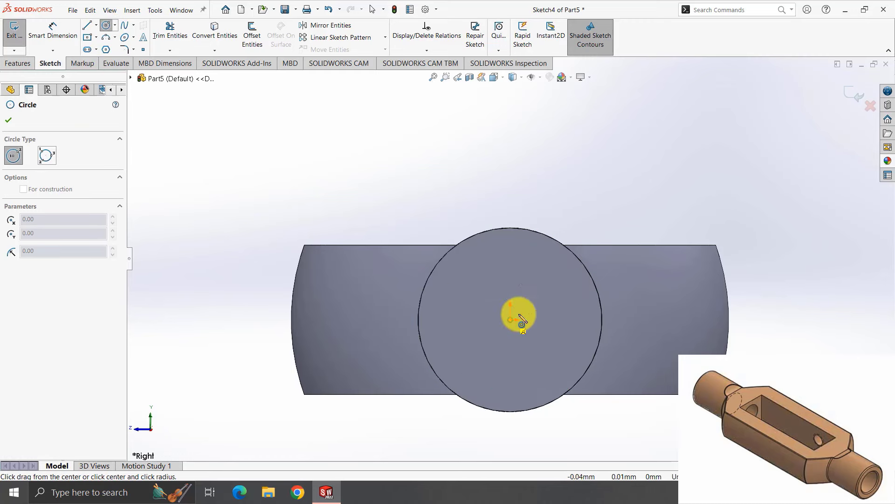
pyautogui.press('z')
pyautogui.click(573, 288)
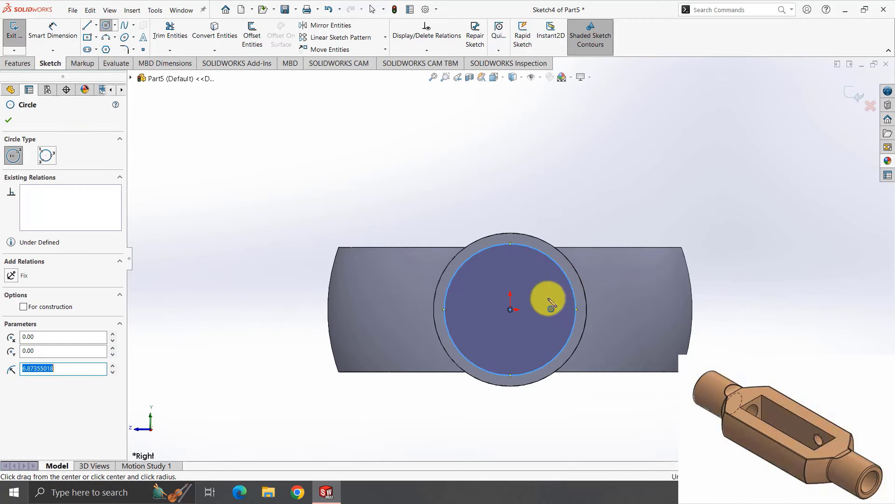
pyautogui.write('5')
pyautogui.press('Return')
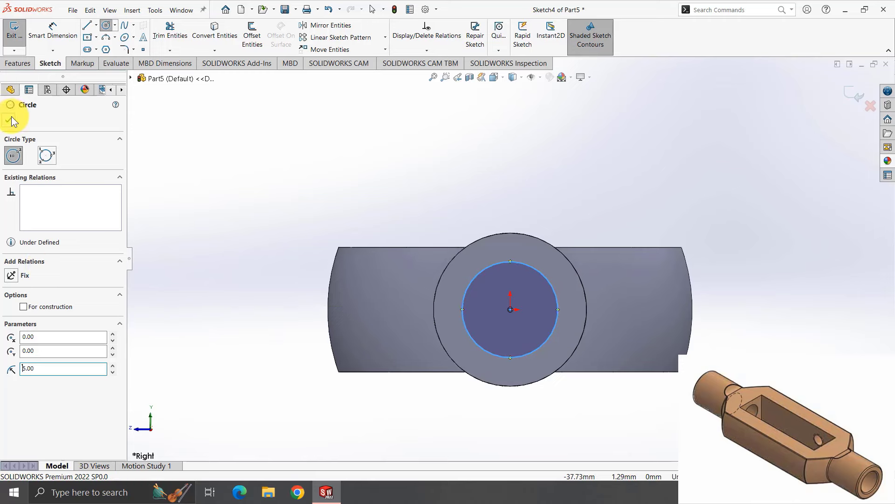
pyautogui.click(9, 120)
# Extrude-cut the circle Through All – Both to bore the shafts, then inspect the part.
pyautogui.click(19, 63)
pyautogui.click(156, 35)
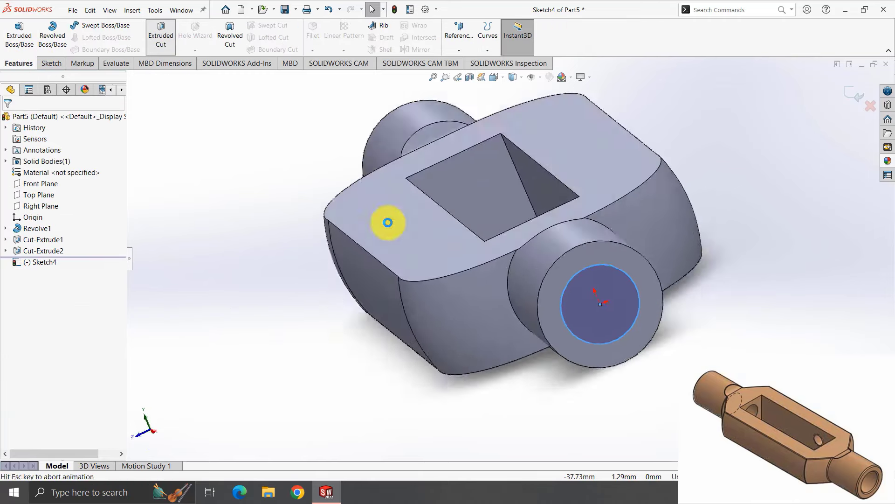
pyautogui.moveTo(337, 278); pyautogui.dragTo(392, 293, button='middle')
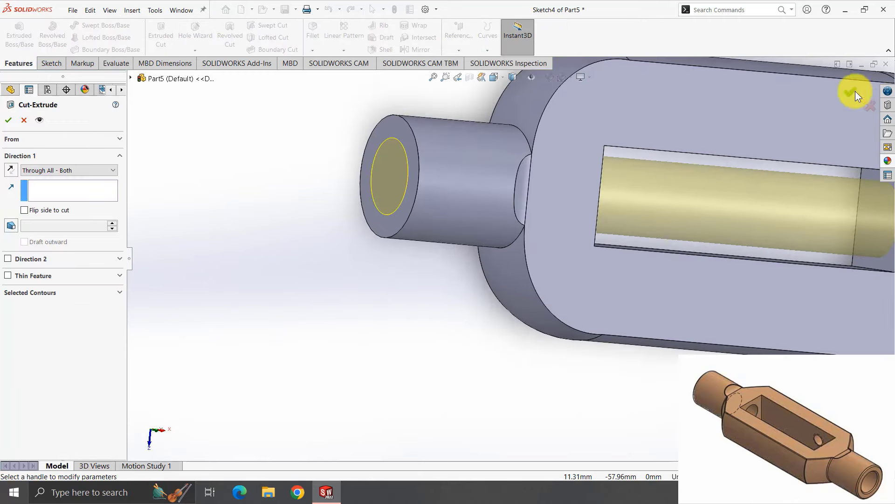
pyautogui.click(855, 91)
pyautogui.moveTo(644, 390); pyautogui.dragTo(607, 384, button='middle')
pyautogui.scroll(-3, 714, 139)
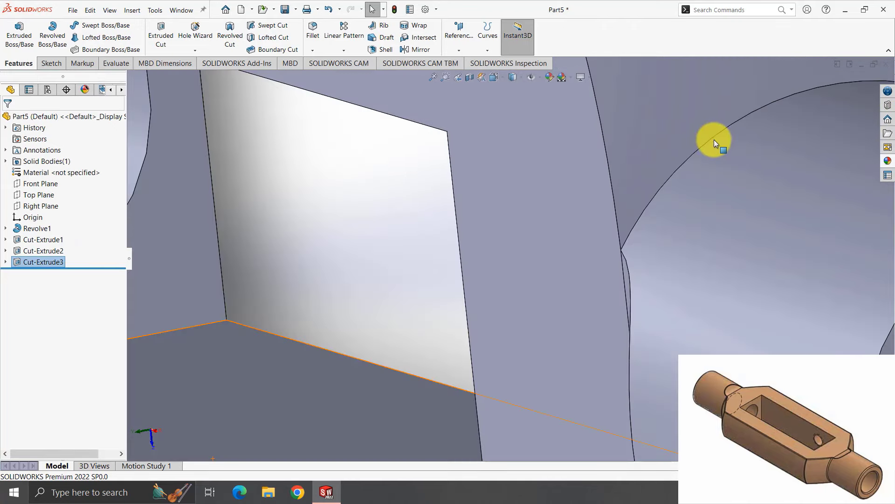
pyautogui.click(433, 77)
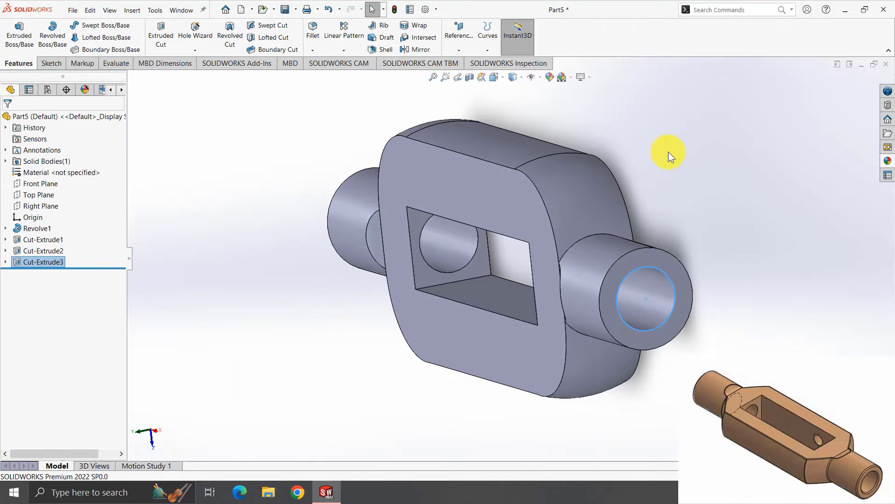
pyautogui.moveTo(547, 235); pyautogui.dragTo(565, 160, button='middle')
# Sketch a circle on the window's inner side face.
pyautogui.click(557, 194)
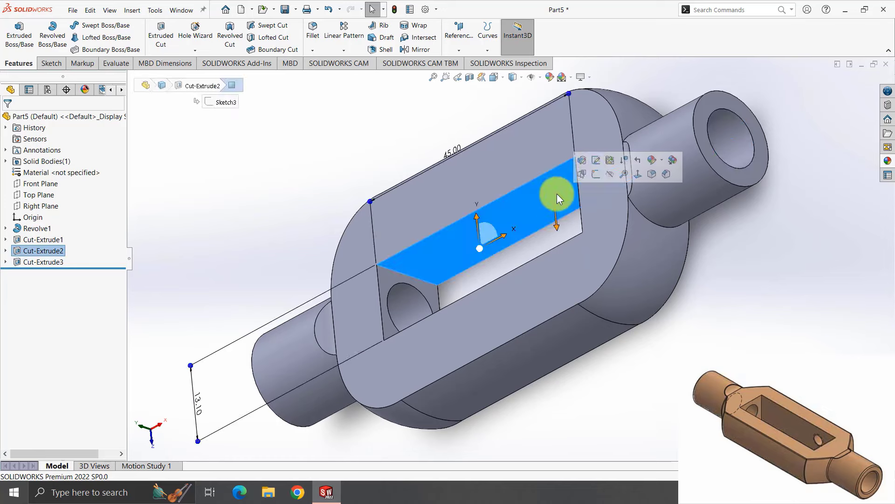
pyautogui.click(595, 173)
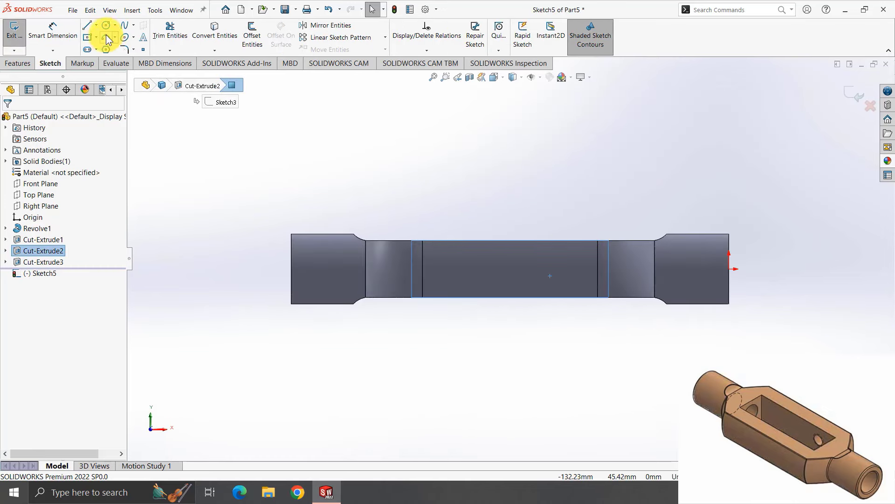
pyautogui.click(107, 25)
pyautogui.click(561, 269)
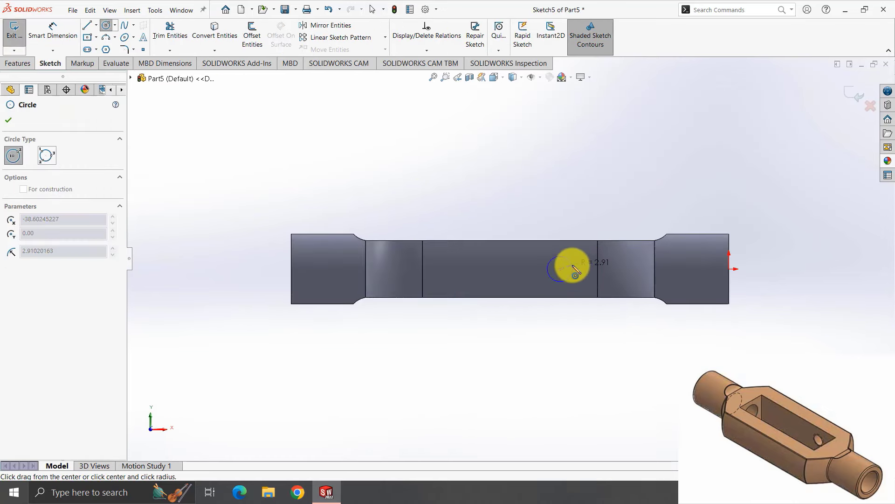
pyautogui.click(573, 267)
# Dimension the circle 38 mm from the right end with a 5 mm diameter.
pyautogui.click(74, 43)
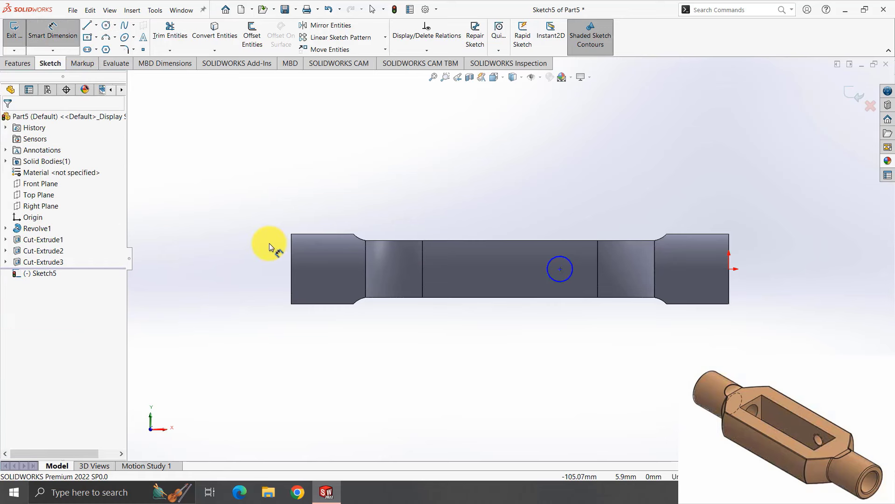
pyautogui.click(561, 269)
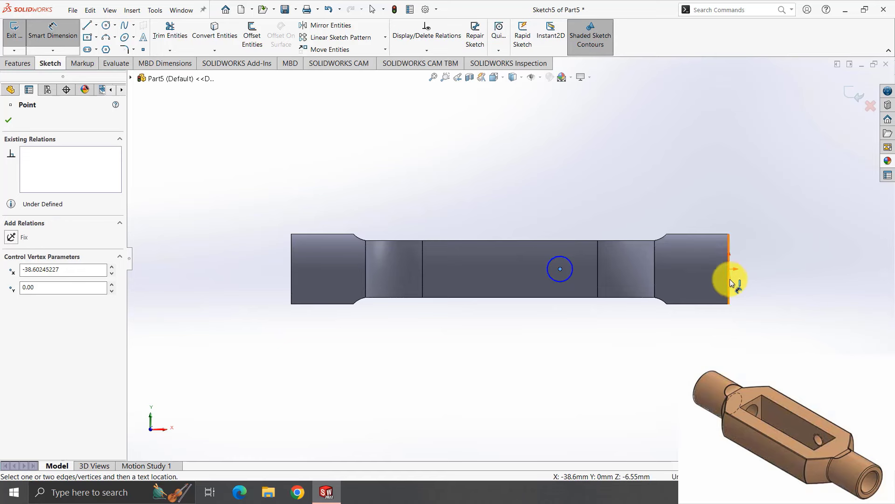
pyautogui.click(728, 278)
pyautogui.click(632, 200)
pyautogui.write('38.00mm')
pyautogui.press('Return')
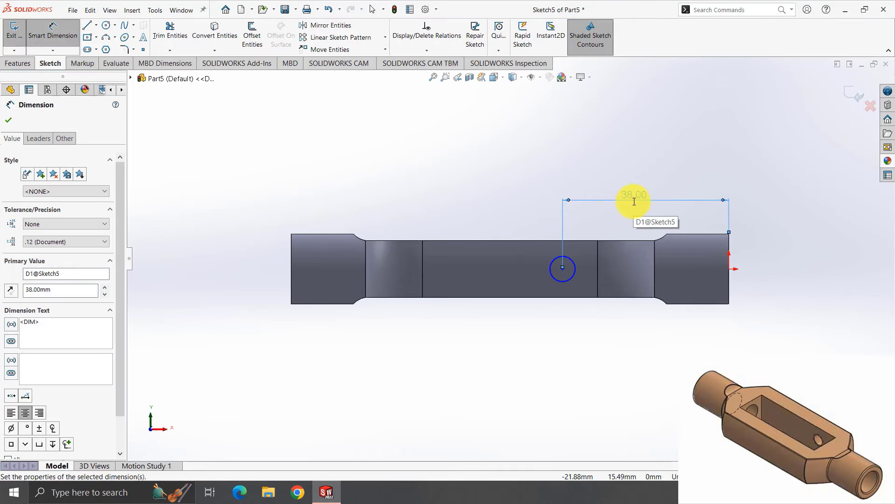
pyautogui.click(576, 276)
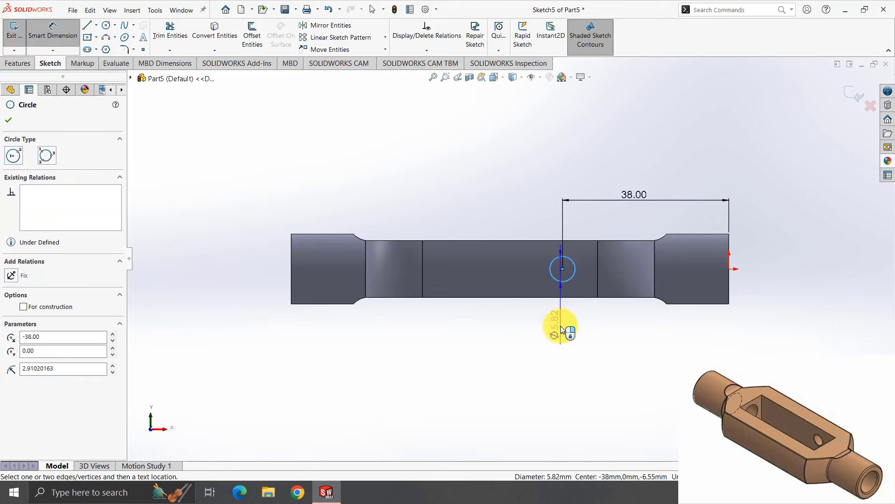
pyautogui.click(565, 328)
pyautogui.write('5.00mm')
pyautogui.press('Return')
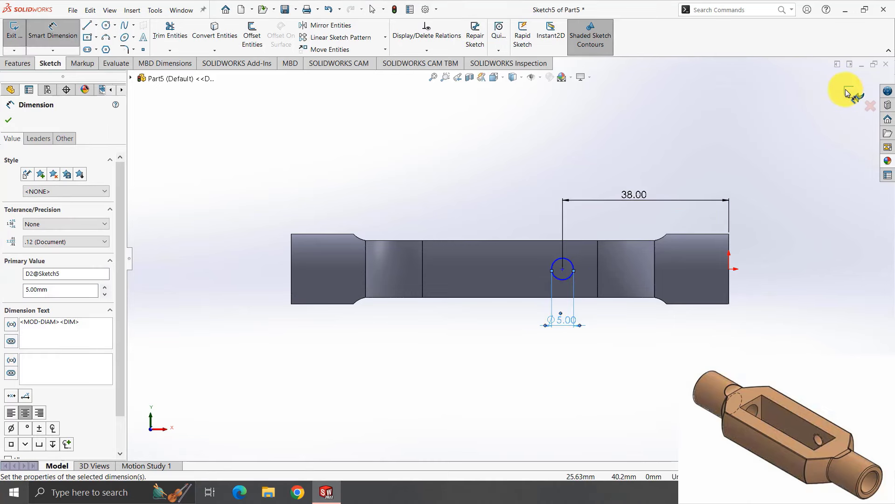
# Extrude-cut the circle through the frame sides as a cross hole.
pyautogui.click(856, 94)
pyautogui.click(161, 46)
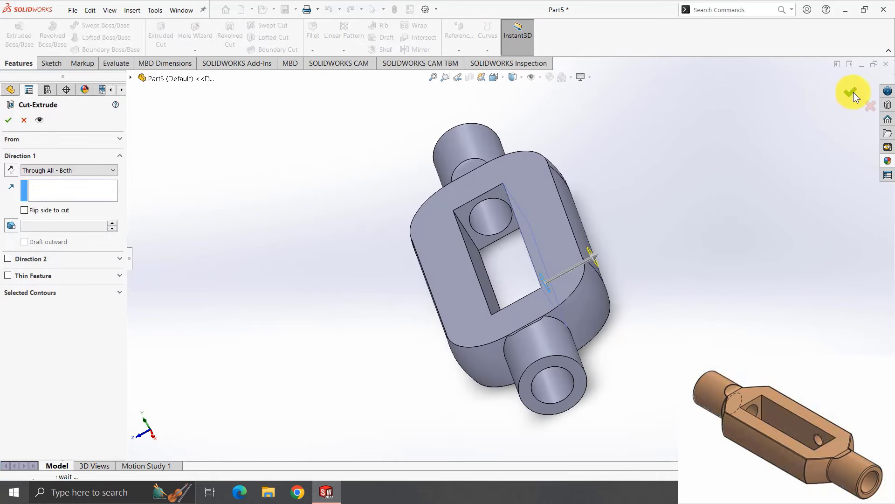
pyautogui.moveTo(645, 309); pyautogui.dragTo(693, 294, button='middle')
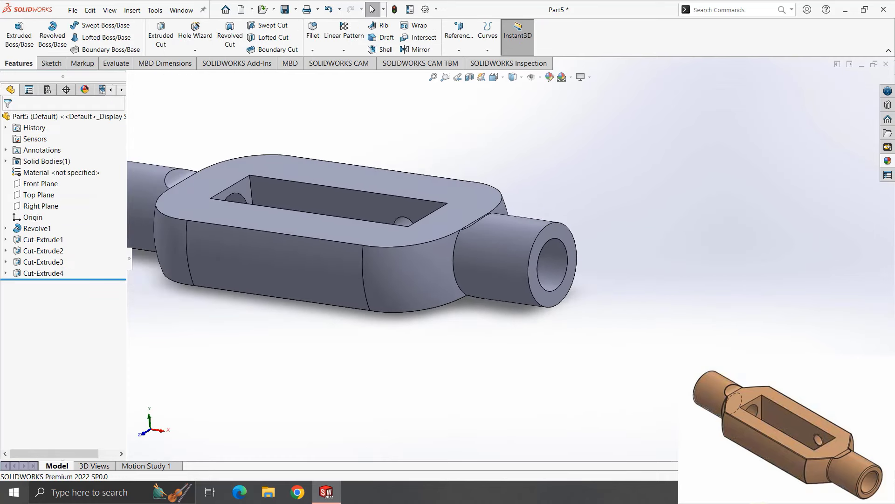
# Cut an M10x1.5 metric tap thread in the first end bore, running up to the far bore edge.
pyautogui.click(195, 50)
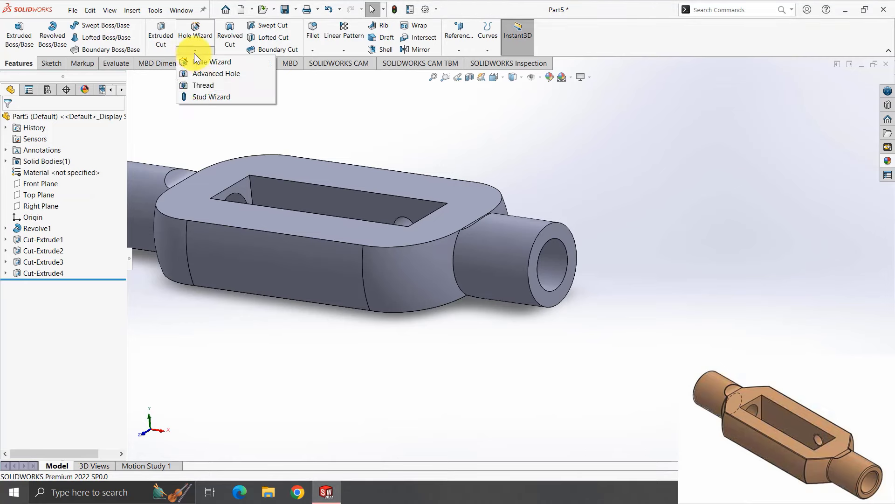
pyautogui.click(203, 85)
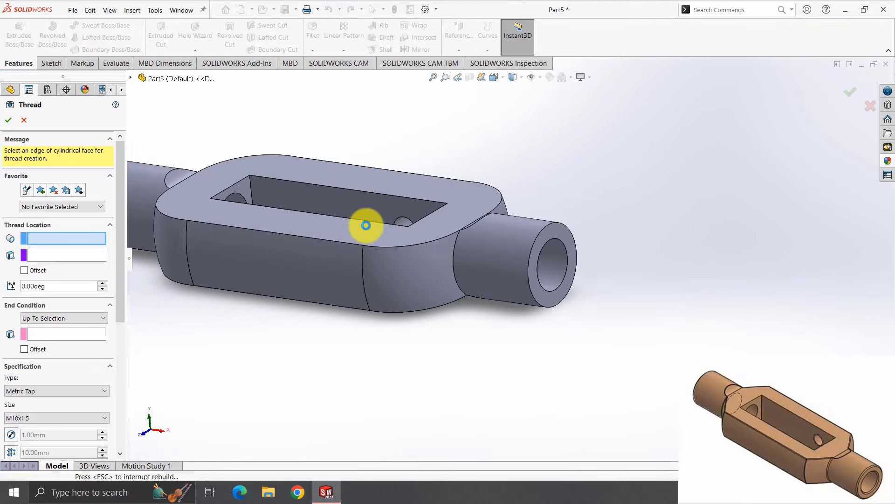
pyautogui.moveTo(372, 219); pyautogui.dragTo(432, 244, button='middle')
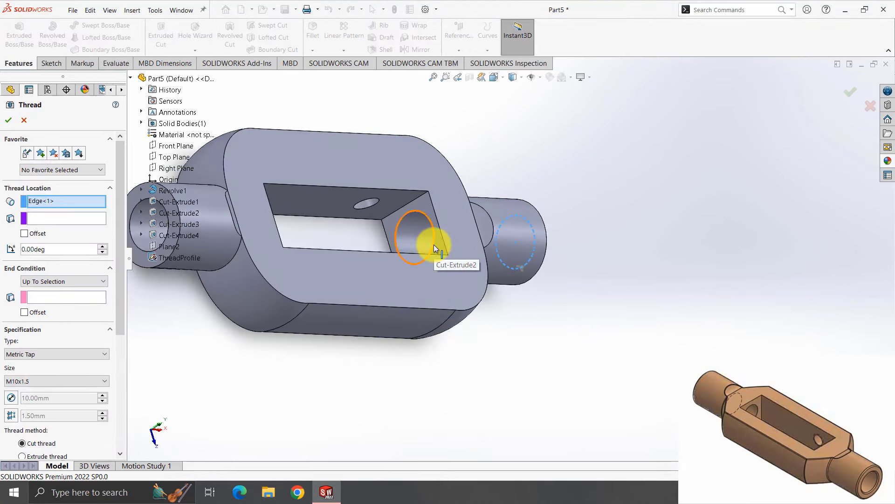
pyautogui.click(50, 296)
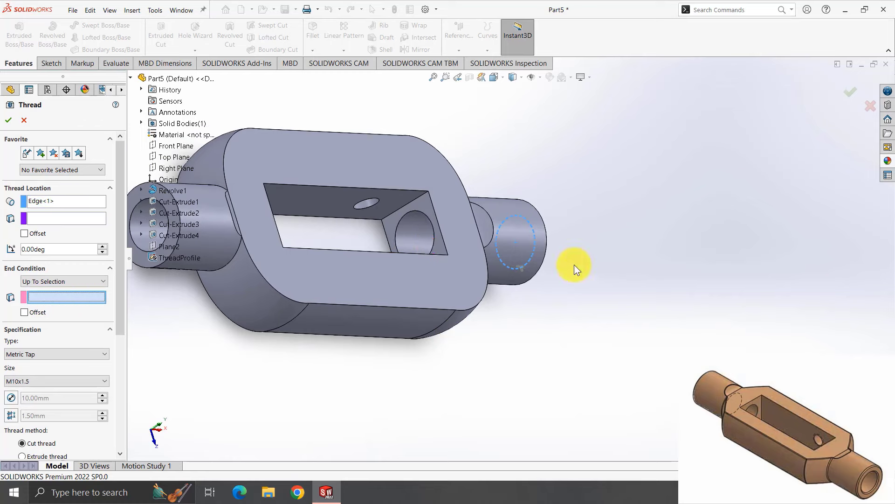
pyautogui.click(432, 233)
pyautogui.moveTo(583, 249)
pyautogui.mouseDown(button='middle')
pyautogui.moveTo(464, 282)
pyautogui.moveTo(418, 204)
pyautogui.mouseUp(button='middle')
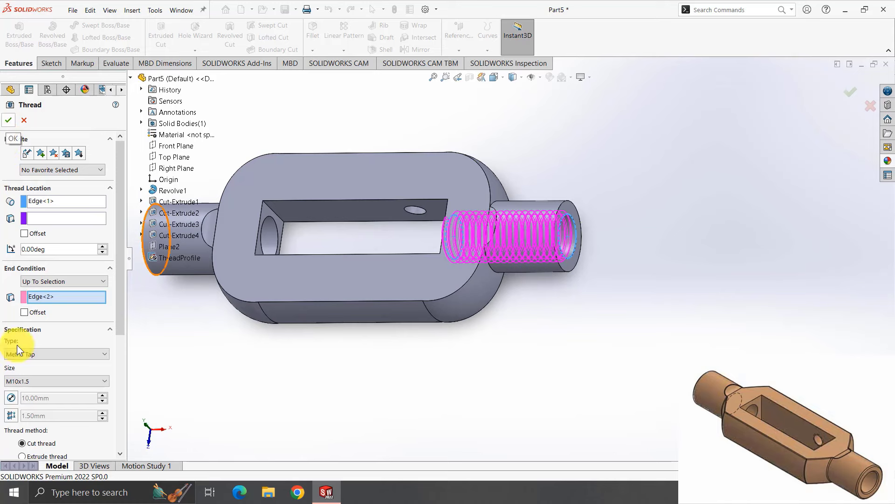
pyautogui.click(29, 383)
pyautogui.click(1, 135)
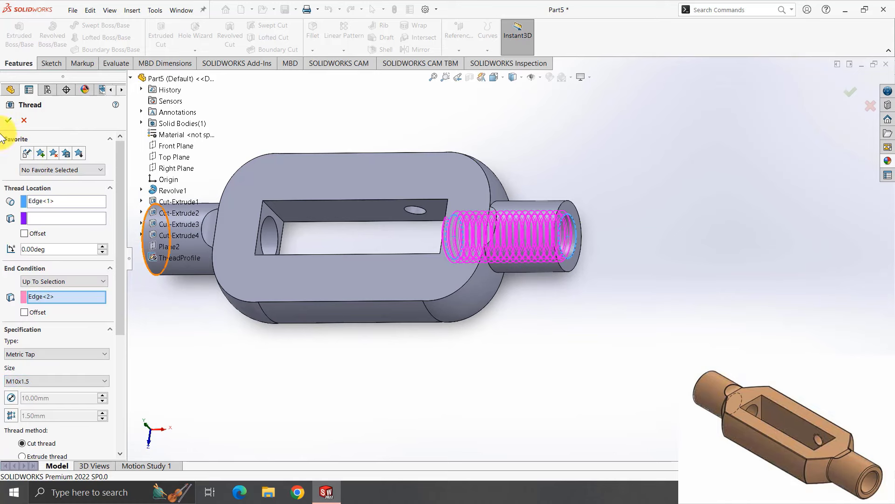
pyautogui.click(9, 120)
# Add a matching M10x1.5 thread to the other end bore, ending at its outer edge.
pyautogui.moveTo(366, 361)
pyautogui.mouseDown(button='middle')
pyautogui.moveTo(553, 332)
pyautogui.moveTo(573, 317)
pyautogui.mouseUp(button='middle')
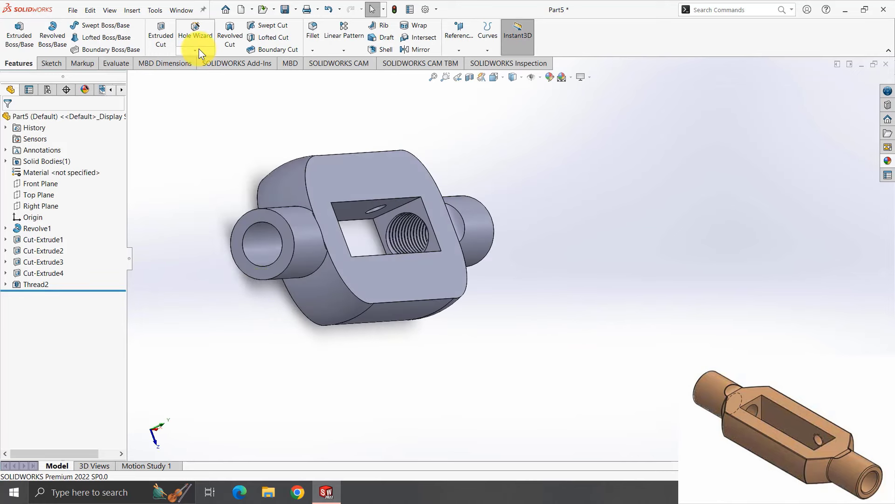
pyautogui.click(199, 48)
pyautogui.click(194, 81)
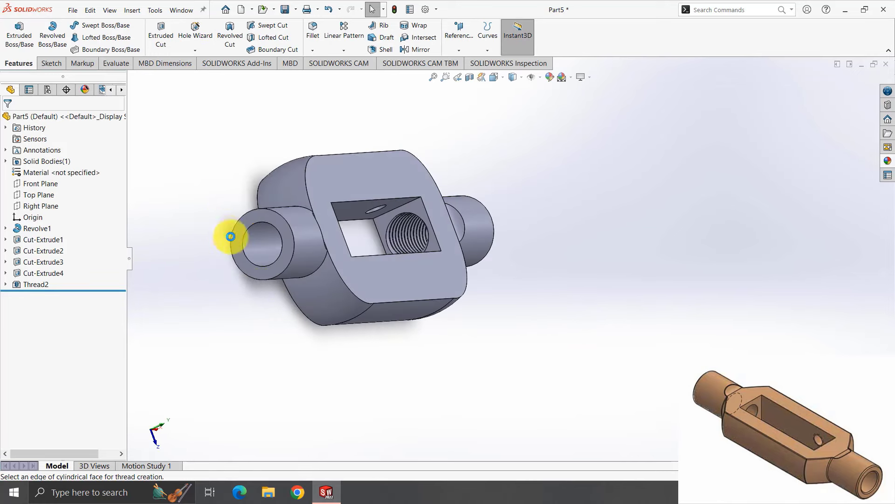
pyautogui.click(358, 234)
pyautogui.moveTo(359, 234); pyautogui.dragTo(266, 260, button='middle')
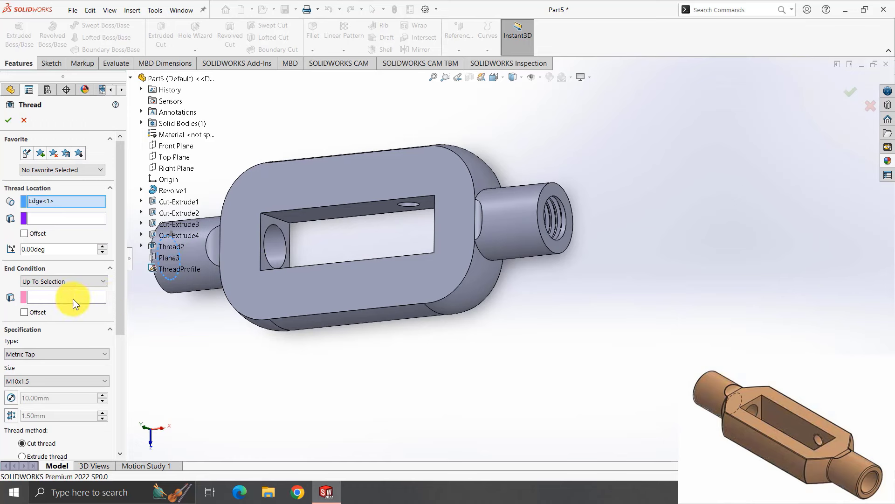
pyautogui.click(73, 298)
pyautogui.click(284, 240)
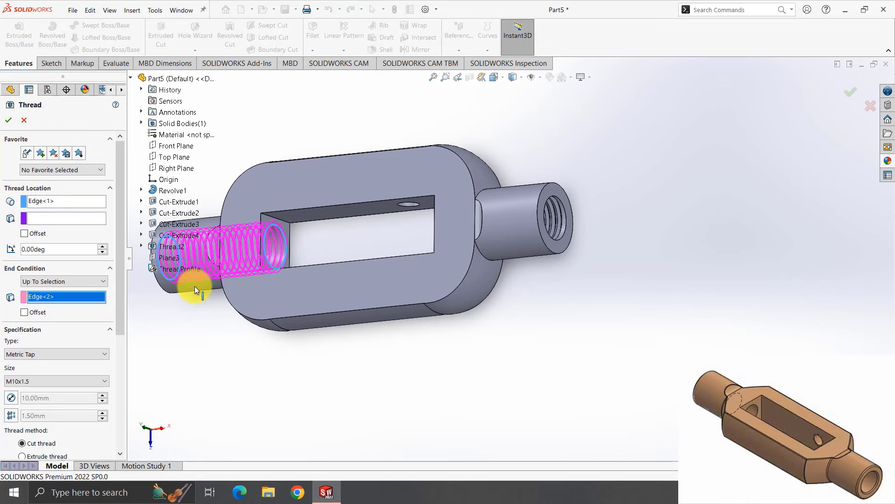
pyautogui.click(8, 122)
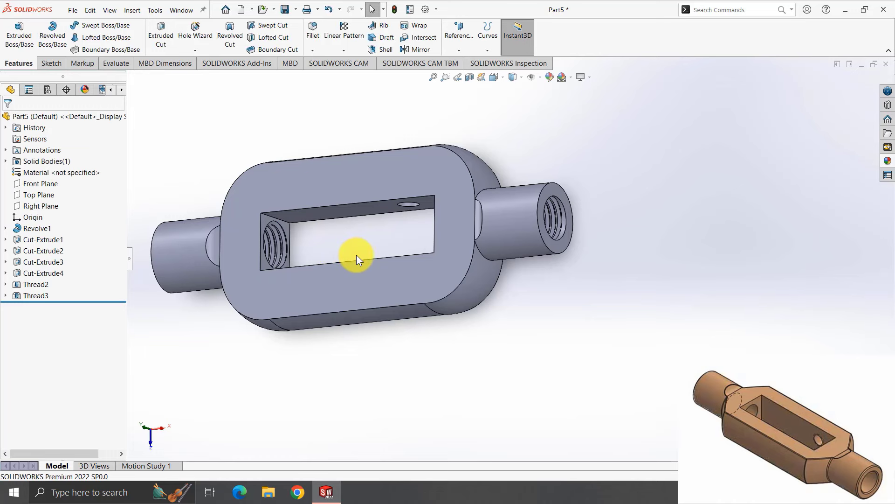
# Start a thread on the cross-hole edge that ends after about 8.17 revolutions.
pyautogui.click(195, 50)
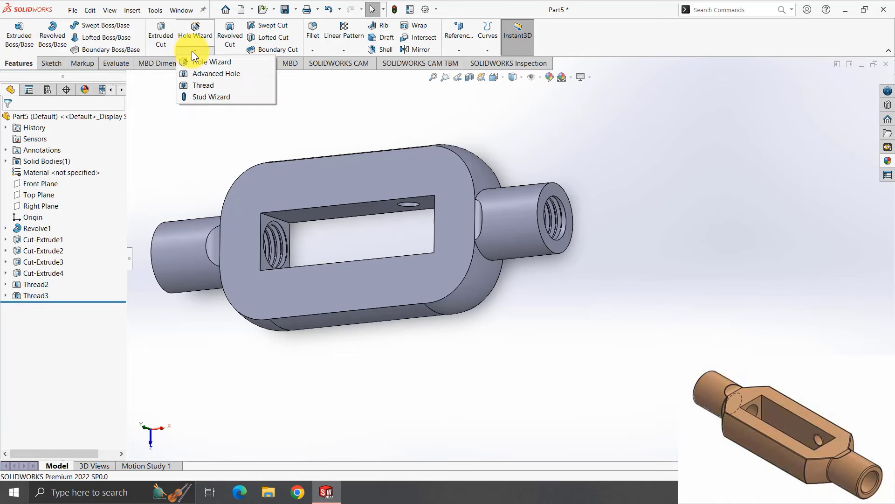
pyautogui.click(206, 85)
pyautogui.moveTo(403, 172)
pyautogui.mouseDown(button='middle')
pyautogui.moveTo(376, 287)
pyautogui.moveTo(410, 140)
pyautogui.moveTo(406, 205)
pyautogui.moveTo(363, 304)
pyautogui.mouseUp(button='middle')
pyautogui.click(405, 206)
pyautogui.click(70, 297)
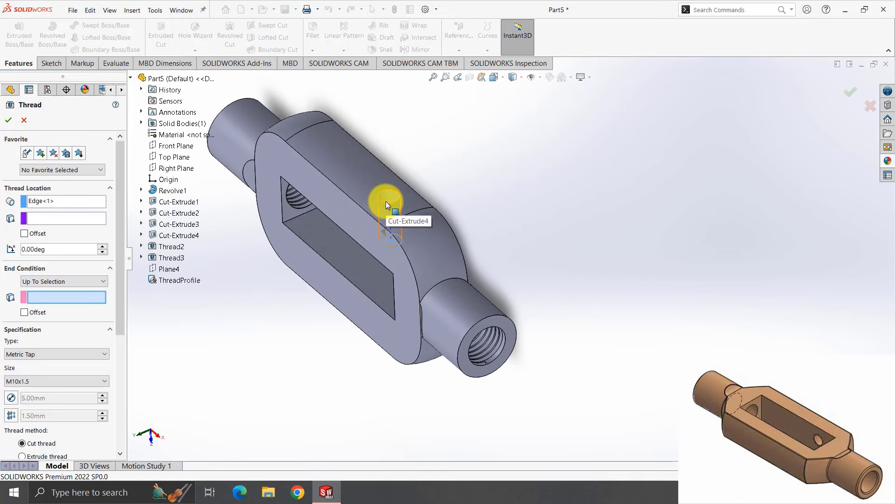
pyautogui.moveTo(328, 260); pyautogui.dragTo(120, 239, button='middle')
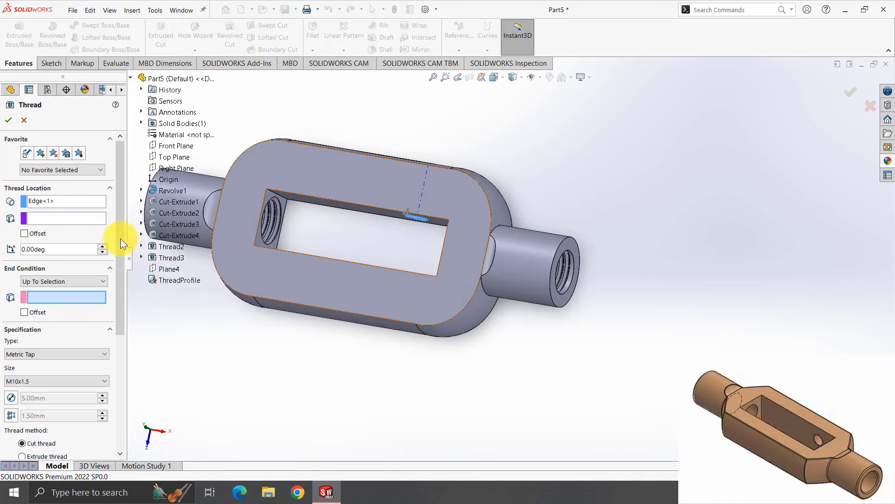
pyautogui.click(60, 280)
pyautogui.click(57, 298)
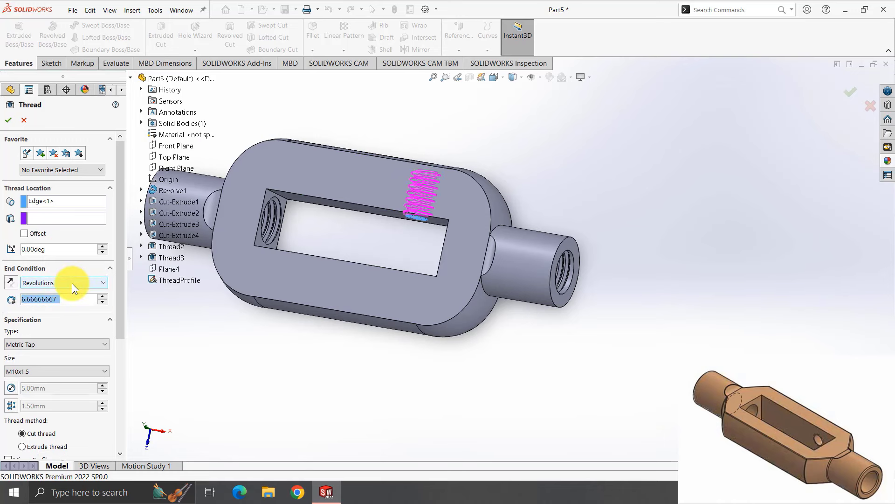
pyautogui.click(105, 293)
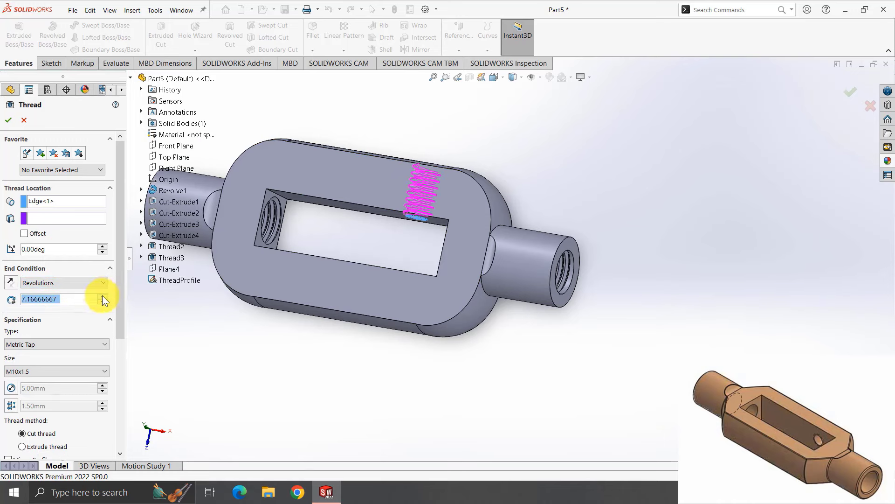
pyautogui.click(102, 295)
pyautogui.click(102, 295)
pyautogui.moveTo(294, 196)
pyautogui.mouseDown(button='middle')
pyautogui.moveTo(302, 272)
pyautogui.moveTo(330, 236)
pyautogui.mouseUp(button='middle')
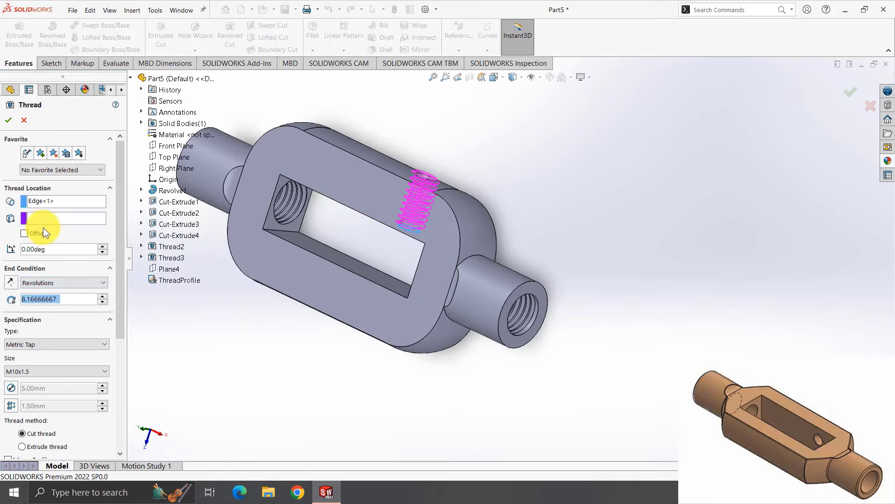
pyautogui.moveTo(336, 261)
pyautogui.mouseDown(button='middle')
pyautogui.moveTo(356, 264)
pyautogui.moveTo(384, 175)
pyautogui.moveTo(363, 252)
pyautogui.moveTo(235, 315)
pyautogui.mouseUp(button='middle')
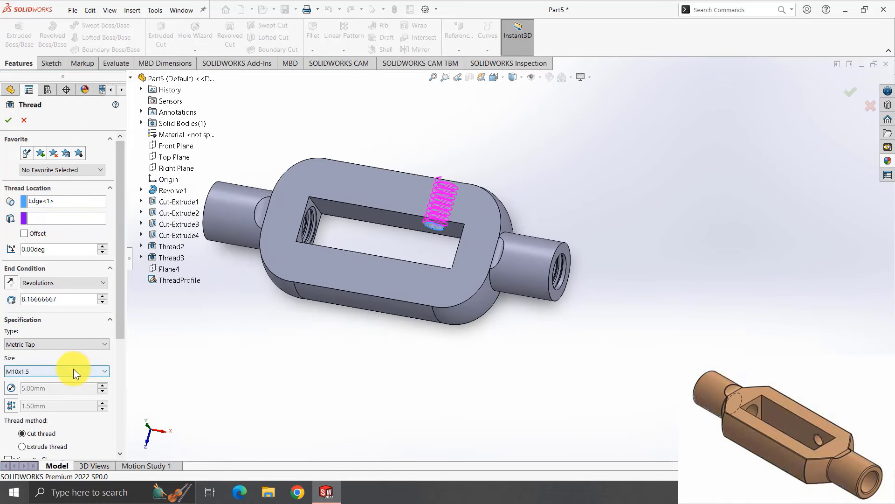
# Set the cross-hole thread size to M6x1.0 and confirm it as Thread4.
pyautogui.click(73, 371)
pyautogui.scroll(2, 53, 159)
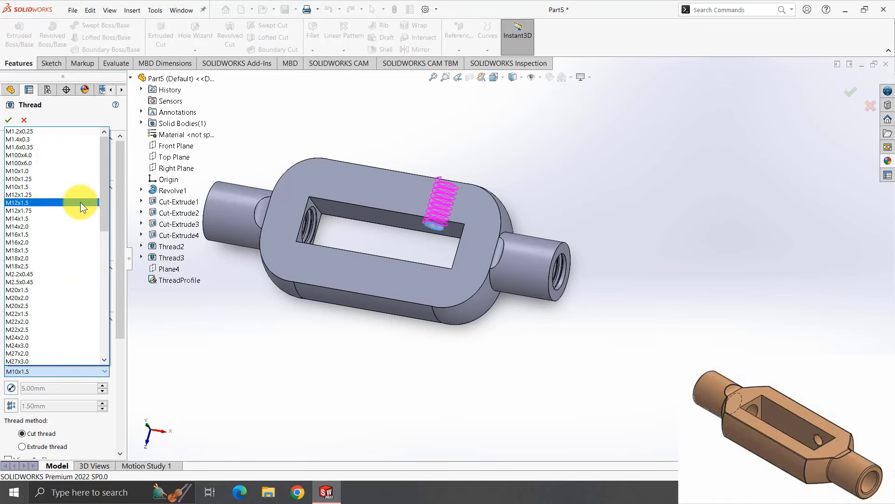
pyautogui.moveTo(102, 179); pyautogui.dragTo(99, 332)
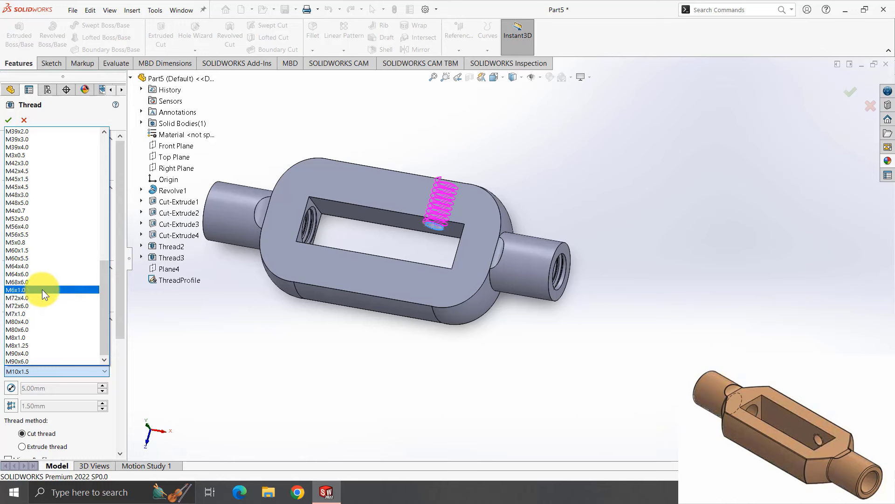
pyautogui.click(43, 290)
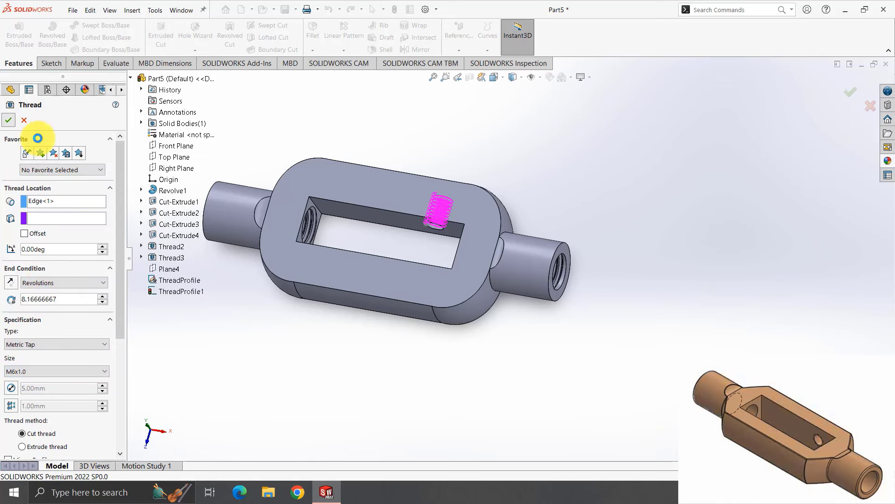
pyautogui.press('Return')
pyautogui.moveTo(511, 177)
pyautogui.mouseDown(button='middle')
pyautogui.moveTo(505, 206)
pyautogui.moveTo(536, 114)
pyautogui.mouseUp(button='middle')
pyautogui.click(35, 306)
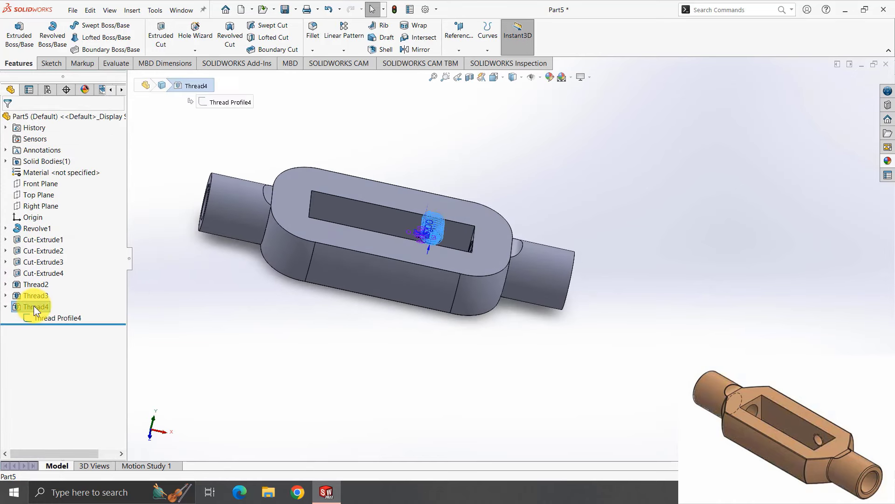
# Change Thread4 to a Blind end condition with a 12 mm depth.
pyautogui.click(46, 290)
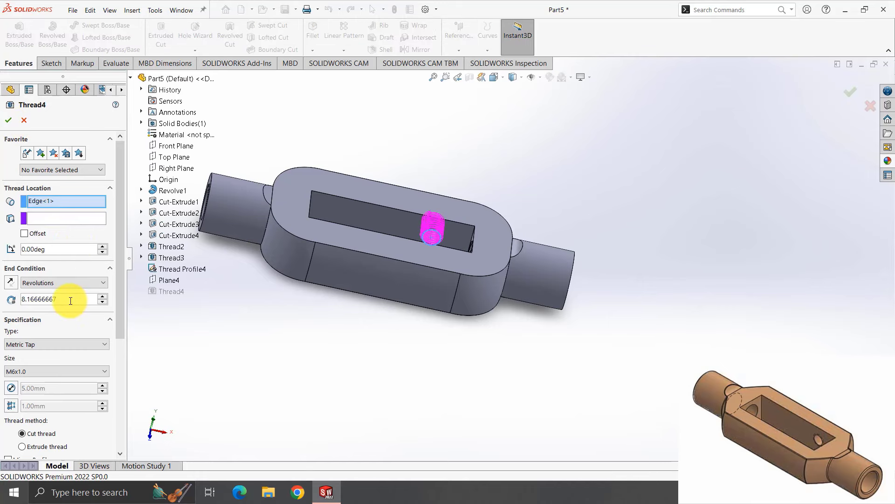
pyautogui.click(60, 282)
pyautogui.click(57, 307)
pyautogui.moveTo(376, 175)
pyautogui.mouseDown(button='middle')
pyautogui.moveTo(296, 306)
pyautogui.moveTo(426, 318)
pyautogui.moveTo(446, 243)
pyautogui.moveTo(473, 242)
pyautogui.moveTo(488, 254)
pyautogui.moveTo(479, 306)
pyautogui.moveTo(432, 344)
pyautogui.mouseUp(button='middle')
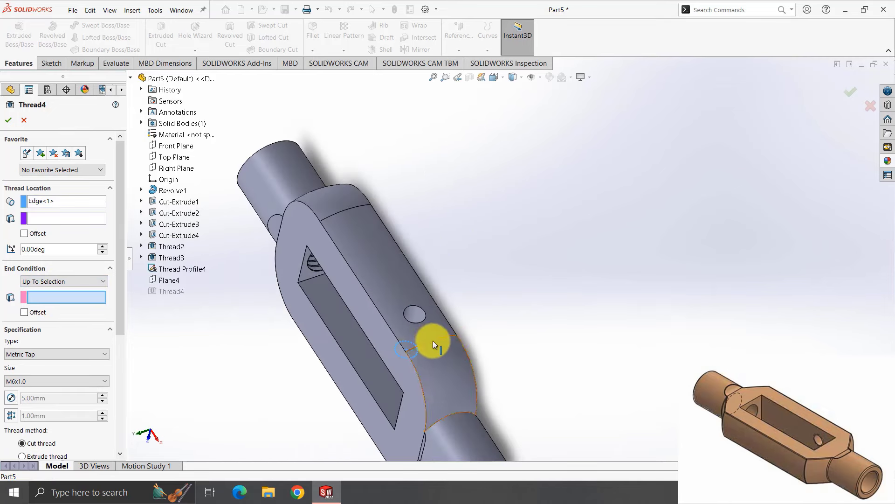
pyautogui.hotkey('ctrl', '7')
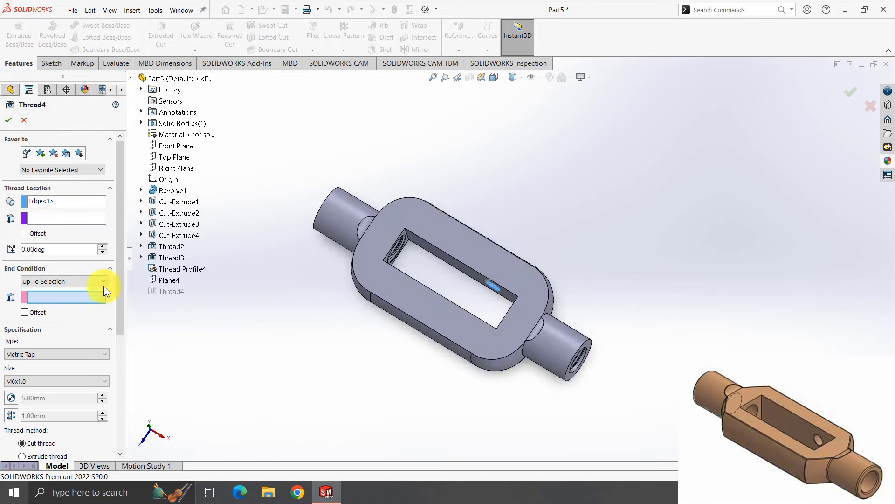
pyautogui.click(58, 278)
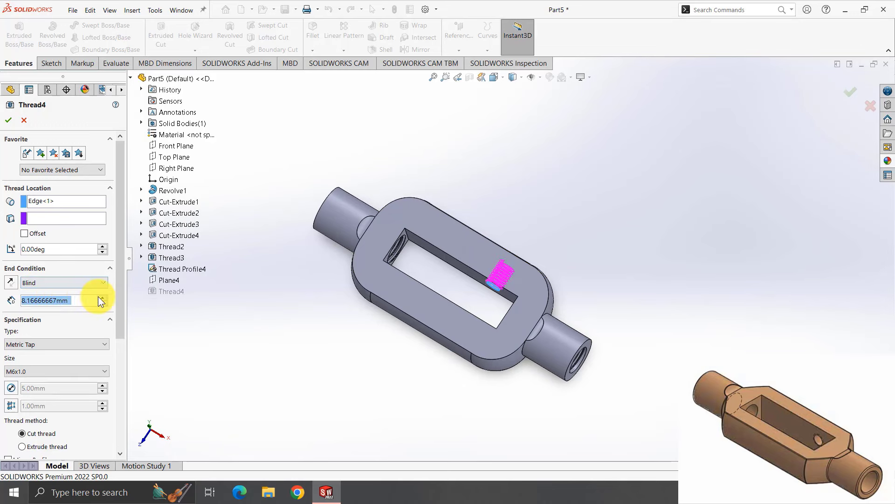
pyautogui.click(101, 297)
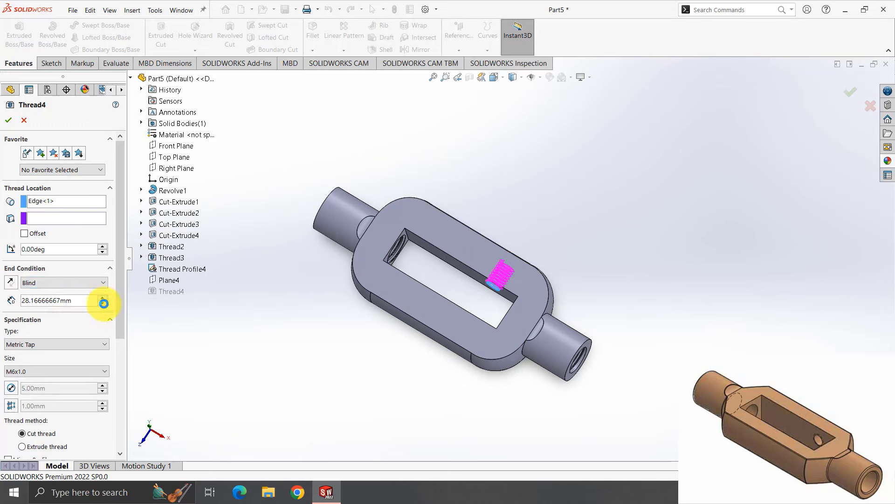
pyautogui.click(103, 304)
pyautogui.click(103, 303)
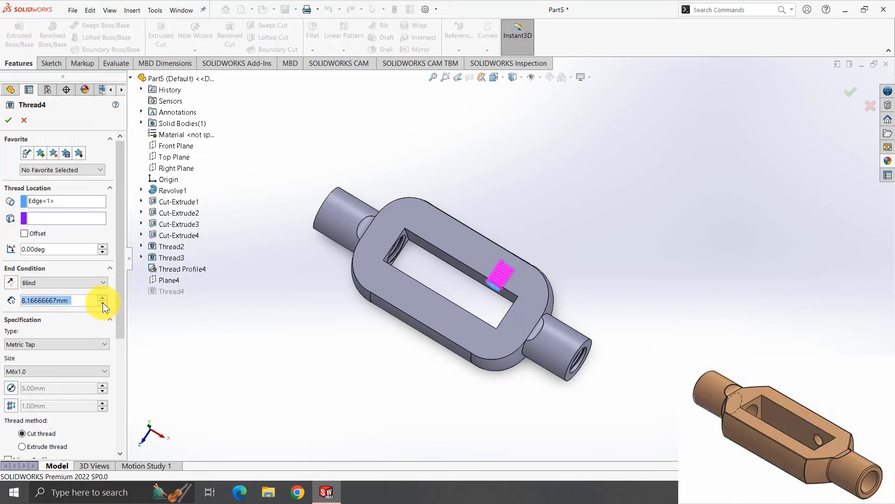
pyautogui.doubleClick(82, 299)
pyautogui.write('12')
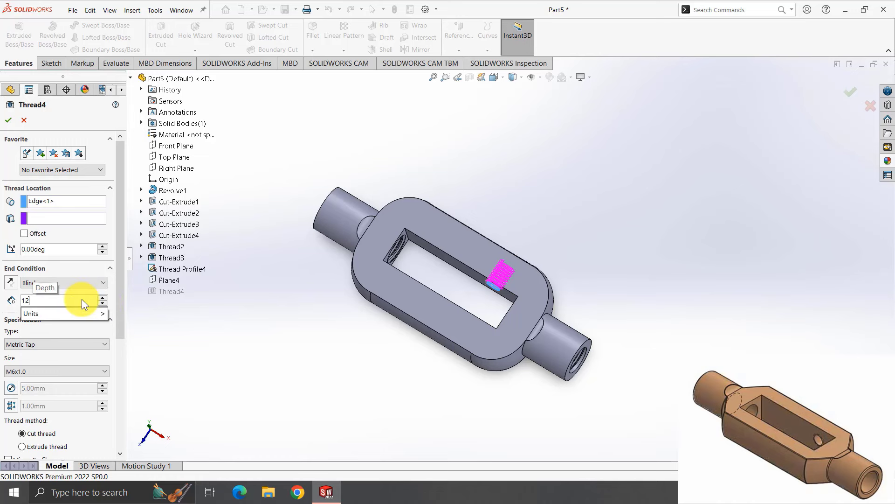
pyautogui.press('Return')
pyautogui.click(9, 120)
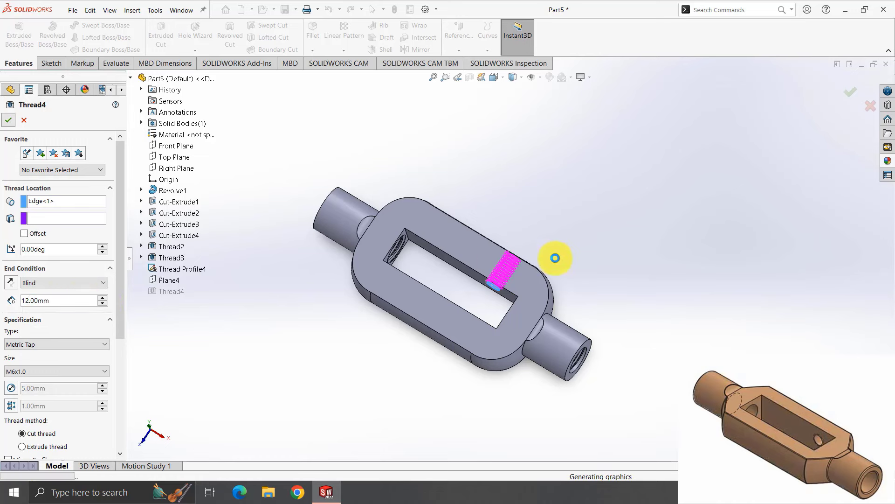
# Apply an orange appearance to the whole turnbuckle body.
pyautogui.moveTo(590, 239)
pyautogui.mouseDown(button='middle')
pyautogui.moveTo(595, 131)
pyautogui.moveTo(583, 141)
pyautogui.mouseUp(button='middle')
pyautogui.scroll(-3, 586, 143)
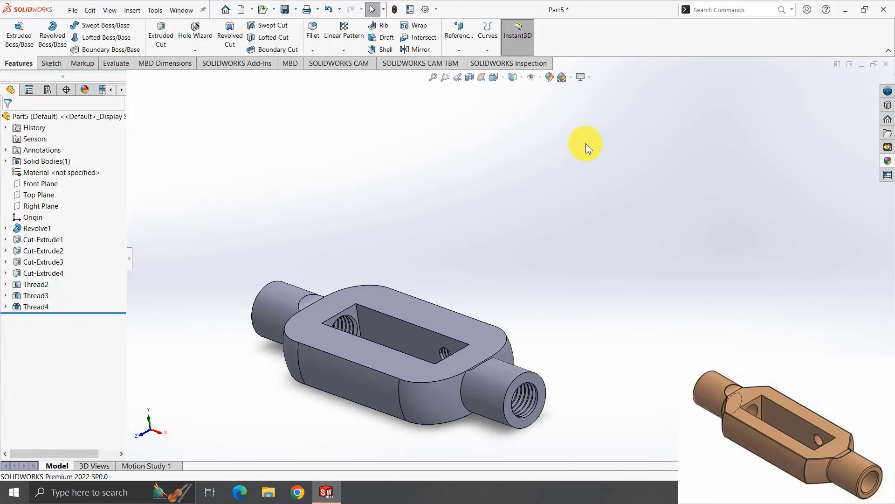
pyautogui.rightClick(448, 322)
pyautogui.click(535, 245)
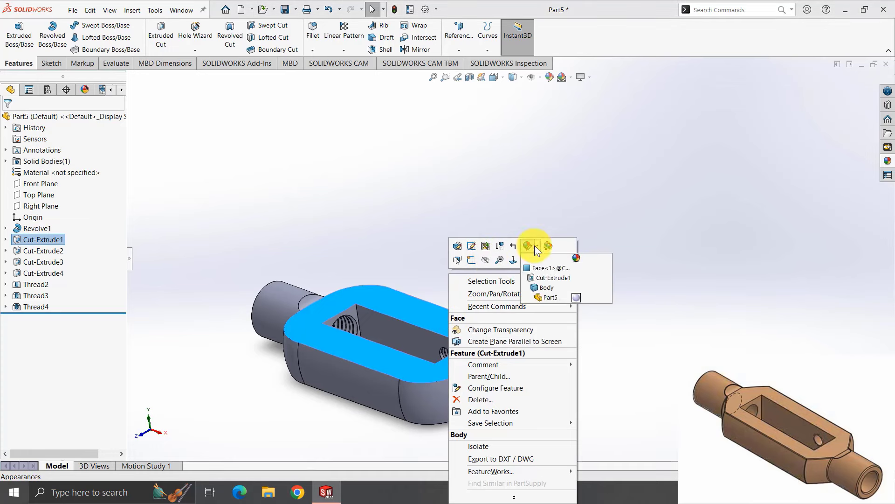
pyautogui.click(544, 298)
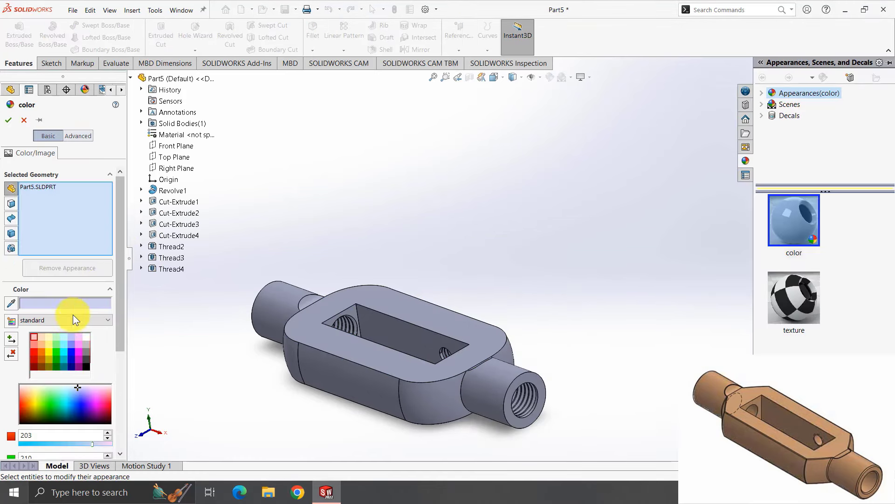
pyautogui.click(40, 359)
pyautogui.click(8, 120)
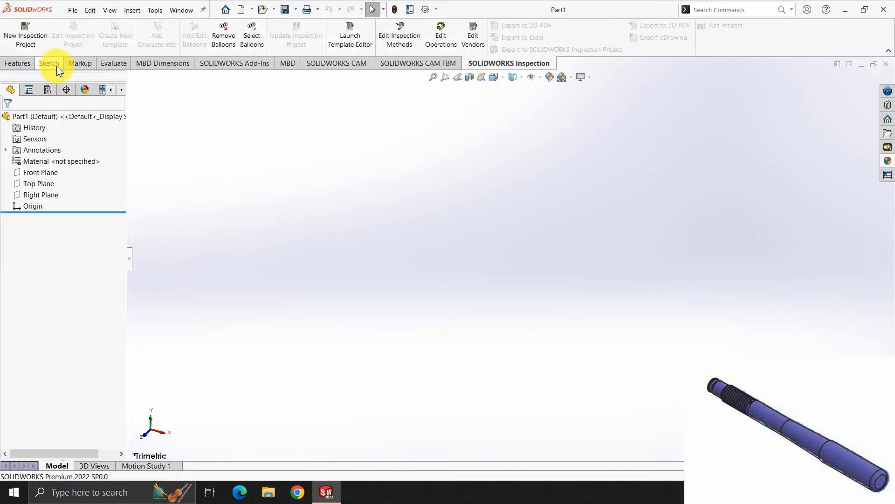
# Start a Front Plane sketch with a 6.25 mm vertical line up from the origin.
pyautogui.click(54, 64)
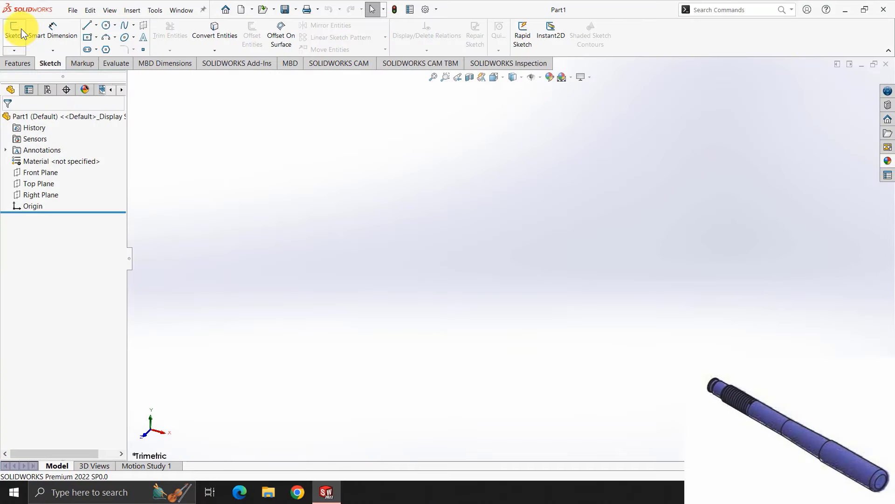
pyautogui.click(19, 30)
pyautogui.click(411, 147)
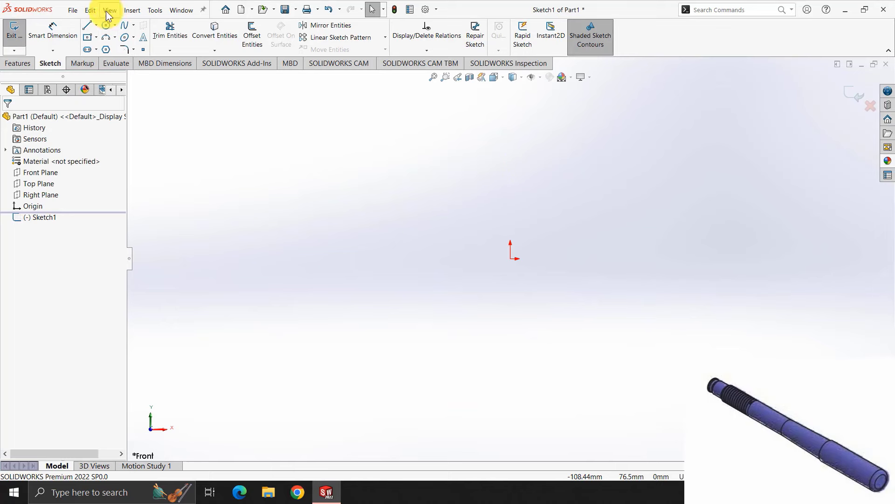
pyautogui.click(87, 25)
pyautogui.moveTo(510, 257); pyautogui.dragTo(510, 151)
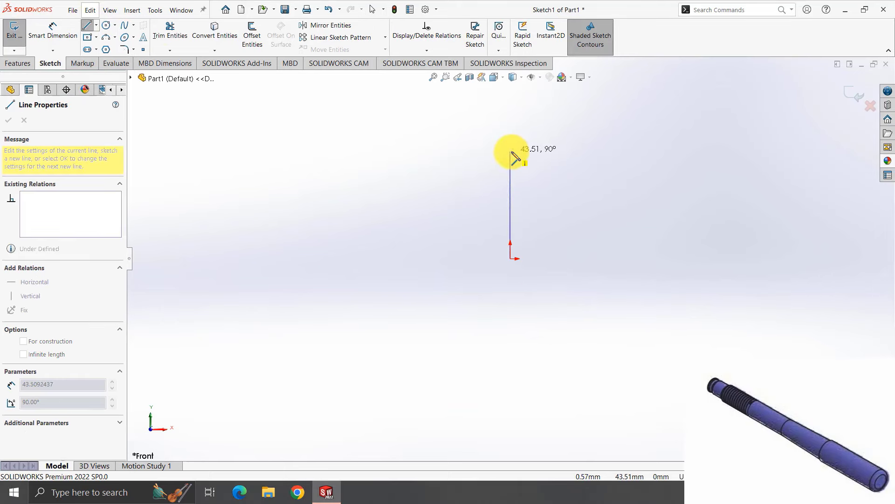
pyautogui.click(53, 33)
pyautogui.click(513, 212)
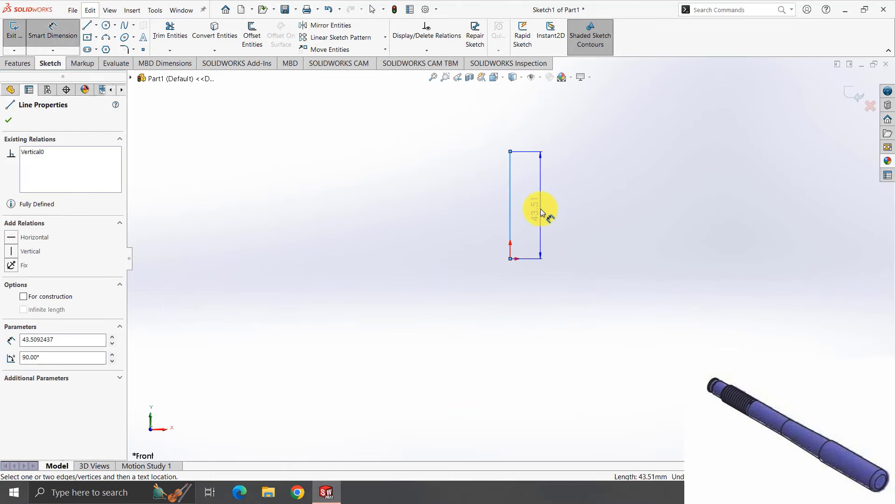
pyautogui.click(541, 210)
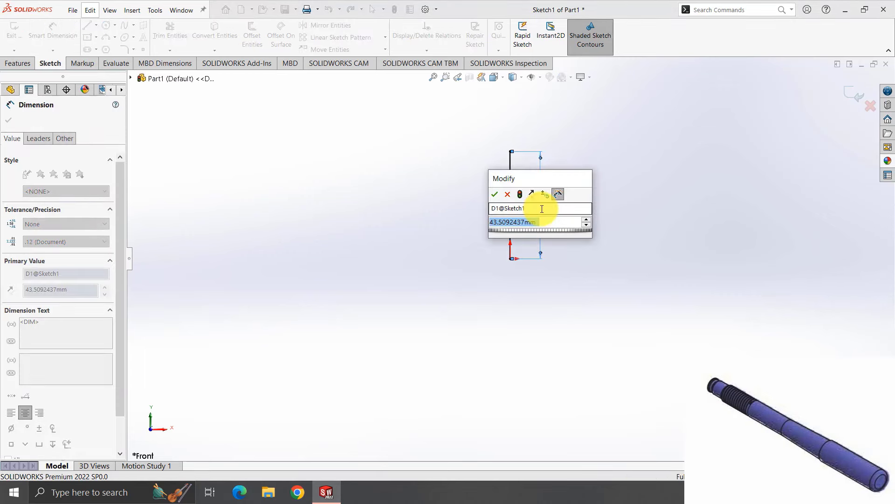
pyautogui.write('6')
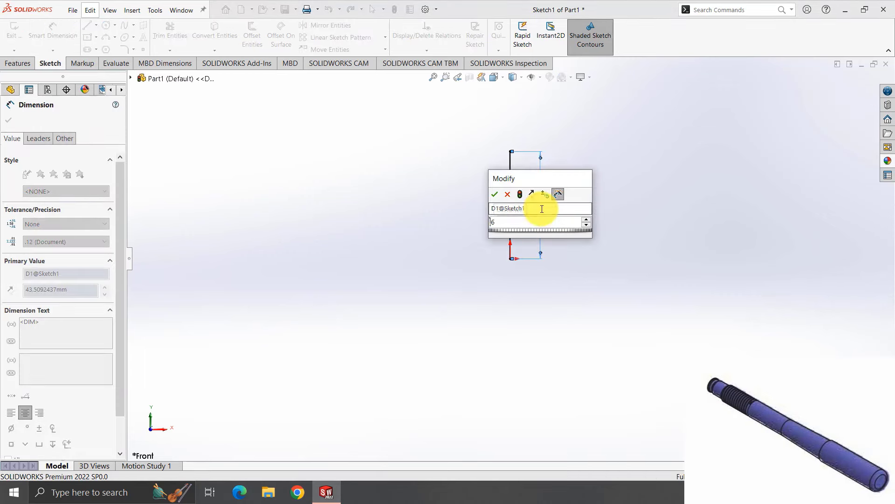
pyautogui.write('.25')
pyautogui.press('Return')
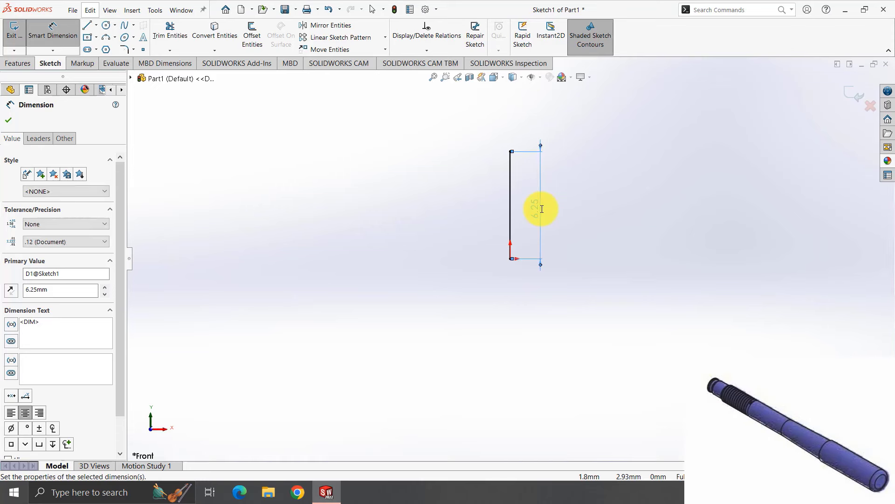
# Draw a horizontal line leftward from its top and dimension it 40 mm.
pyautogui.click(87, 25)
pyautogui.click(511, 151)
pyautogui.click(278, 151)
pyautogui.rightClick(278, 151)
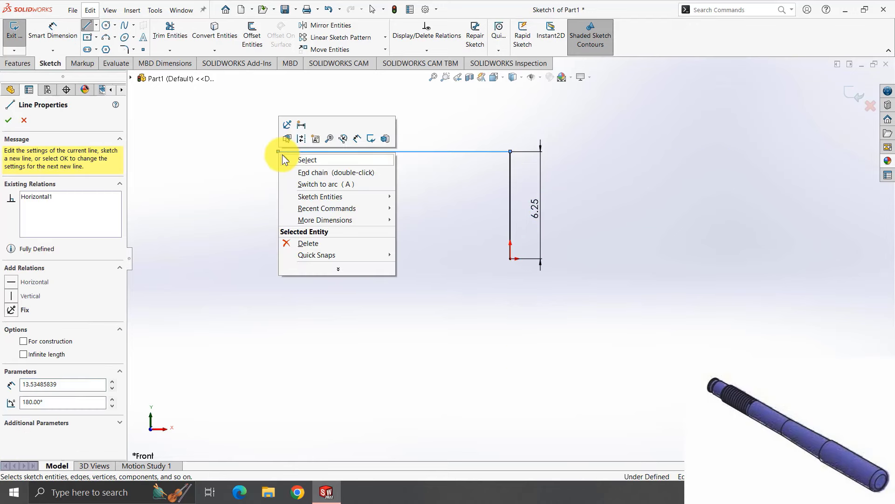
pyautogui.click(286, 157)
pyautogui.click(63, 27)
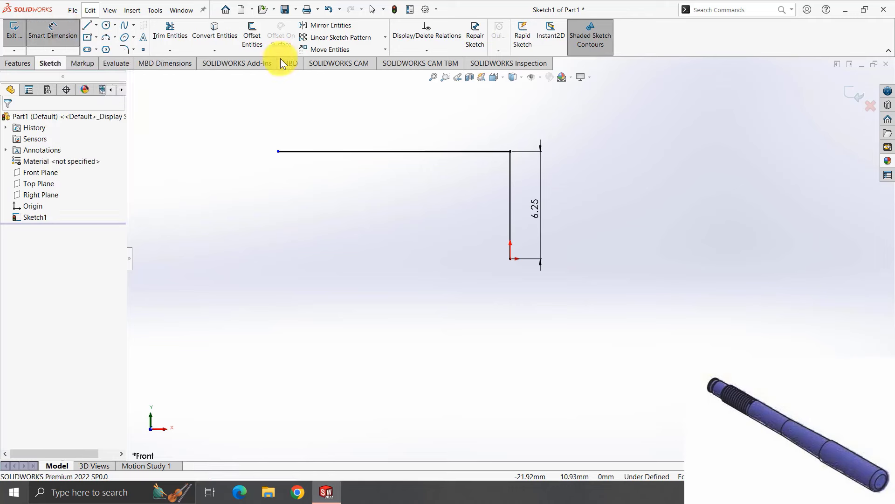
pyautogui.click(393, 151)
pyautogui.click(384, 134)
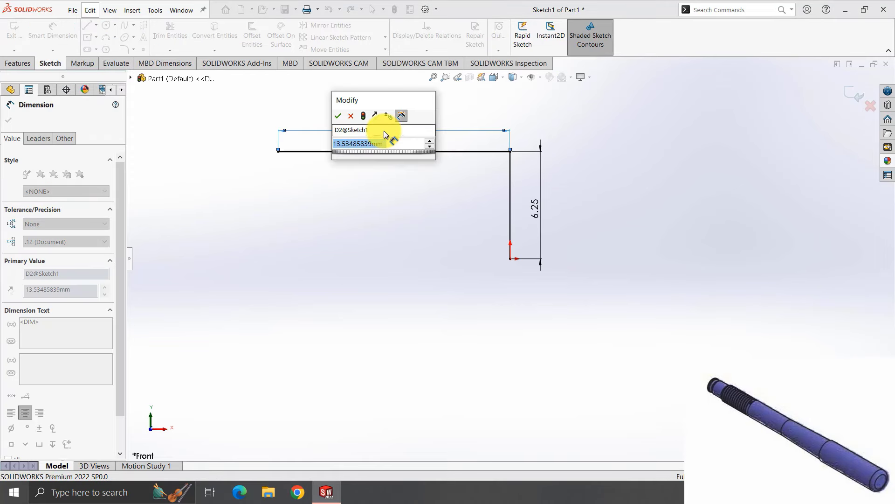
pyautogui.write('40')
pyautogui.press('Return')
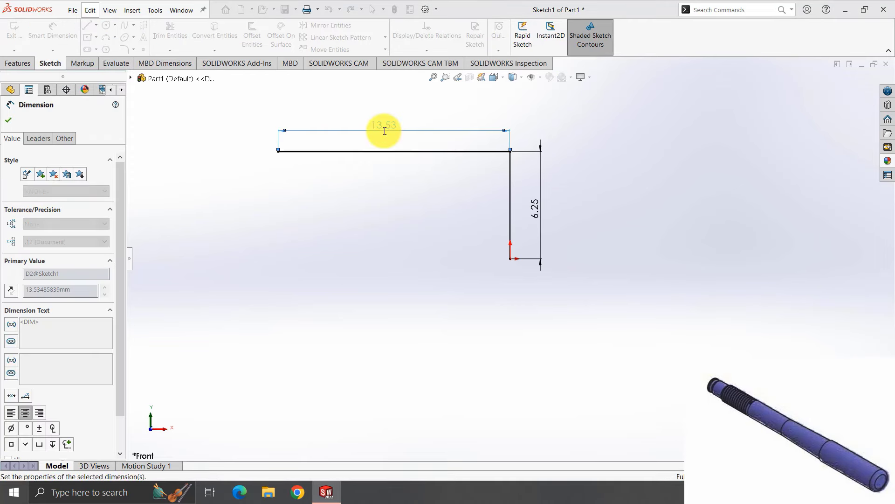
pyautogui.press('f')
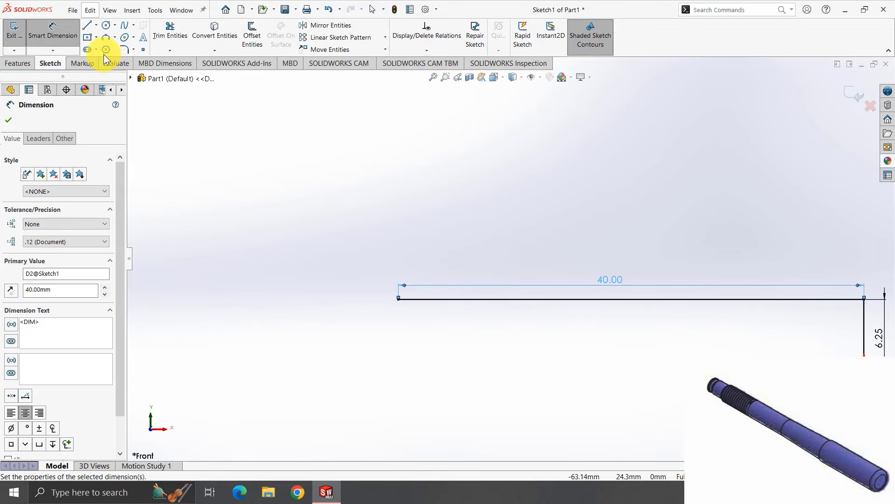
# Draw a level line from the far left, then a sloped line toward the 40 mm line.
pyautogui.click(91, 24)
pyautogui.click(138, 317)
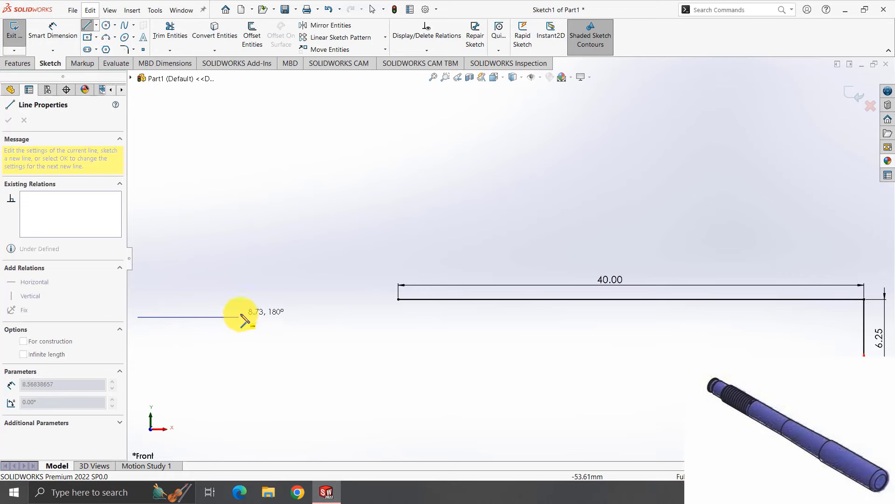
pyautogui.click(277, 317)
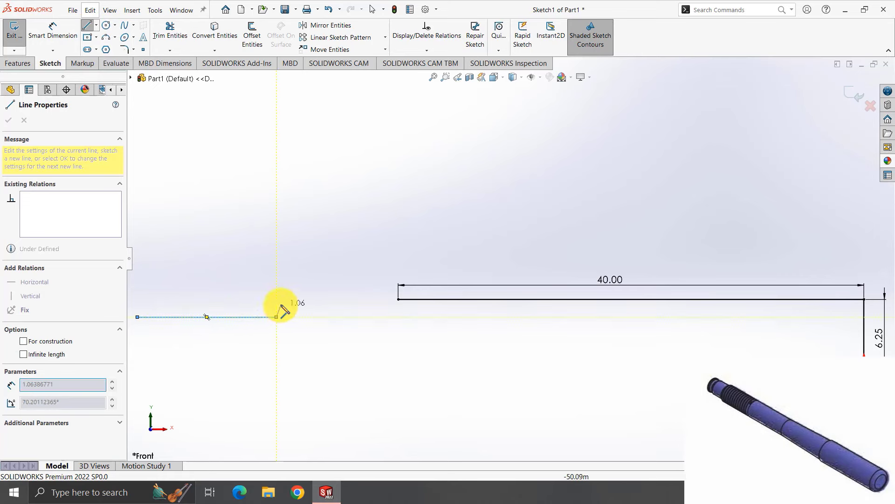
pyautogui.click(399, 304)
pyautogui.click(88, 27)
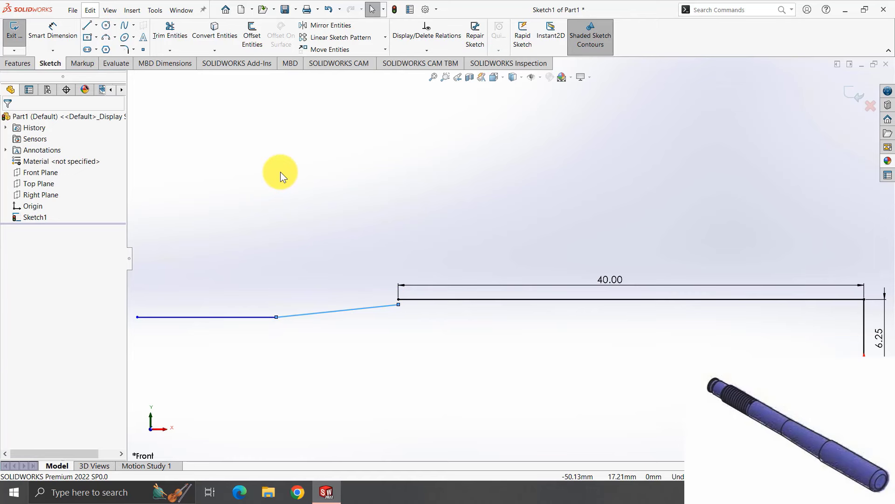
pyautogui.click(172, 155)
pyautogui.click(53, 32)
# Dimension the overall profile length 95.05 mm and the taper length 70 mm.
pyautogui.click(137, 317)
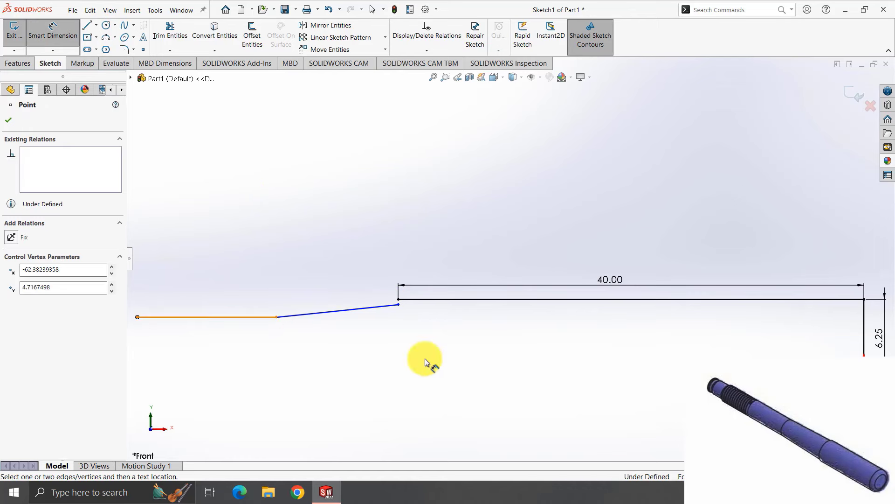
pyautogui.click(864, 340)
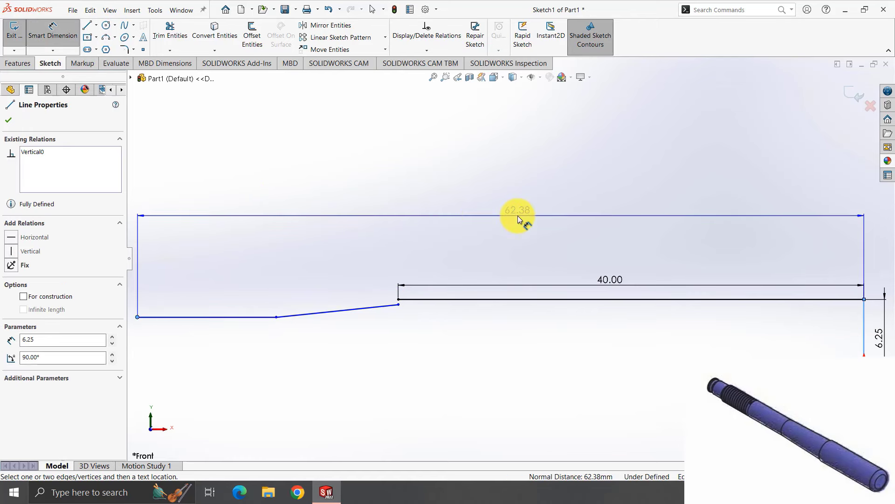
pyautogui.click(518, 216)
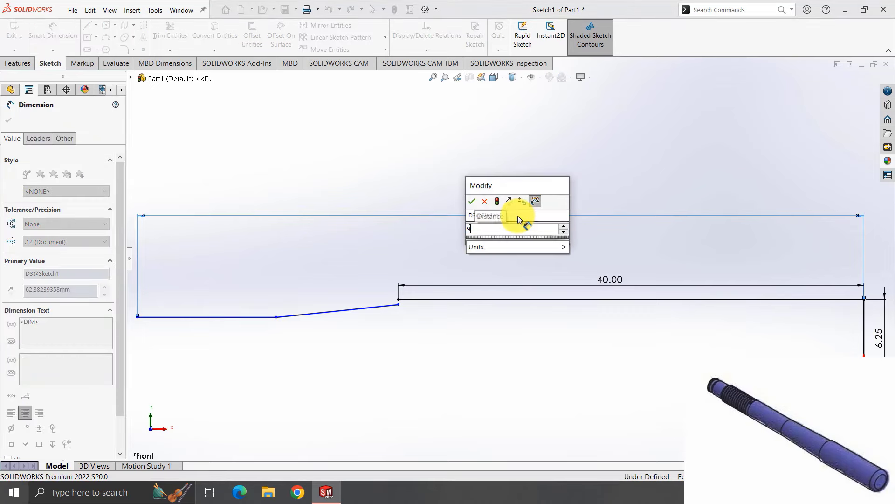
pyautogui.write('95.05')
pyautogui.press('Return')
pyautogui.click(434, 78)
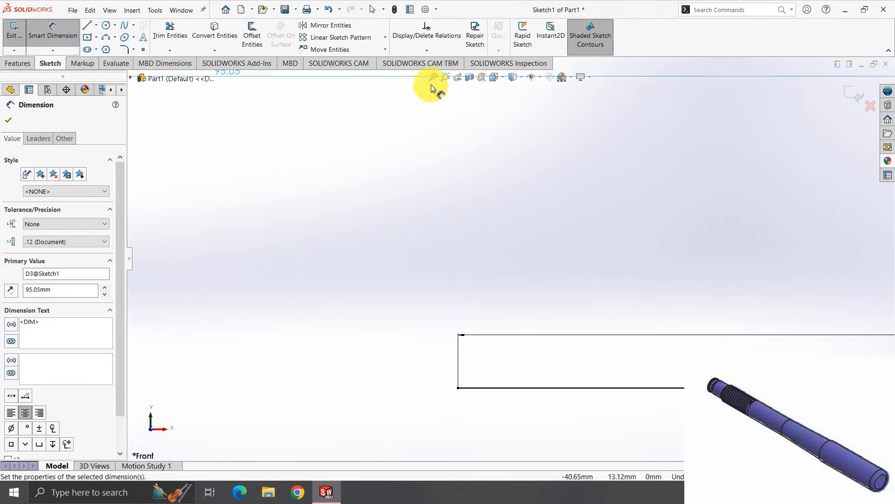
pyautogui.click(346, 269)
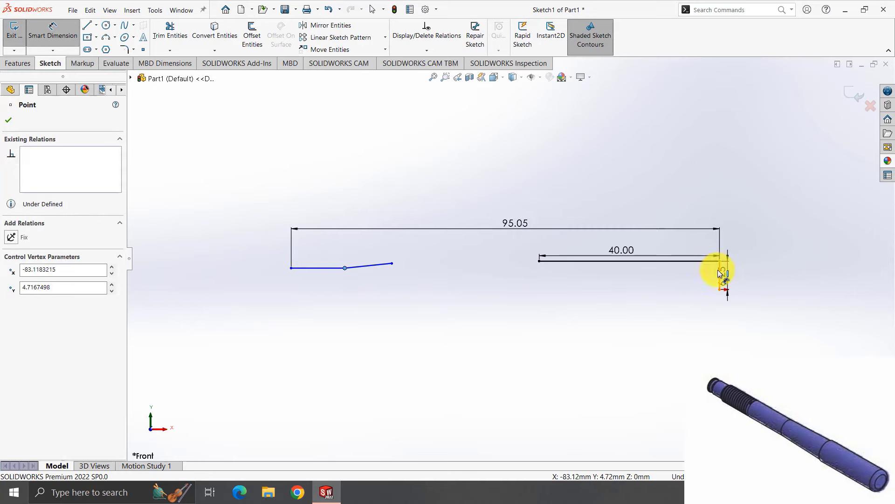
pyautogui.click(721, 274)
pyautogui.click(534, 197)
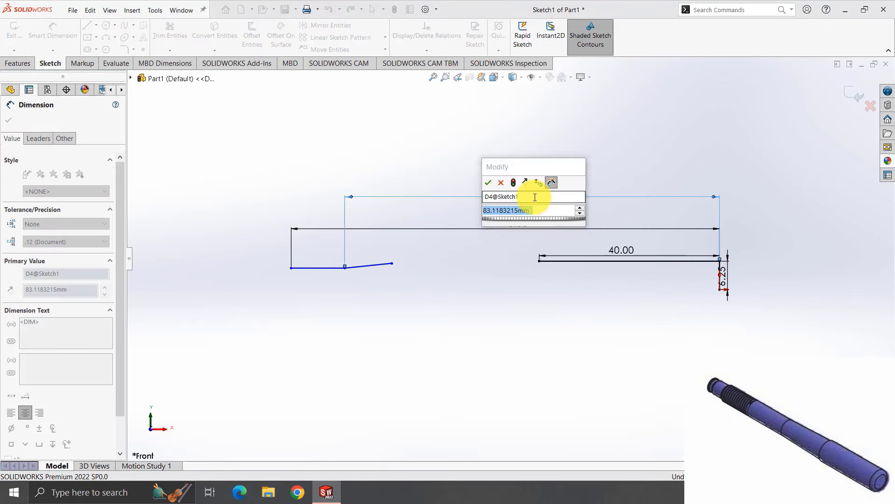
pyautogui.write('70')
pyautogui.press('Return')
# Move the sloped line's end under the 40.00 dimension and draw a horizontal base line.
pyautogui.click(53, 29)
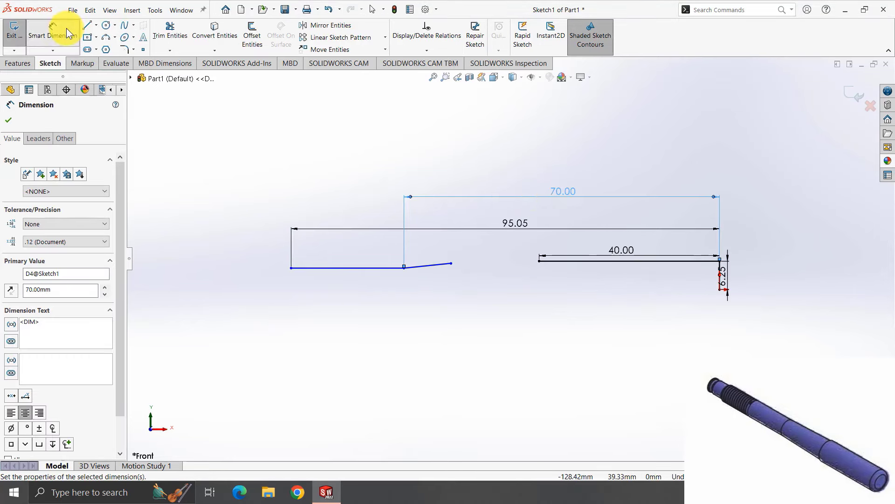
pyautogui.moveTo(544, 268); pyautogui.dragTo(539, 266)
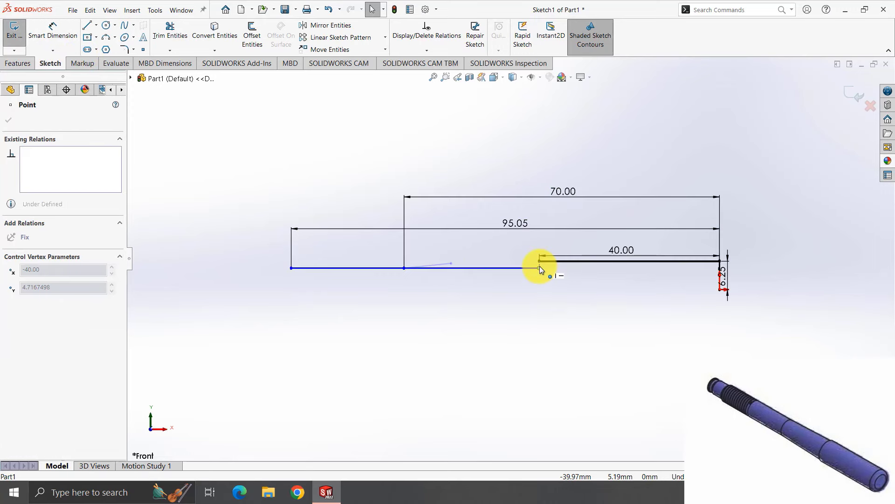
pyautogui.press('Escape')
pyautogui.click(87, 25)
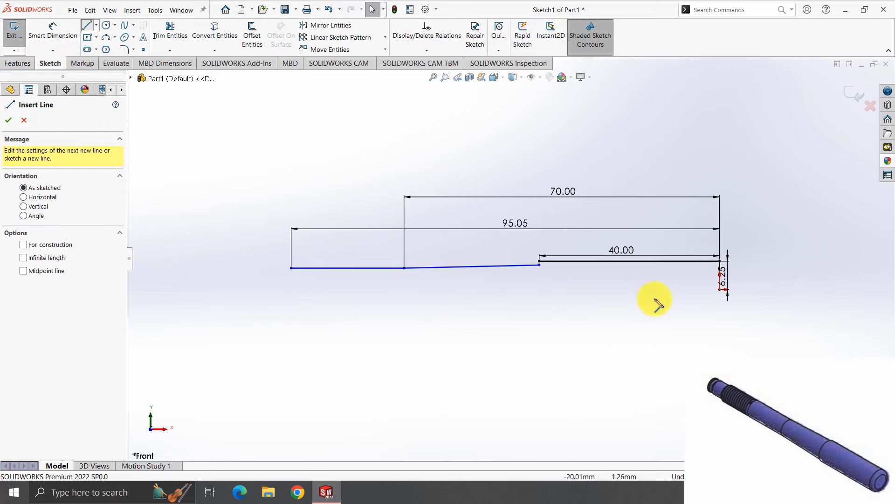
pyautogui.click(720, 289)
pyautogui.click(223, 289)
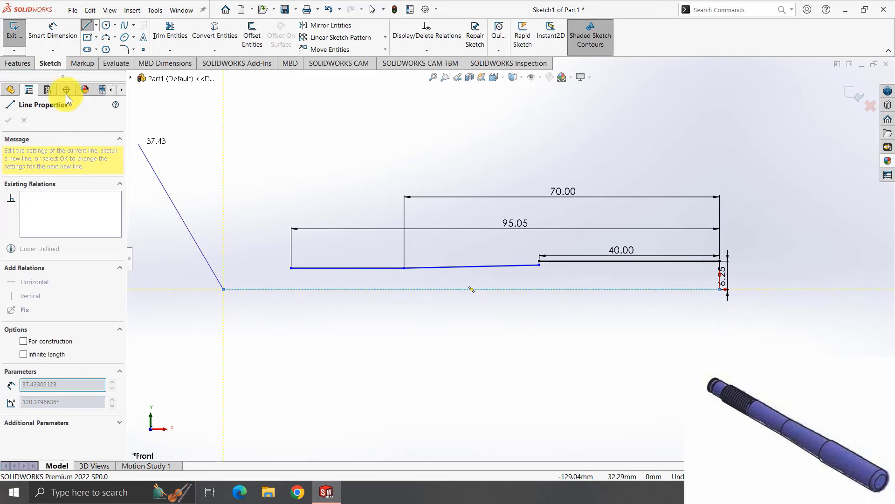
# Dimension the taper angle to 1.82° and the step height to 4.80 (9.6/2).
pyautogui.click(53, 31)
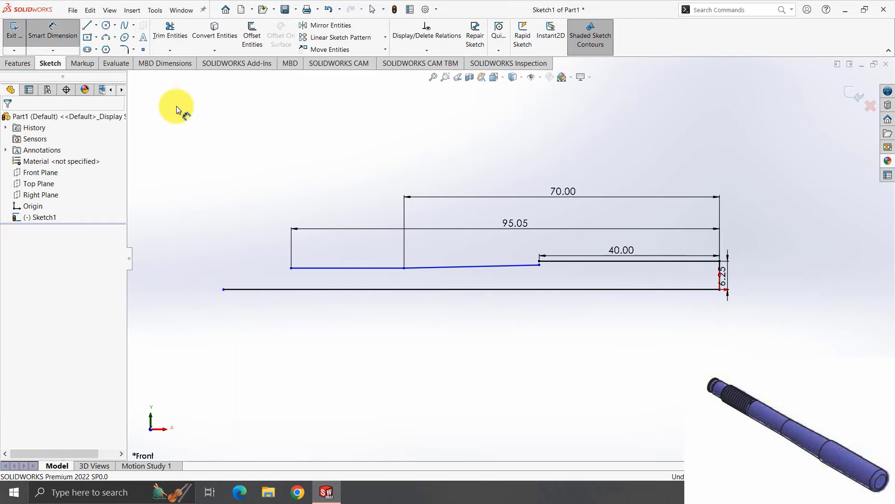
pyautogui.click(426, 266)
pyautogui.click(440, 289)
pyautogui.click(498, 289)
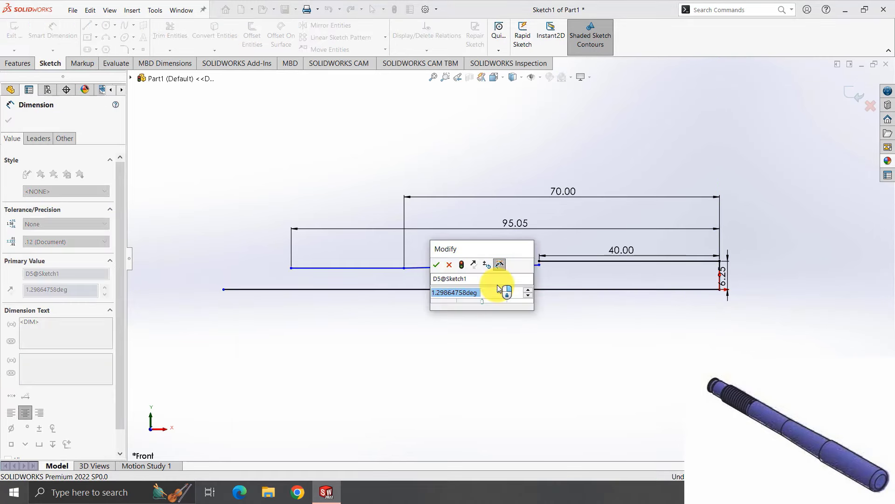
pyautogui.write('3.63')
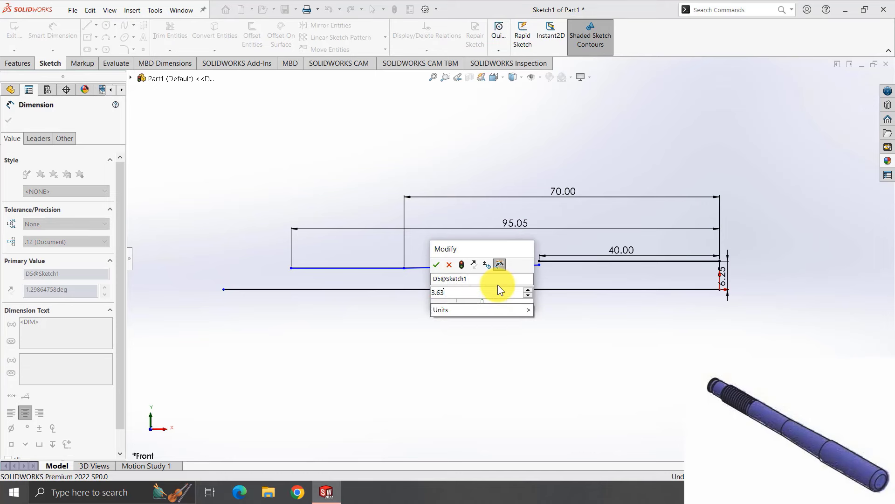
pyautogui.press('Return')
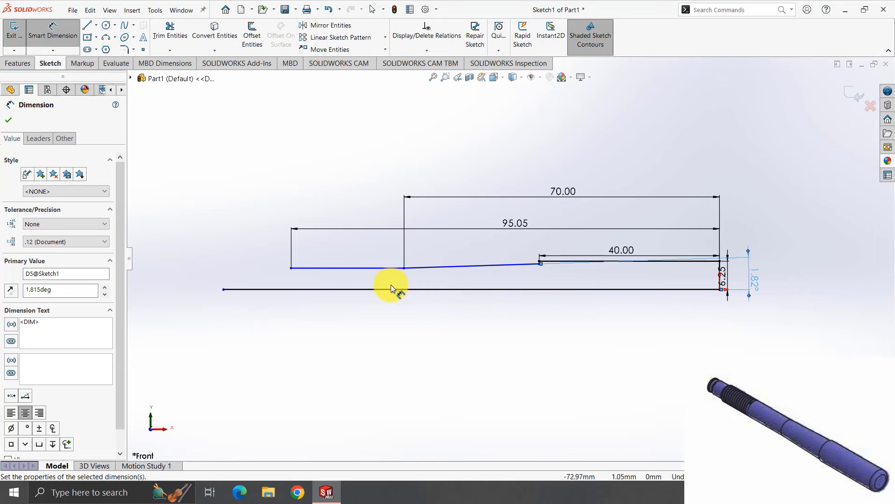
pyautogui.click(387, 290)
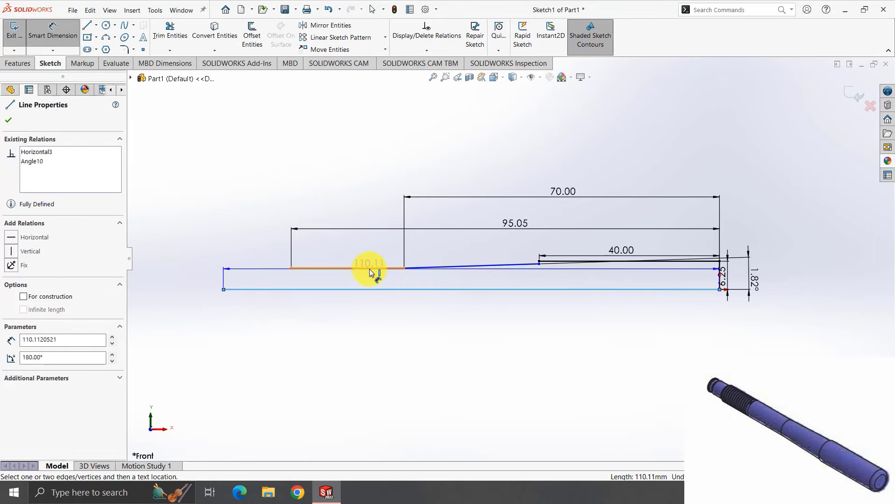
pyautogui.click(373, 268)
pyautogui.click(391, 282)
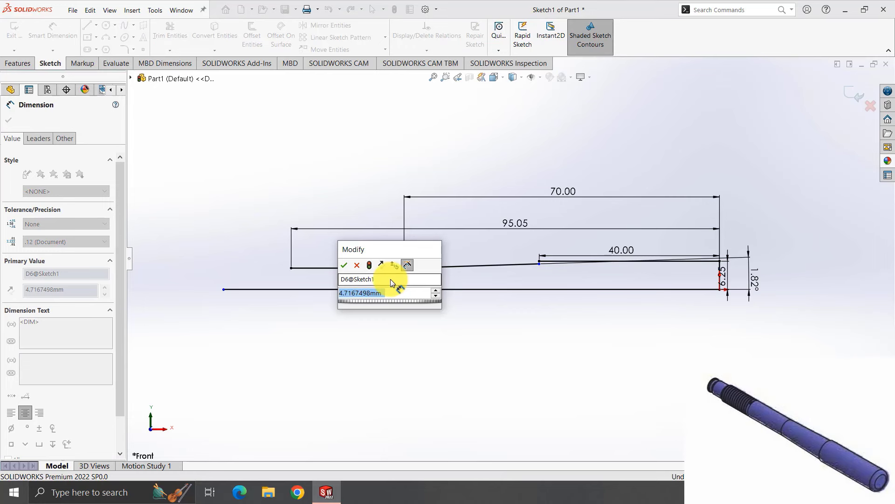
pyautogui.write('9')
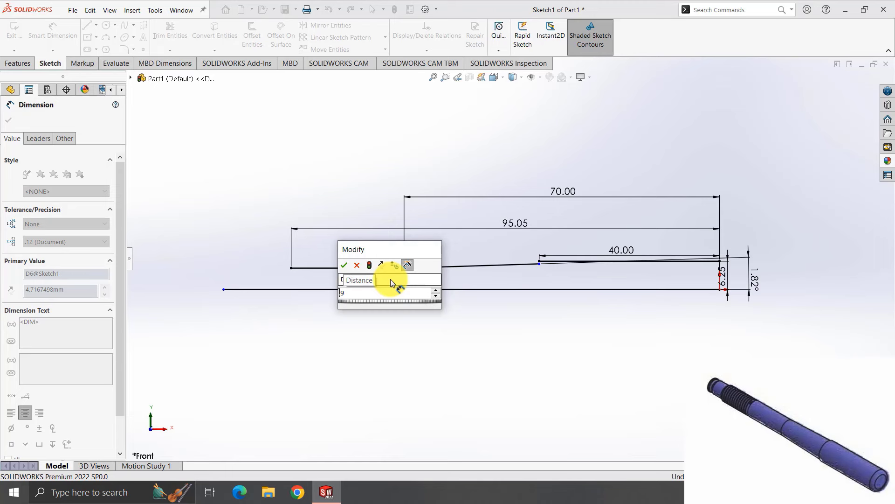
pyautogui.write('.6/2')
pyautogui.press('Return')
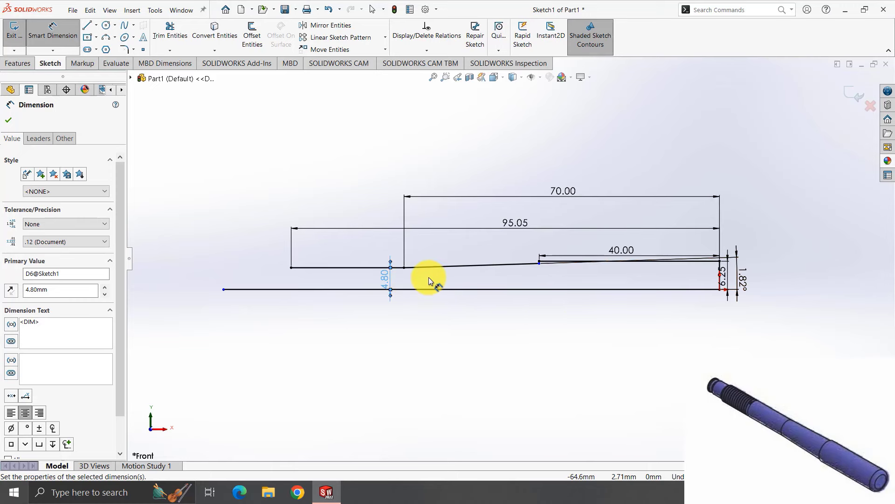
# Close the step at the 40.00 section with a short vertical line.
pyautogui.click(446, 77)
pyautogui.moveTo(515, 226); pyautogui.dragTo(554, 299)
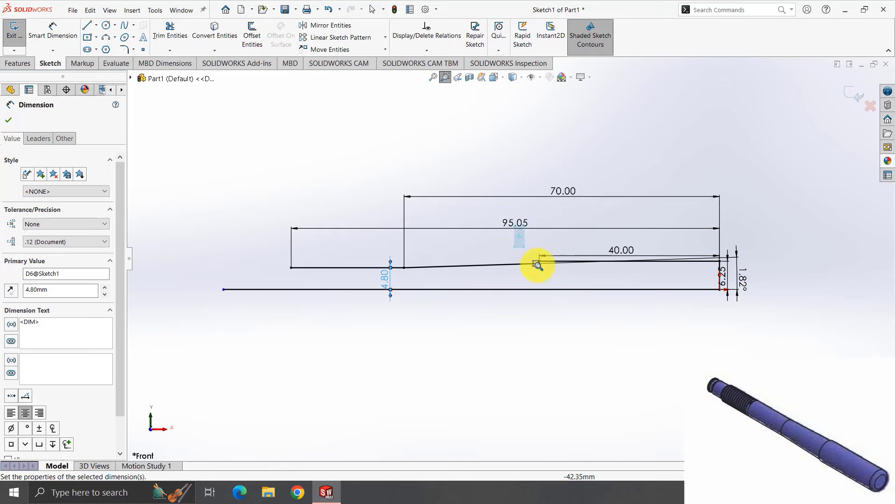
pyautogui.click(87, 25)
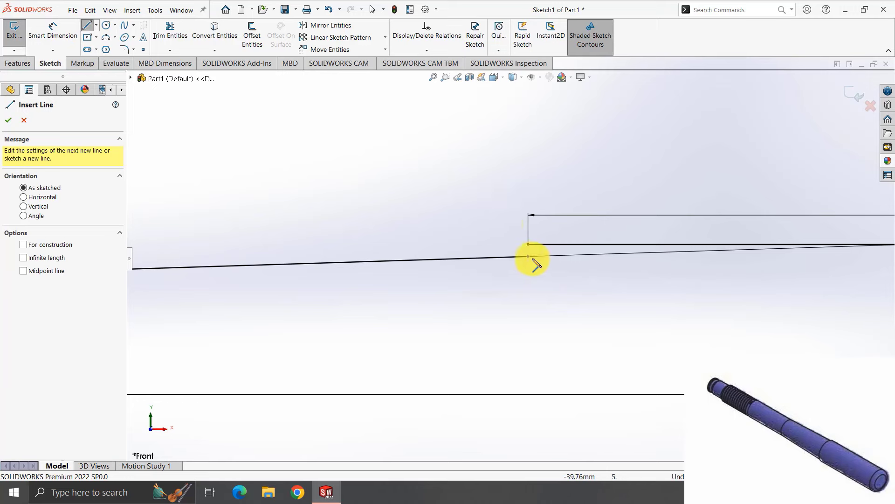
pyautogui.click(528, 256)
pyautogui.click(528, 244)
pyautogui.click(86, 25)
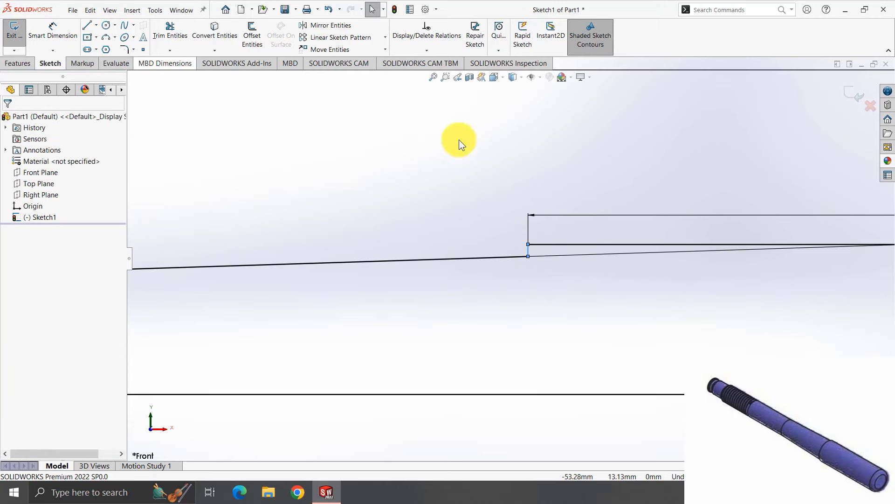
pyautogui.click(434, 77)
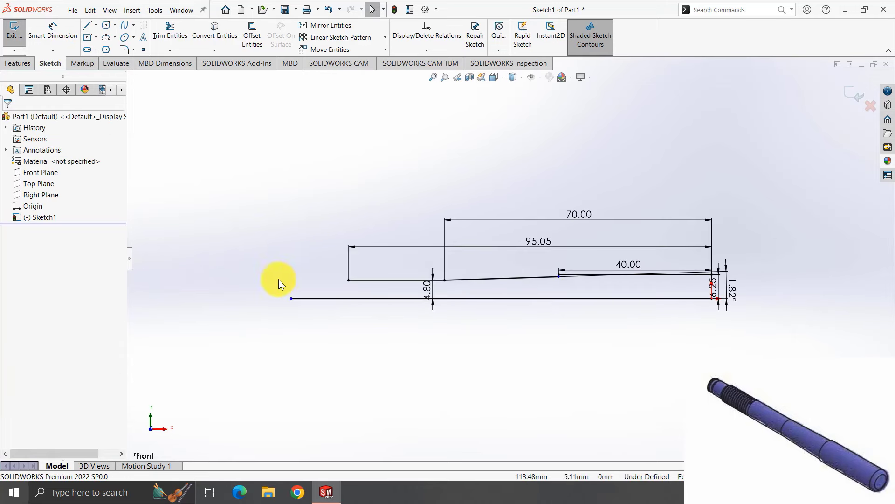
# Add a small chamfer diagonal and horizontal segment at the left end, dimensioned 0.80.
pyautogui.click(87, 25)
pyautogui.click(348, 280)
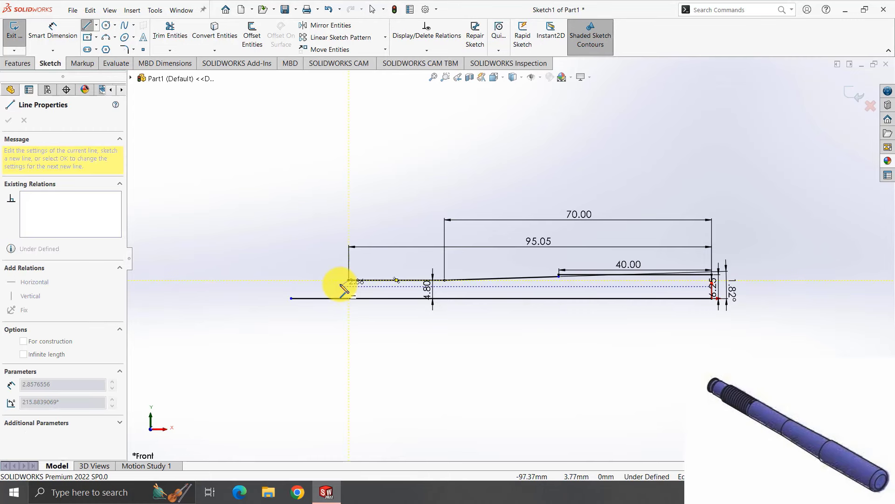
pyautogui.click(272, 286)
pyautogui.click(88, 31)
pyautogui.click(53, 29)
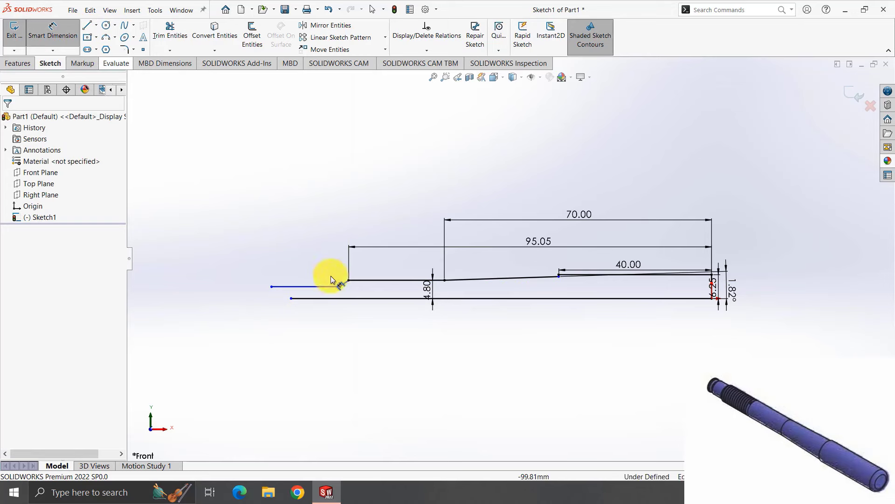
pyautogui.click(349, 280)
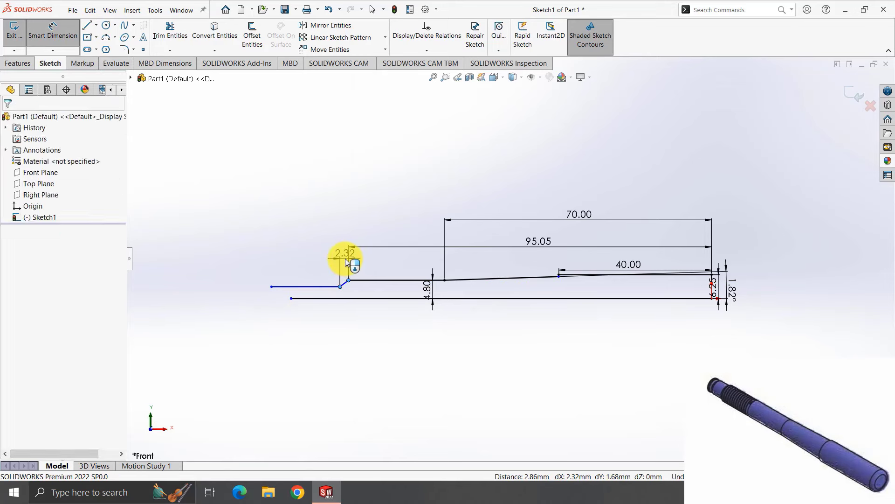
pyautogui.click(345, 261)
pyautogui.write('0.8')
pyautogui.press('Return')
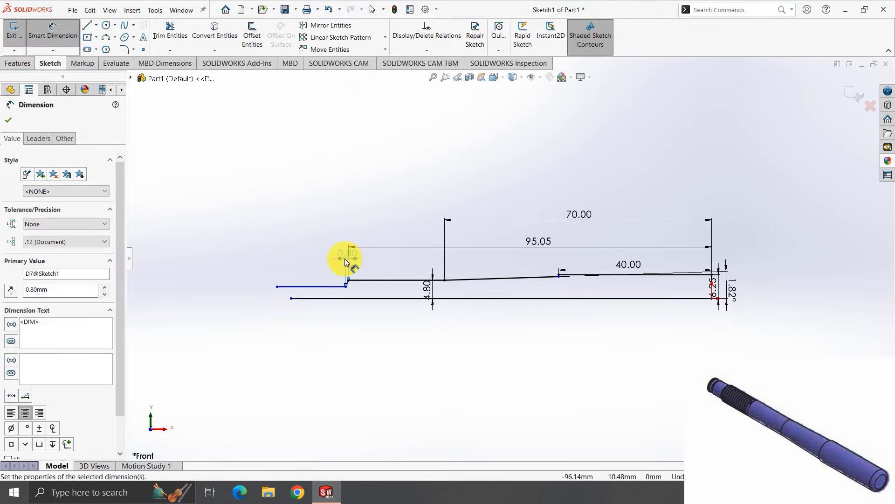
# Dimension the shaft sketch's left-end height at 4 mm.
pyautogui.click(328, 289)
pyautogui.click(258, 297)
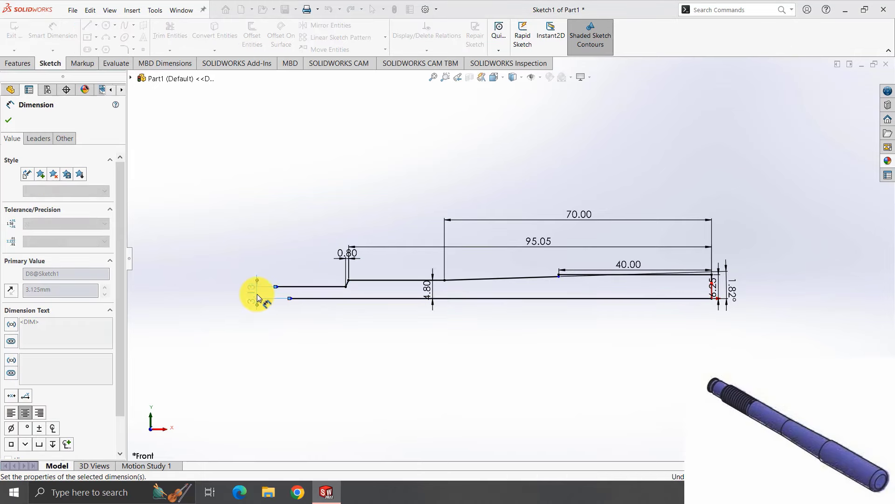
pyautogui.write('4')
pyautogui.press('Return')
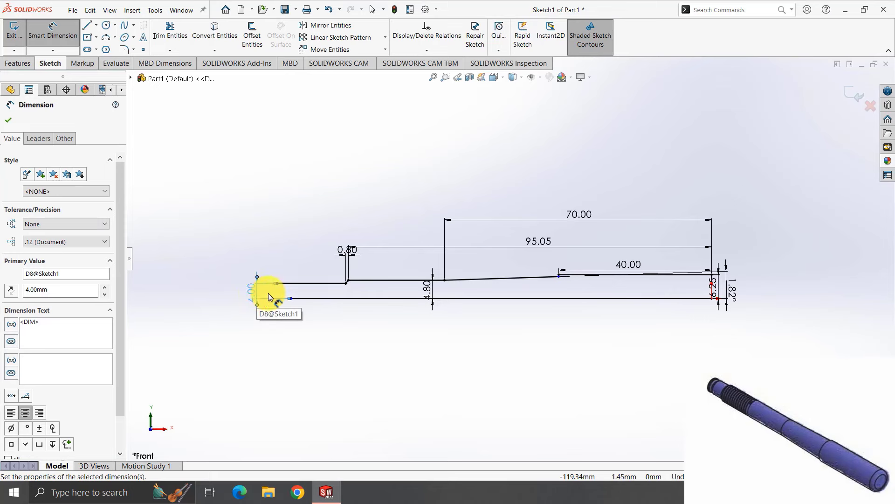
# Dimension the shaft's overall length at 122.82 mm.
pyautogui.click(278, 283)
pyautogui.click(712, 287)
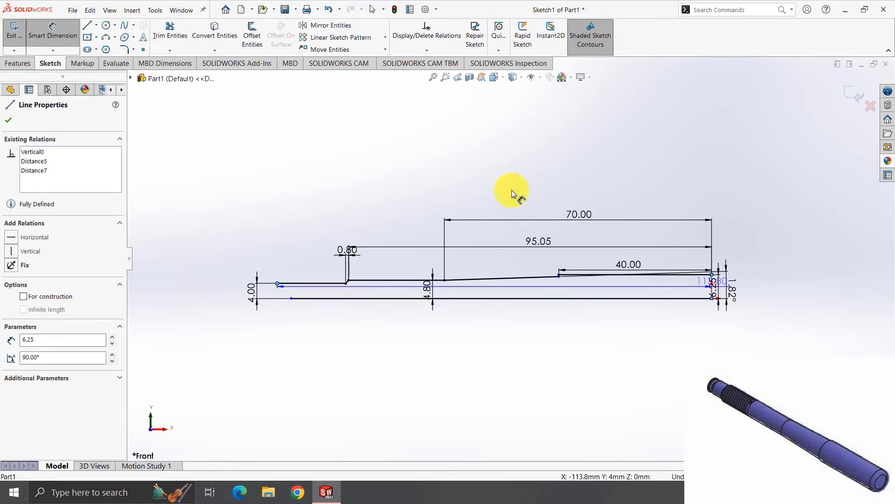
pyautogui.click(515, 194)
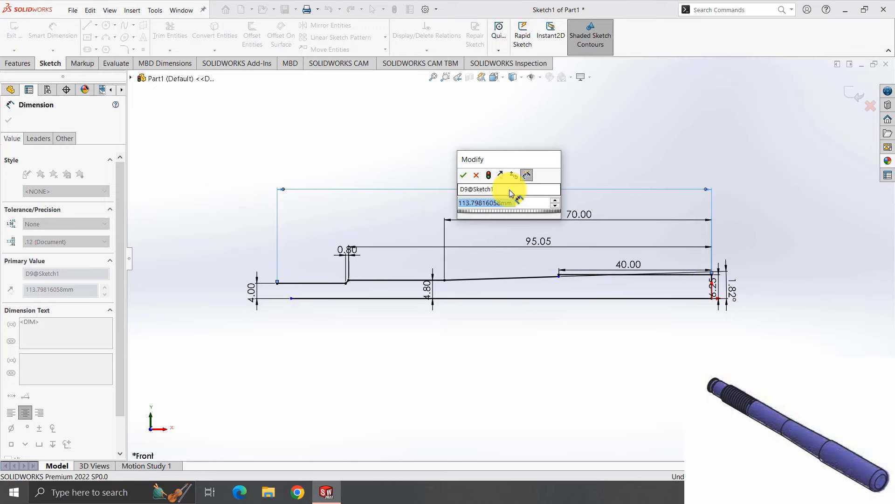
pyautogui.write('122.82')
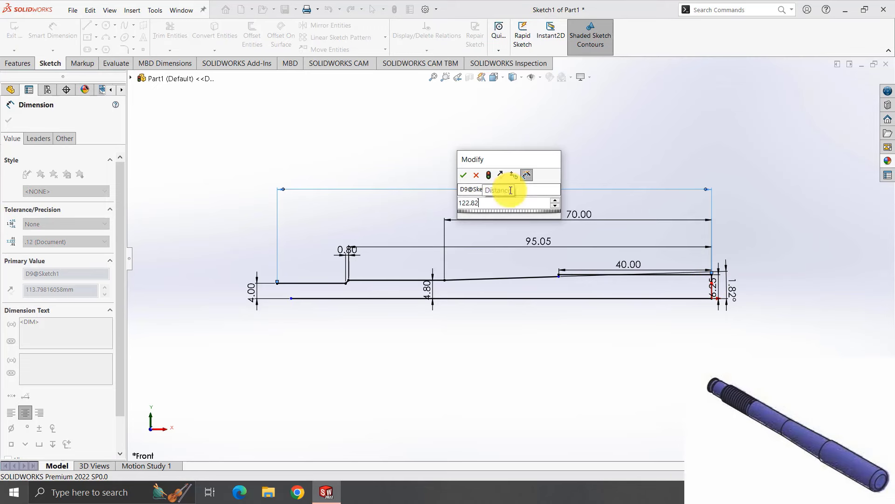
pyautogui.press('Return')
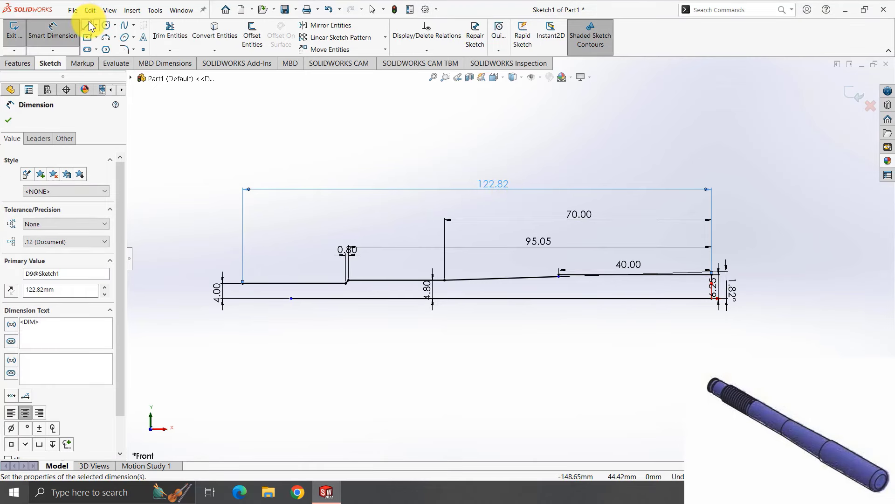
pyautogui.click(87, 25)
pyautogui.click(445, 77)
# Draw the notch and slanted lines at the left end and close the profile.
pyautogui.moveTo(192, 248); pyautogui.dragTo(324, 334)
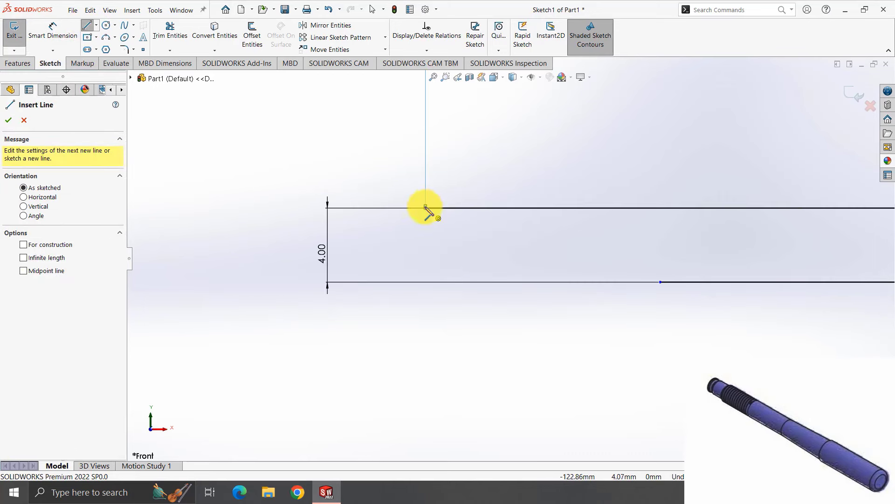
pyautogui.click(426, 207)
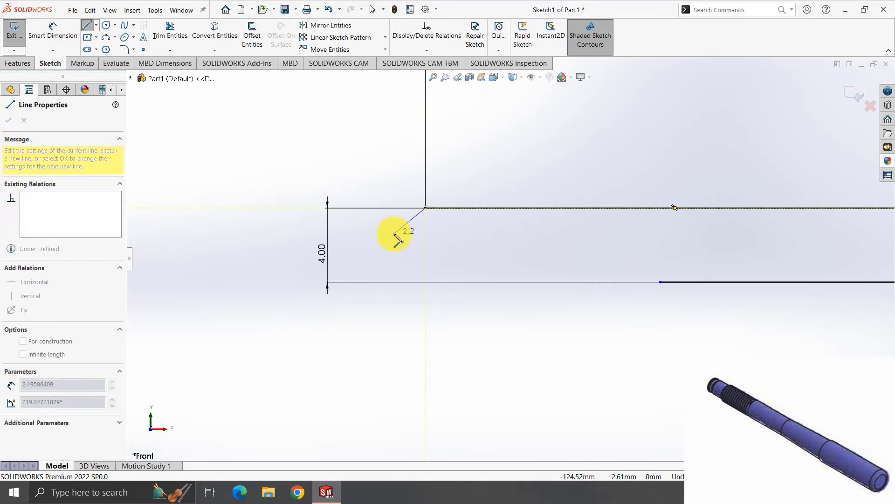
pyautogui.click(373, 208)
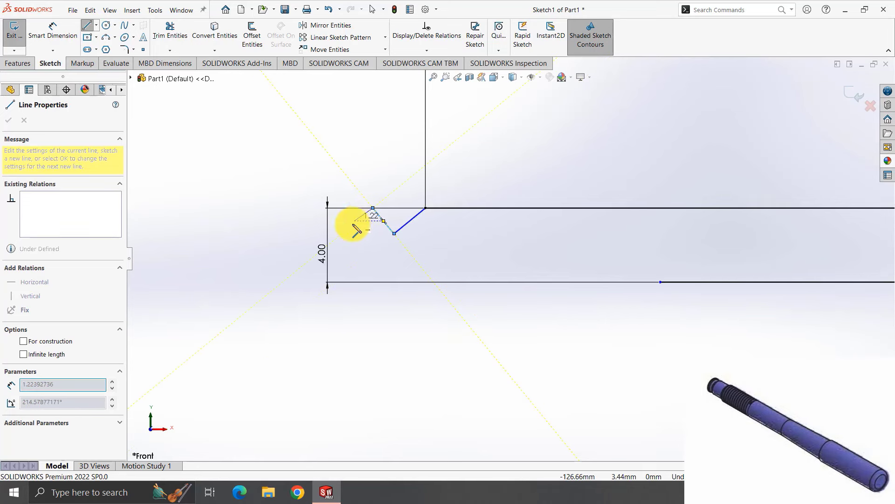
pyautogui.doubleClick(344, 282)
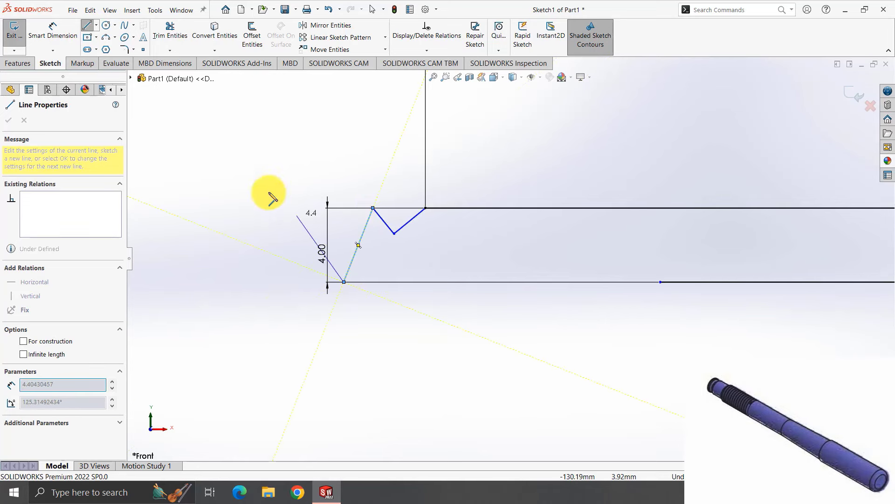
pyautogui.click(87, 25)
pyautogui.moveTo(662, 282); pyautogui.dragTo(446, 284)
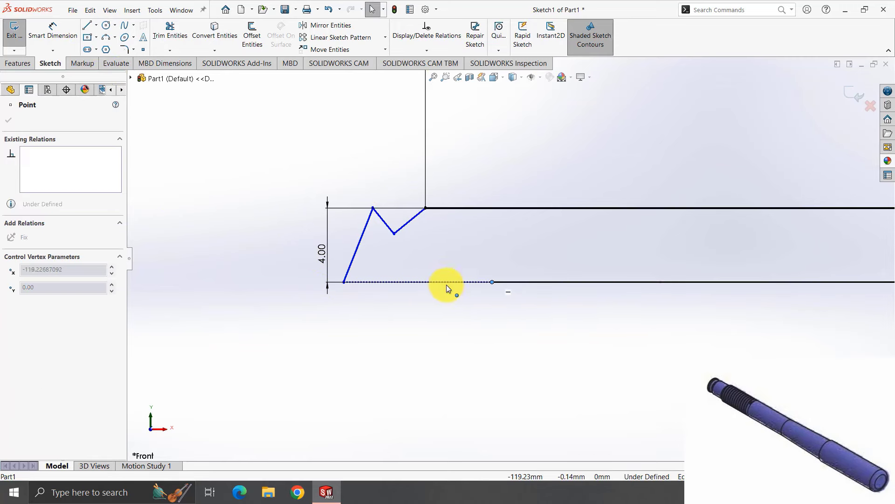
pyautogui.moveTo(342, 284); pyautogui.dragTo(343, 283)
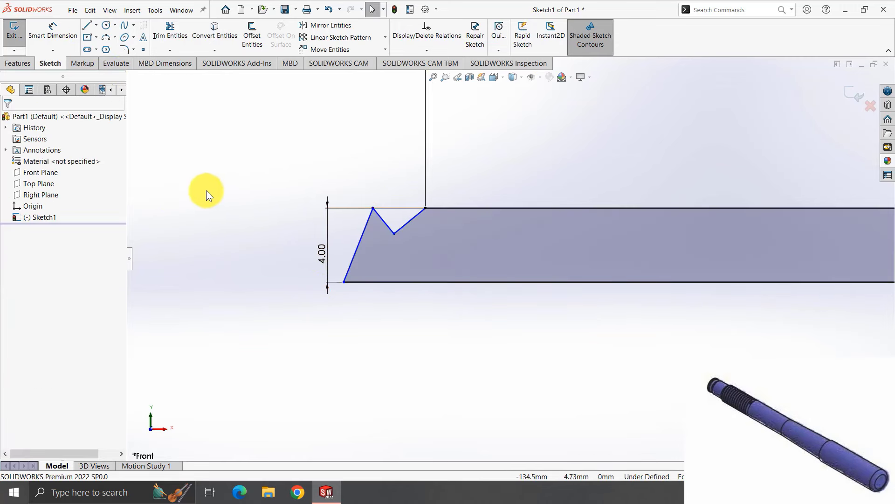
# Dimension the V notch with two 1 mm widths.
pyautogui.click(53, 30)
pyautogui.click(394, 232)
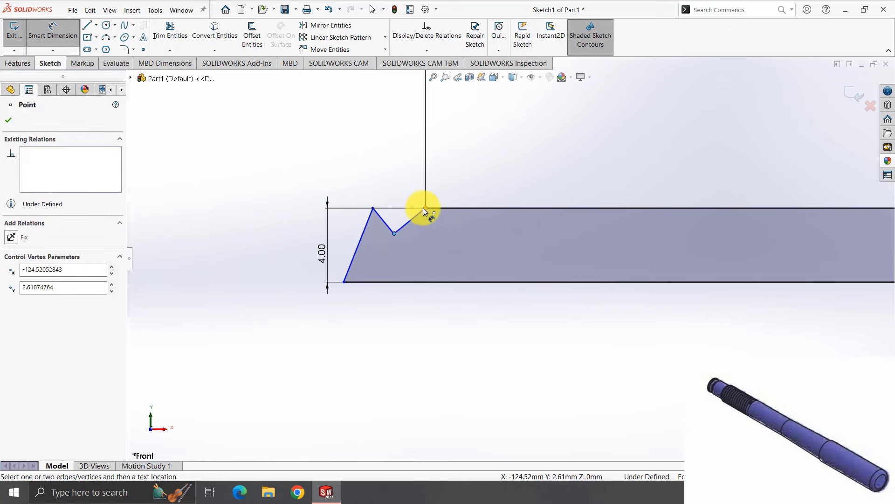
pyautogui.click(425, 207)
pyautogui.click(408, 180)
pyautogui.write('1.00mm')
pyautogui.press('Return')
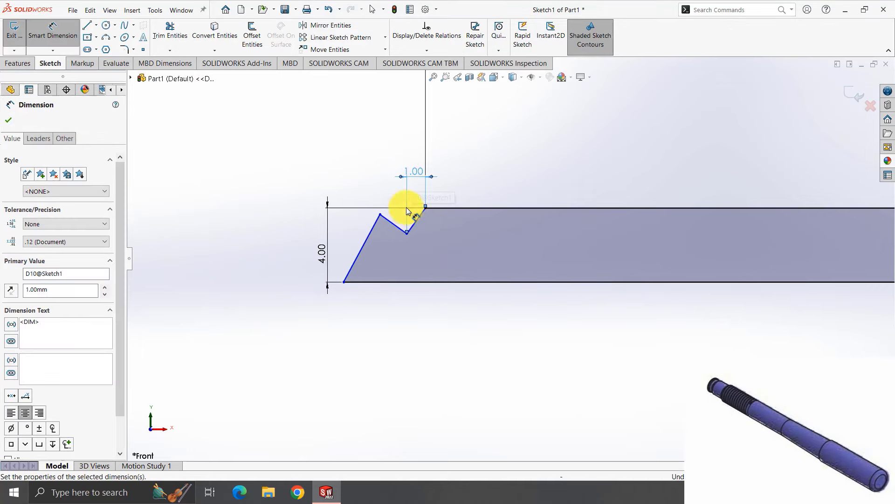
pyautogui.click(398, 205)
pyautogui.click(391, 183)
pyautogui.write('1')
pyautogui.press('Return')
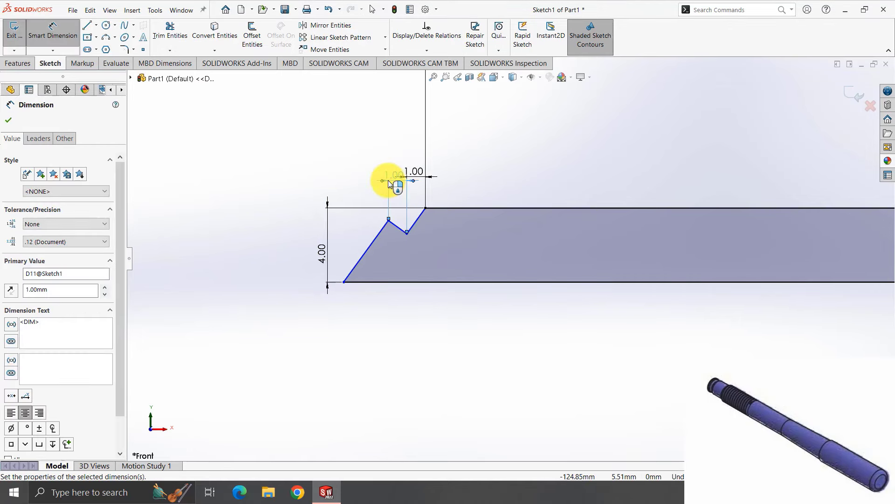
# Dimension the slanted end line at a 115° angle to the bottom line.
pyautogui.click(52, 32)
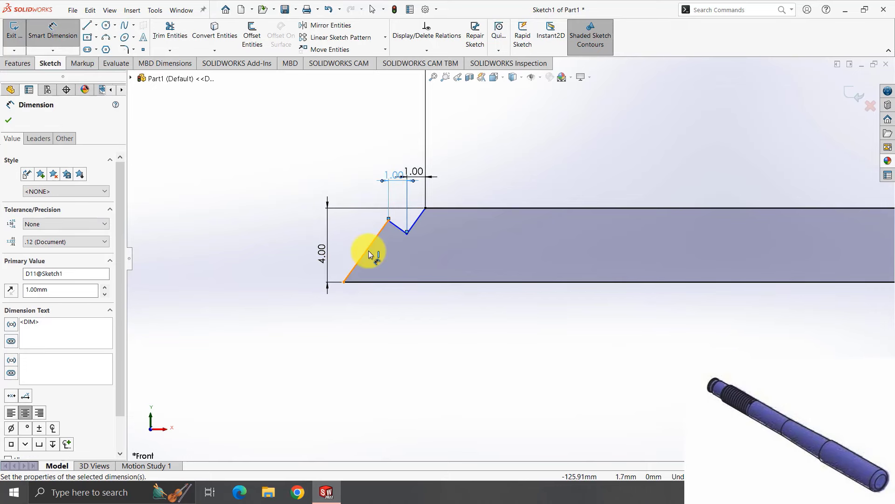
pyautogui.click(369, 248)
pyautogui.click(369, 281)
pyautogui.click(292, 261)
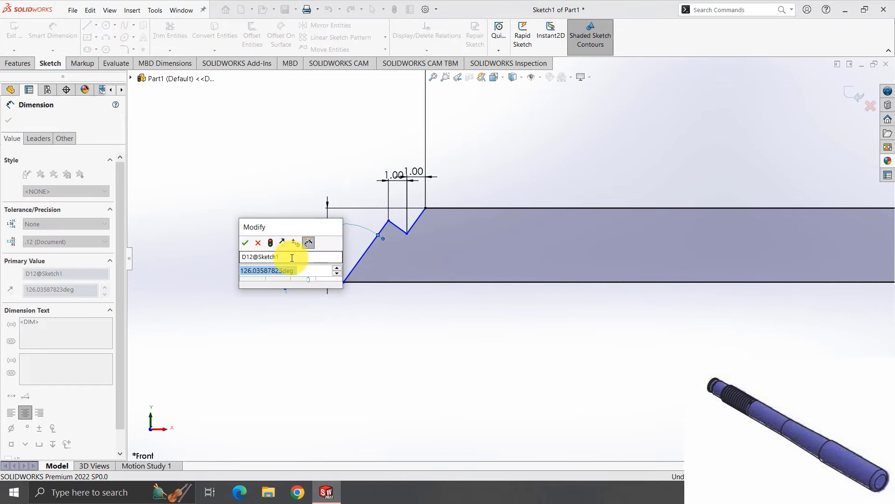
pyautogui.write('230/2')
pyautogui.press('Return')
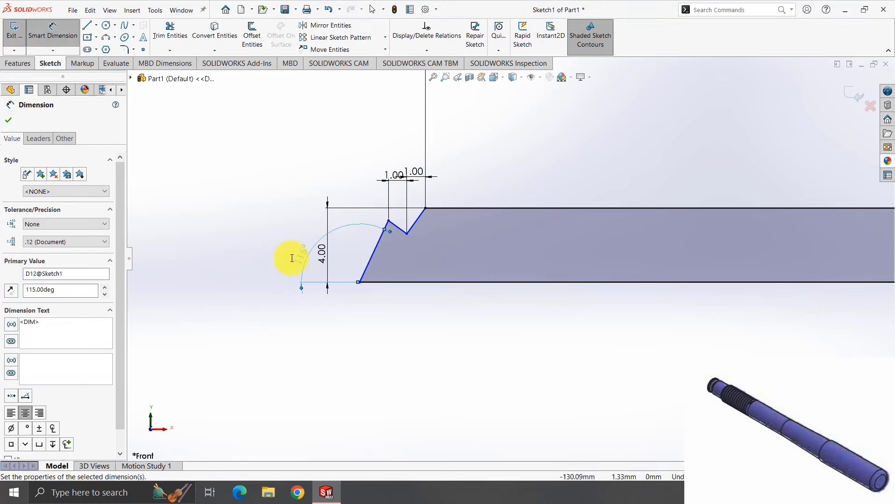
# Make the notch's two top points horizontal and fit the sketch in view.
pyautogui.click(51, 33)
pyautogui.click(388, 219)
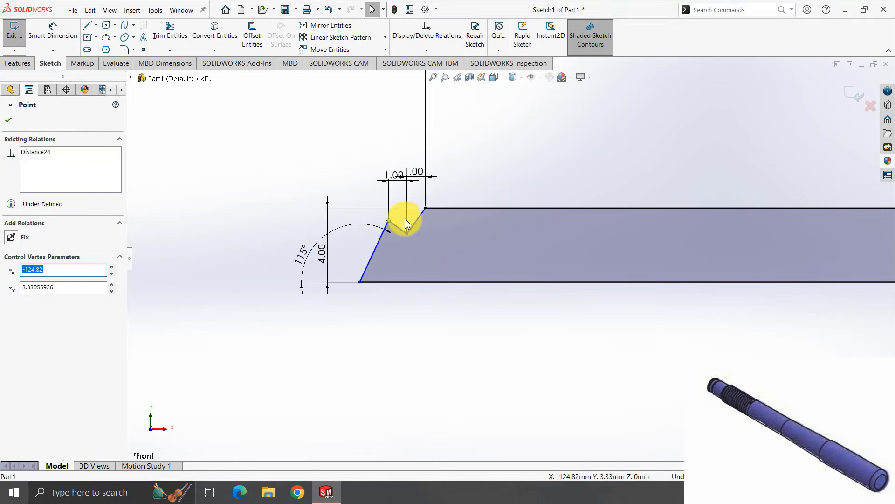
pyautogui.click(424, 208)
pyautogui.click(12, 286)
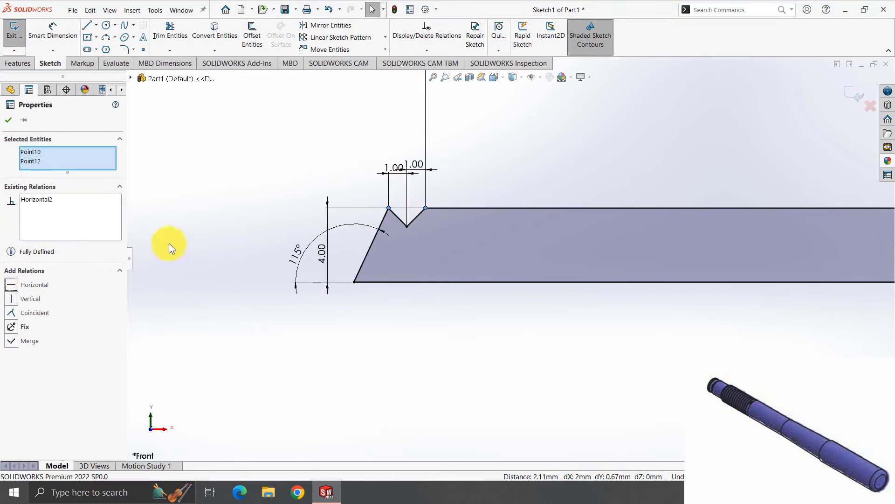
pyautogui.click(299, 191)
pyautogui.click(435, 76)
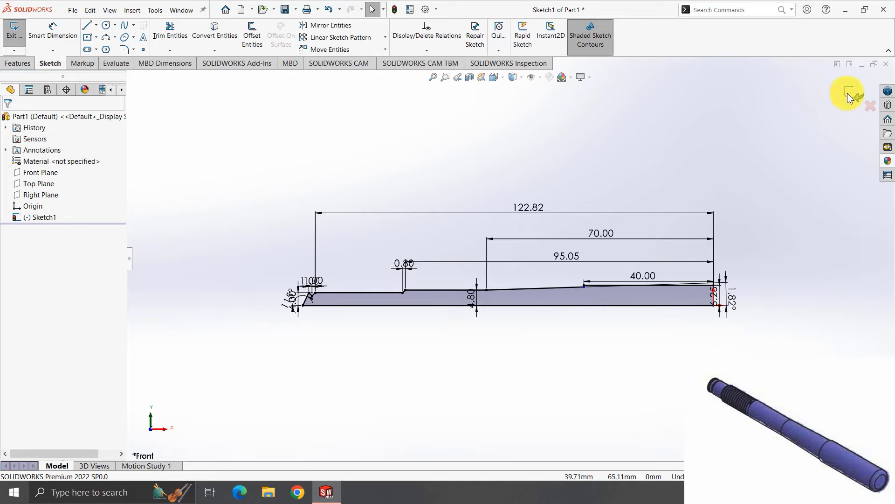
# Revolve the profile 360° about its bottom line into the solid Revolve1.
pyautogui.click(14, 63)
pyautogui.click(52, 29)
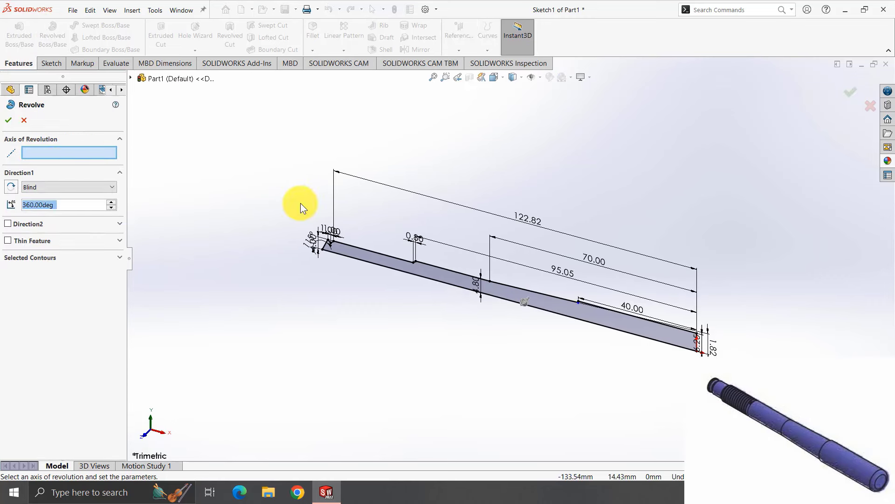
pyautogui.click(431, 278)
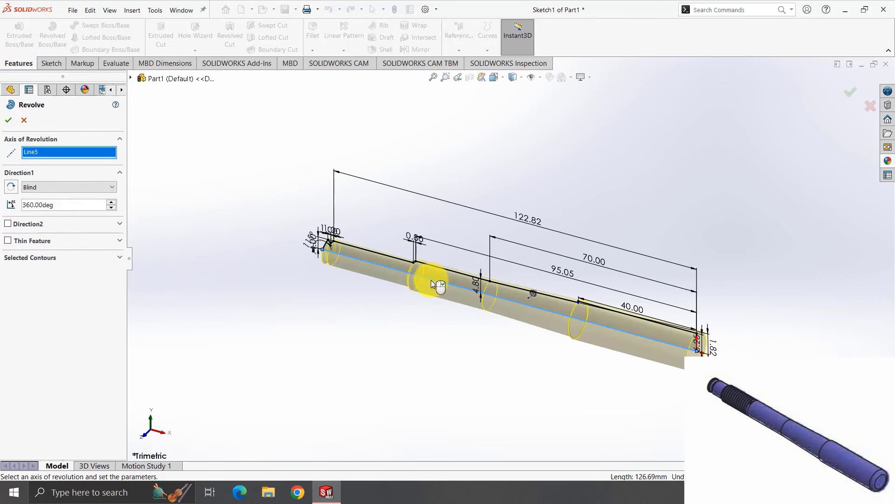
pyautogui.click(9, 120)
pyautogui.click(499, 348)
pyautogui.moveTo(499, 348); pyautogui.dragTo(485, 363, button='middle')
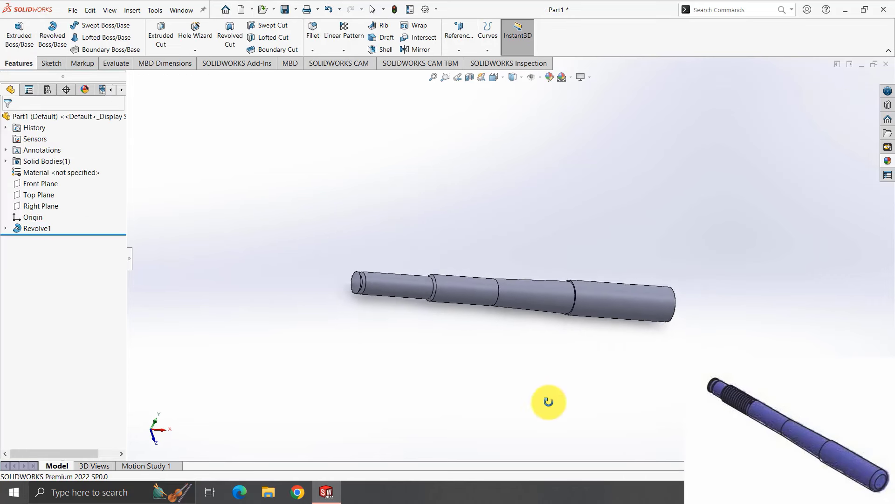
pyautogui.scroll(-5, 485, 357)
pyautogui.moveTo(517, 175)
pyautogui.mouseDown(button='middle')
pyautogui.moveTo(489, 144)
pyautogui.moveTo(407, 165)
pyautogui.mouseUp(button='middle')
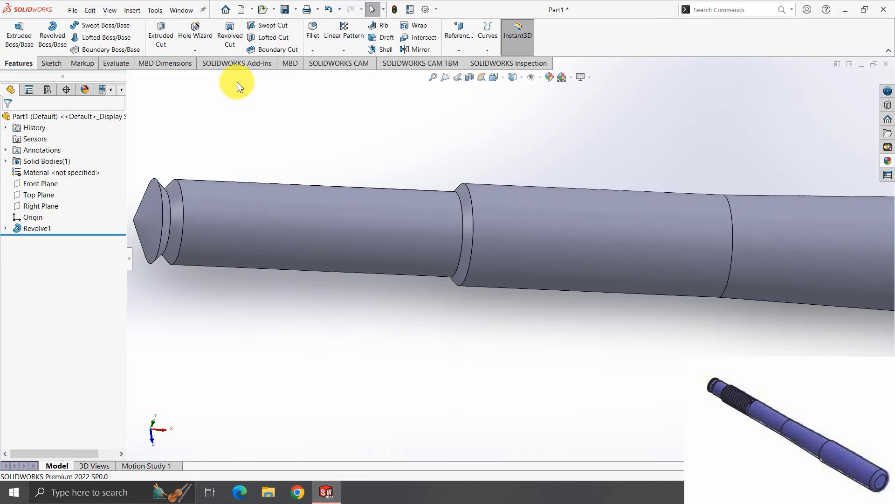
pyautogui.click(206, 50)
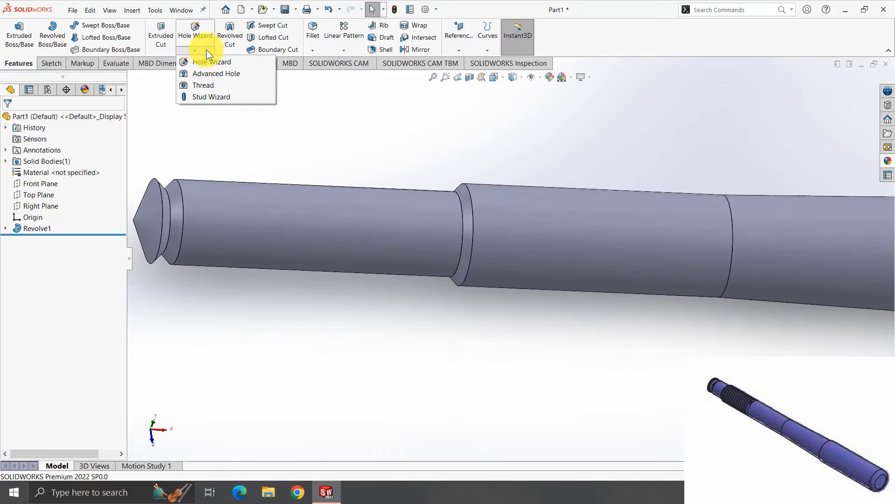
# Begin a thread from the shaft's end edge with an end offset of 122.82−115.97.
pyautogui.click(206, 86)
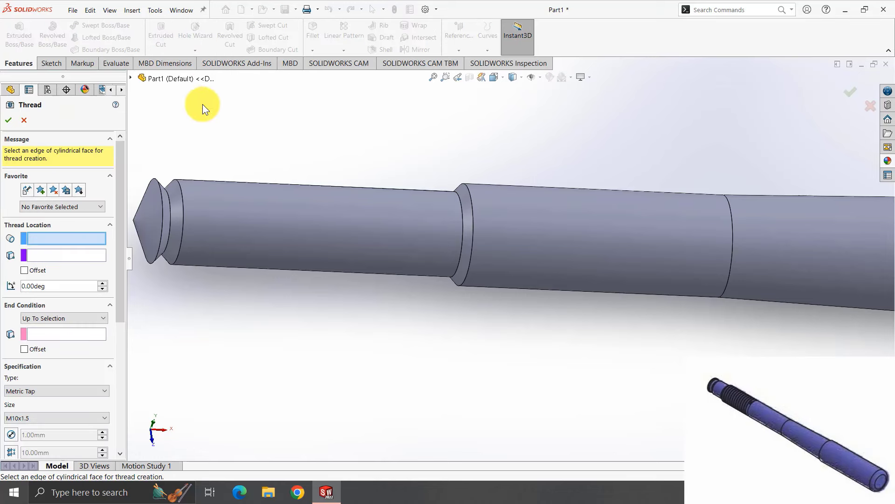
pyautogui.click(184, 196)
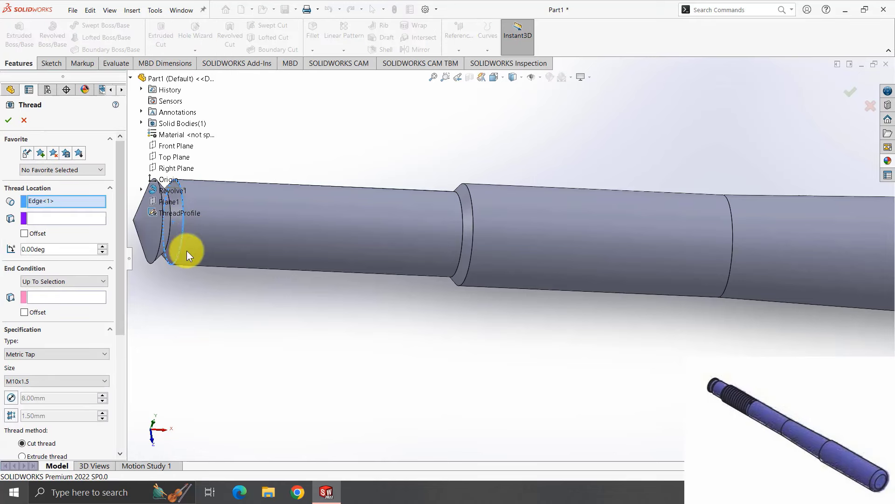
pyautogui.click(43, 219)
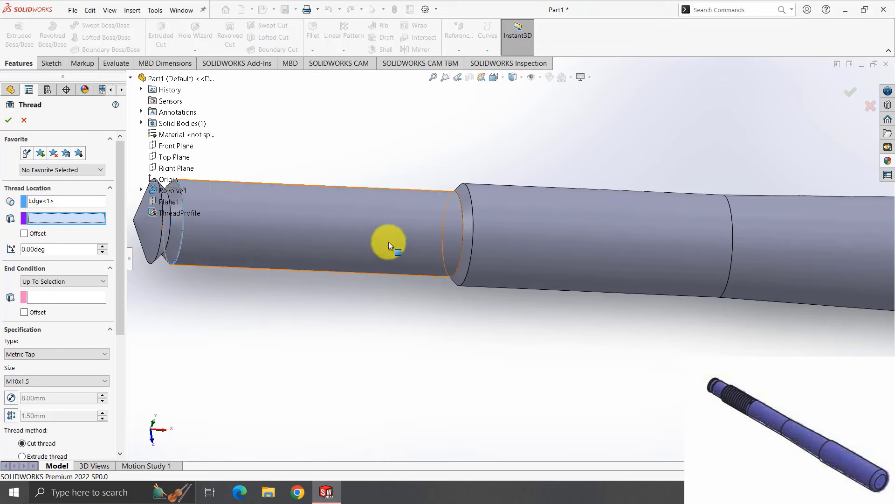
pyautogui.click(41, 297)
pyautogui.click(23, 311)
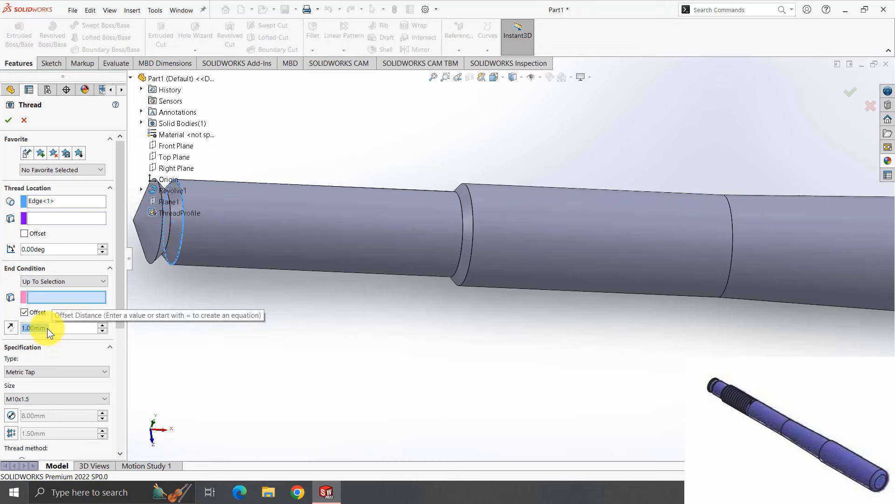
pyautogui.write('115')
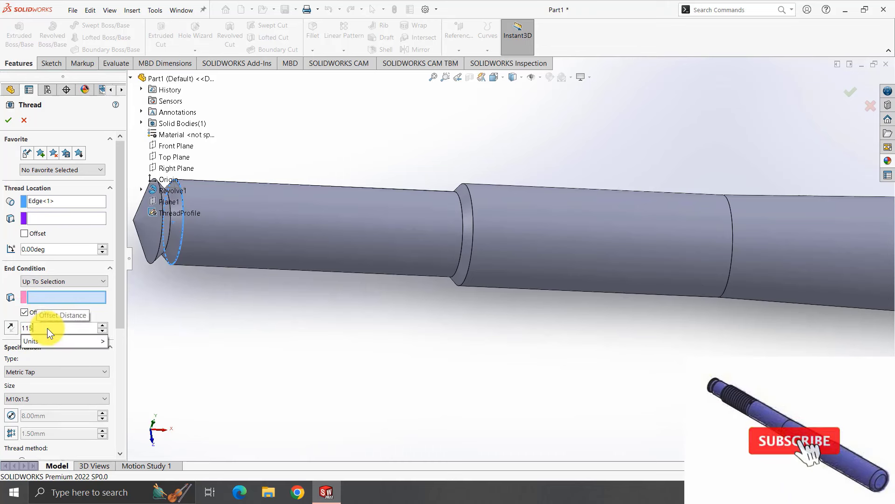
pyautogui.write('.9')
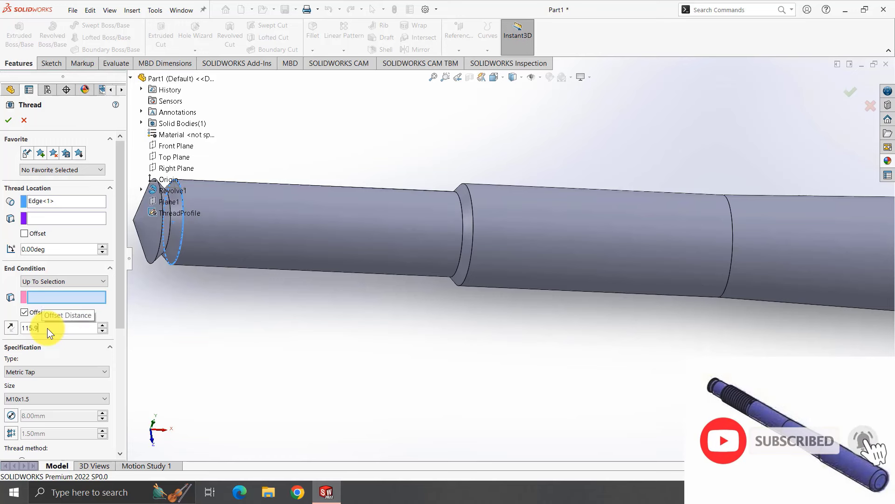
pyautogui.write('7')
pyautogui.press('Return')
pyautogui.write('1')
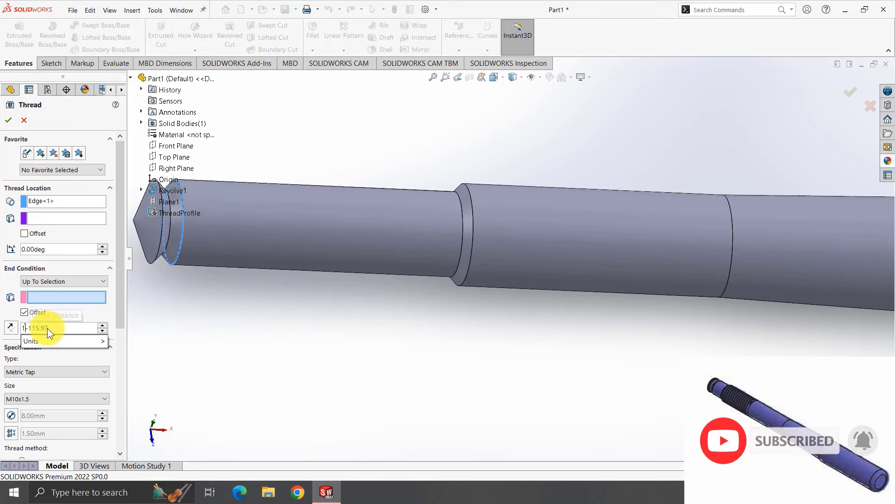
pyautogui.write('22.82')
pyautogui.press('Return')
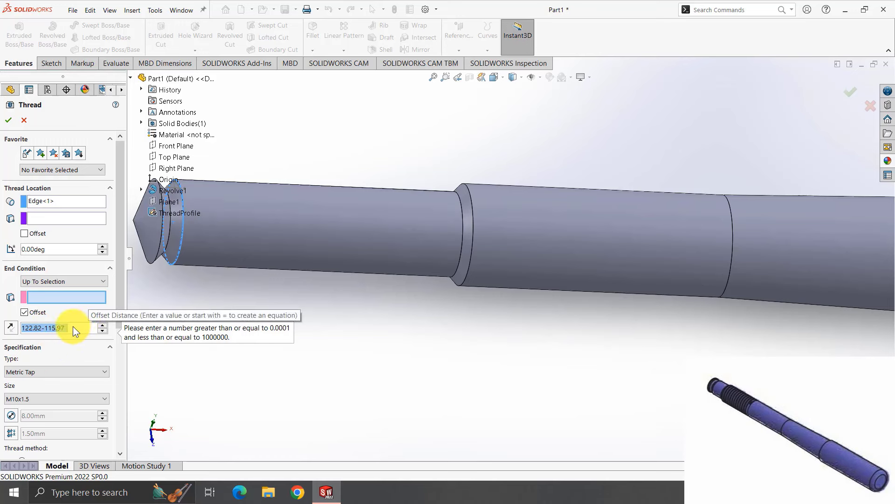
# Re-enter the thread end offset as 122.82−115.82.
pyautogui.click(75, 327)
pyautogui.press('Return')
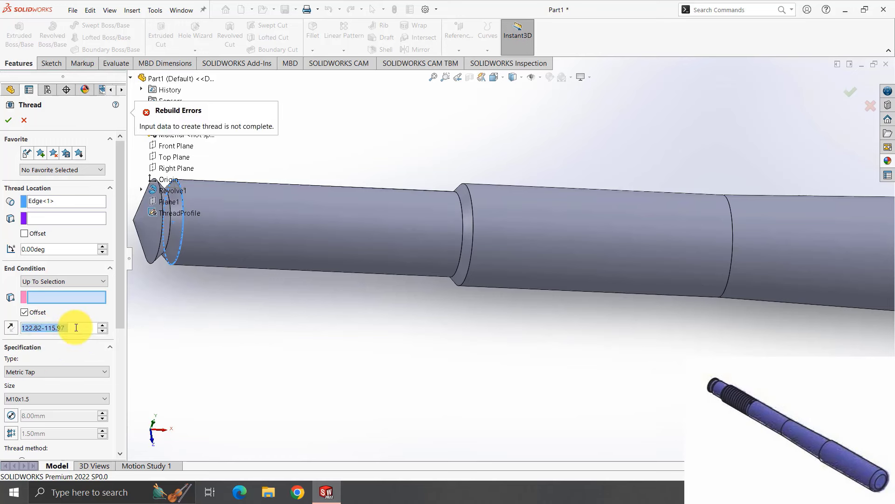
pyautogui.click(74, 327)
pyautogui.moveTo(42, 328); pyautogui.dragTo(19, 326)
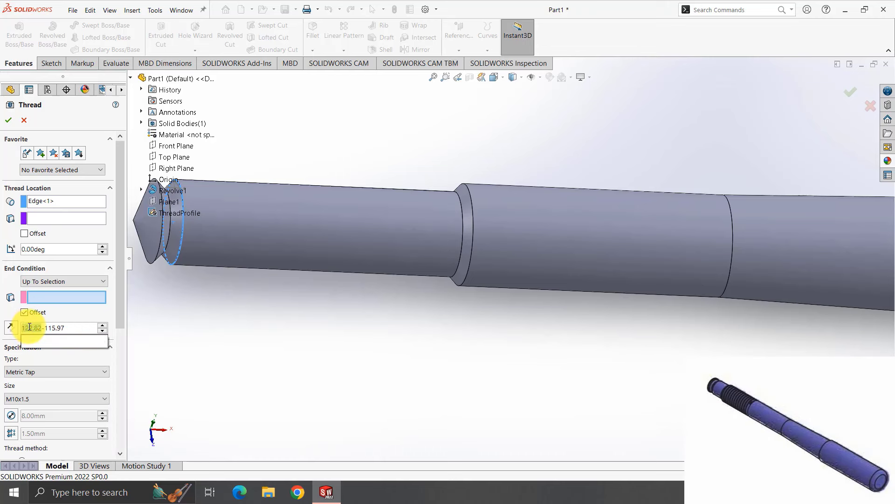
pyautogui.hotkey('ctrl', 'a')
pyautogui.press('BackSpace')
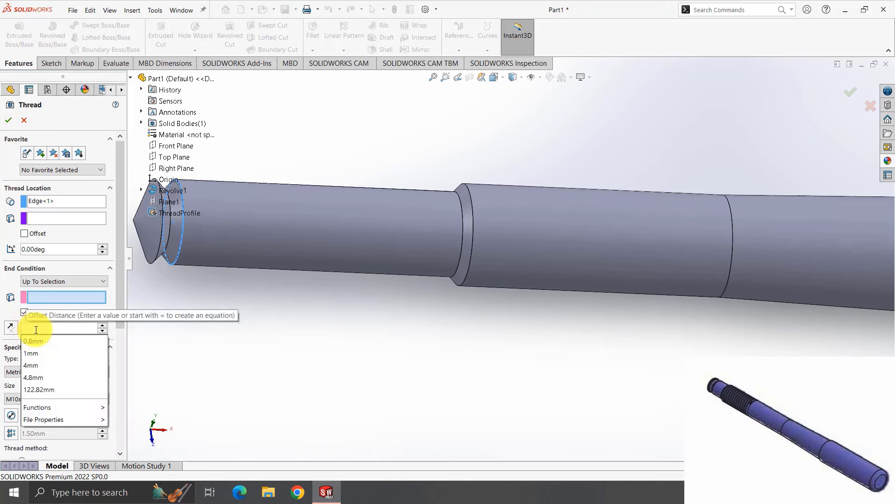
pyautogui.write('115.82')
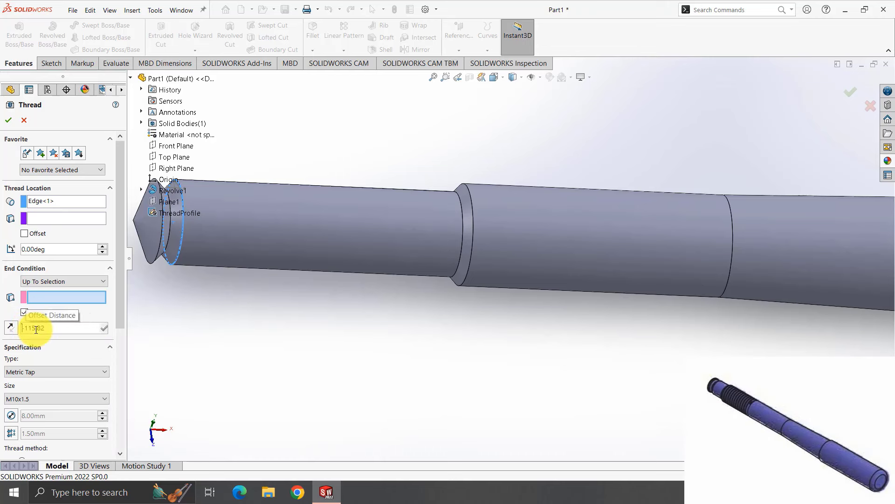
pyautogui.write('122.82-')
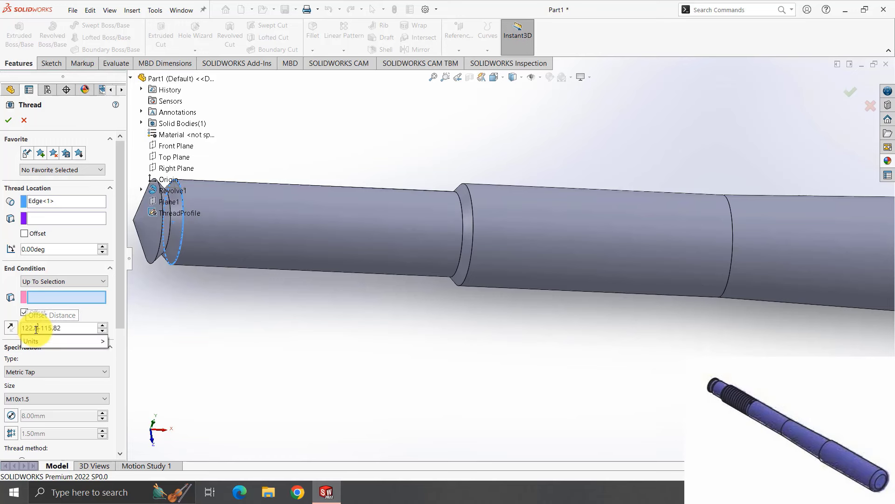
pyautogui.press('Return')
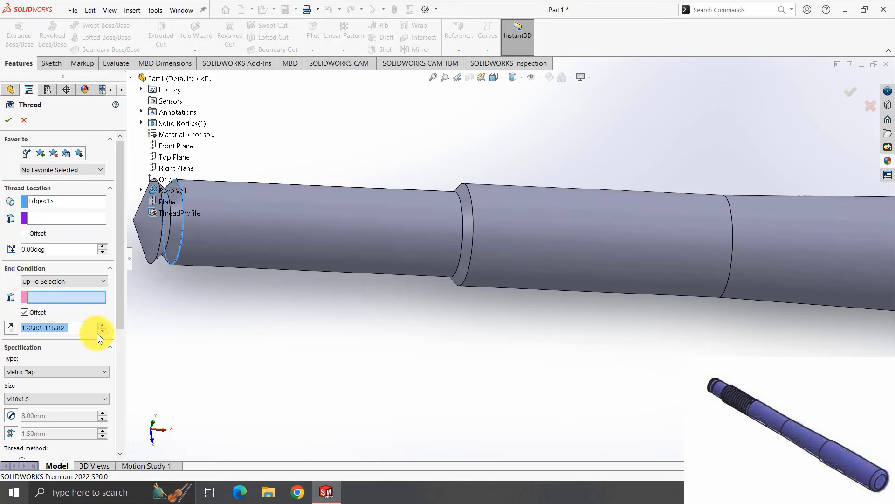
# Set the shoulder edge as the thread's end, clearing the extra location reference.
pyautogui.click(48, 217)
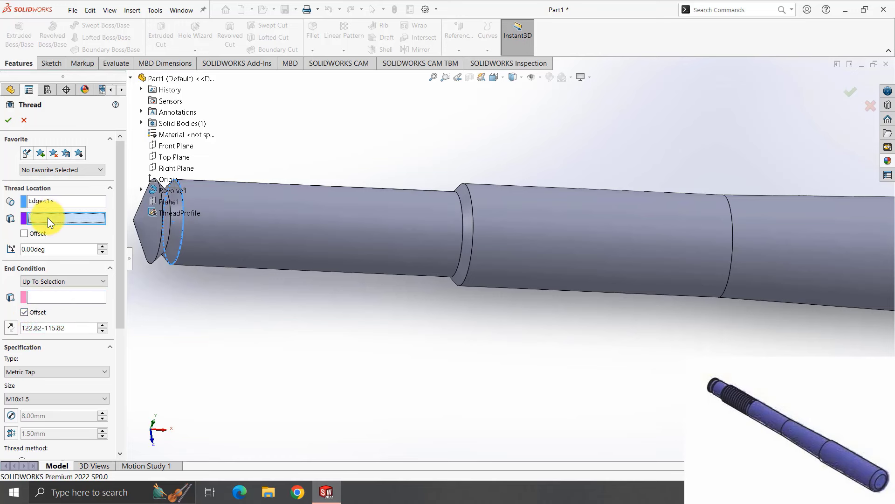
pyautogui.click(460, 240)
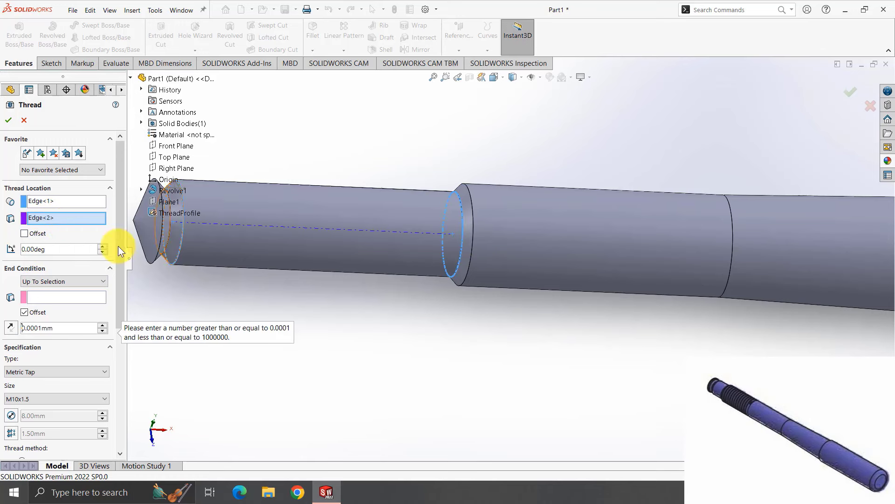
pyautogui.click(49, 293)
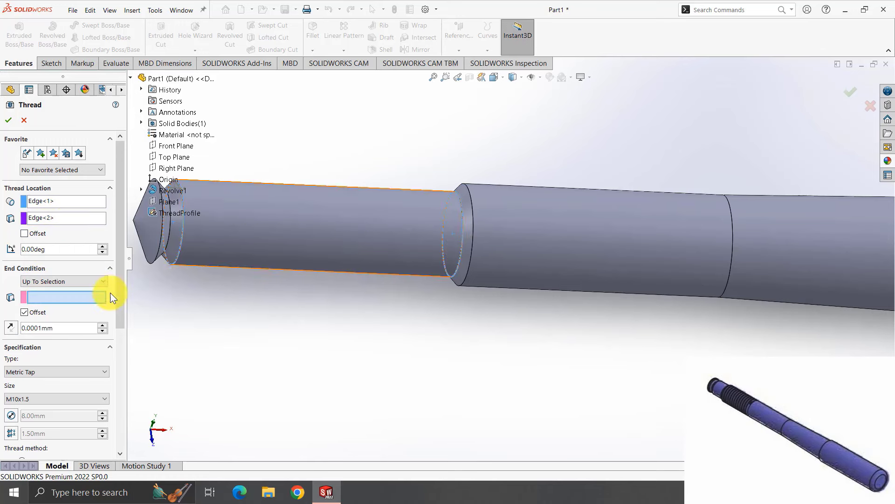
pyautogui.click(468, 237)
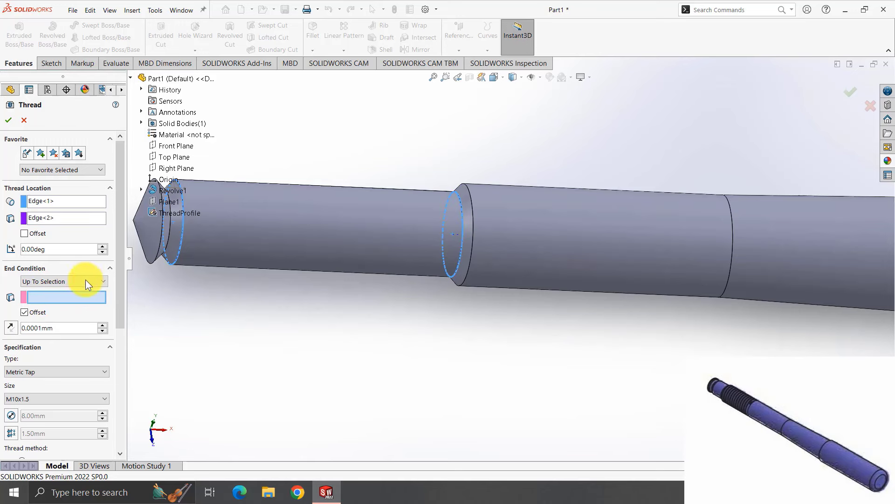
pyautogui.click(26, 312)
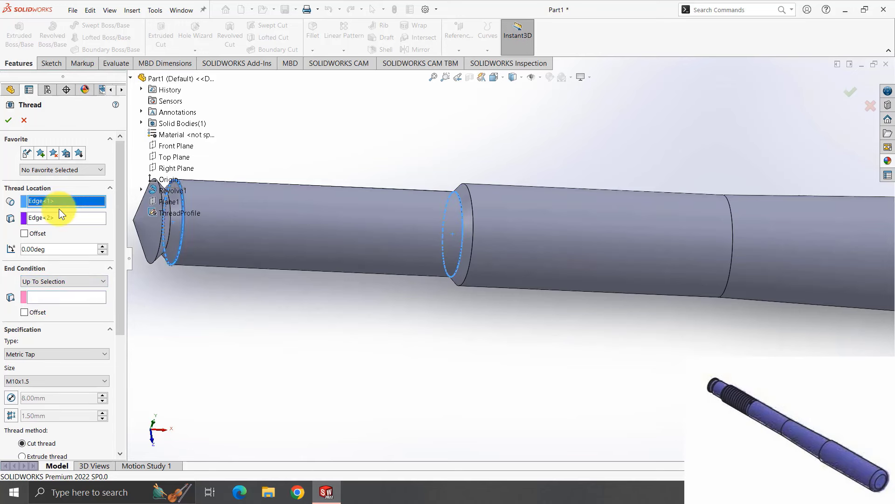
pyautogui.rightClick(58, 220)
pyautogui.click(83, 235)
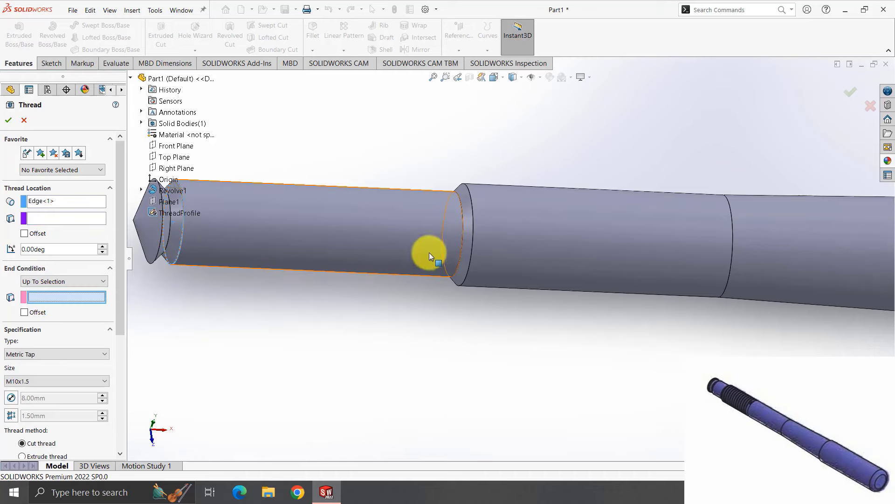
pyautogui.click(464, 238)
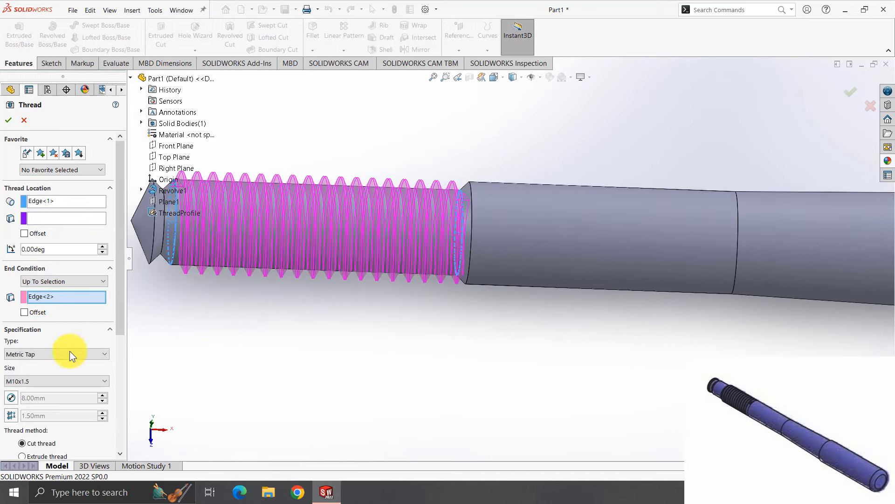
# Offset the thread end by 6.85 mm.
pyautogui.click(24, 312)
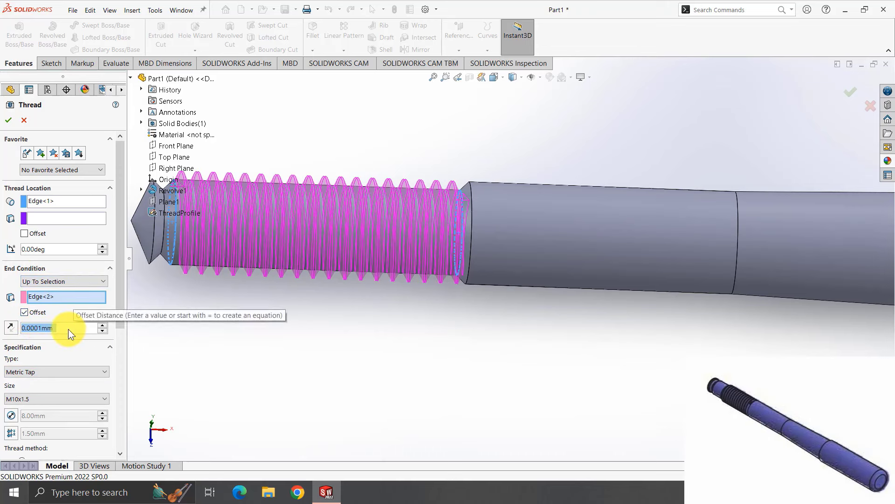
pyautogui.write('122.82')
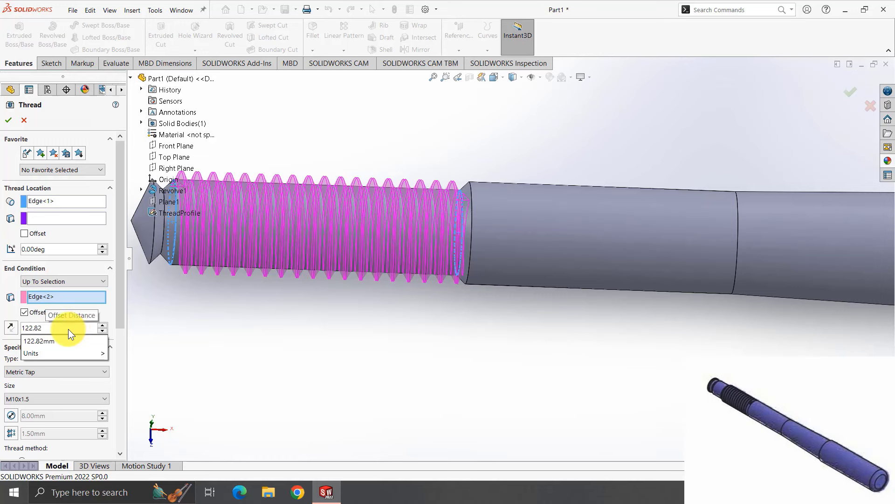
pyautogui.press('Home')
pyautogui.write('115.9-')
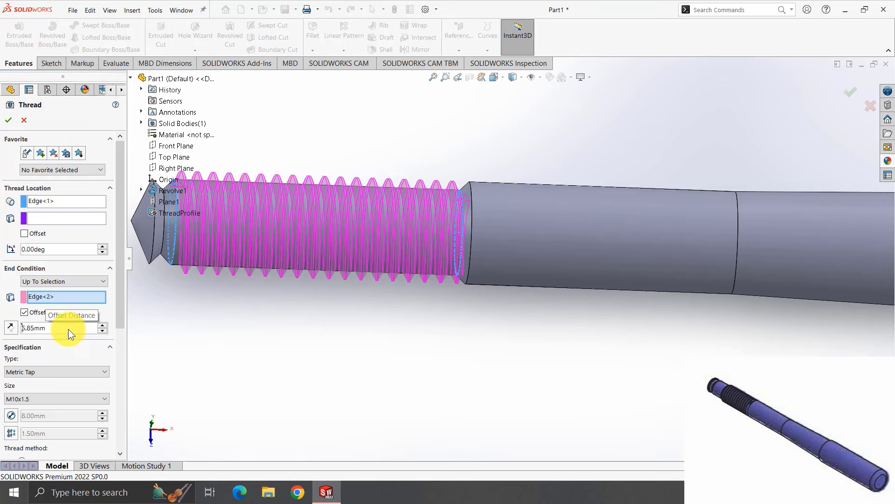
pyautogui.press('Return')
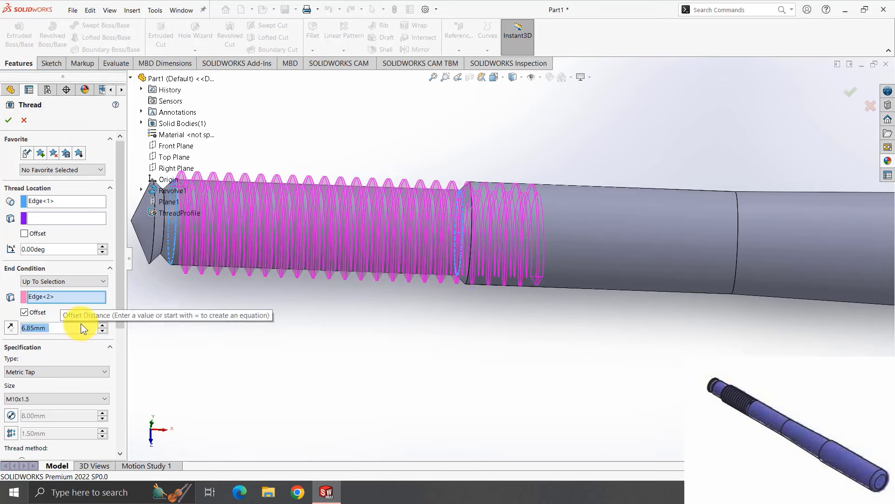
pyautogui.click(51, 313)
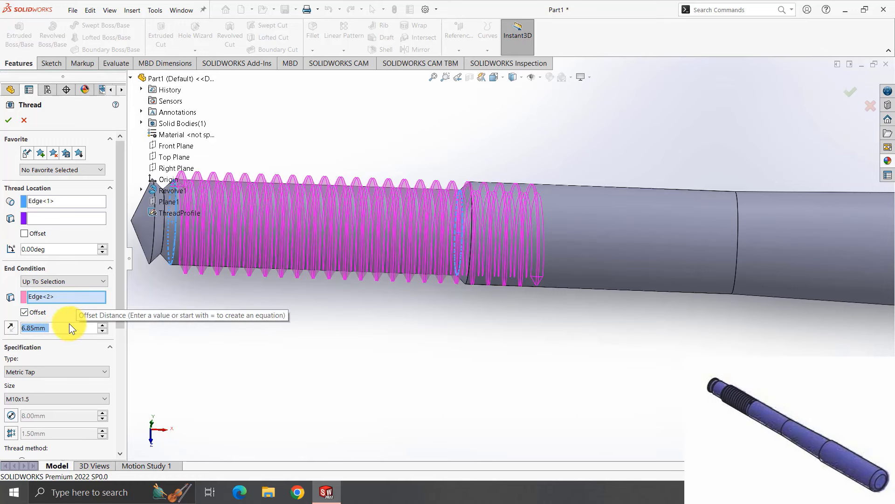
# Reverse the end offset direction and clear the thread's start and end references.
pyautogui.click(53, 200)
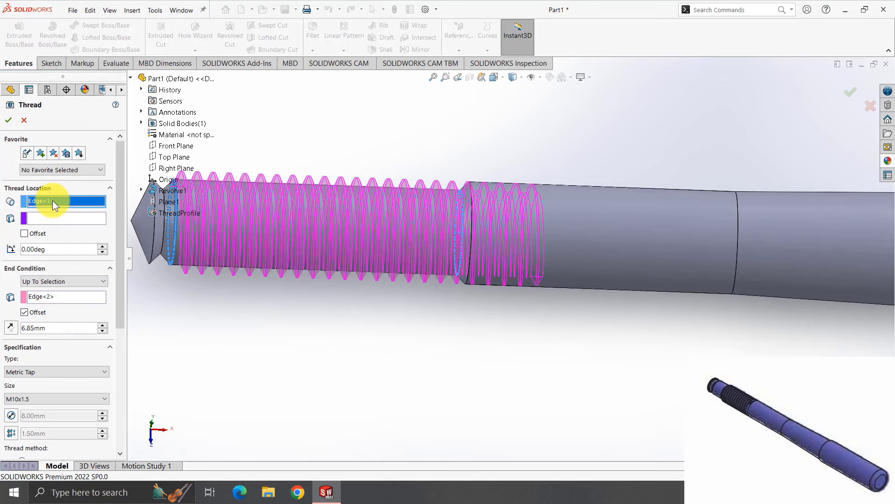
pyautogui.click(54, 298)
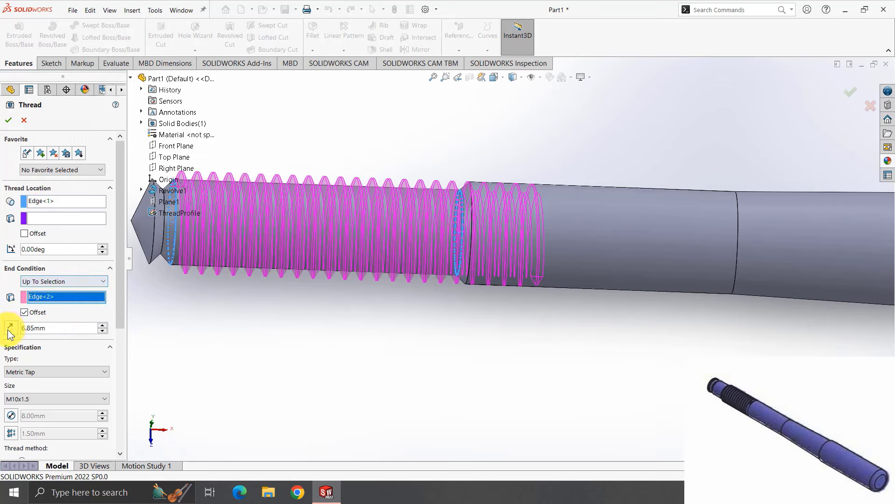
pyautogui.click(9, 328)
pyautogui.rightClick(43, 298)
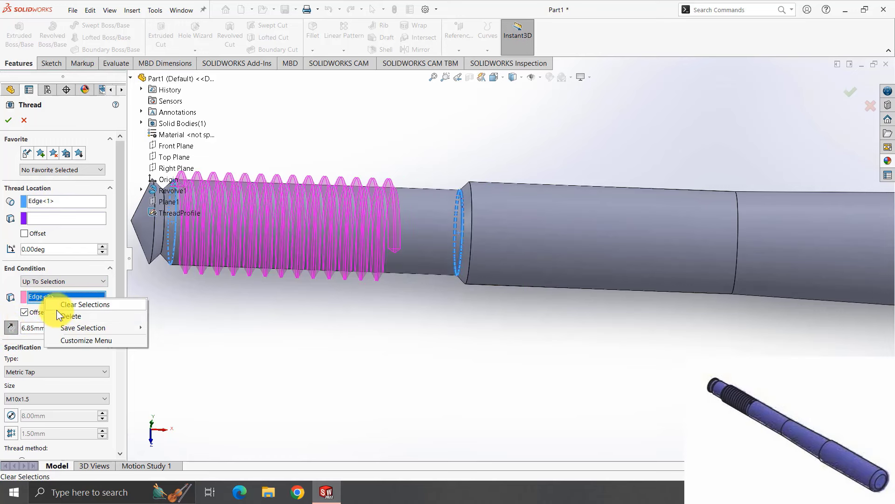
pyautogui.click(57, 308)
pyautogui.rightClick(44, 199)
pyautogui.click(52, 206)
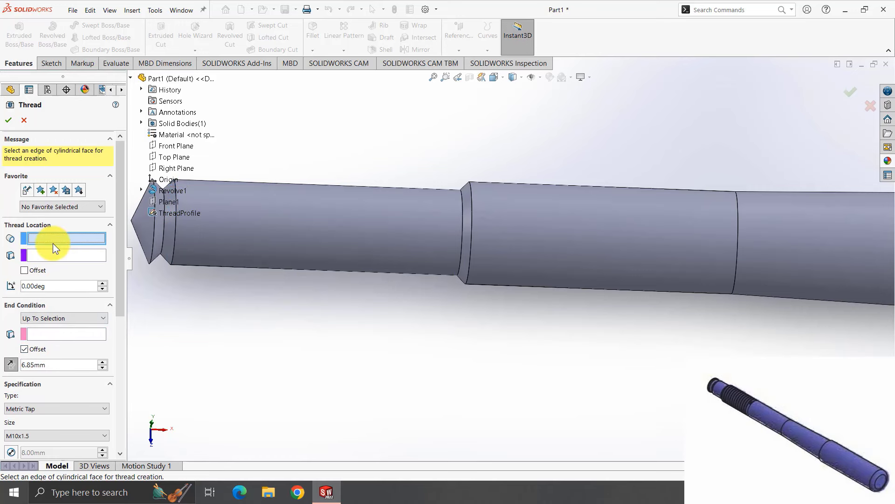
# Run the extruded M10x1.5 thread from the shoulder edge to the chamfer-side edge.
pyautogui.click(470, 241)
pyautogui.click(51, 297)
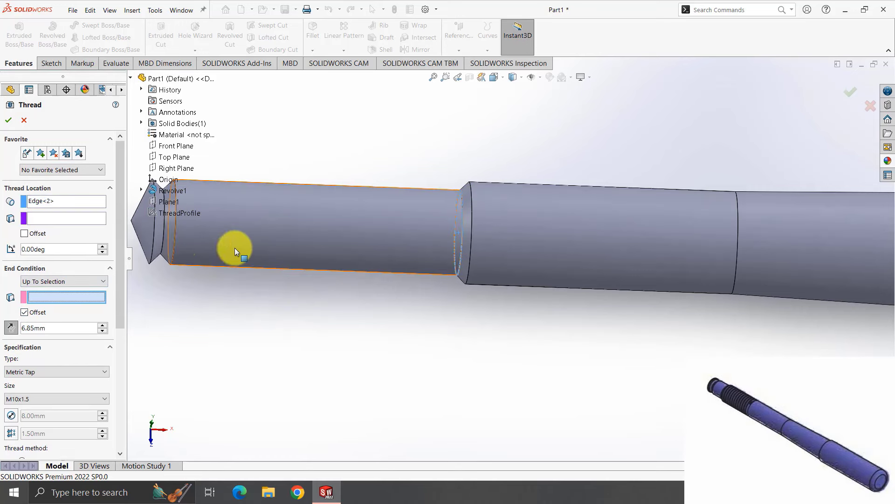
pyautogui.click(175, 242)
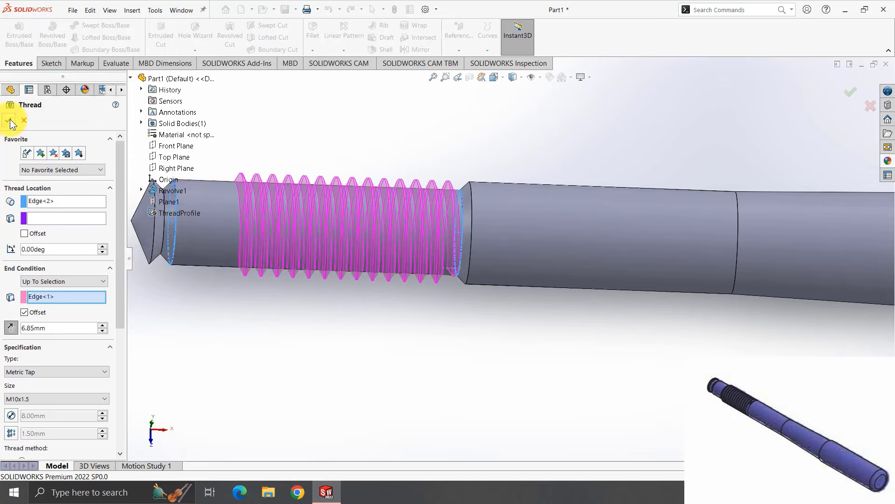
pyautogui.scroll(-1, 112, 317)
pyautogui.scroll(-4, 70, 355)
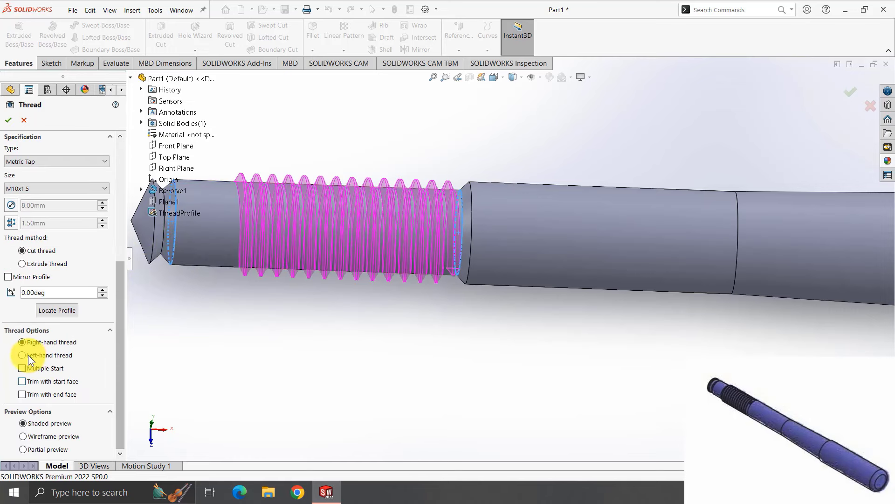
pyautogui.click(23, 260)
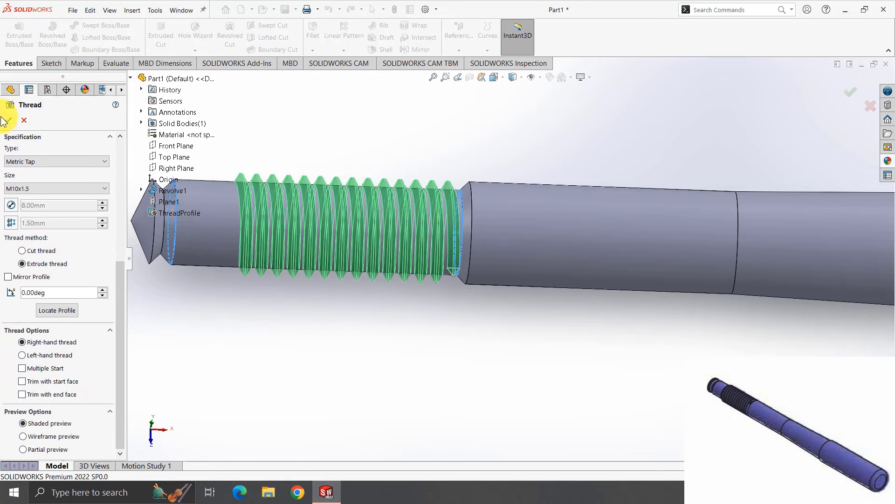
pyautogui.rightClick(214, 240)
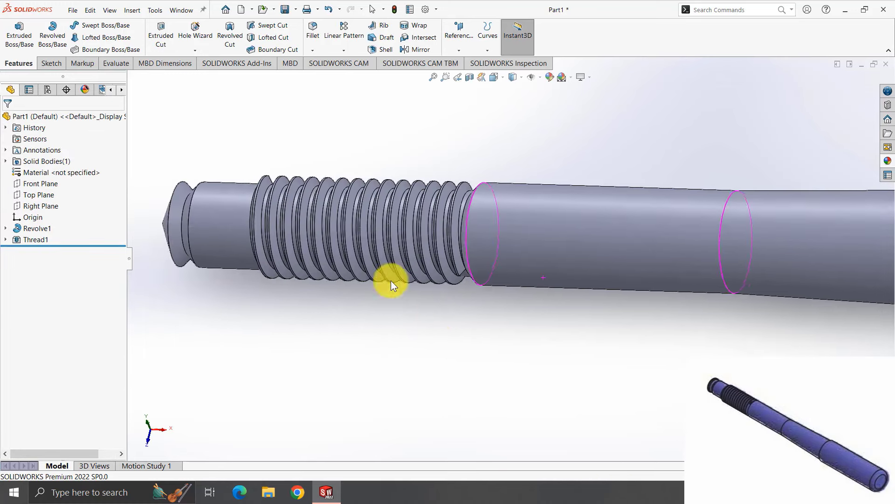
# Fillet the two edges at the shaft's pointed tip with 1 mm radius.
pyautogui.click(313, 30)
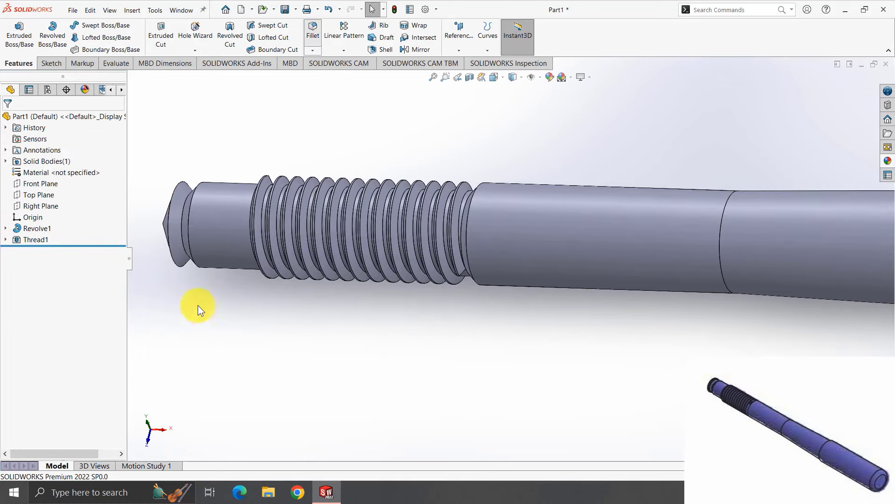
pyautogui.click(185, 254)
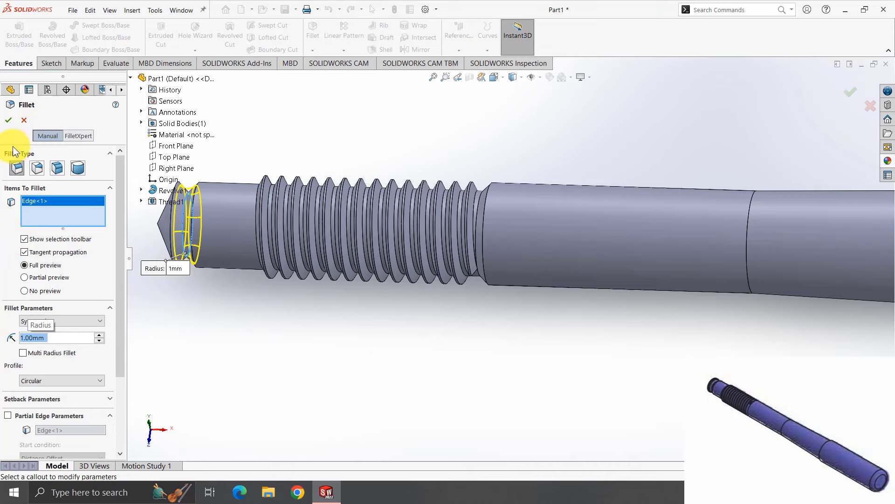
pyautogui.click(9, 120)
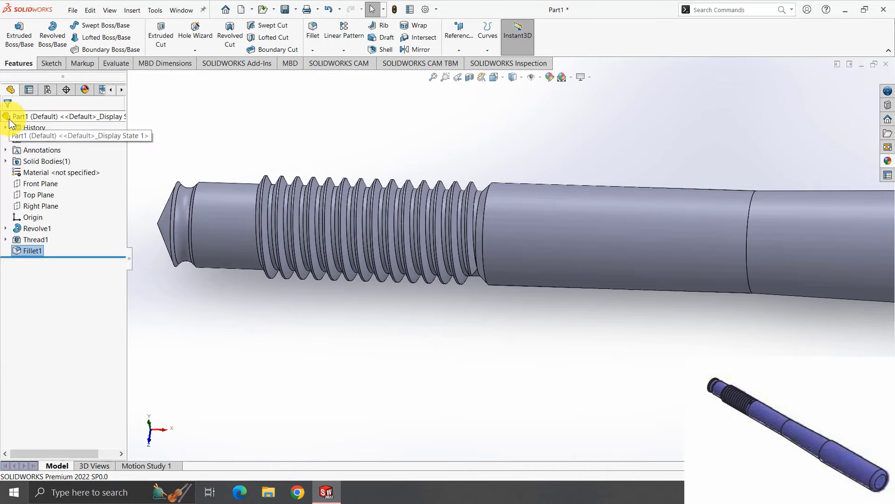
pyautogui.click(172, 243)
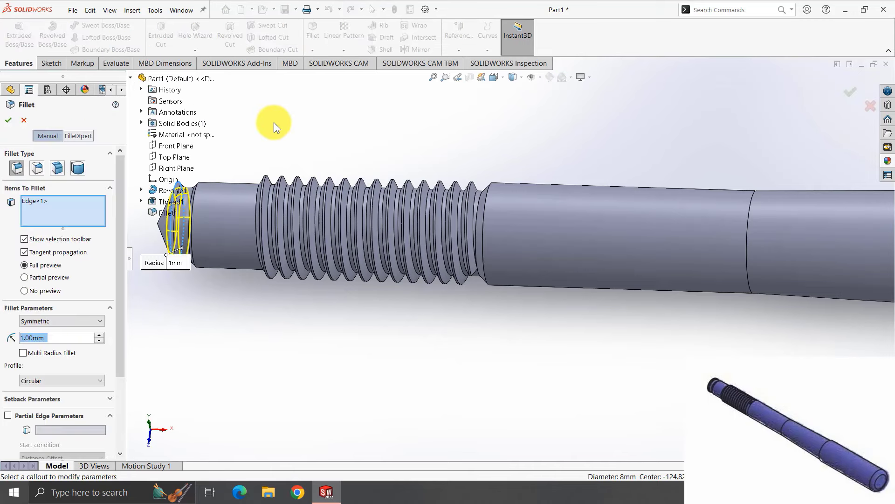
pyautogui.press('Return')
pyautogui.scroll(-5, 607, 228)
pyautogui.click(433, 77)
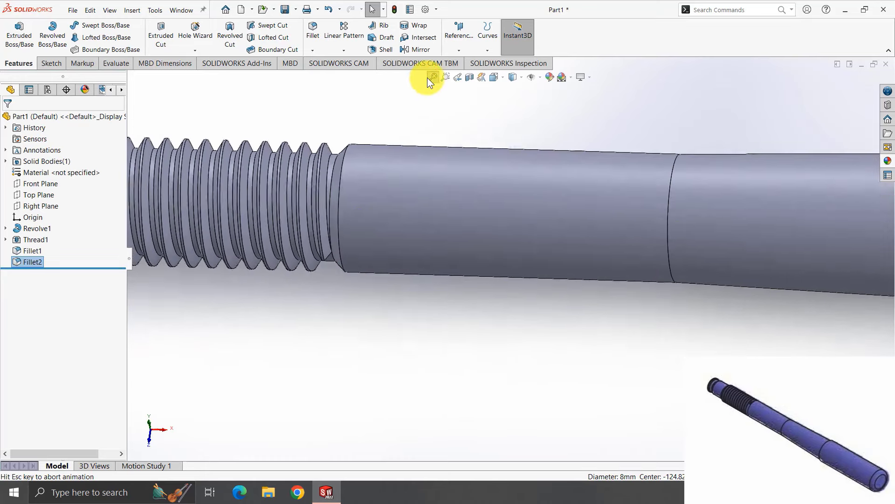
# Round the edge at the shaft's far end with a 2 mm fillet.
pyautogui.click(734, 274)
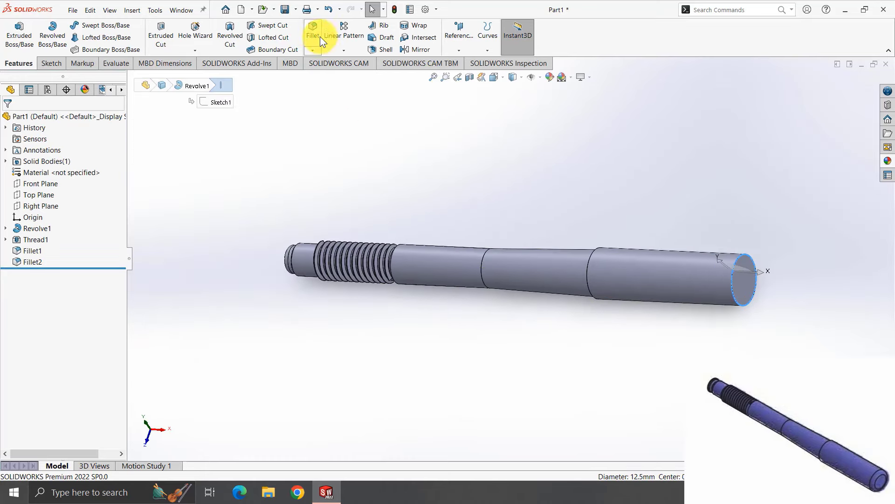
pyautogui.click(313, 33)
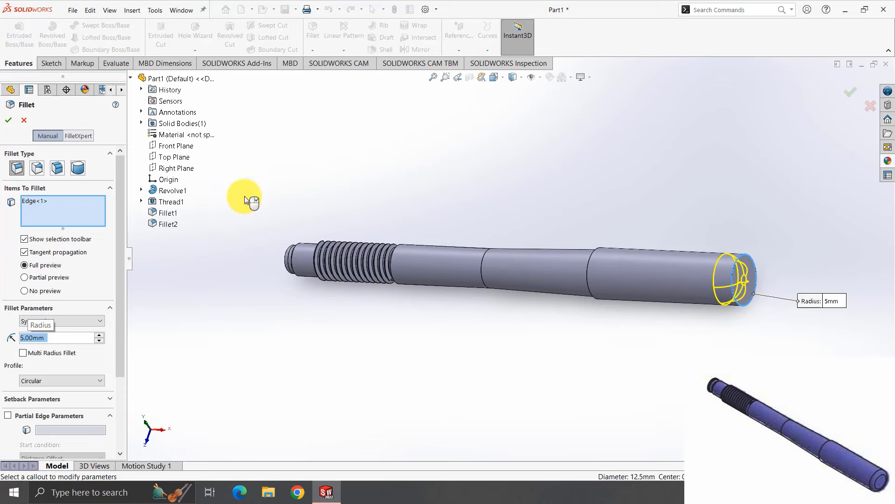
pyautogui.write('3')
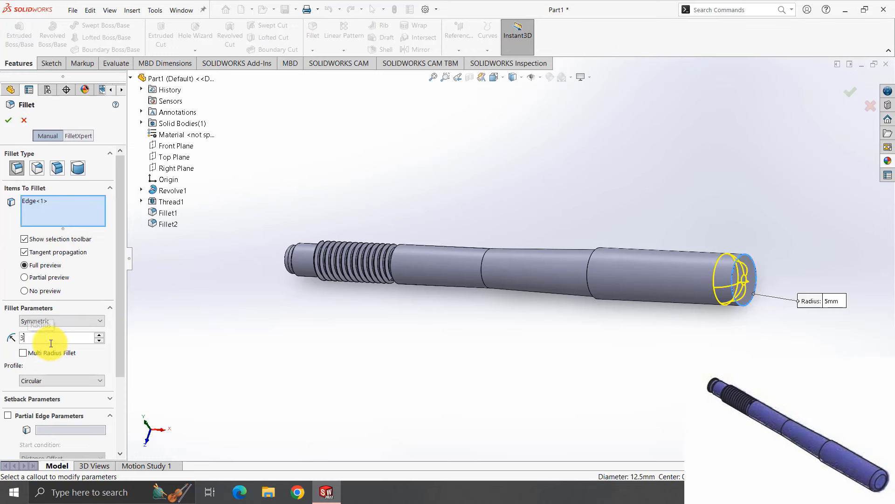
pyautogui.write('2')
pyautogui.press('Return')
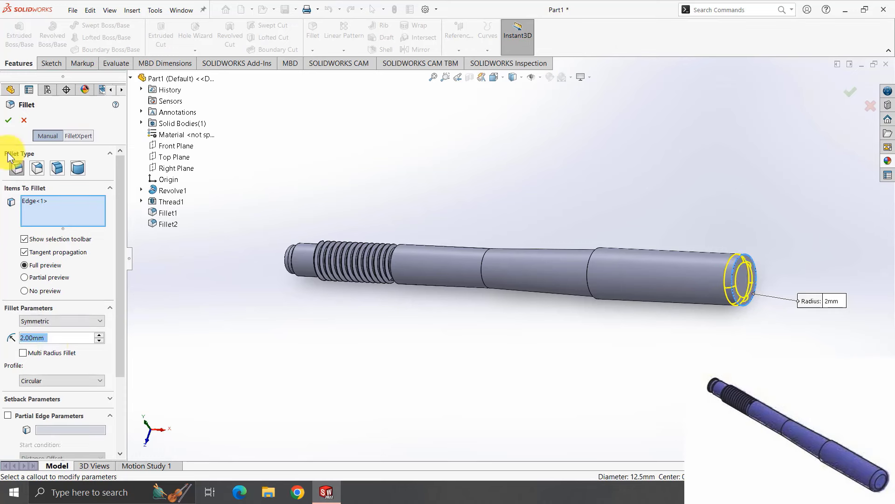
pyautogui.press('Return')
# Zoom in on the thread shoulder and fillet its edge at 2 mm.
pyautogui.moveTo(573, 213)
pyautogui.mouseDown(button='middle')
pyautogui.moveTo(513, 206)
pyautogui.moveTo(570, 213)
pyautogui.mouseUp(button='middle')
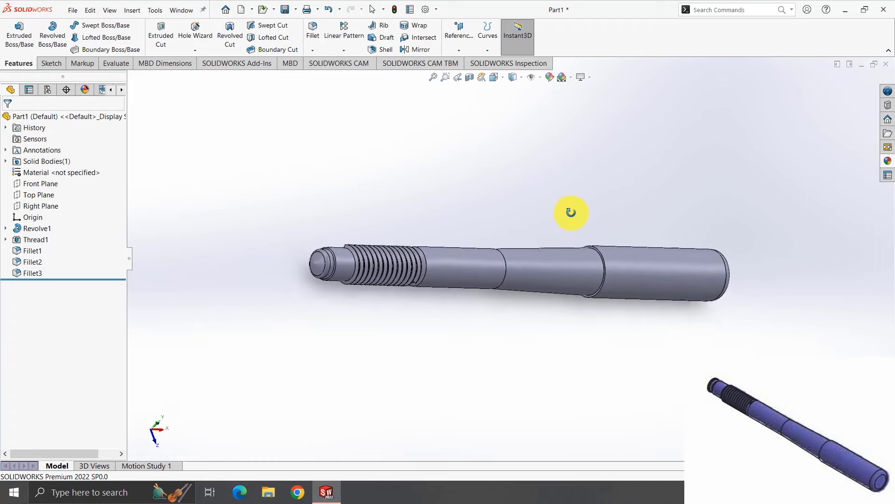
pyautogui.scroll(-5, 571, 212)
pyautogui.click(454, 75)
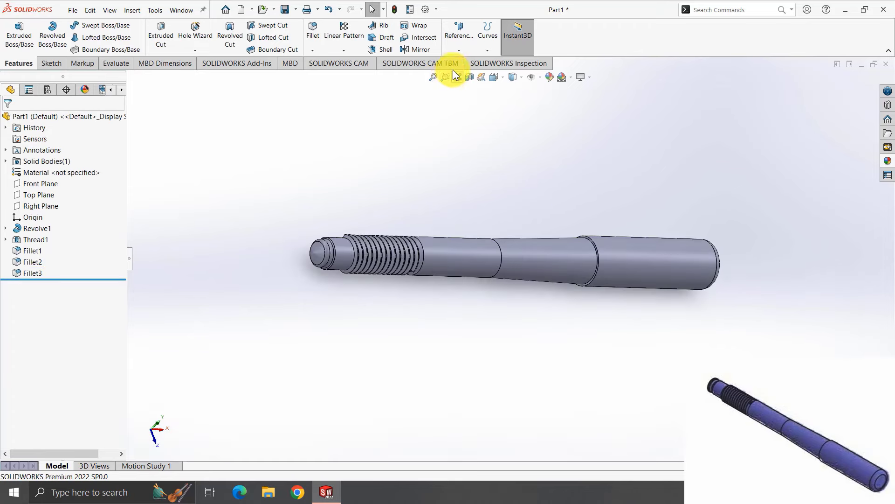
pyautogui.moveTo(401, 219)
pyautogui.mouseDown(button='middle')
pyautogui.moveTo(359, 289)
pyautogui.moveTo(365, 255)
pyautogui.mouseUp(button='middle')
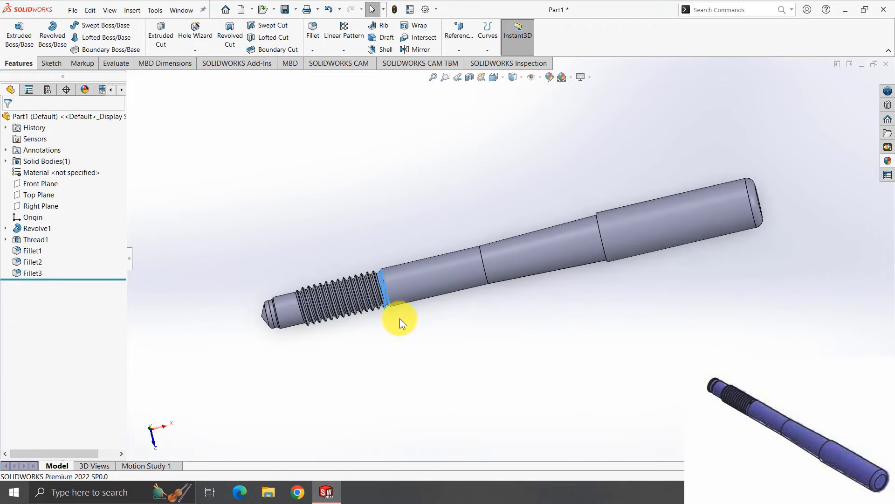
pyautogui.moveTo(321, 262); pyautogui.dragTo(414, 324)
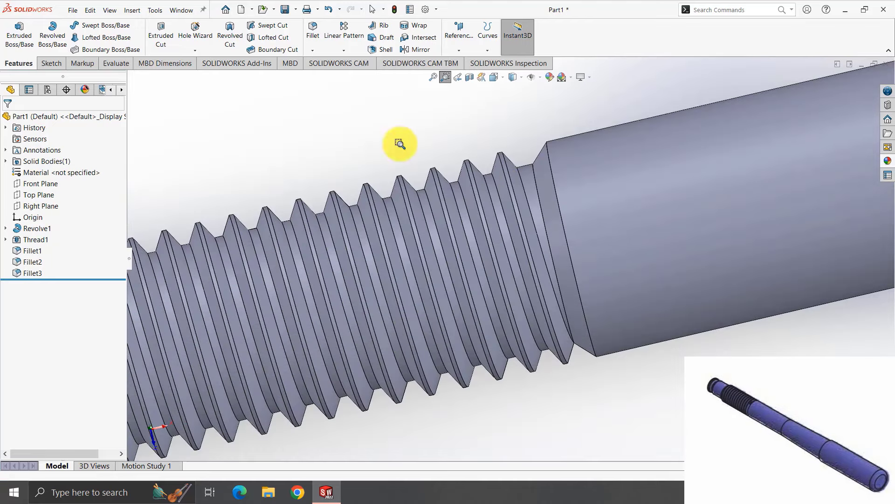
pyautogui.click(553, 181)
pyautogui.scroll(3, 359, 149)
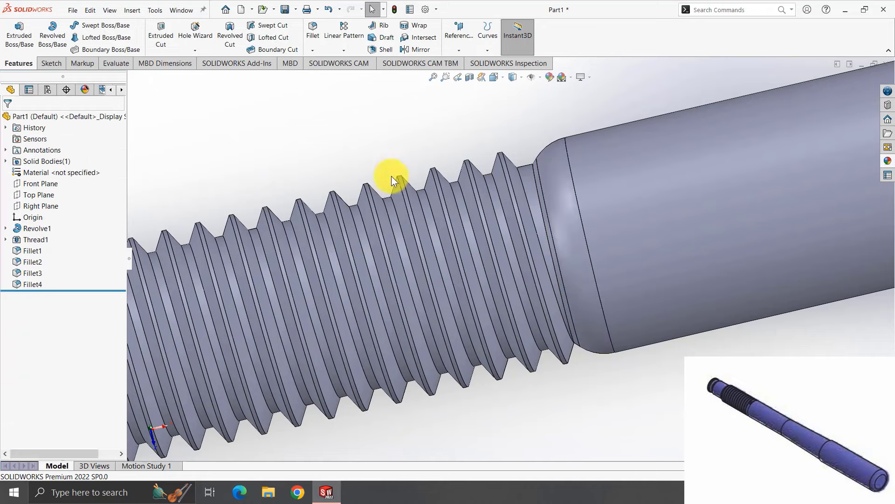
pyautogui.scroll(-2, 468, 290)
pyautogui.scroll(-2, 486, 286)
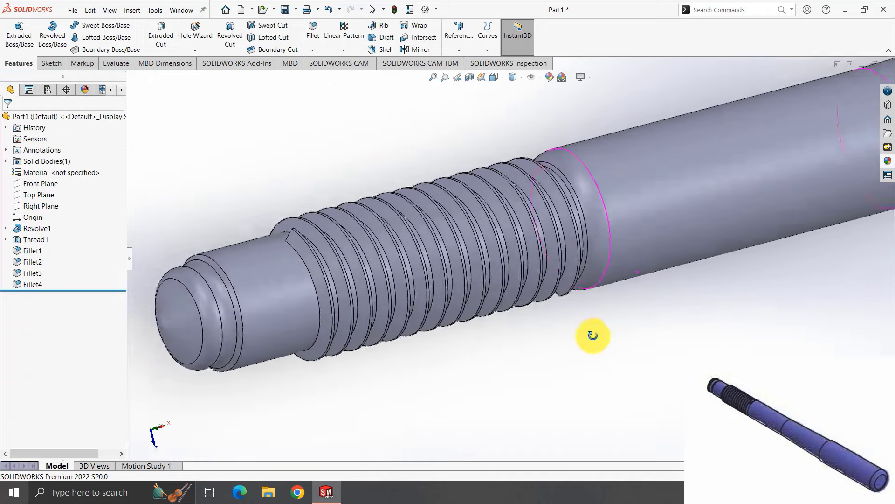
# Give the whole Part1 shaft a dark blue appearance and reorient the view.
pyautogui.rightClick(682, 190)
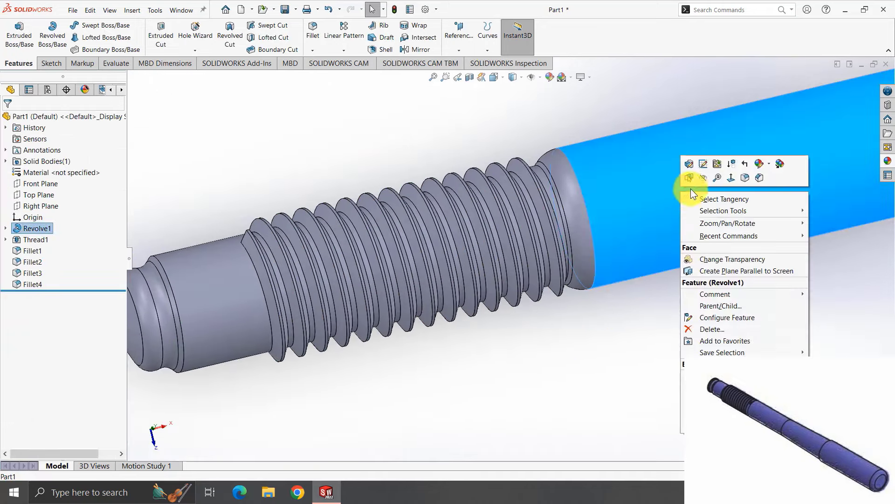
pyautogui.click(768, 164)
pyautogui.click(775, 215)
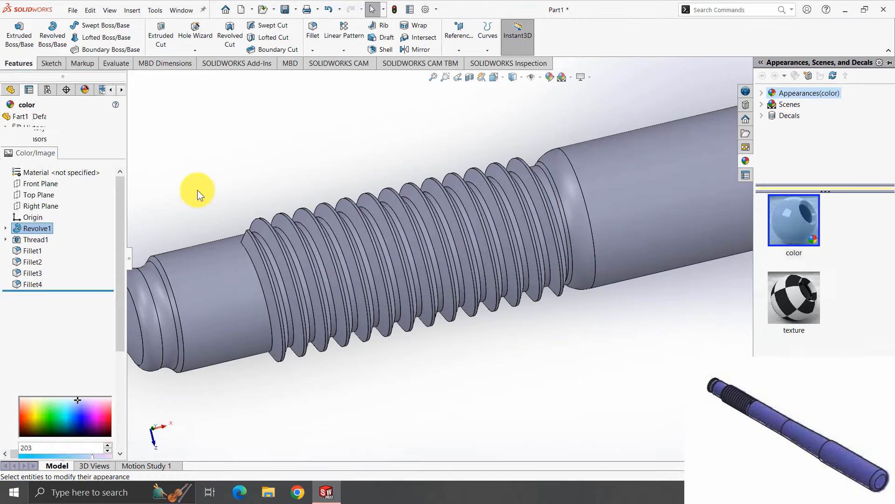
pyautogui.click(71, 362)
pyautogui.click(9, 120)
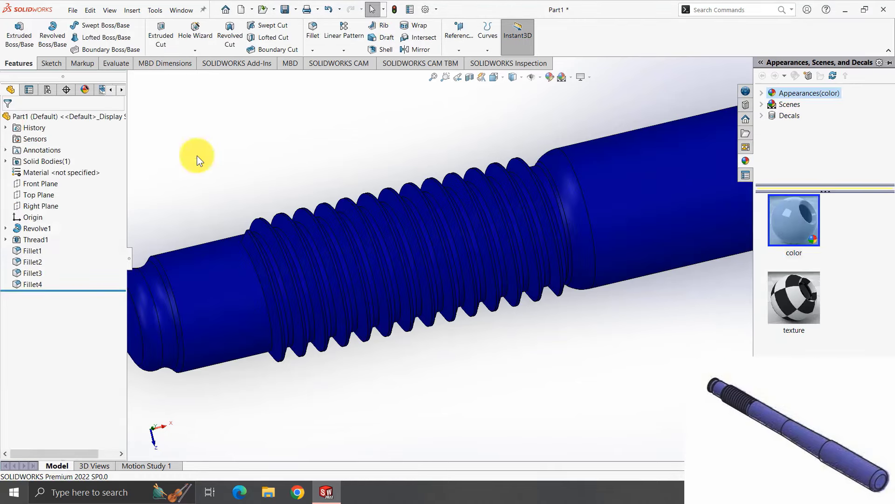
pyautogui.press('space')
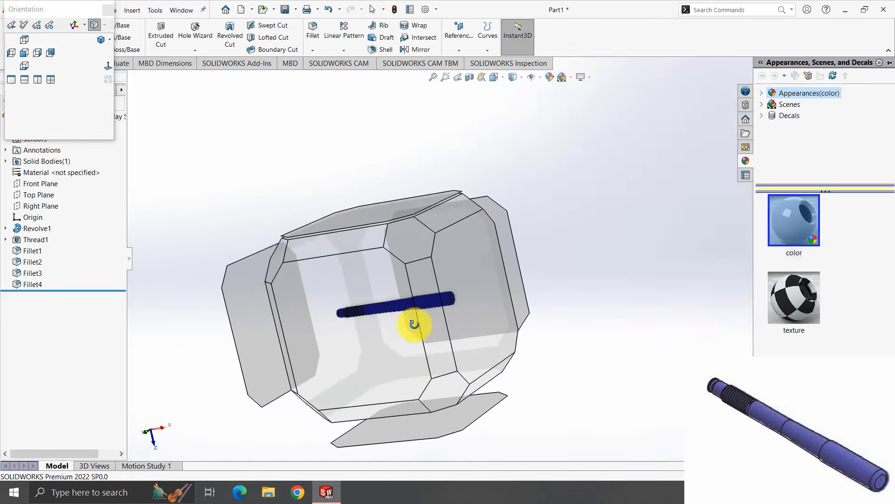
pyautogui.moveTo(452, 275)
pyautogui.mouseDown(button='middle')
pyautogui.moveTo(410, 250)
pyautogui.moveTo(432, 359)
pyautogui.mouseUp(button='middle')
pyautogui.scroll(5, 409, 249)
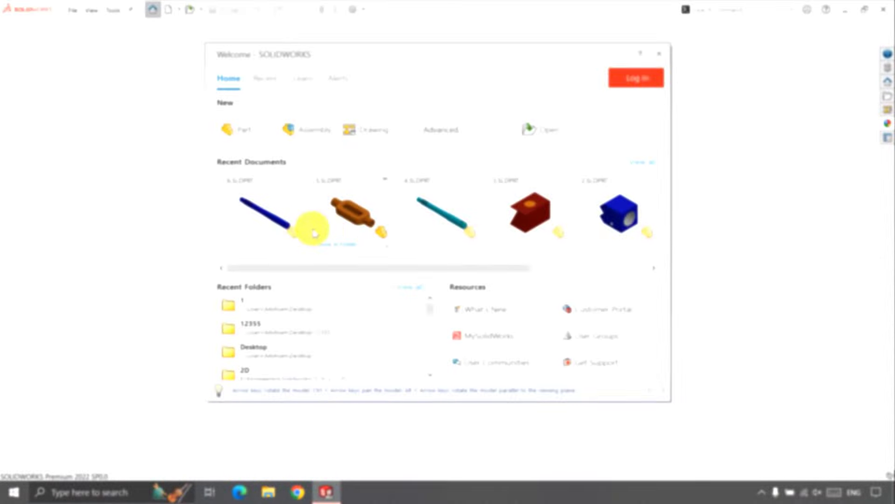
# Start a new assembly, load all part files, and place the first component and the 90°-rotated blue block.
pyautogui.click(285, 130)
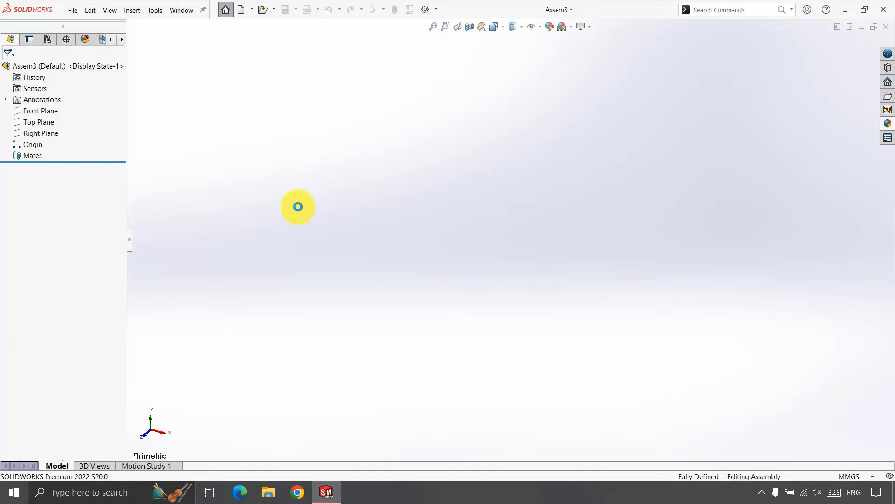
pyautogui.hotkey('ctrl', 'a')
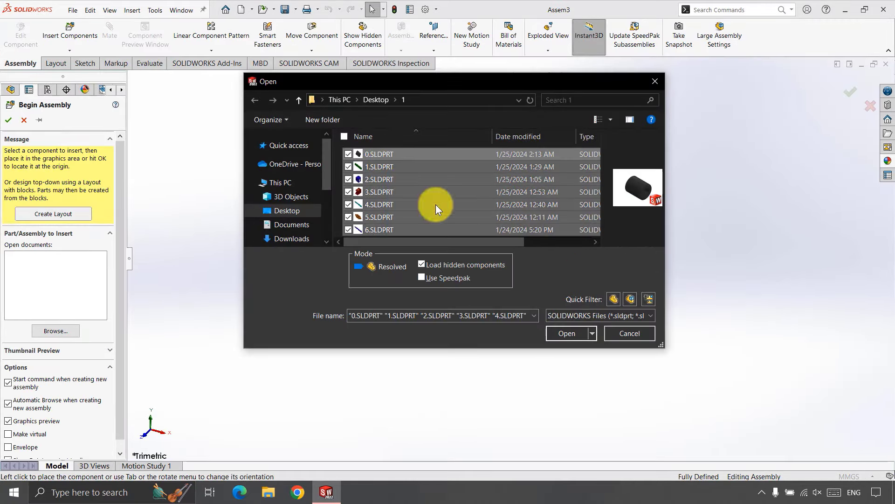
pyautogui.click(563, 335)
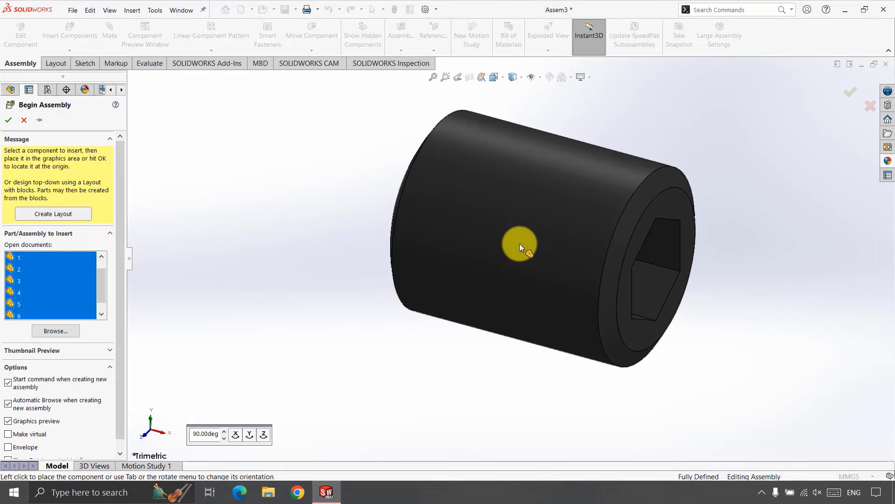
pyautogui.click(438, 243)
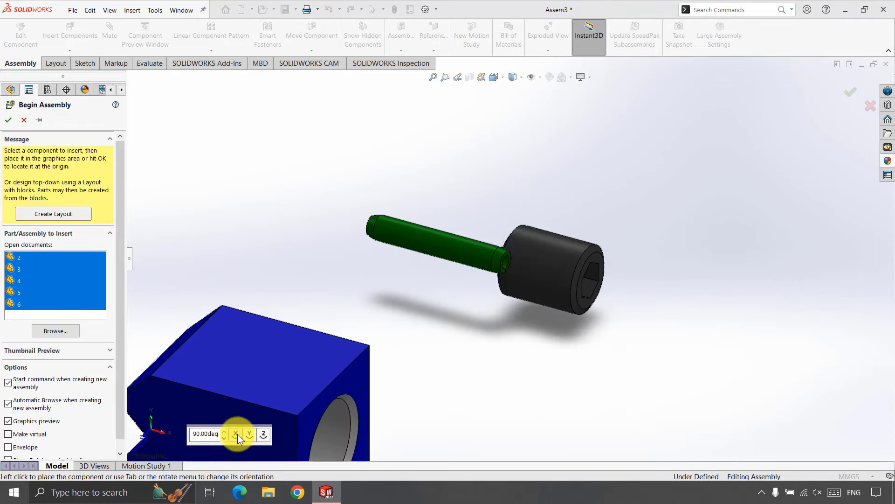
pyautogui.click(237, 434)
pyautogui.click(609, 254)
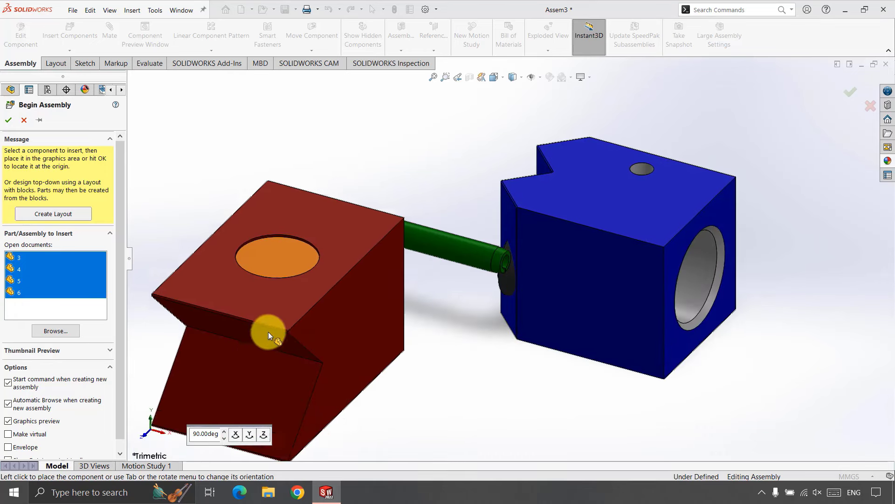
# Rotate the red block preview about X and Z and place it beside the blue block.
pyautogui.click(234, 432)
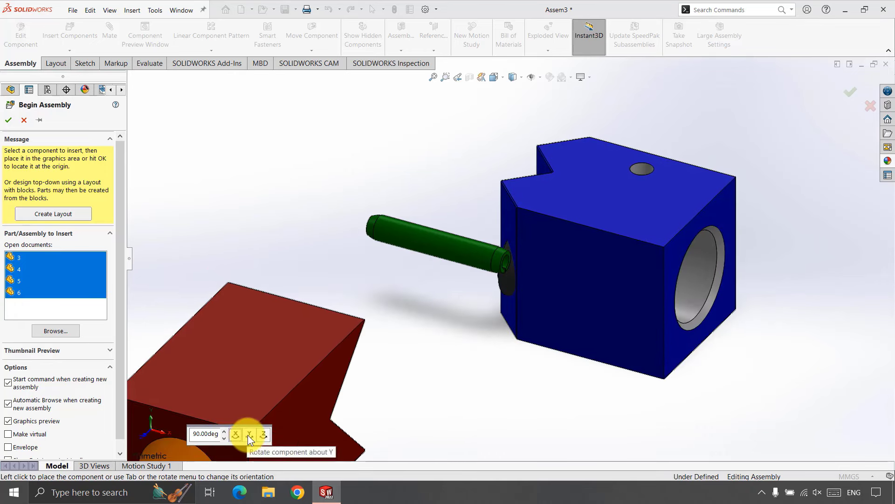
pyautogui.click(247, 434)
pyautogui.click(262, 430)
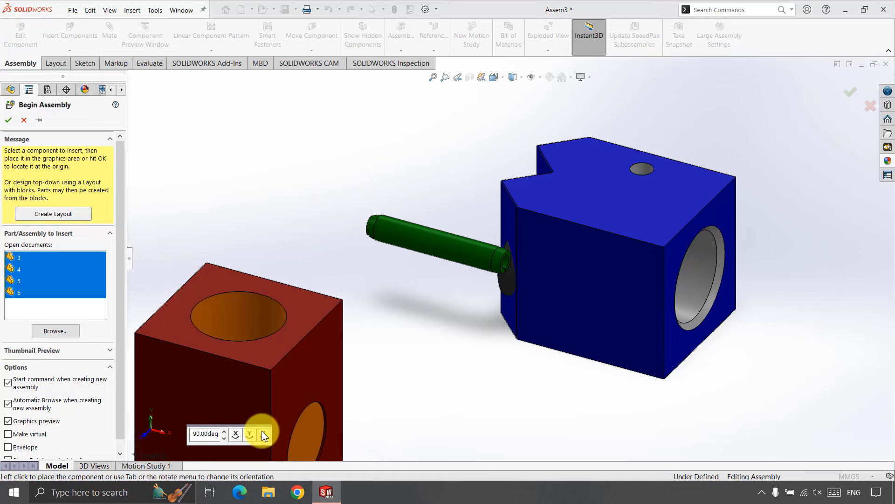
pyautogui.click(262, 430)
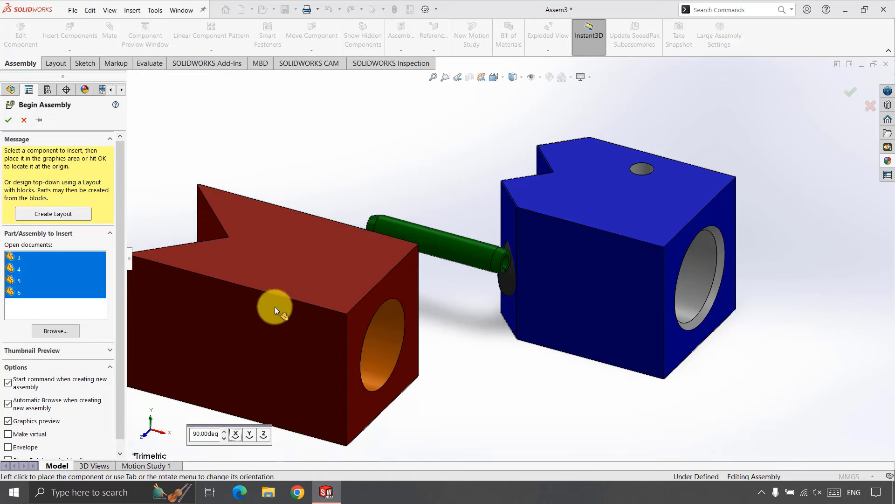
pyautogui.click(238, 433)
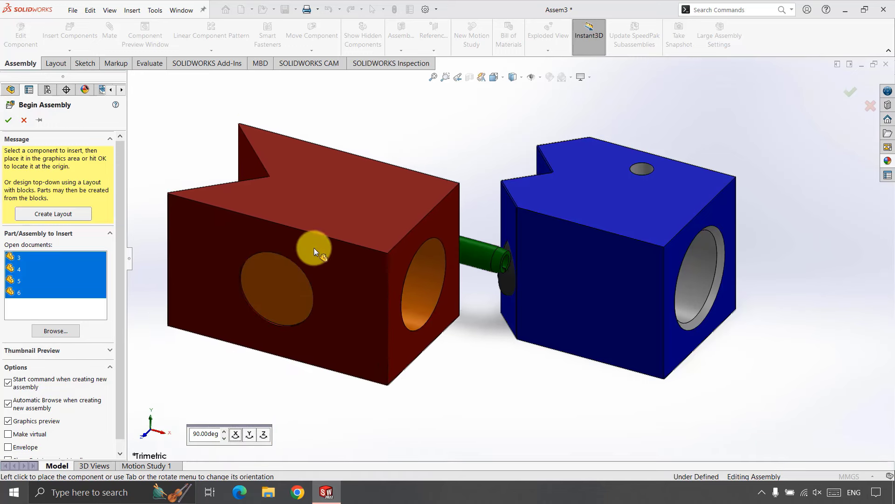
pyautogui.click(368, 296)
# Place the cyan handle, orange wrench body and blue handle (turned 90° about Y).
pyautogui.scroll(2, 441, 90)
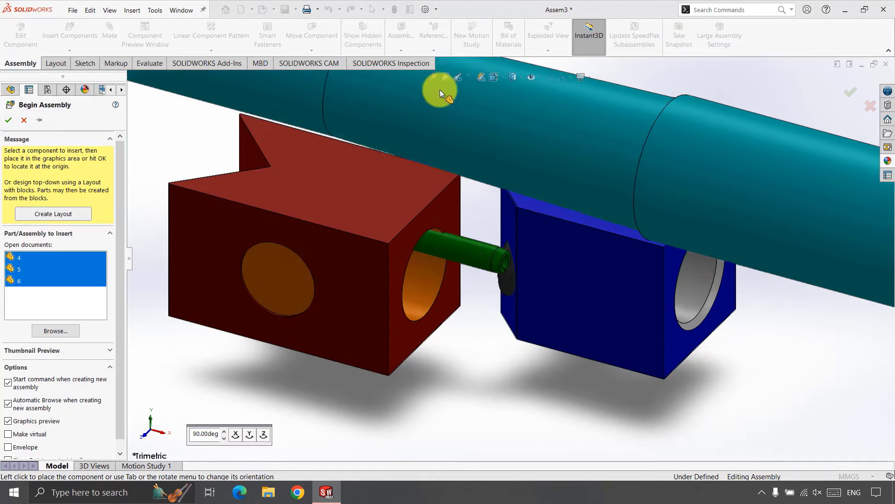
pyautogui.scroll(3, 471, 178)
pyautogui.scroll(3, 612, 293)
pyautogui.click(627, 293)
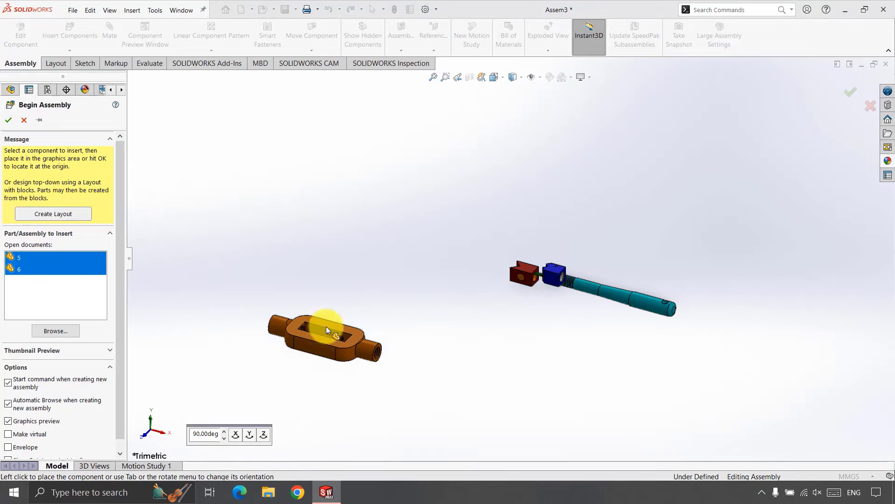
pyautogui.click(454, 267)
pyautogui.click(252, 435)
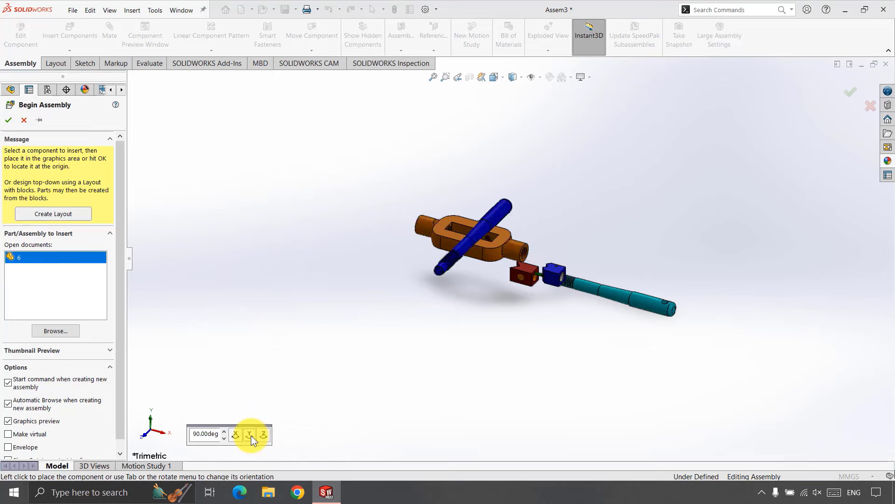
pyautogui.click(348, 196)
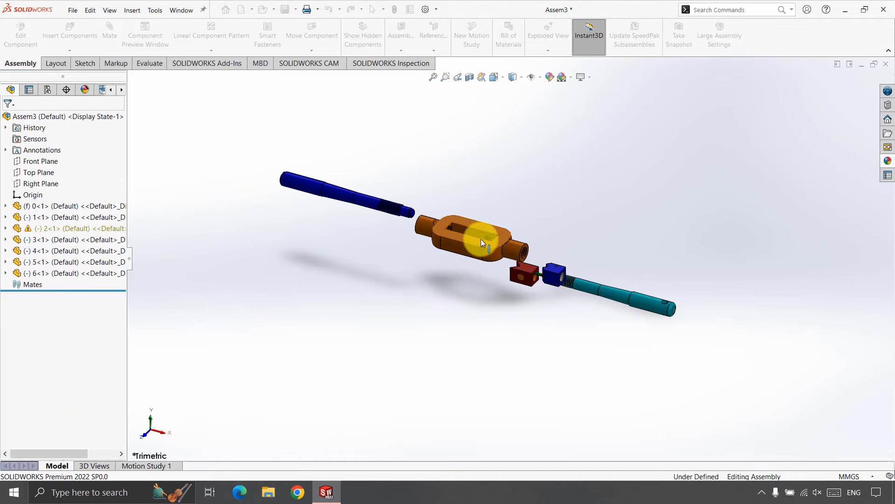
pyautogui.scroll(-2, 517, 200)
pyautogui.scroll(-2, 515, 234)
pyautogui.scroll(-3, 549, 368)
pyautogui.scroll(2, 550, 368)
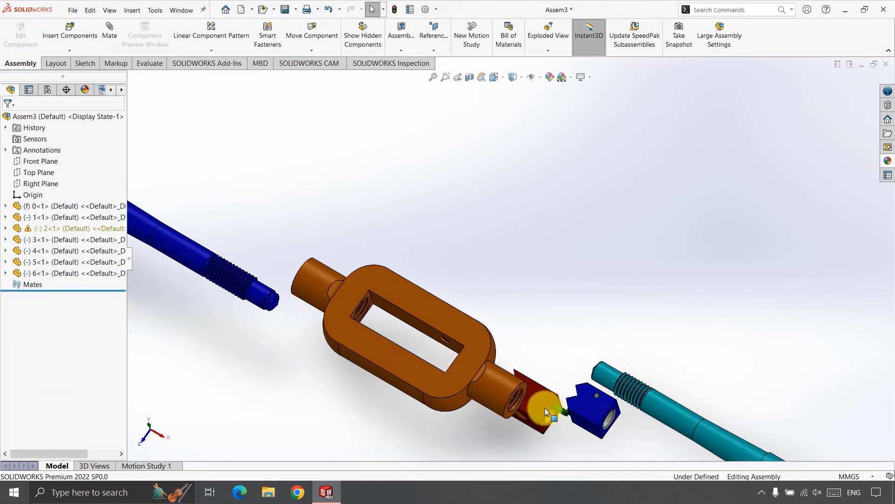
pyautogui.moveTo(571, 306)
pyautogui.mouseDown(button='middle')
pyautogui.moveTo(600, 216)
pyautogui.moveTo(585, 266)
pyautogui.mouseUp(button='middle')
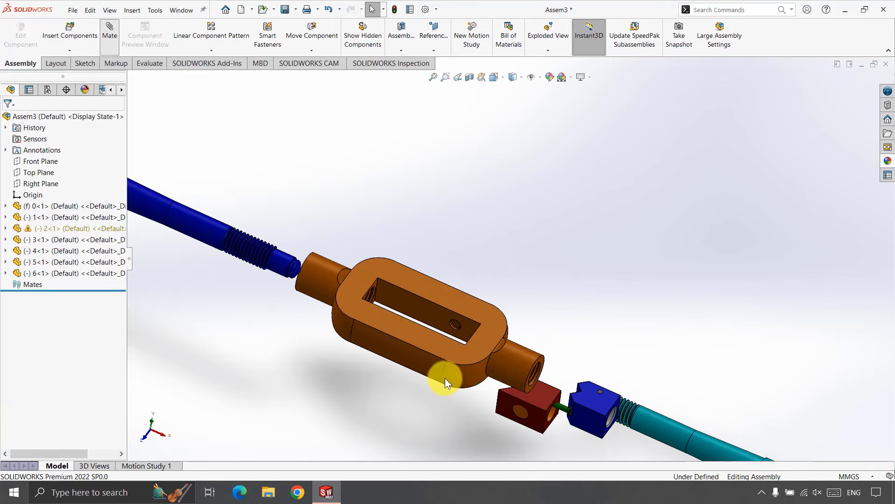
# Mate the red block's face coincident to the slot's inner face with flipped alignment.
pyautogui.click(533, 420)
pyautogui.click(442, 322)
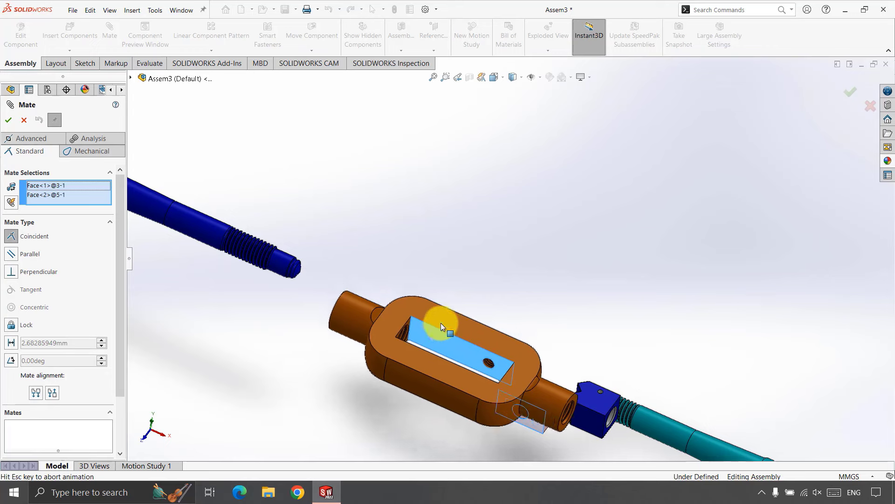
pyautogui.click(398, 340)
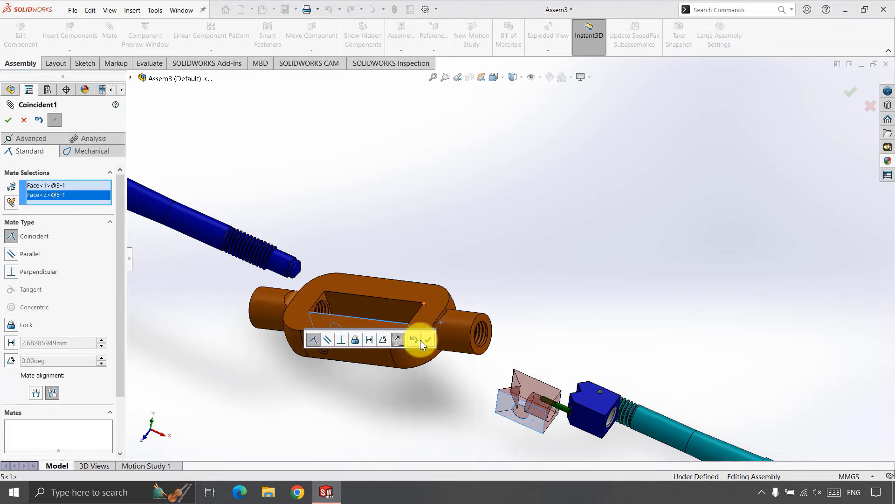
pyautogui.click(426, 338)
pyautogui.moveTo(448, 371)
pyautogui.mouseDown(button='middle')
pyautogui.moveTo(456, 422)
pyautogui.moveTo(517, 388)
pyautogui.mouseUp(button='middle')
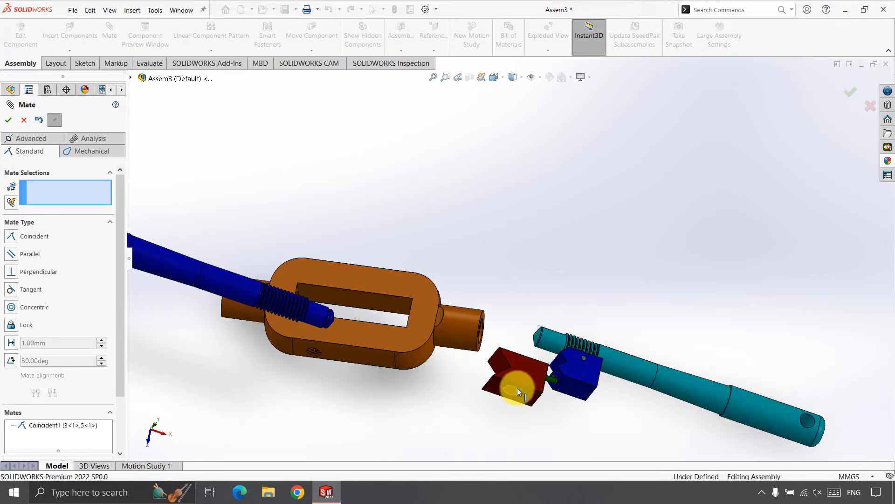
# Add a 0 mm distance mate between block and slot edges and drag the block into the slot.
pyautogui.click(522, 385)
pyautogui.click(368, 325)
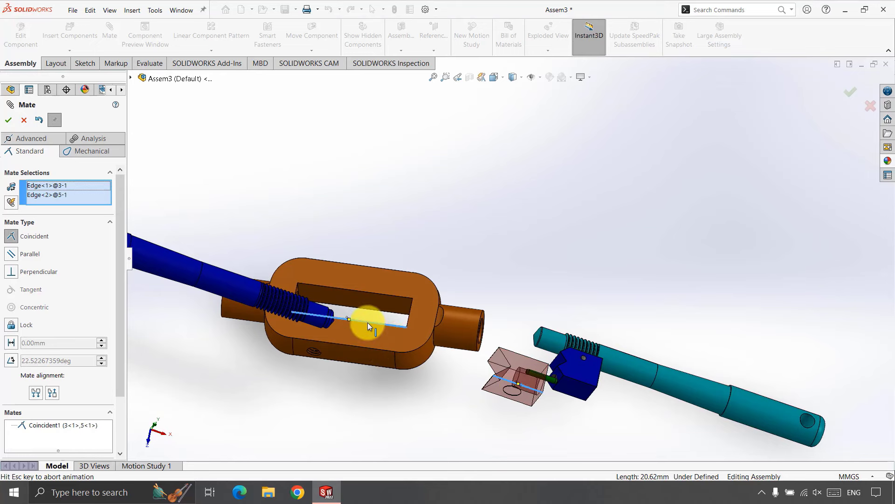
pyautogui.click(14, 343)
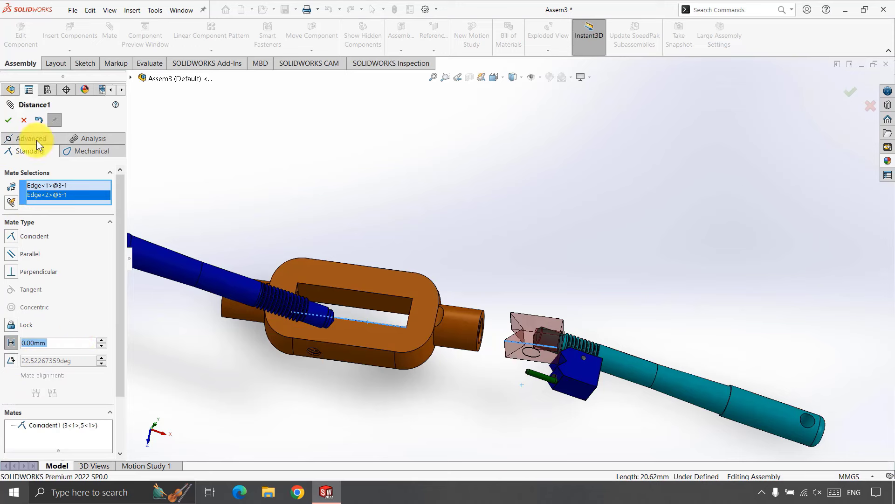
pyautogui.click(10, 119)
pyautogui.moveTo(529, 336)
pyautogui.mouseDown()
pyautogui.moveTo(382, 318)
pyautogui.moveTo(374, 221)
pyautogui.mouseUp()
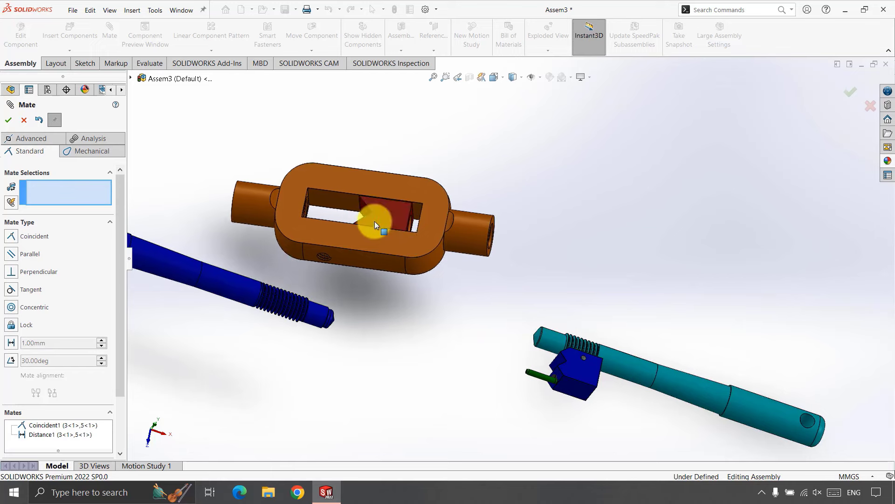
pyautogui.click(22, 120)
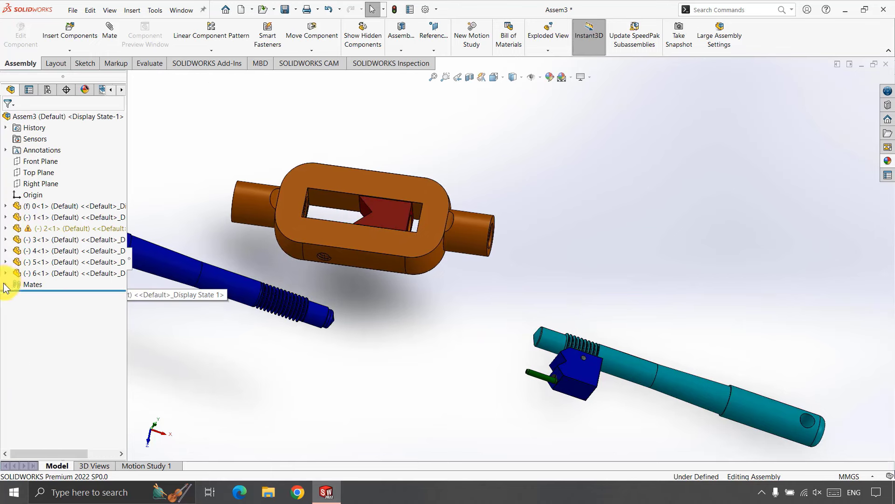
pyautogui.click(6, 284)
# Delete the Distance1 mate and drag the red block out to the body's right.
pyautogui.click(50, 307)
pyautogui.rightClick(49, 306)
pyautogui.click(74, 298)
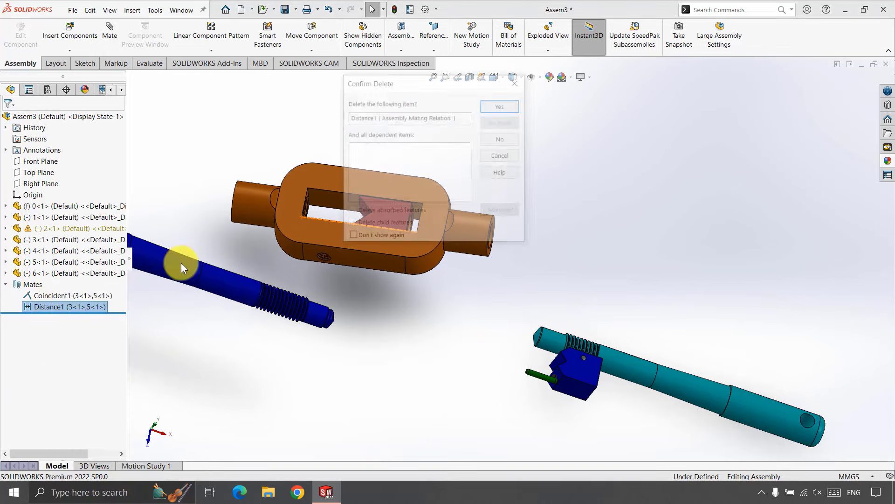
pyautogui.click(501, 99)
pyautogui.moveTo(391, 211); pyautogui.dragTo(602, 258)
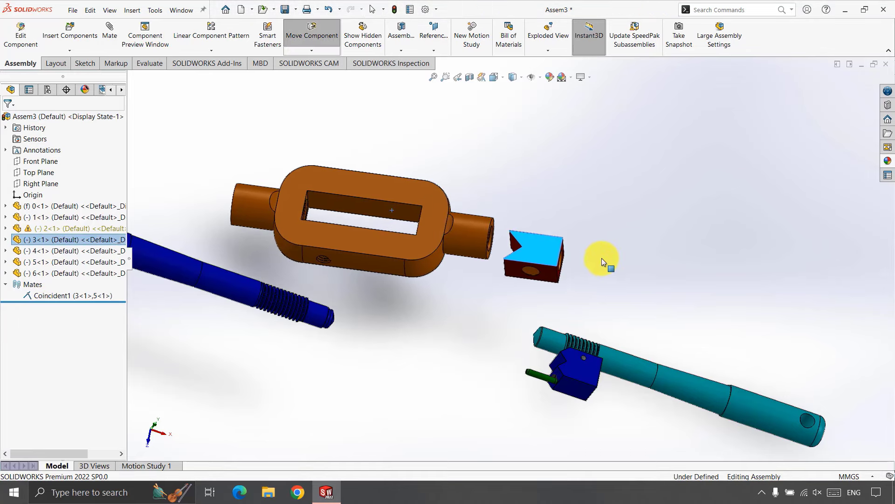
# Mate a red block edge coincident to the matching slot edge with flipped alignment.
pyautogui.press('m')
pyautogui.click(541, 262)
pyautogui.moveTo(400, 296)
pyautogui.mouseDown(button='middle')
pyautogui.moveTo(366, 76)
pyautogui.moveTo(385, 251)
pyautogui.mouseUp(button='middle')
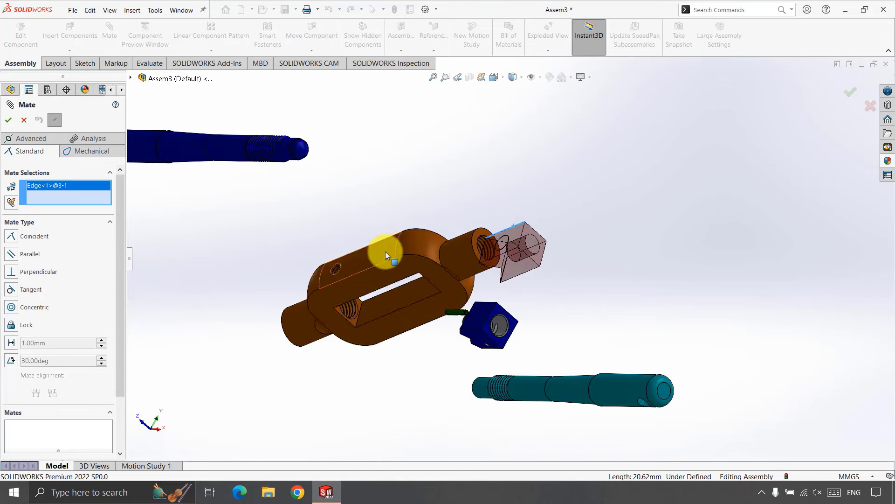
pyautogui.click(391, 284)
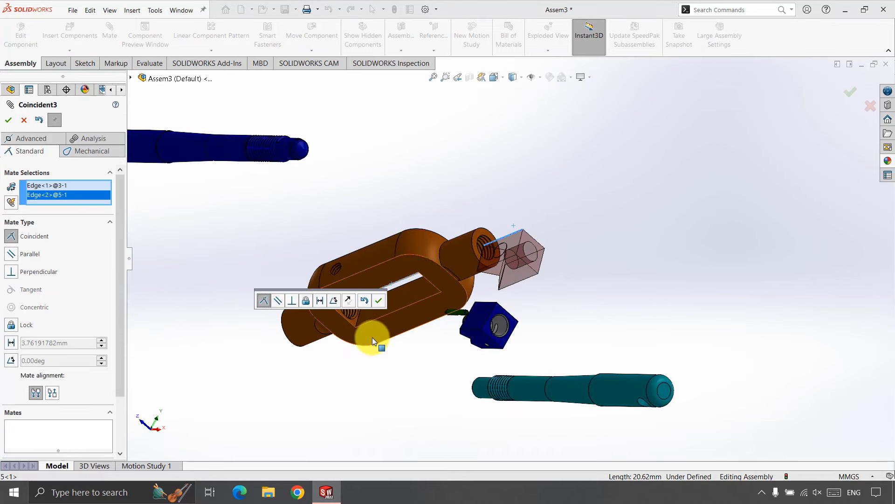
pyautogui.click(347, 300)
pyautogui.click(377, 301)
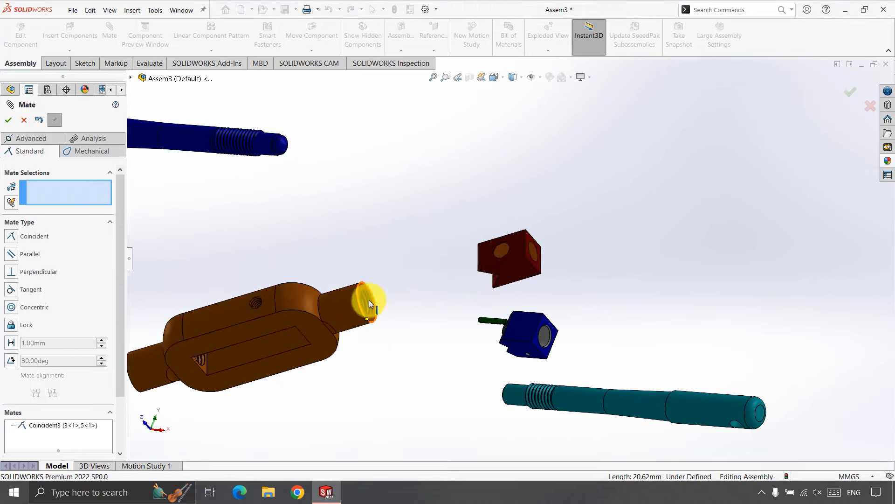
# Drag the red block back into the orange body's slot and check it from new angles.
pyautogui.scroll(-3, 370, 304)
pyautogui.moveTo(350, 294)
pyautogui.mouseDown(button='middle')
pyautogui.moveTo(254, 283)
pyautogui.moveTo(298, 223)
pyautogui.moveTo(384, 189)
pyautogui.moveTo(451, 237)
pyautogui.mouseUp(button='middle')
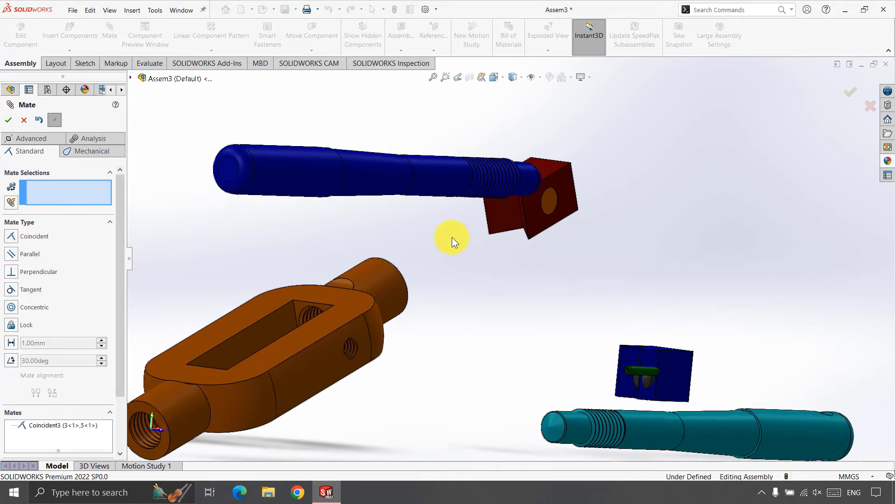
pyautogui.moveTo(568, 183)
pyautogui.mouseDown()
pyautogui.moveTo(444, 266)
pyautogui.moveTo(199, 401)
pyautogui.moveTo(390, 330)
pyautogui.moveTo(523, 263)
pyautogui.moveTo(516, 282)
pyautogui.moveTo(474, 309)
pyautogui.moveTo(272, 284)
pyautogui.mouseUp()
pyautogui.moveTo(272, 284)
pyautogui.mouseDown(button='middle')
pyautogui.moveTo(302, 293)
pyautogui.moveTo(292, 296)
pyautogui.mouseUp(button='middle')
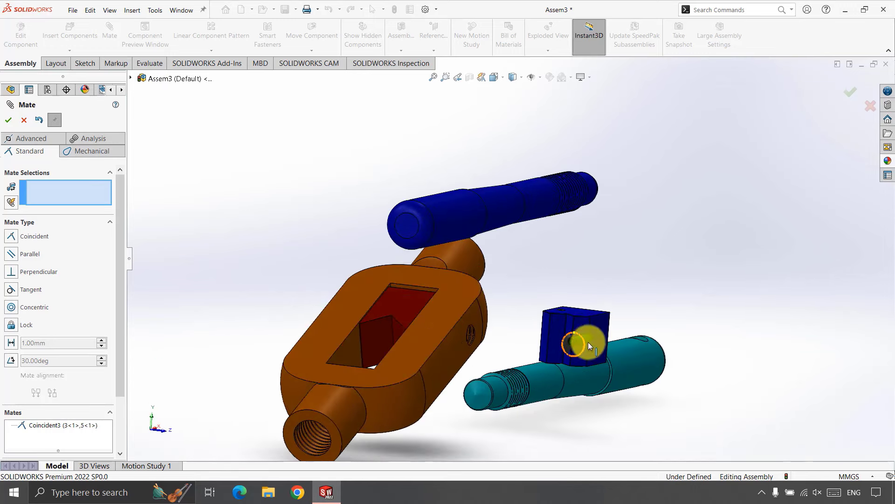
pyautogui.moveTo(565, 268)
pyautogui.mouseDown(button='middle')
pyautogui.moveTo(592, 270)
pyautogui.moveTo(594, 292)
pyautogui.moveTo(597, 277)
pyautogui.mouseUp(button='middle')
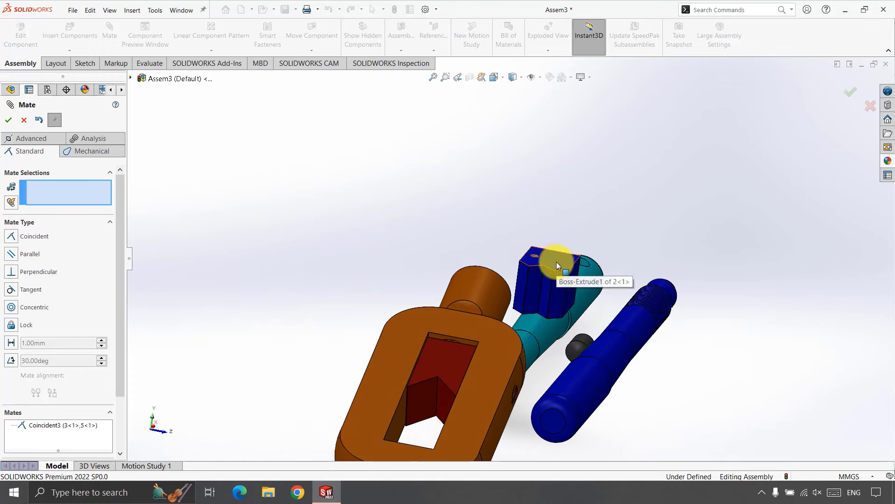
# Mate a blue block face coincident to the orange body's face with flipped alignment.
pyautogui.click(556, 262)
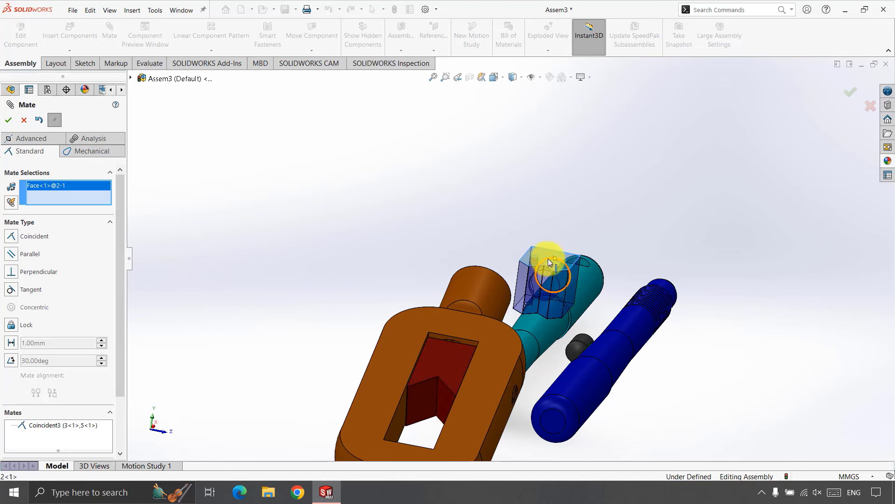
pyautogui.rightClick(69, 189)
pyautogui.click(124, 206)
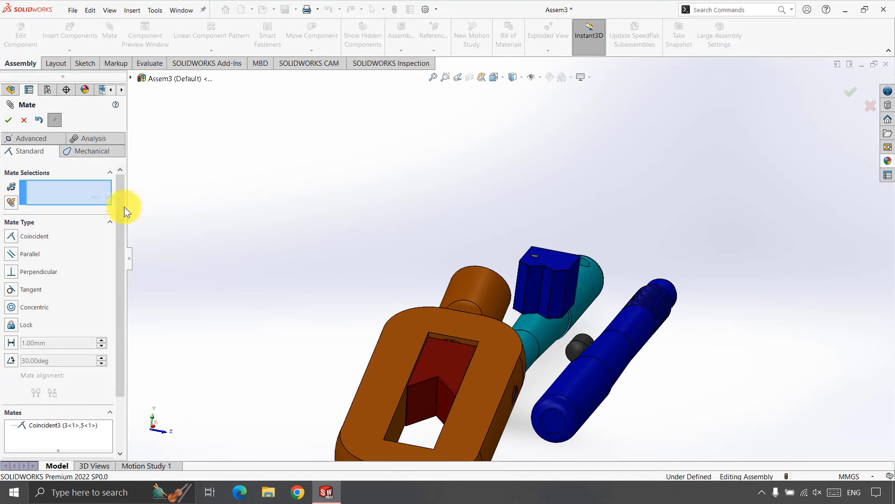
pyautogui.moveTo(535, 295)
pyautogui.mouseDown(button='middle')
pyautogui.moveTo(572, 288)
pyautogui.moveTo(364, 305)
pyautogui.moveTo(410, 383)
pyautogui.mouseUp(button='middle')
pyautogui.click(583, 264)
pyautogui.click(459, 433)
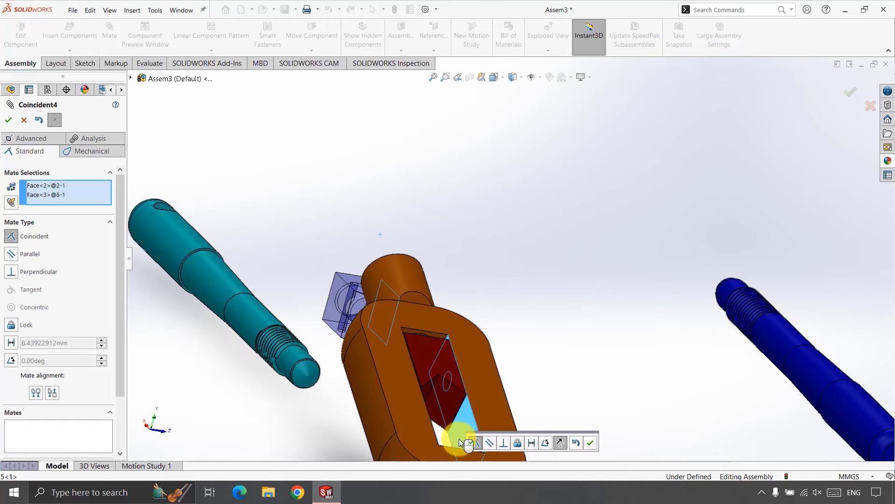
pyautogui.moveTo(460, 422); pyautogui.dragTo(573, 443, button='middle')
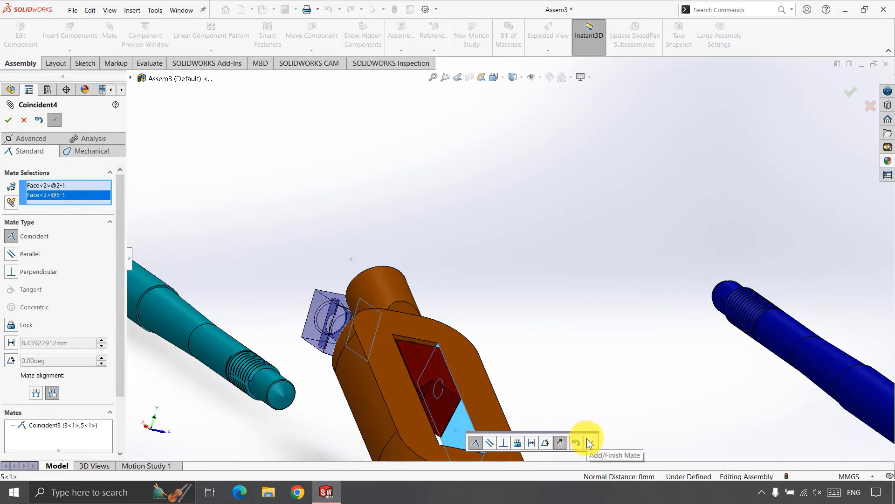
pyautogui.click(561, 437)
pyautogui.click(590, 442)
# Attempt a 0 mm edge distance mate on the blue block, discard it as unsolvable, and exit Mate.
pyautogui.moveTo(590, 442); pyautogui.dragTo(475, 306, button='middle')
pyautogui.click(487, 278)
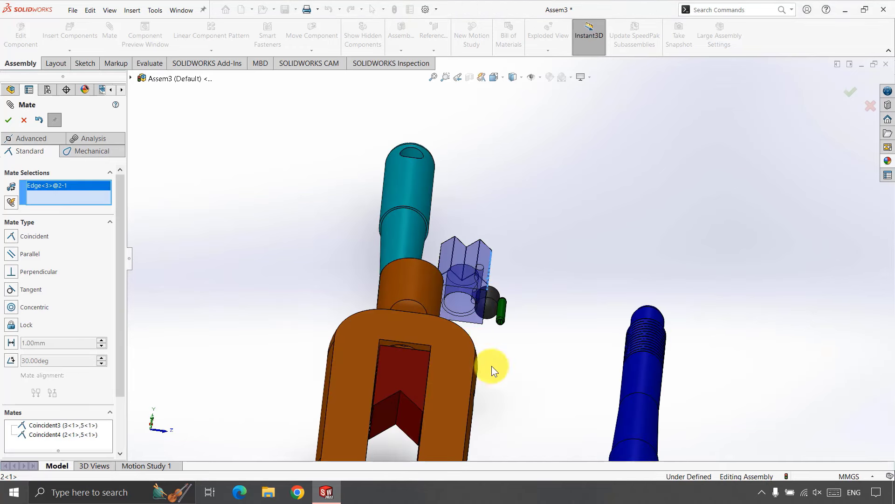
pyautogui.click(421, 435)
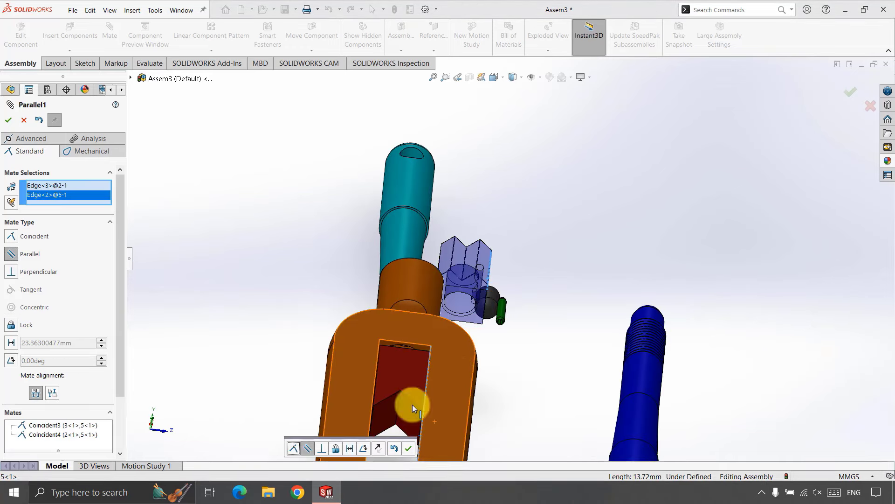
pyautogui.click(28, 347)
pyautogui.write('0')
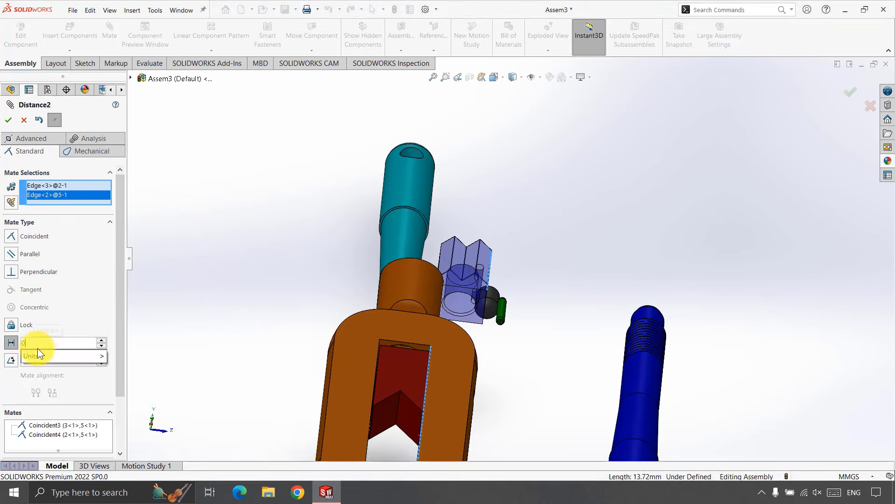
pyautogui.press('Return')
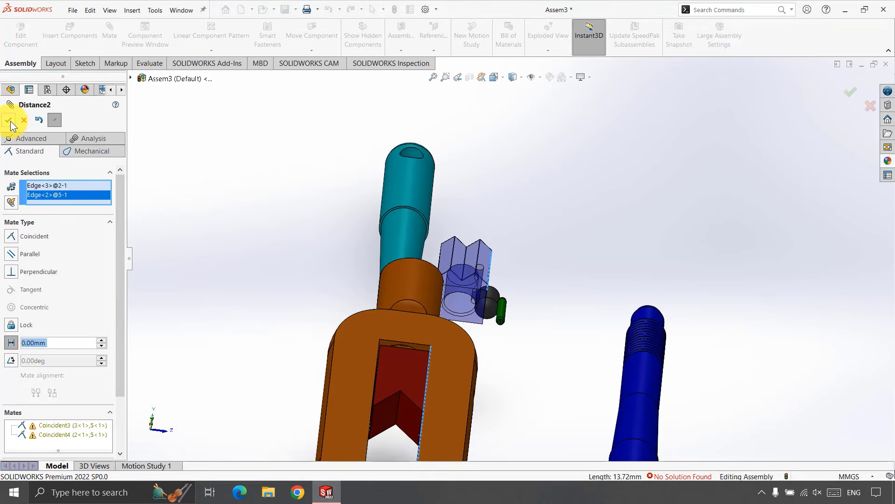
pyautogui.click(10, 121)
pyautogui.click(526, 297)
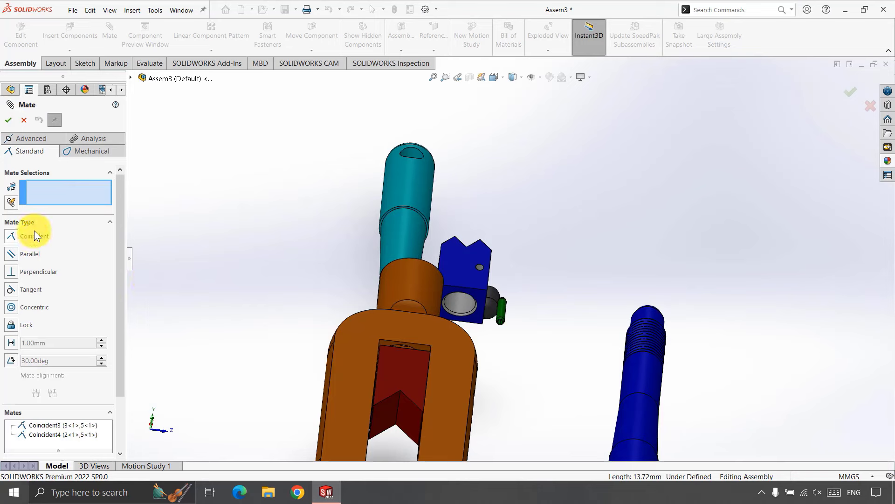
pyautogui.click(13, 122)
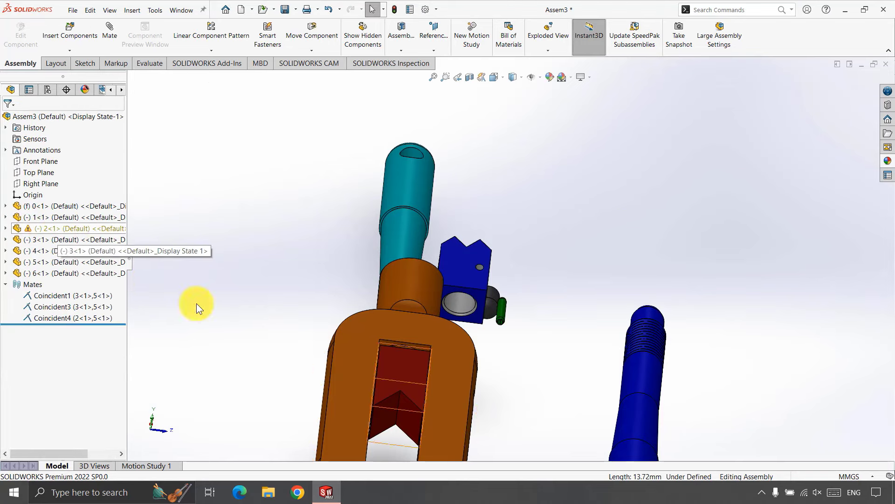
# Drag the blue block down beside the orange fork and reorient the view.
pyautogui.moveTo(475, 281)
pyautogui.mouseDown()
pyautogui.moveTo(450, 382)
pyautogui.moveTo(503, 431)
pyautogui.mouseUp()
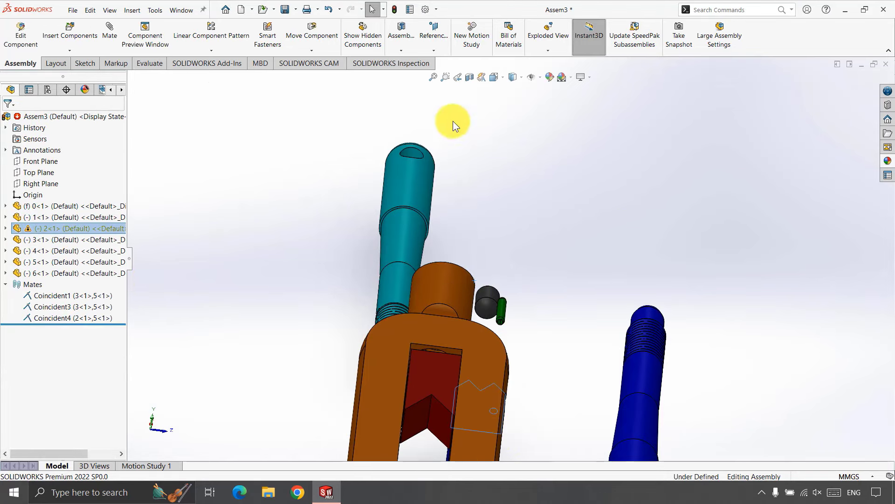
pyautogui.click(428, 77)
pyautogui.moveTo(428, 77)
pyautogui.mouseDown(button='middle')
pyautogui.moveTo(580, 320)
pyautogui.moveTo(513, 332)
pyautogui.mouseUp(button='middle')
pyautogui.scroll(-2, 496, 305)
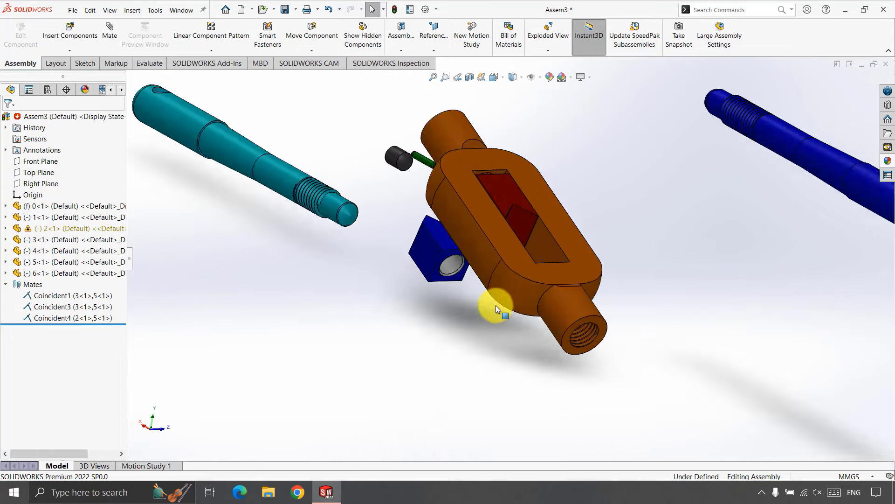
pyautogui.scroll(-3, 477, 282)
pyautogui.scroll(-2, 488, 266)
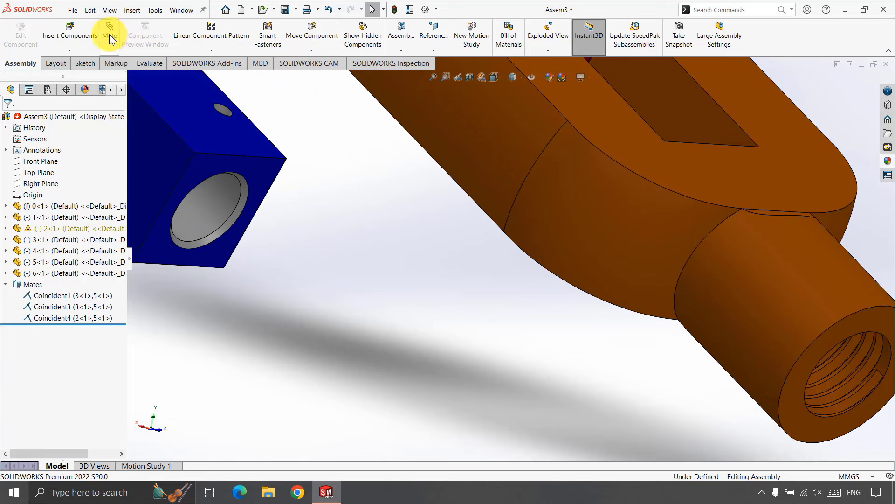
# Try a 0 mm distance mate from the block's top edge to the fork slot edge; cancel it.
pyautogui.click(261, 130)
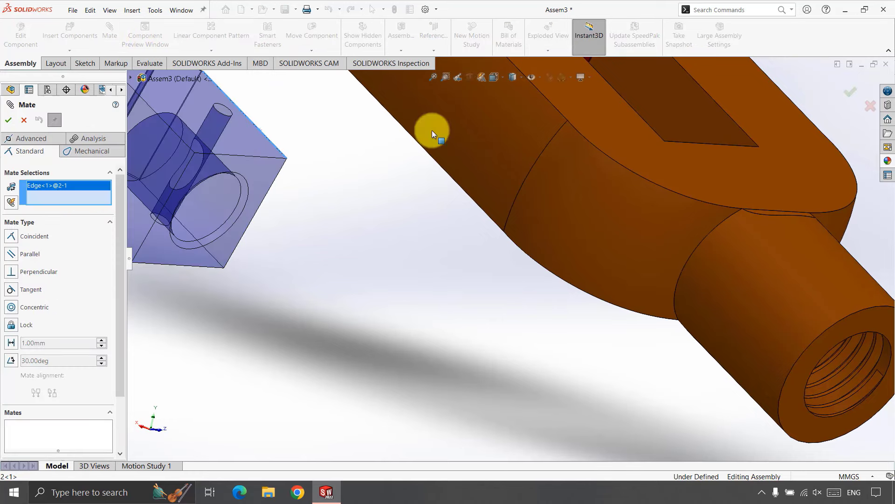
pyautogui.click(715, 103)
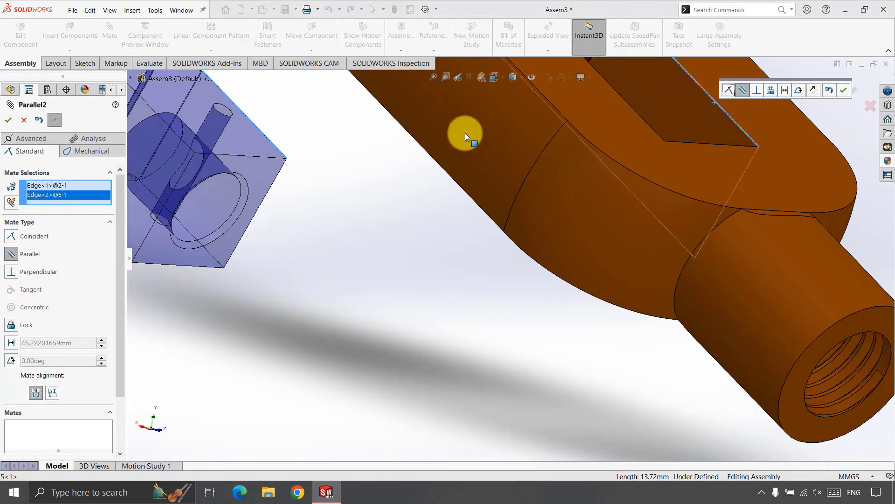
pyautogui.click(14, 343)
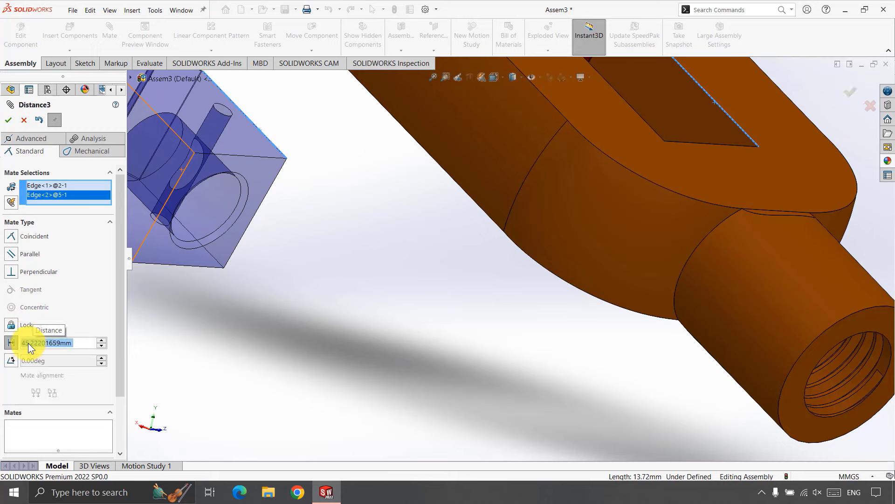
pyautogui.write('0')
pyautogui.press('Return')
pyautogui.click(9, 120)
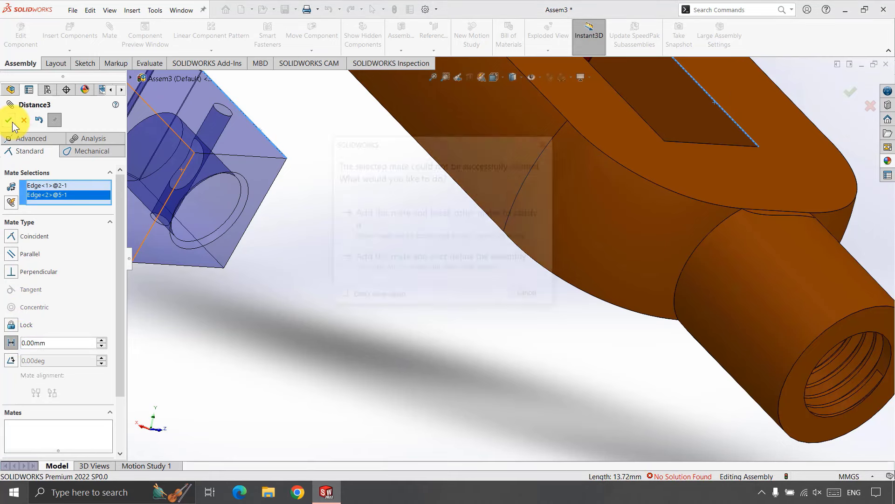
pyautogui.click(360, 248)
pyautogui.click(24, 120)
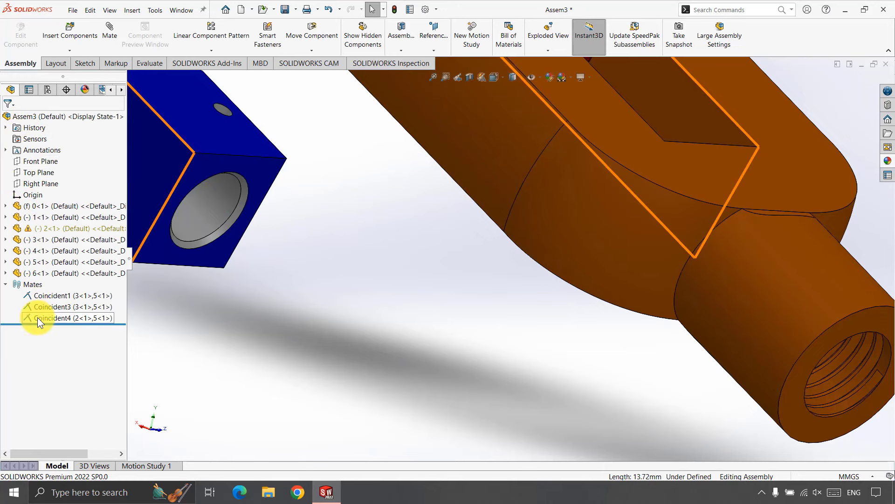
# Edit Coincident4 and flip its alignment to Anti-Aligned, checking the block's orientation.
pyautogui.scroll(2, 187, 286)
pyautogui.click(80, 320)
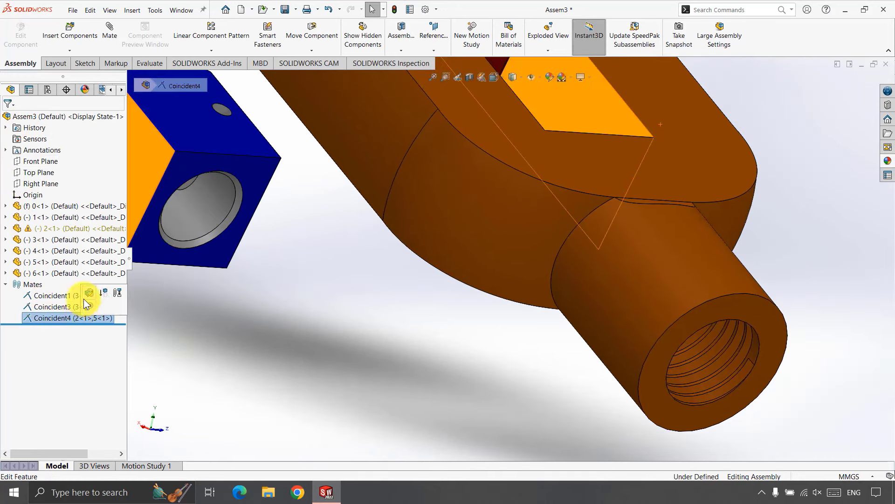
pyautogui.click(92, 292)
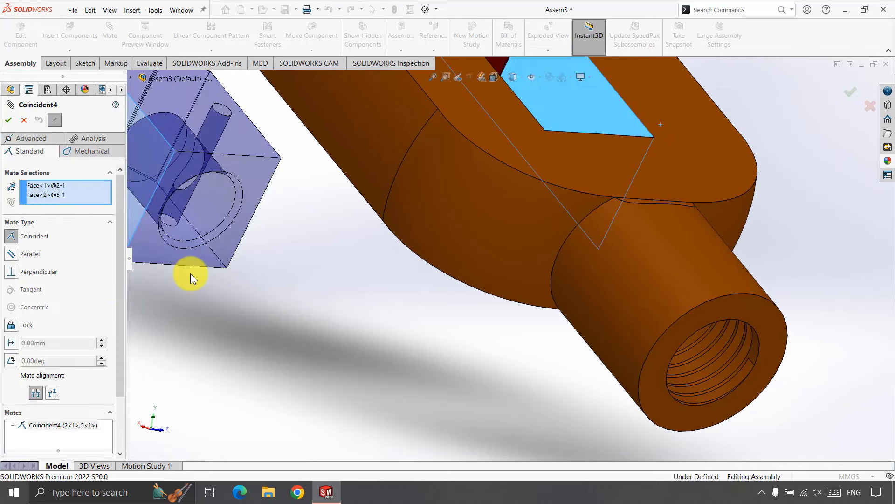
pyautogui.scroll(-2, 206, 275)
pyautogui.scroll(-2, 210, 284)
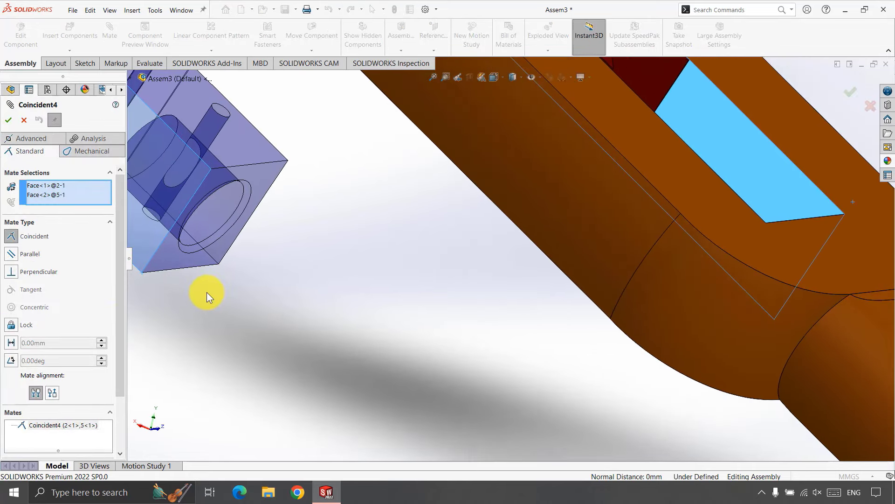
pyautogui.click(47, 392)
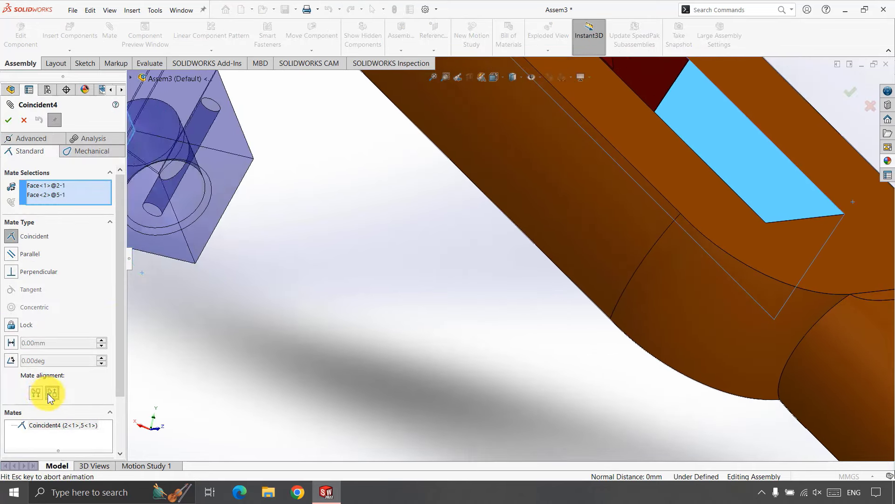
pyautogui.moveTo(140, 368)
pyautogui.mouseDown(button='middle')
pyautogui.moveTo(165, 350)
pyautogui.moveTo(182, 357)
pyautogui.moveTo(156, 361)
pyautogui.moveTo(2, 280)
pyautogui.mouseUp(button='middle')
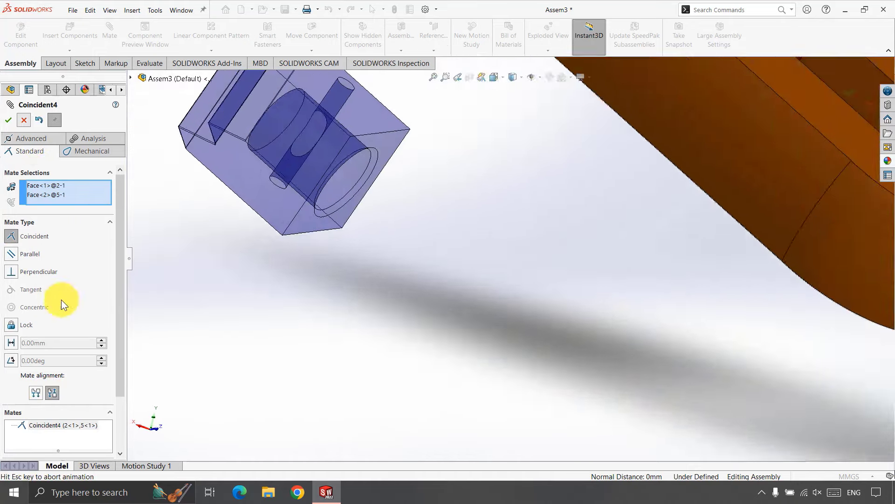
pyautogui.press('Return')
# Delete the Coincident4 mate and confirm the deletion.
pyautogui.rightClick(42, 318)
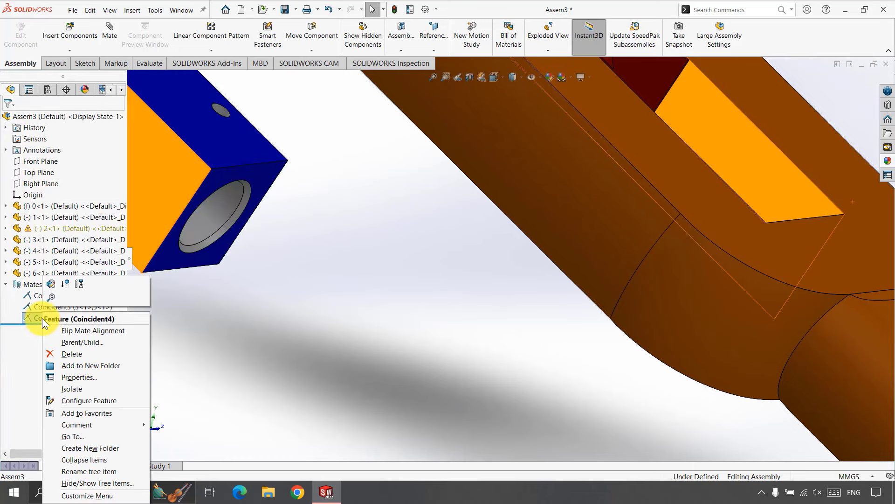
pyautogui.click(53, 354)
pyautogui.click(515, 96)
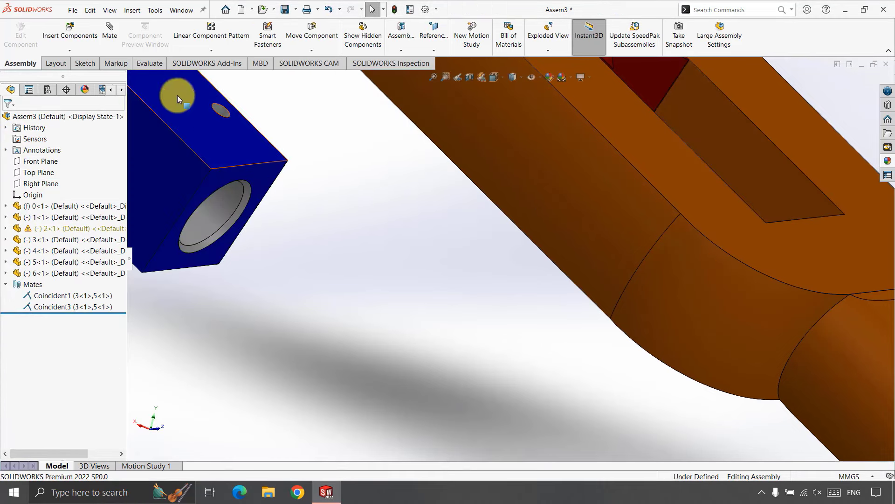
# Mate the blue block's face coincident to the fork slot's inner face.
pyautogui.click(165, 175)
pyautogui.moveTo(699, 175)
pyautogui.mouseDown(button='middle')
pyautogui.moveTo(663, 175)
pyautogui.moveTo(691, 229)
pyautogui.moveTo(686, 144)
pyautogui.moveTo(426, 194)
pyautogui.mouseUp(button='middle')
pyautogui.click(426, 195)
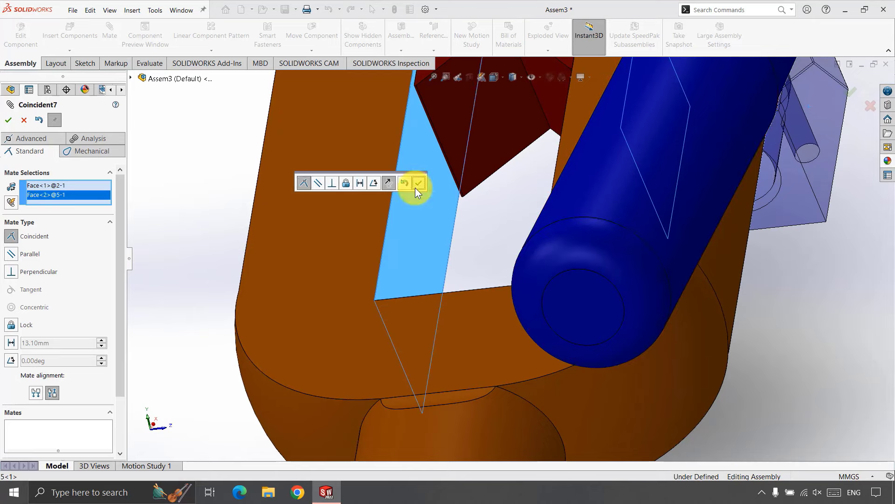
pyautogui.click(415, 186)
# Add a 0 mm distance mate between block and slot edges, then drag the orange body to test.
pyautogui.click(168, 163)
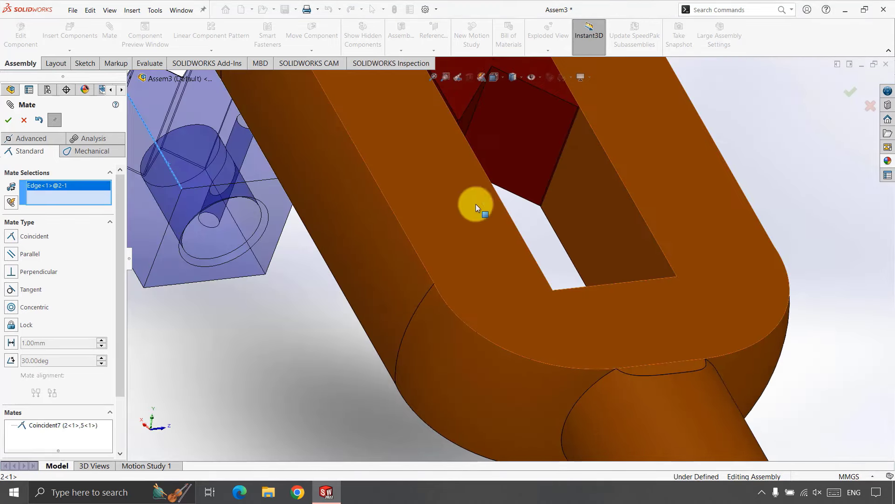
pyautogui.click(503, 206)
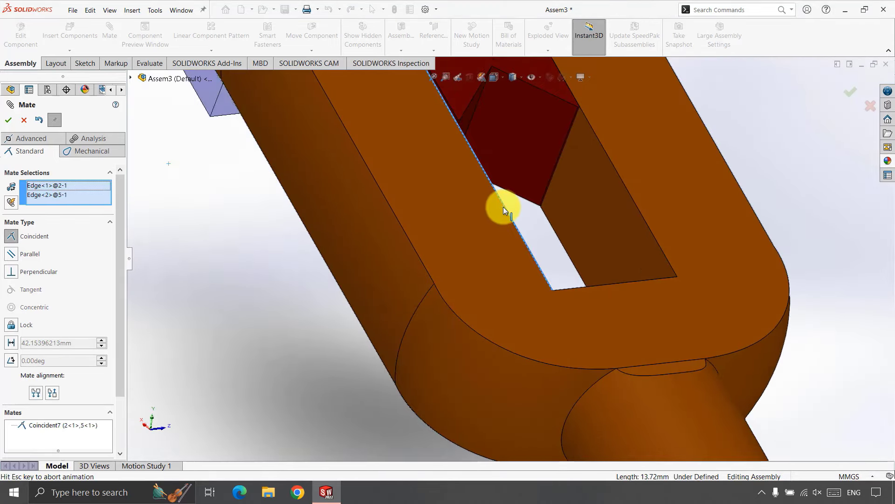
pyautogui.click(11, 342)
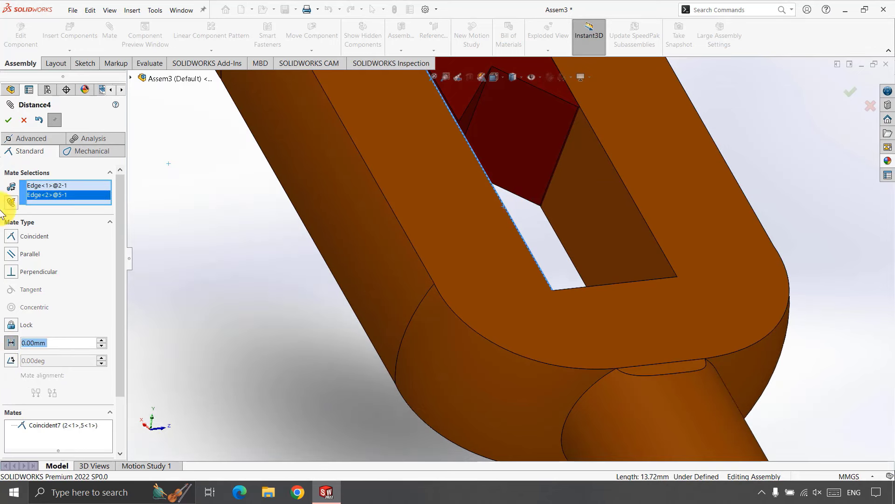
pyautogui.click(8, 120)
pyautogui.scroll(-5, 430, 165)
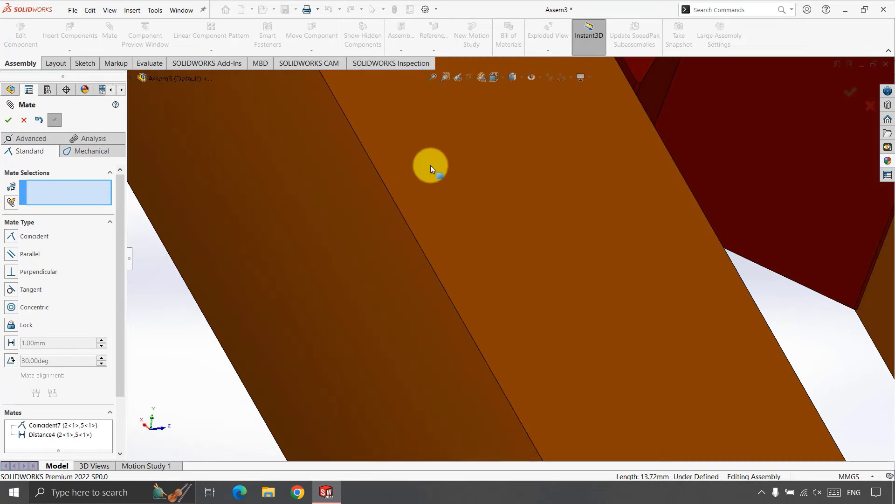
pyautogui.click(20, 120)
pyautogui.scroll(6, 454, 193)
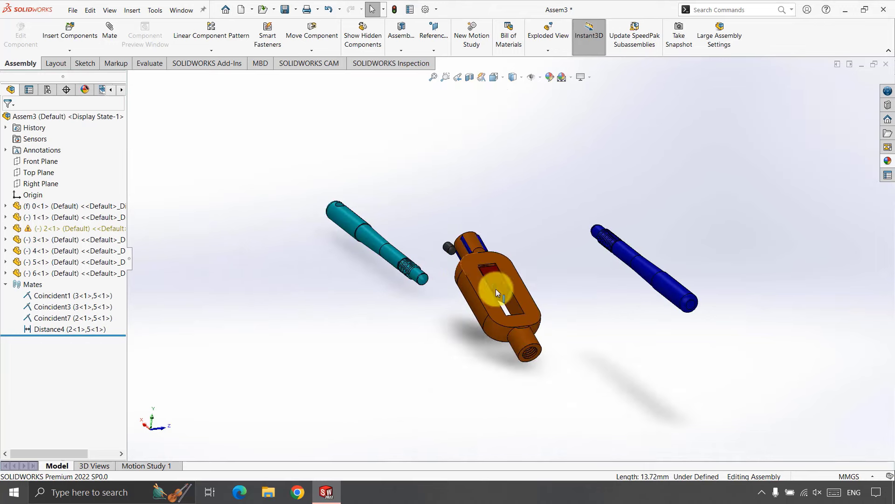
pyautogui.moveTo(485, 245); pyautogui.dragTo(544, 372)
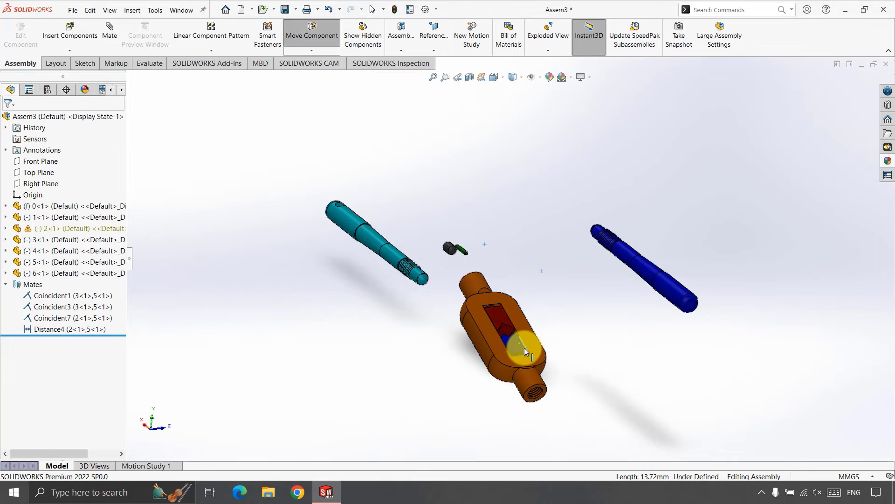
pyautogui.moveTo(547, 374)
pyautogui.mouseDown(button='middle')
pyautogui.moveTo(627, 395)
pyautogui.moveTo(598, 422)
pyautogui.mouseUp(button='middle')
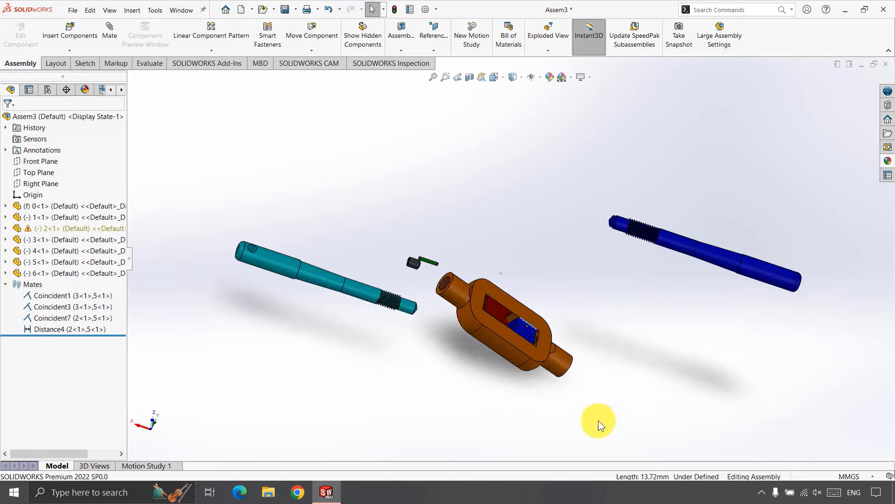
# Start a mate on the cyan handle, remove a stray edge selection, and cancel it.
pyautogui.click(117, 44)
pyautogui.click(409, 303)
pyautogui.click(354, 291)
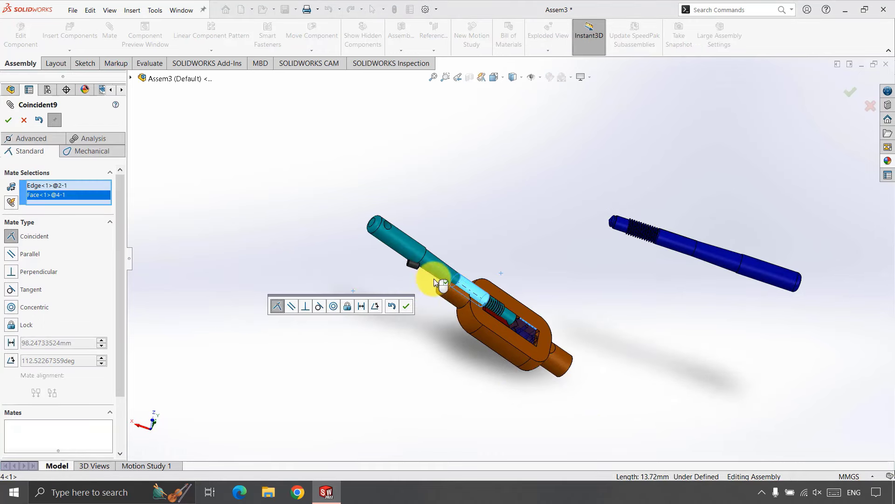
pyautogui.rightClick(56, 188)
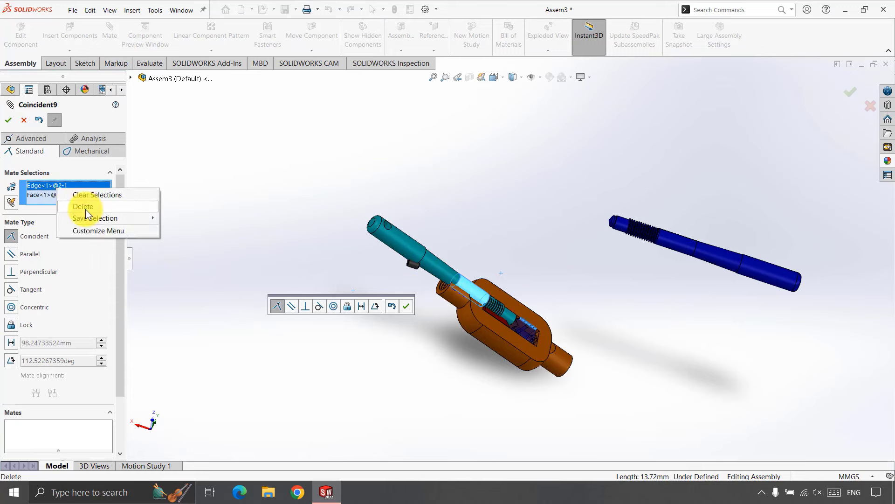
pyautogui.click(133, 207)
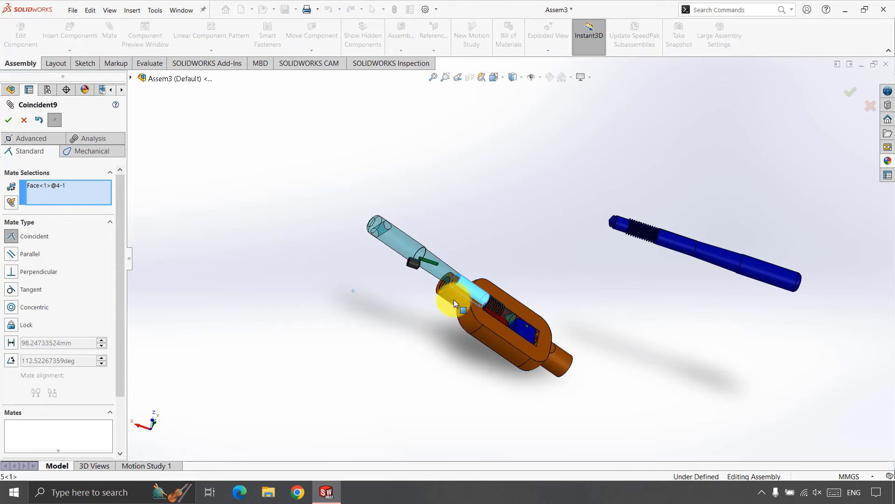
pyautogui.moveTo(449, 298); pyautogui.dragTo(452, 306, button='middle')
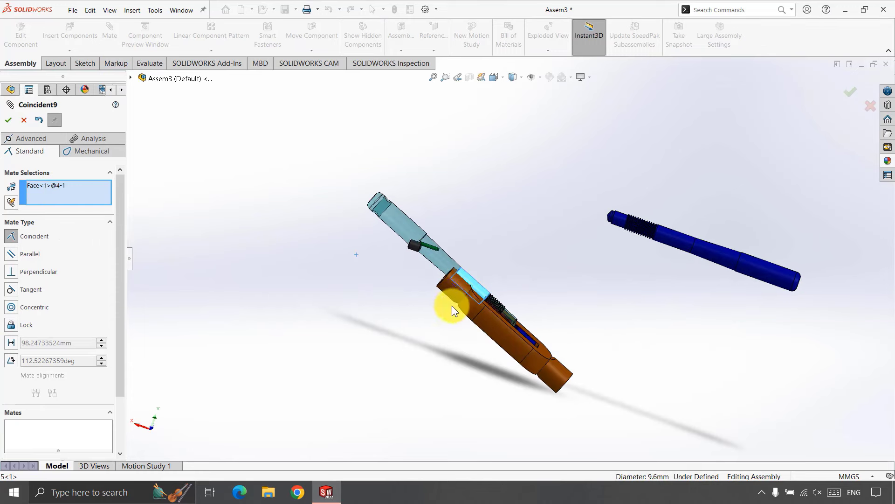
pyautogui.click(22, 115)
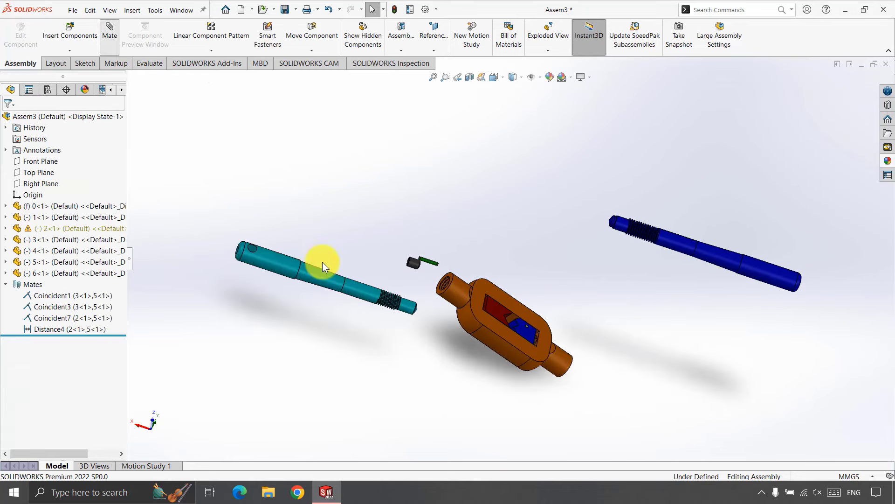
# Make the teal rod and blue rod concentric with the orange body at opposite ends.
pyautogui.click(365, 289)
pyautogui.click(456, 290)
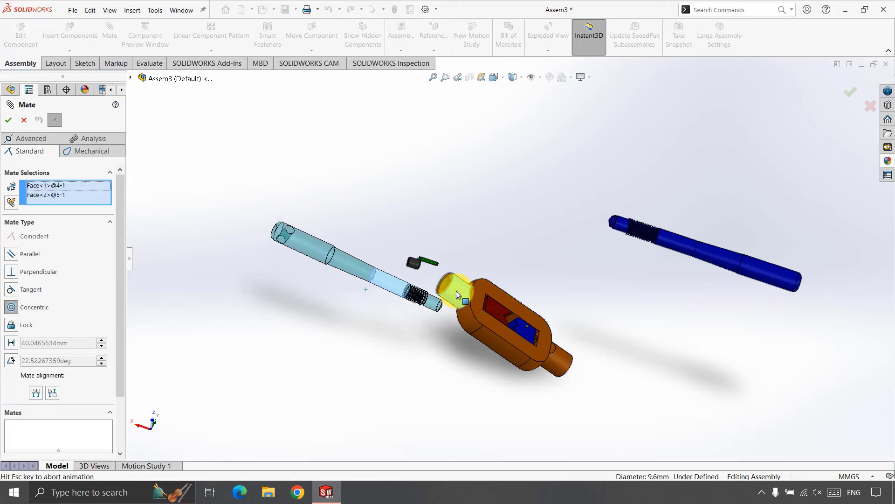
pyautogui.click(601, 306)
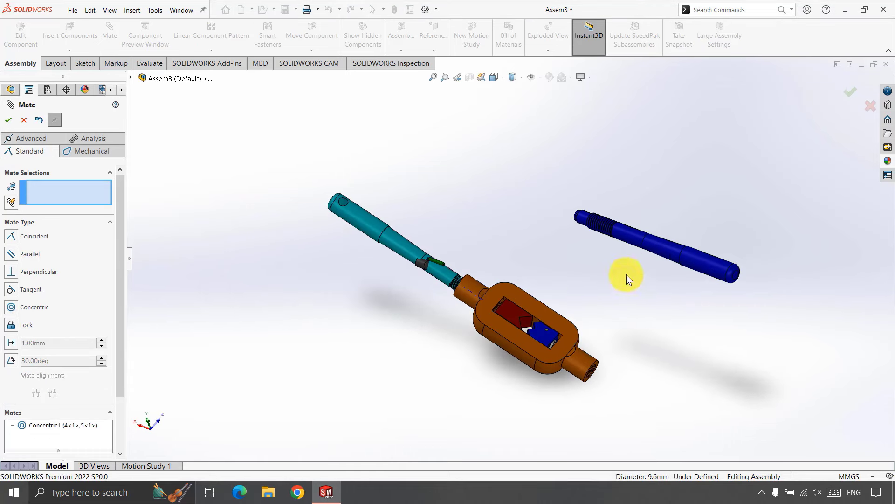
pyautogui.click(627, 238)
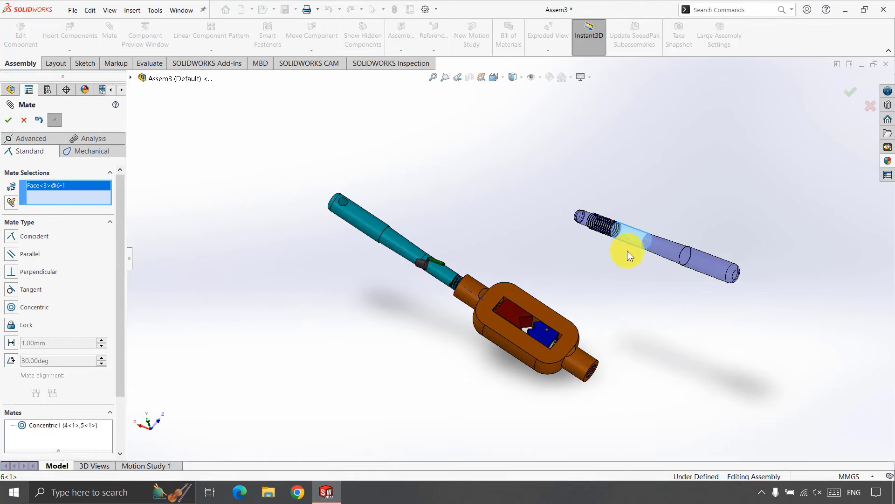
pyautogui.click(580, 362)
pyautogui.click(744, 378)
pyautogui.moveTo(696, 369)
pyautogui.mouseDown(button='middle')
pyautogui.moveTo(734, 359)
pyautogui.moveTo(679, 413)
pyautogui.moveTo(715, 408)
pyautogui.mouseUp(button='middle')
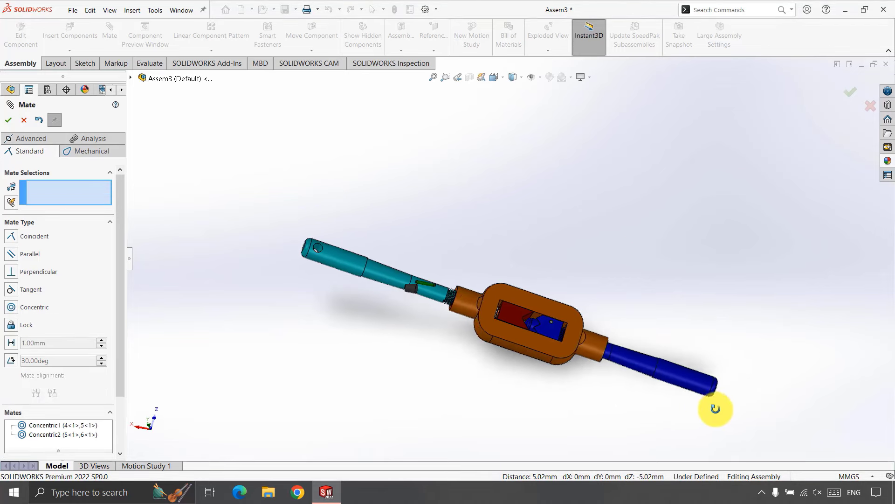
pyautogui.click(412, 289)
pyautogui.click(22, 122)
# Set component 0 to Float and drag the loose nut and pin off the rod.
pyautogui.rightClick(408, 287)
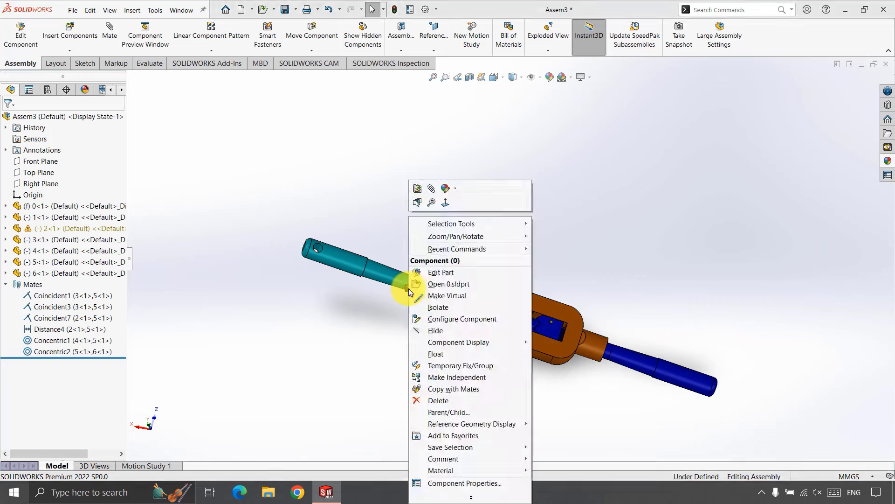
pyautogui.click(401, 293)
pyautogui.rightClick(405, 290)
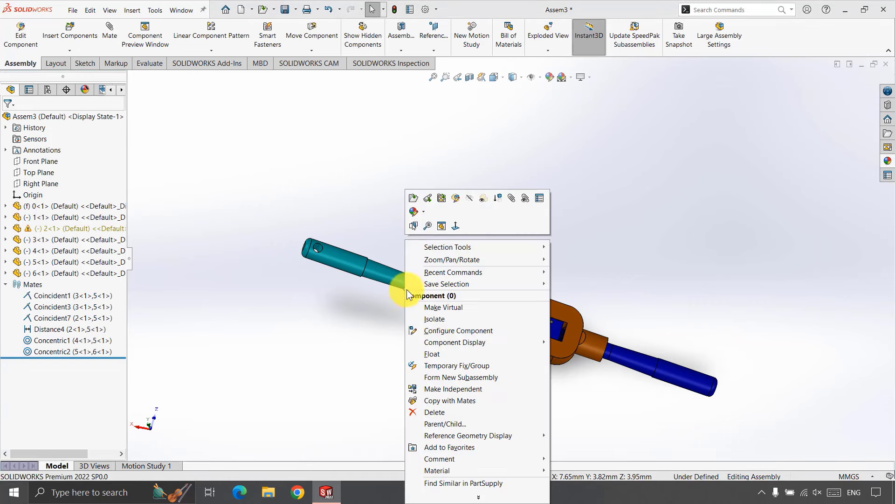
pyautogui.click(434, 351)
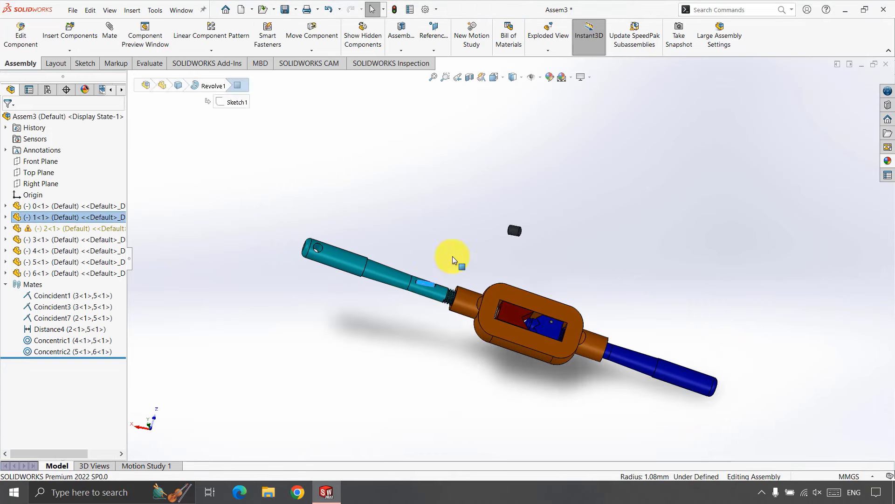
pyautogui.moveTo(380, 310)
pyautogui.mouseDown(button='middle')
pyautogui.moveTo(425, 353)
pyautogui.moveTo(426, 263)
pyautogui.moveTo(395, 251)
pyautogui.moveTo(421, 303)
pyautogui.moveTo(481, 307)
pyautogui.mouseUp(button='middle')
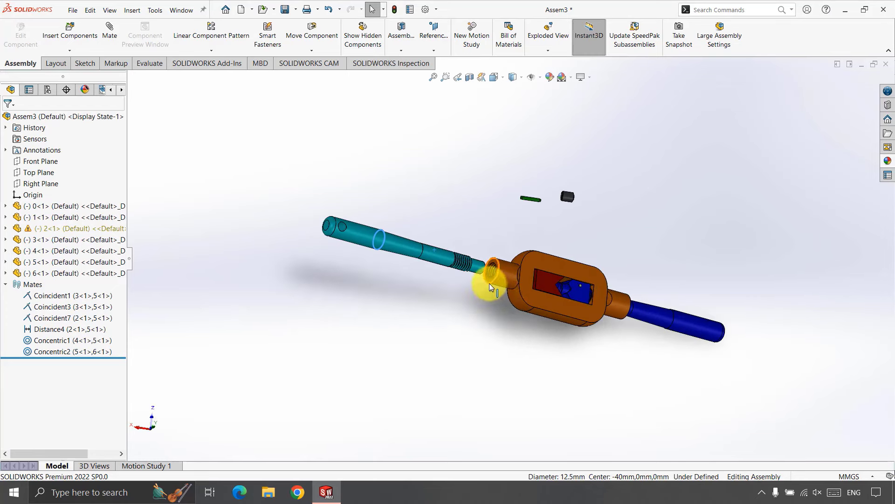
pyautogui.scroll(-5, 489, 284)
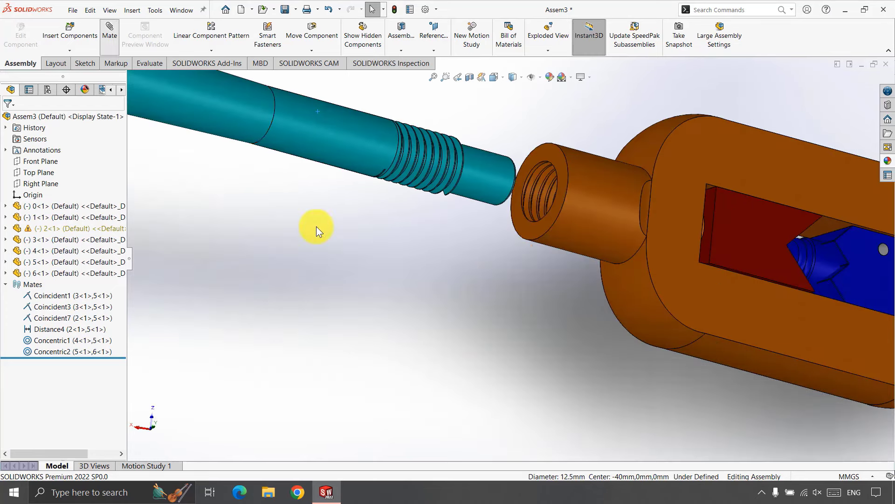
# Add a reversed Screw mate (1 revolution/mm) between the teal rod face and the orange boss.
pyautogui.click(335, 167)
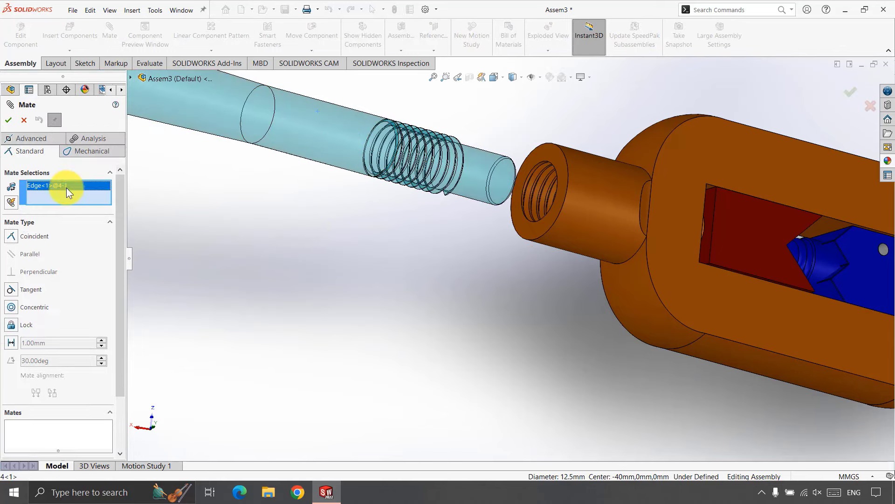
pyautogui.rightClick(66, 188)
pyautogui.click(76, 198)
pyautogui.click(317, 154)
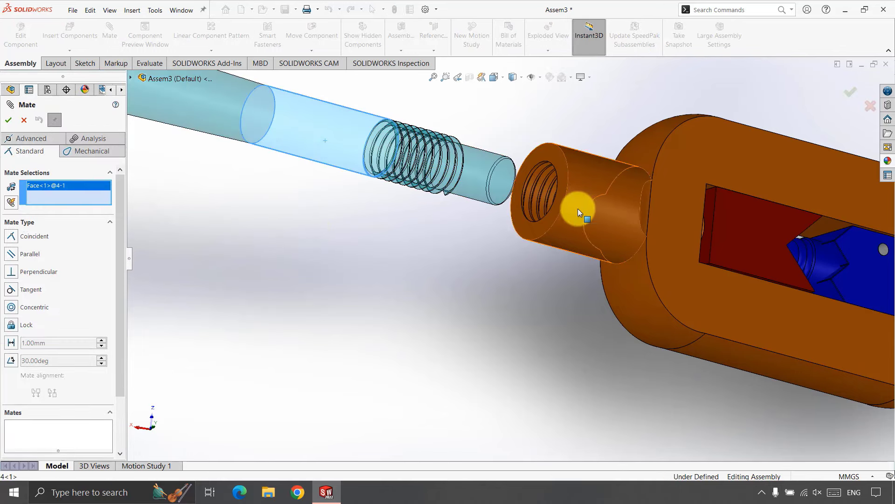
pyautogui.click(72, 150)
pyautogui.click(12, 320)
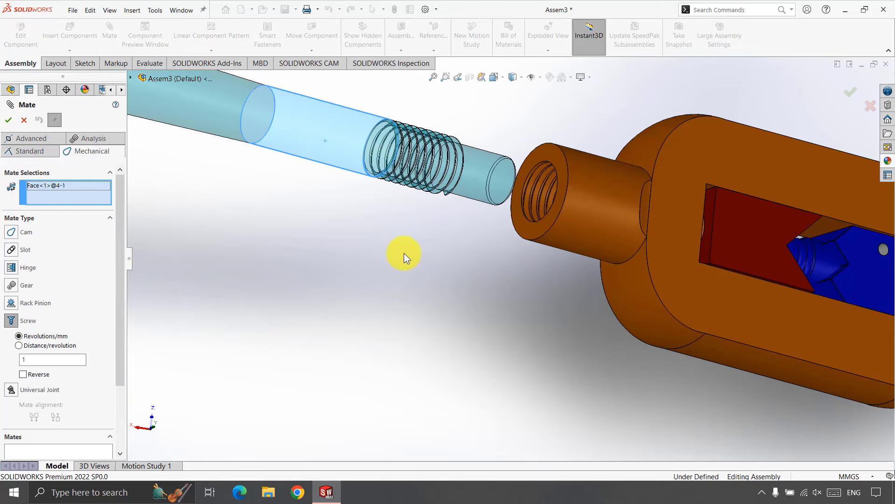
pyautogui.click(570, 211)
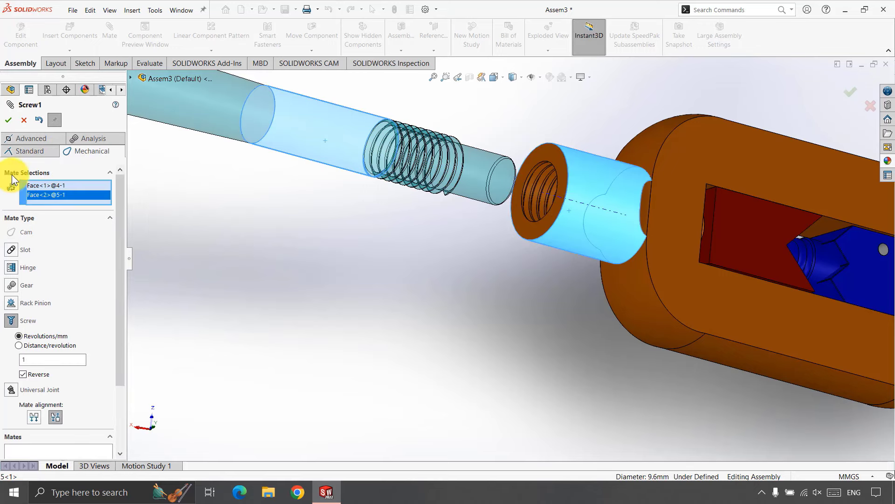
pyautogui.click(9, 120)
pyautogui.moveTo(237, 102)
pyautogui.keyDown('ctrl'); pyautogui.mouseDown(button='middle')
pyautogui.moveTo(232, 159)
pyautogui.moveTo(244, 125)
pyautogui.moveTo(280, 135)
pyautogui.mouseUp(button='middle'); pyautogui.keyUp('ctrl')
# Fix the orange body in place, dismissing the help page and rebuild warning.
pyautogui.rightClick(707, 318)
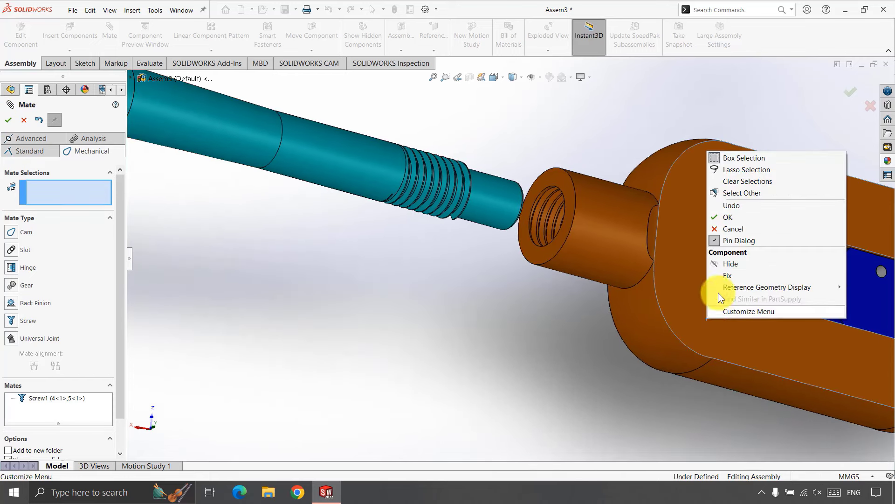
pyautogui.click(726, 276)
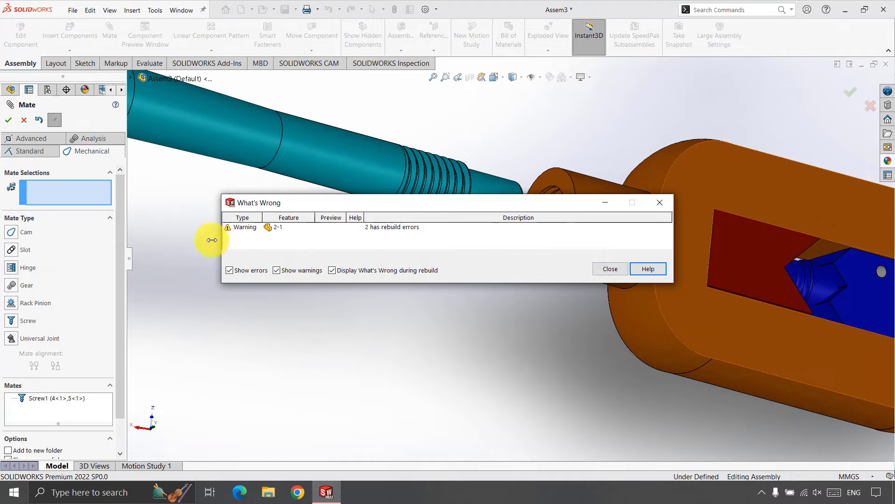
pyautogui.press('Return')
pyautogui.click(884, 7)
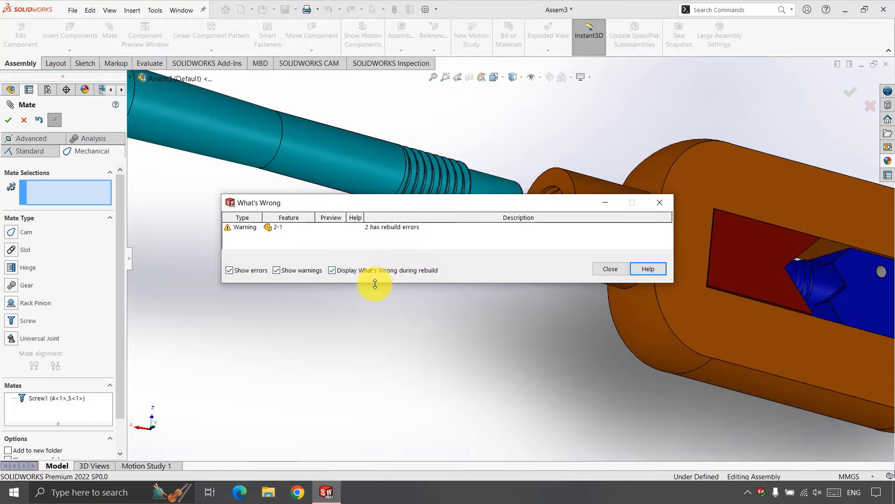
pyautogui.click(608, 270)
pyautogui.click(23, 120)
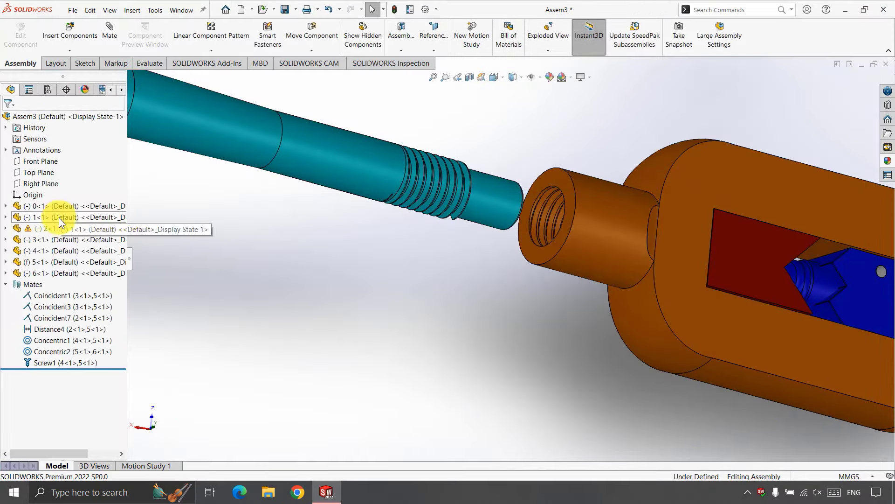
# Float the orange body, then fix it again.
pyautogui.moveTo(569, 315)
pyautogui.mouseDown(button='middle')
pyautogui.moveTo(758, 368)
pyautogui.moveTo(781, 237)
pyautogui.moveTo(793, 258)
pyautogui.moveTo(740, 336)
pyautogui.mouseUp(button='middle')
pyautogui.click(740, 335)
pyautogui.rightClick(735, 339)
pyautogui.click(770, 295)
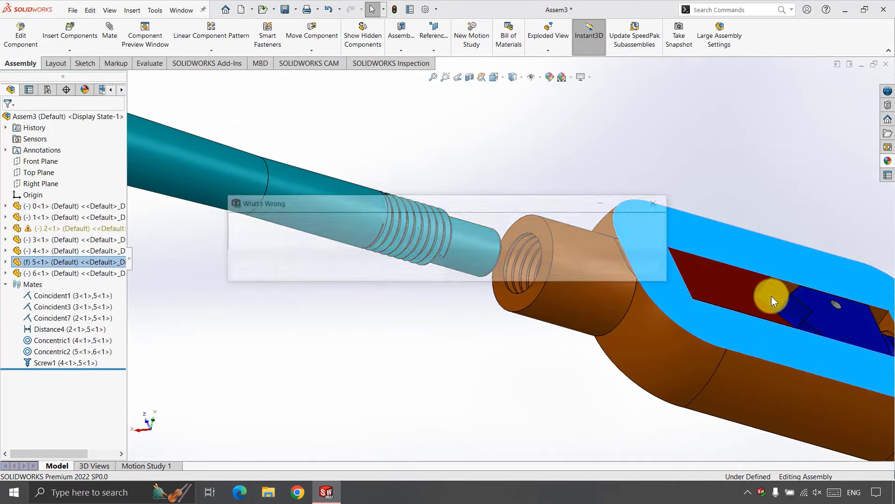
pyautogui.click(619, 271)
pyautogui.rightClick(673, 303)
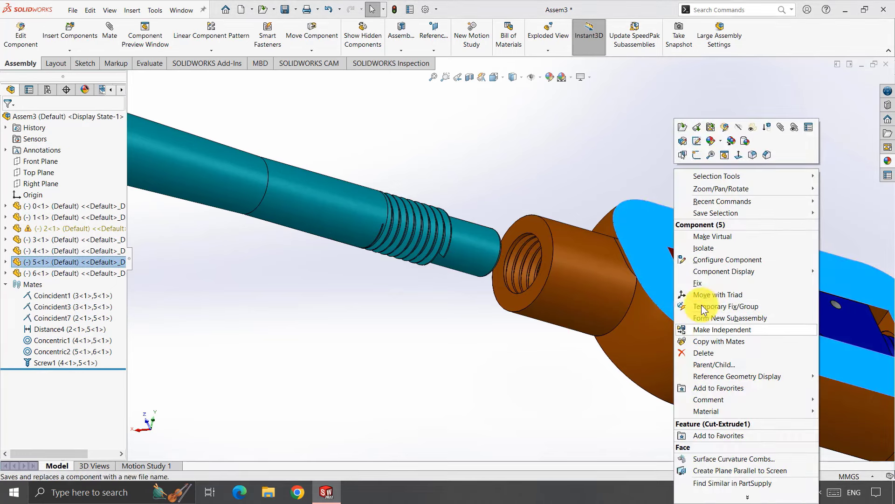
pyautogui.click(701, 303)
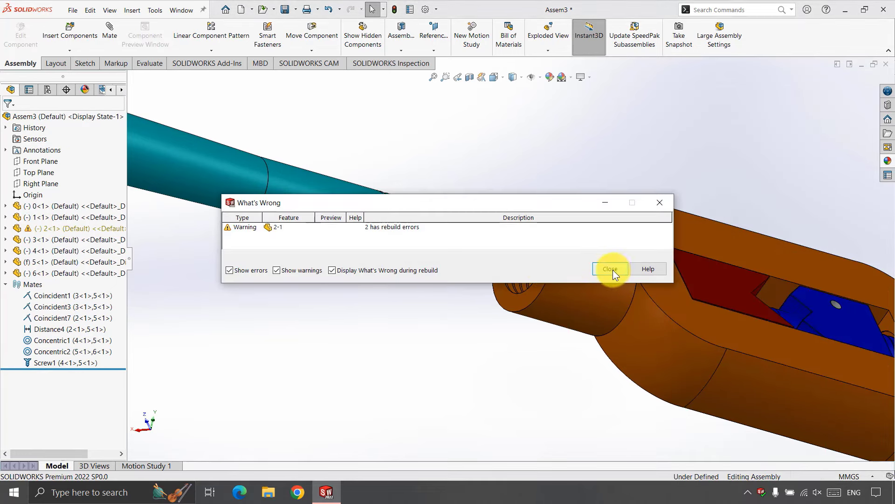
pyautogui.click(612, 270)
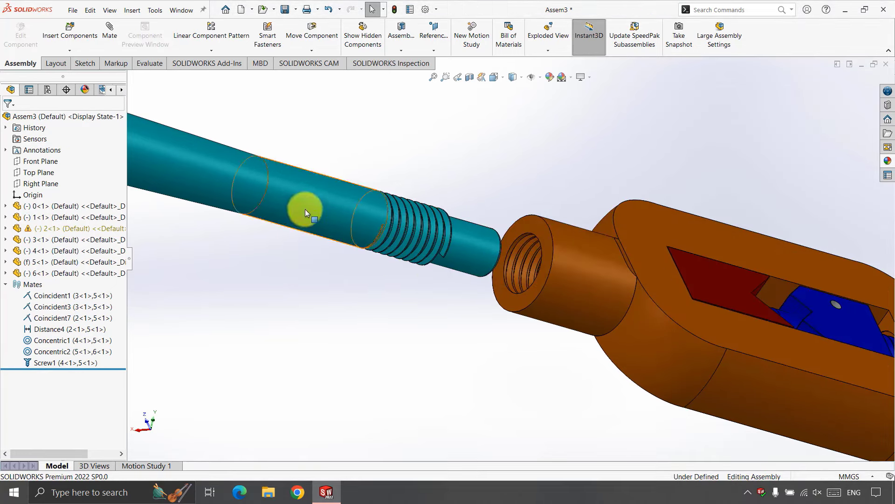
# Drag the teal rod along its axis to test the screw mate.
pyautogui.moveTo(305, 208)
pyautogui.mouseDown()
pyautogui.moveTo(396, 226)
pyautogui.moveTo(368, 331)
pyautogui.mouseUp()
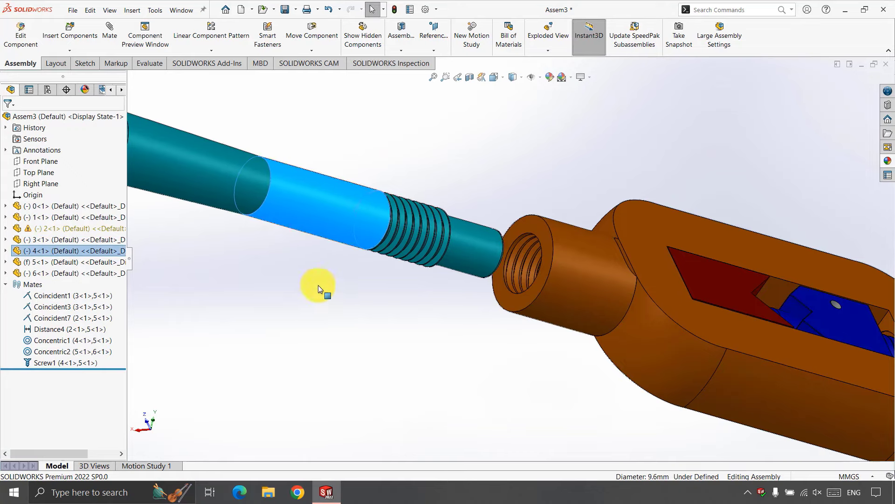
pyautogui.moveTo(232, 210)
pyautogui.mouseDown(button='middle')
pyautogui.moveTo(246, 250)
pyautogui.moveTo(286, 276)
pyautogui.moveTo(276, 304)
pyautogui.moveTo(260, 228)
pyautogui.mouseUp(button='middle')
pyautogui.moveTo(260, 223)
pyautogui.mouseDown()
pyautogui.moveTo(325, 229)
pyautogui.moveTo(226, 287)
pyautogui.moveTo(282, 184)
pyautogui.moveTo(197, 187)
pyautogui.moveTo(312, 314)
pyautogui.moveTo(385, 203)
pyautogui.moveTo(154, 209)
pyautogui.moveTo(292, 313)
pyautogui.moveTo(170, 150)
pyautogui.moveTo(308, 312)
pyautogui.moveTo(235, 144)
pyautogui.moveTo(346, 312)
pyautogui.moveTo(225, 150)
pyautogui.moveTo(246, 306)
pyautogui.moveTo(316, 135)
pyautogui.moveTo(213, 273)
pyautogui.moveTo(293, 158)
pyautogui.moveTo(265, 294)
pyautogui.moveTo(377, 138)
pyautogui.moveTo(245, 237)
pyautogui.moveTo(364, 186)
pyautogui.moveTo(227, 164)
pyautogui.moveTo(346, 237)
pyautogui.moveTo(178, 186)
pyautogui.moveTo(349, 264)
pyautogui.moveTo(307, 120)
pyautogui.moveTo(218, 263)
pyautogui.moveTo(337, 162)
pyautogui.mouseUp()
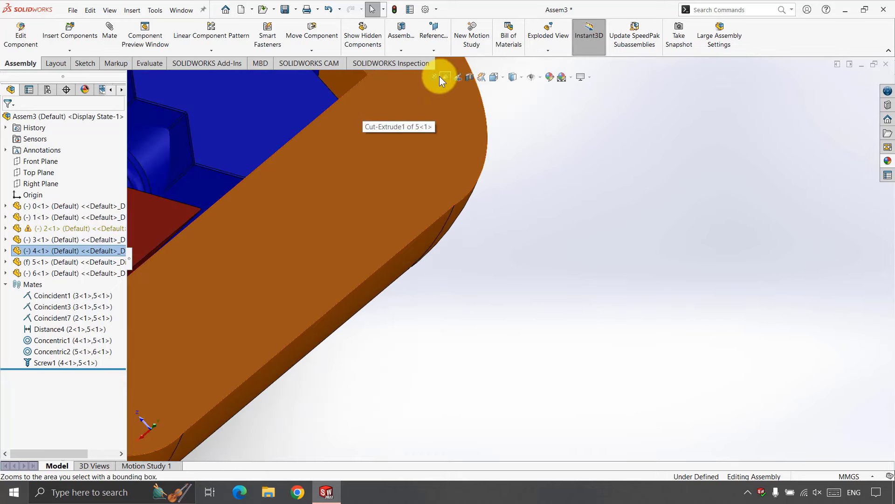
# Mate the teal rod's tip coincident with the slot block's bore (Coincident10).
pyautogui.click(434, 76)
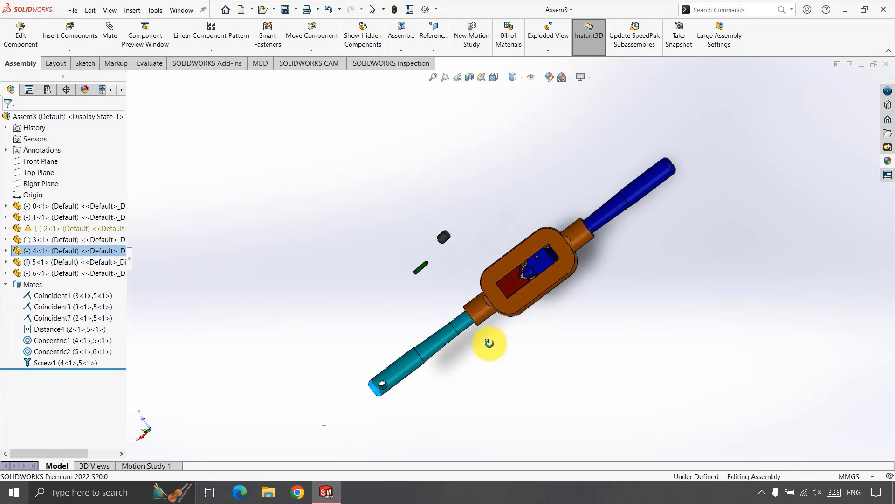
pyautogui.moveTo(521, 297); pyautogui.dragTo(527, 281)
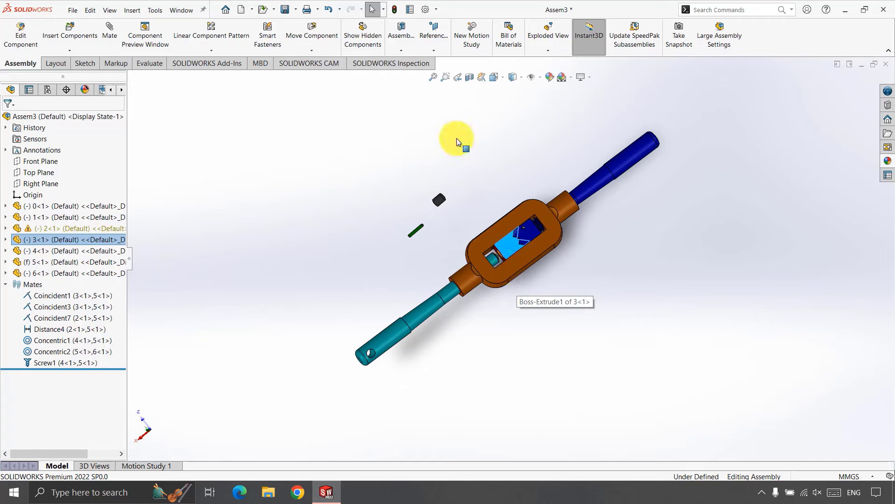
pyautogui.click(447, 83)
pyautogui.moveTo(479, 255); pyautogui.dragTo(513, 264)
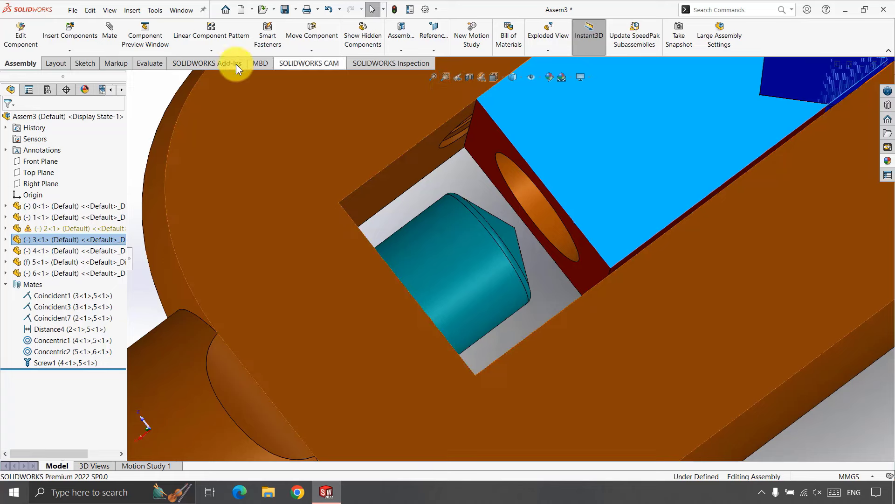
pyautogui.click(110, 36)
pyautogui.moveTo(467, 217)
pyautogui.mouseDown(button='middle')
pyautogui.moveTo(543, 200)
pyautogui.moveTo(604, 144)
pyautogui.mouseUp(button='middle')
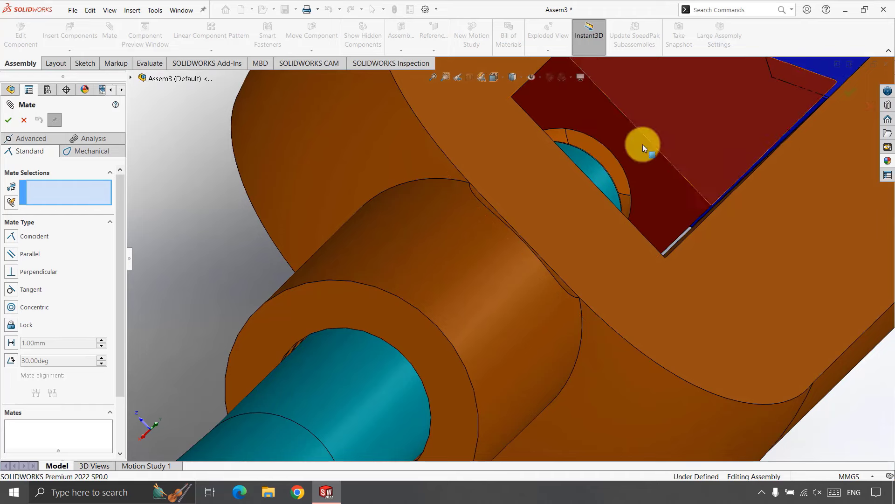
pyautogui.click(600, 151)
pyautogui.moveTo(600, 151)
pyautogui.mouseDown(button='middle')
pyautogui.moveTo(577, 193)
pyautogui.moveTo(490, 261)
pyautogui.mouseUp(button='middle')
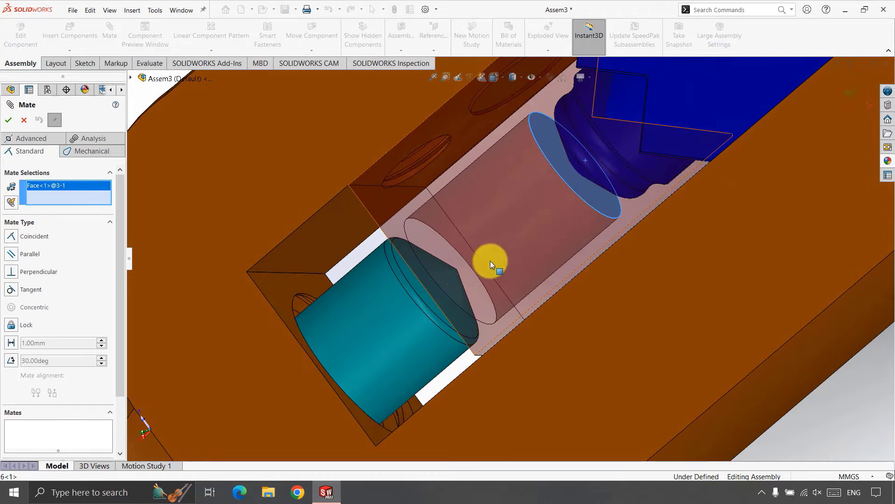
pyautogui.click(456, 273)
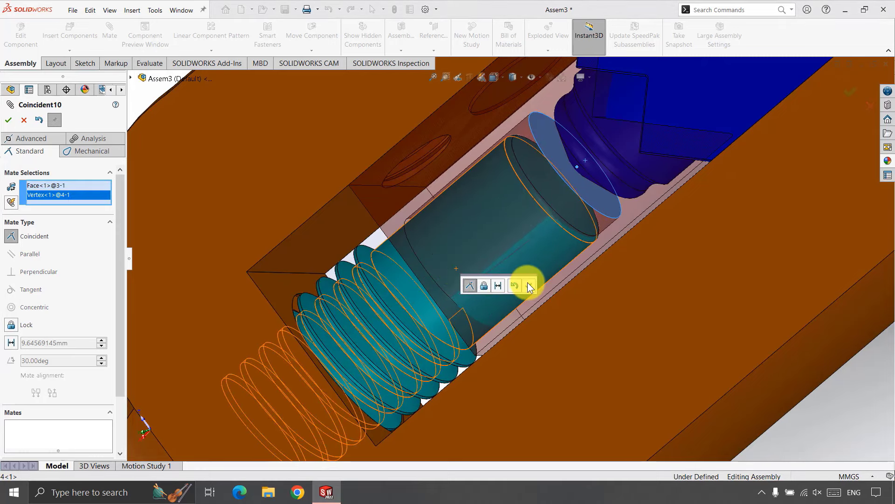
pyautogui.click(526, 282)
pyautogui.click(9, 120)
# Slide the light-blue and blue handles outward along their axes, exposing the threads.
pyautogui.moveTo(346, 295); pyautogui.dragTo(432, 83, button='middle')
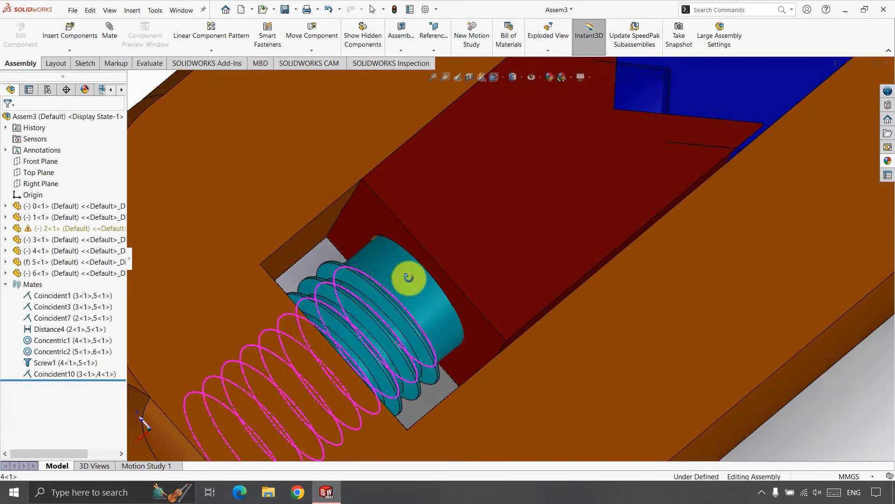
pyautogui.click(433, 83)
pyautogui.scroll(5, 450, 295)
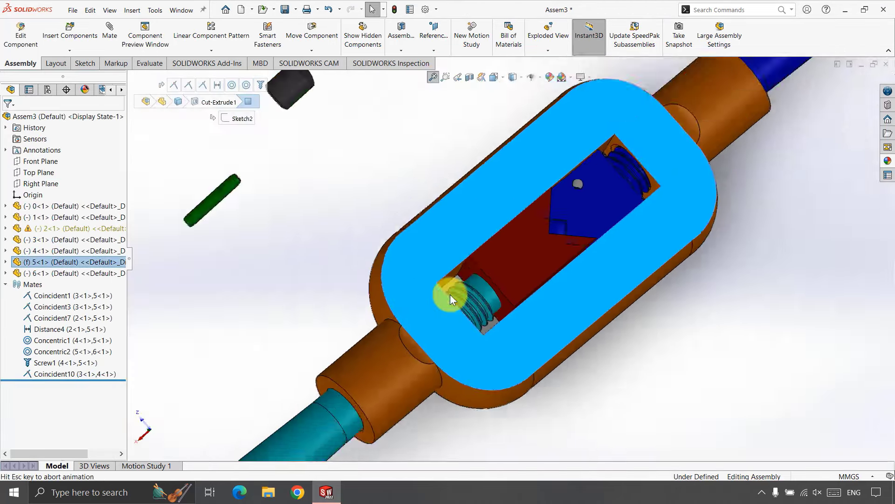
pyautogui.scroll(3, 410, 379)
pyautogui.moveTo(373, 367)
pyautogui.mouseDown()
pyautogui.moveTo(437, 432)
pyautogui.moveTo(404, 334)
pyautogui.moveTo(353, 333)
pyautogui.moveTo(295, 365)
pyautogui.moveTo(290, 441)
pyautogui.moveTo(438, 400)
pyautogui.moveTo(684, 301)
pyautogui.mouseUp()
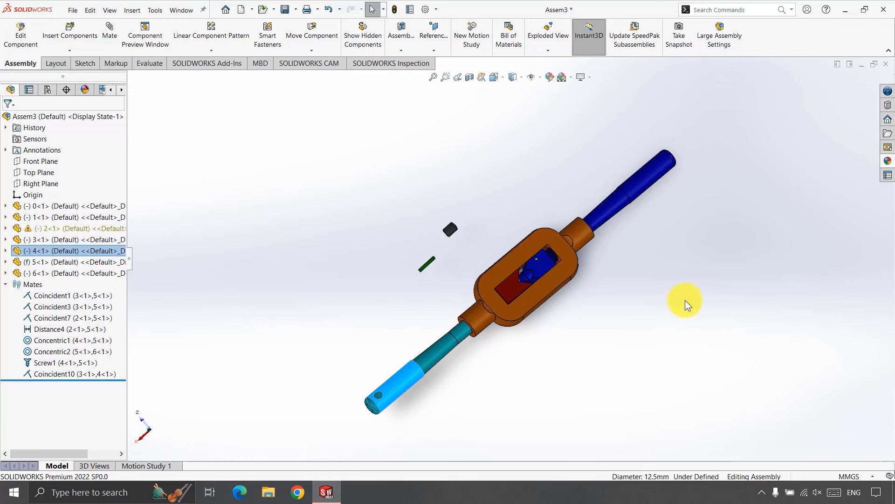
pyautogui.moveTo(628, 195); pyautogui.dragTo(689, 120)
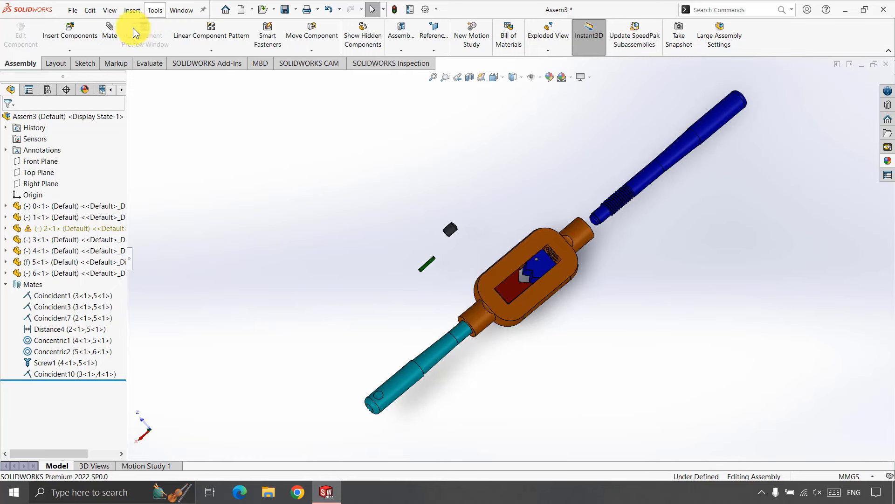
# Create a screw mate between the blue handle and orange body at 2 revolutions/mm.
pyautogui.click(644, 184)
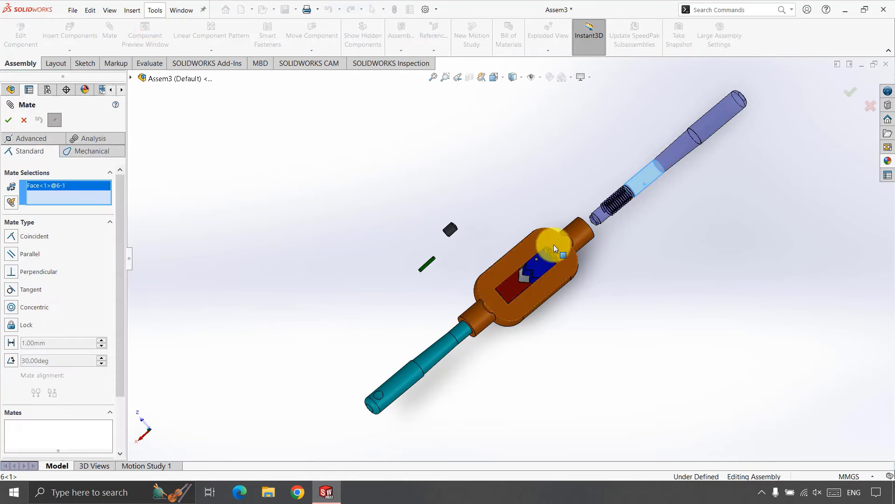
pyautogui.click(575, 231)
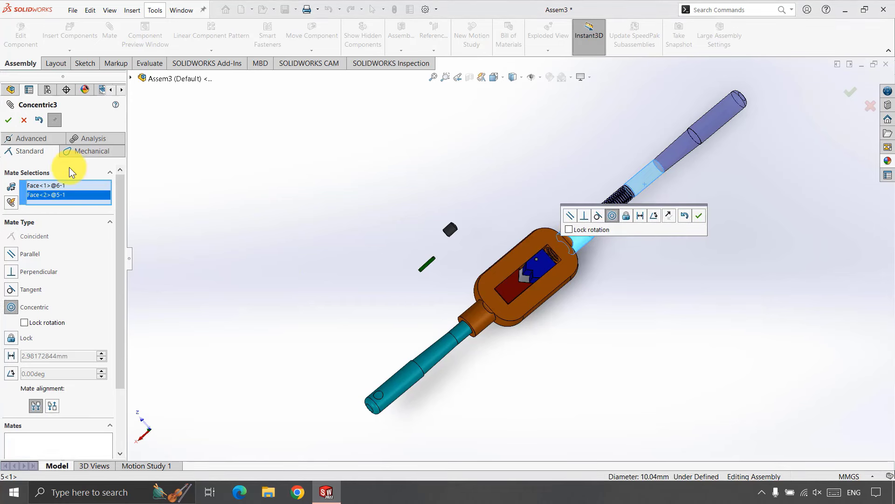
pyautogui.click(84, 150)
pyautogui.click(13, 320)
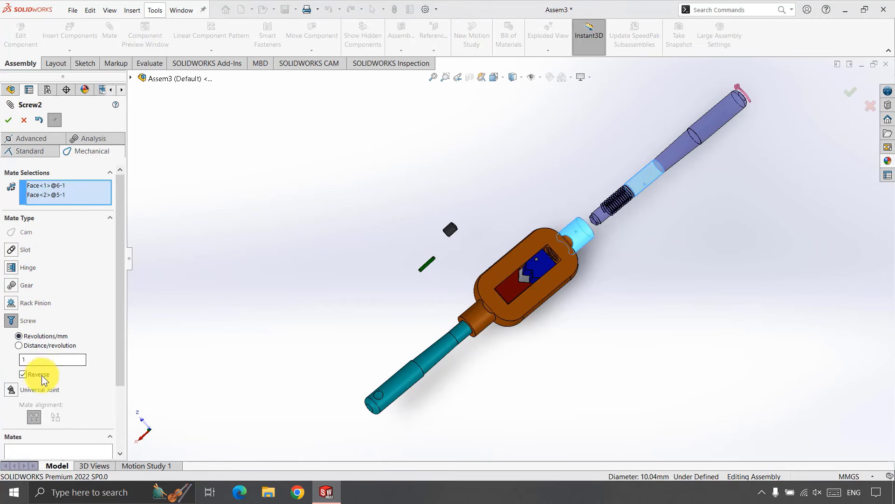
pyautogui.doubleClick(37, 360)
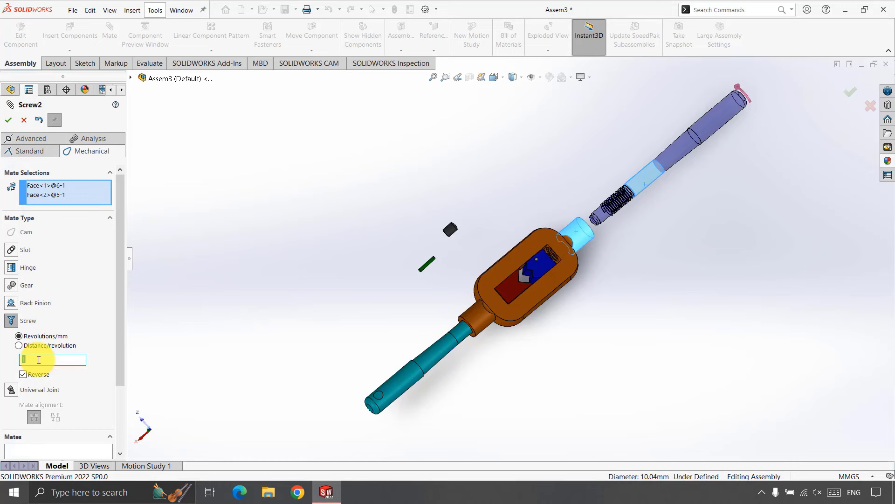
pyautogui.write('2')
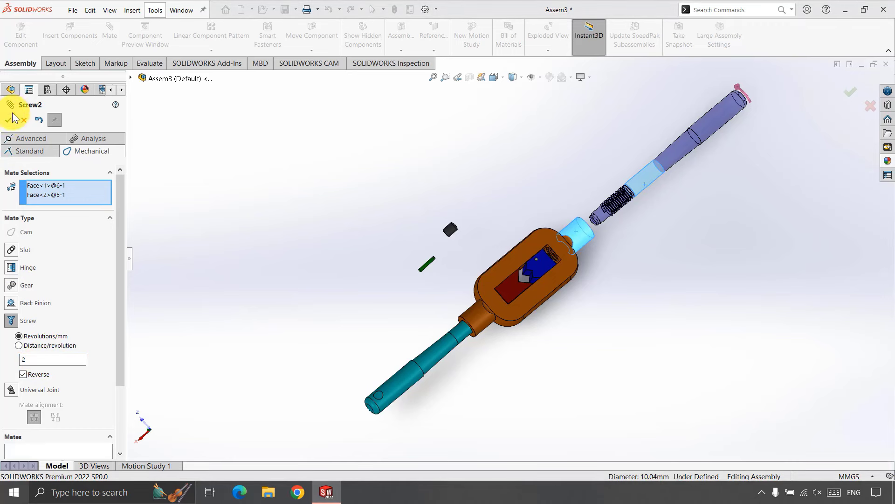
pyautogui.click(9, 119)
# Reverse Screw2 and change its ratio to 0.5 revolutions/mm.
pyautogui.click(711, 121)
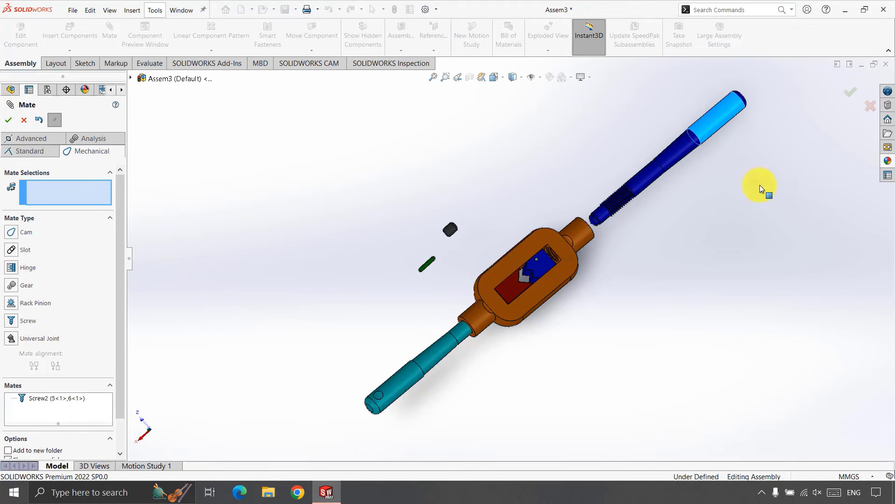
pyautogui.moveTo(759, 170); pyautogui.dragTo(675, 168, button='middle')
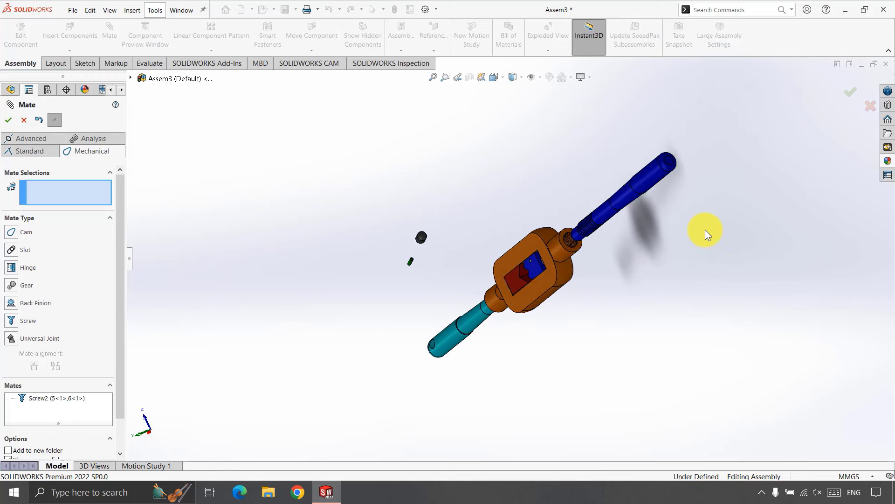
pyautogui.moveTo(705, 234)
pyautogui.mouseDown(button='middle')
pyautogui.moveTo(728, 148)
pyautogui.moveTo(759, 125)
pyautogui.moveTo(749, 169)
pyautogui.mouseUp(button='middle')
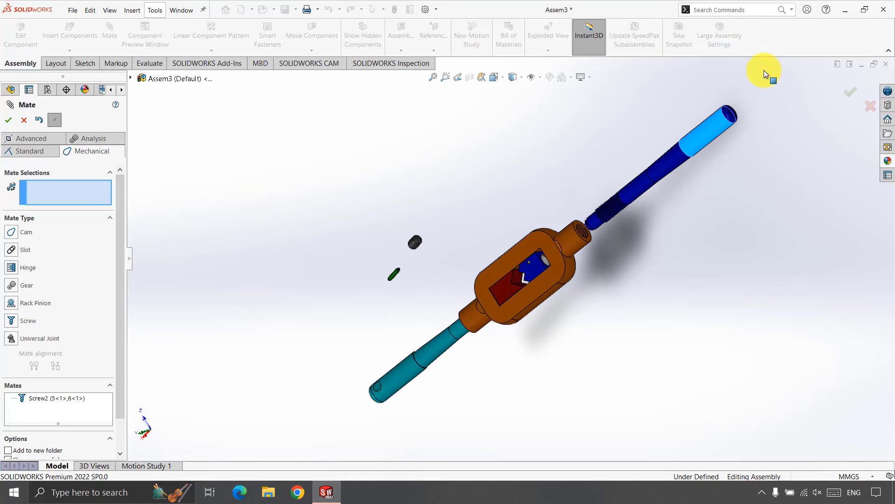
pyautogui.click(10, 120)
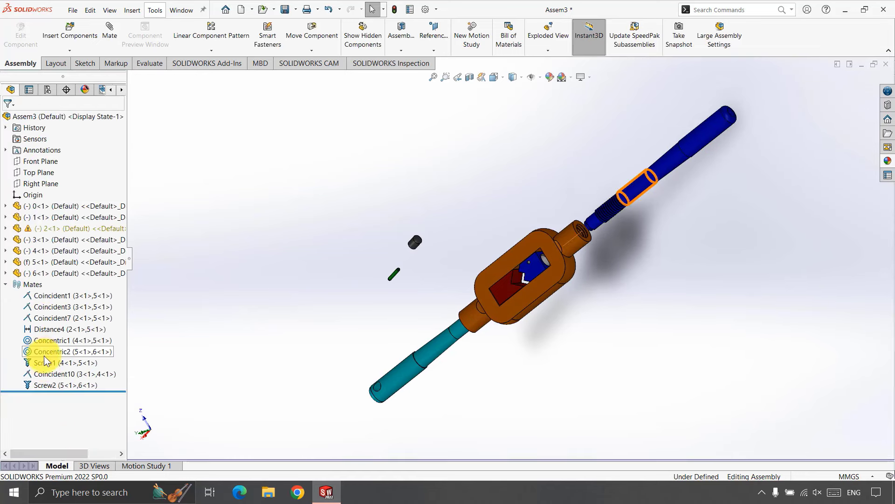
pyautogui.press('Return')
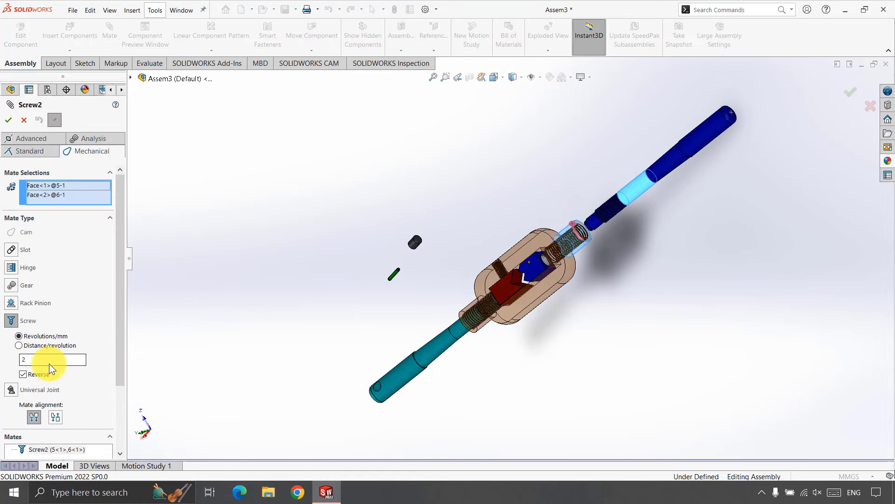
pyautogui.doubleClick(45, 358)
pyautogui.write('0.5')
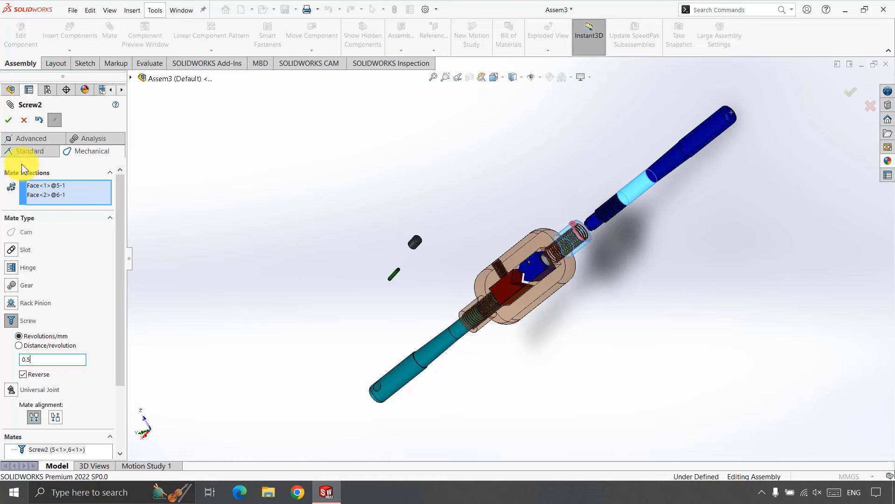
pyautogui.click(9, 120)
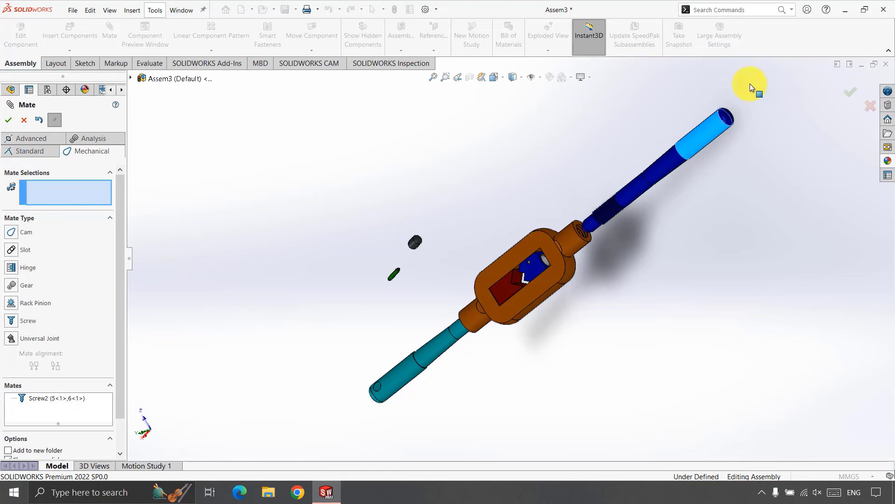
# Drag the blue handle back and forth to test the screw motion.
pyautogui.moveTo(780, 181); pyautogui.dragTo(616, 168)
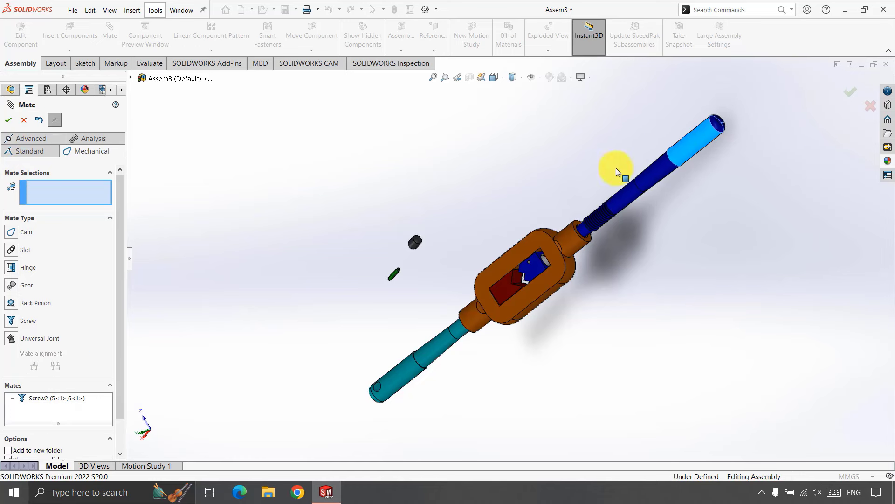
pyautogui.moveTo(688, 224)
pyautogui.mouseDown()
pyautogui.moveTo(706, 74)
pyautogui.moveTo(797, 120)
pyautogui.mouseUp()
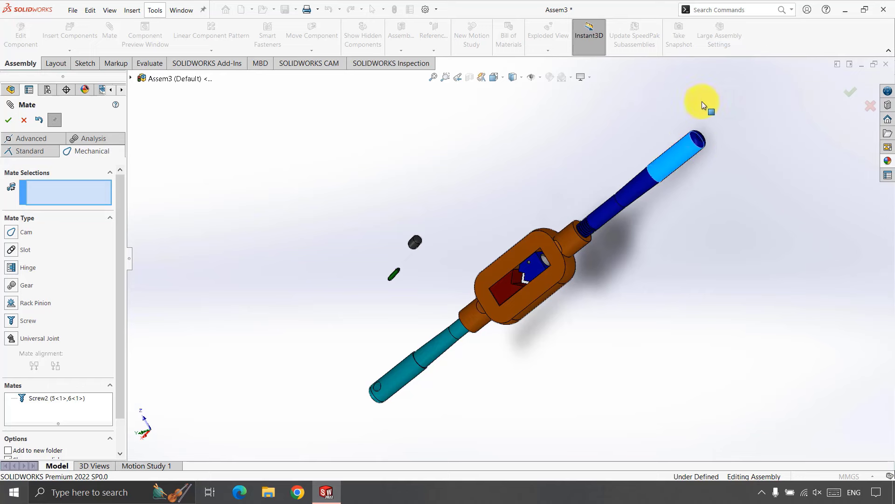
pyautogui.moveTo(644, 206)
pyautogui.mouseDown()
pyautogui.moveTo(619, 105)
pyautogui.moveTo(667, 227)
pyautogui.moveTo(644, 136)
pyautogui.mouseUp()
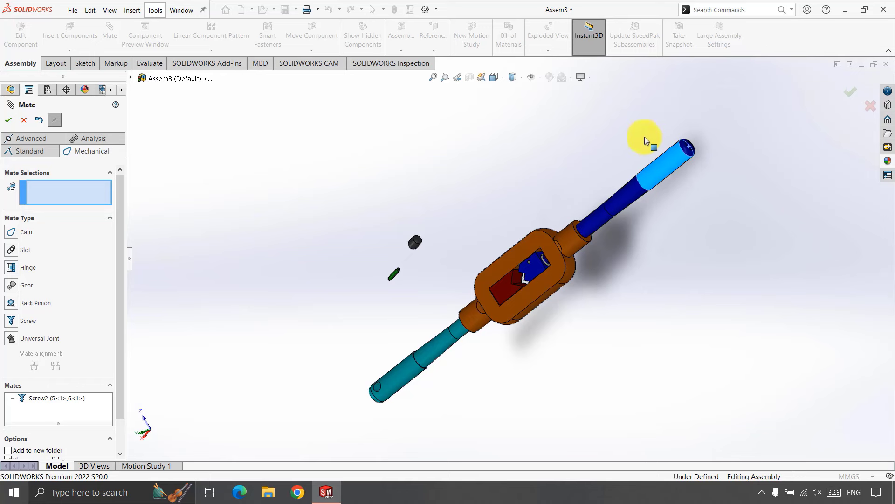
pyautogui.click(446, 78)
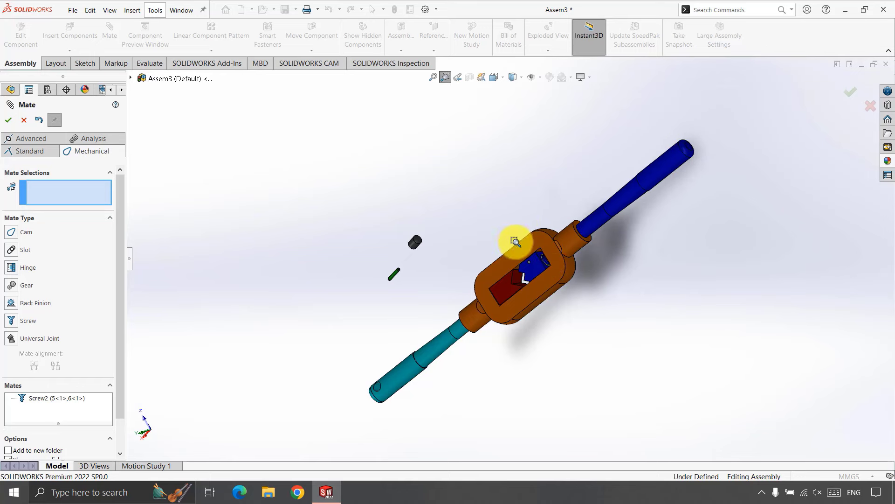
# Try mating the blue block's face to the handle tip, then clear the failed selections.
pyautogui.moveTo(516, 240); pyautogui.dragTo(579, 296)
pyautogui.moveTo(532, 222); pyautogui.dragTo(539, 216, button='middle')
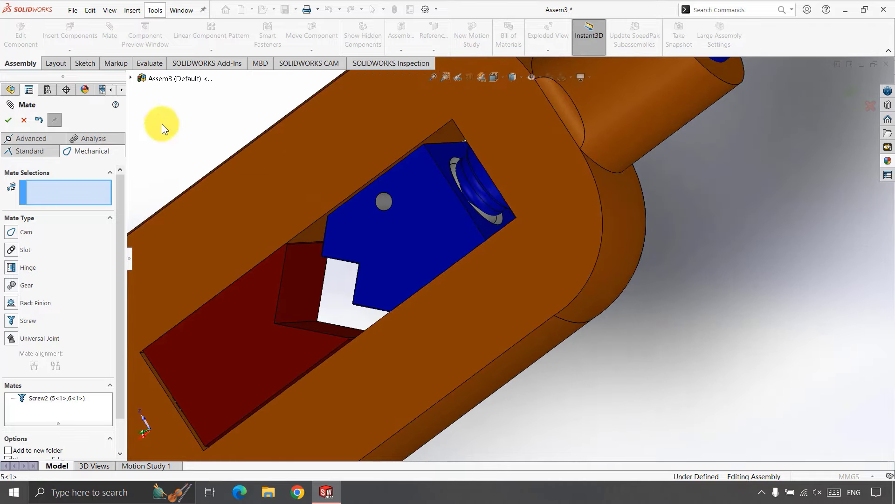
pyautogui.moveTo(367, 198)
pyautogui.mouseDown(button='middle')
pyautogui.moveTo(457, 201)
pyautogui.moveTo(511, 160)
pyautogui.mouseUp(button='middle')
pyautogui.click(459, 197)
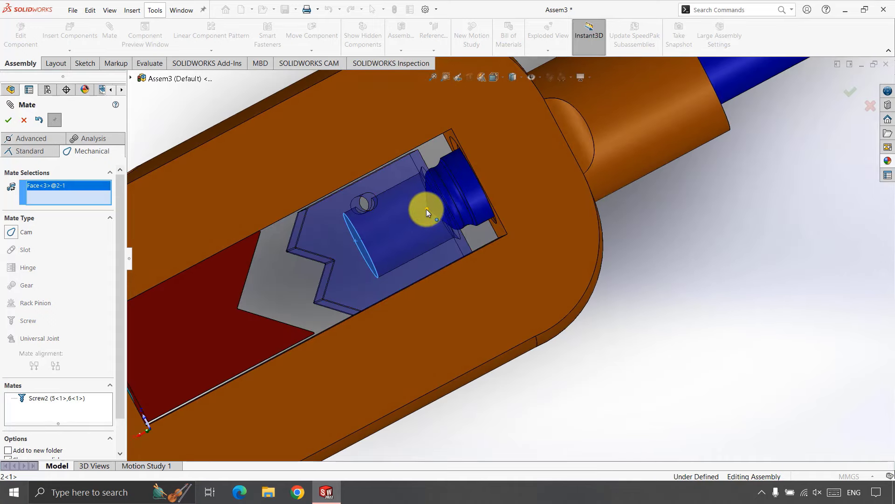
pyautogui.click(426, 208)
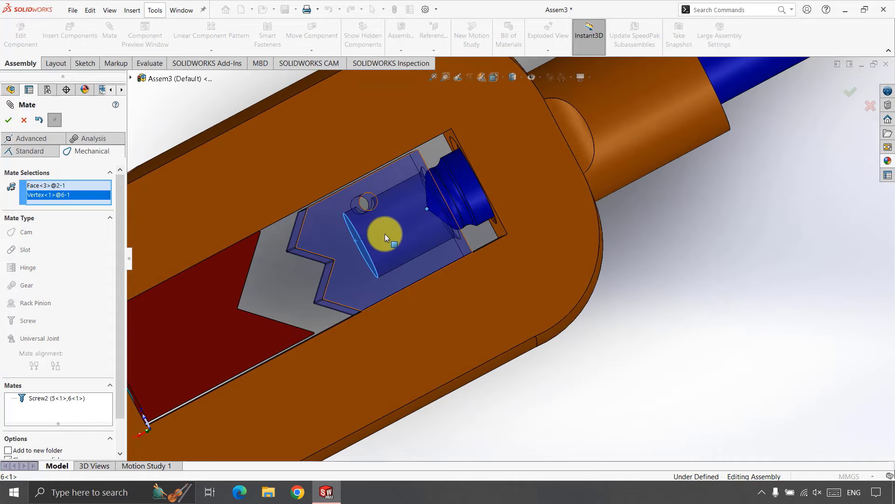
pyautogui.click(8, 120)
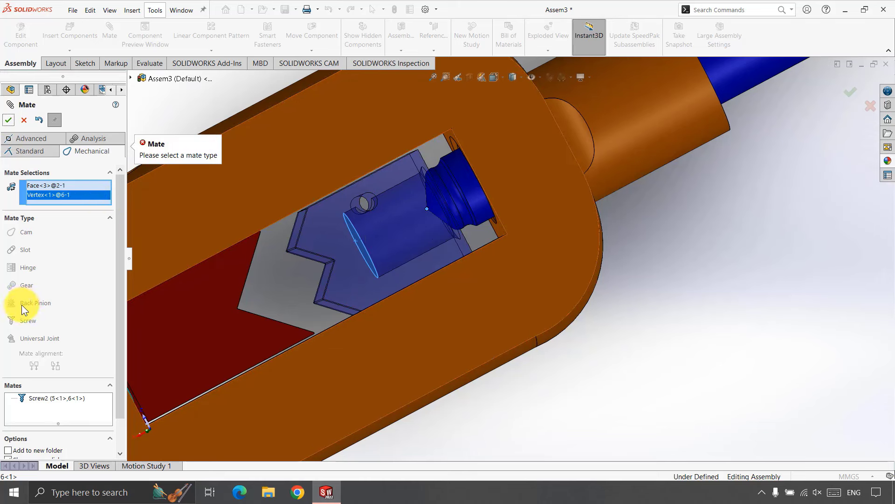
pyautogui.rightClick(47, 191)
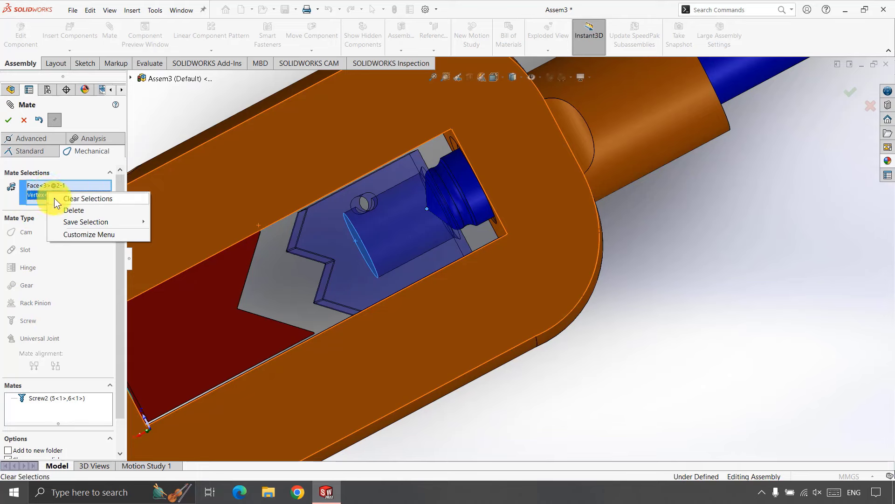
pyautogui.click(74, 199)
# Mate the blue block's face coincident with the blue handle's face (Coincident11).
pyautogui.click(11, 320)
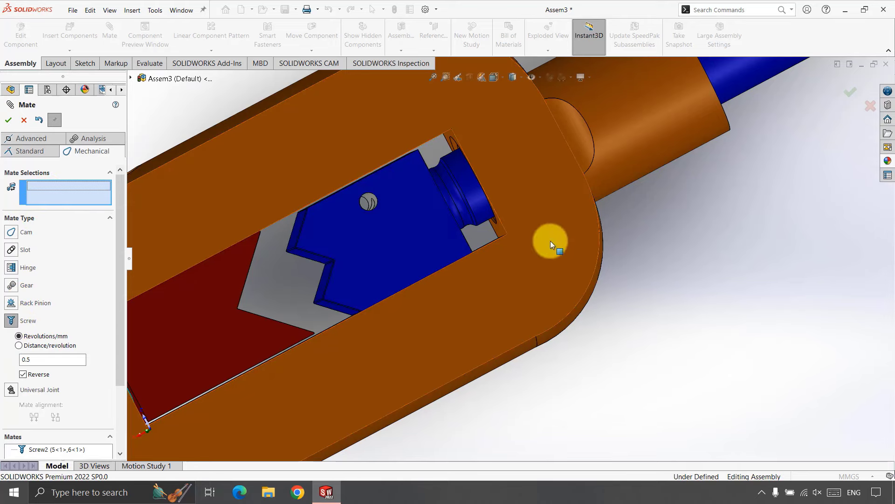
pyautogui.moveTo(550, 241)
pyautogui.mouseDown(button='middle')
pyautogui.moveTo(409, 226)
pyautogui.moveTo(436, 253)
pyautogui.moveTo(408, 284)
pyautogui.mouseUp(button='middle')
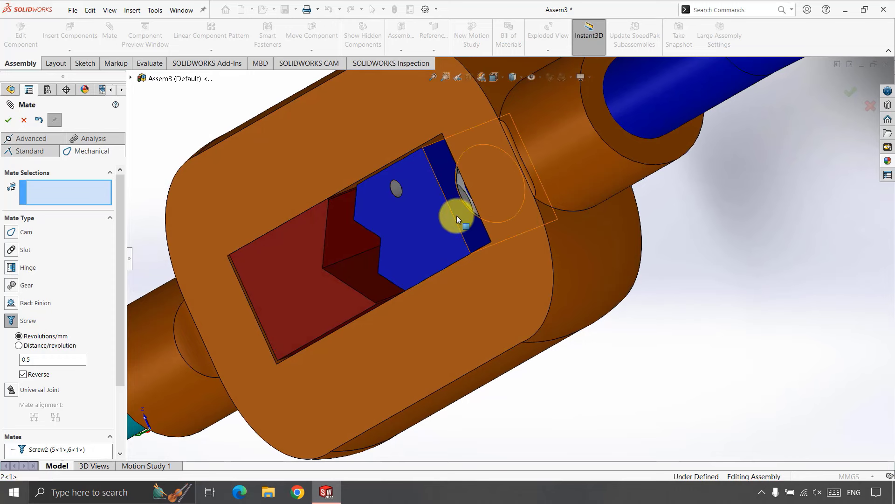
pyautogui.click(464, 199)
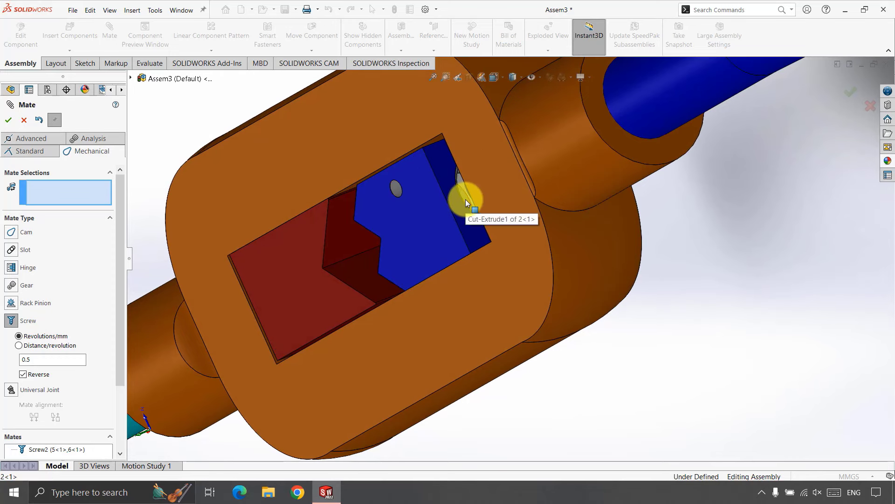
pyautogui.click(38, 155)
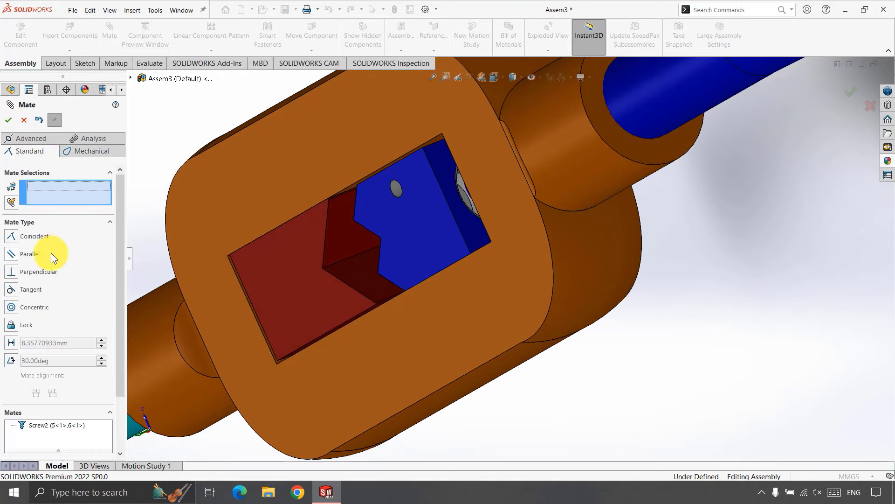
pyautogui.click(466, 202)
pyautogui.moveTo(451, 227); pyautogui.dragTo(510, 188, button='middle')
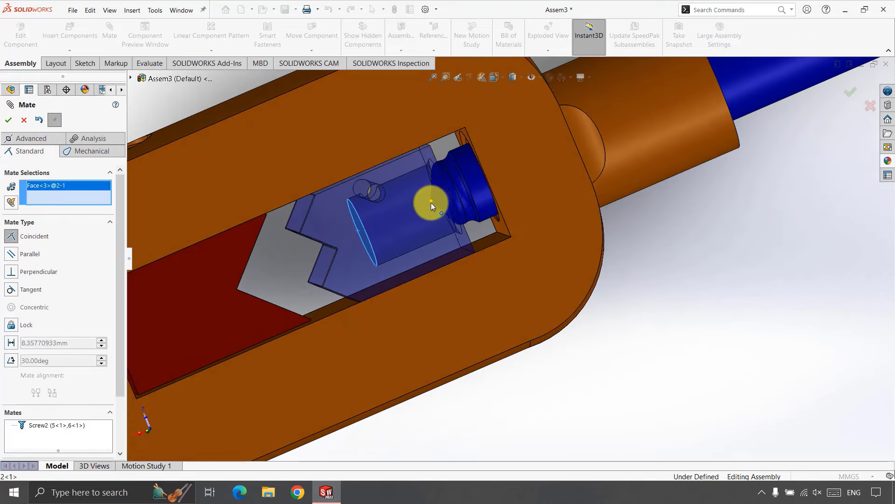
pyautogui.click(431, 203)
pyautogui.click(421, 187)
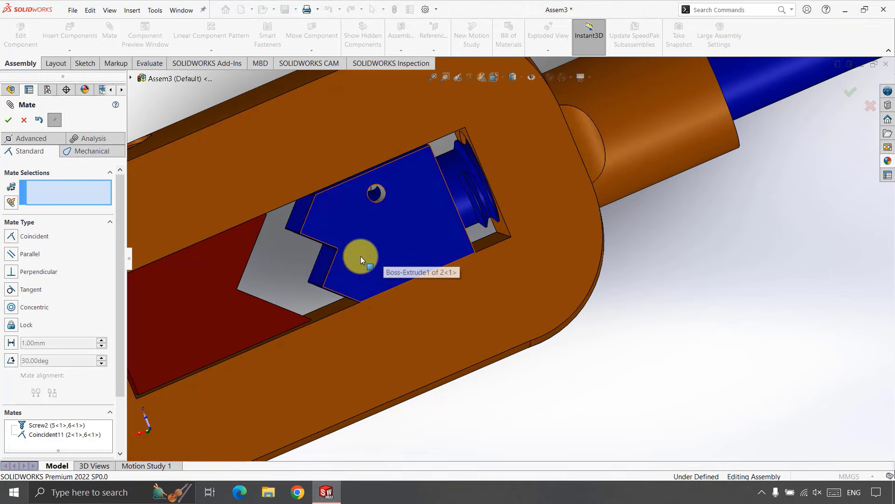
# Scroll and orbit around the tap wrench, then fit it in view.
pyautogui.scroll(-3, 360, 256)
pyautogui.scroll(-2, 359, 270)
pyautogui.scroll(2, 440, 80)
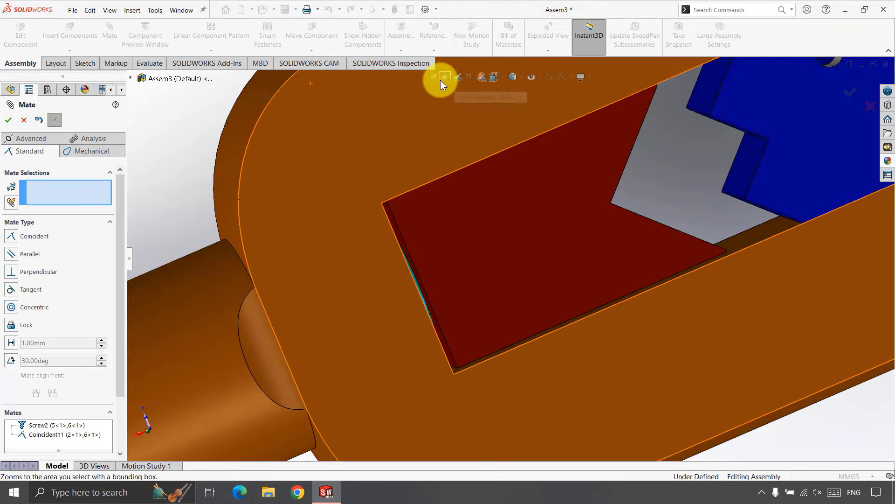
pyautogui.scroll(3, 477, 150)
pyautogui.scroll(5, 508, 273)
pyautogui.moveTo(510, 273); pyautogui.dragTo(543, 328, button='middle')
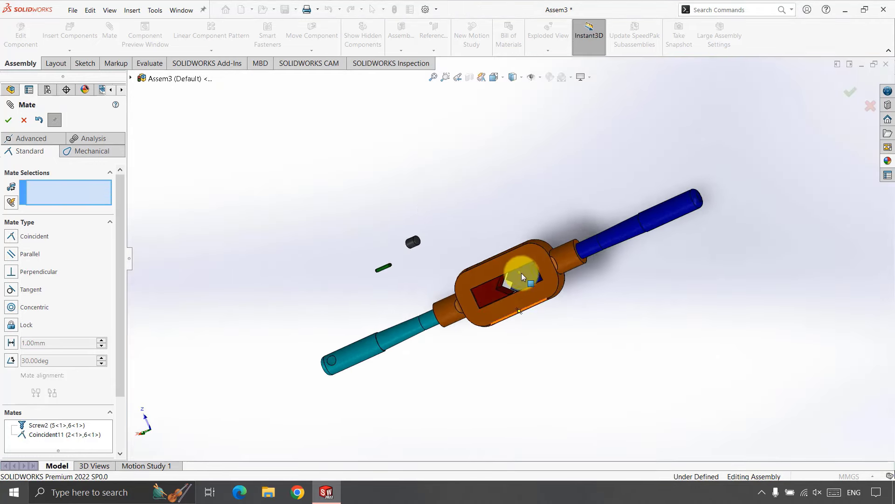
pyautogui.scroll(-3, 403, 269)
pyautogui.scroll(-2, 338, 259)
pyautogui.scroll(-2, 491, 228)
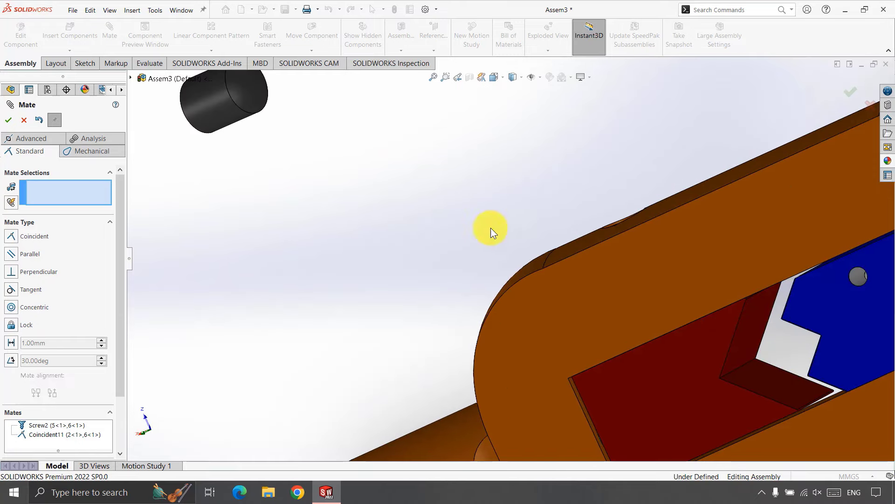
pyautogui.click(433, 76)
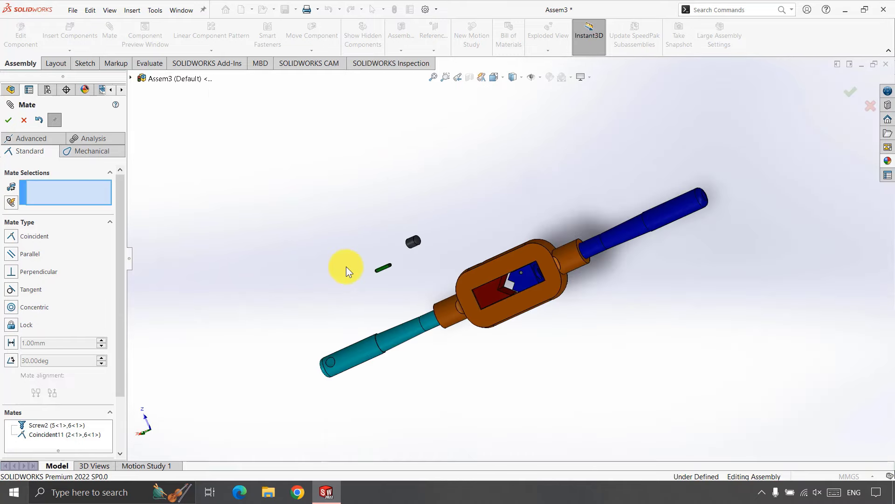
# Mate the green pin's end face coincident with the blue block's face (Coincident12).
pyautogui.click(446, 77)
pyautogui.moveTo(462, 236); pyautogui.dragTo(574, 308)
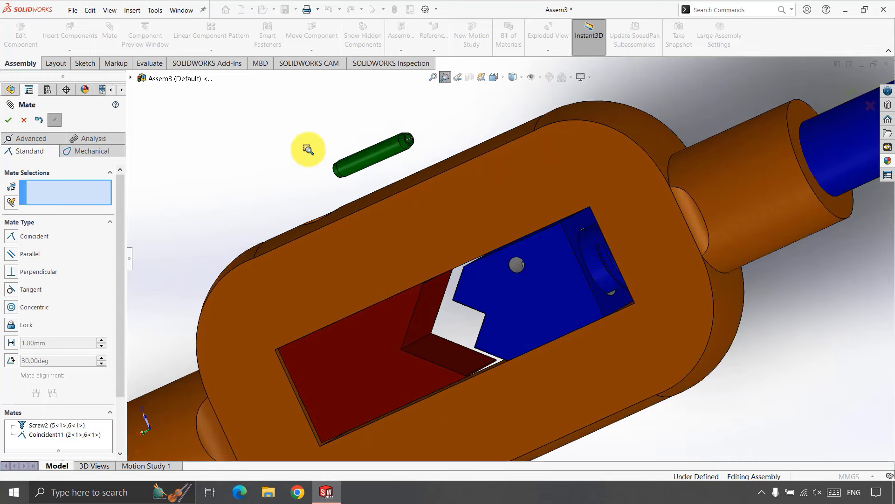
pyautogui.moveTo(459, 148); pyautogui.dragTo(397, 141, button='middle')
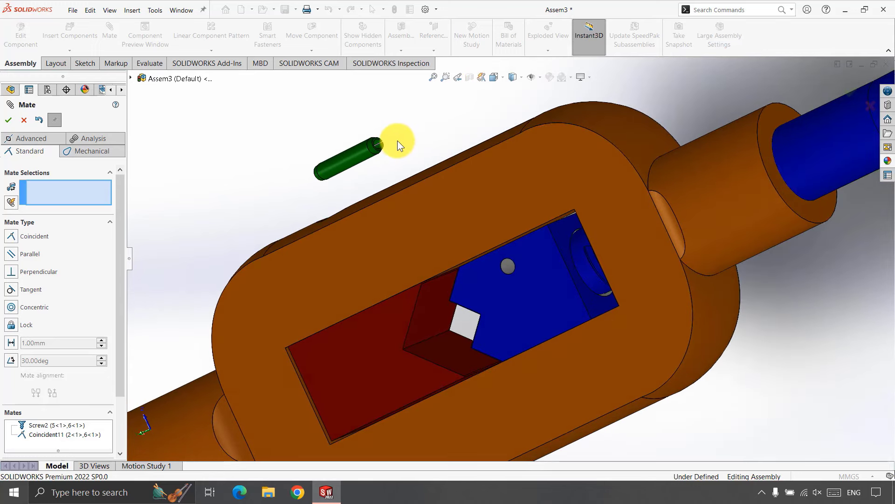
pyautogui.click(382, 146)
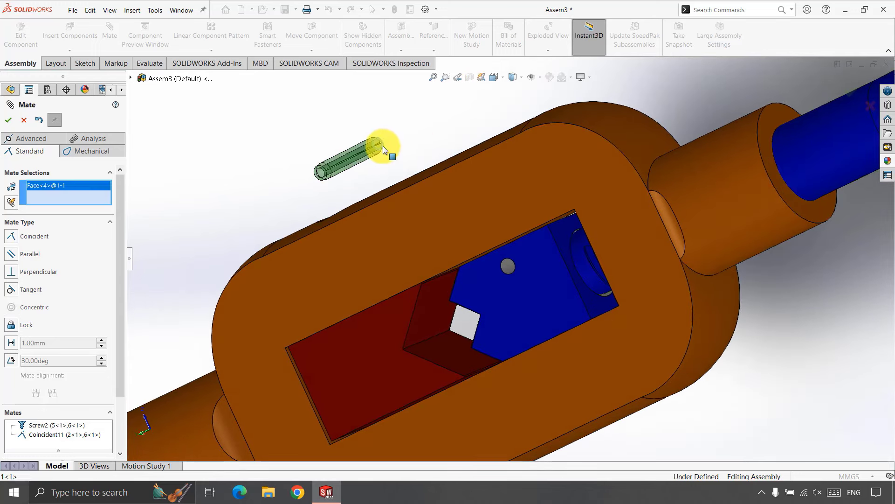
pyautogui.click(530, 278)
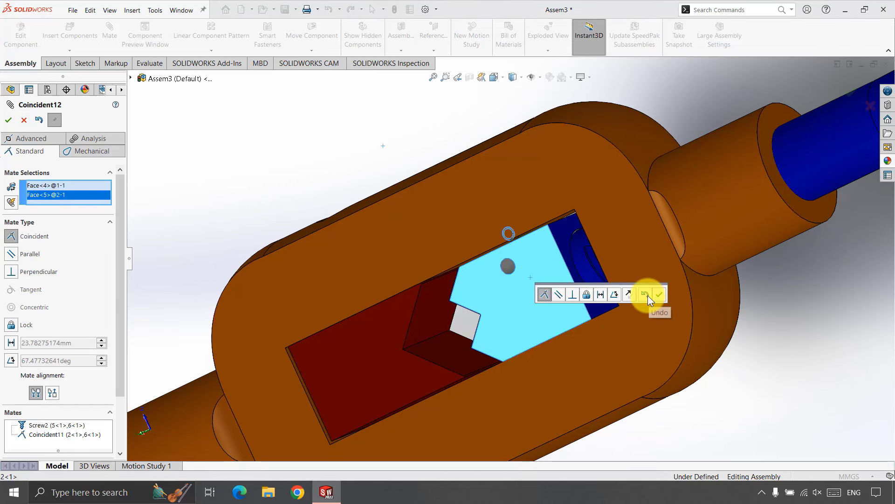
pyautogui.click(659, 294)
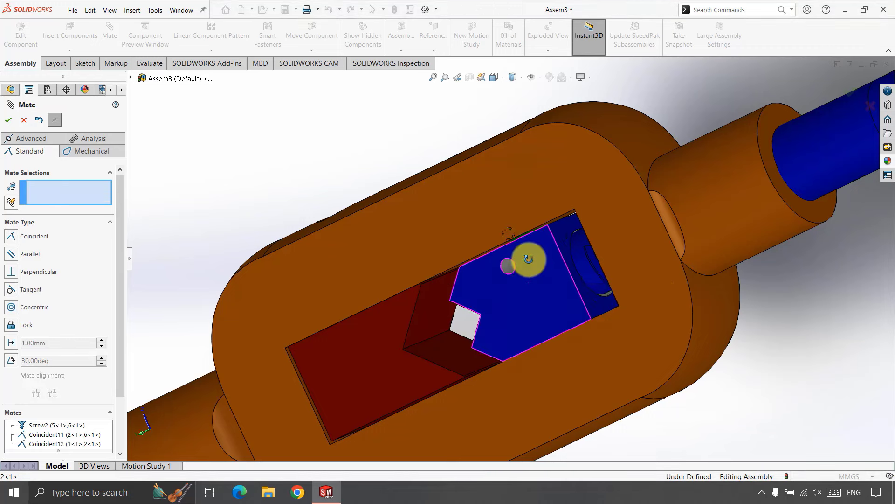
pyautogui.moveTo(529, 259)
pyautogui.mouseDown(button='middle')
pyautogui.moveTo(530, 229)
pyautogui.moveTo(513, 238)
pyautogui.mouseUp(button='middle')
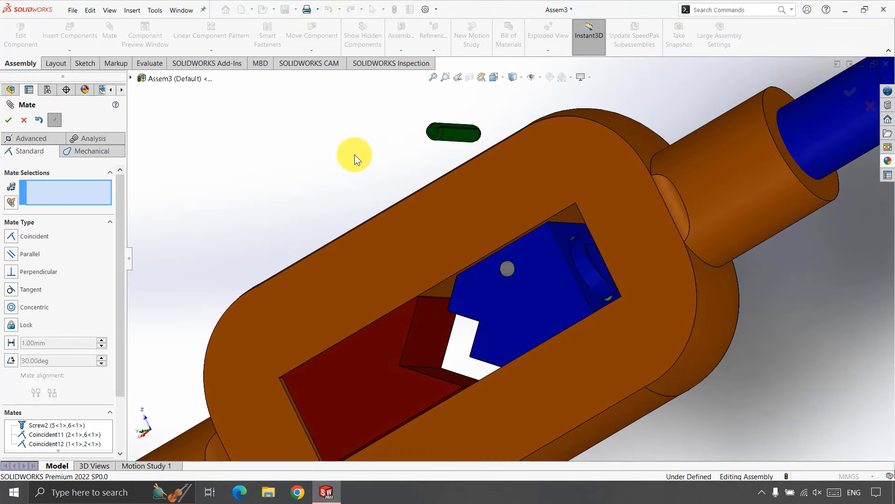
# Mate the green pin concentric with the blue block's hole.
pyautogui.click(508, 267)
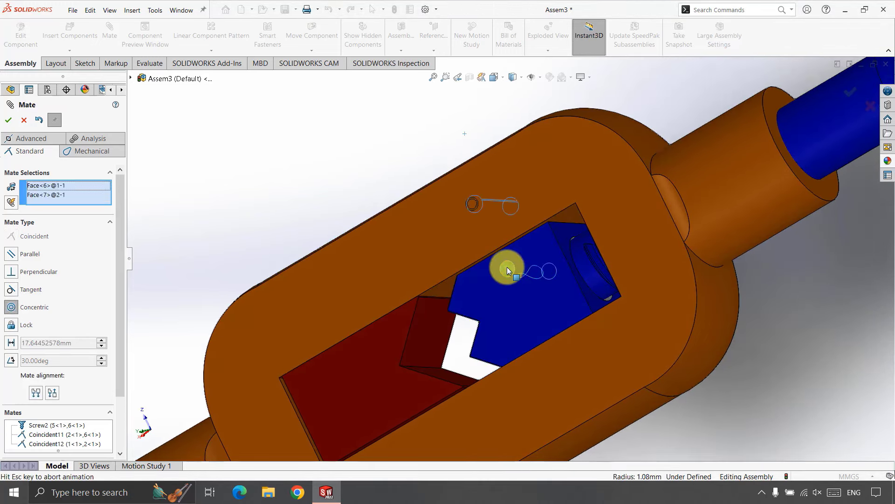
pyautogui.click(646, 279)
pyautogui.moveTo(580, 306)
pyautogui.mouseDown(button='middle')
pyautogui.moveTo(613, 296)
pyautogui.moveTo(586, 309)
pyautogui.moveTo(561, 374)
pyautogui.moveTo(574, 390)
pyautogui.mouseUp(button='middle')
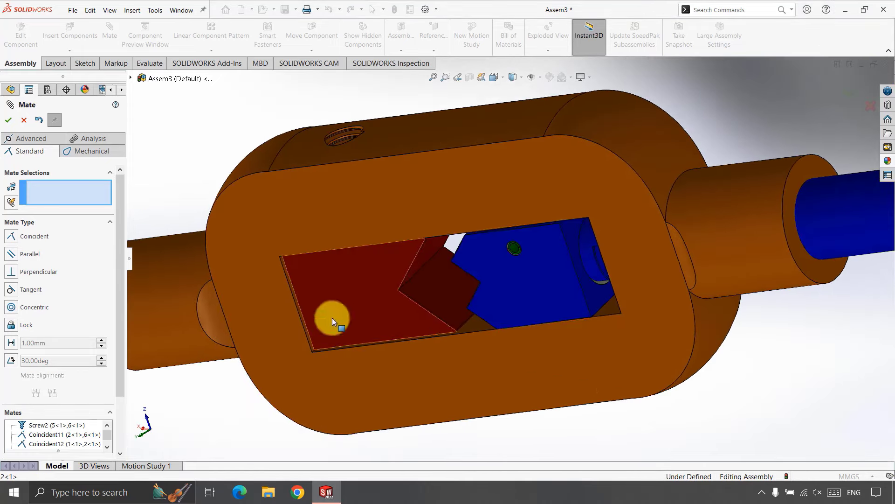
# Zoom in around the central housing to locate the loose set screw, then fit the view.
pyautogui.click(434, 78)
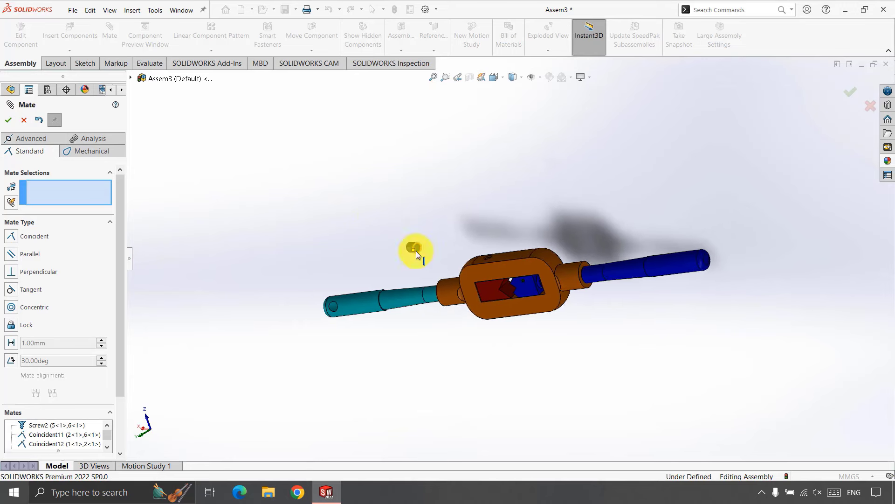
pyautogui.moveTo(508, 216)
pyautogui.mouseDown(button='middle')
pyautogui.moveTo(530, 290)
pyautogui.moveTo(530, 346)
pyautogui.moveTo(410, 222)
pyautogui.moveTo(499, 138)
pyautogui.mouseUp(button='middle')
pyautogui.click(446, 77)
pyautogui.moveTo(456, 197); pyautogui.dragTo(524, 303)
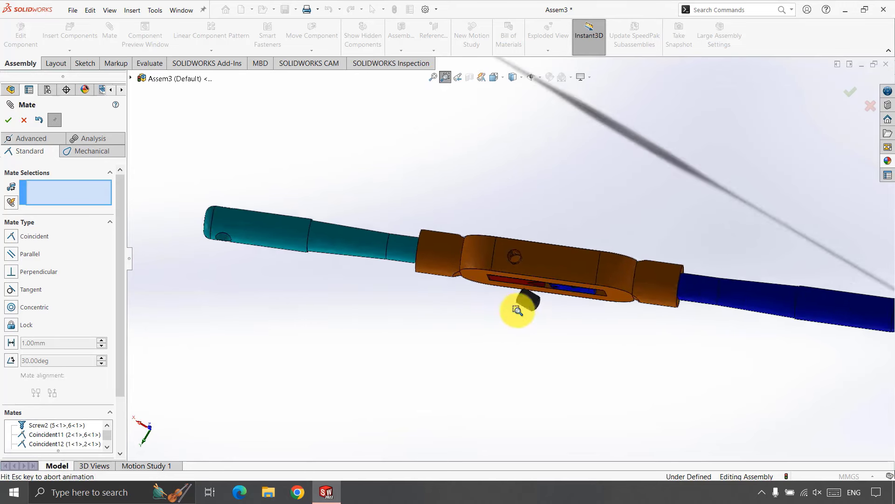
pyautogui.moveTo(524, 224); pyautogui.dragTo(581, 370)
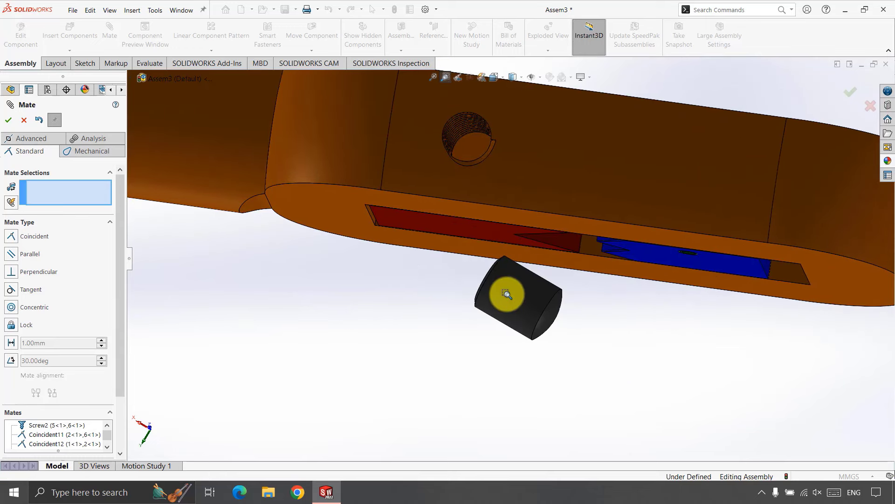
pyautogui.moveTo(435, 285); pyautogui.dragTo(414, 303)
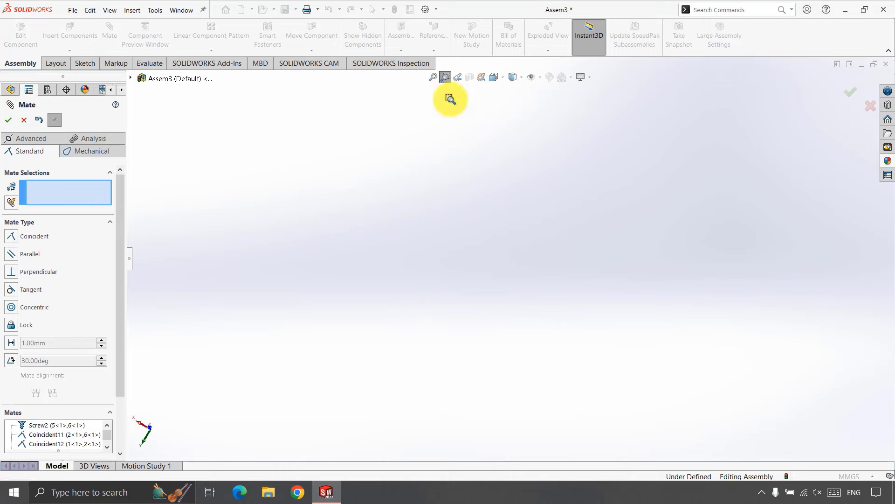
pyautogui.click(436, 77)
# Zoom and orbit onto the housing's threaded side hole.
pyautogui.click(446, 77)
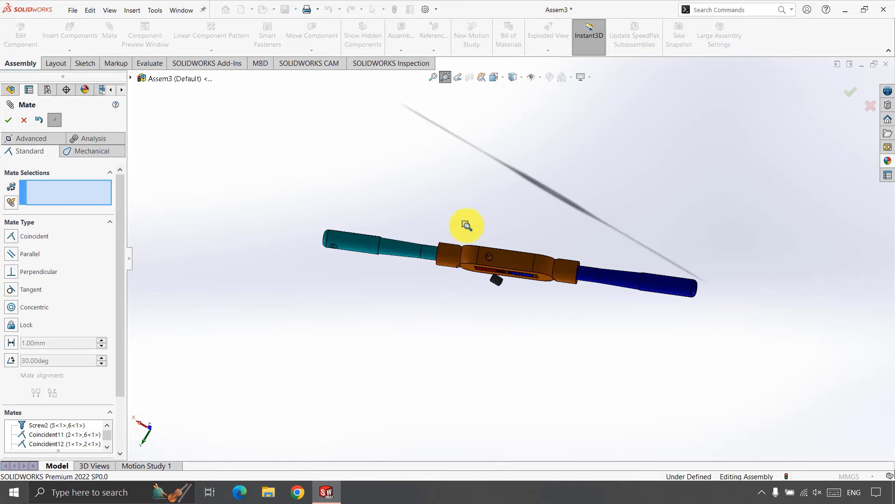
pyautogui.moveTo(467, 218); pyautogui.dragTo(518, 308)
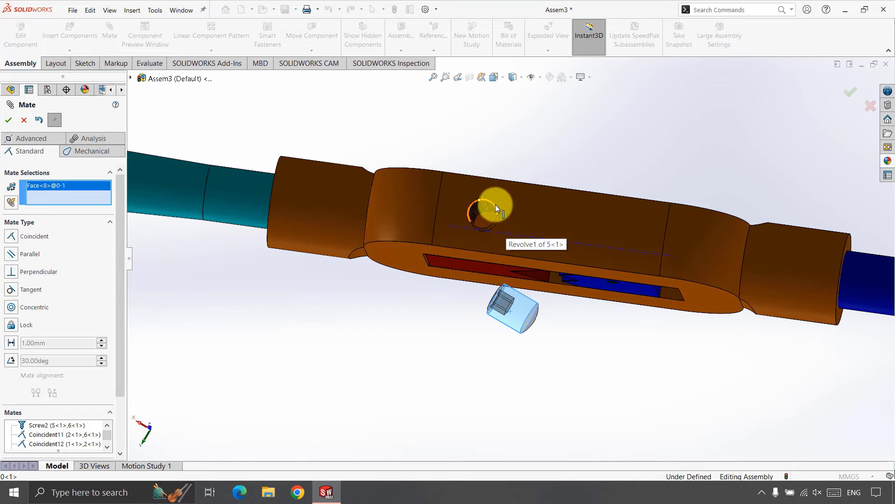
pyautogui.scroll(-3, 498, 232)
pyautogui.scroll(-2, 496, 234)
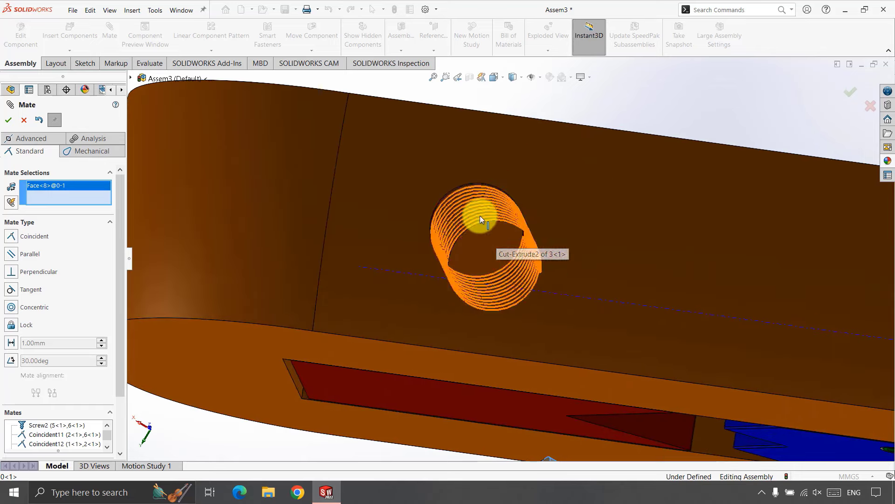
pyautogui.moveTo(480, 215)
pyautogui.mouseDown(button='middle')
pyautogui.moveTo(449, 245)
pyautogui.moveTo(411, 242)
pyautogui.mouseUp(button='middle')
pyautogui.scroll(3, 411, 241)
pyautogui.scroll(2, 447, 255)
pyautogui.scroll(-3, 555, 261)
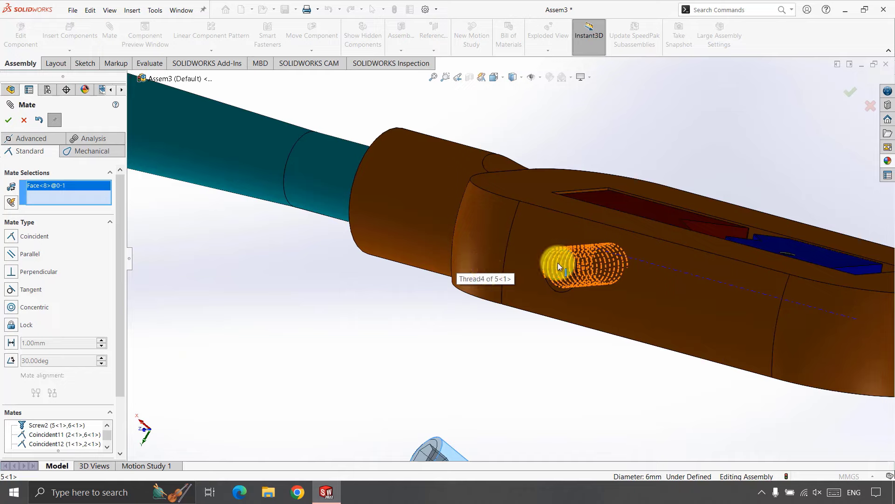
pyautogui.scroll(-3, 508, 255)
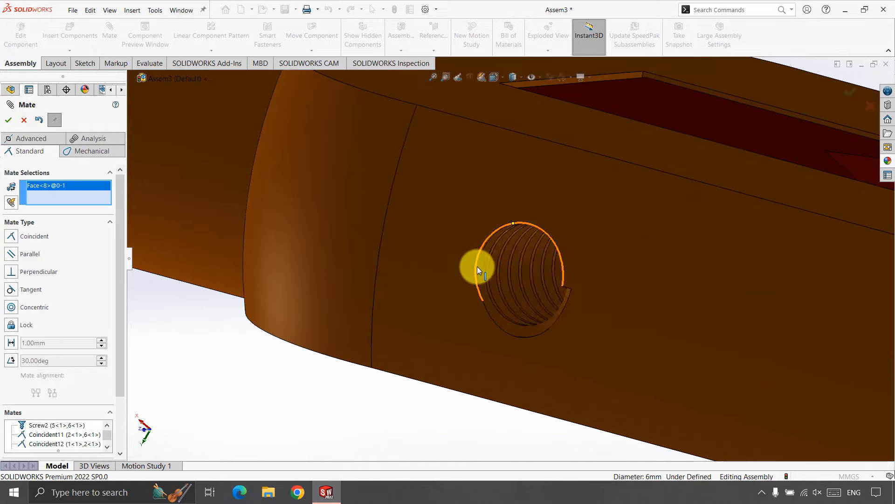
# Mate the set screw concentric with the threaded hole, flipped, and slide it in (Concentric5).
pyautogui.click(564, 273)
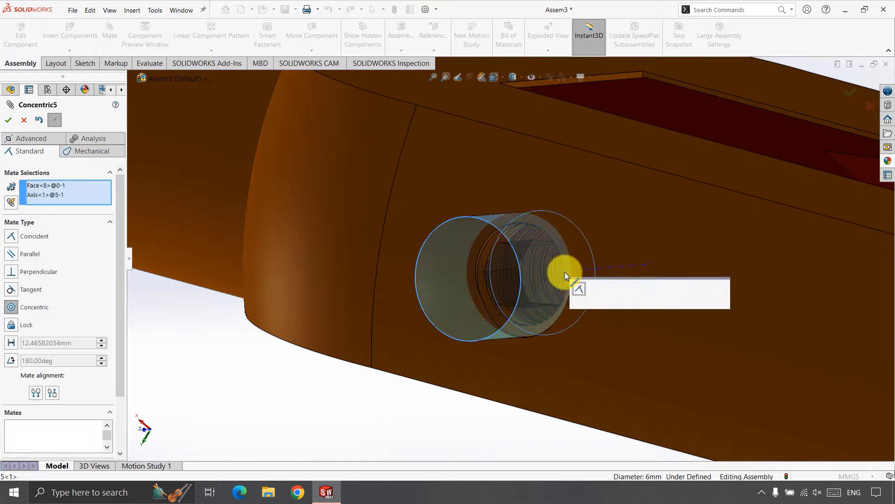
pyautogui.click(689, 287)
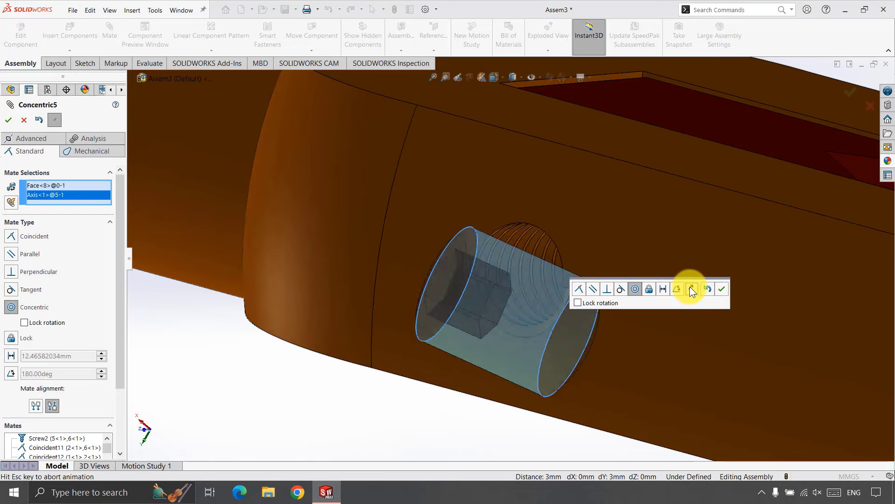
pyautogui.click(721, 289)
pyautogui.moveTo(441, 311); pyautogui.dragTo(594, 281)
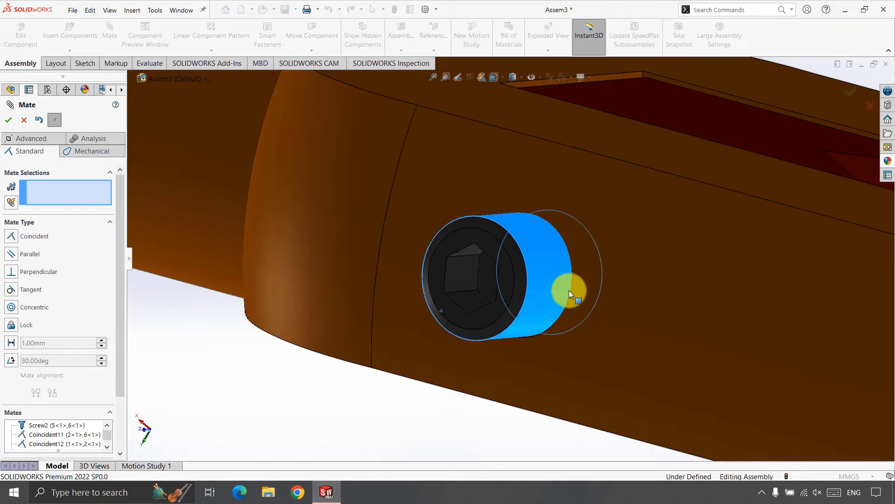
pyautogui.click(5, 123)
pyautogui.click(433, 77)
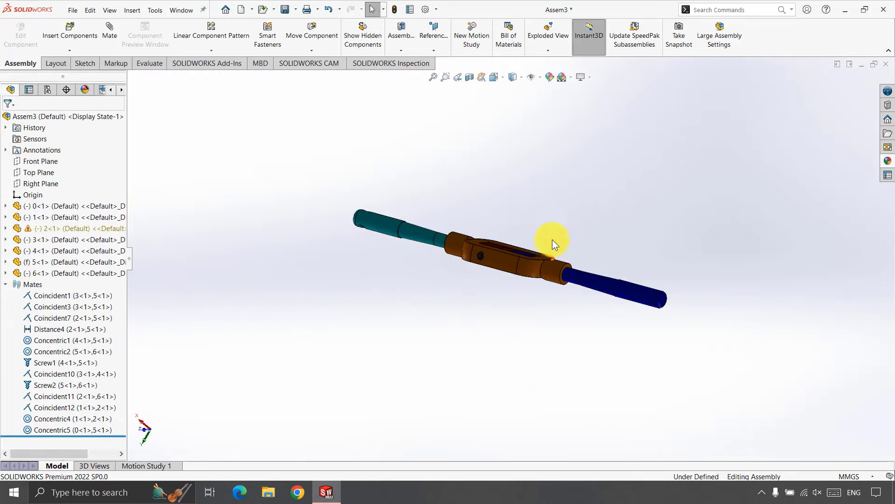
pyautogui.moveTo(553, 240)
pyautogui.mouseDown(button='middle')
pyautogui.moveTo(409, 366)
pyautogui.moveTo(535, 160)
pyautogui.moveTo(593, 264)
pyautogui.moveTo(581, 220)
pyautogui.moveTo(591, 274)
pyautogui.mouseUp(button='middle')
pyautogui.click(647, 178)
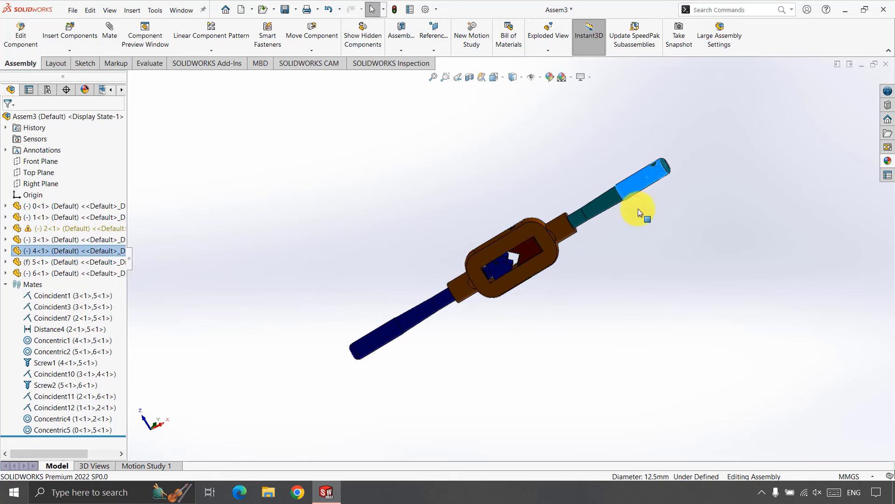
pyautogui.moveTo(708, 187); pyautogui.dragTo(659, 228, button='middle')
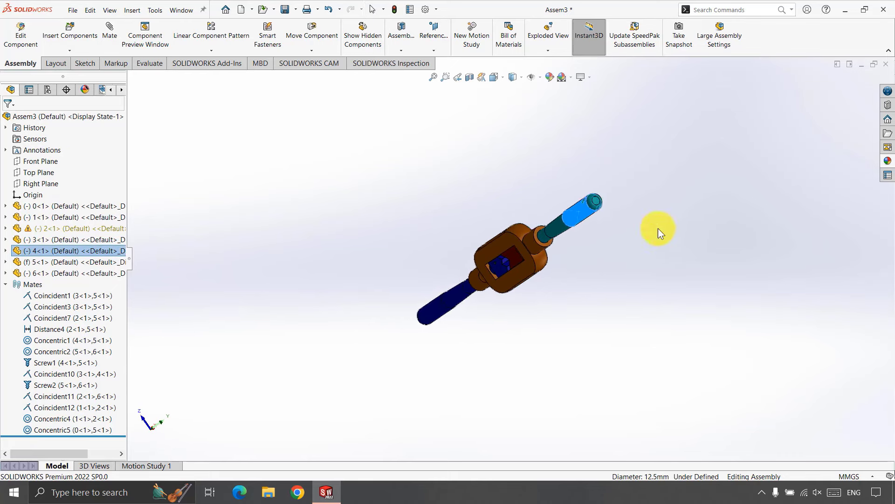
pyautogui.moveTo(583, 195)
pyautogui.mouseDown(button='middle')
pyautogui.moveTo(622, 218)
pyautogui.moveTo(385, 332)
pyautogui.mouseUp(button='middle')
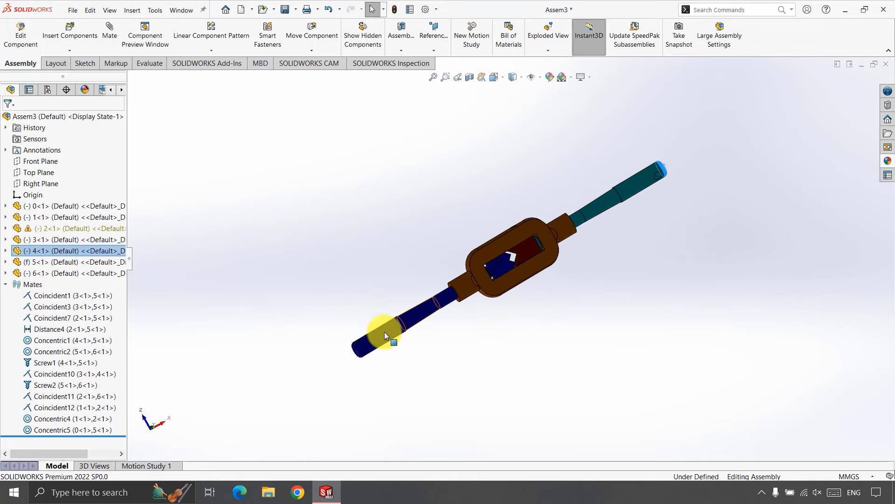
pyautogui.click(366, 350)
pyautogui.moveTo(319, 323); pyautogui.dragTo(415, 364, button='middle')
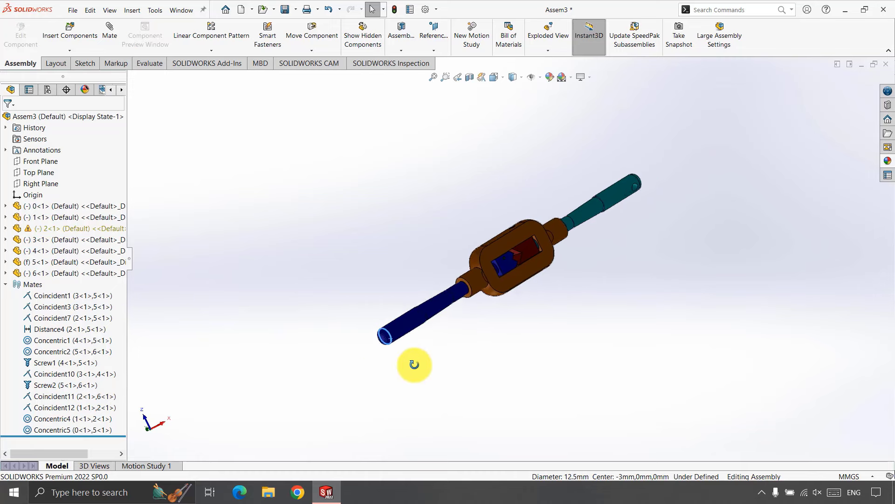
pyautogui.click(402, 332)
pyautogui.moveTo(483, 330); pyautogui.dragTo(495, 341, button='middle')
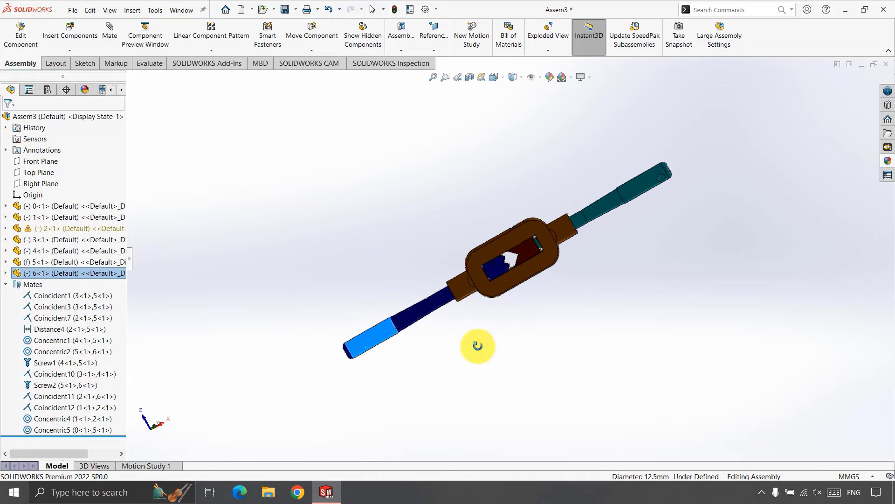